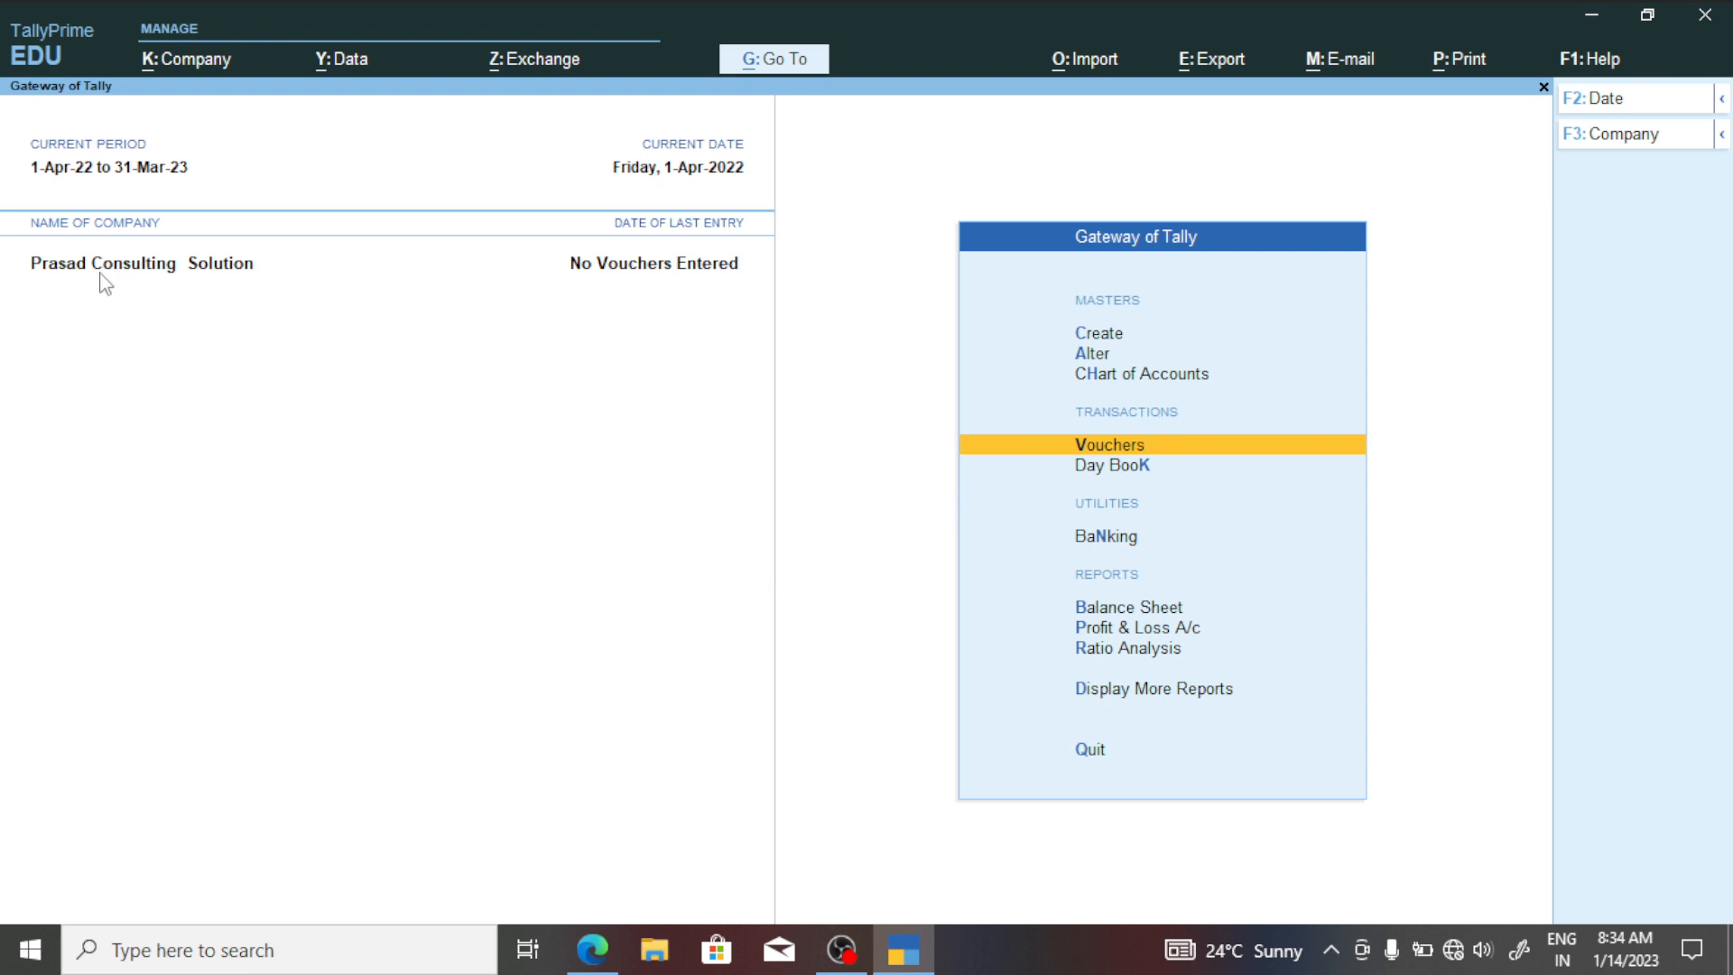
key(ctrl+4)
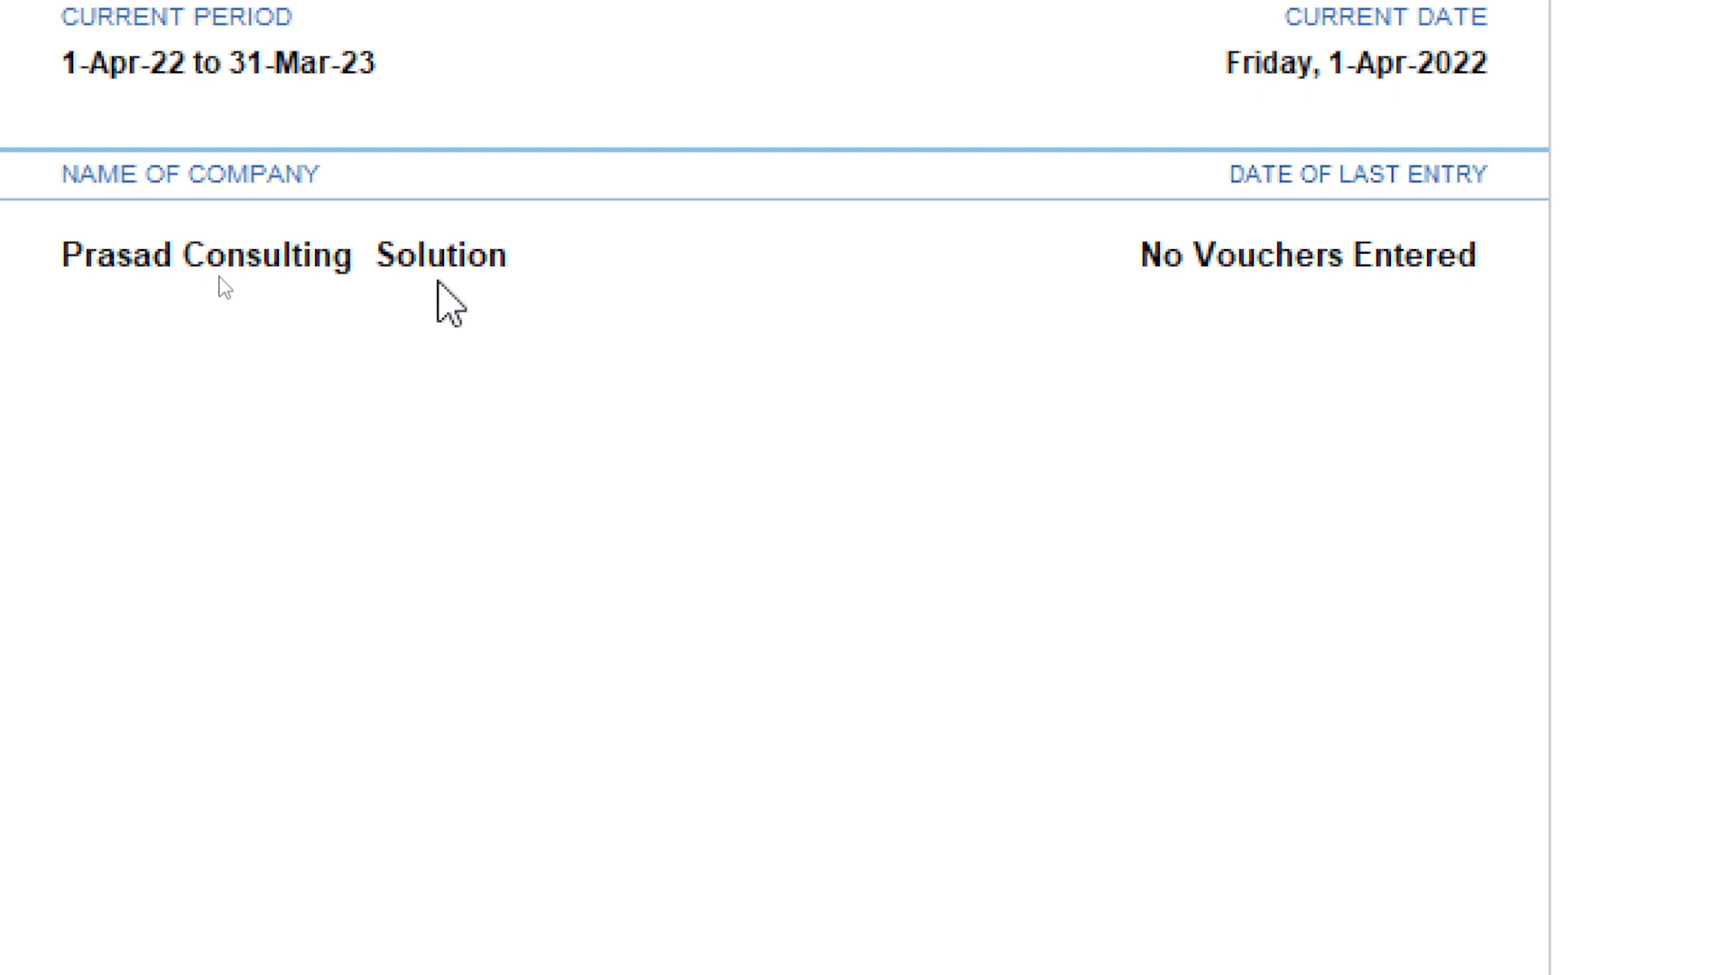
key(ctrl+4)
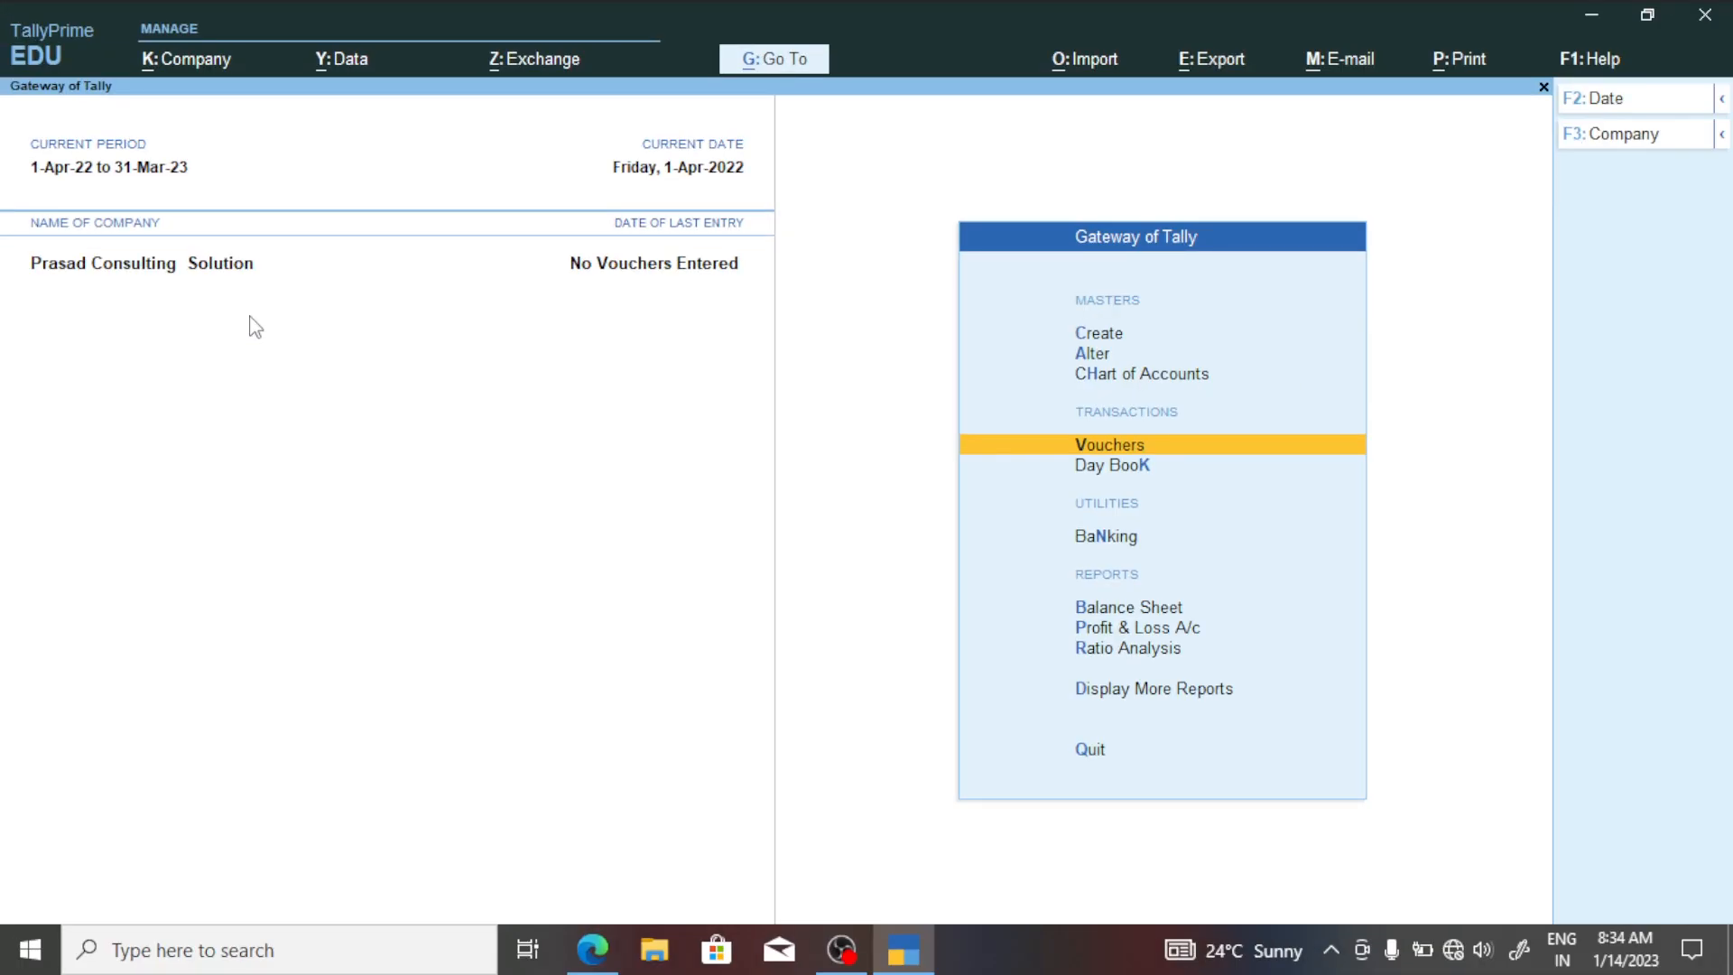
key(ctrl+4)
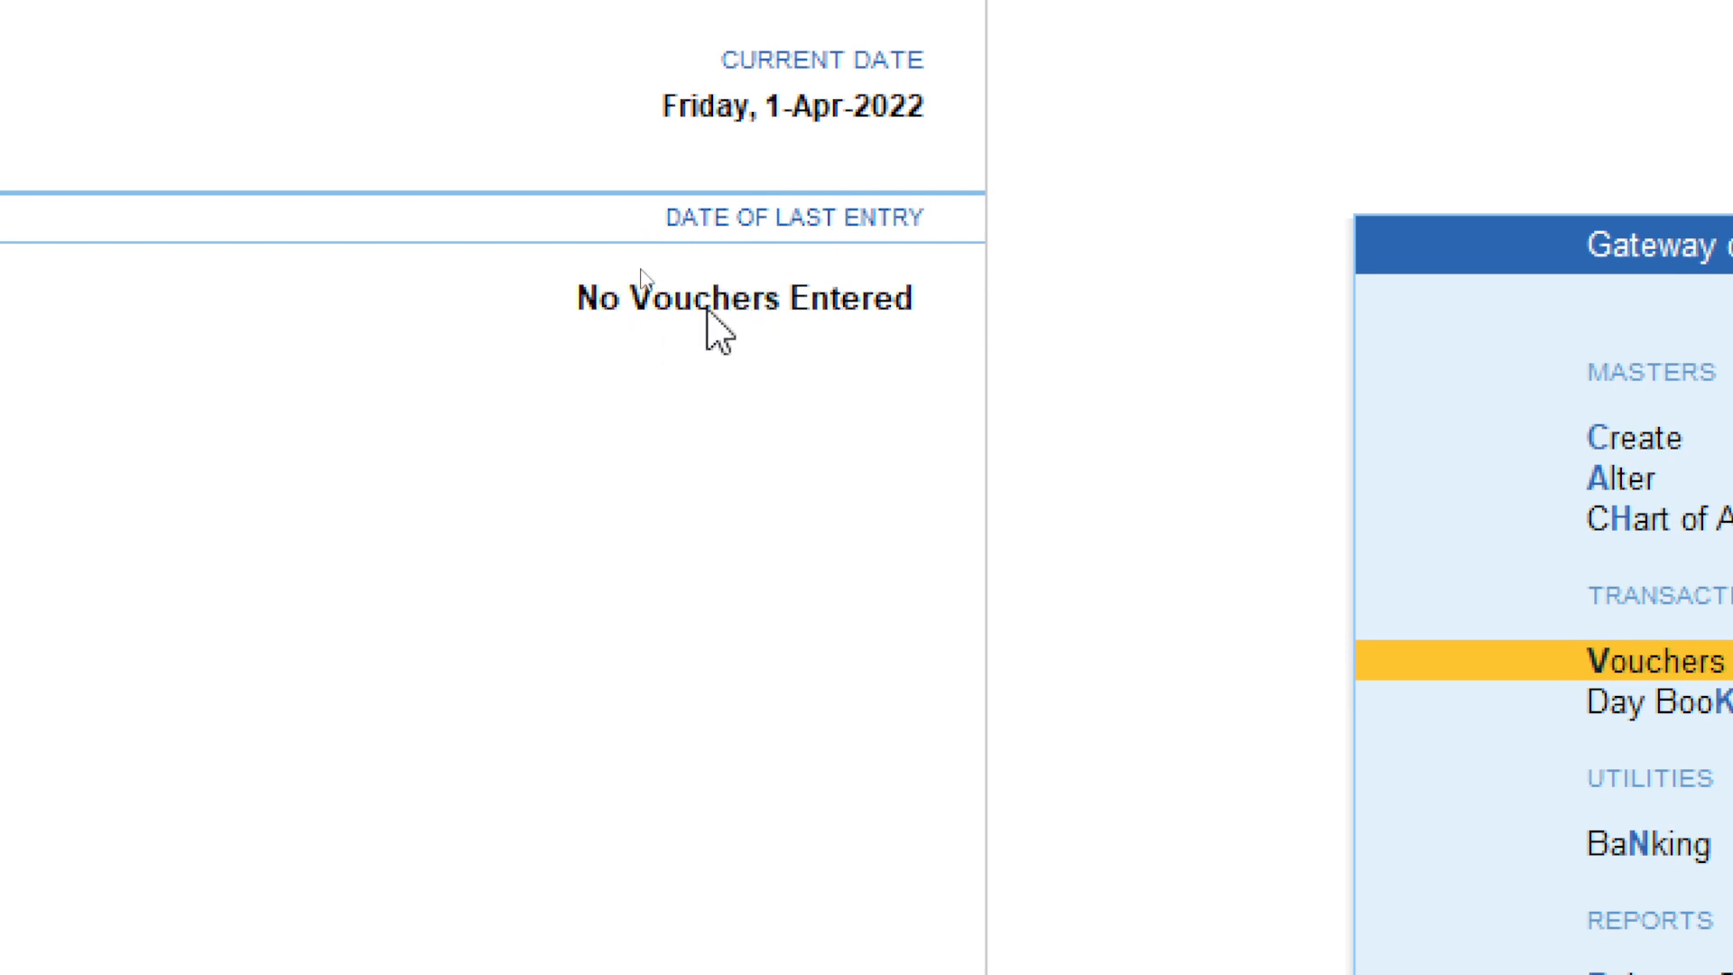
key(ctrl+4)
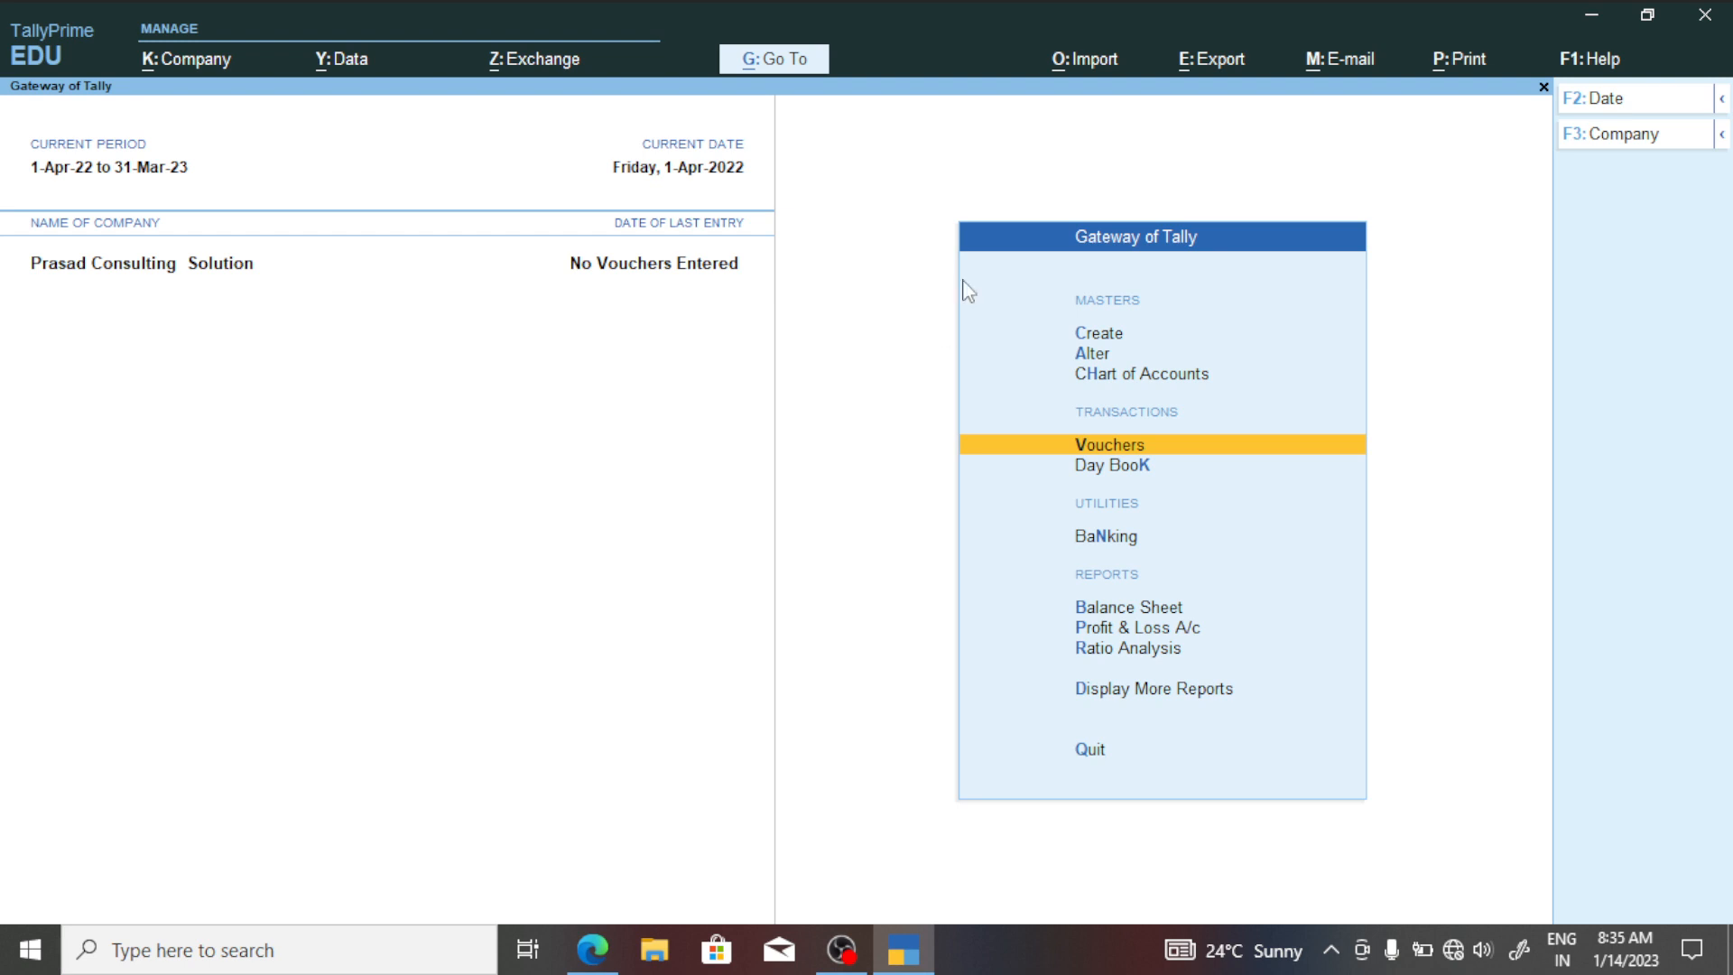
Switch to the PDF notes in Edge and review question 1 of Exercise-02 together with its solution.
click(592, 948)
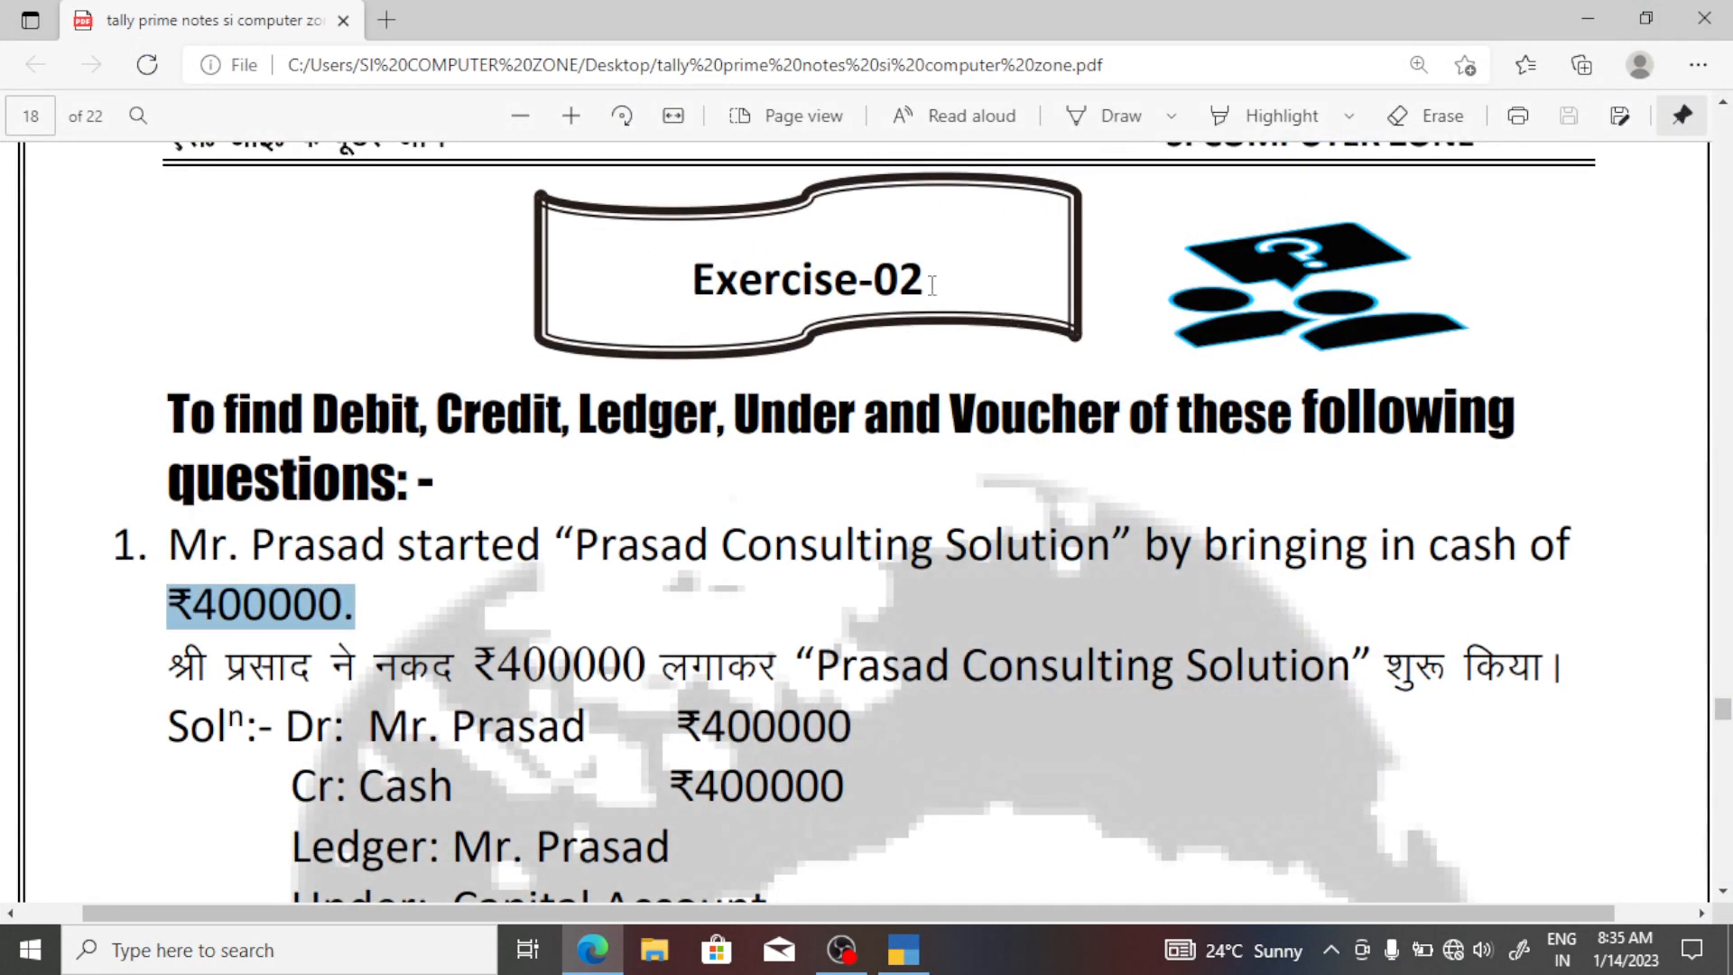
drag(933, 285, 641, 280)
click(701, 408)
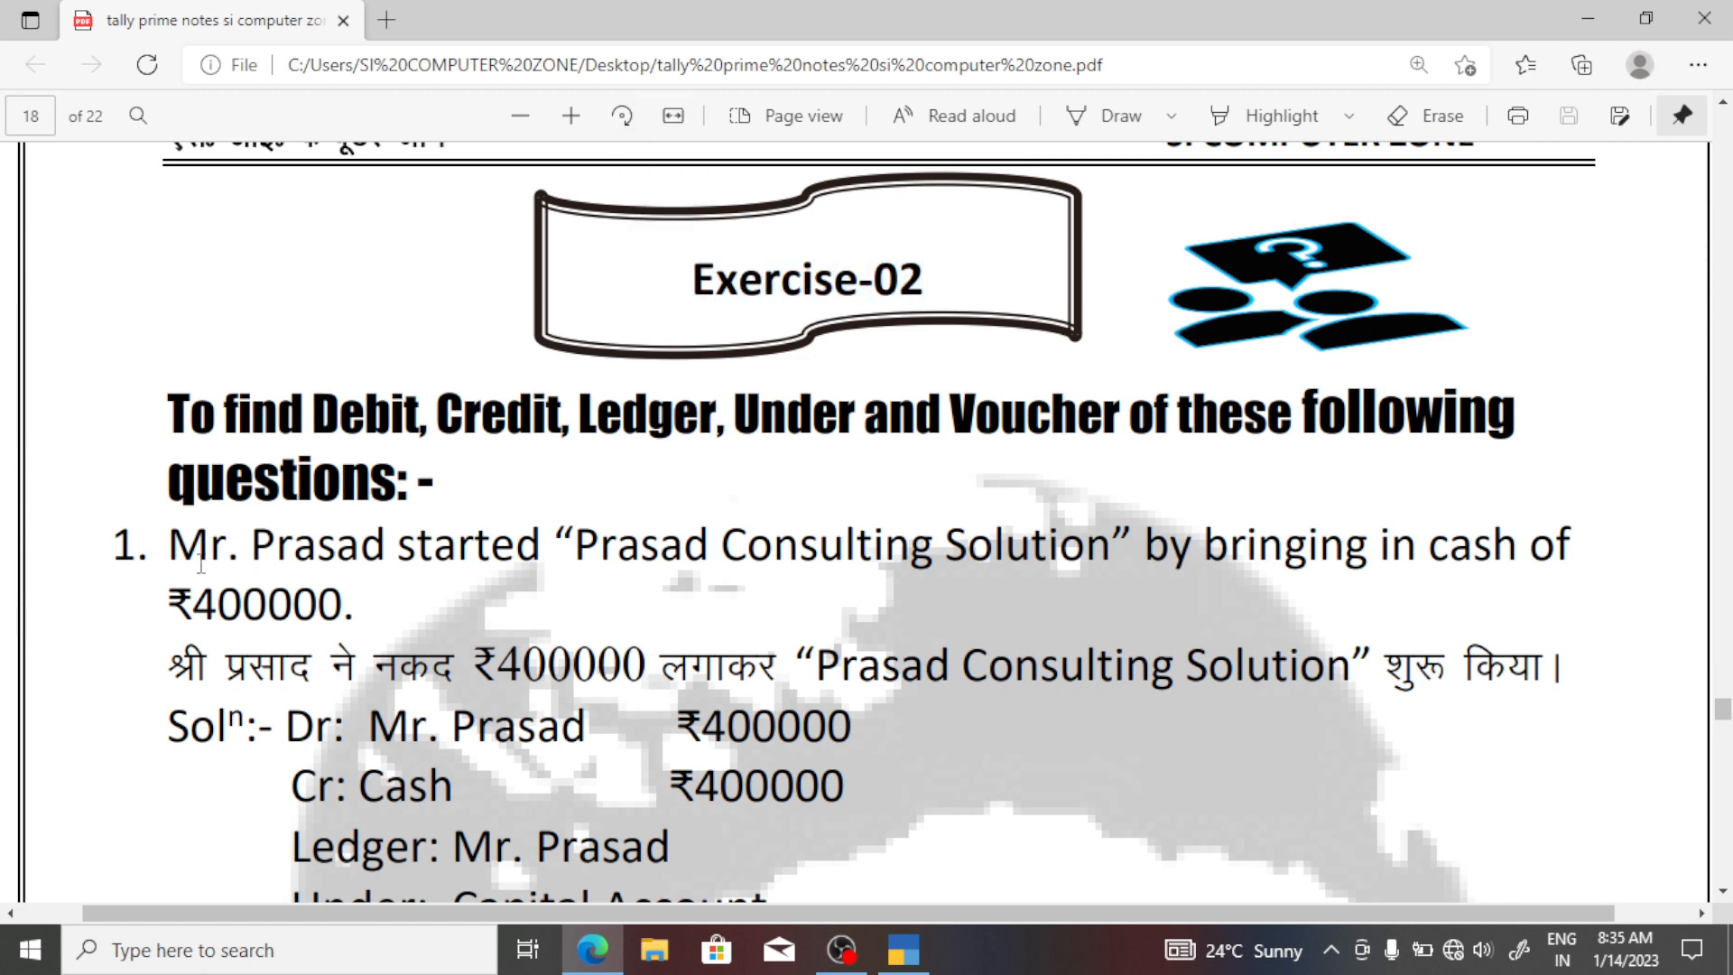
drag(200, 564, 1525, 565)
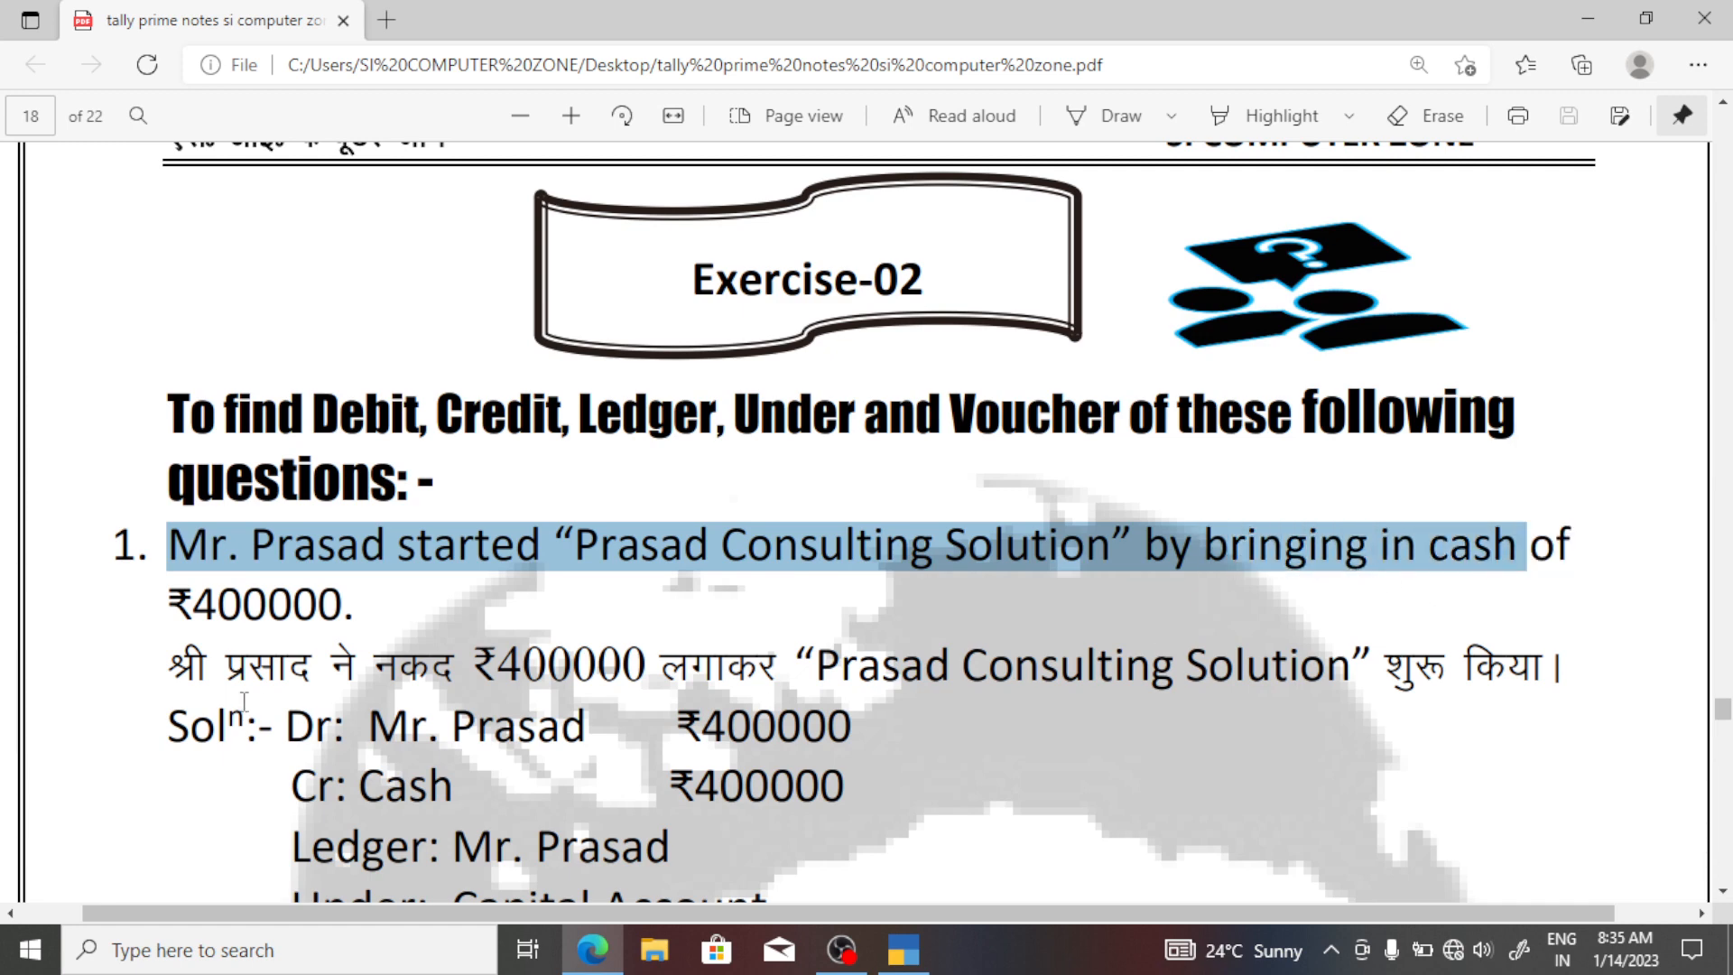
click(689, 665)
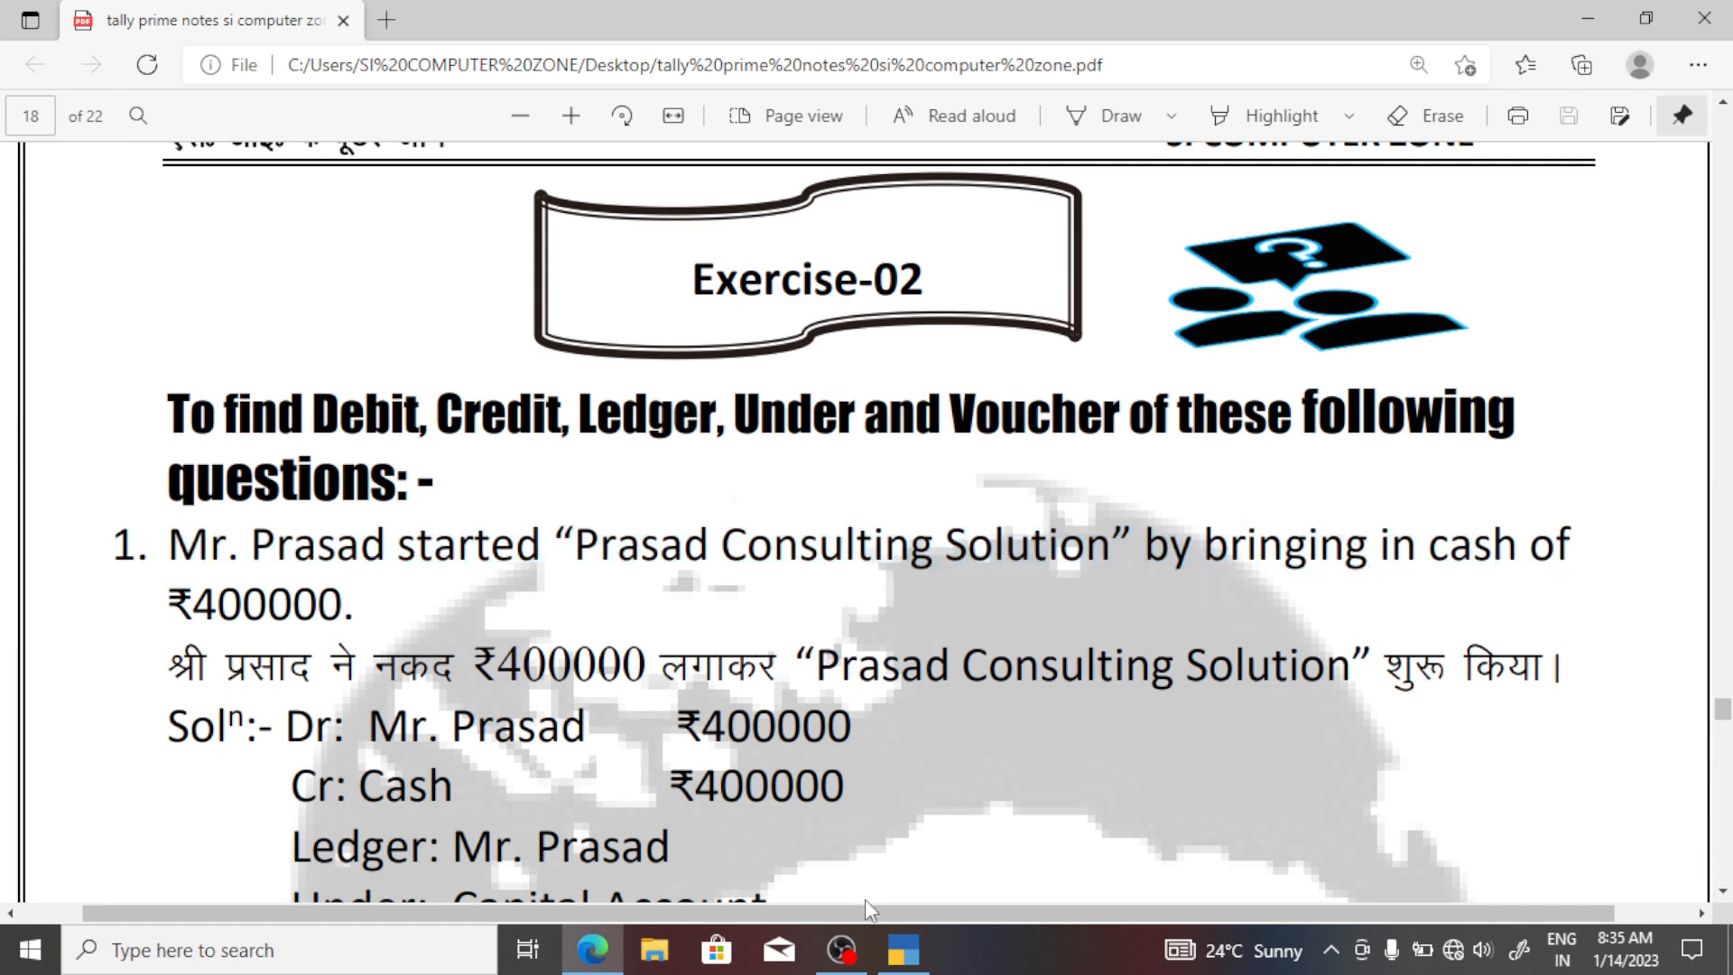
scroll(685, 834, down, 1)
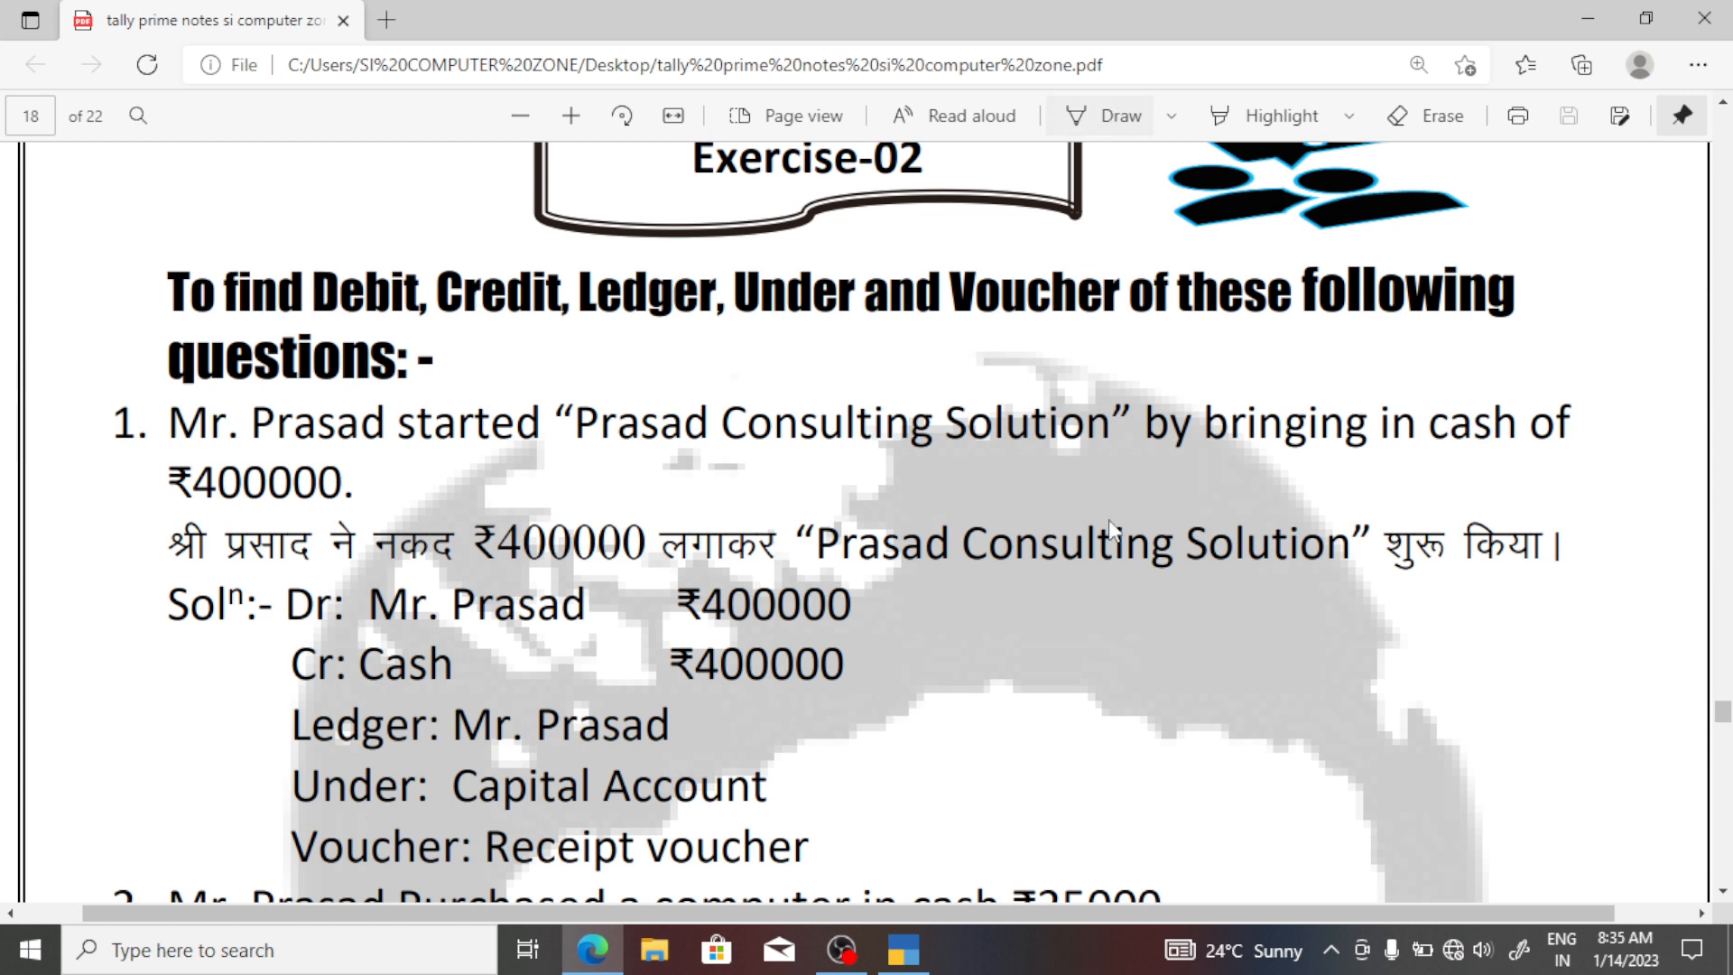
Annotate question 1 with freehand pen marks: a brace beside the solution, a tick and a boxed Ex-2 note.
mouse_move(932, 585)
mouse_down()
mouse_move(949, 816)
mouse_move(854, 841)
mouse_up()
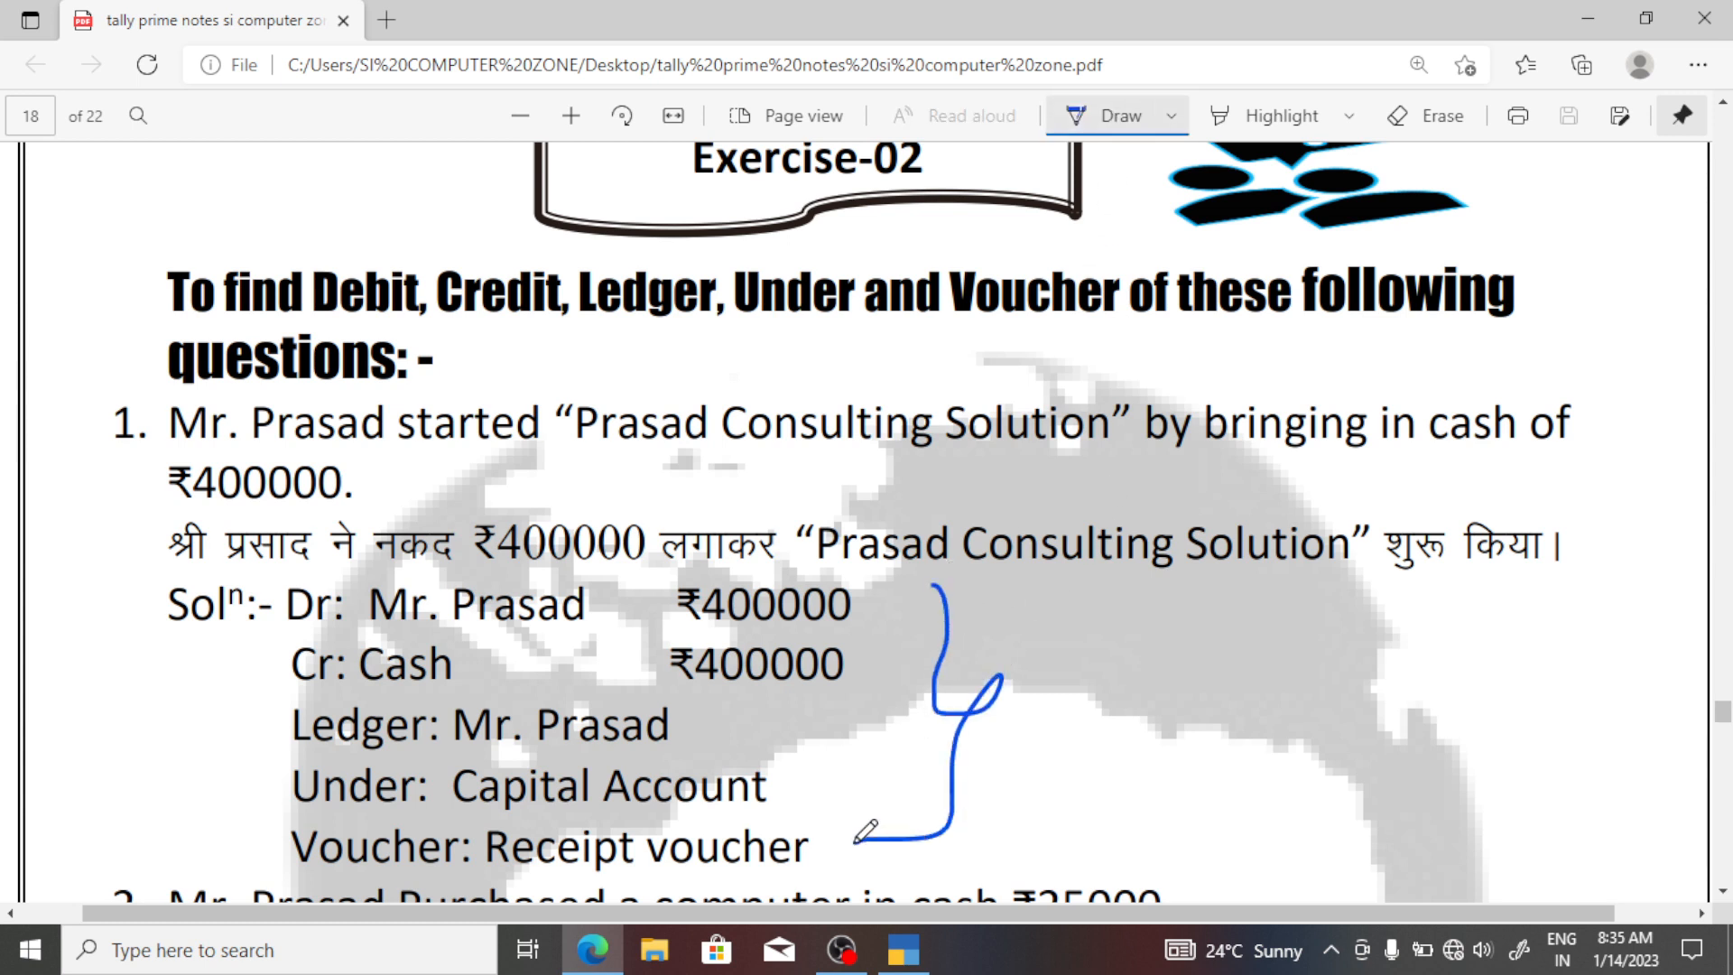
mouse_move(1041, 658)
mouse_down()
mouse_move(1047, 720)
mouse_move(1133, 636)
mouse_up()
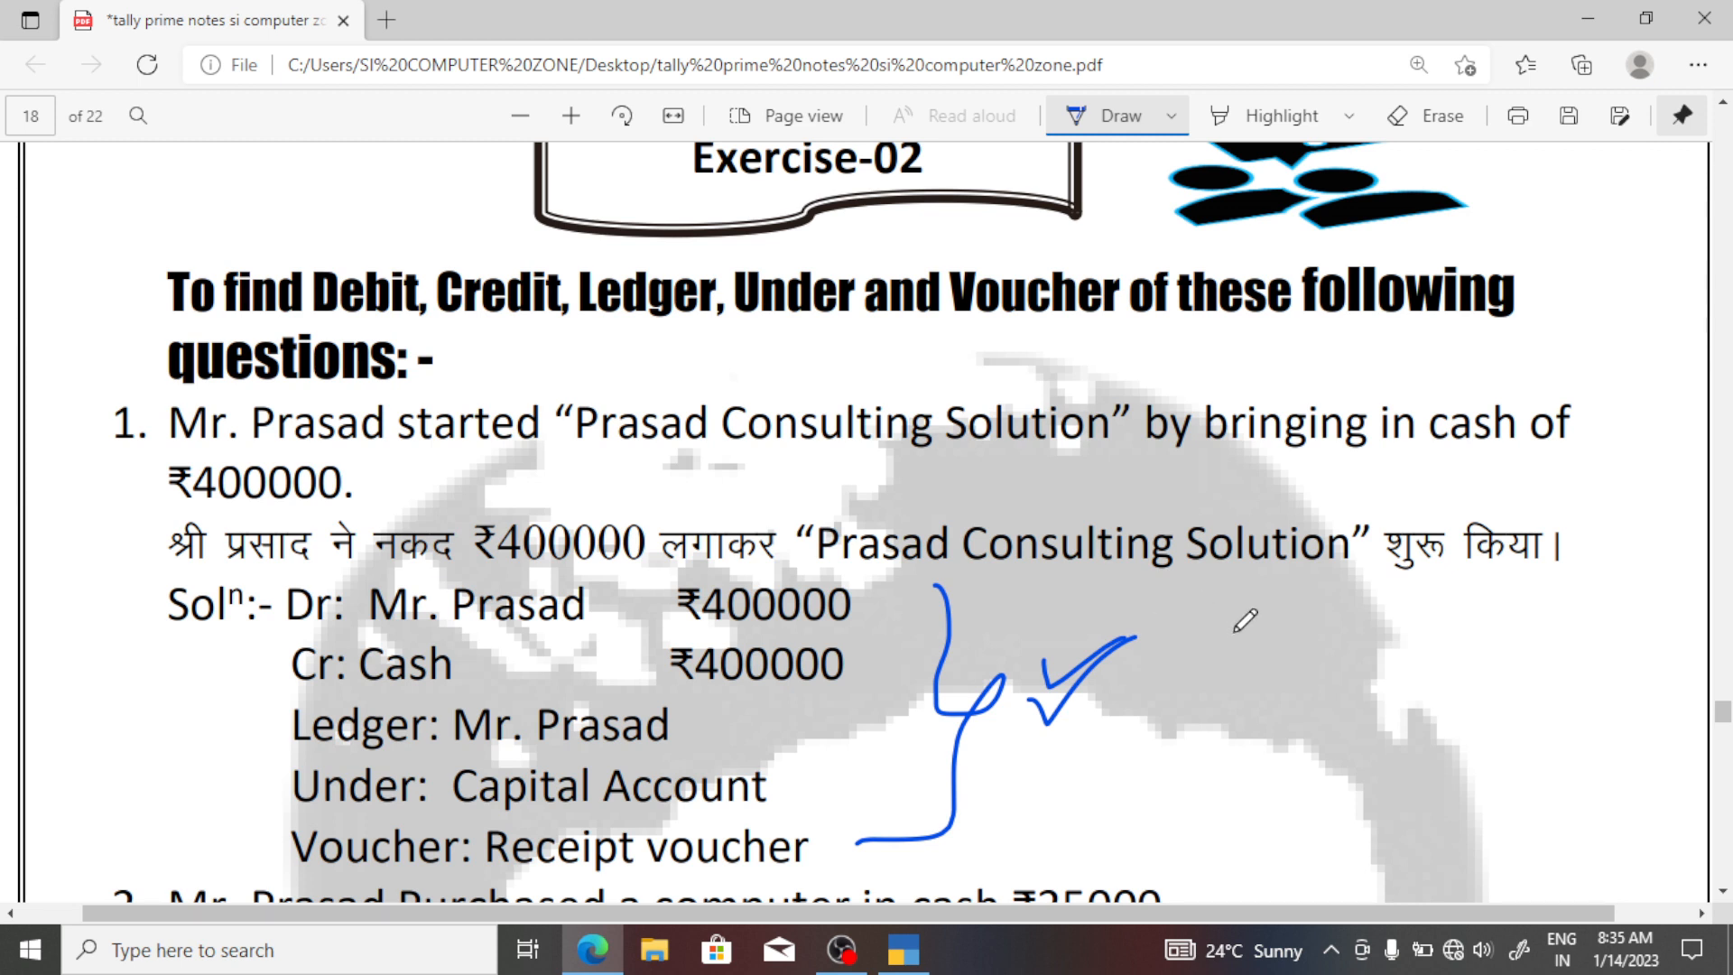
mouse_move(1236, 626)
mouse_down()
mouse_move(1225, 666)
mouse_move(1287, 677)
mouse_move(1289, 642)
mouse_move(1334, 680)
mouse_move(1320, 685)
mouse_move(1418, 602)
mouse_move(1395, 661)
mouse_move(1422, 653)
mouse_up()
mouse_move(1448, 592)
mouse_down()
mouse_move(1413, 697)
mouse_move(1235, 737)
mouse_move(1210, 606)
mouse_move(1450, 591)
mouse_up()
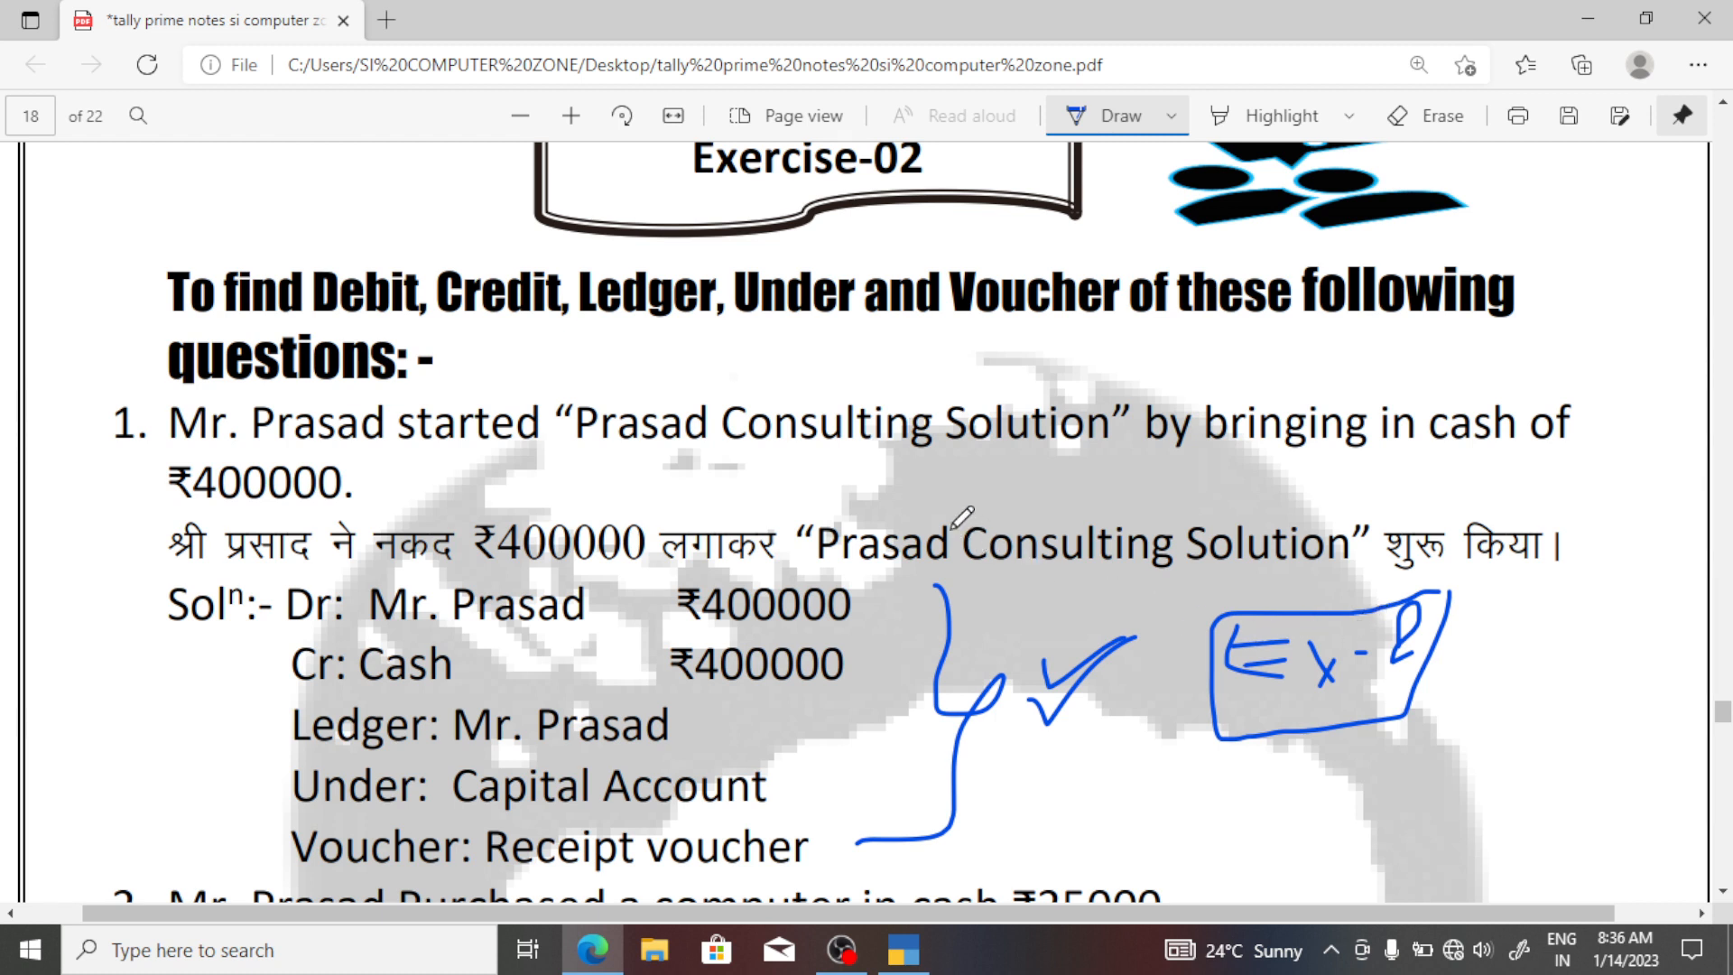
drag(919, 495, 1018, 454)
Erase all the freehand pen marks around question 1.
click(1426, 115)
click(993, 471)
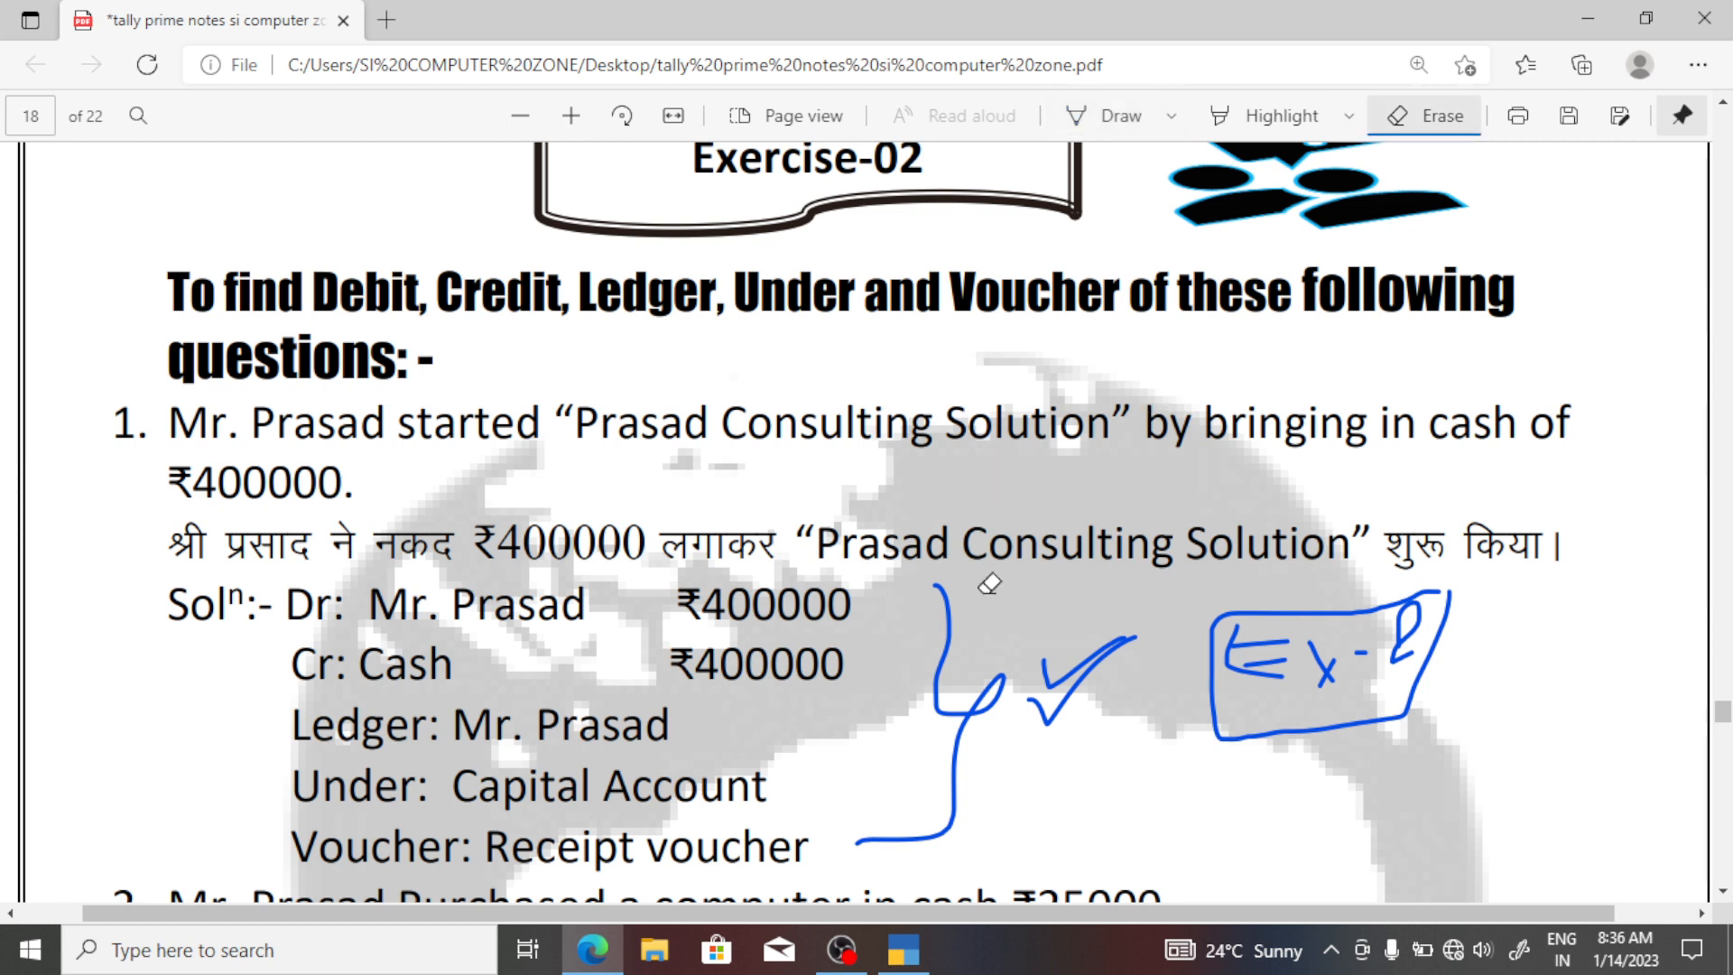
mouse_move(990, 584)
mouse_down()
mouse_move(1164, 636)
mouse_move(1417, 600)
mouse_move(1261, 651)
mouse_move(1371, 642)
mouse_move(1119, 643)
mouse_move(1101, 620)
mouse_up()
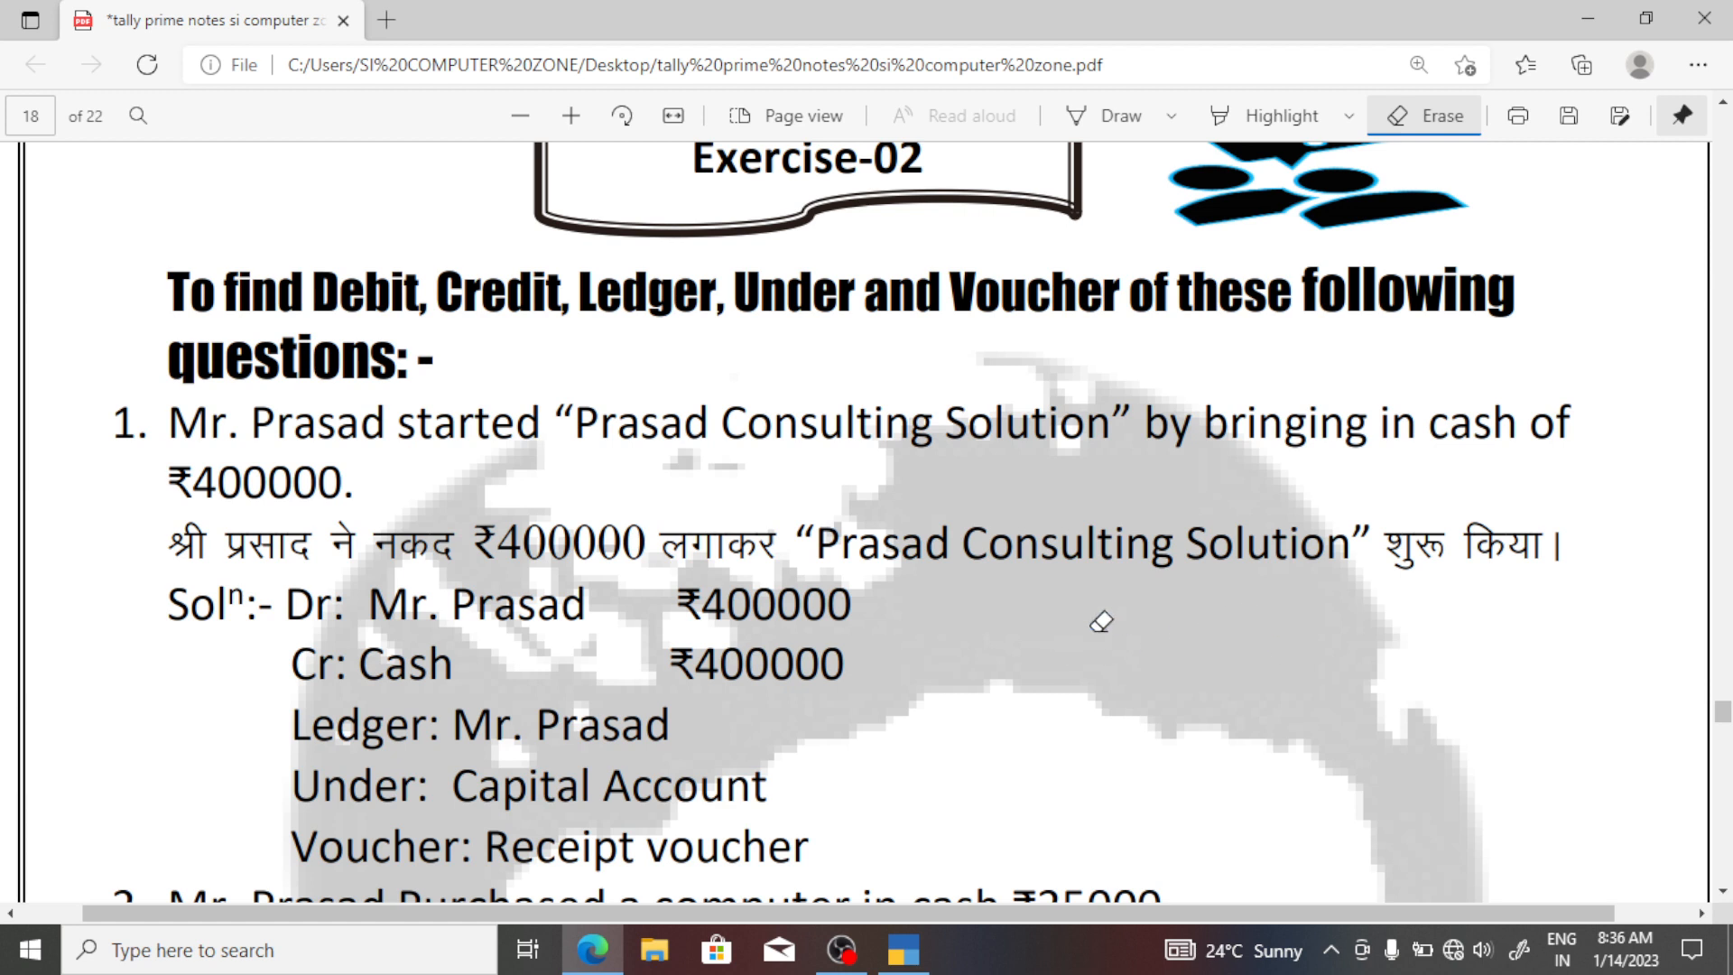
Underline the debit party and the Cash credit entry with the pen in question 1's solution.
click(1119, 122)
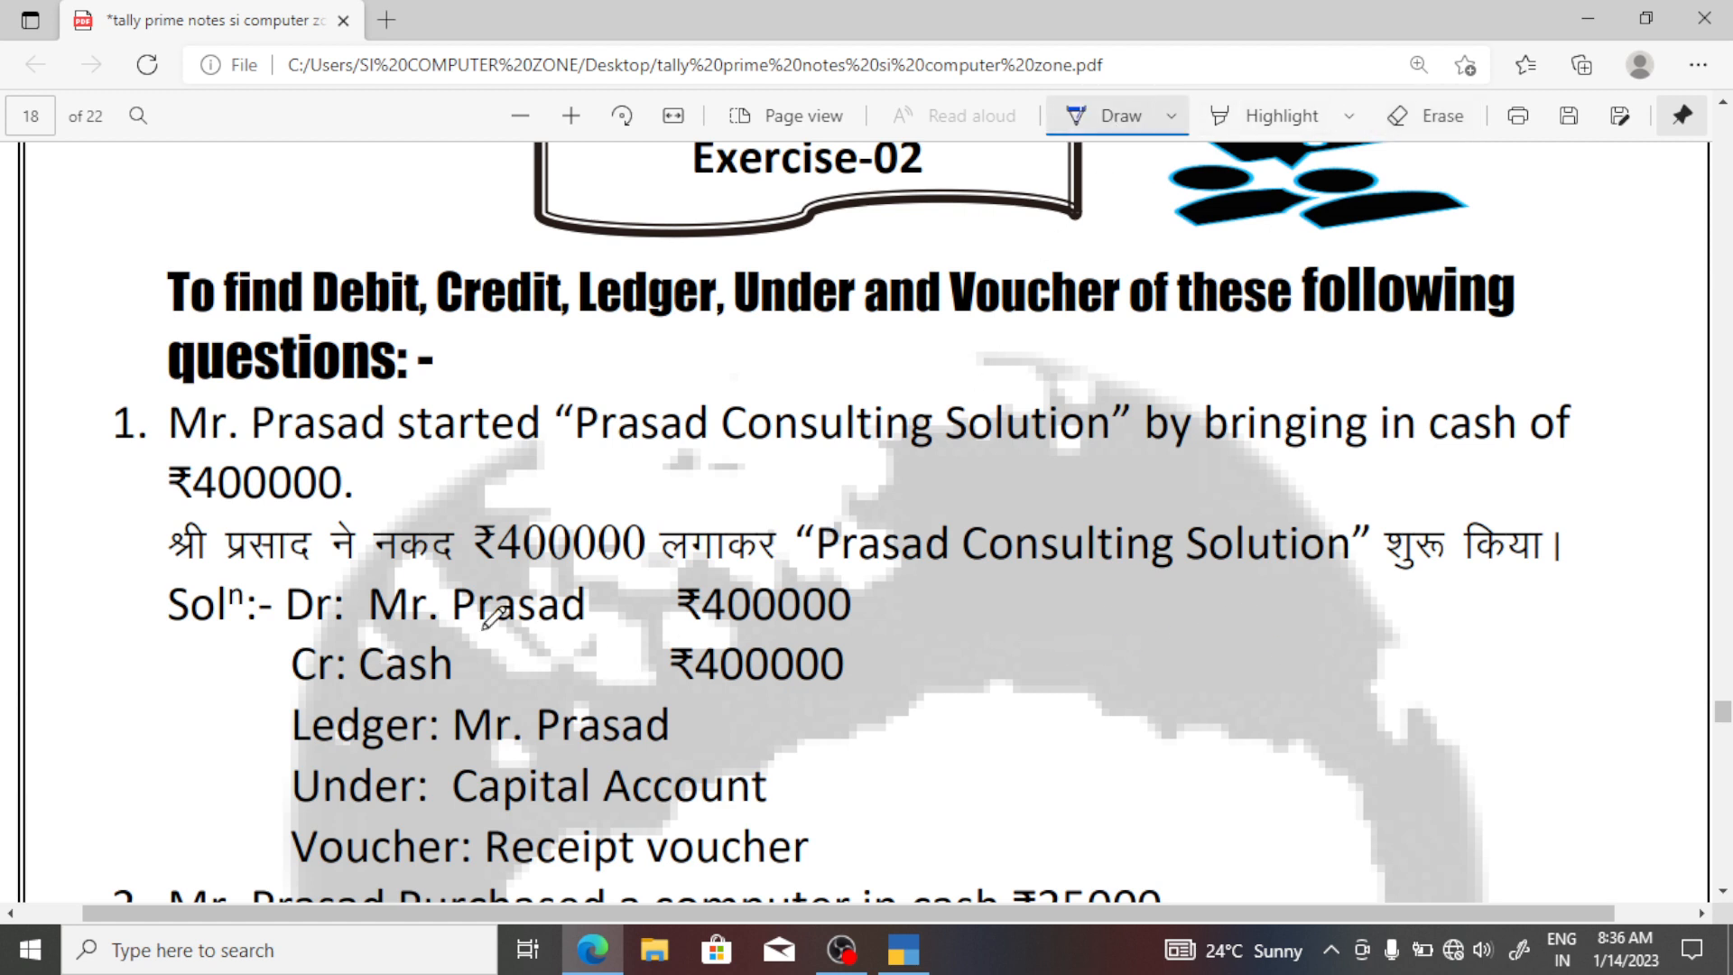
drag(311, 639, 485, 638)
drag(363, 674, 474, 695)
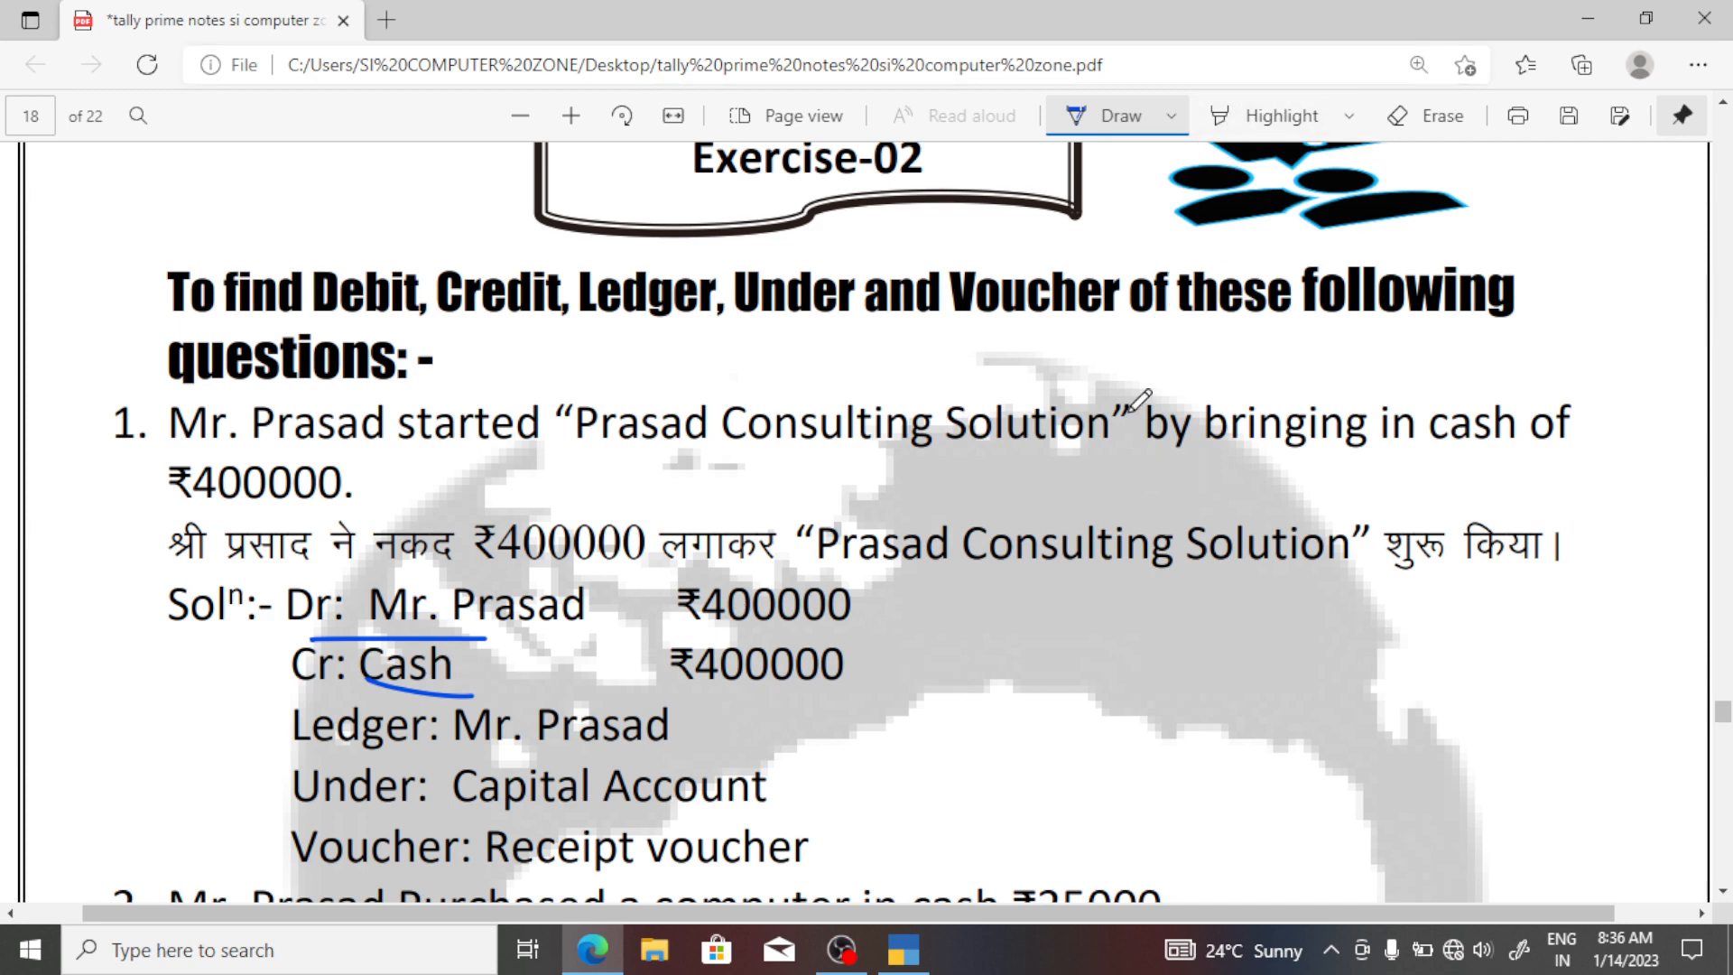
Switch to TallyPrime and open voucher creation from the Gateway of Tally.
click(902, 948)
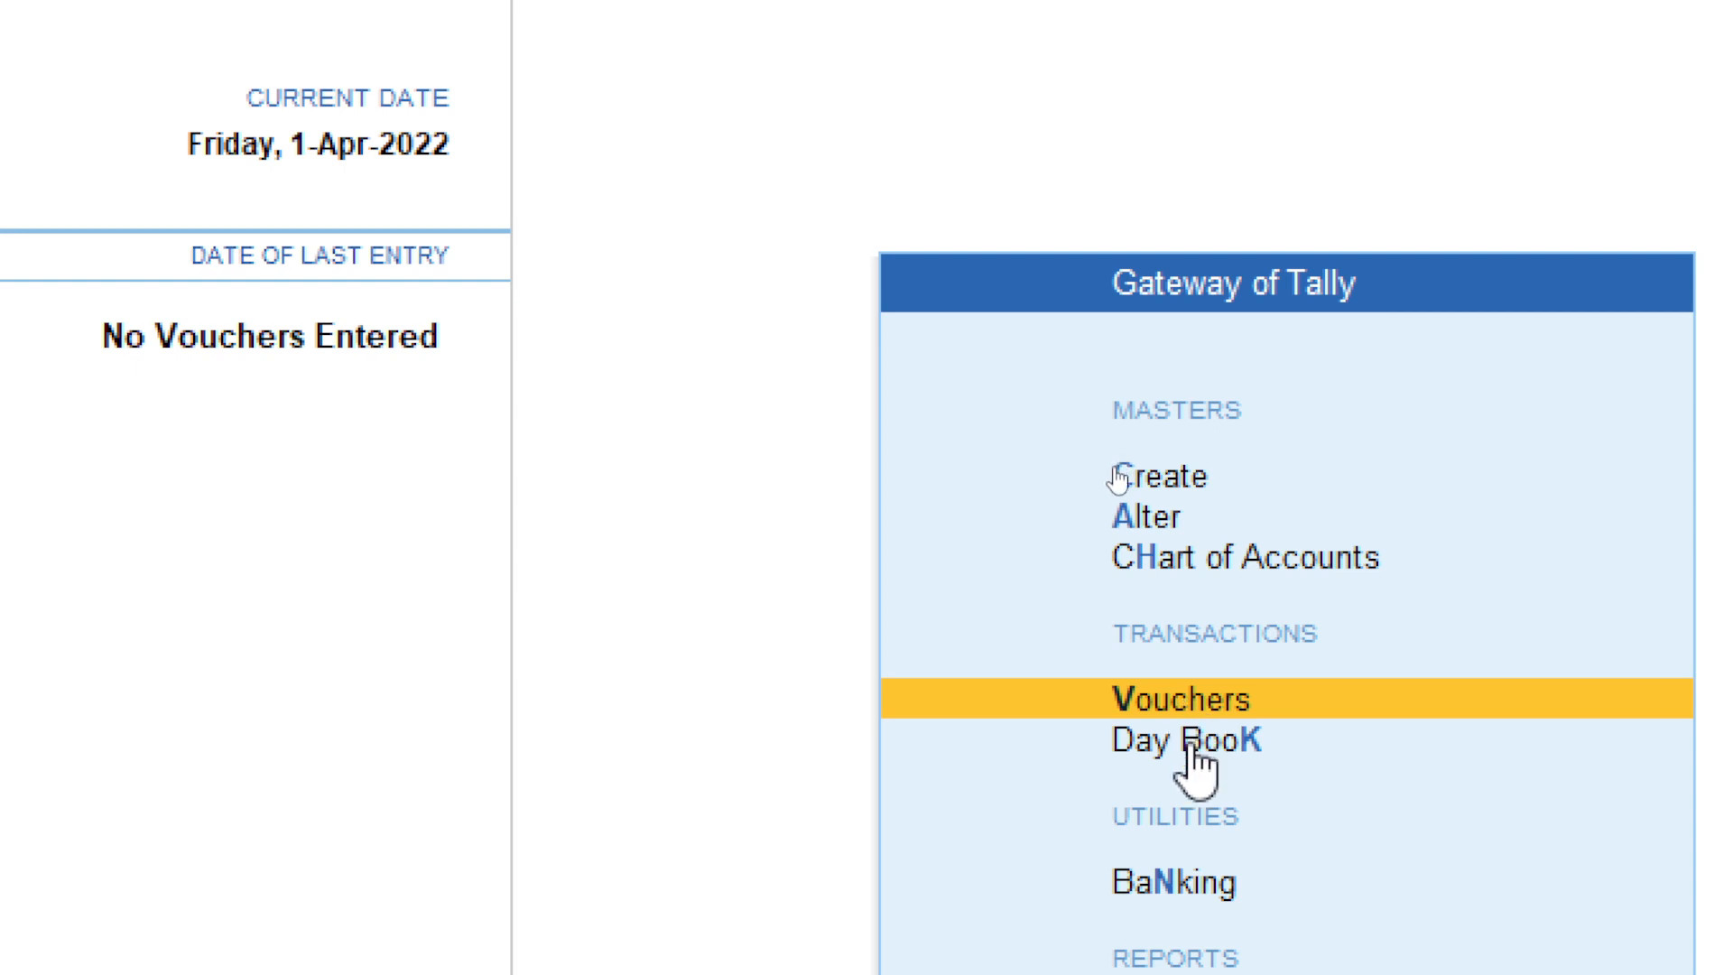
click(1209, 706)
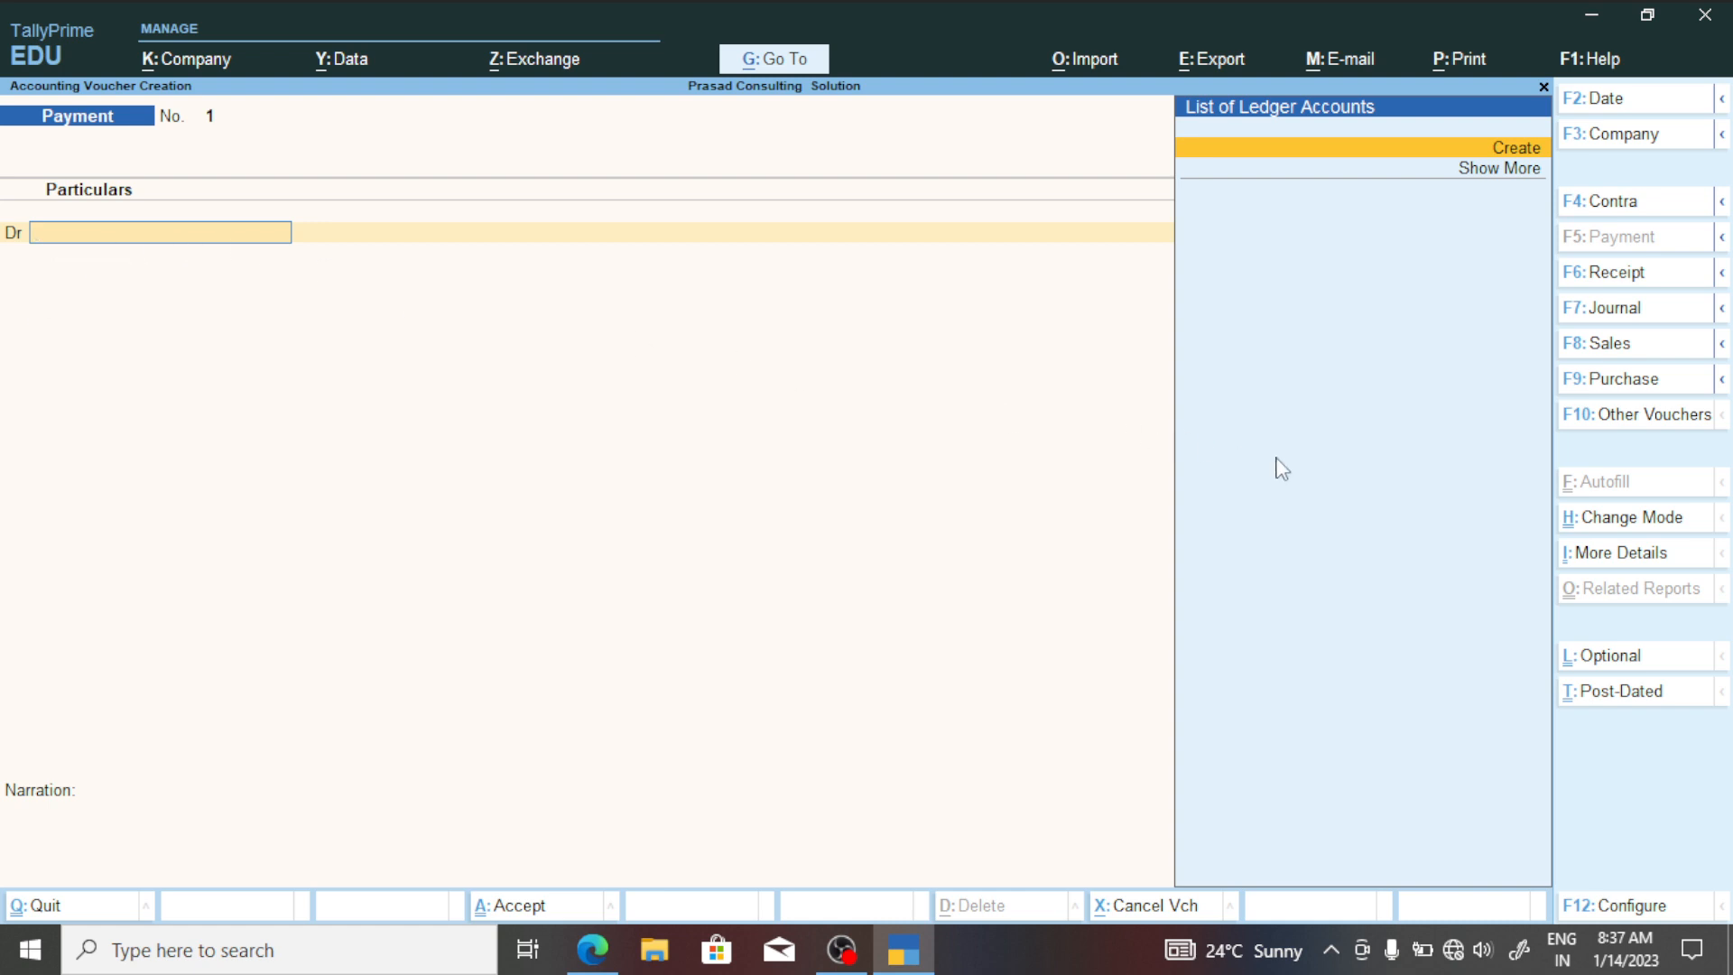
Change the payment voucher's mode to Single Entry and return it to Double Entry.
click(1671, 518)
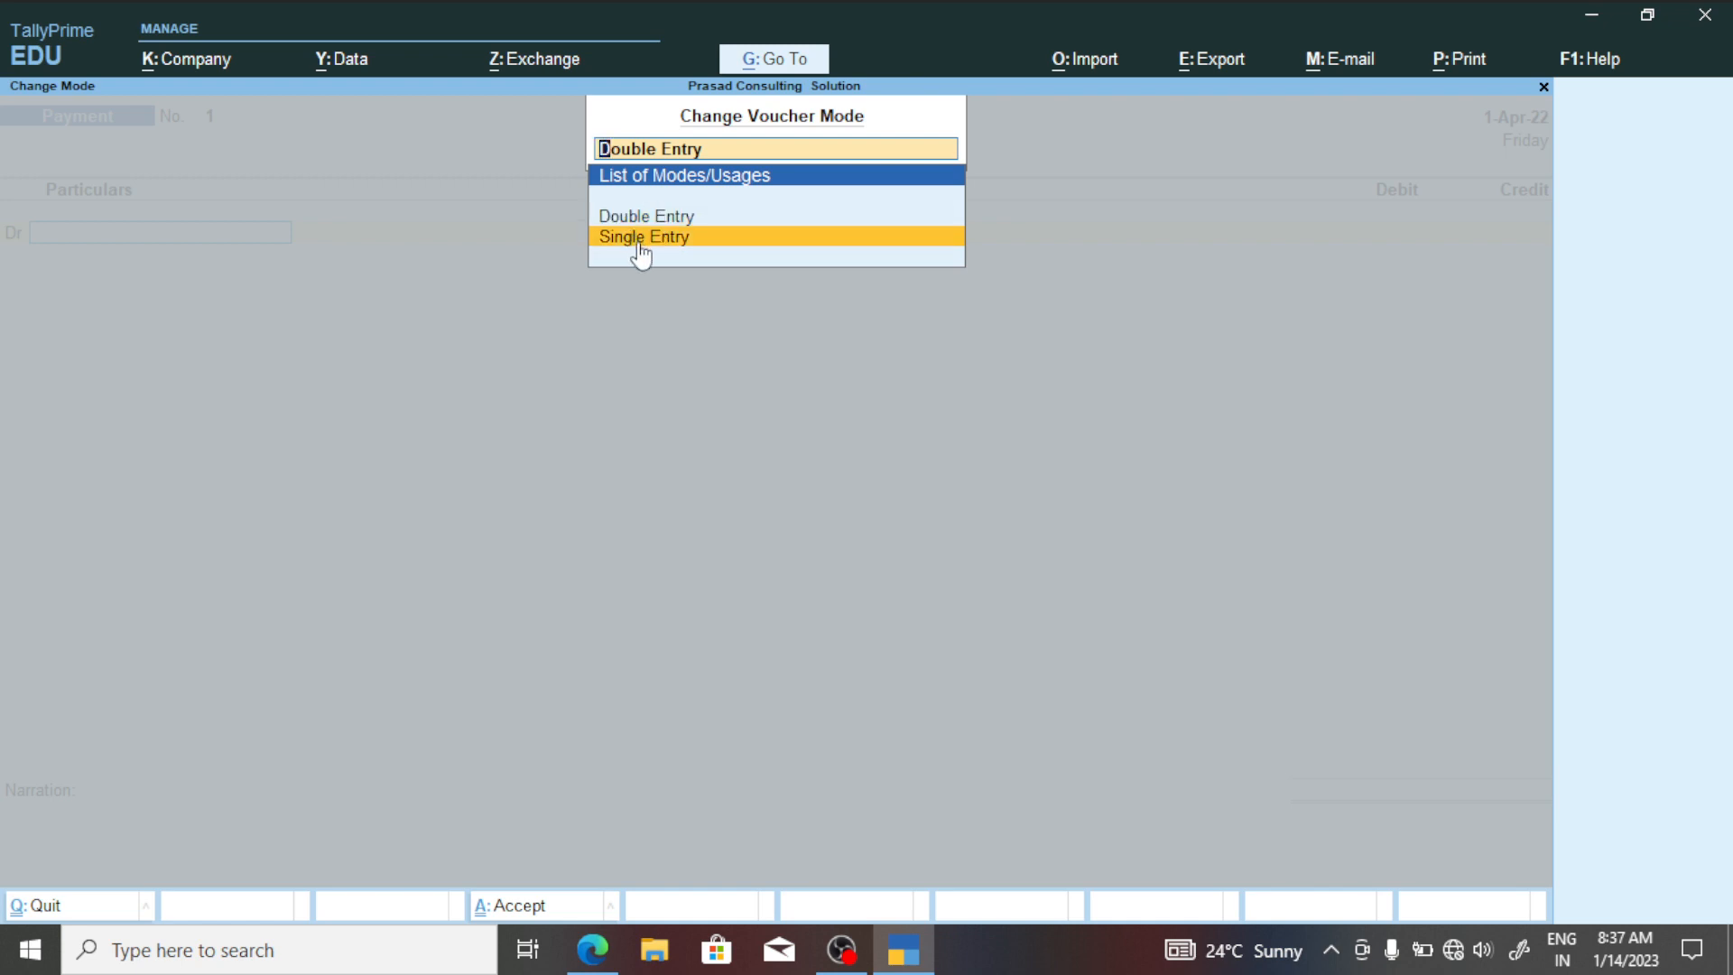
key(Up)
click(654, 242)
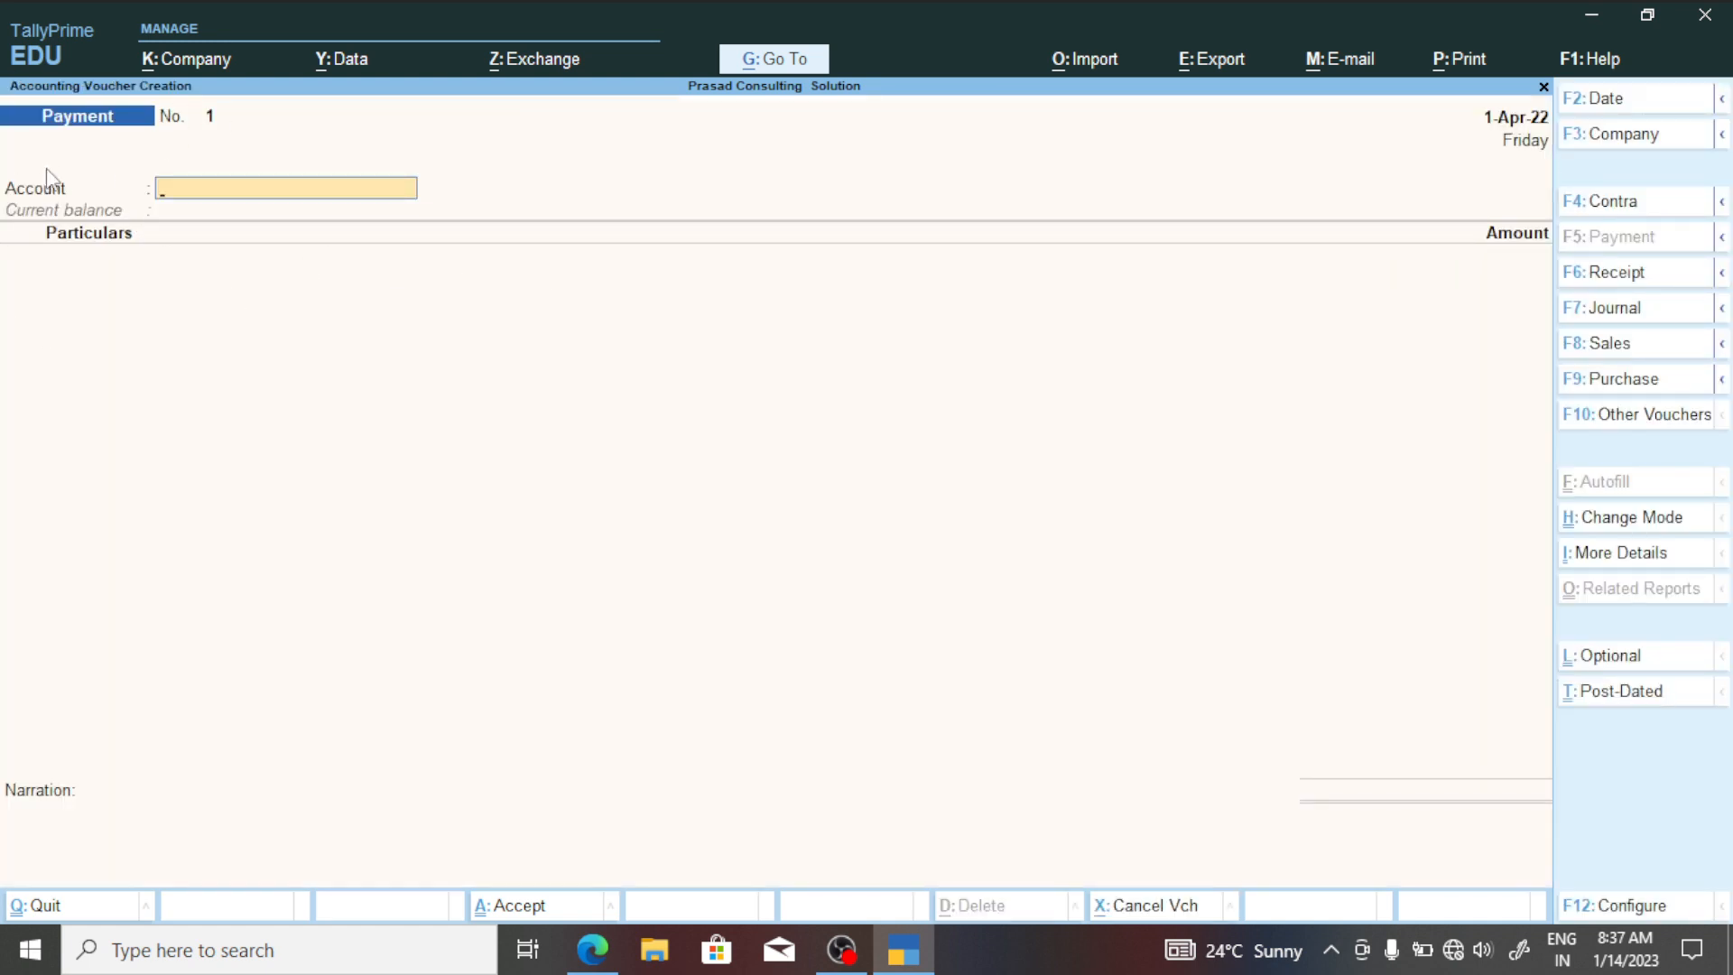
key(ctrl)
click(1644, 522)
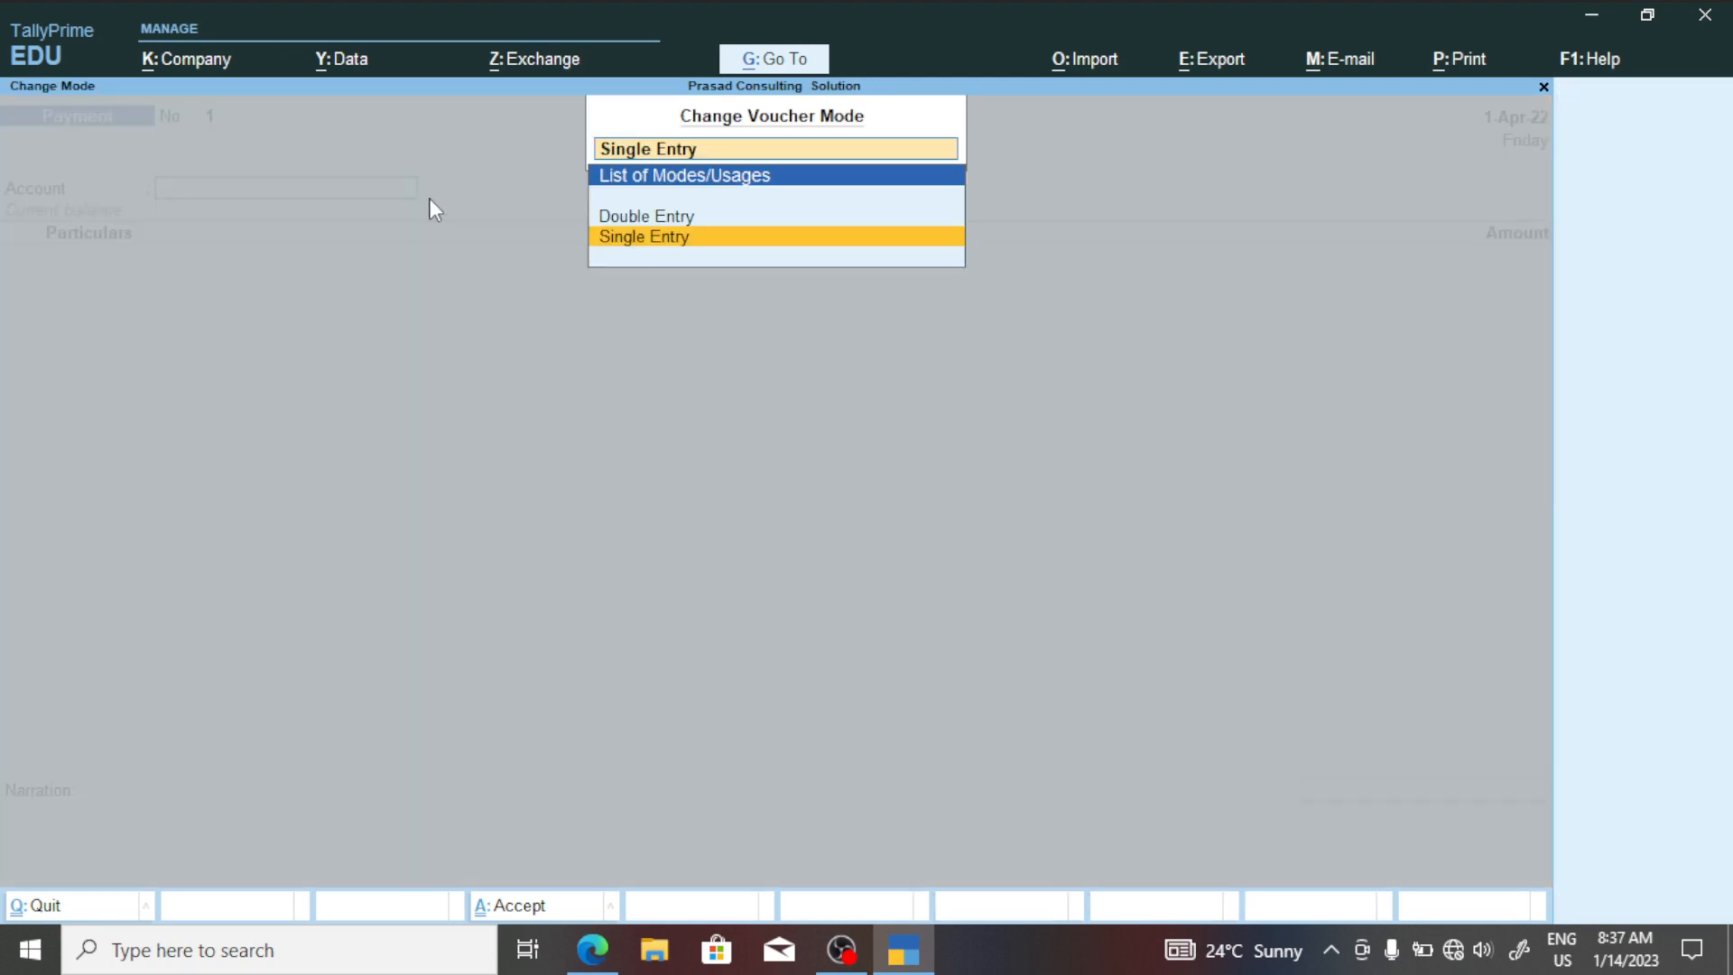
click(663, 214)
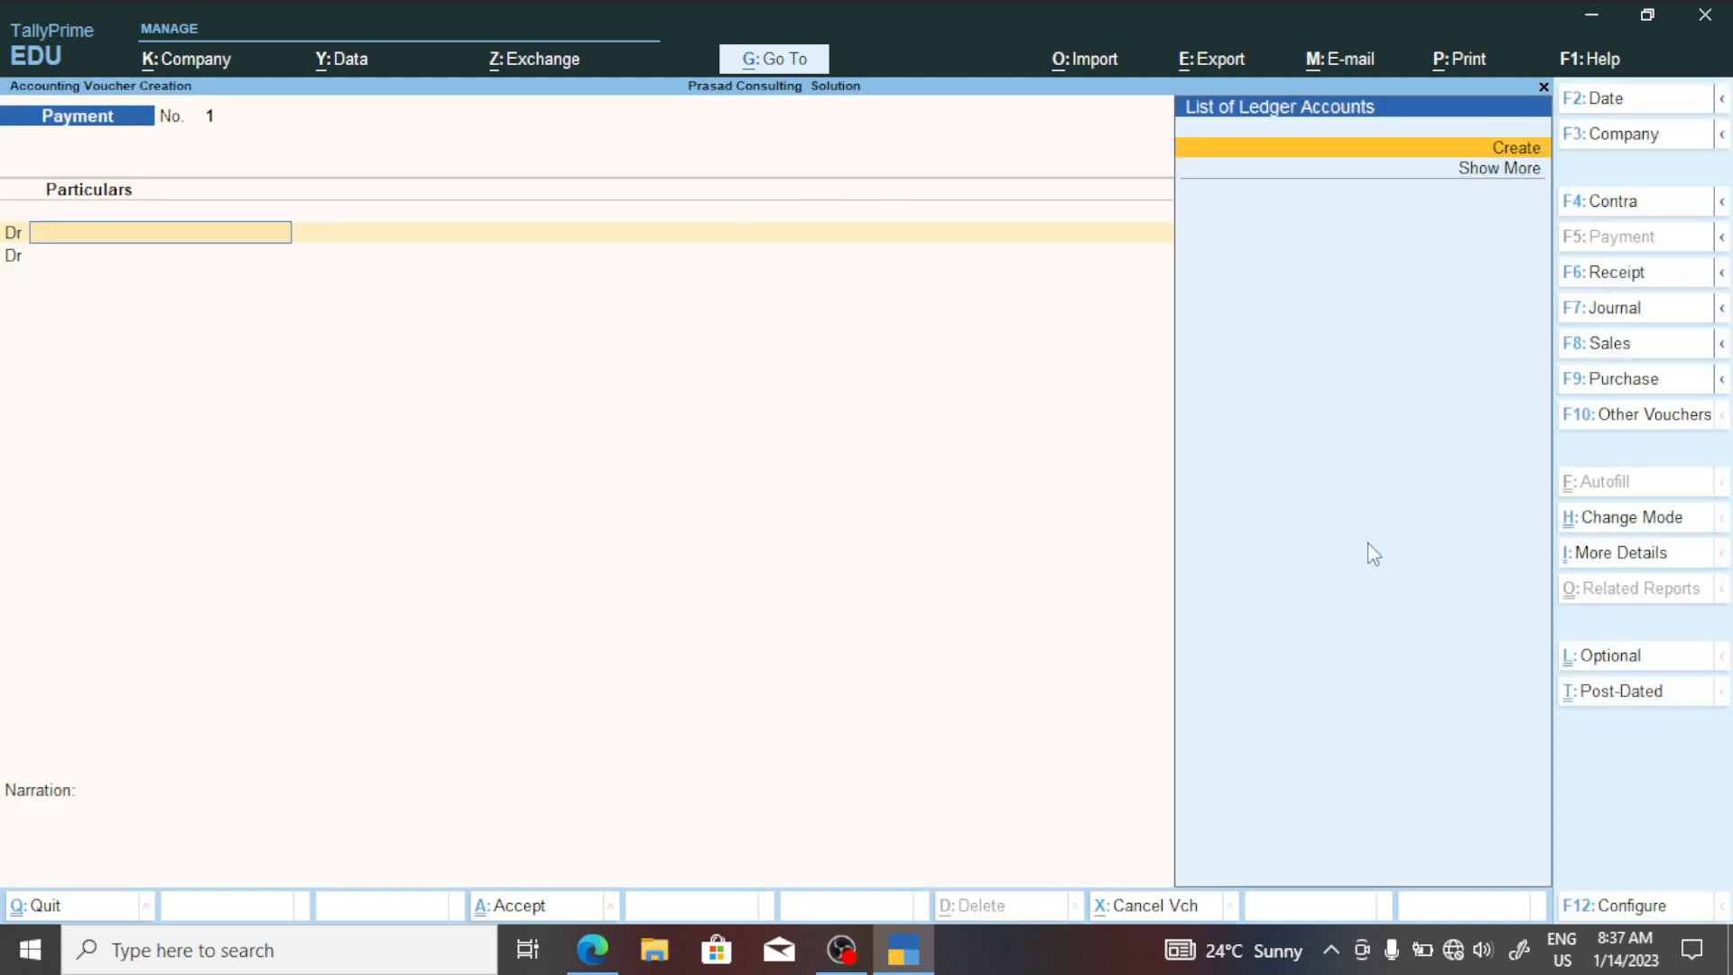
Set "Use Cr/Dr instead of To/By during voucher entry" to Yes in the voucher configuration, and quit the voucher.
click(1615, 912)
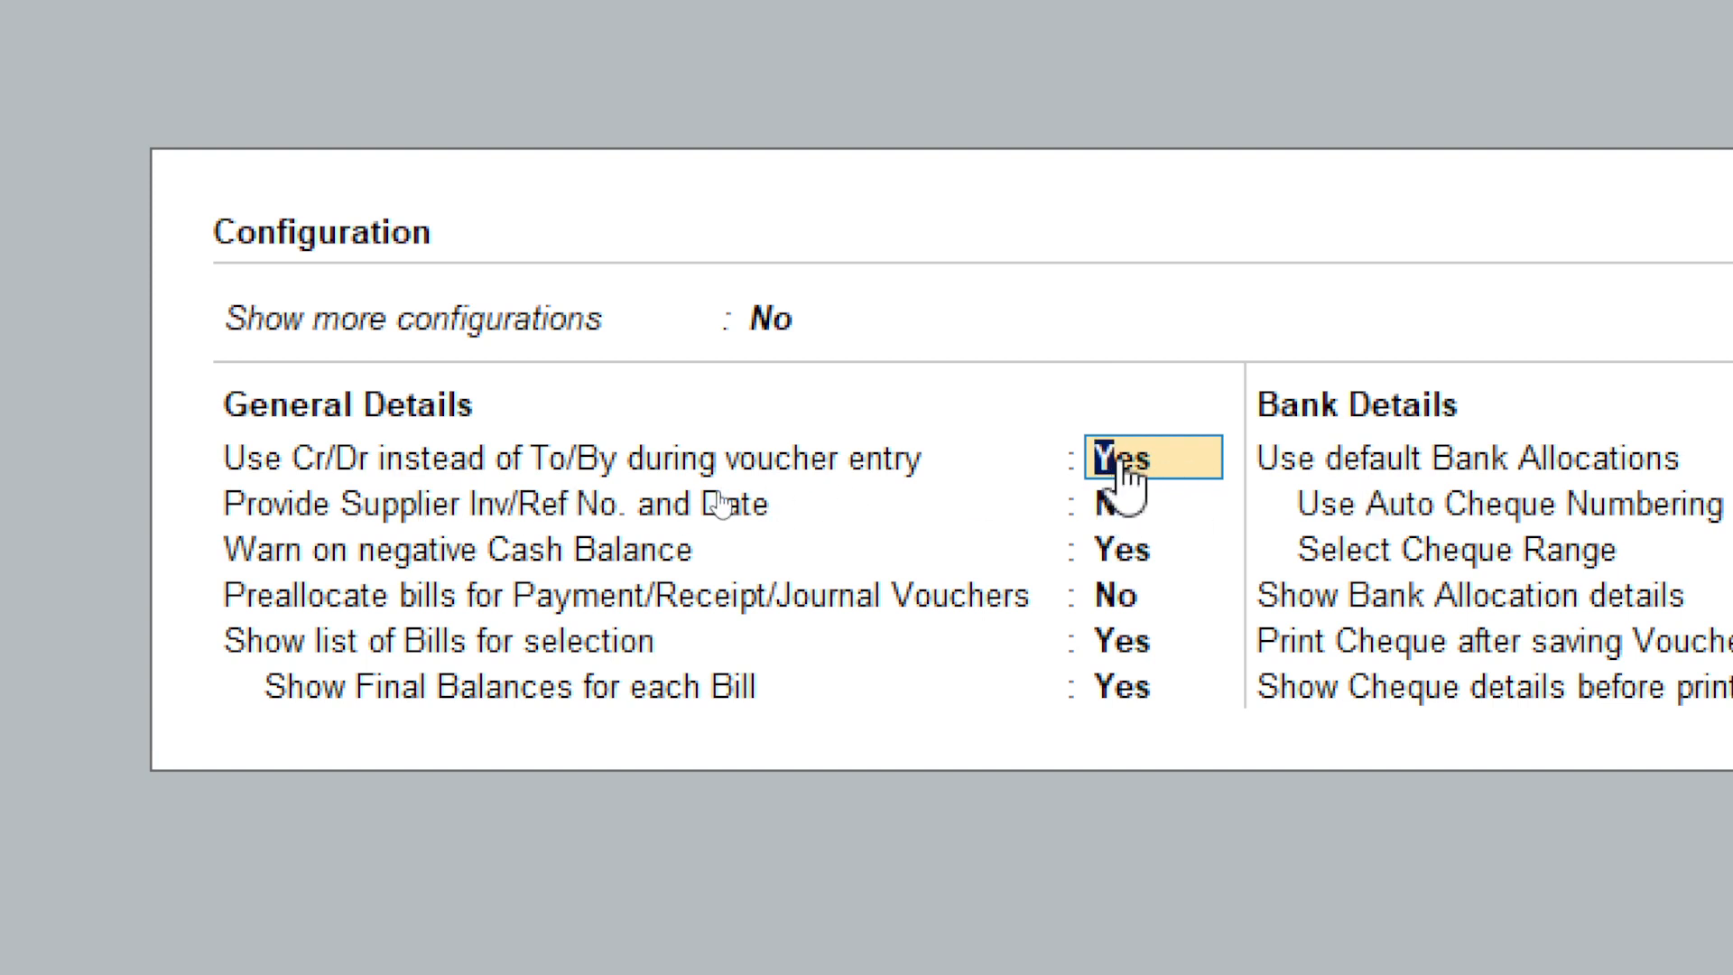
text(y)
key(Return)
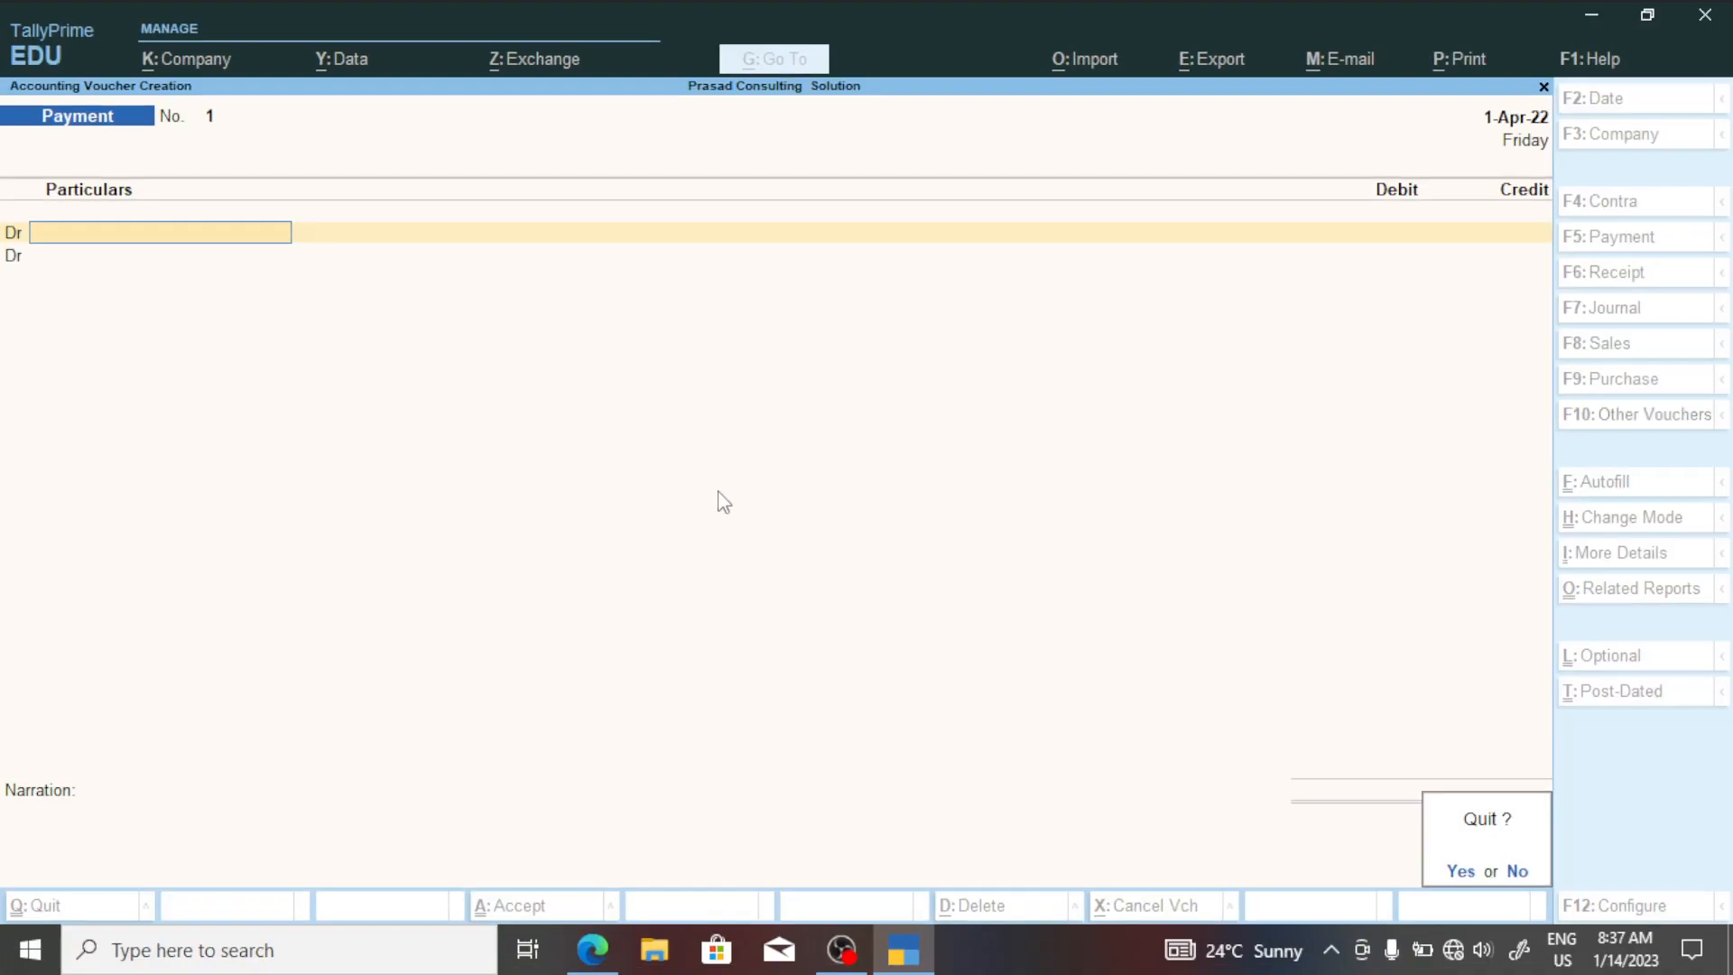
key(y)
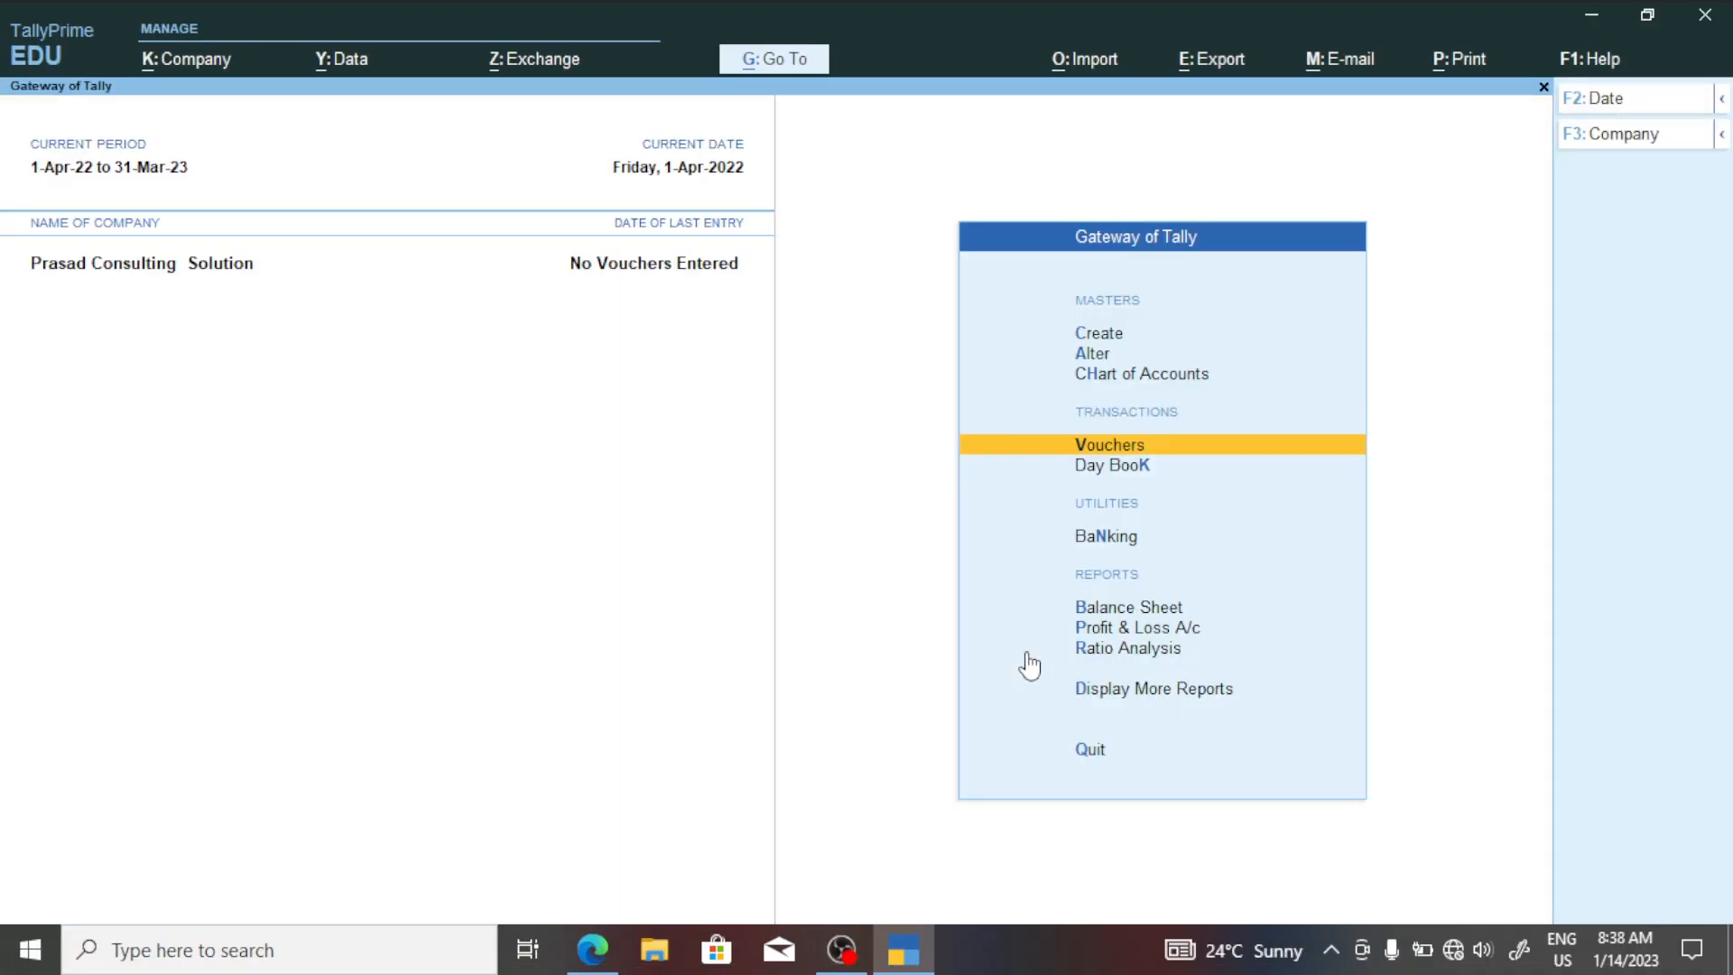
Reopen voucher creation, look up the debit ledger of question 1 in the PDF notes in Edge, and return to TallyPrime.
click(1037, 447)
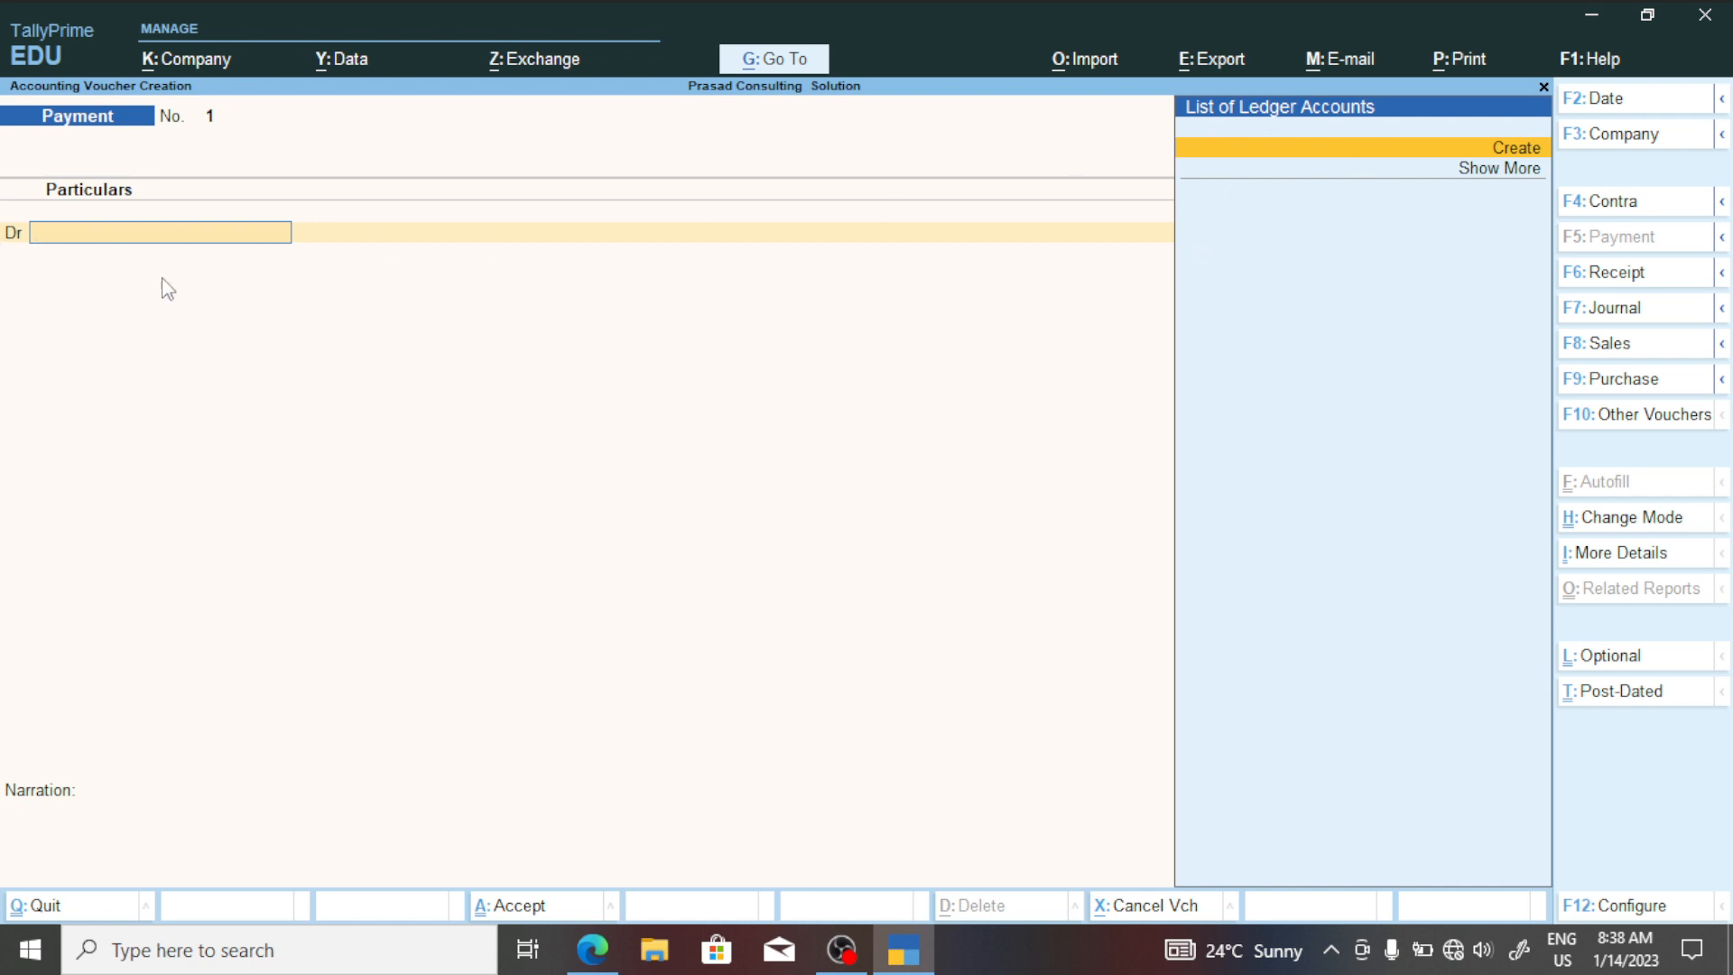
click(592, 947)
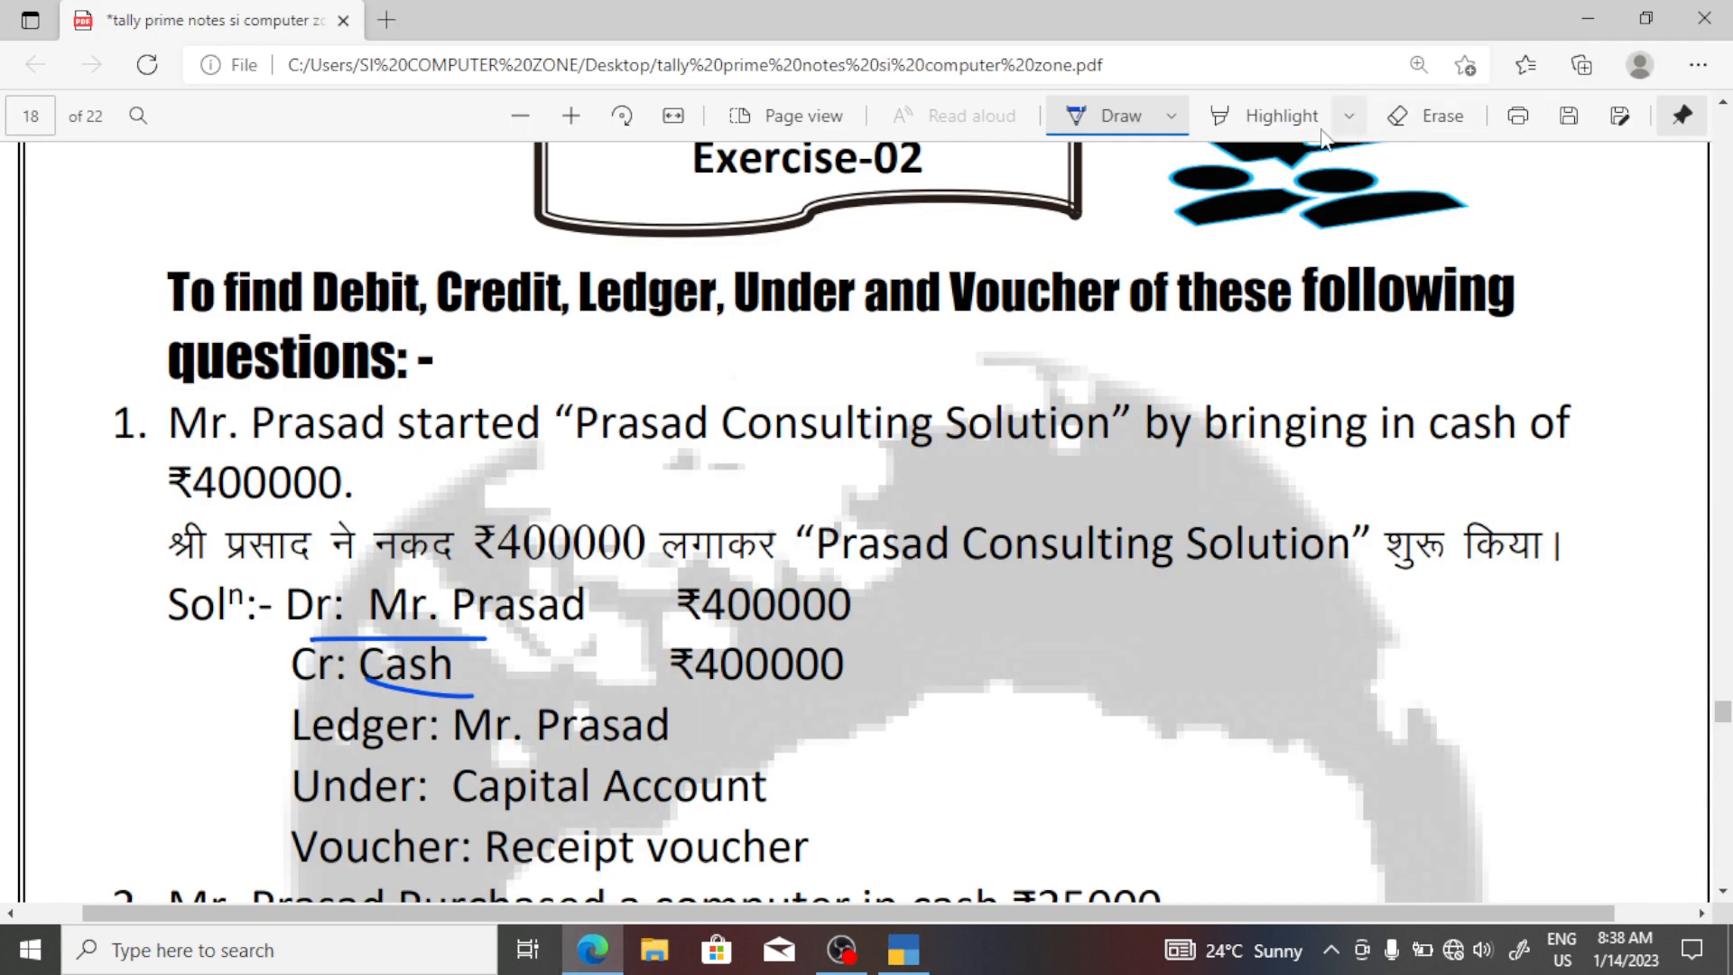
click(1124, 126)
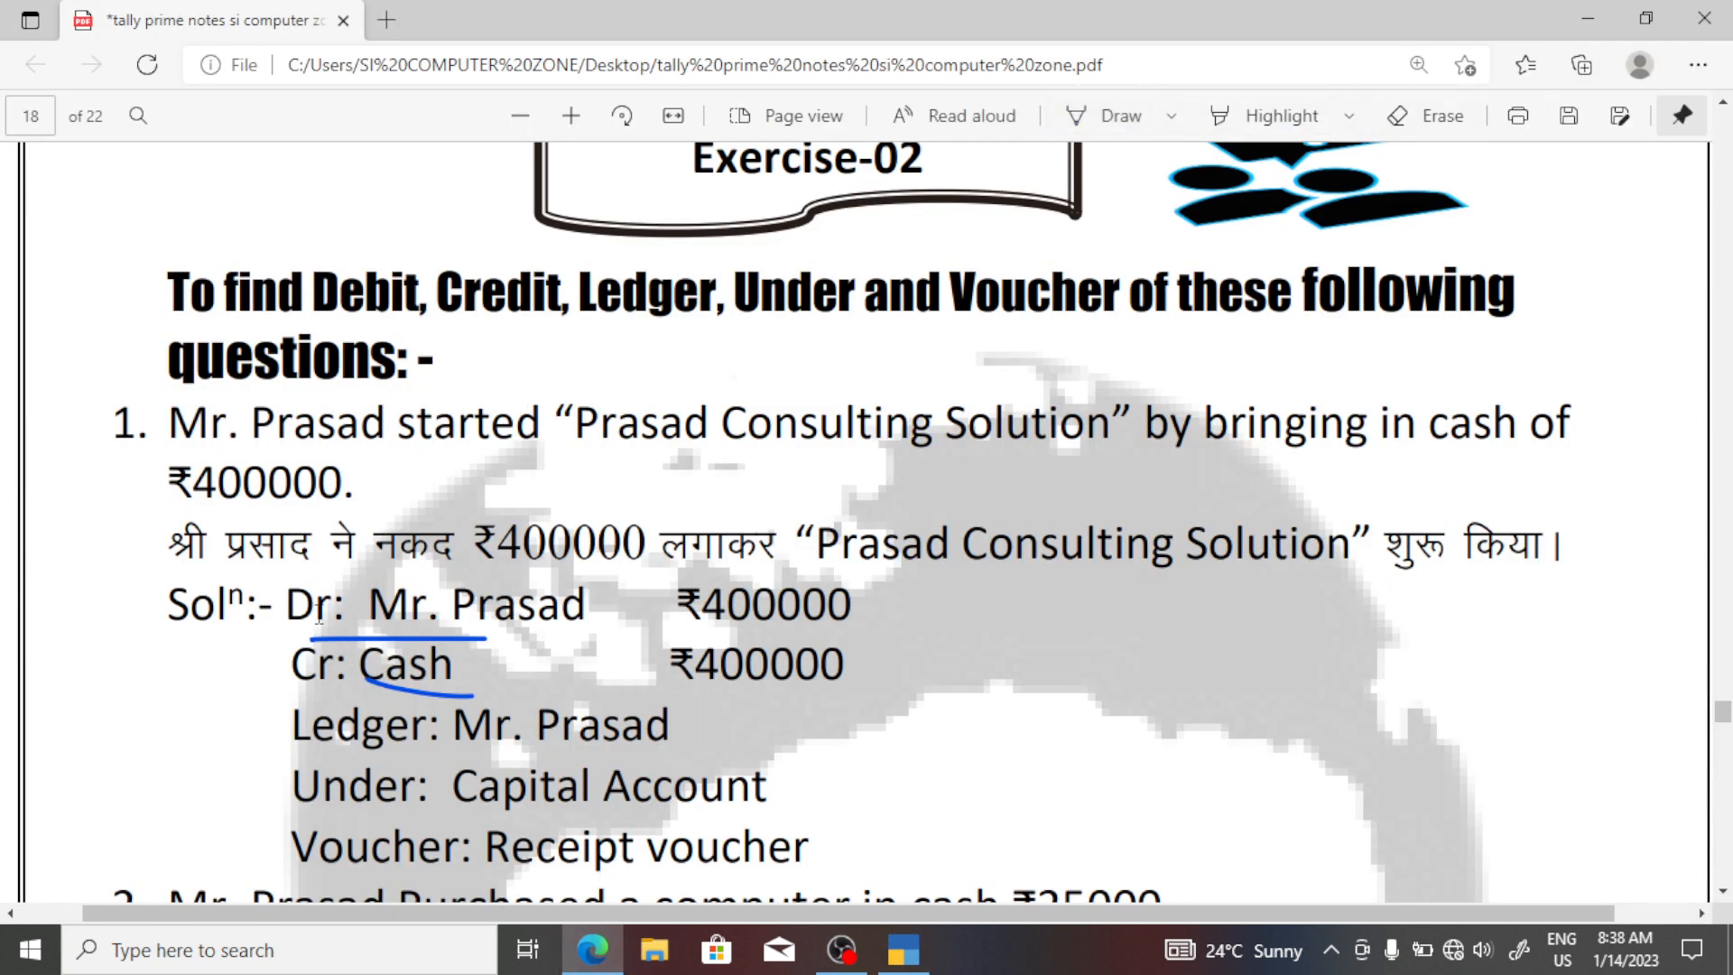
drag(370, 606, 598, 612)
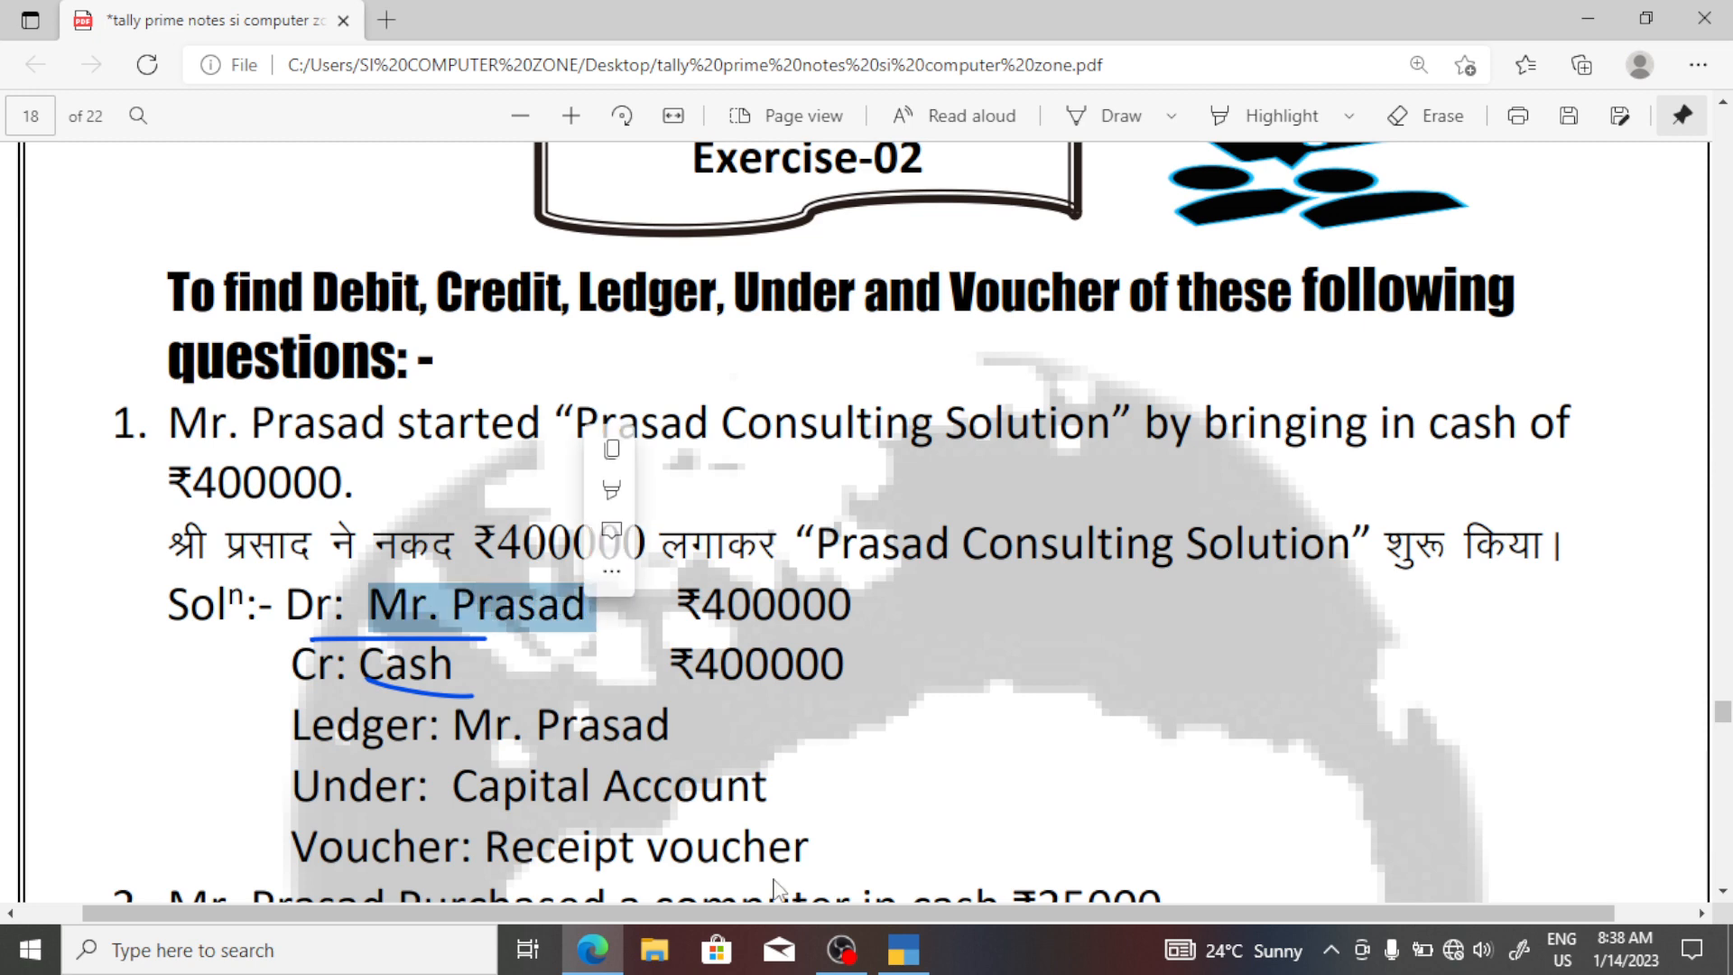
click(902, 949)
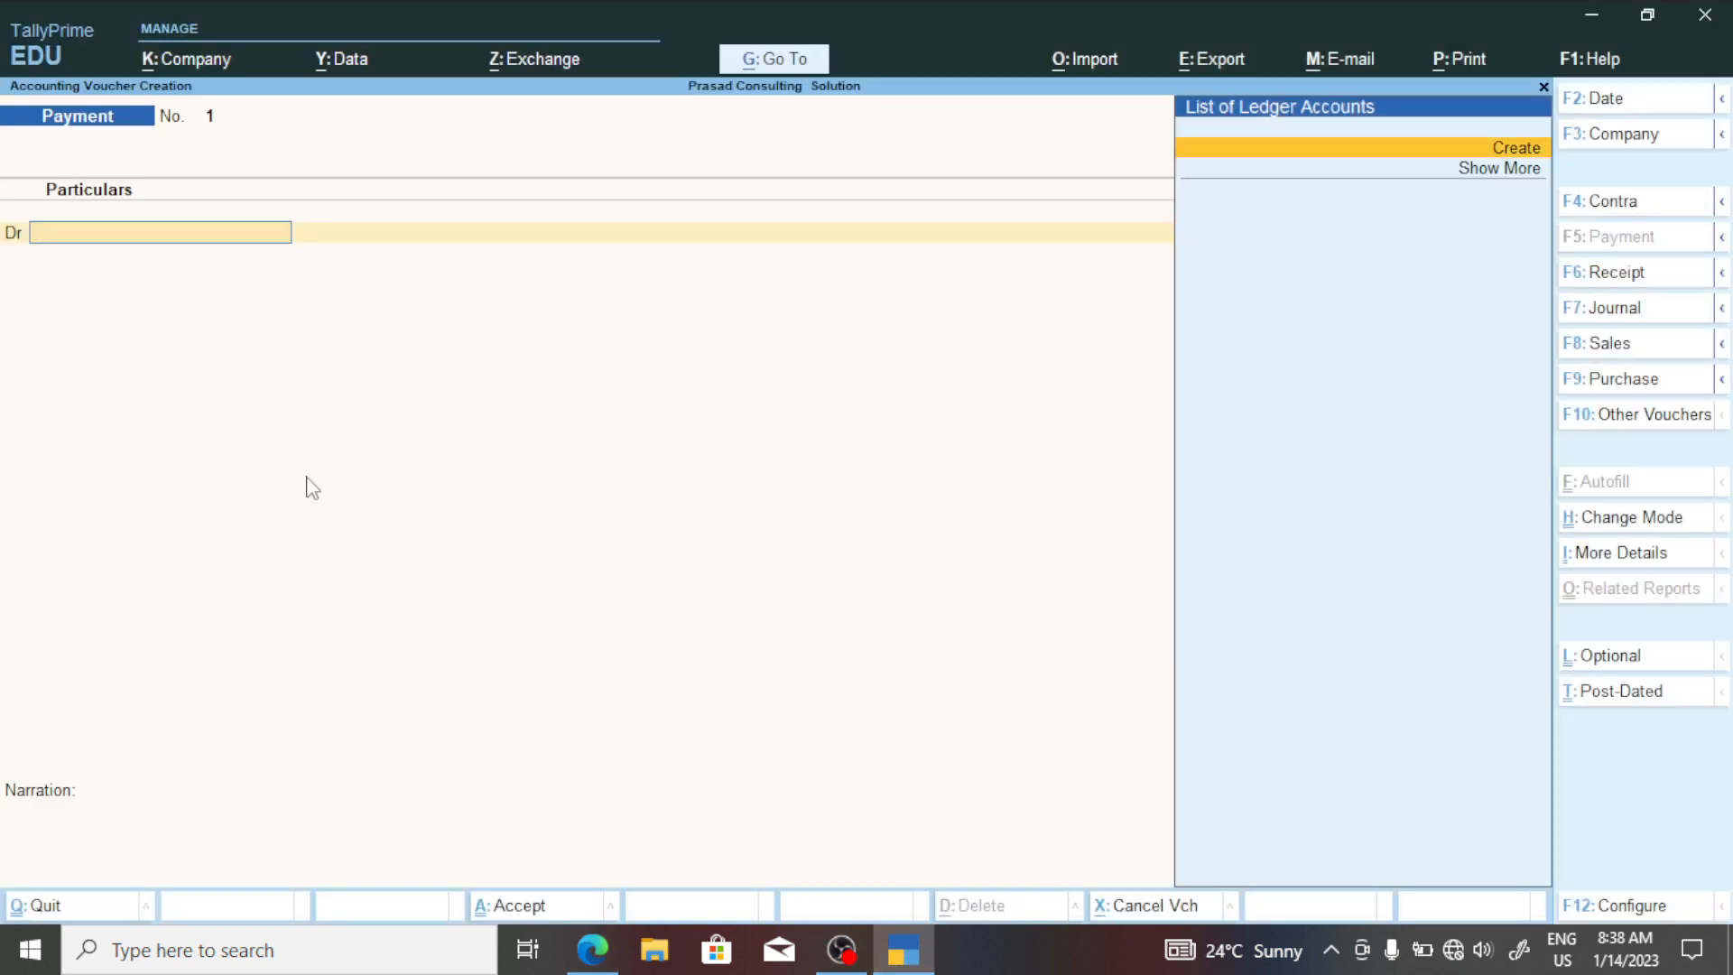
text(m)
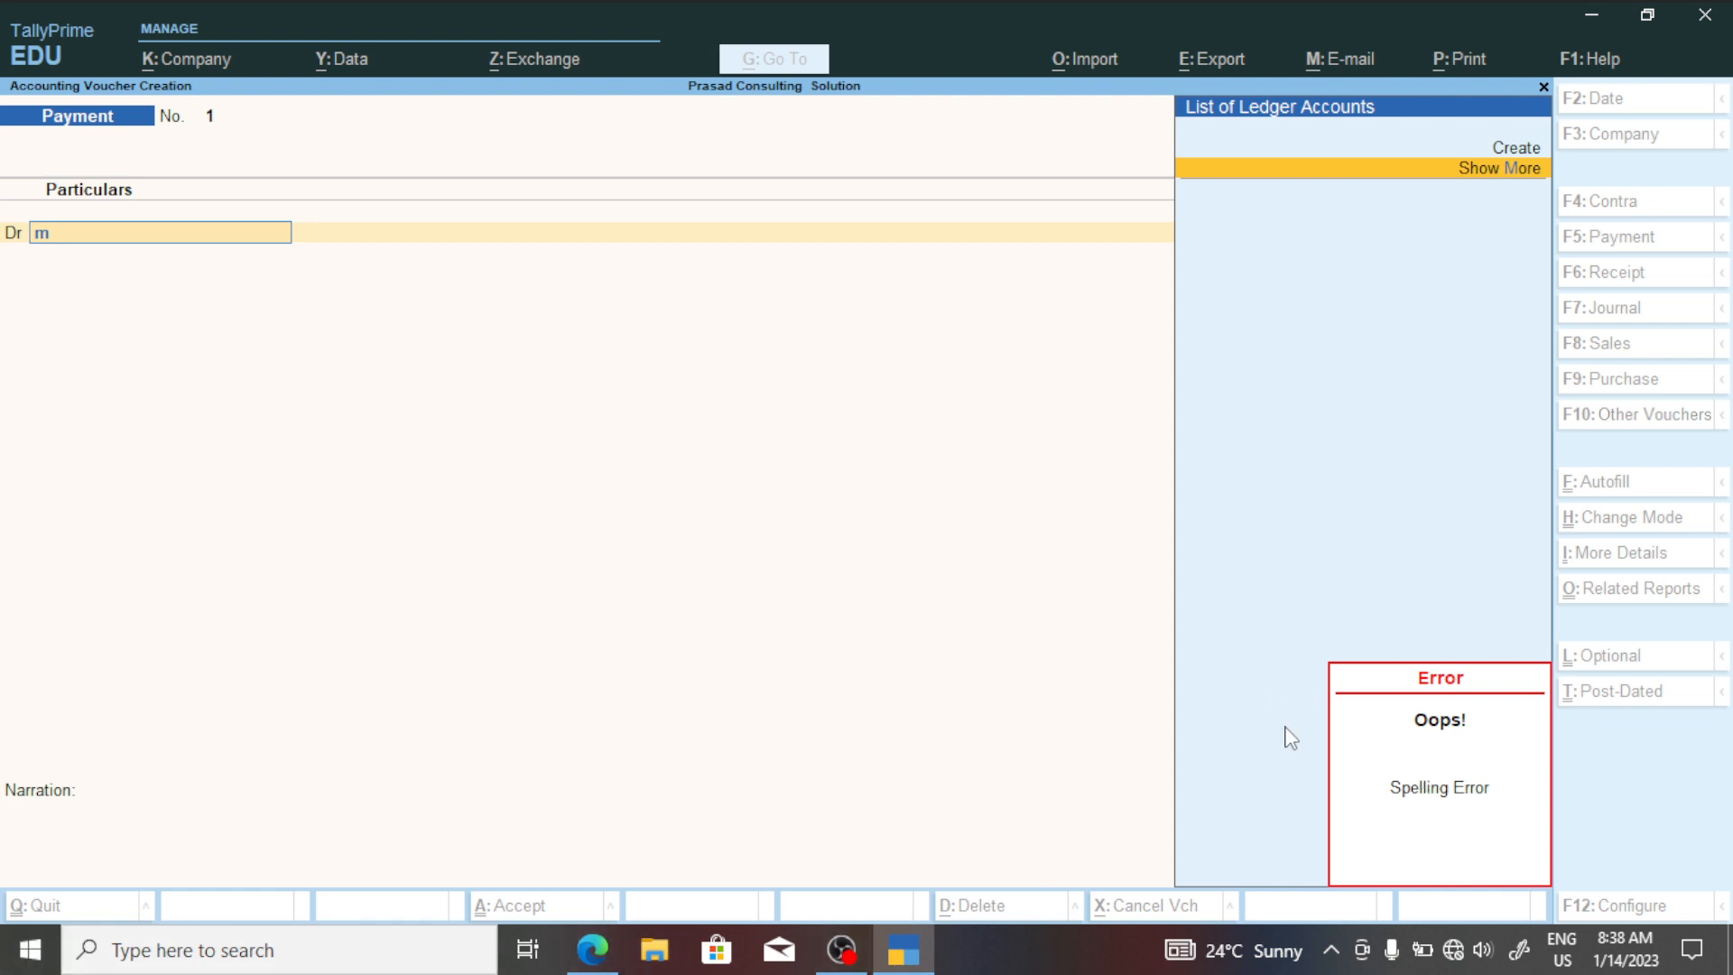
key(BackSpace)
key(BackSpace)
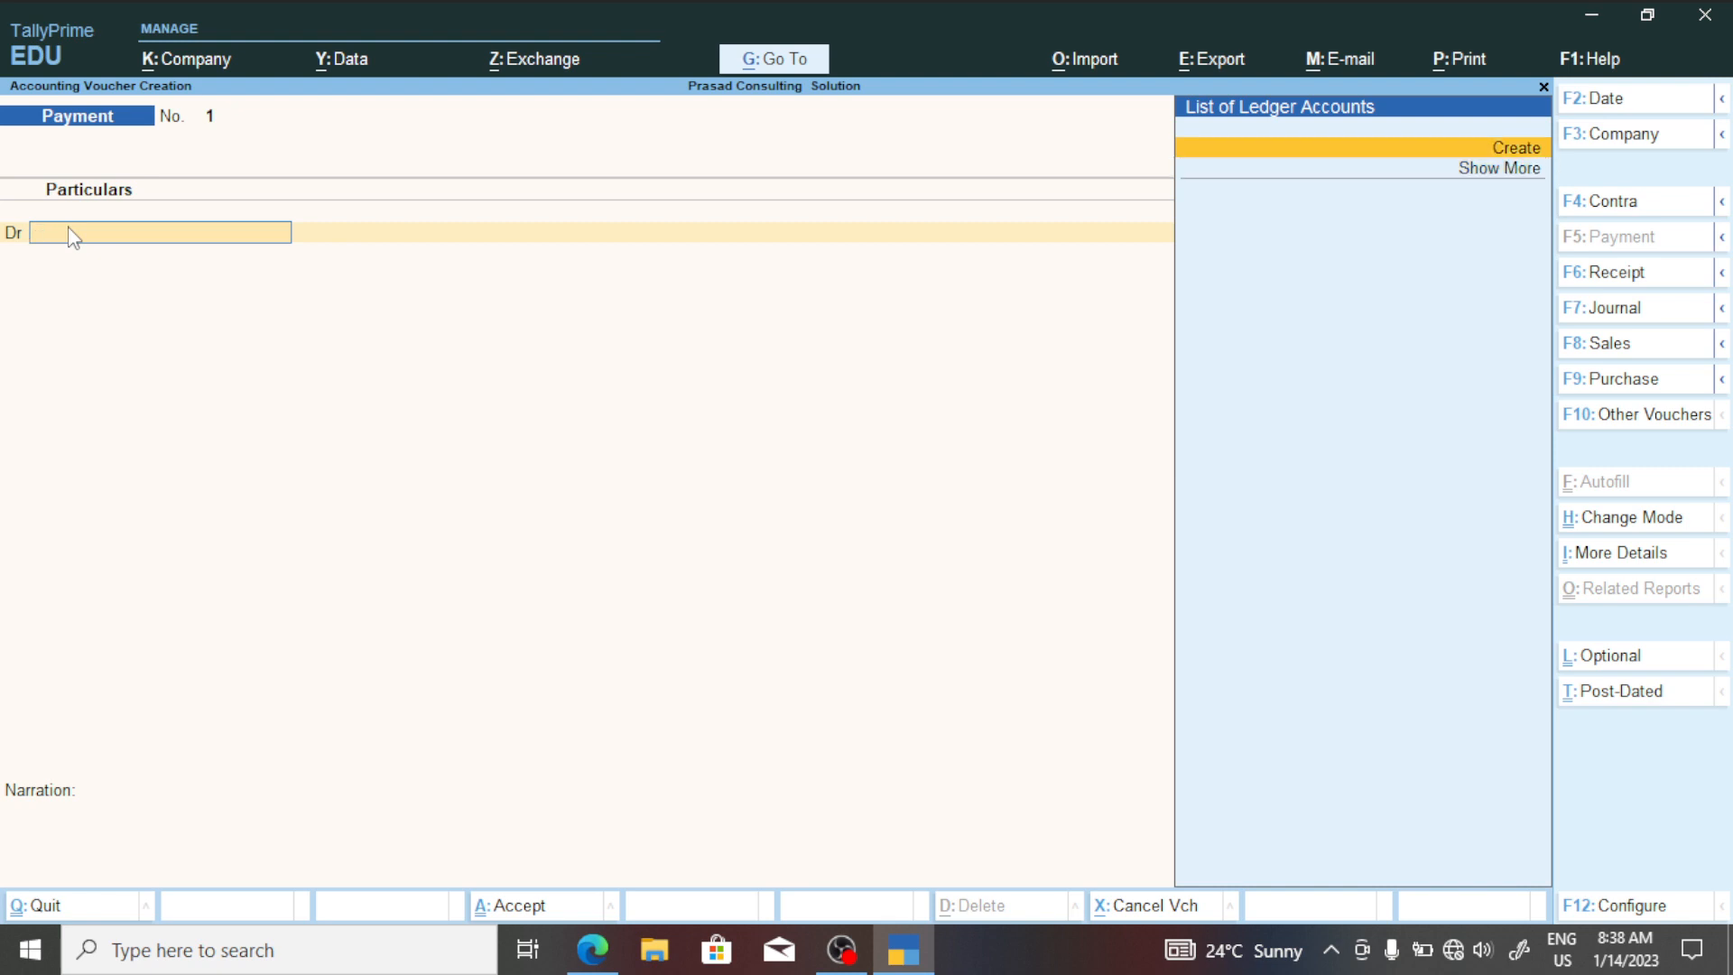
text(m)
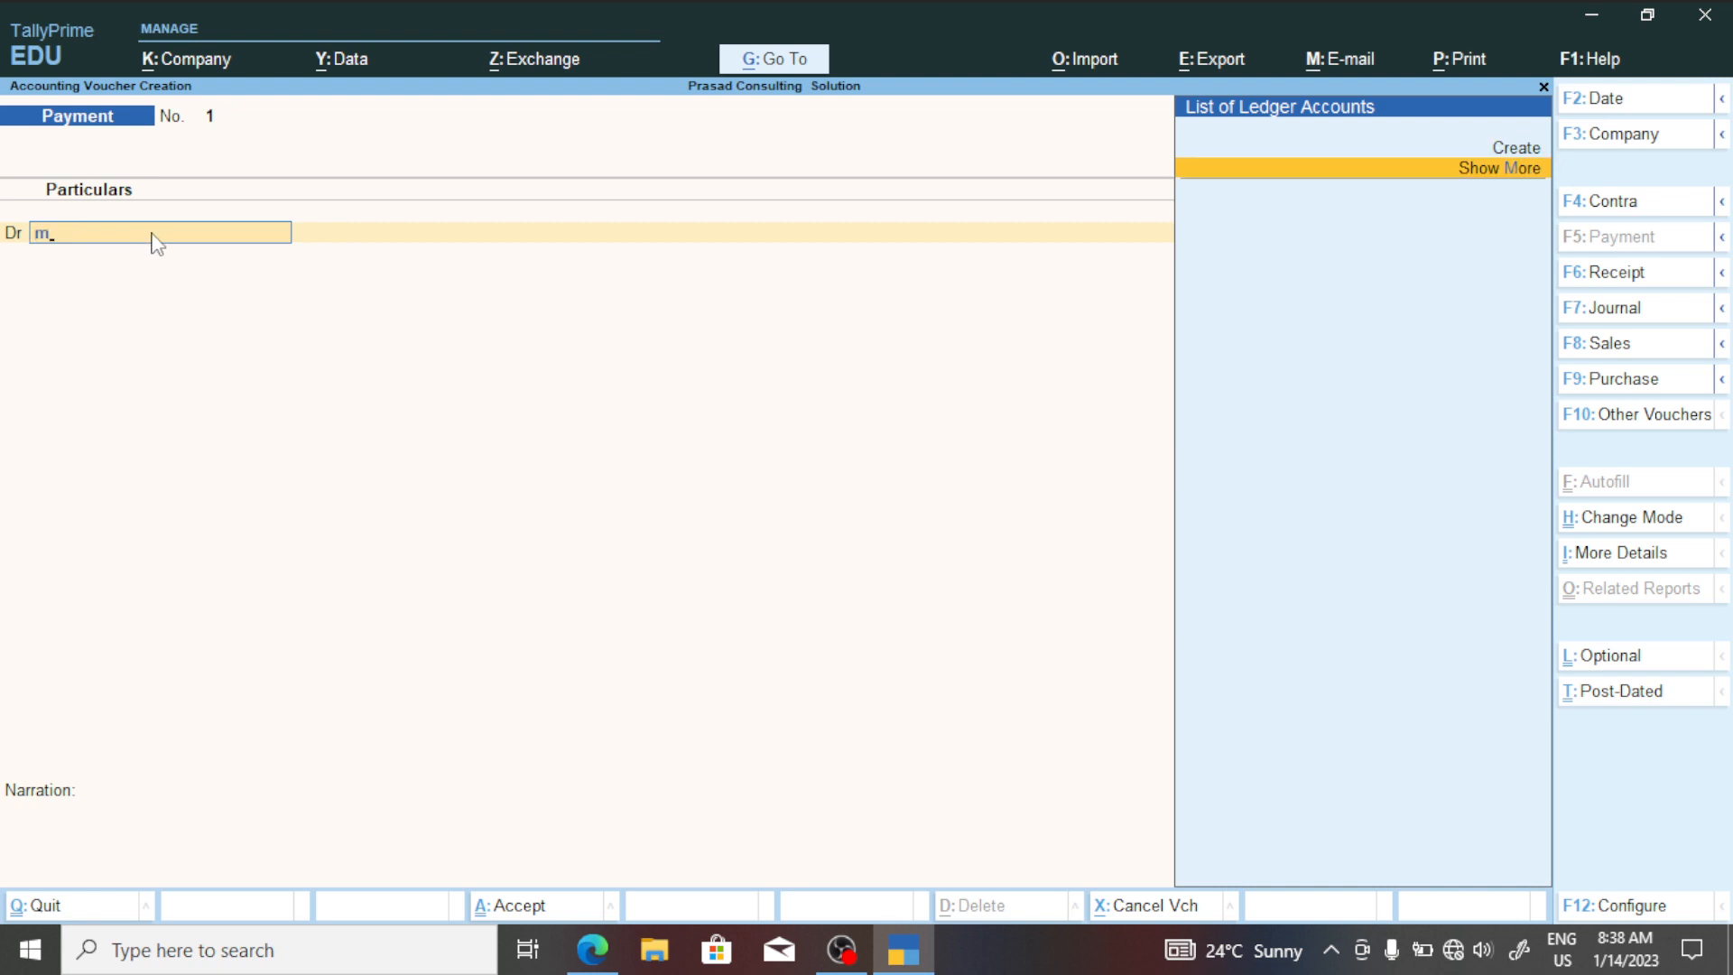
text(a)
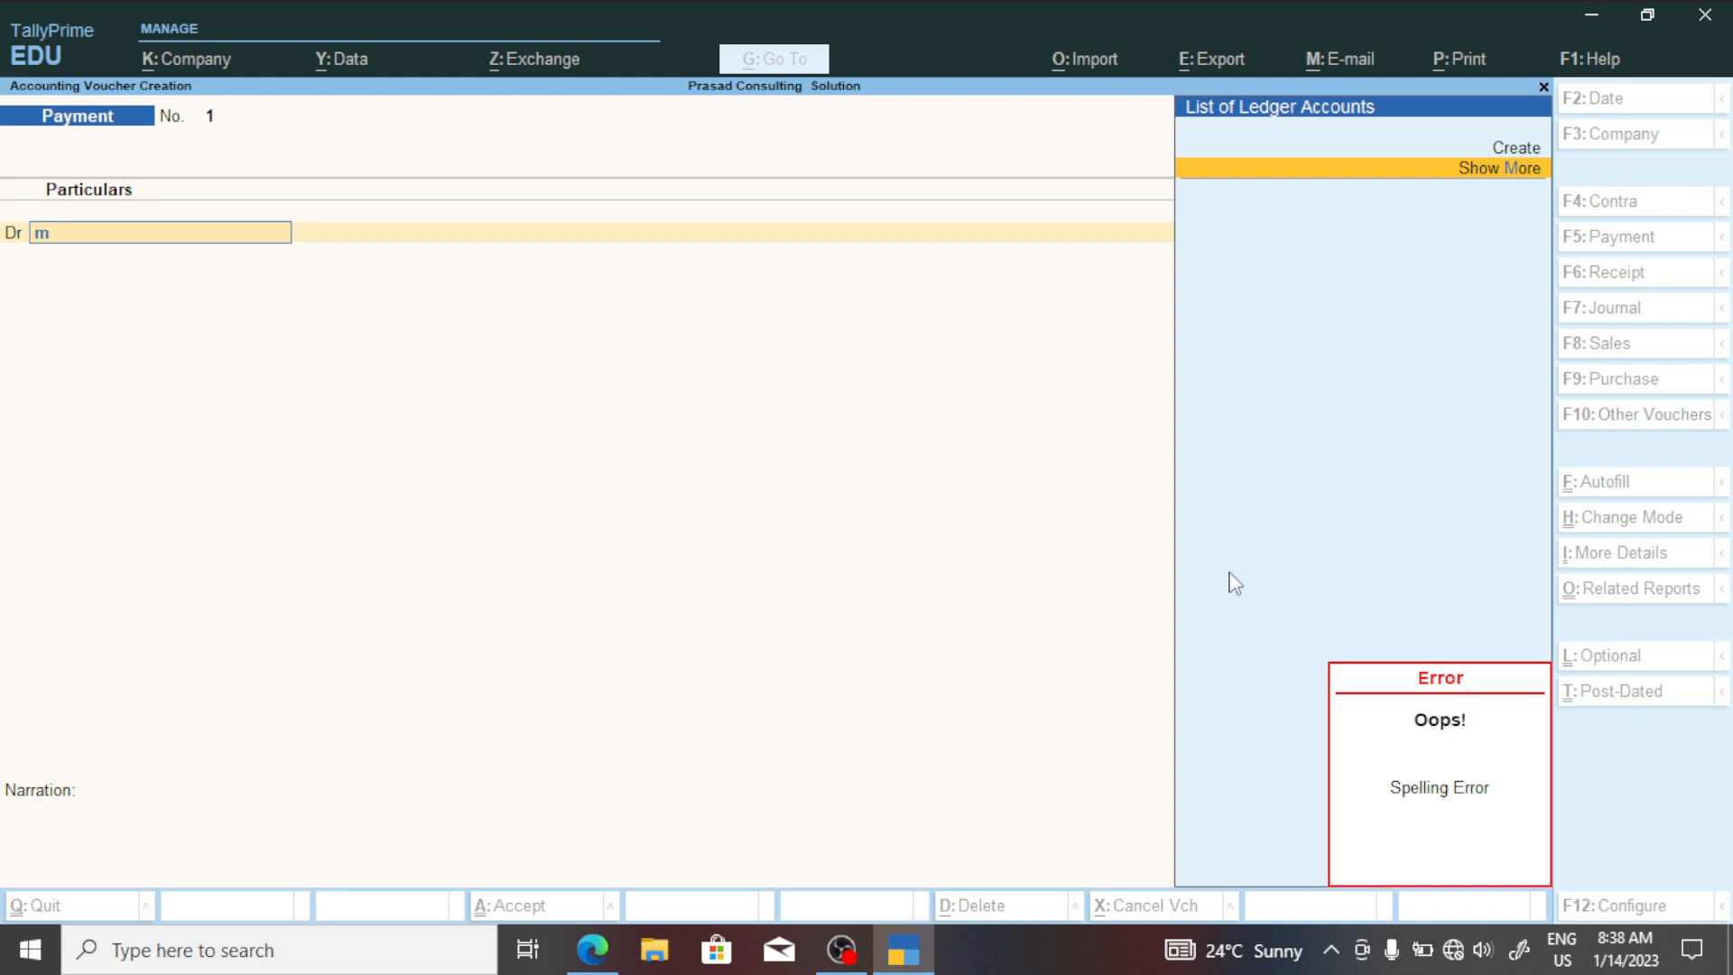
key(BackSpace)
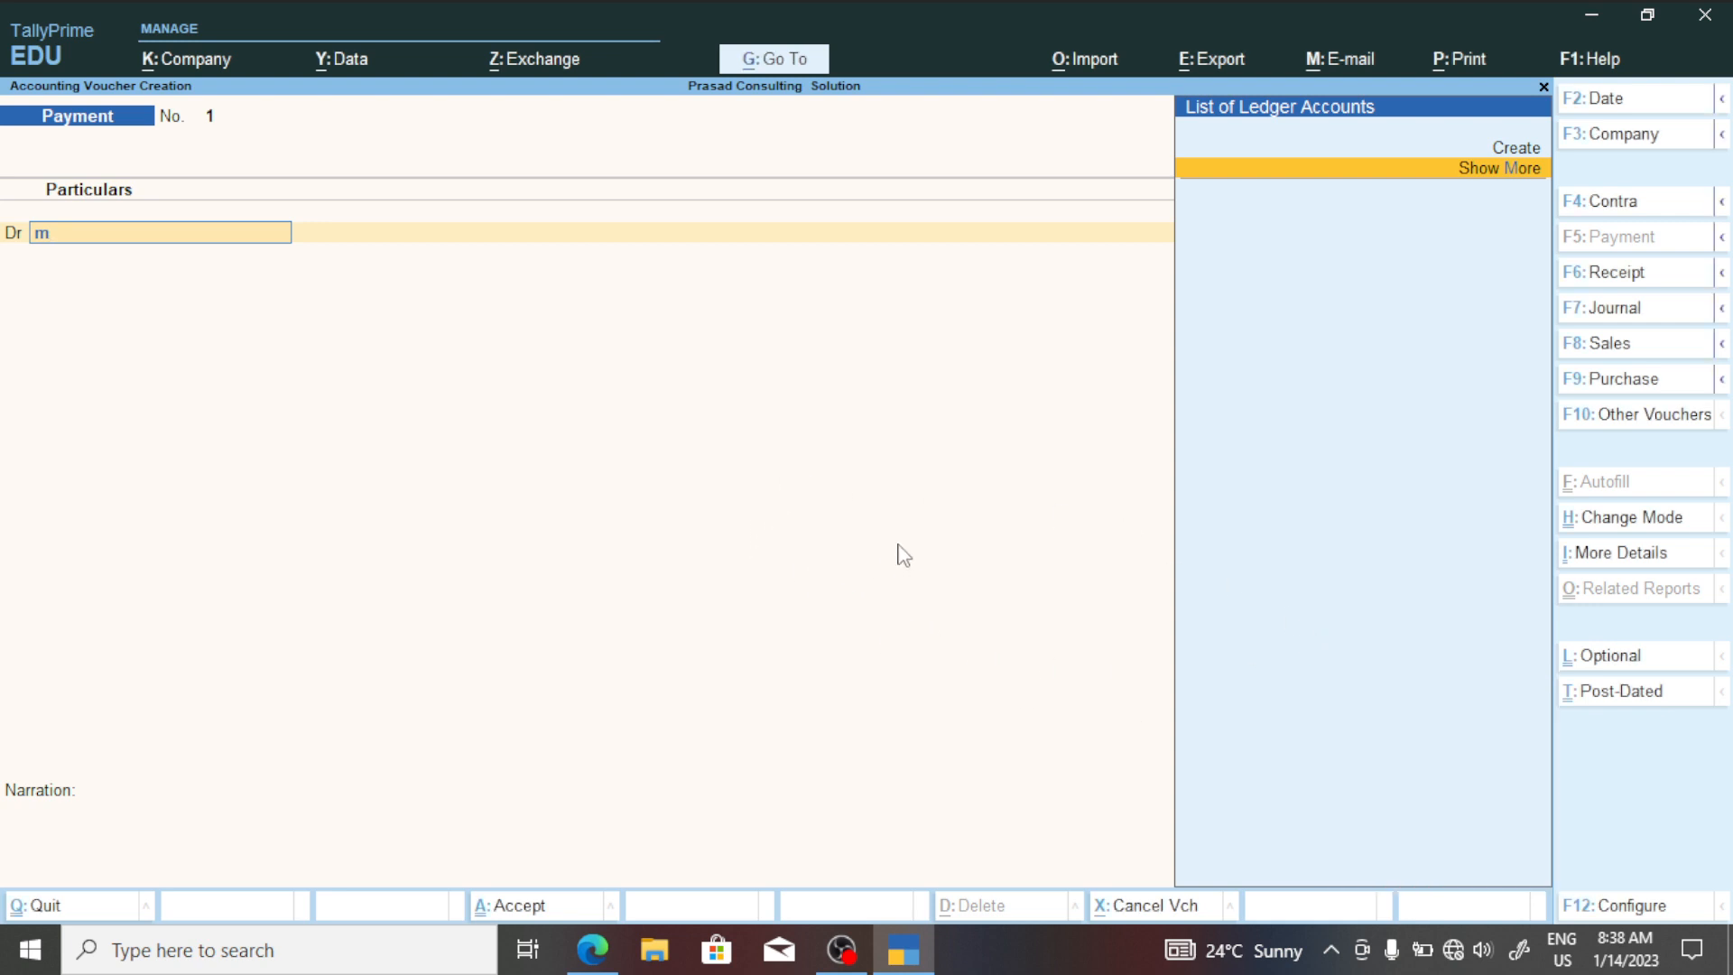
key(BackSpace)
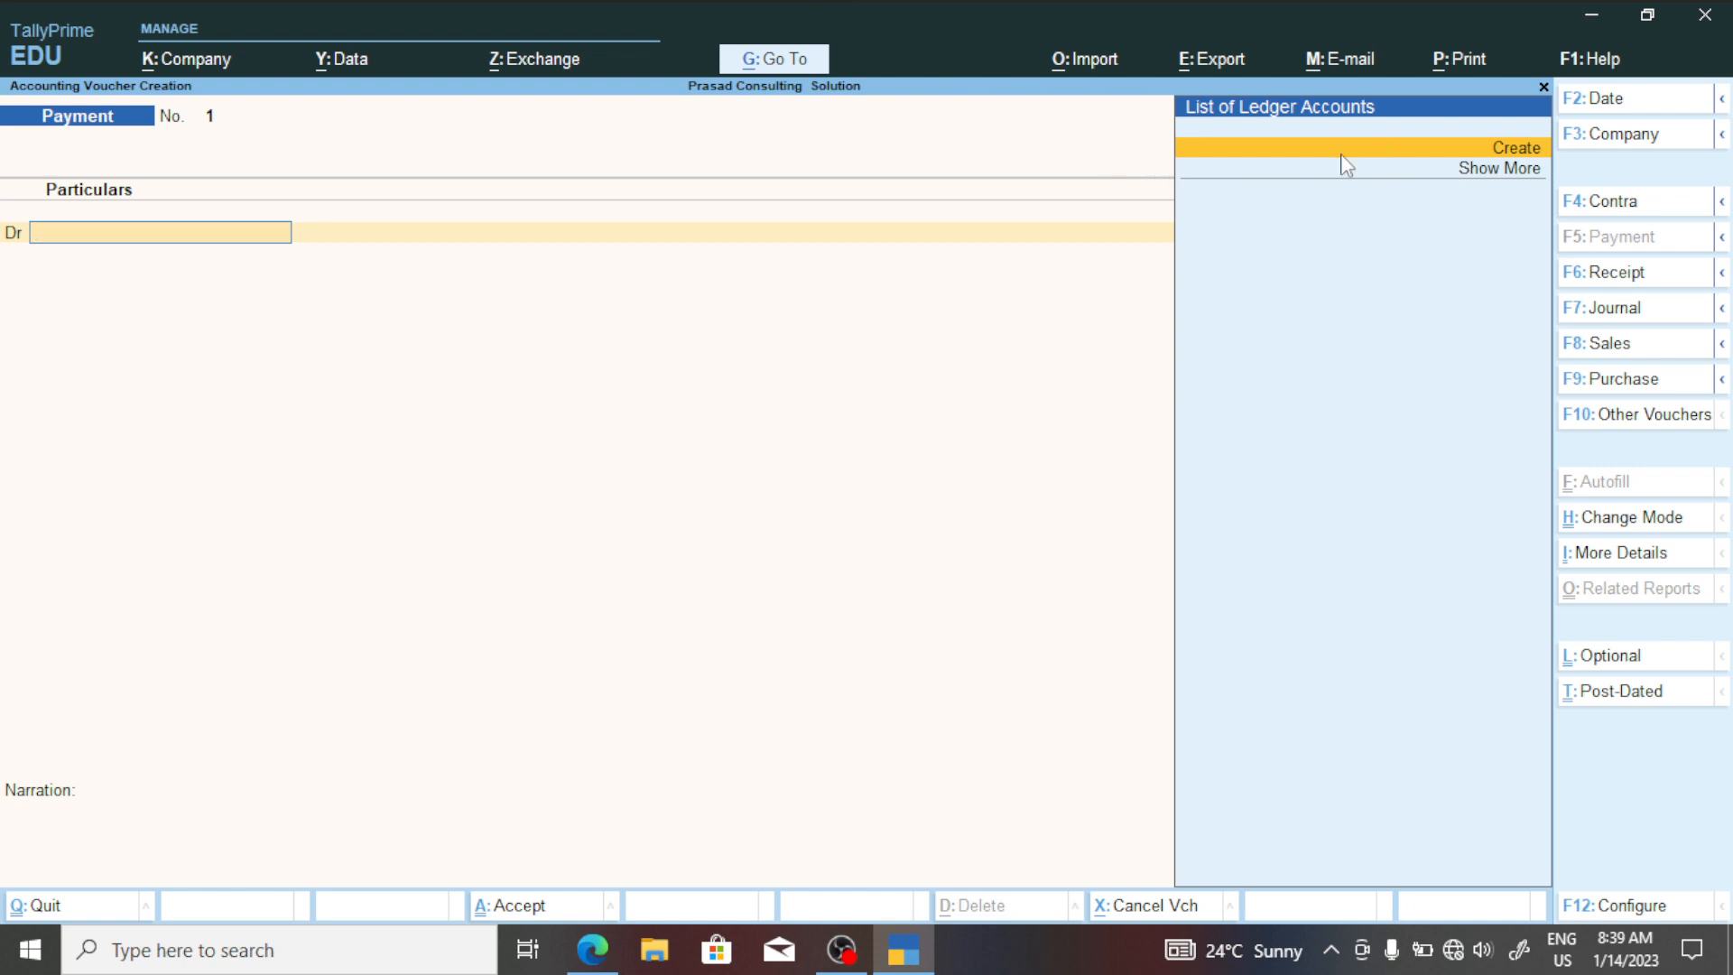
Start a new ledger for the voucher's debit line and enter the owner's name from question 1 as its name.
click(1519, 149)
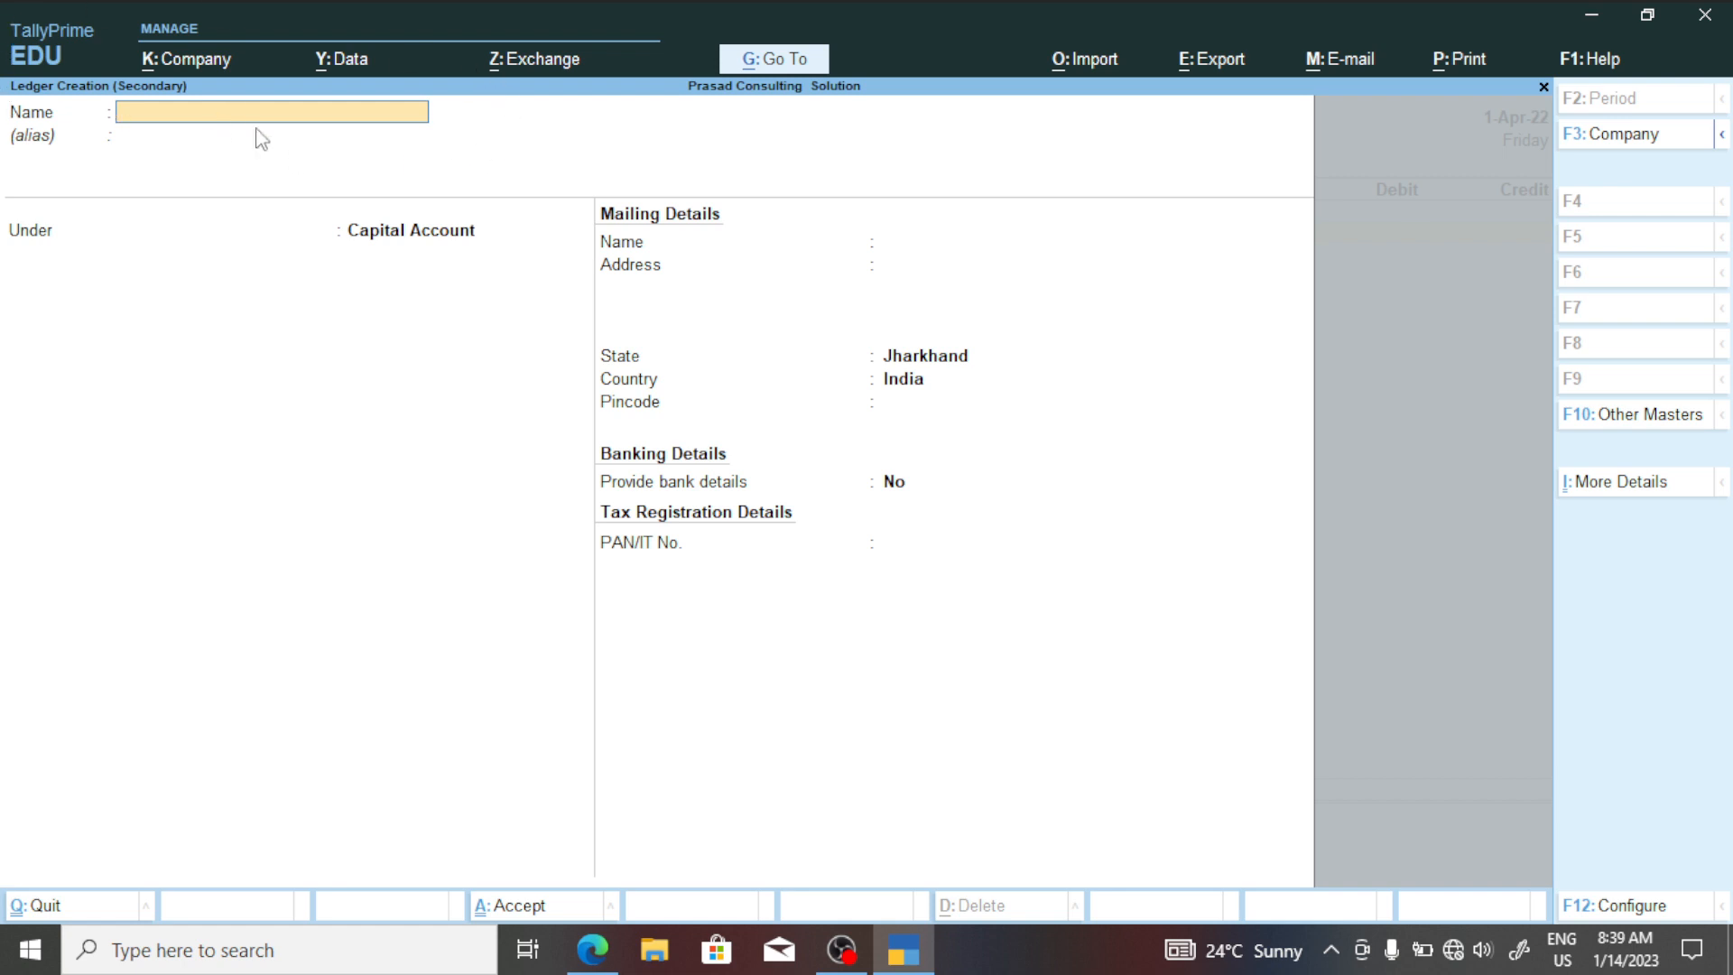
text(Mr)
text(. Prasasd)
key(BackSpace)
key(BackSpace)
text(d)
key(Return)
key(Return)
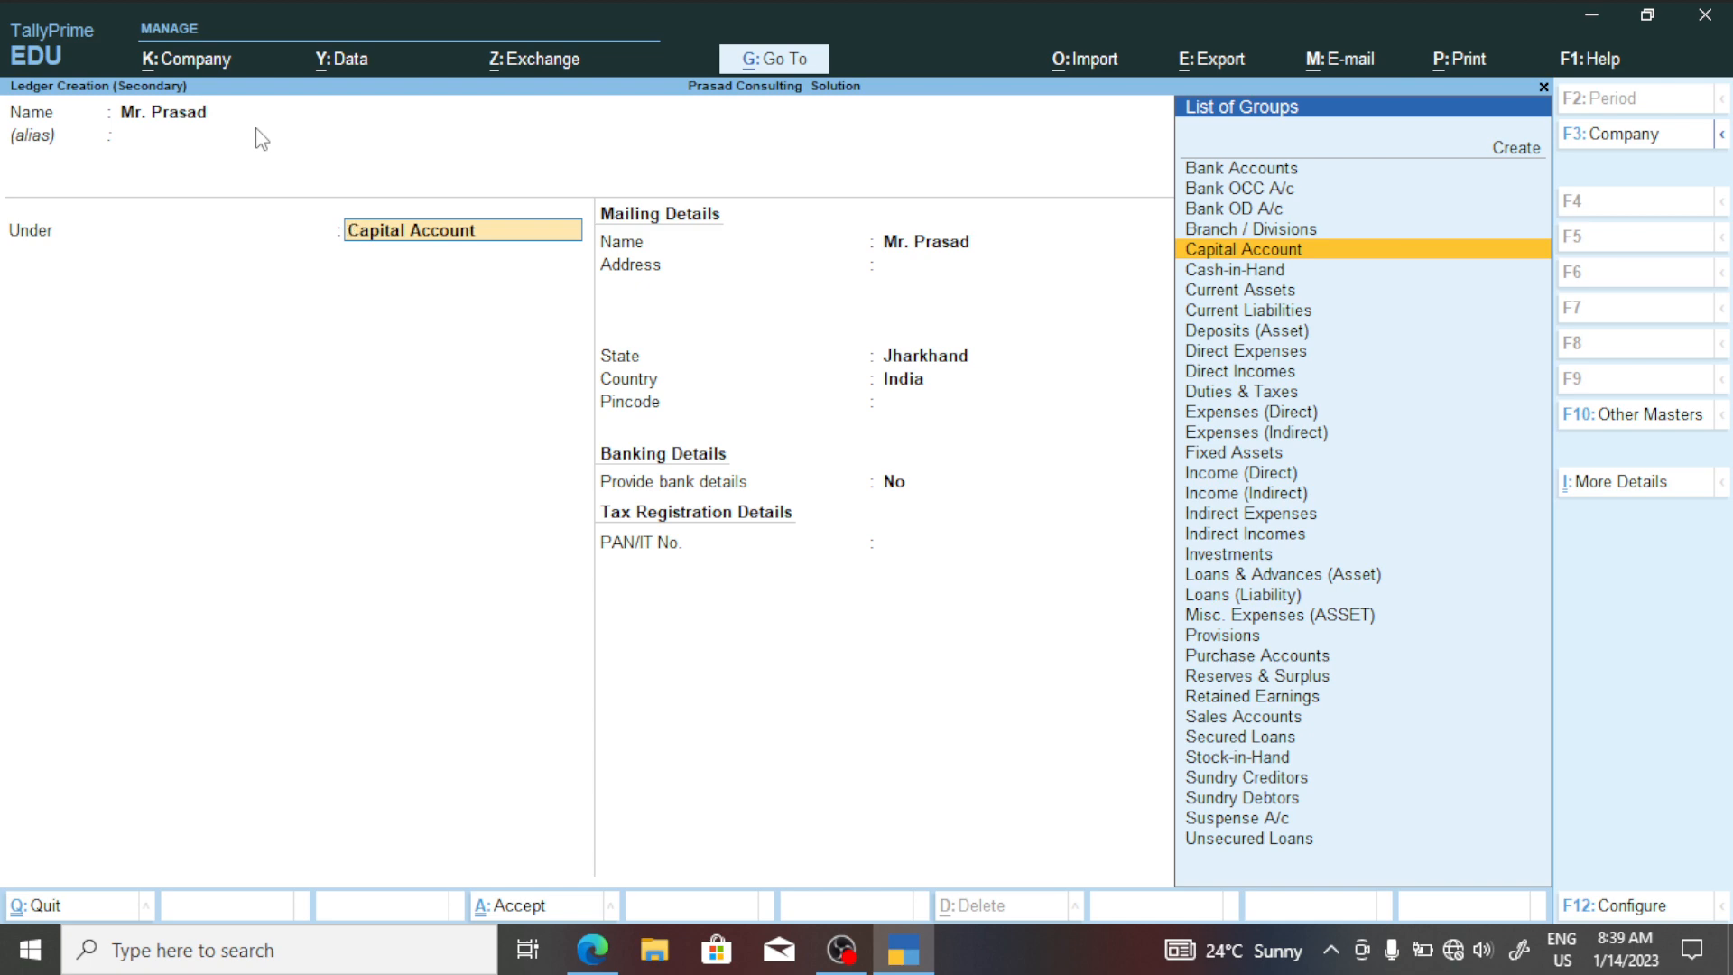
Check question 1's ledger group in the PDF notes in Edge, and place the ledger under Capital Account in TallyPrime, keeping its mailing name.
key(alt+Tab)
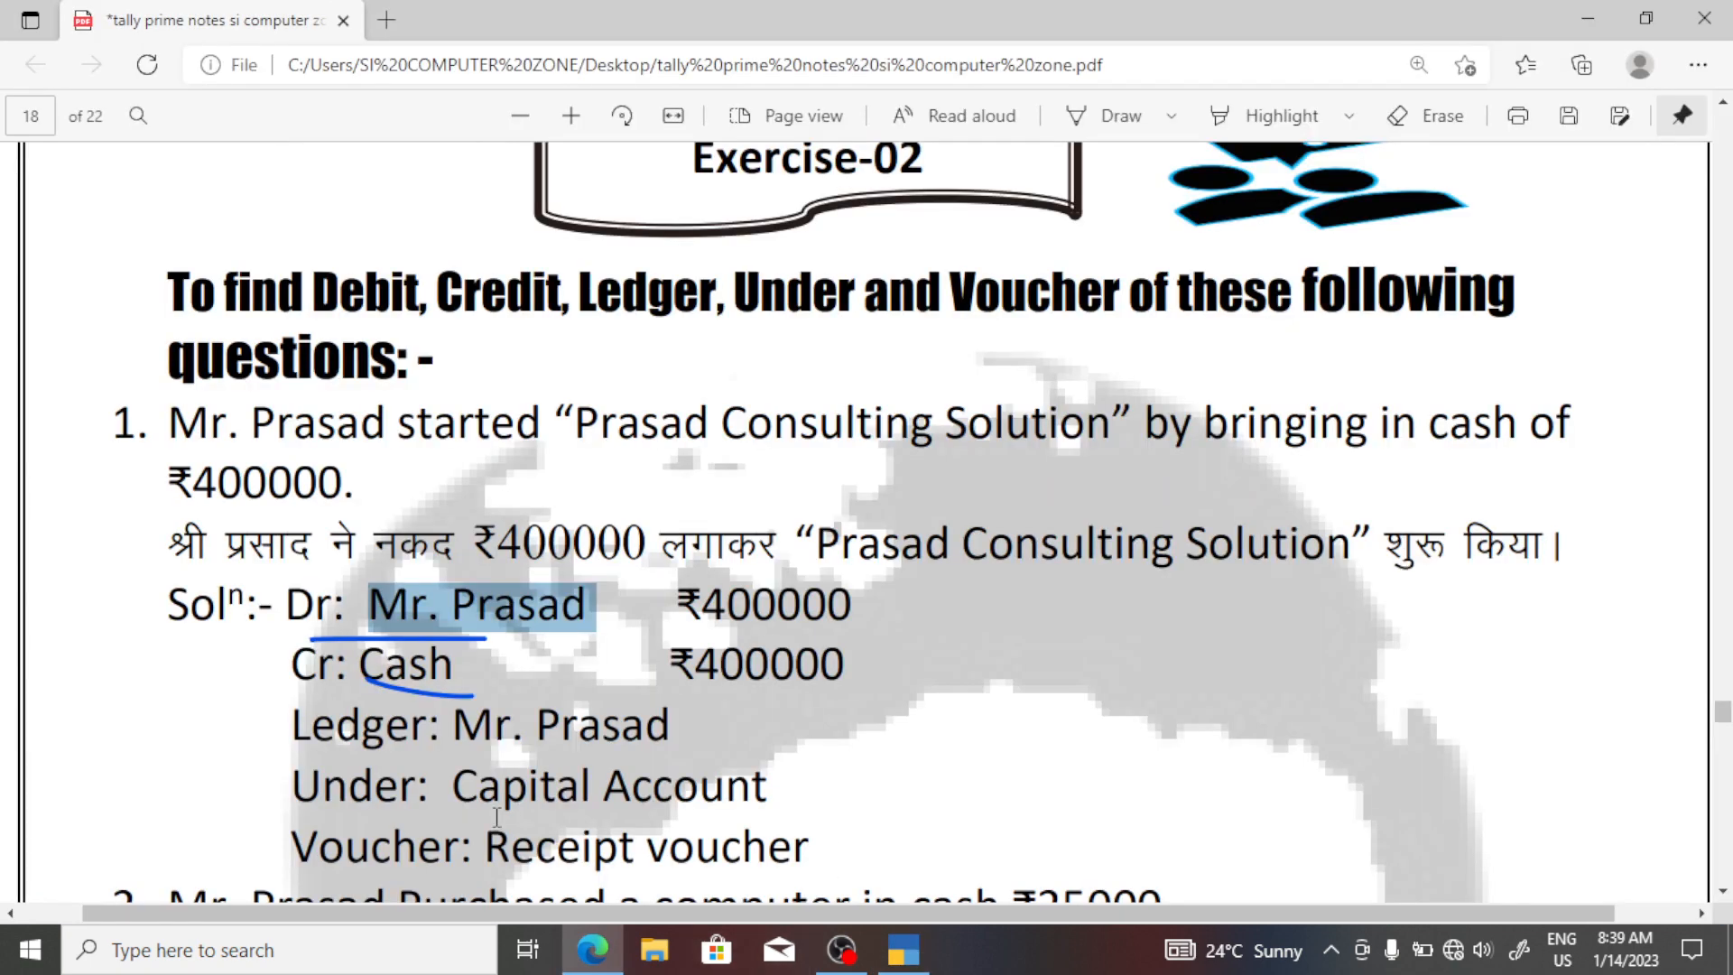
drag(451, 778, 783, 778)
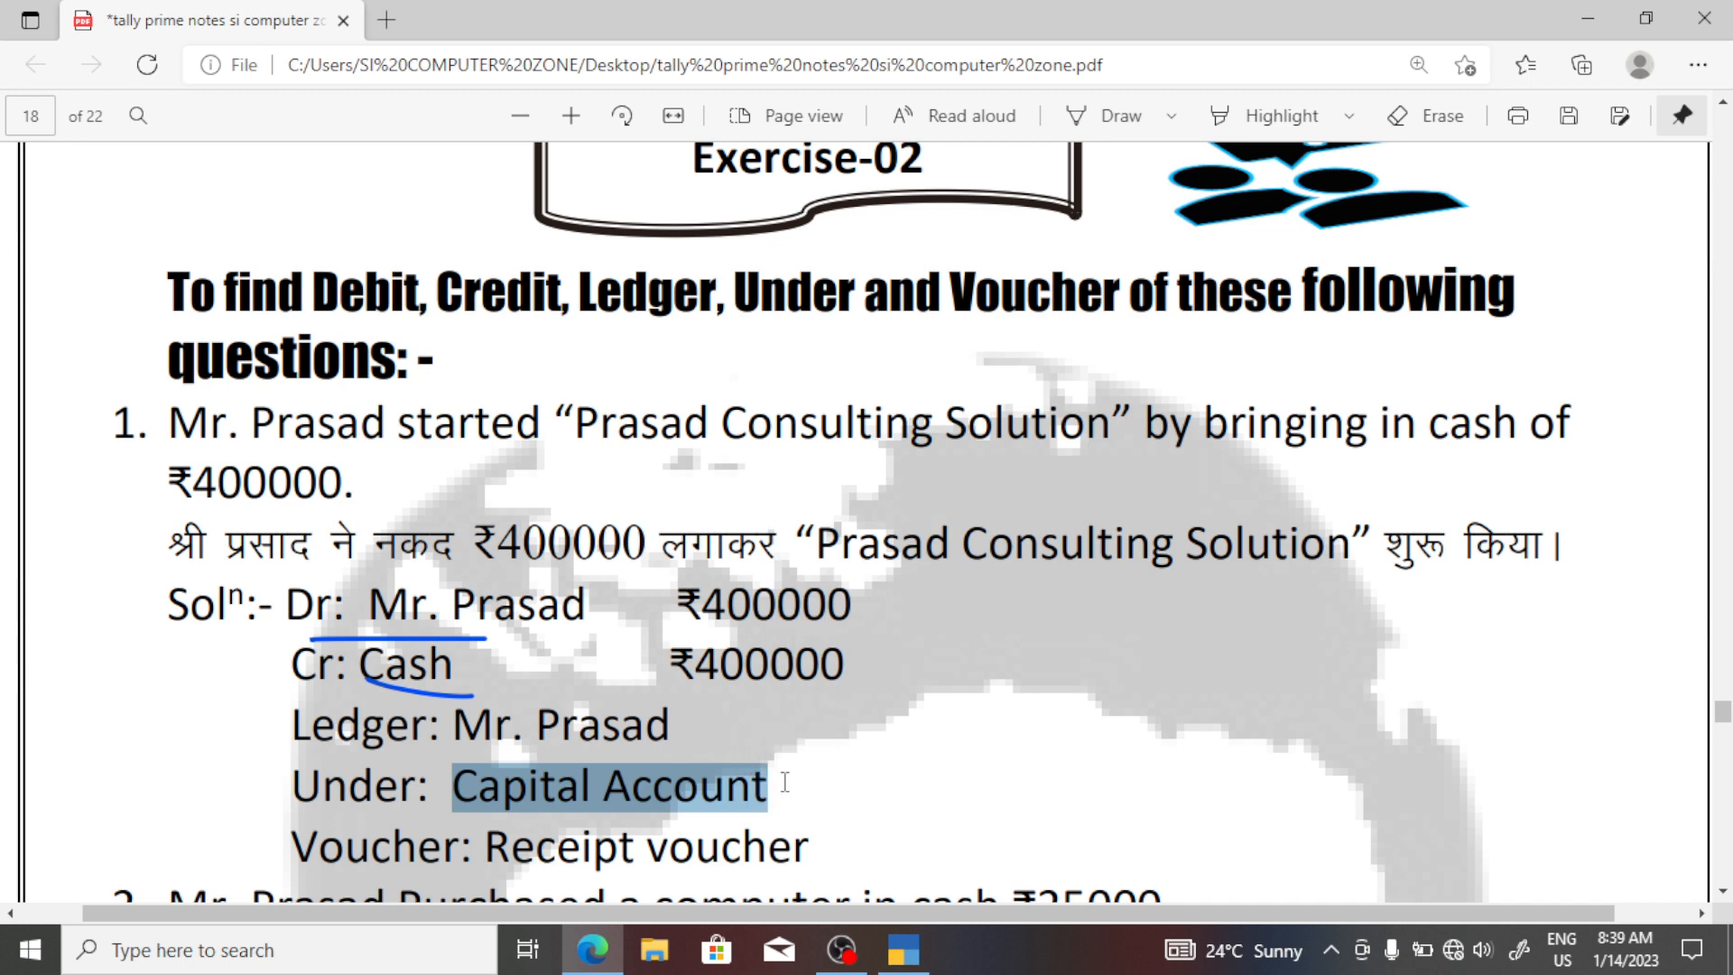
key(alt+Tab)
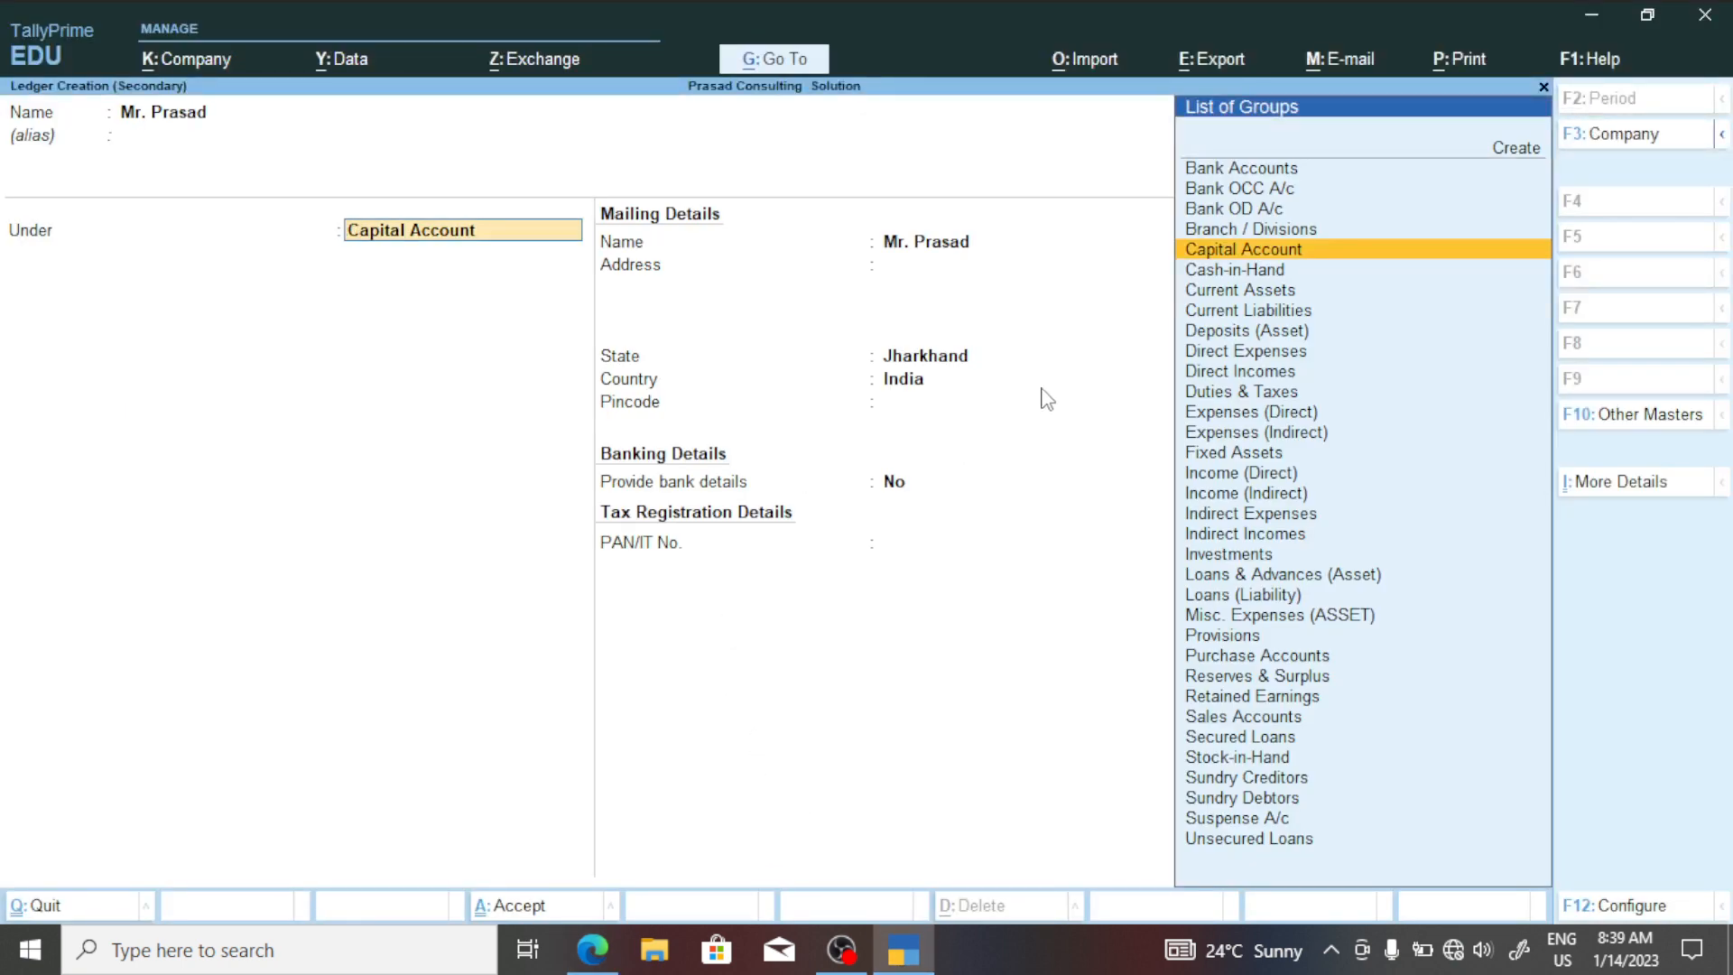
key(Return)
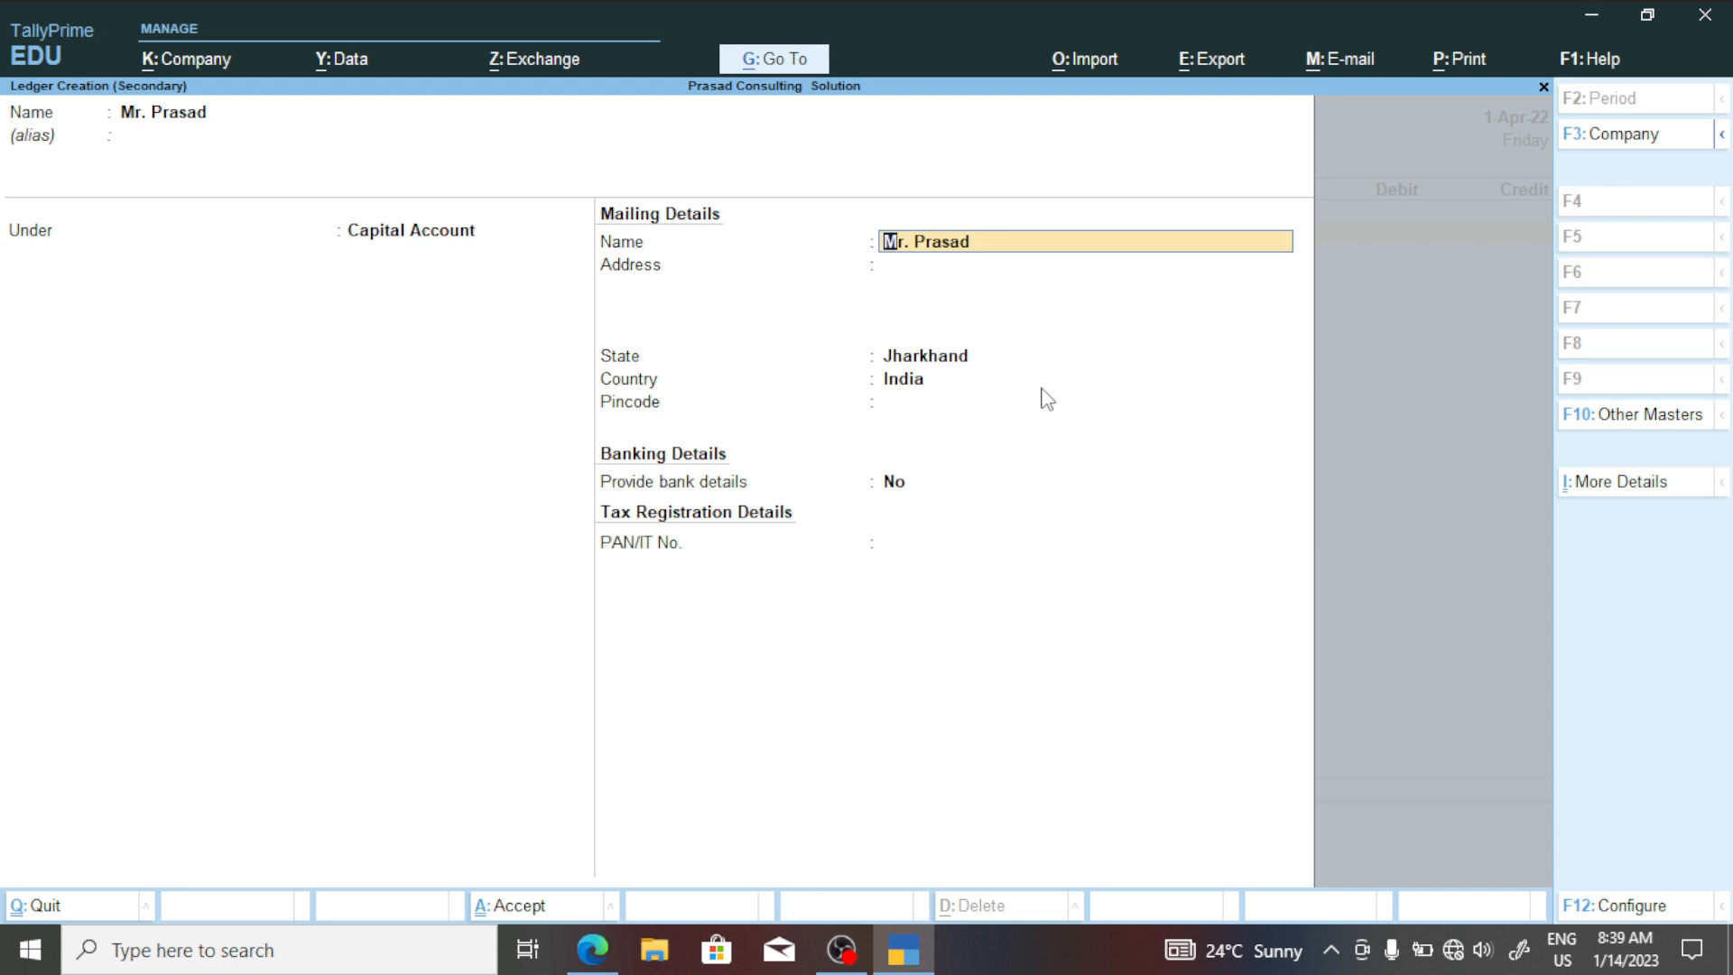
key(Return)
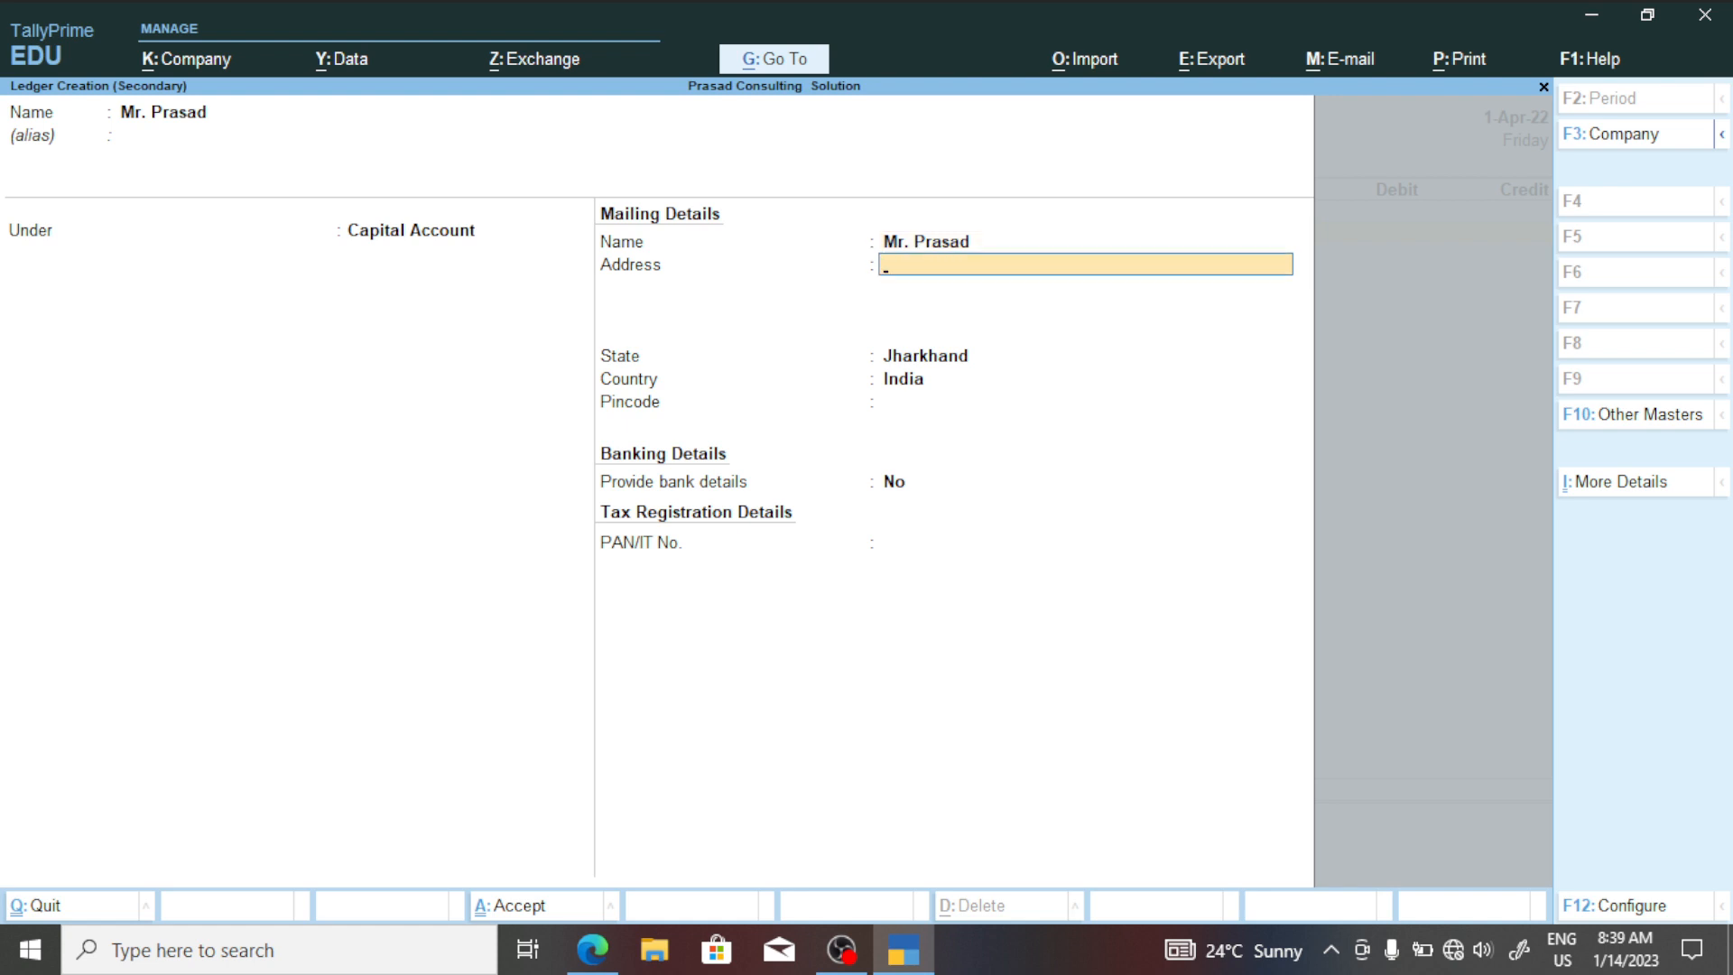
Fill in the ledger's mailing address, state and pincode, keep bank details at No, and save the ledger without a PAN.
text(Da)
key(BackSpace)
key(Return)
text(Ranchi)
key(Return)
key(Return)
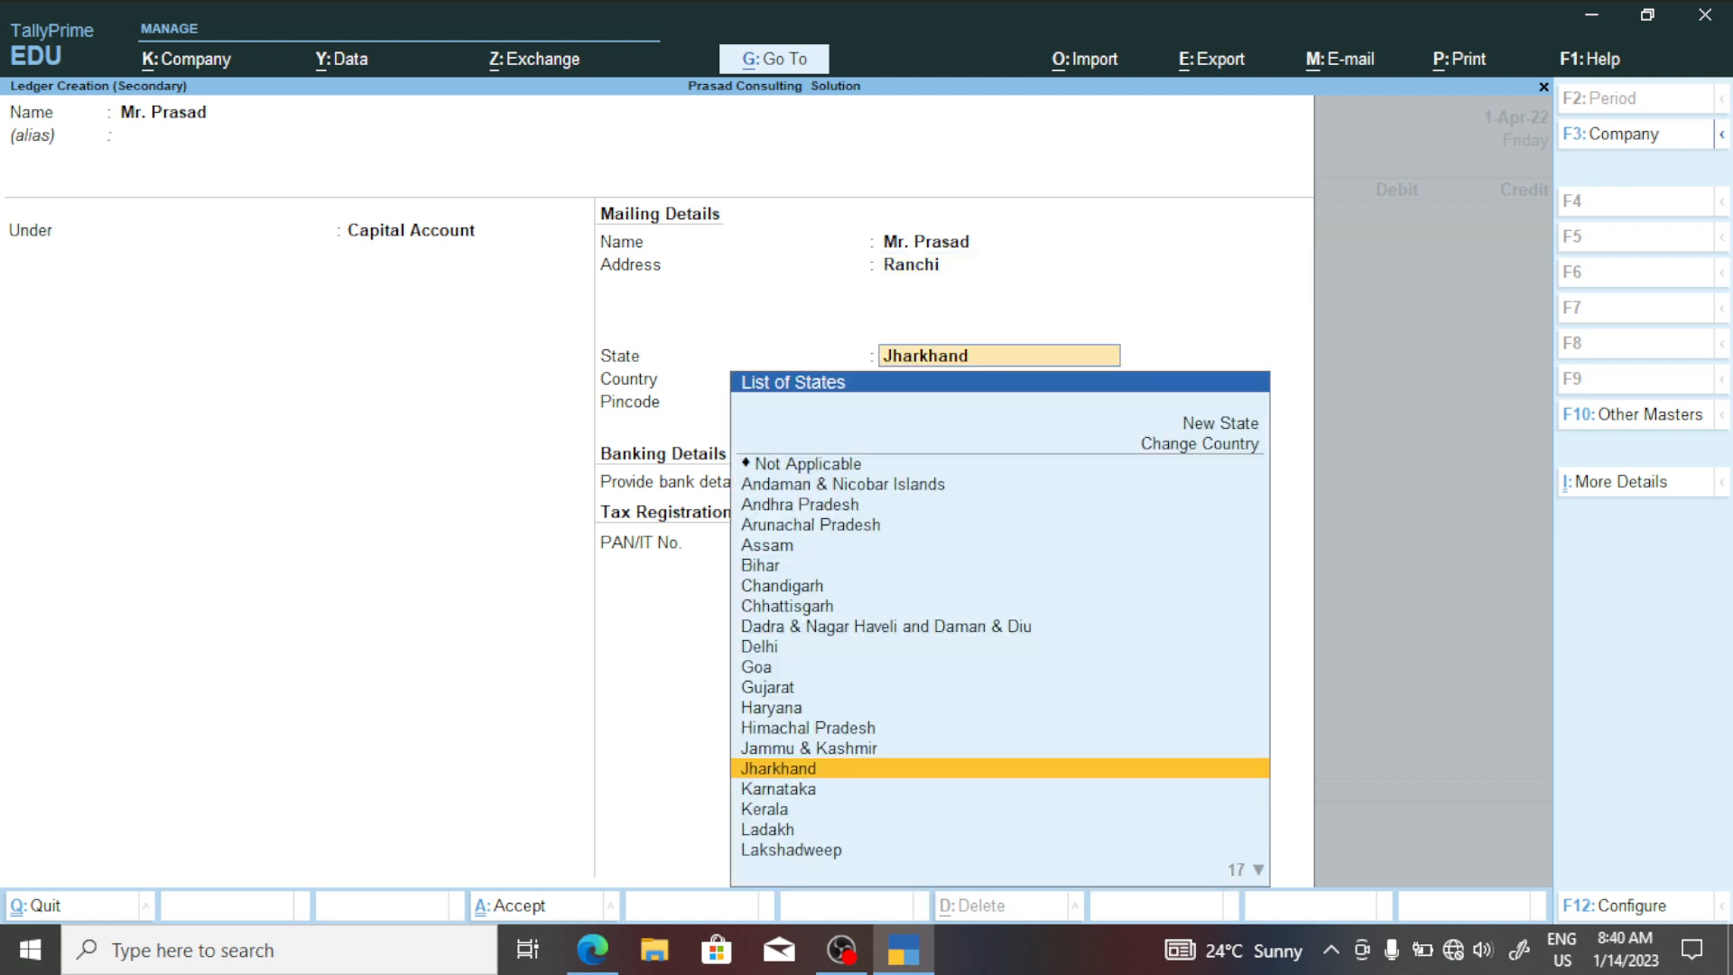
key(Return)
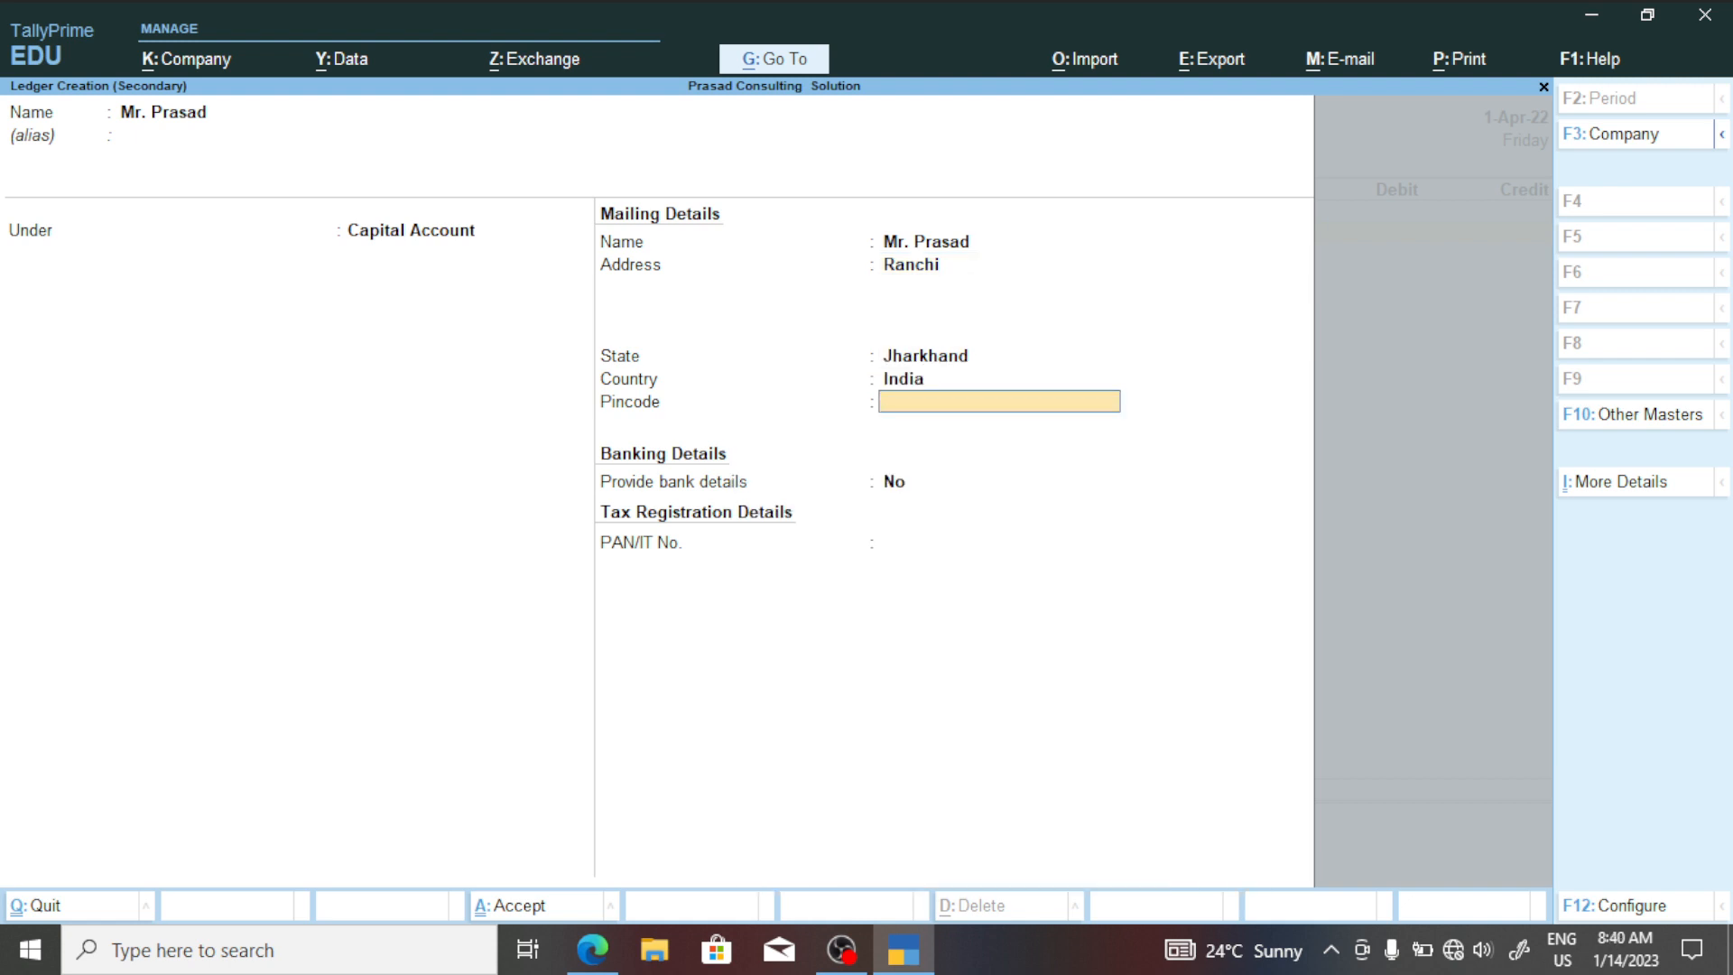
text(834008)
key(Return)
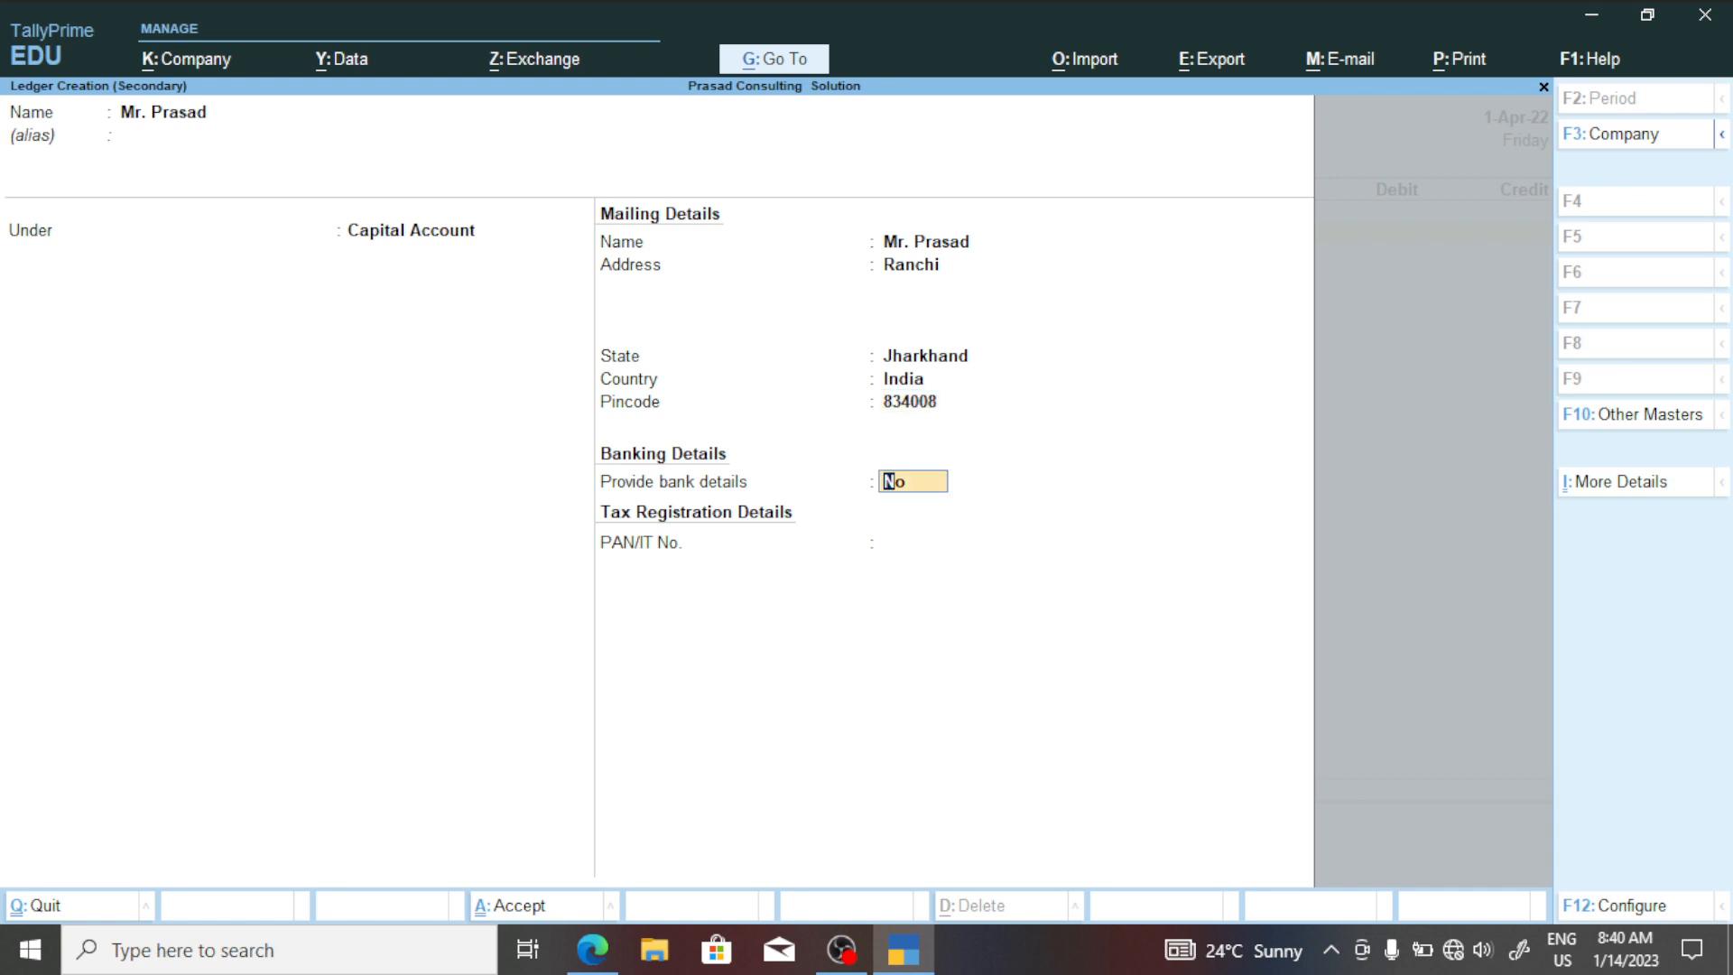
key(Return)
key(ctrl)
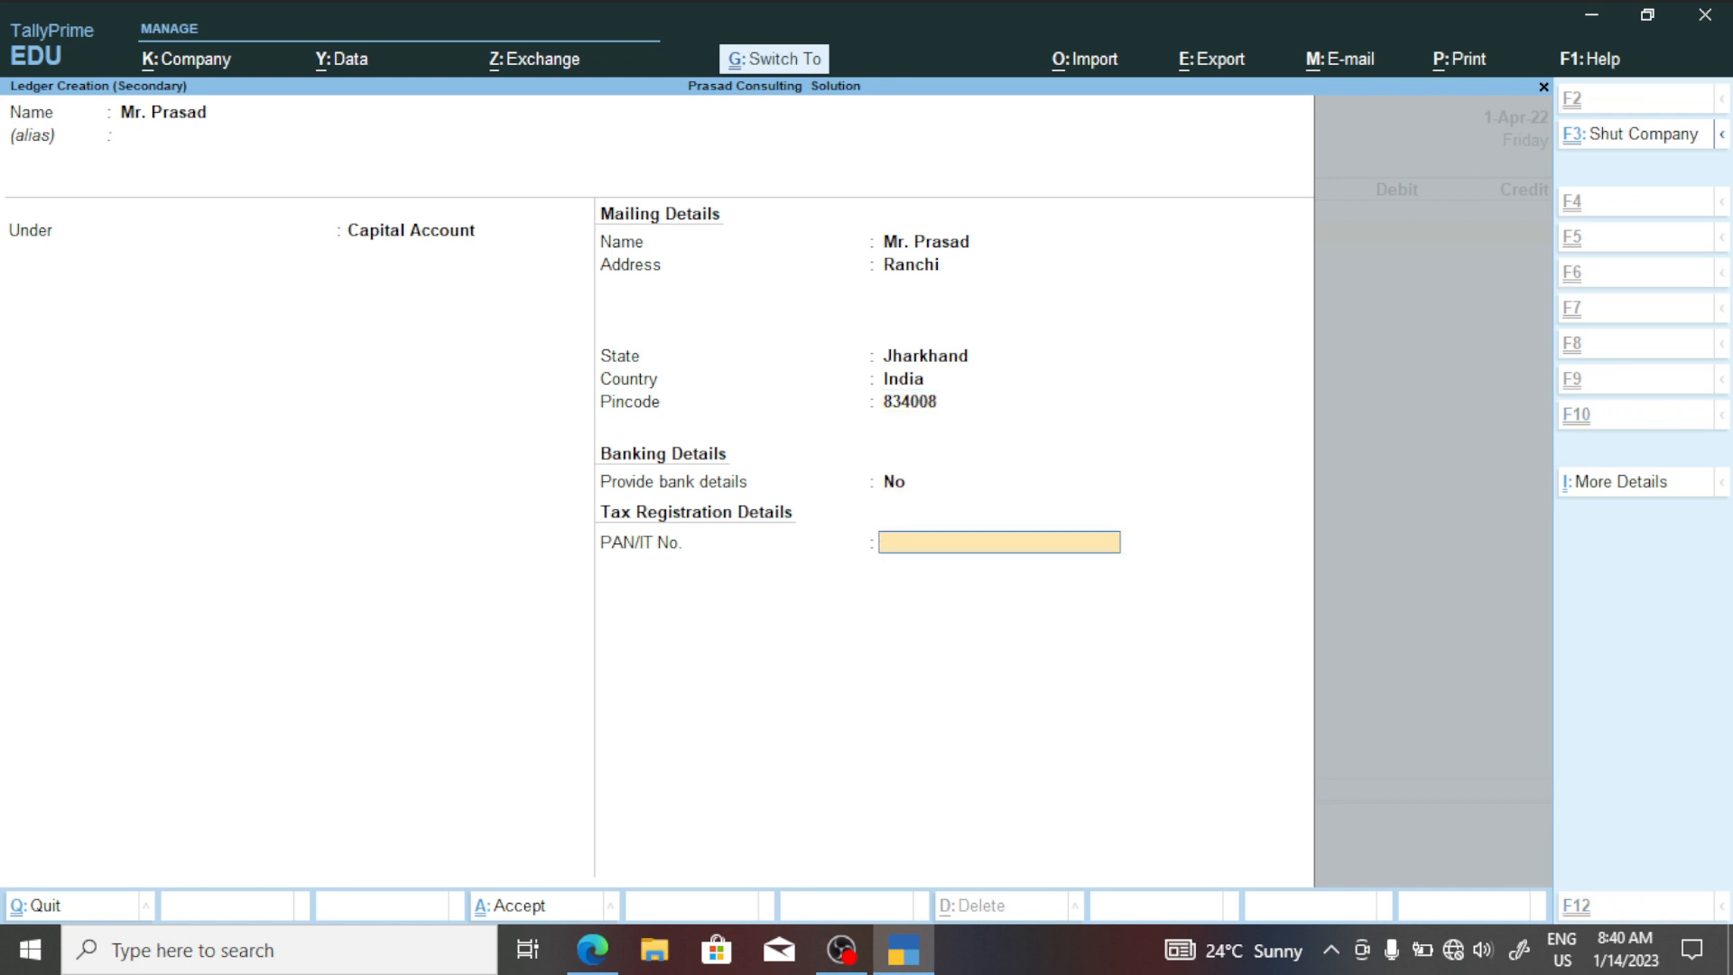
key(ctrl+a)
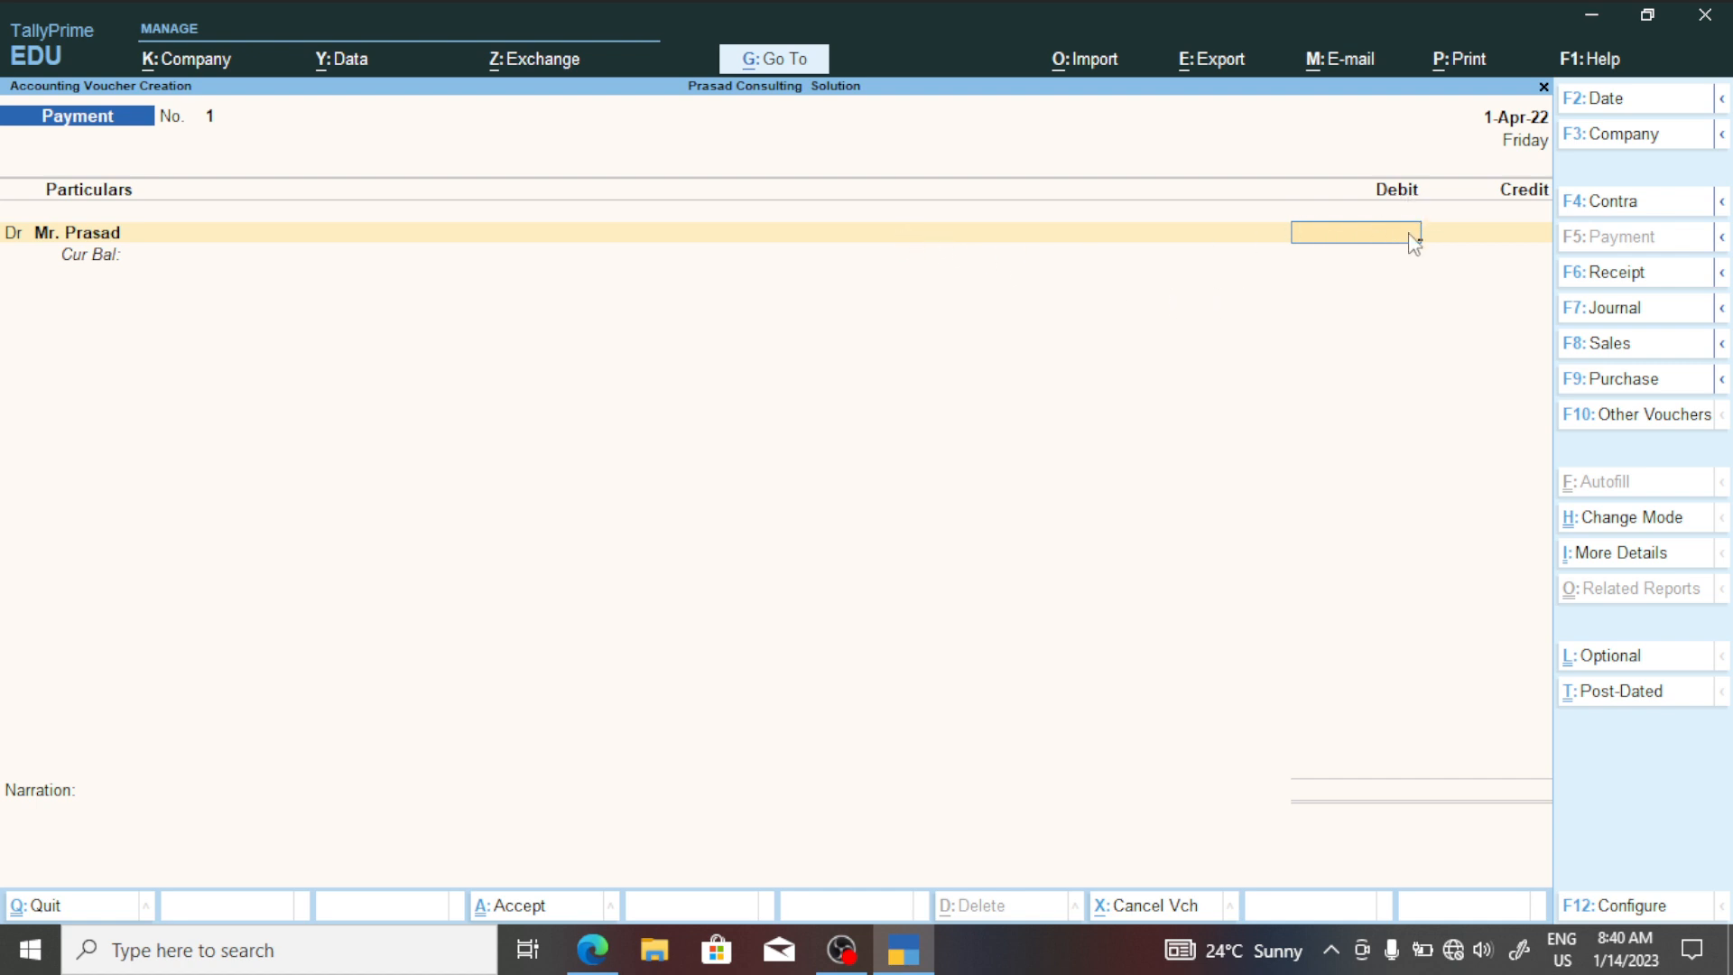
Check question 1's debit amount in the PDF notes in Edge, and enter a debit of 400000 for the owner's ledger in TallyPrime.
key(ctrl)
key(alt+Tab)
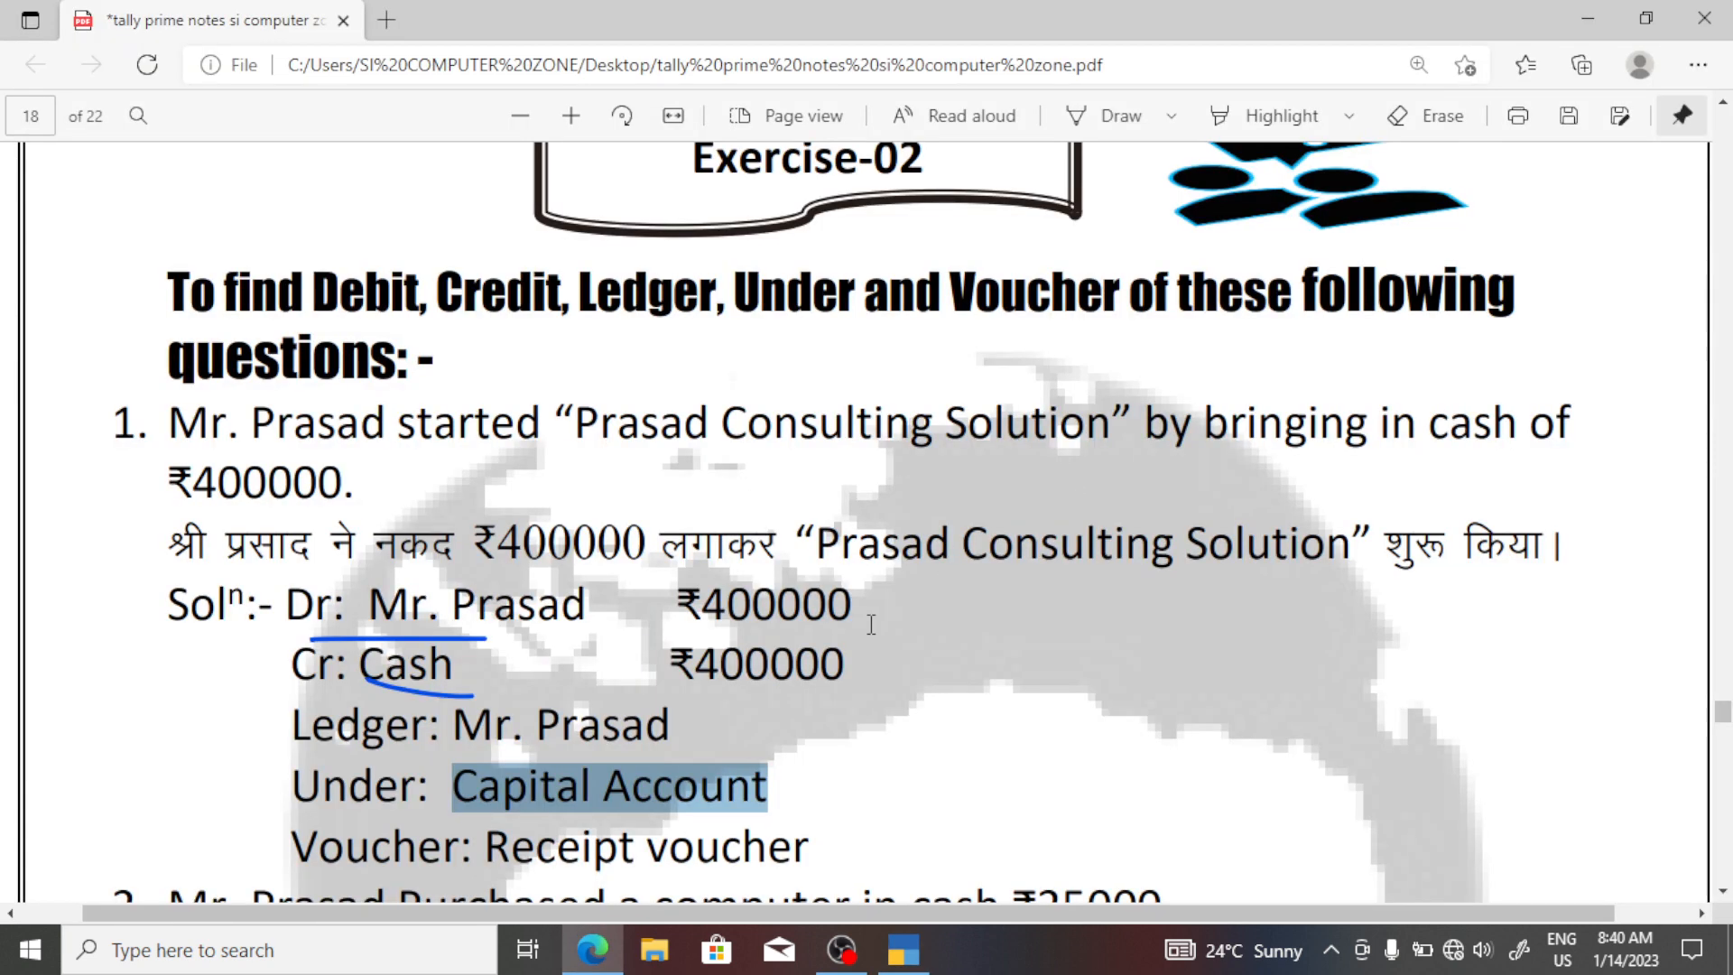
key(alt+Tab)
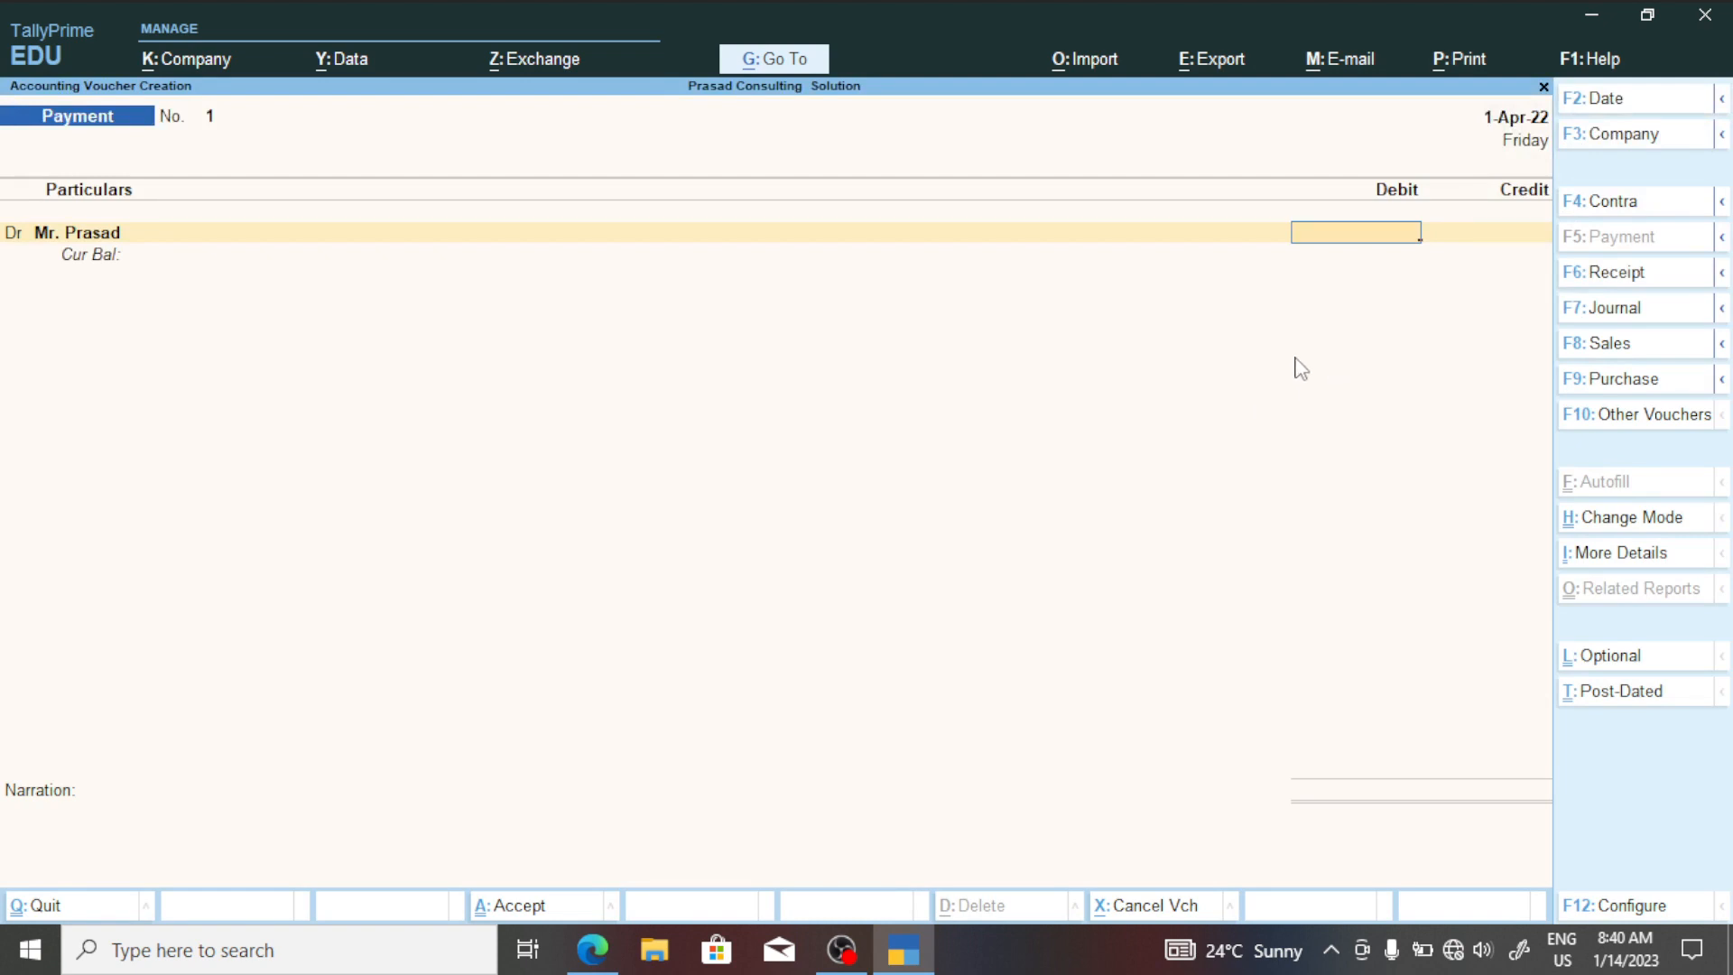
text(00000)
key(Return)
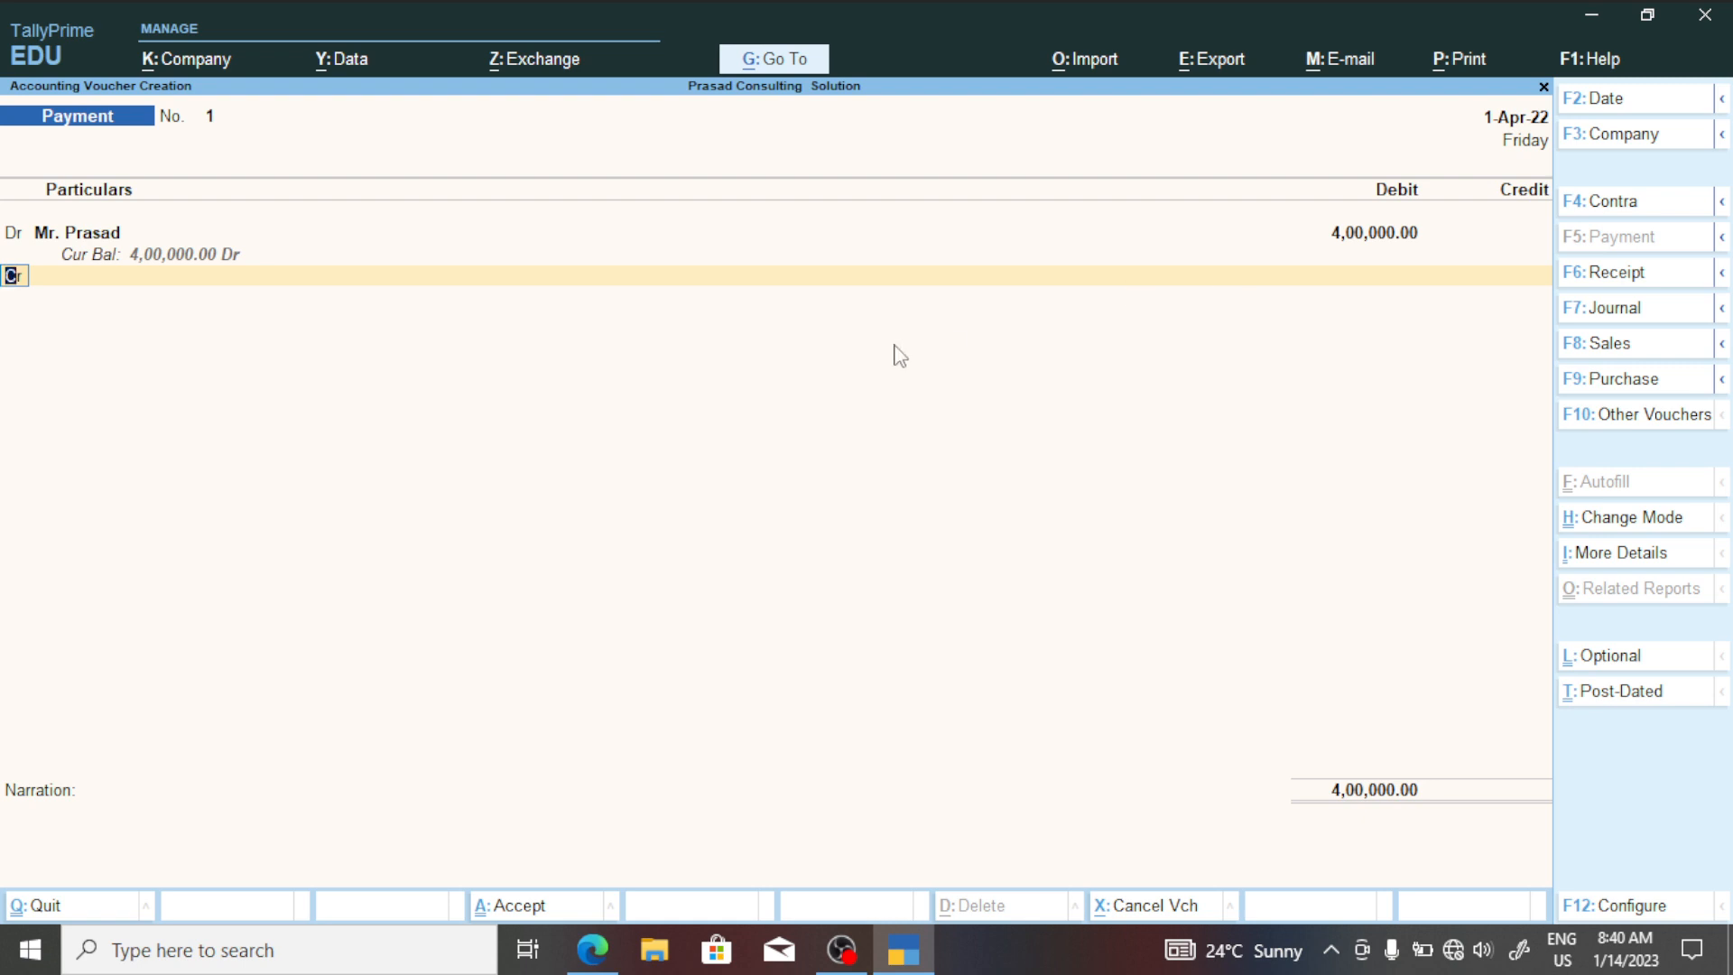
Look up the credit entry in the PDF notes in Edge, and add Cash as the credit ledger for 400000 in TallyPrime.
click(197, 274)
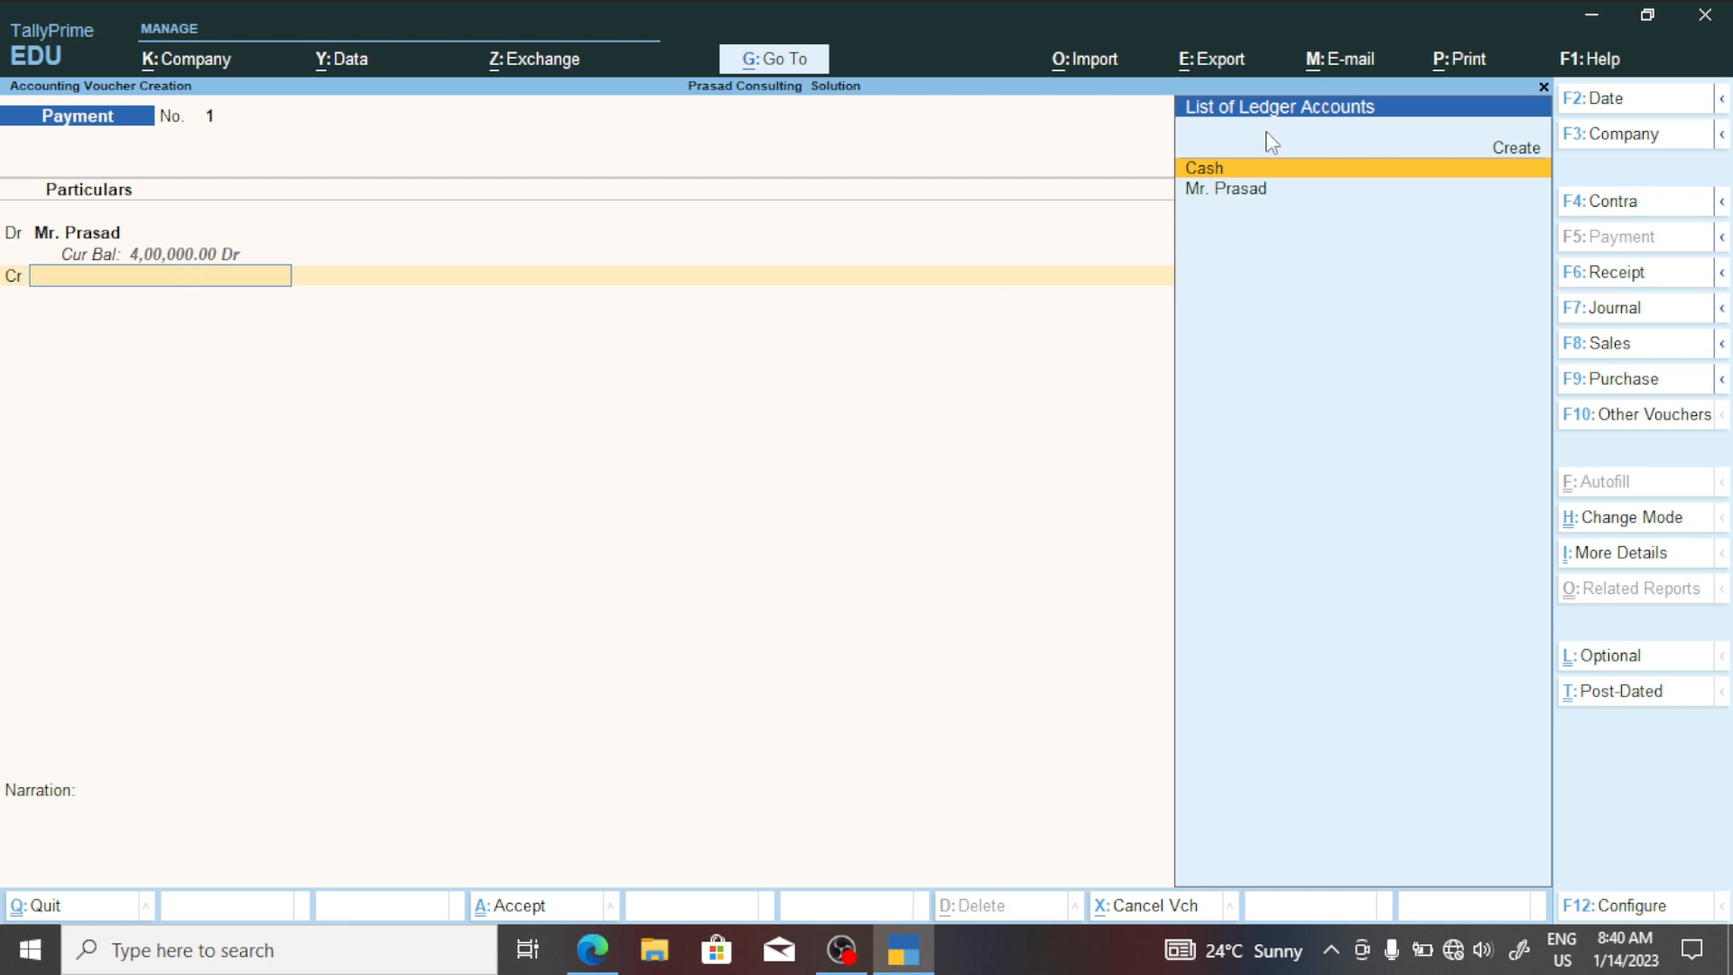
key(alt+Tab)
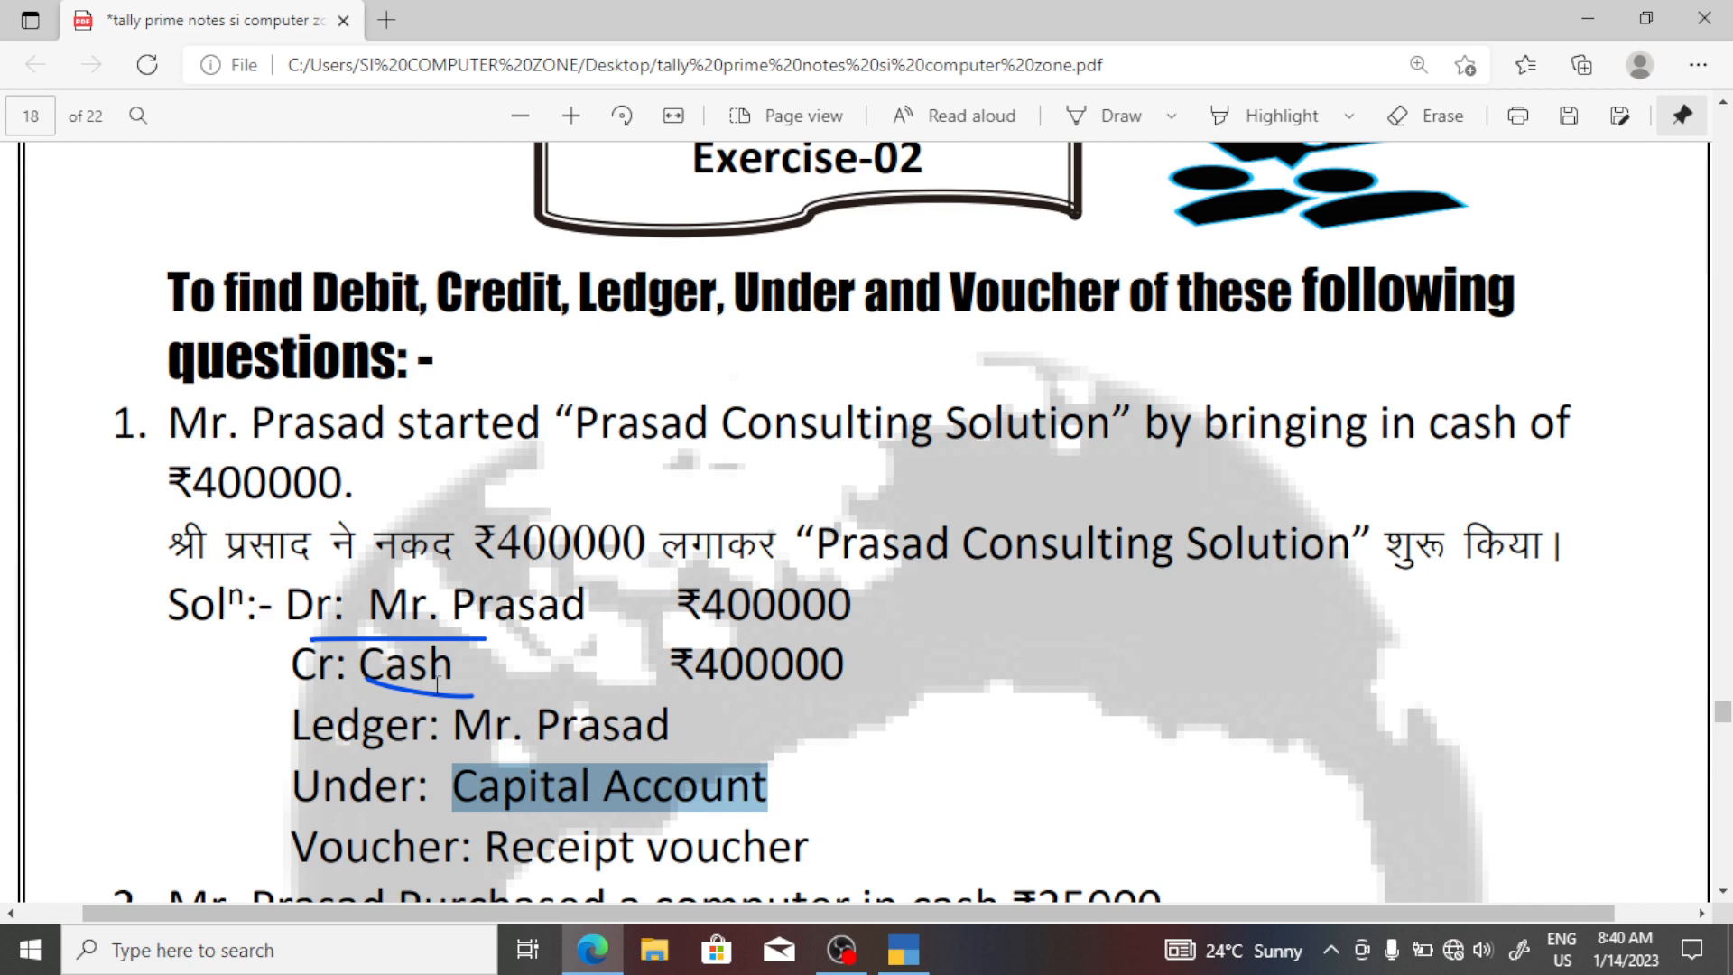
click(472, 677)
drag(472, 677, 358, 668)
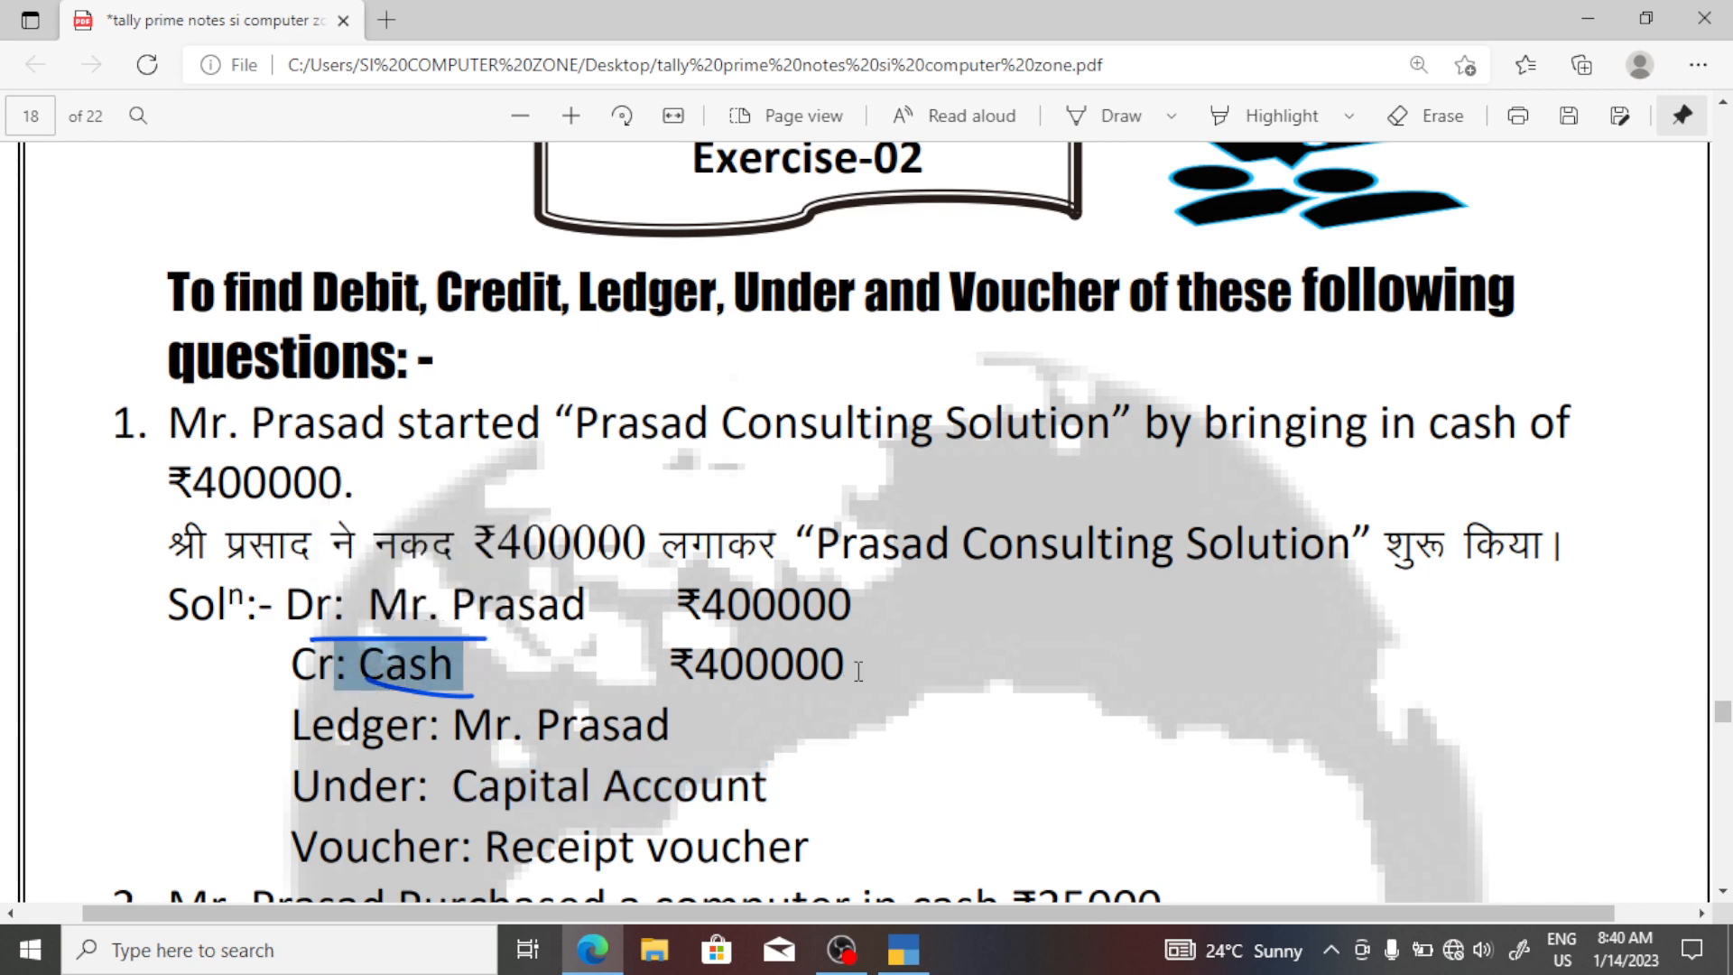
drag(864, 666, 679, 662)
key(alt+Tab)
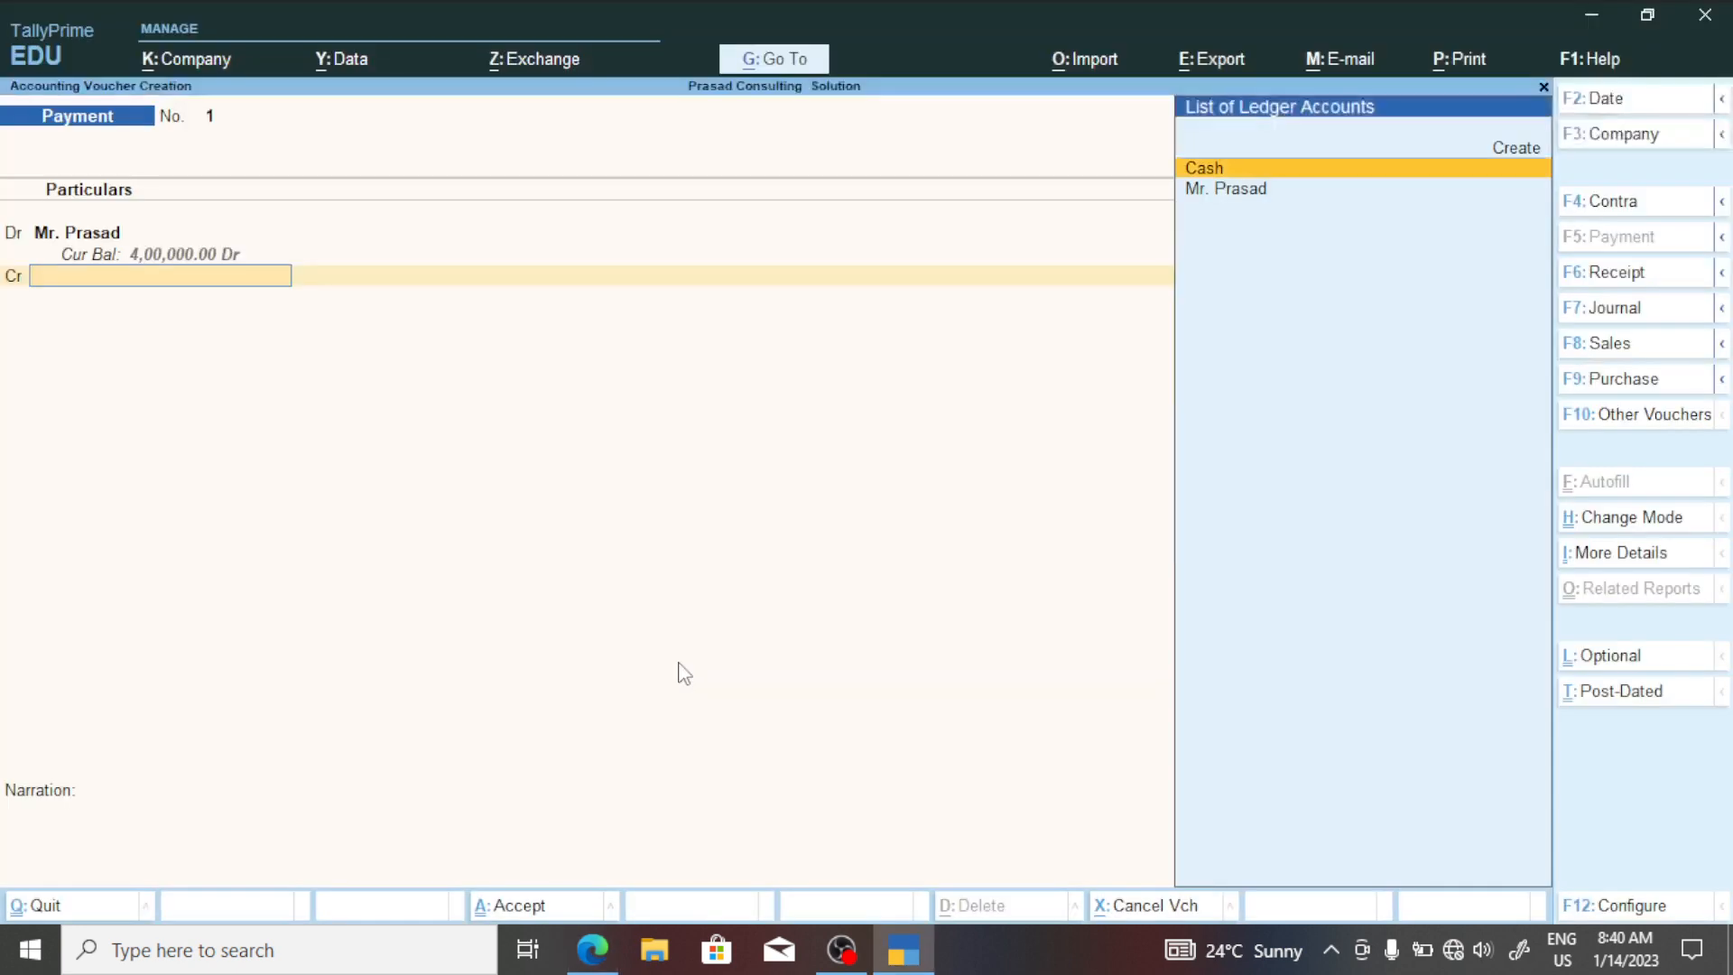
click(1282, 171)
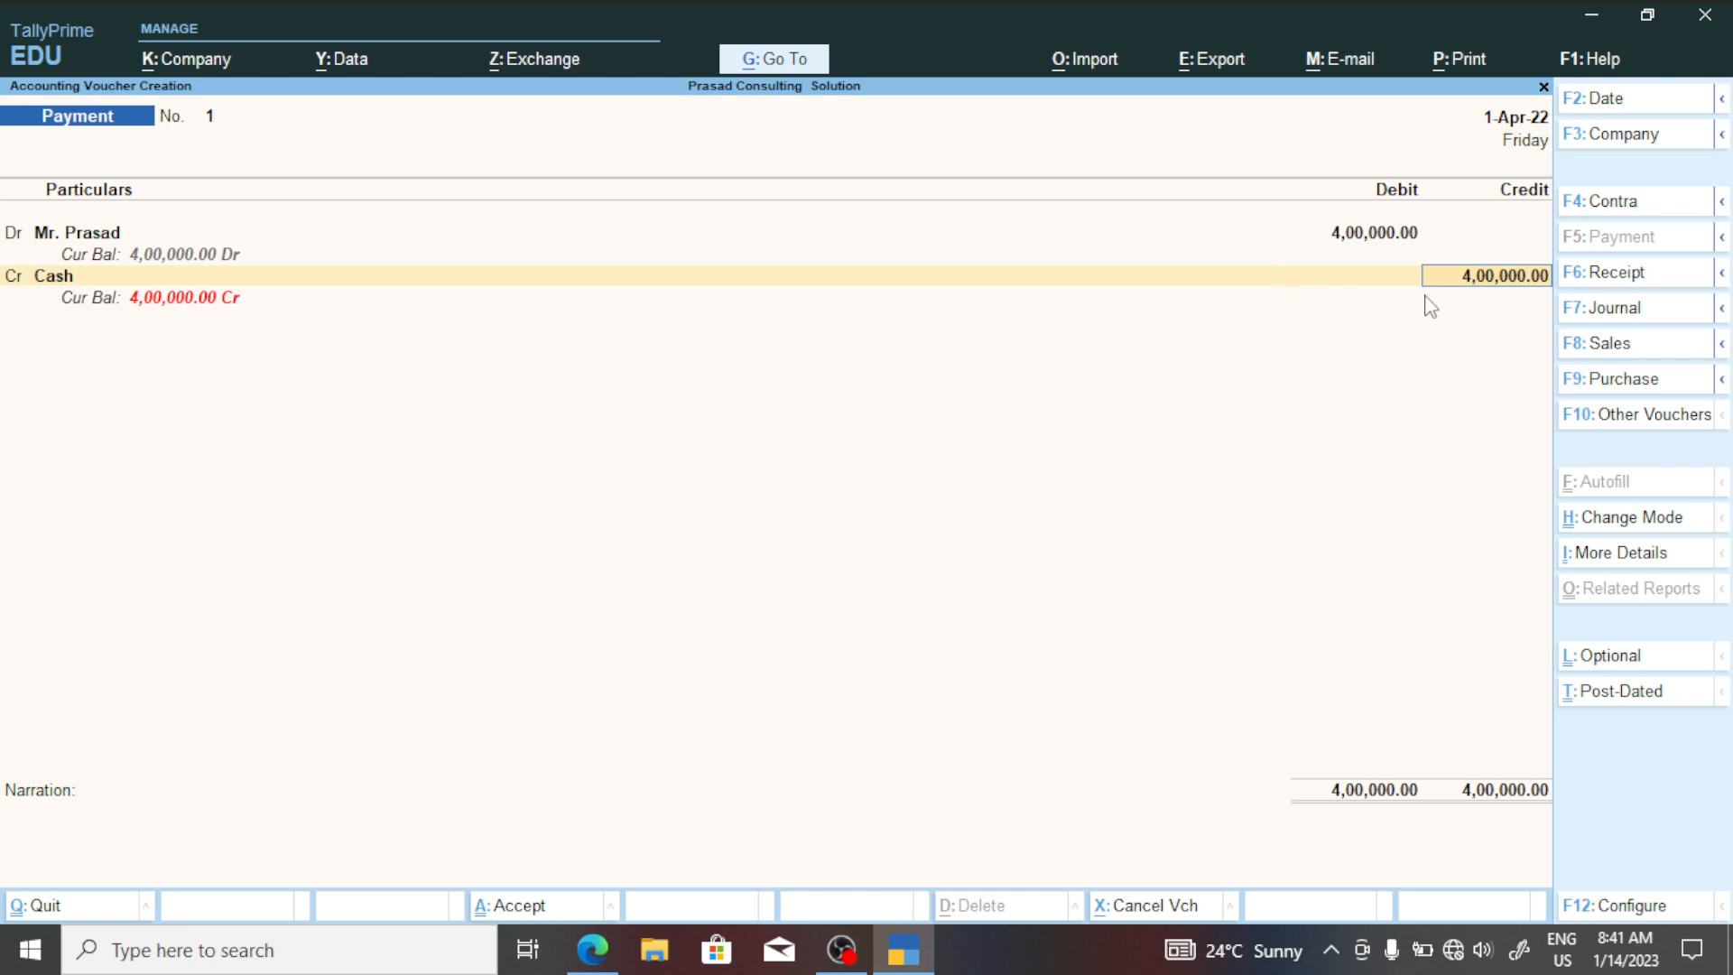
Check question 1's voucher type in the PDF notes in Edge, and change the payment voucher to a Receipt voucher in TallyPrime.
key(alt+Tab)
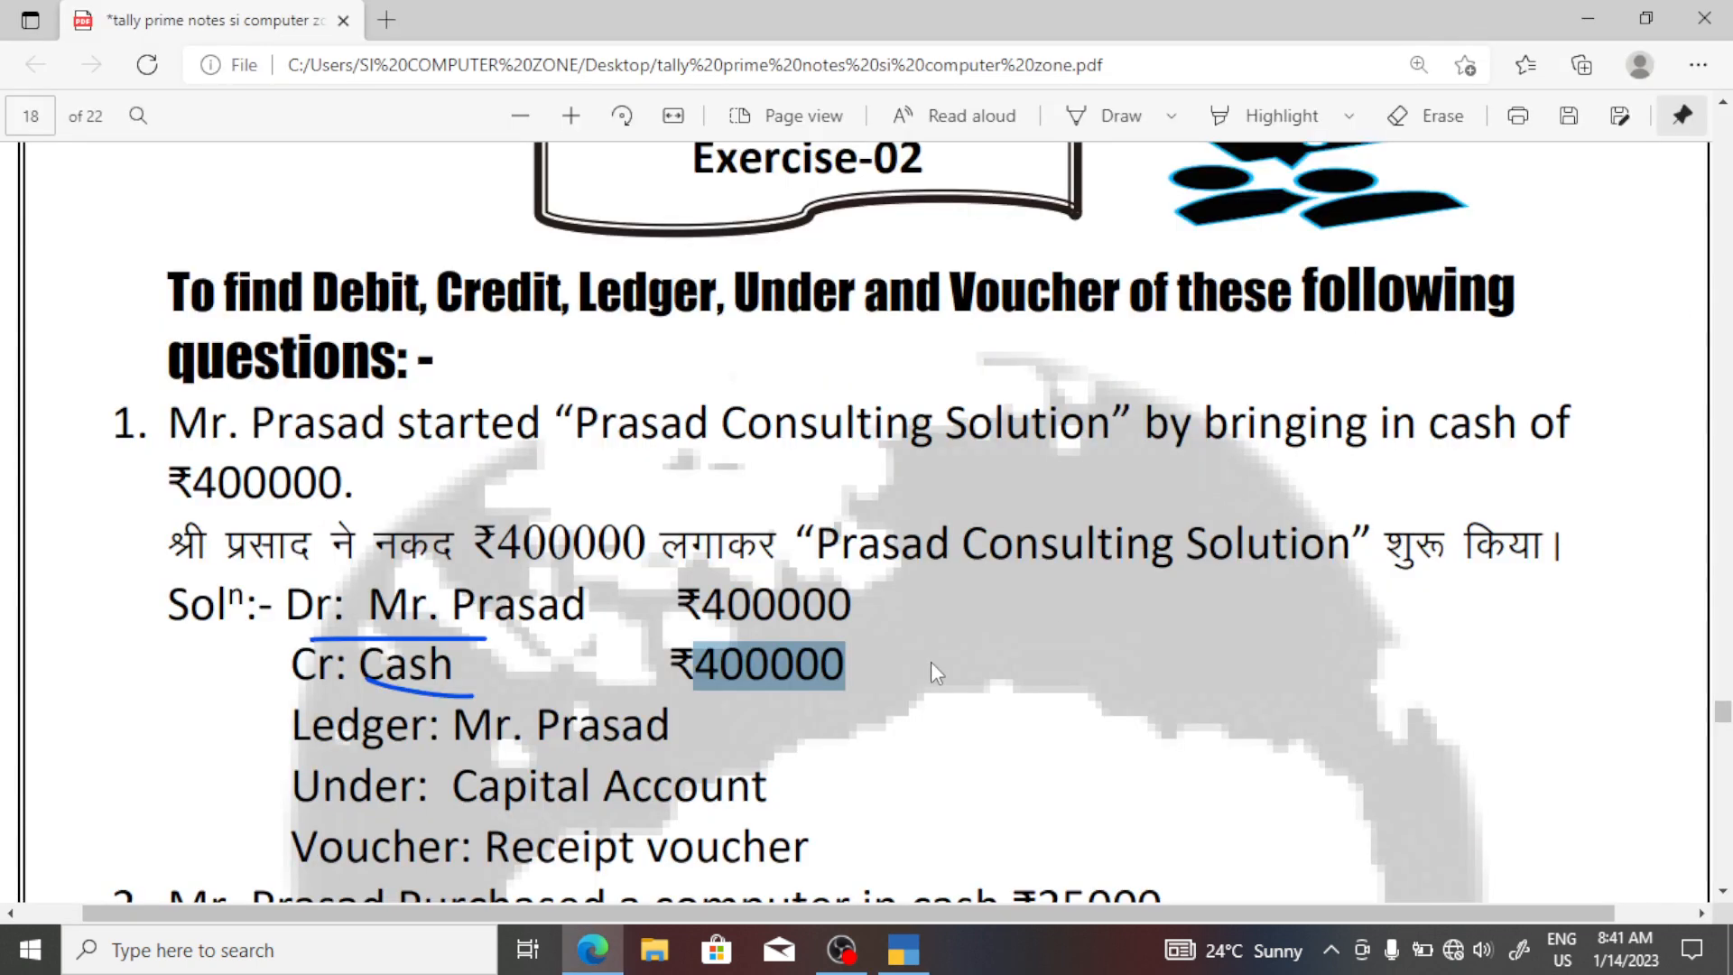
key(alt+Tab)
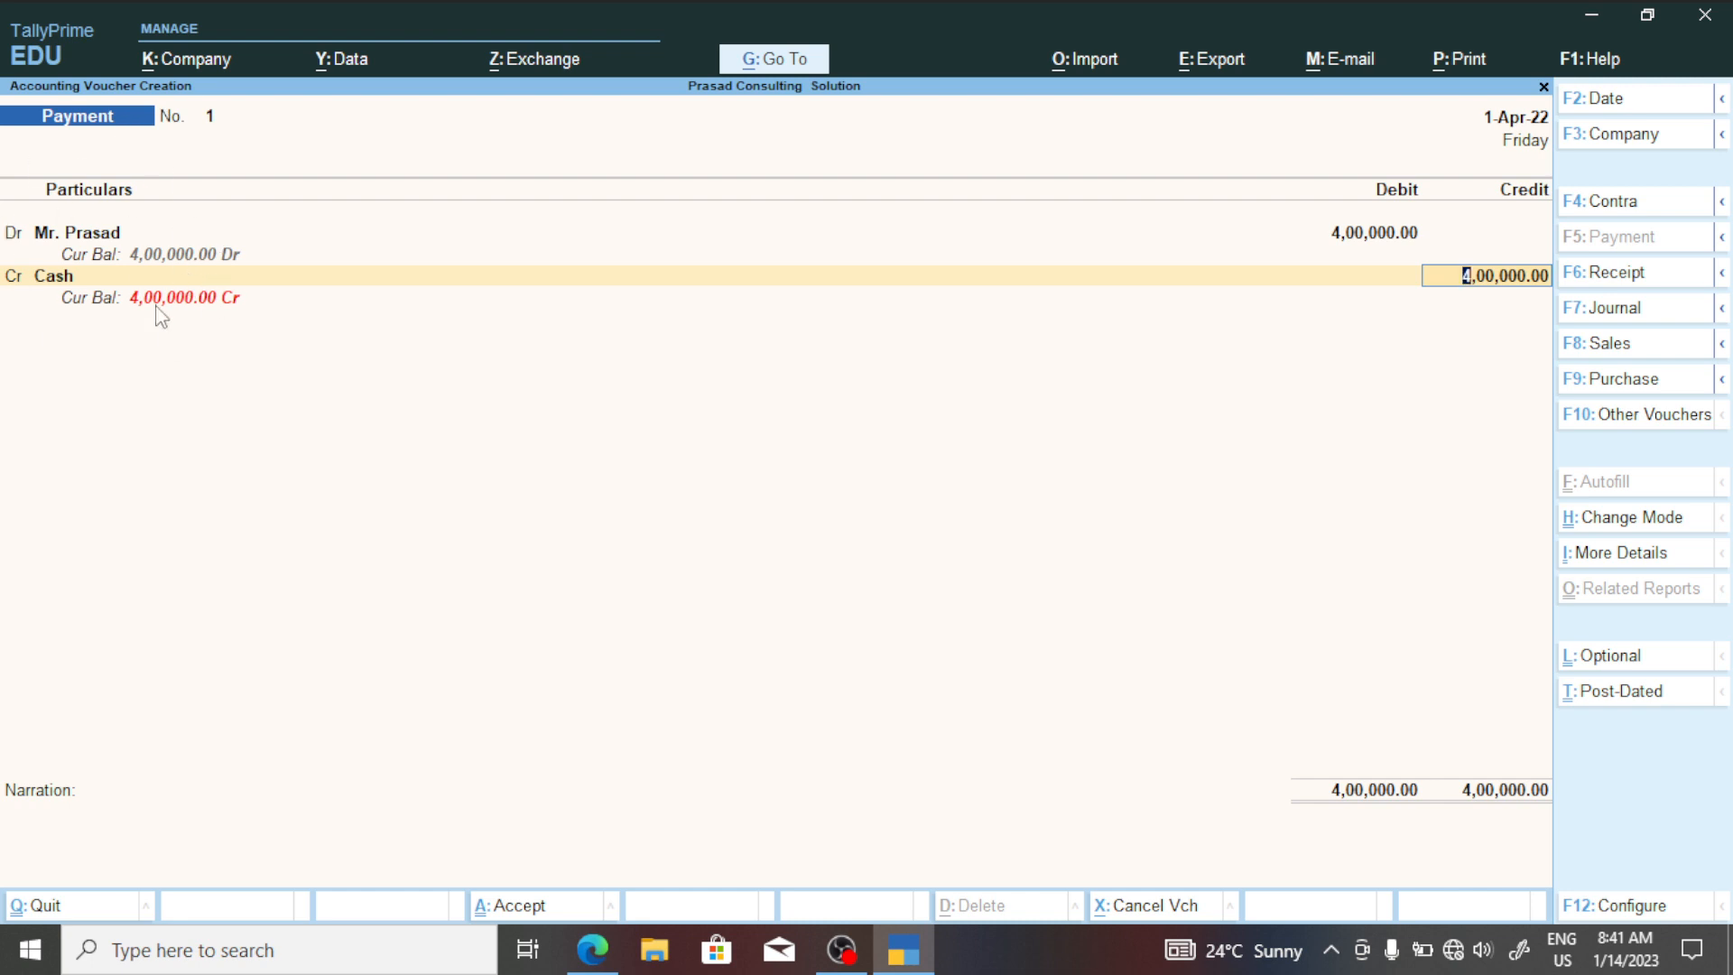
key(ctrl+shift)
key(ctrl+1)
key(alt+Tab)
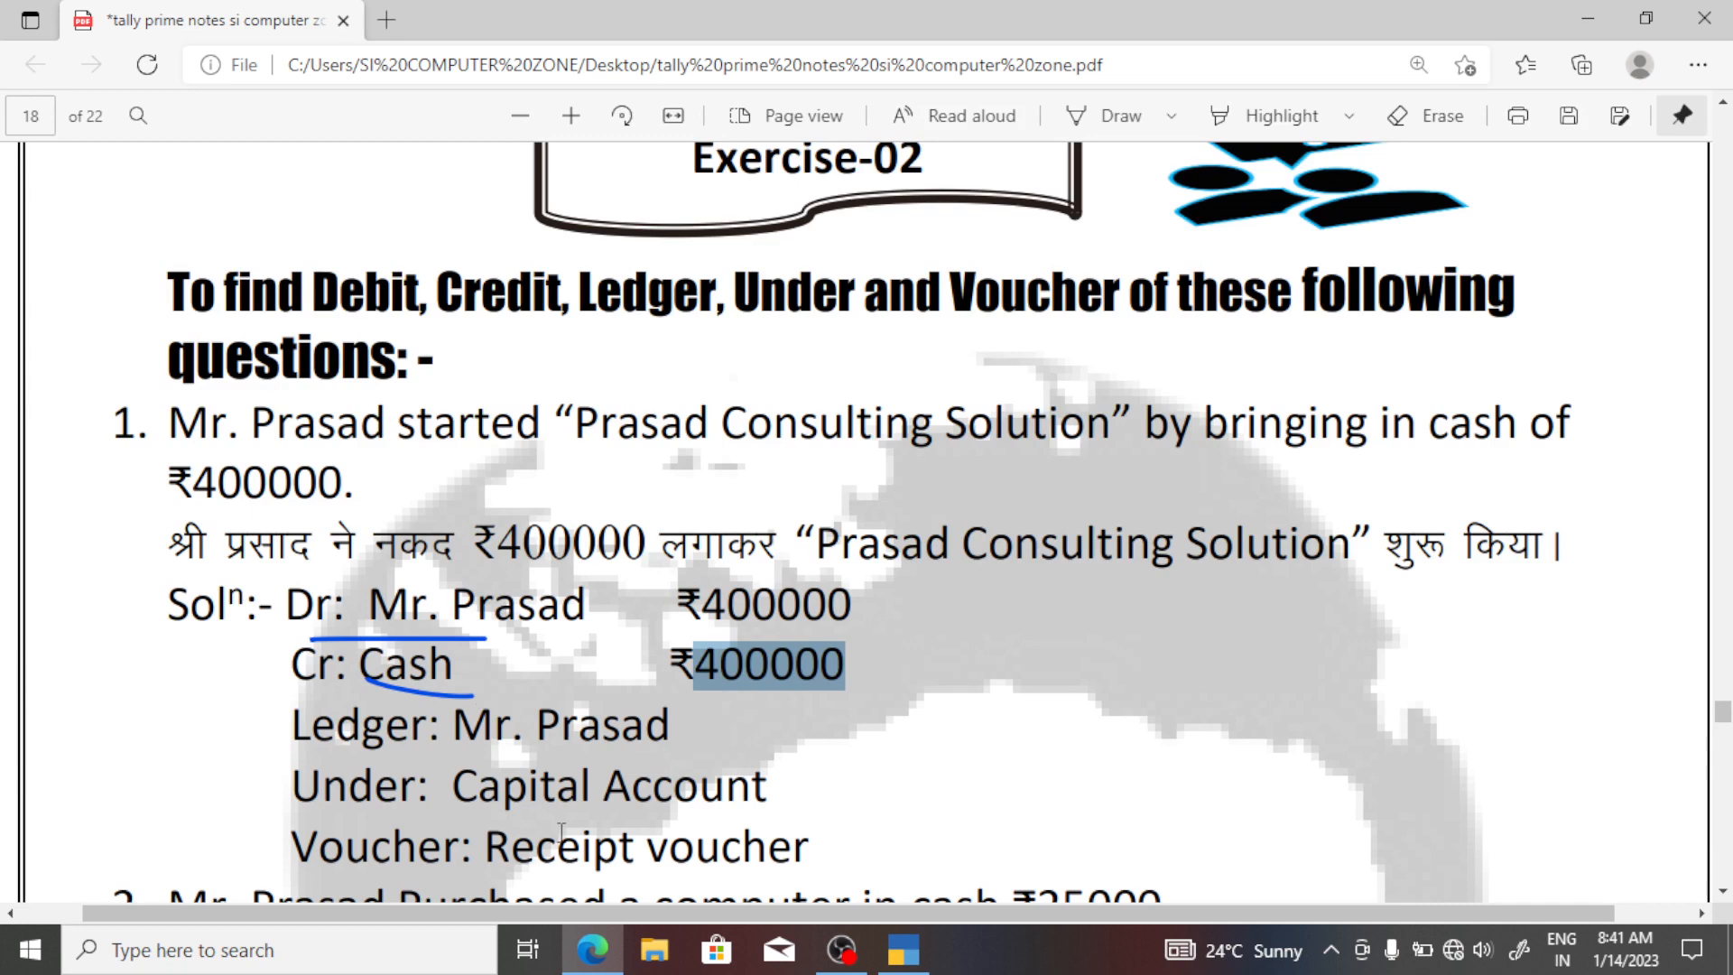
key(alt+Tab)
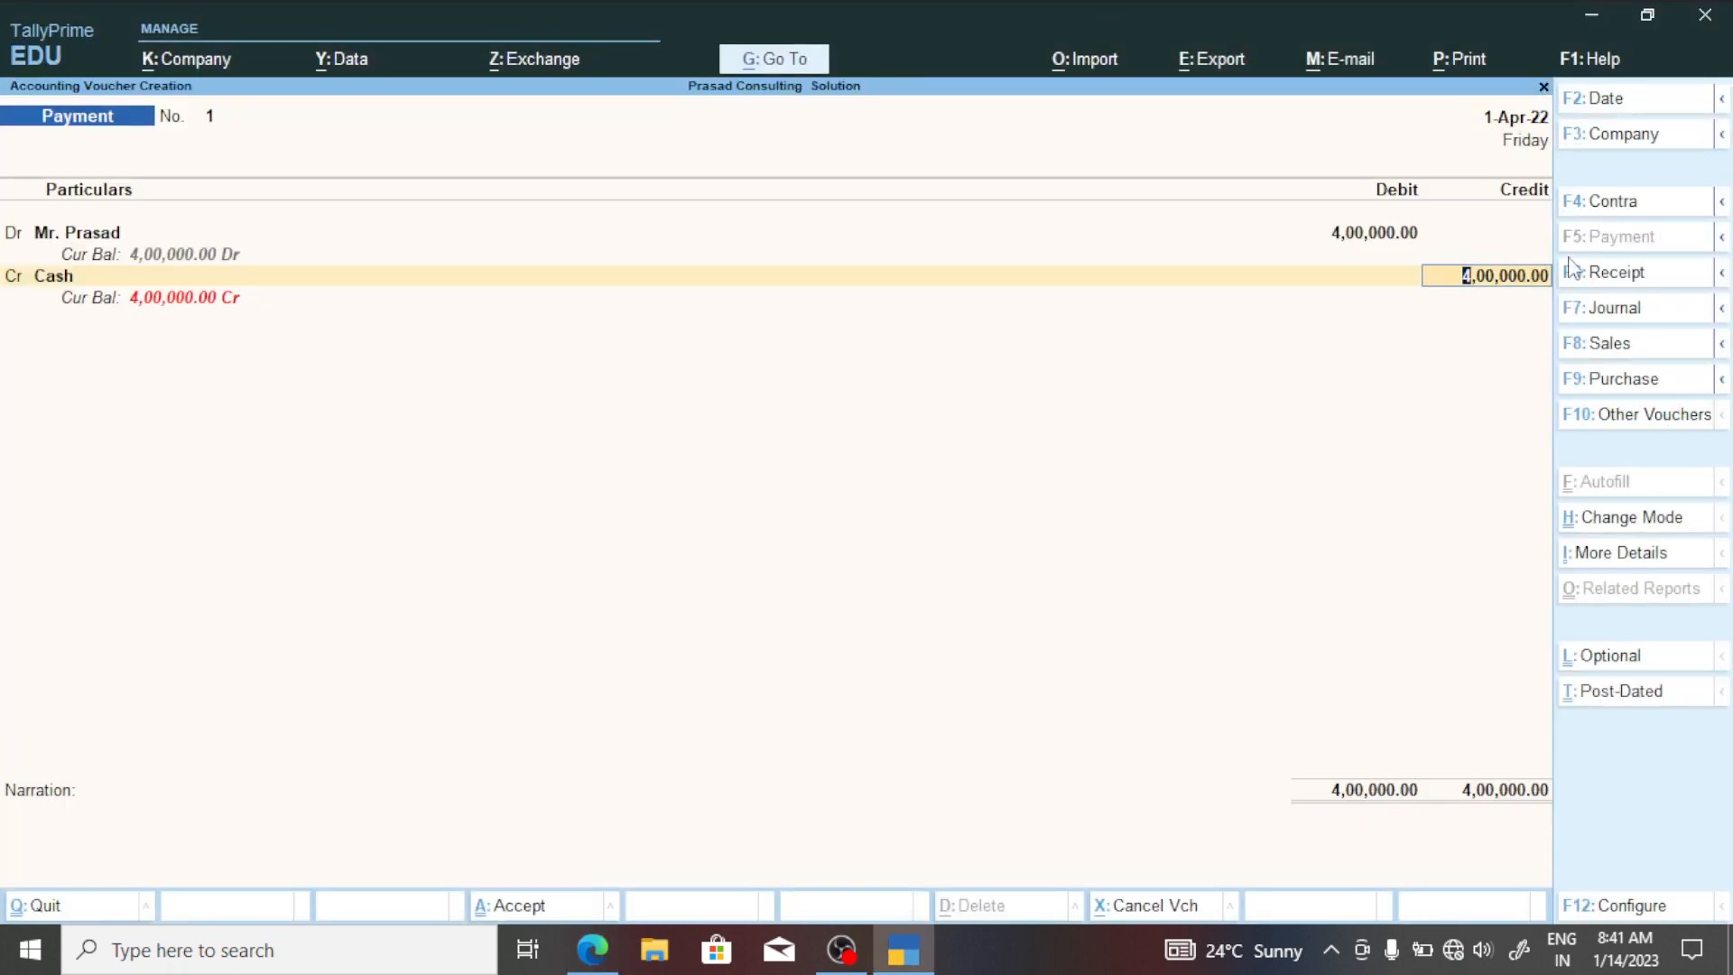
click(1620, 271)
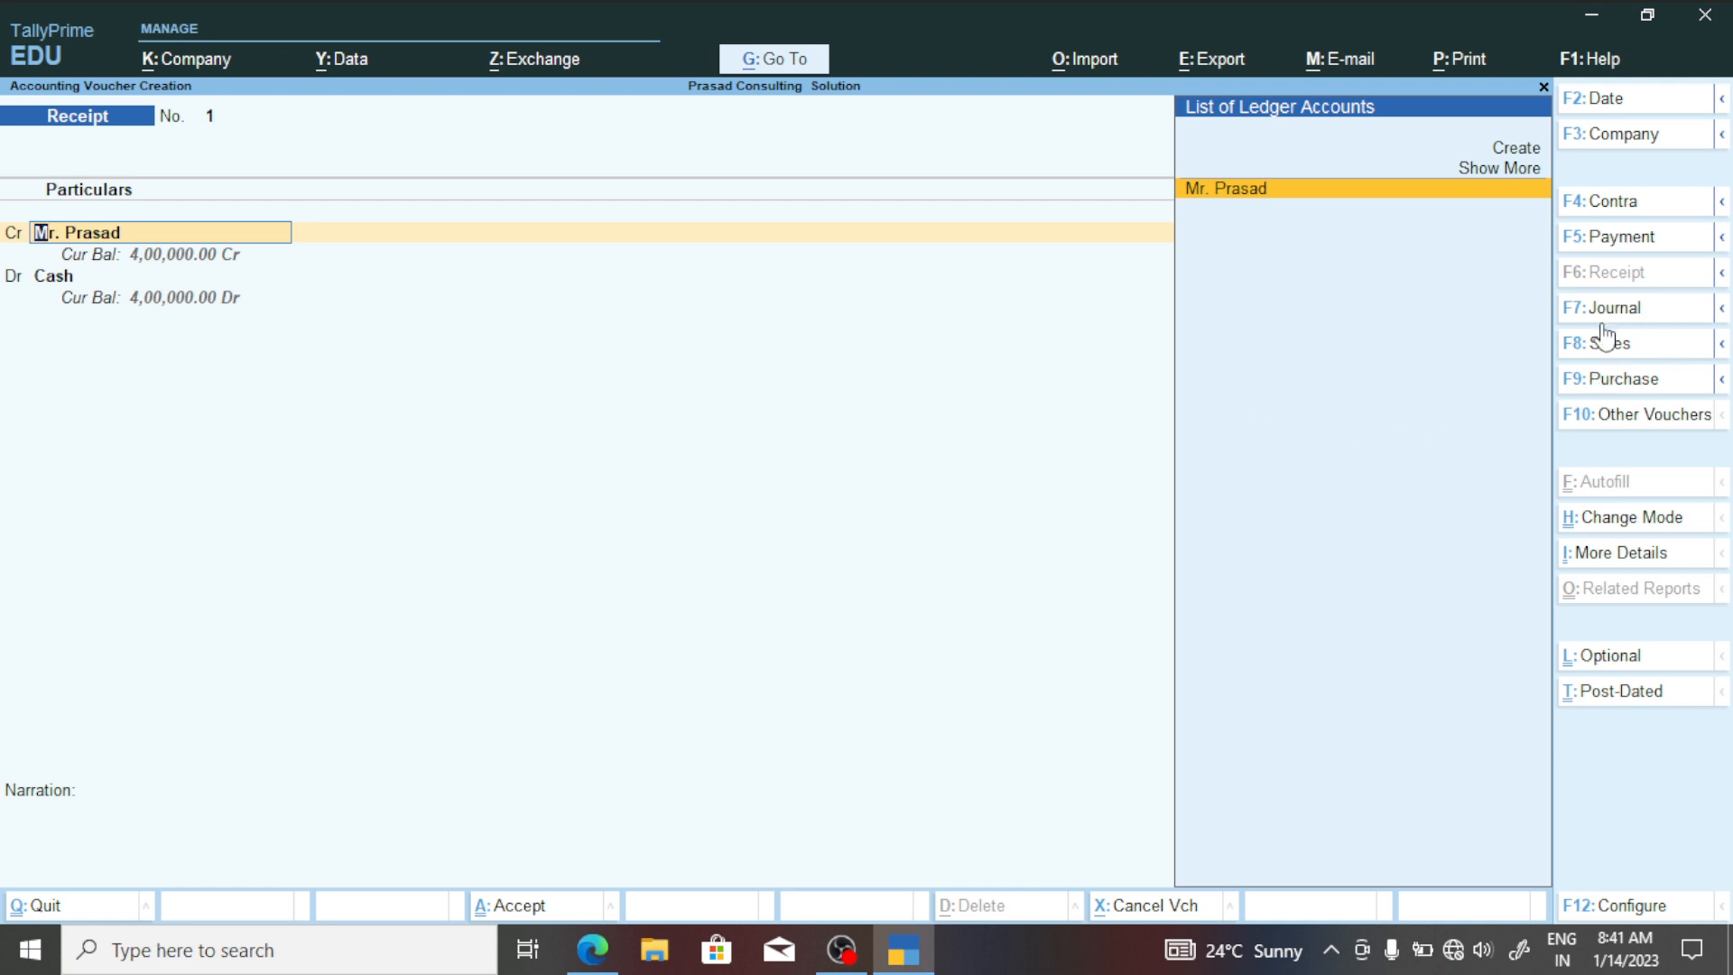
Review the ledger and amount entries on the receipt voucher's credit and debit lines.
key(Return)
key(Return)
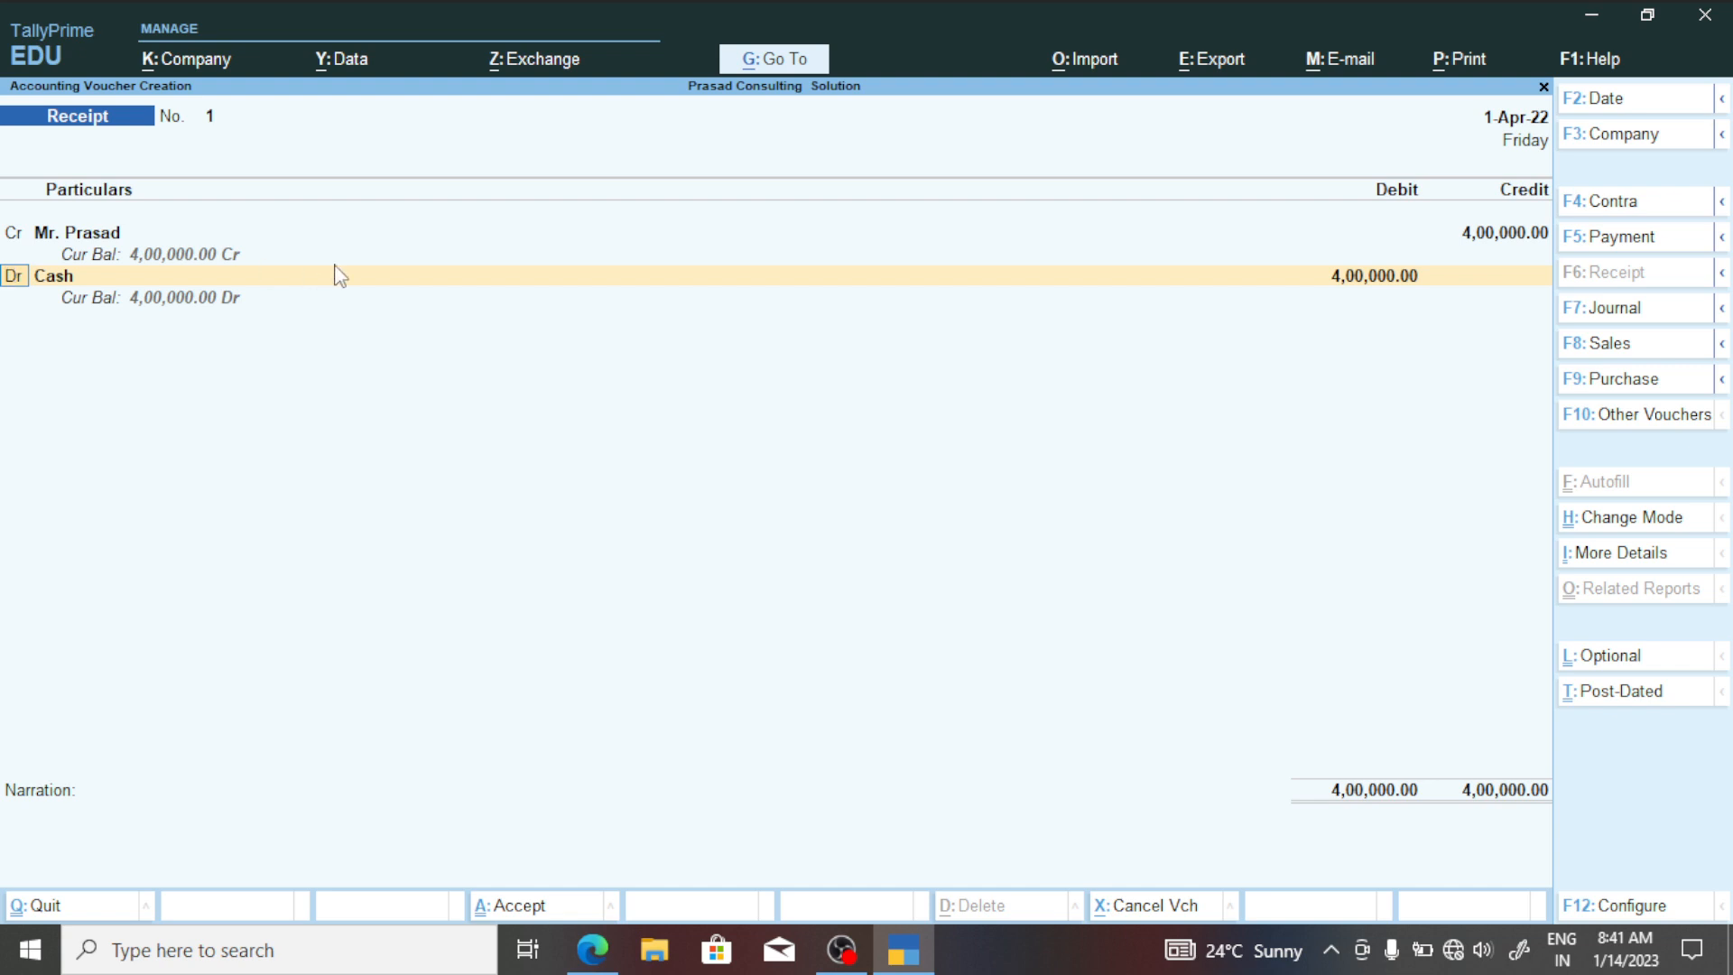
click(90, 233)
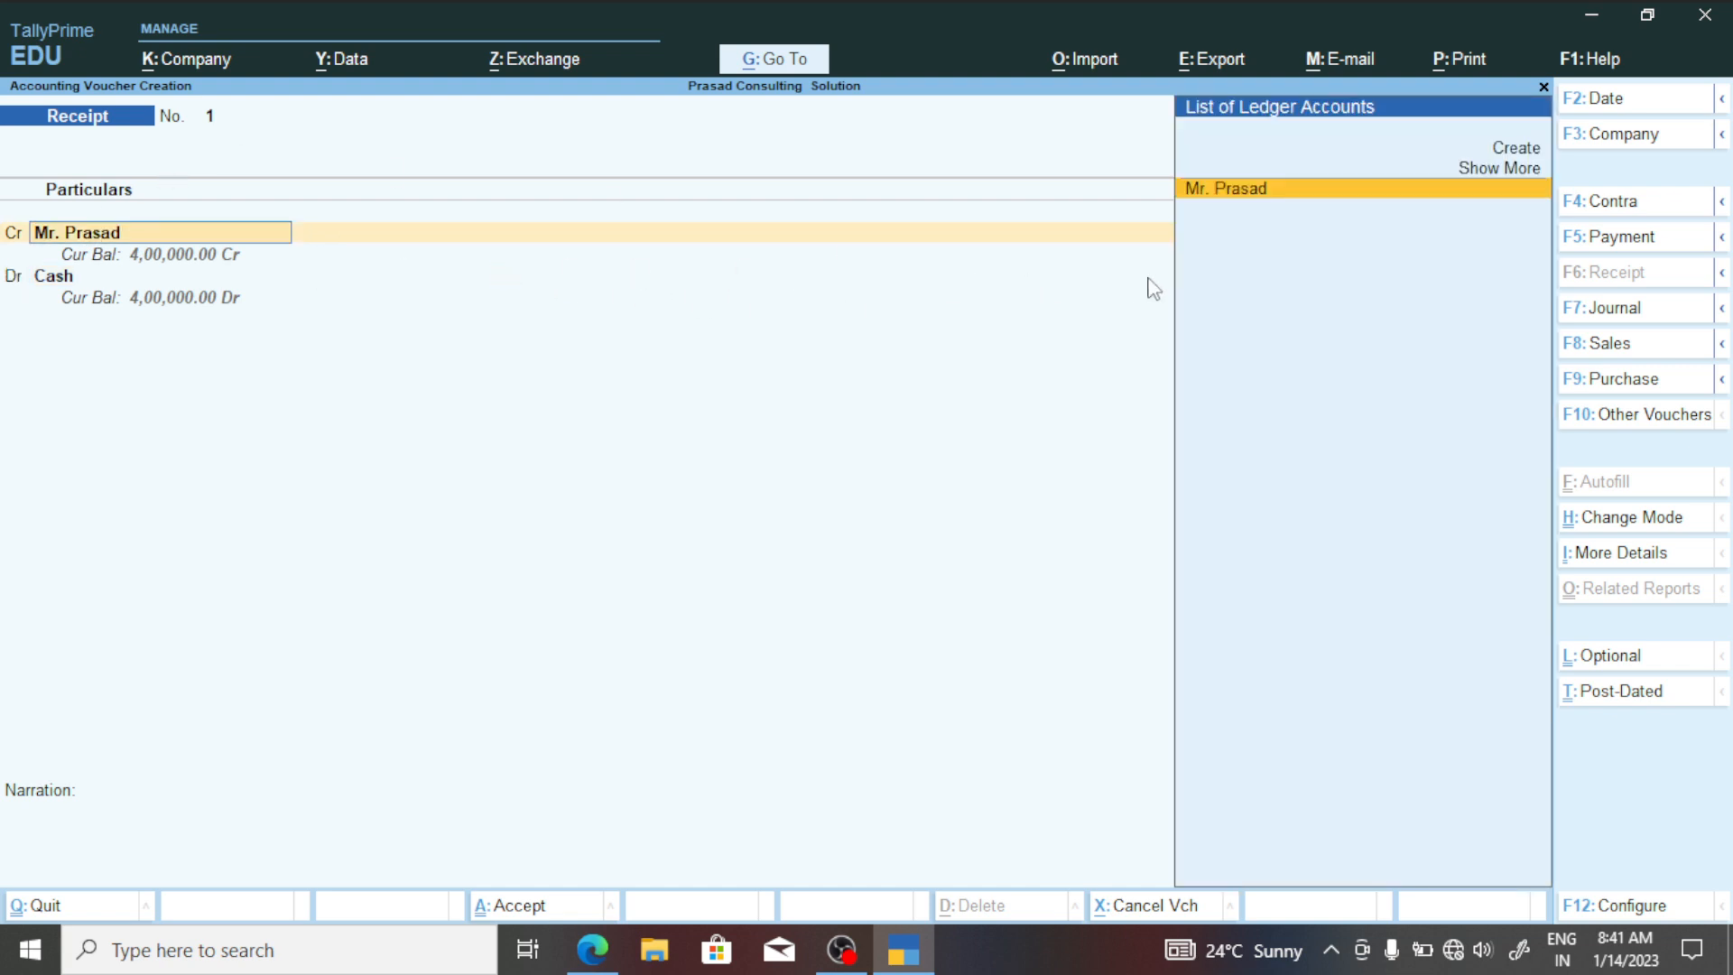
key(Return)
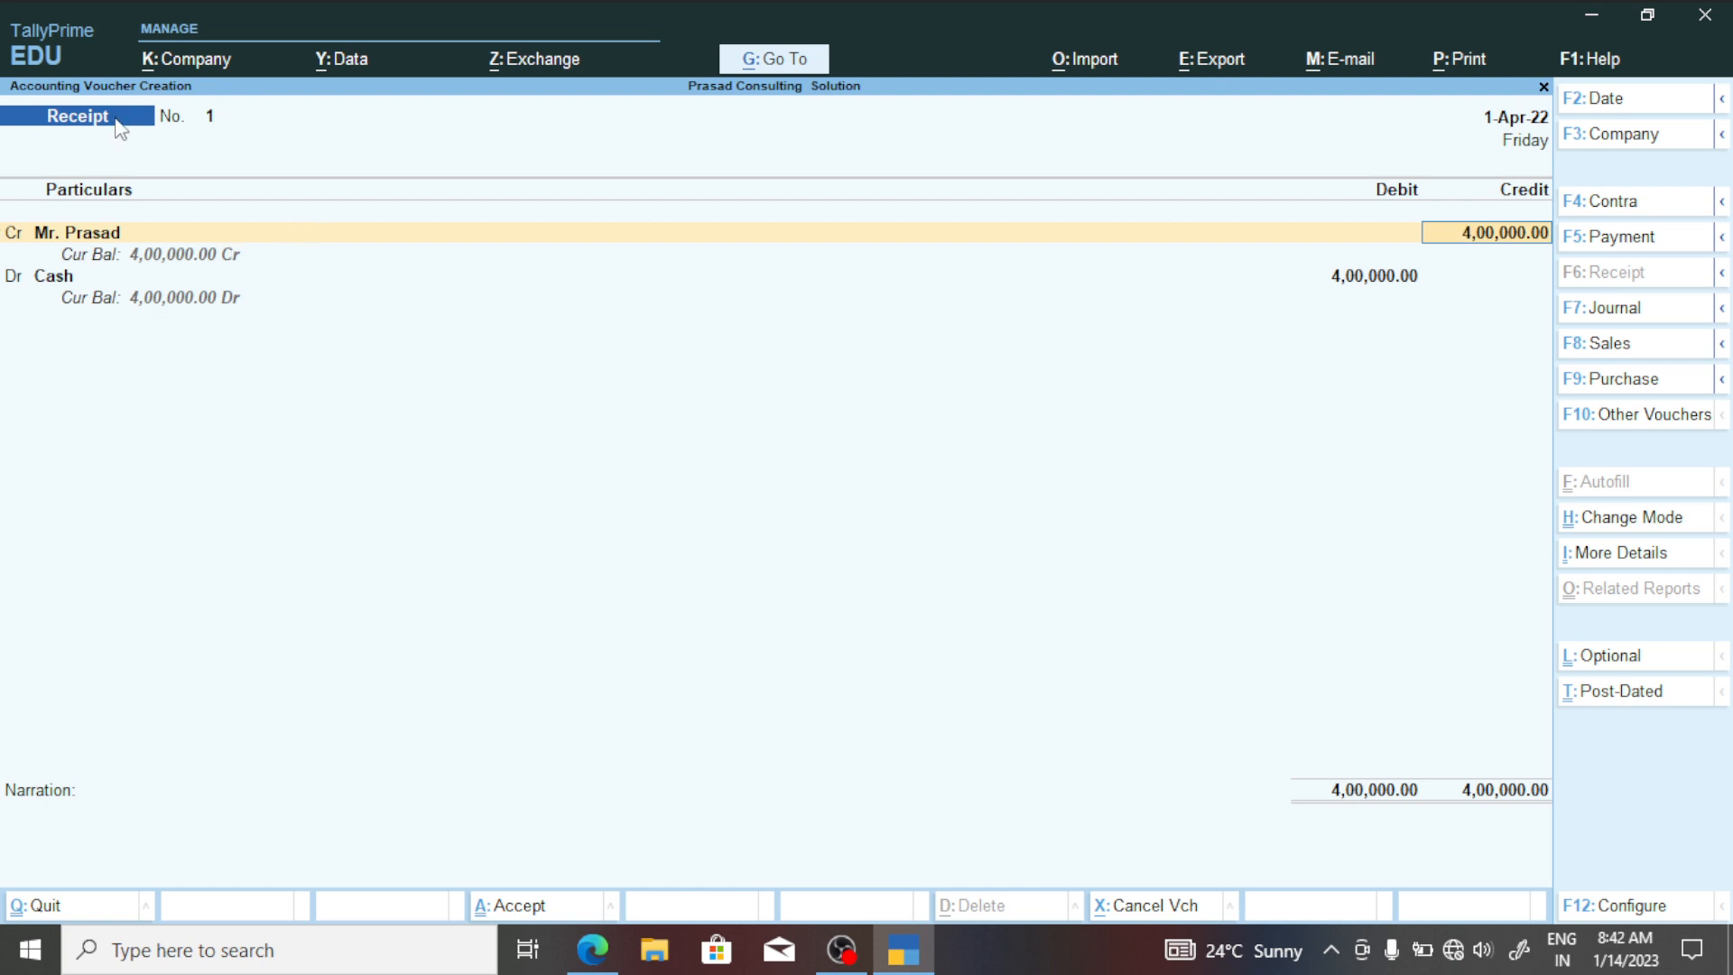
key(ctrl)
key(ctrl)
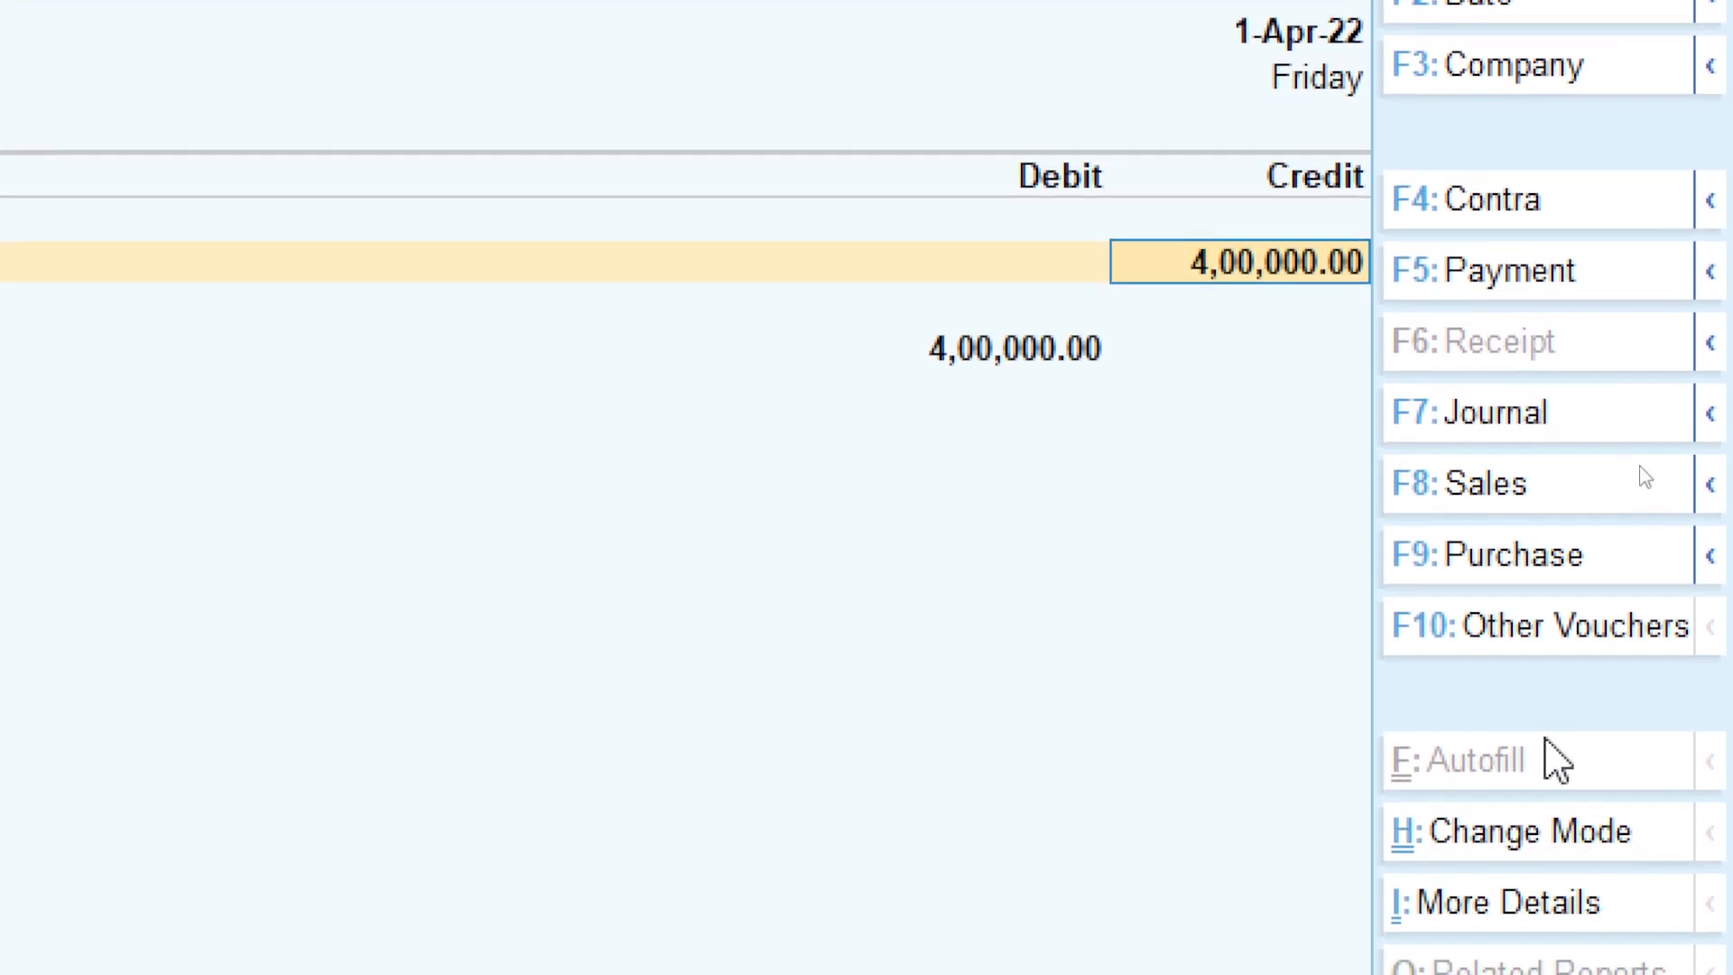
click(1593, 623)
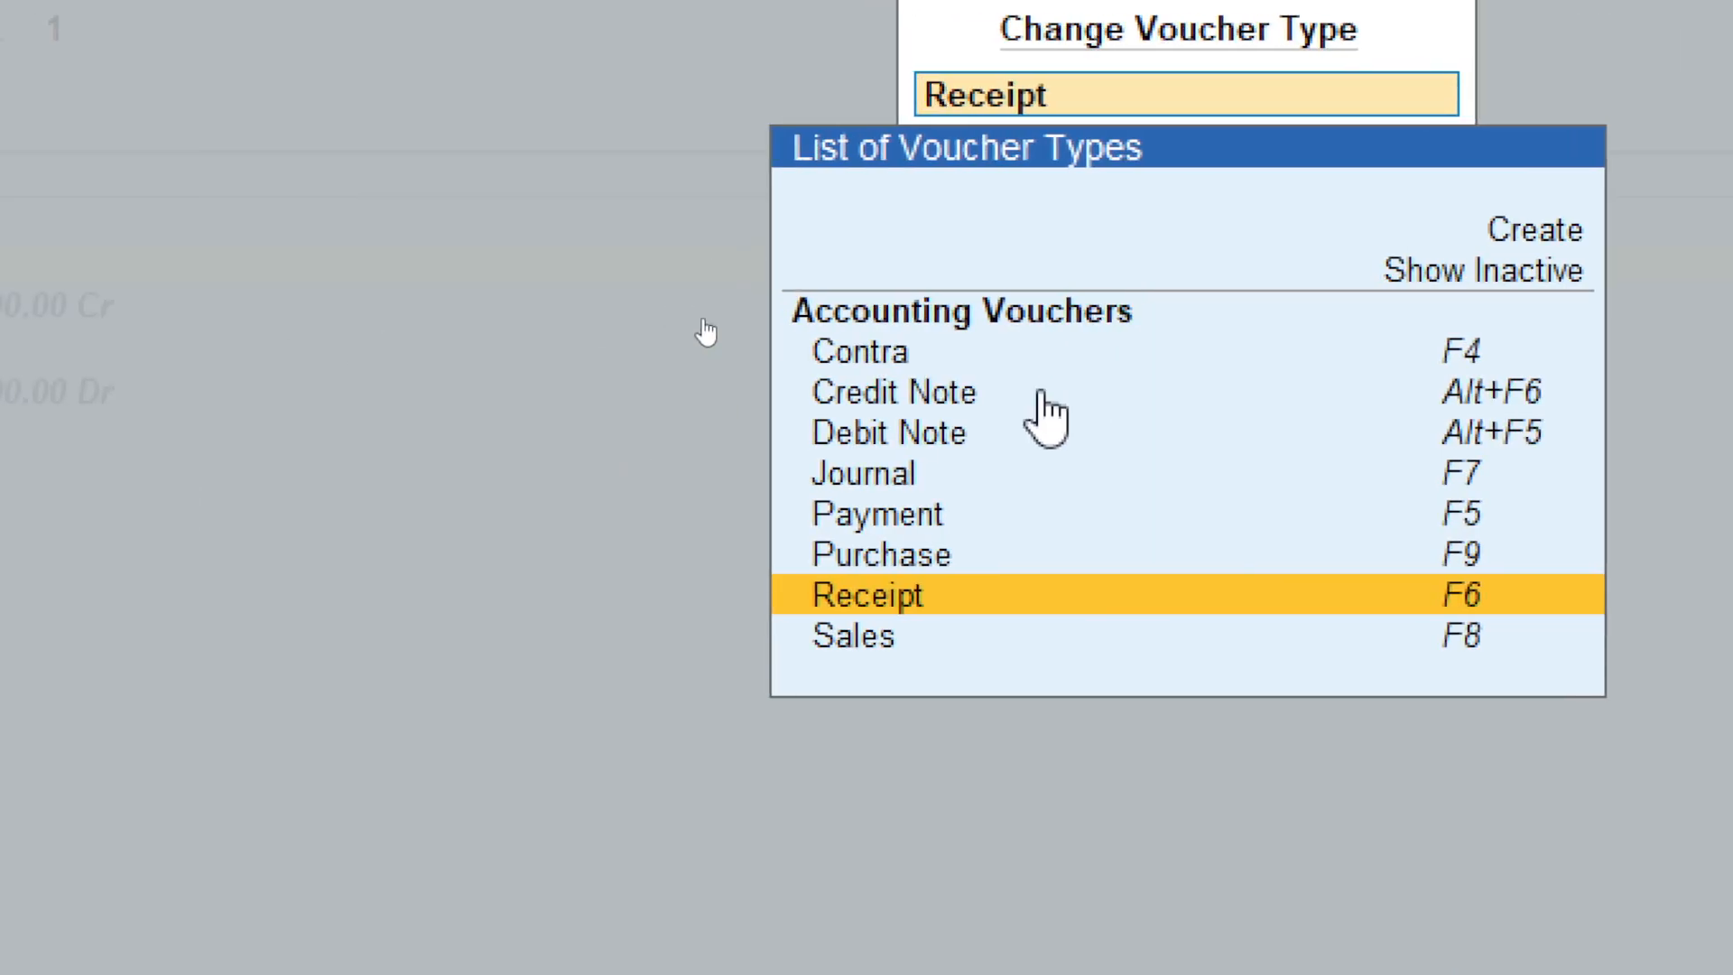
key(BackSpace)
key(Escape)
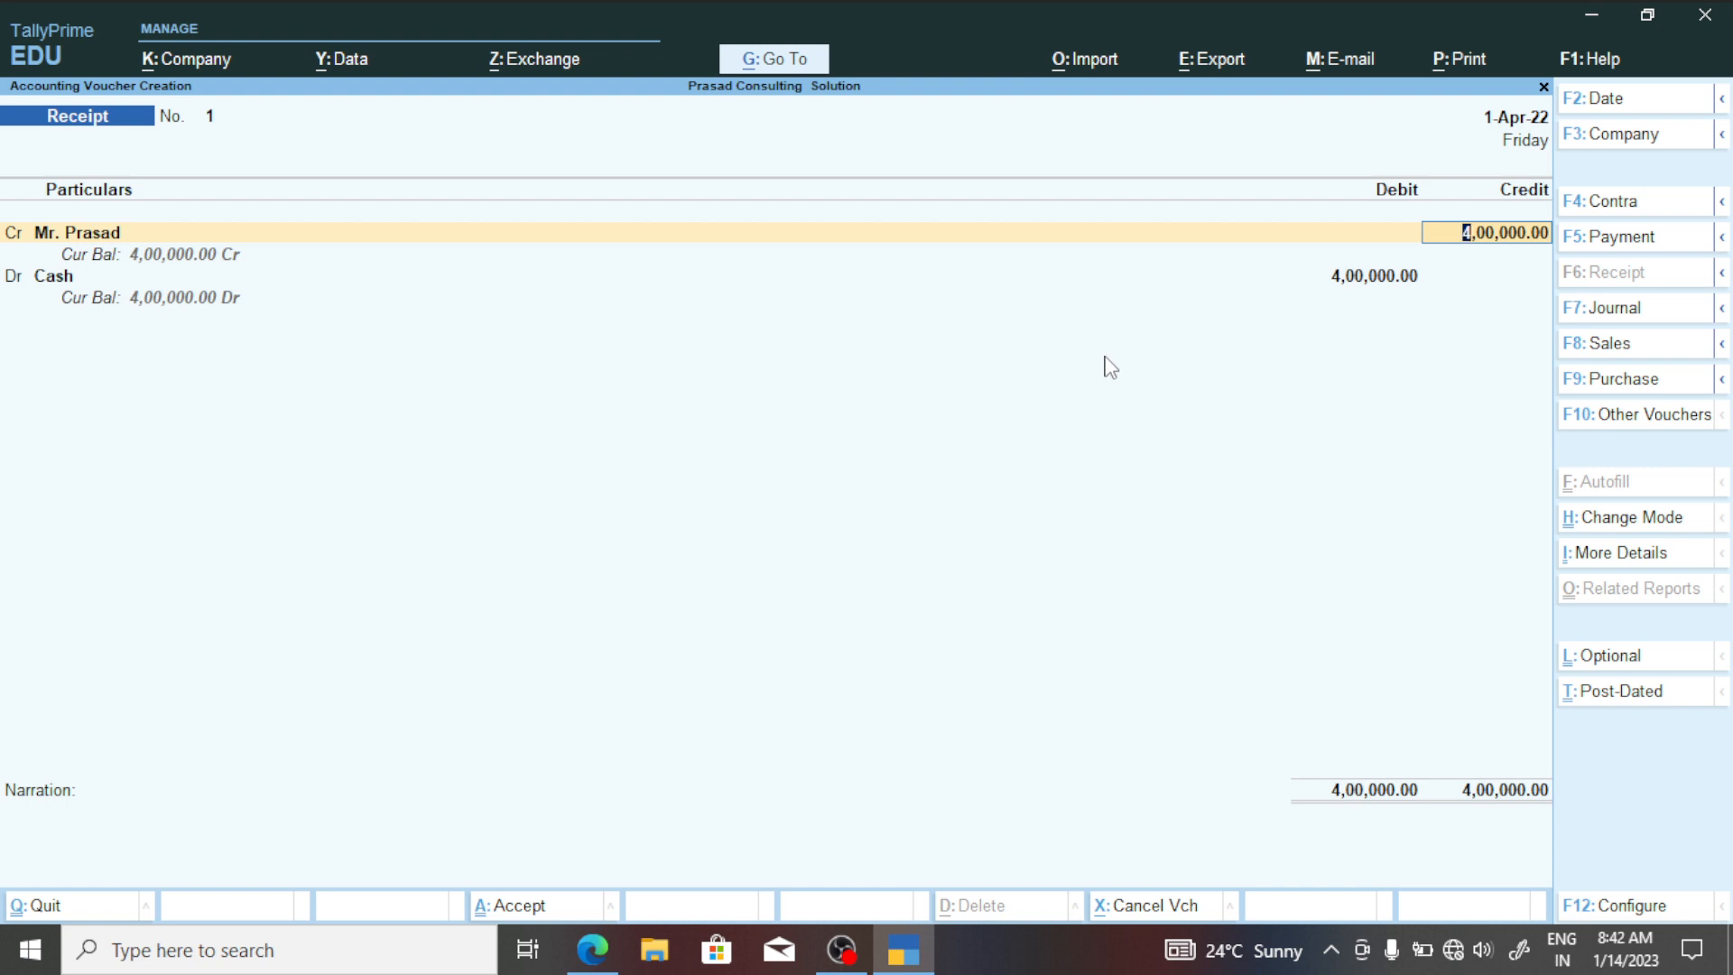
Enter a narration stating that the ledger holder is the owner of the company, and accept the receipt voucher.
key(Return)
key(Return)
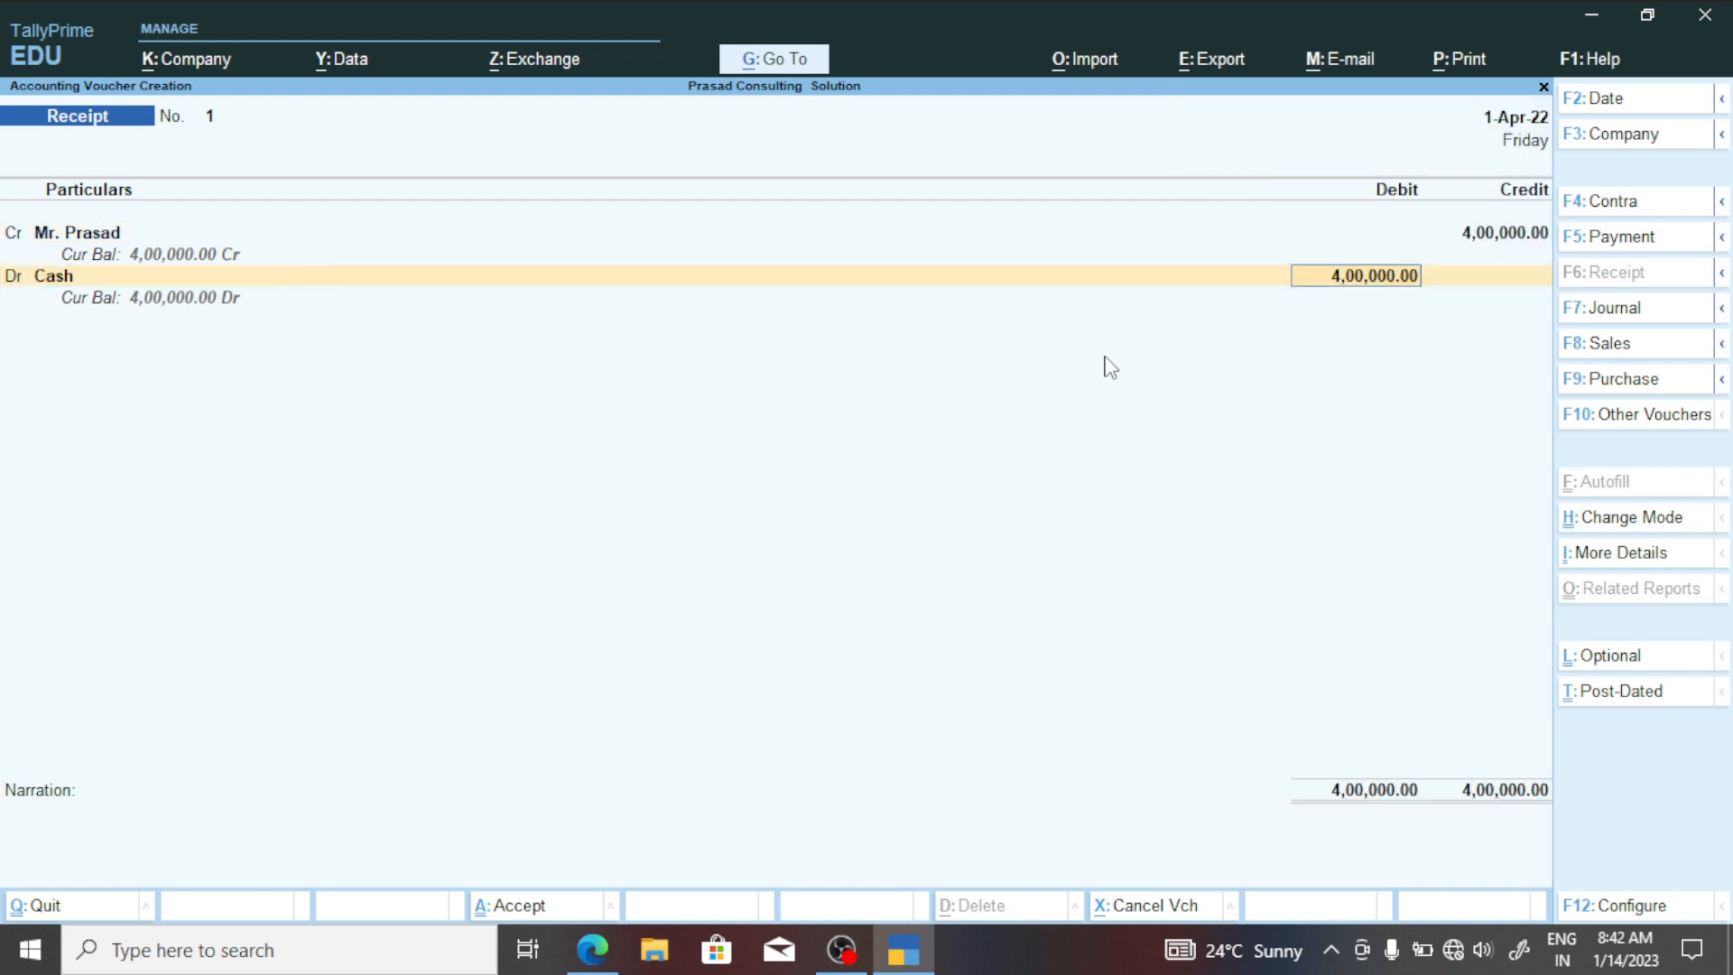
key(Return)
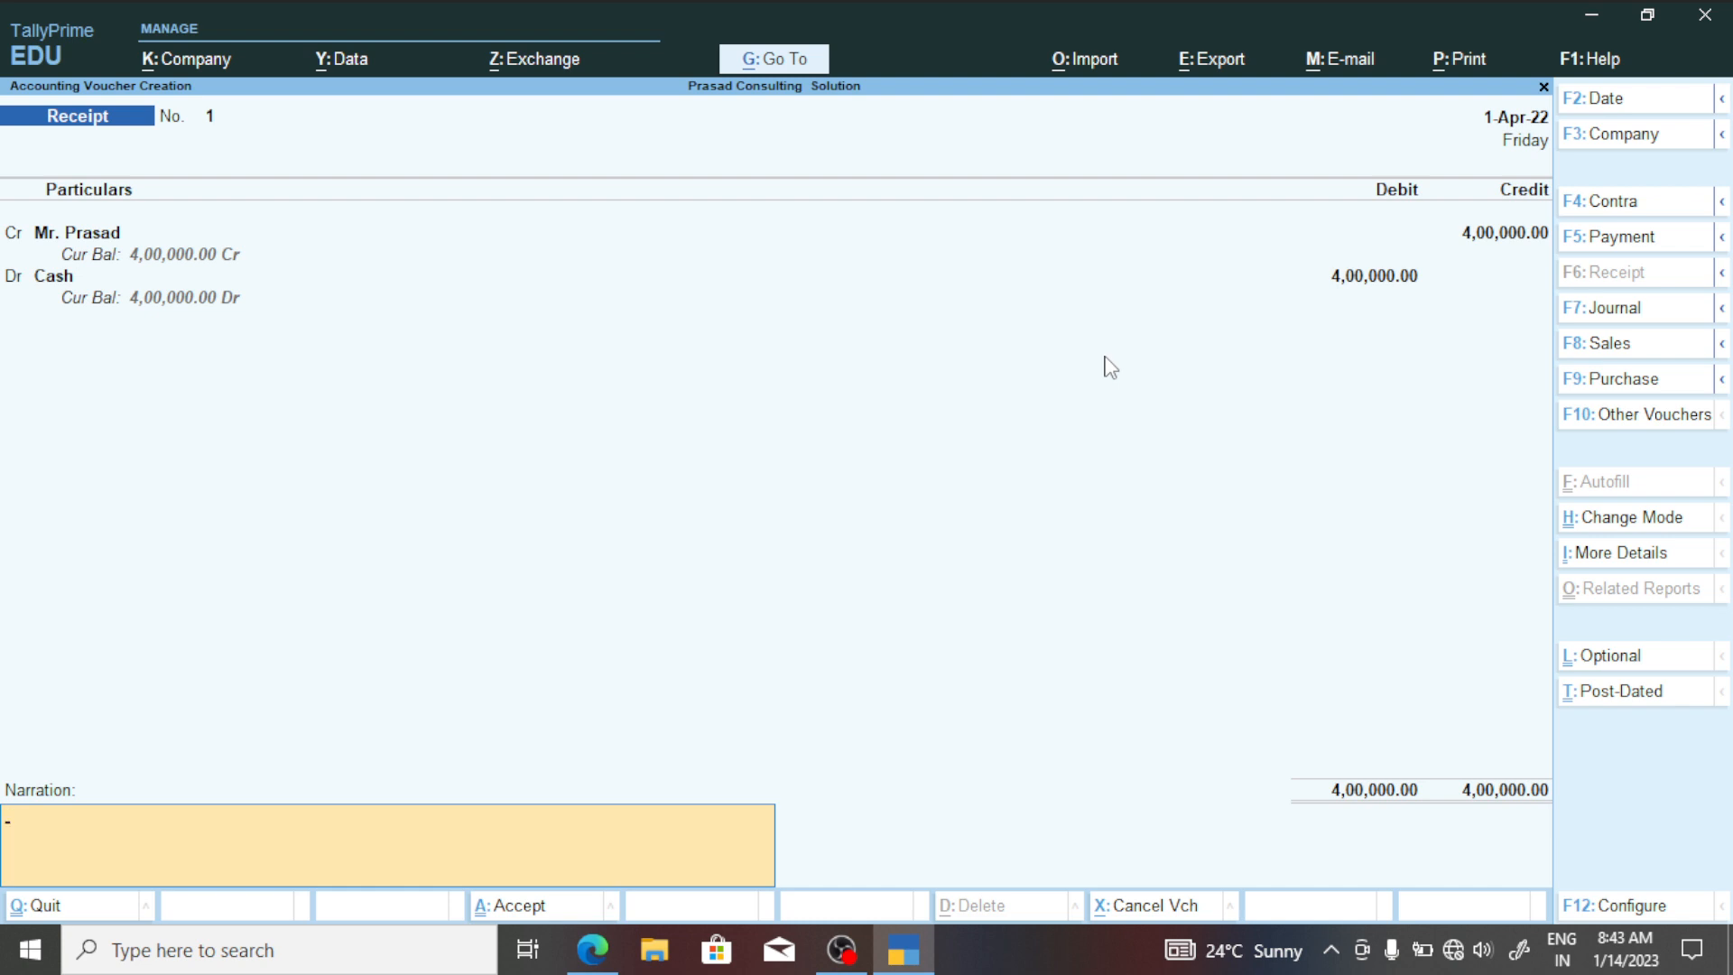
text(MR)
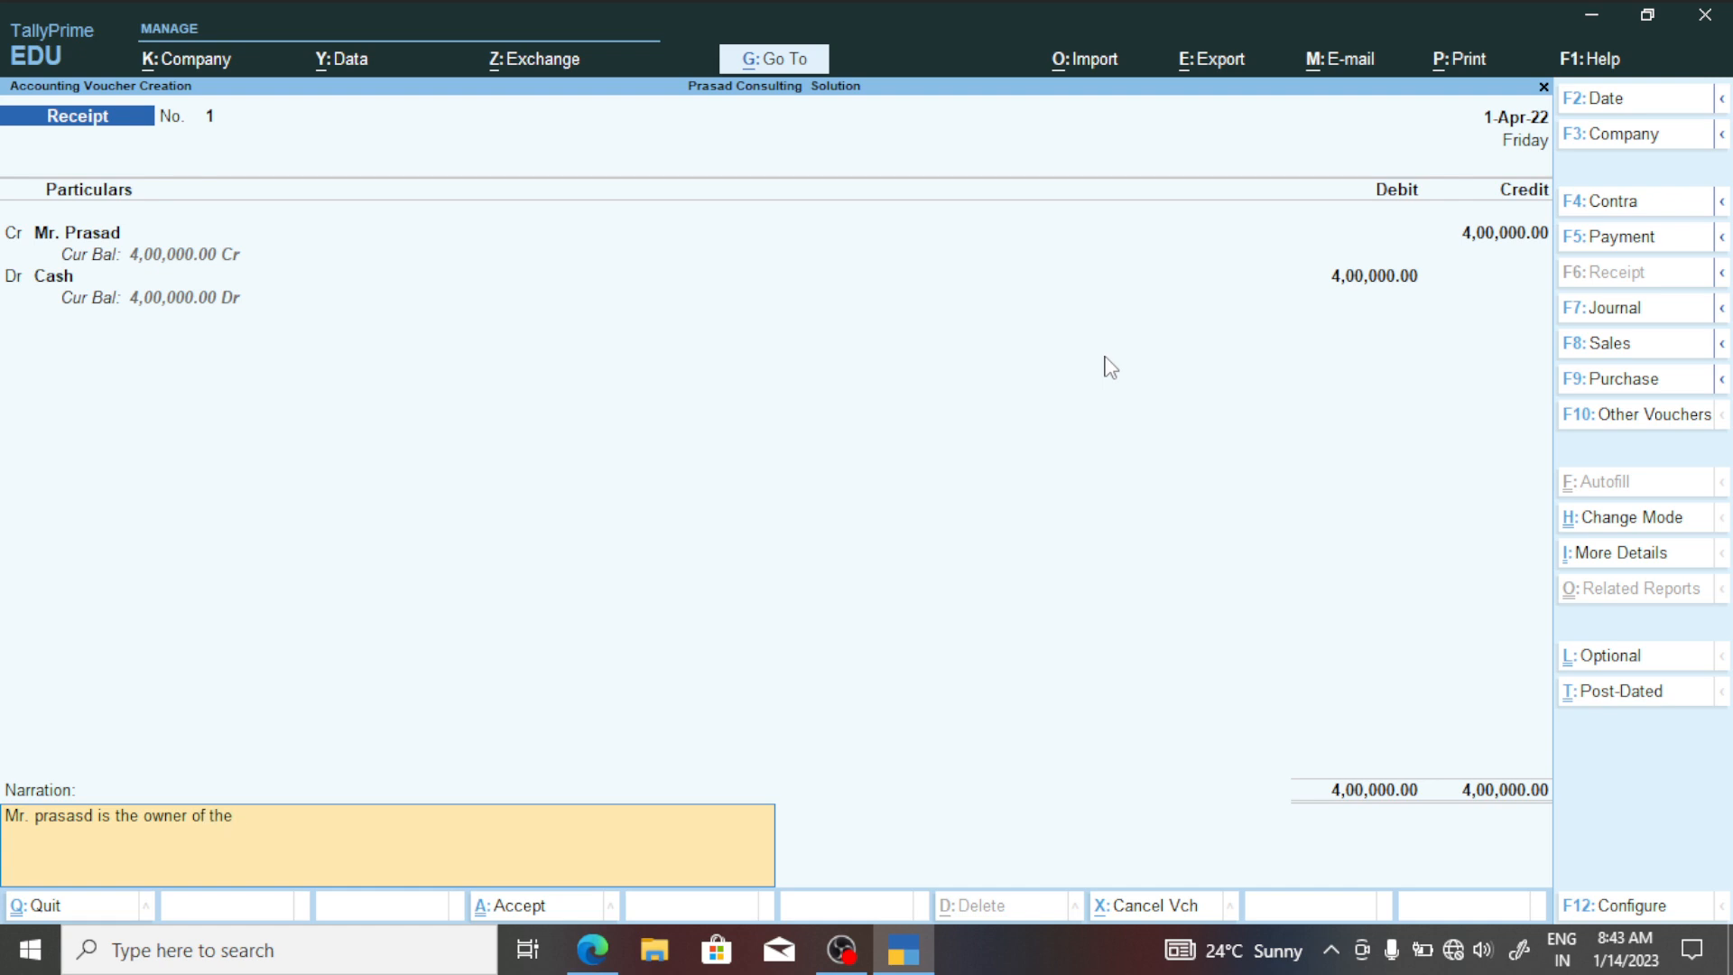
text(company)
key(Return)
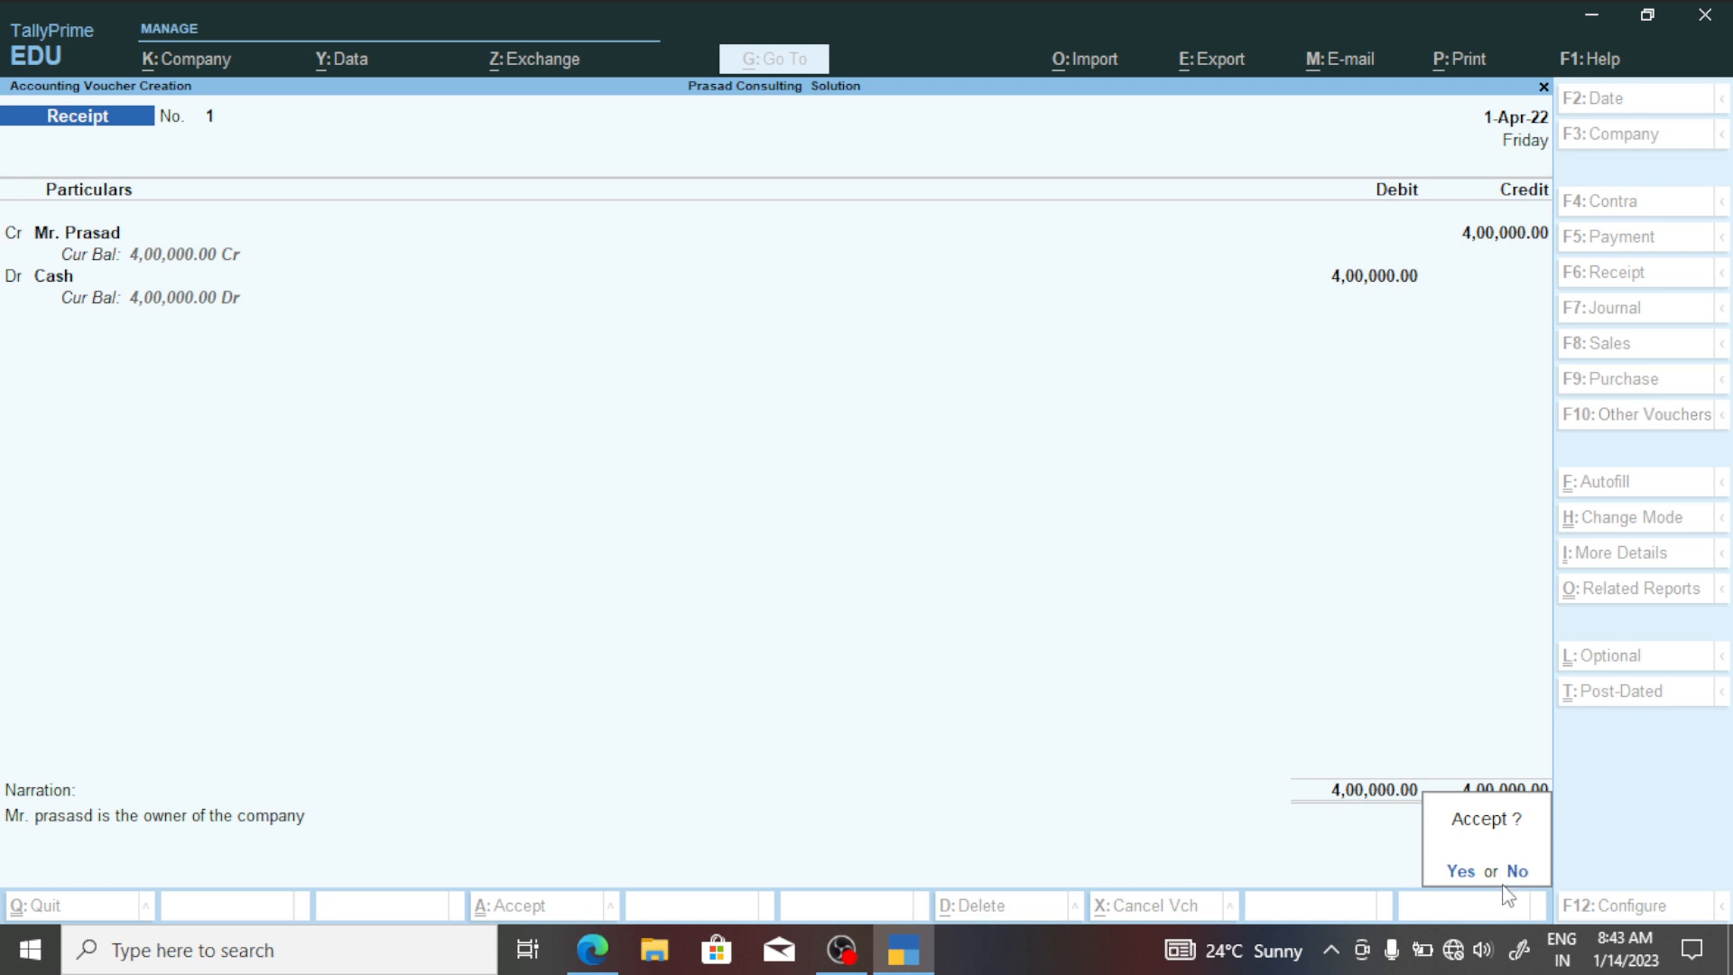
key(Return)
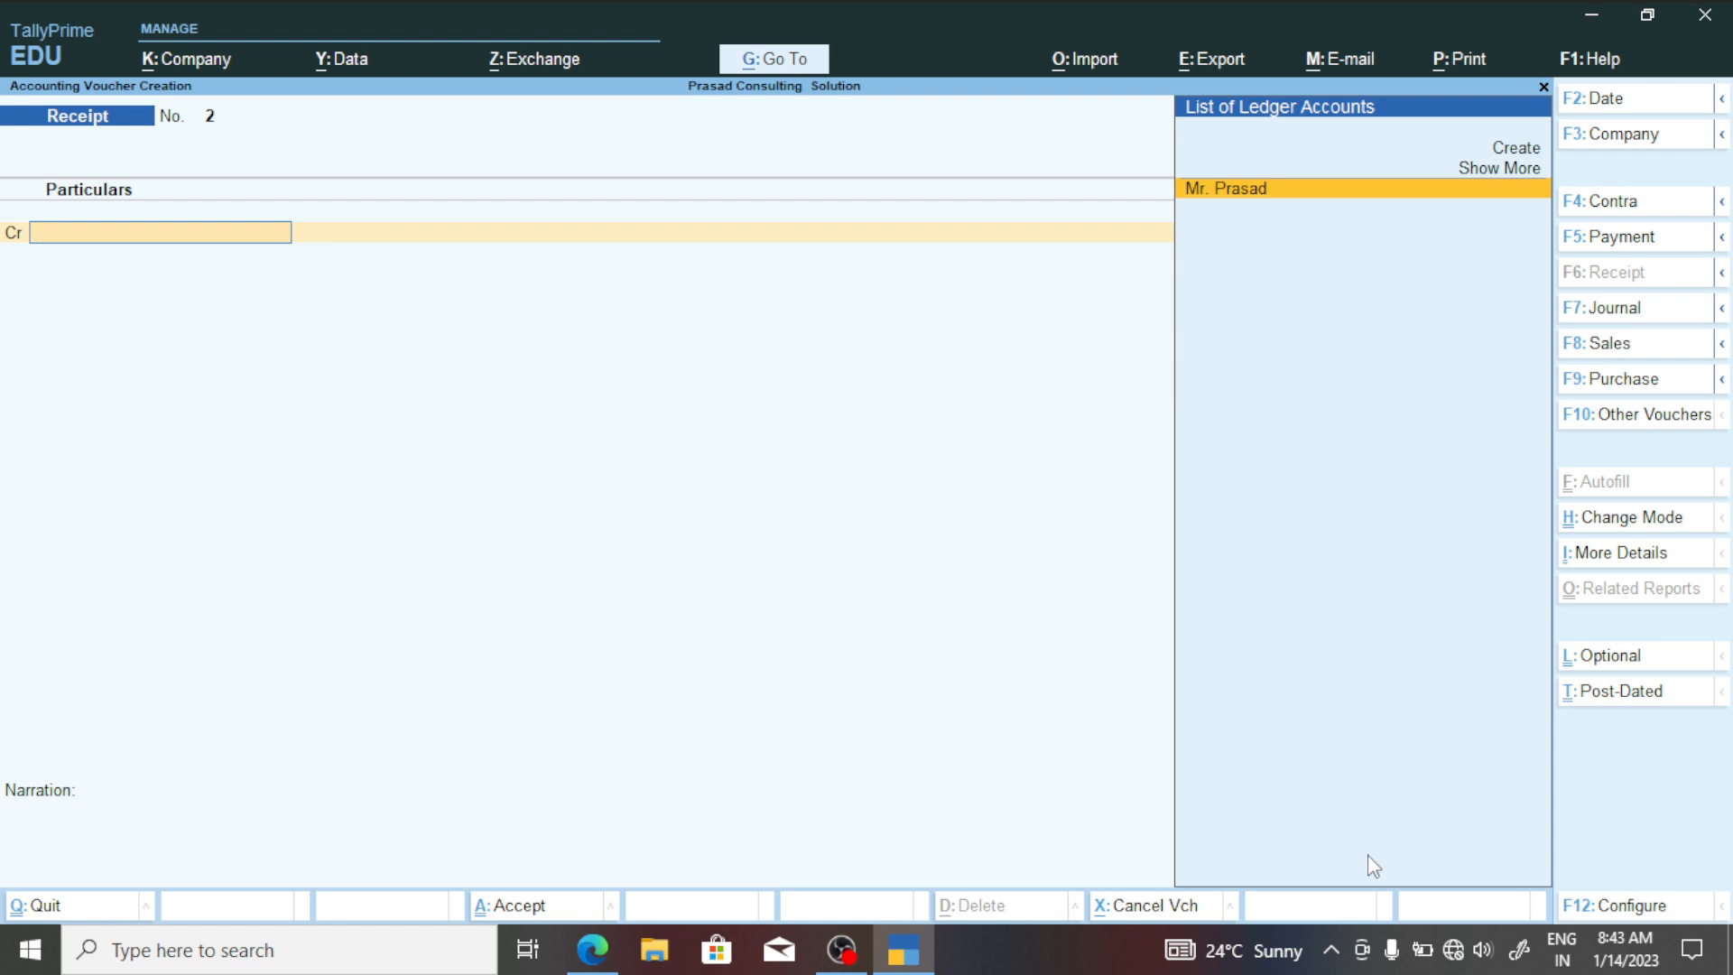
Check question 2's ledger, group and voucher type in the PDF notes in Edge, and change the new voucher to Payment in TallyPrime.
key(alt)
key(alt+Tab)
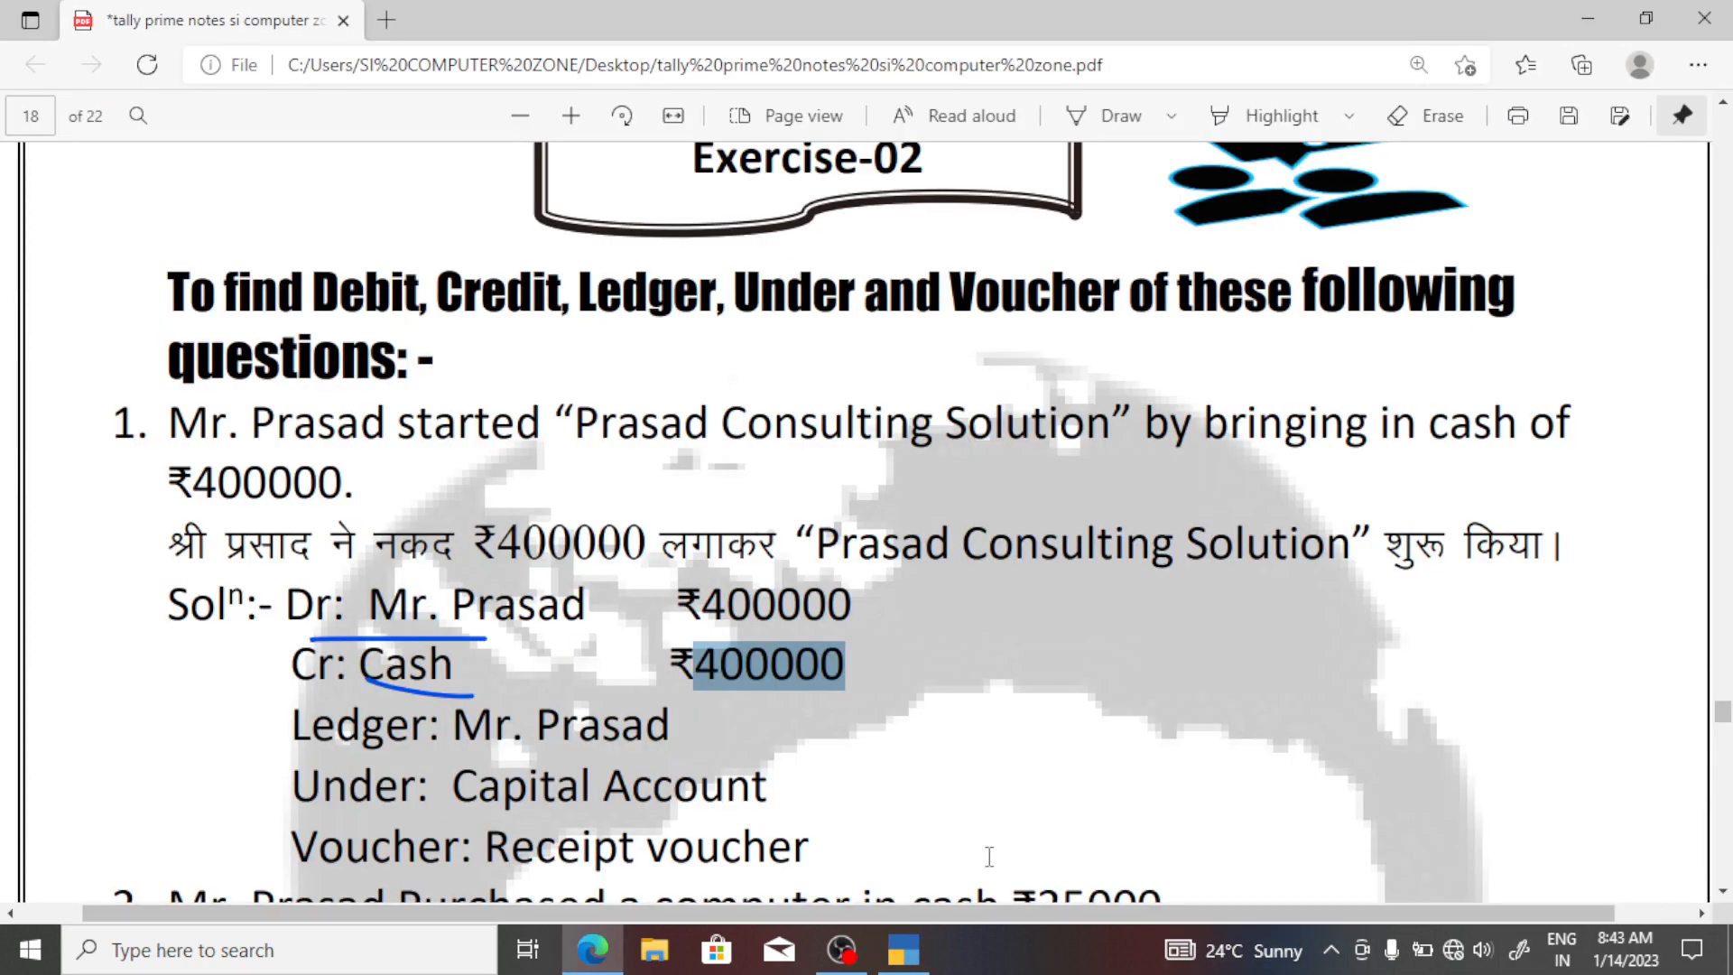
scroll(909, 814, down, 1)
scroll(908, 814, down, 3)
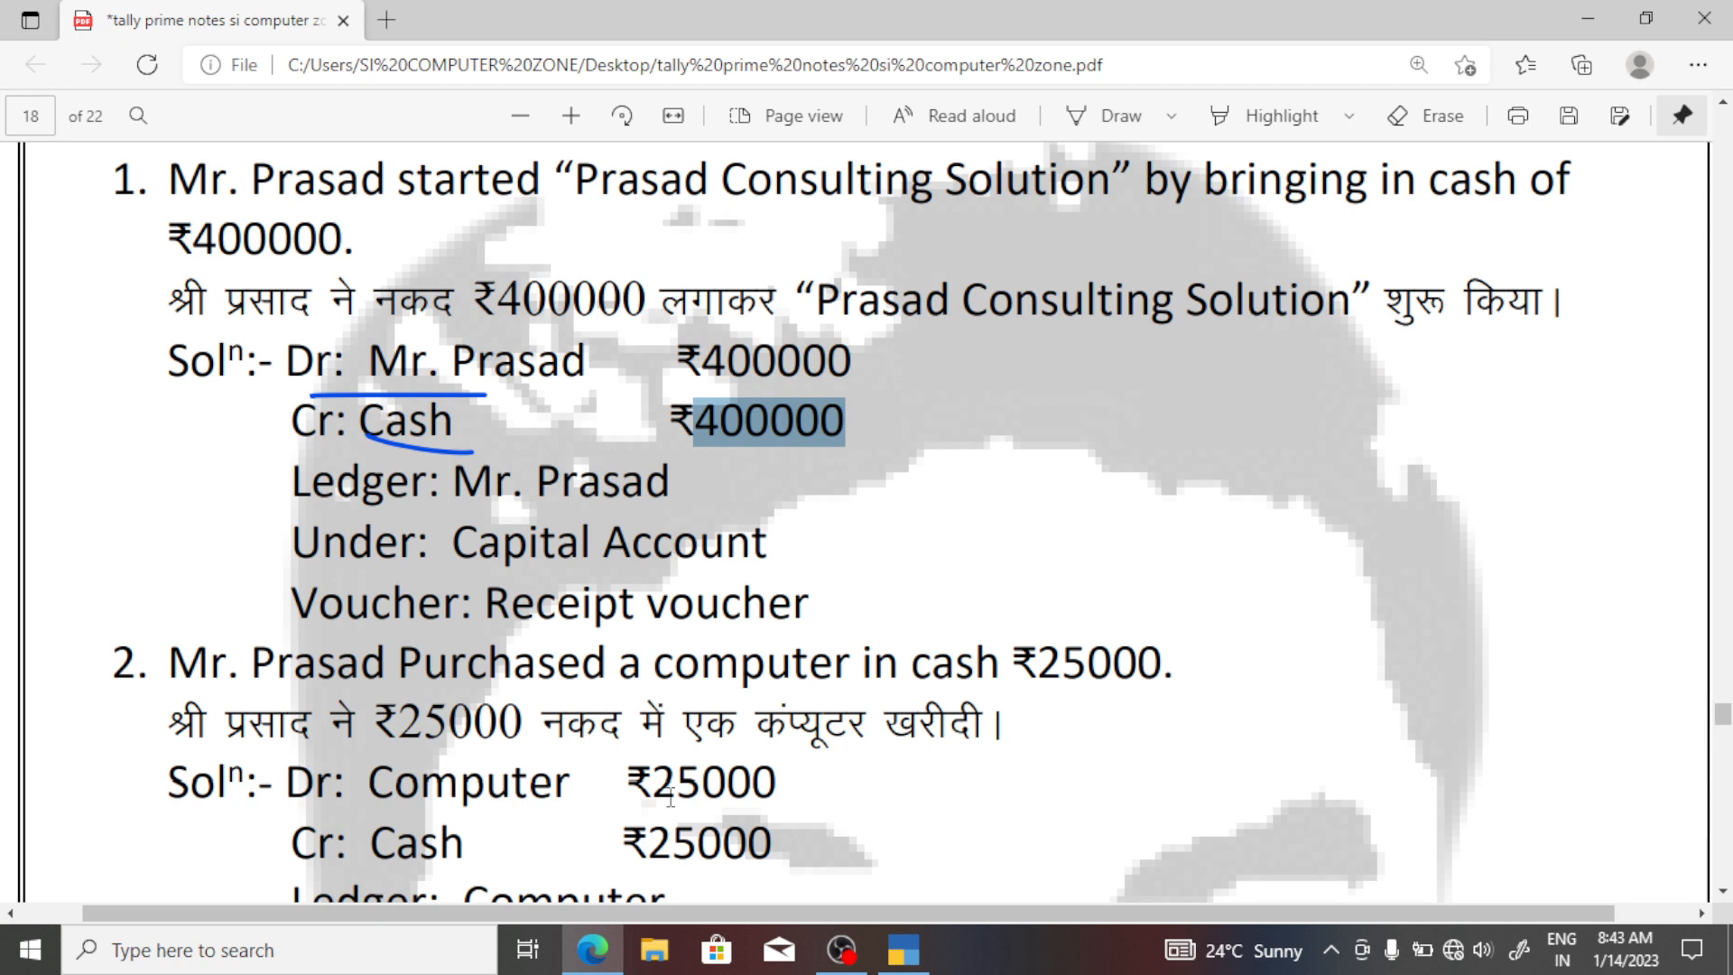
scroll(673, 826, down, 2)
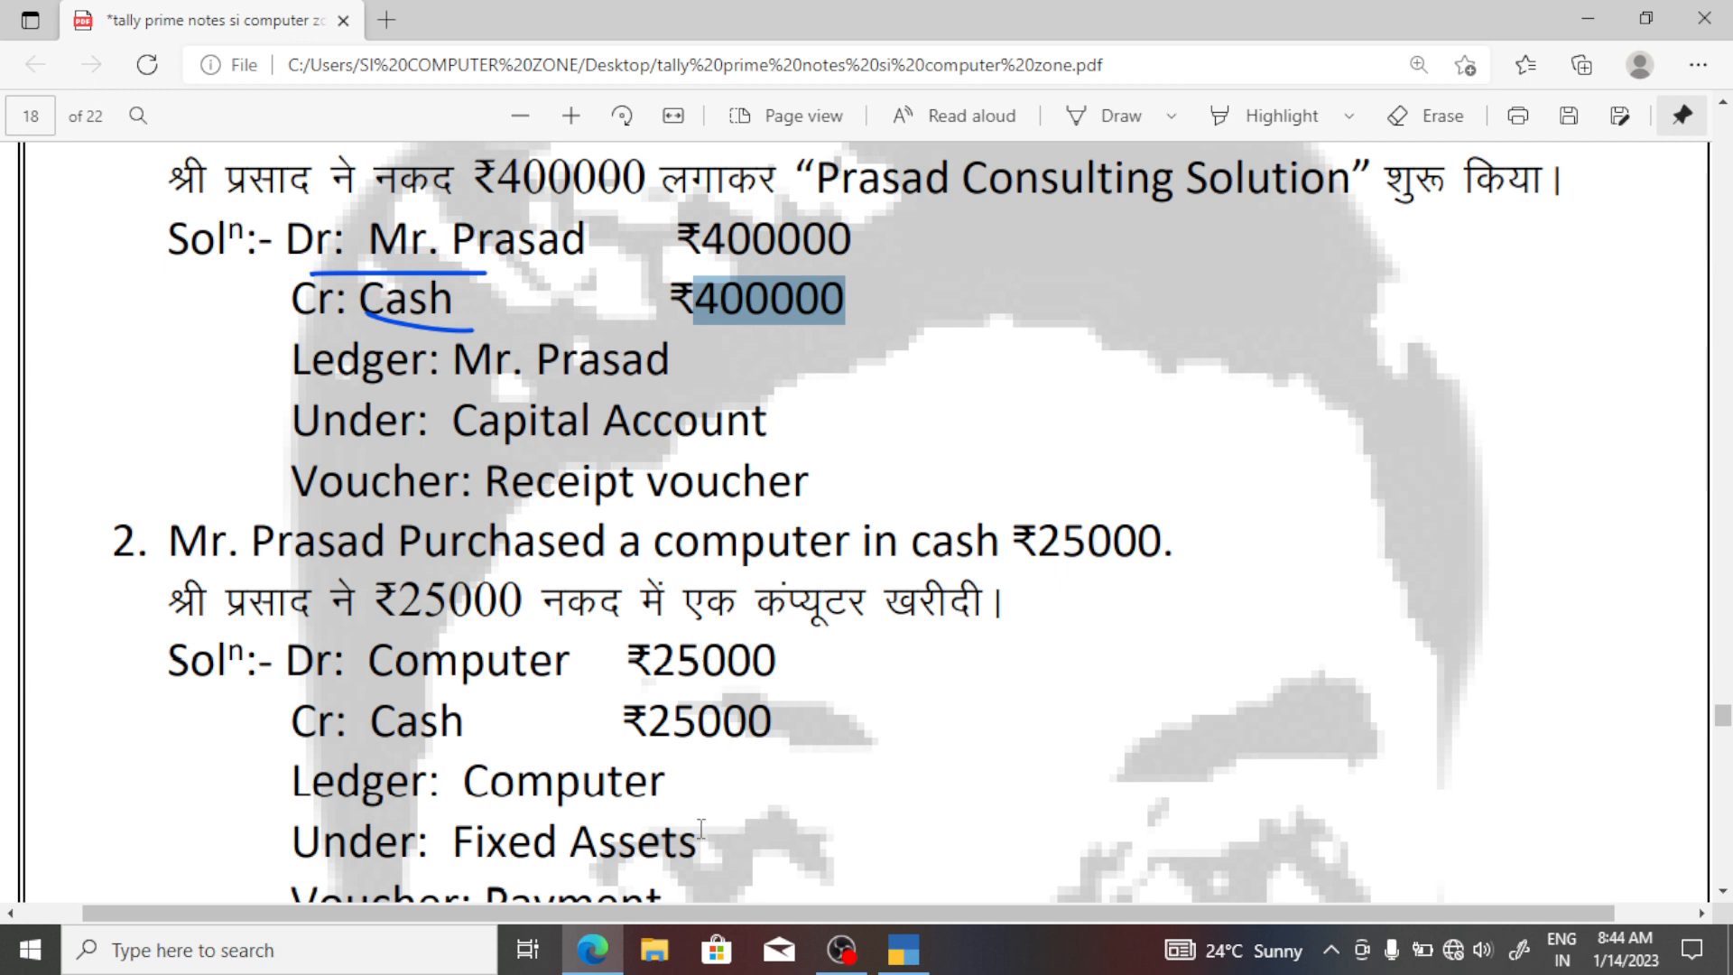
scroll(667, 848, down, 1)
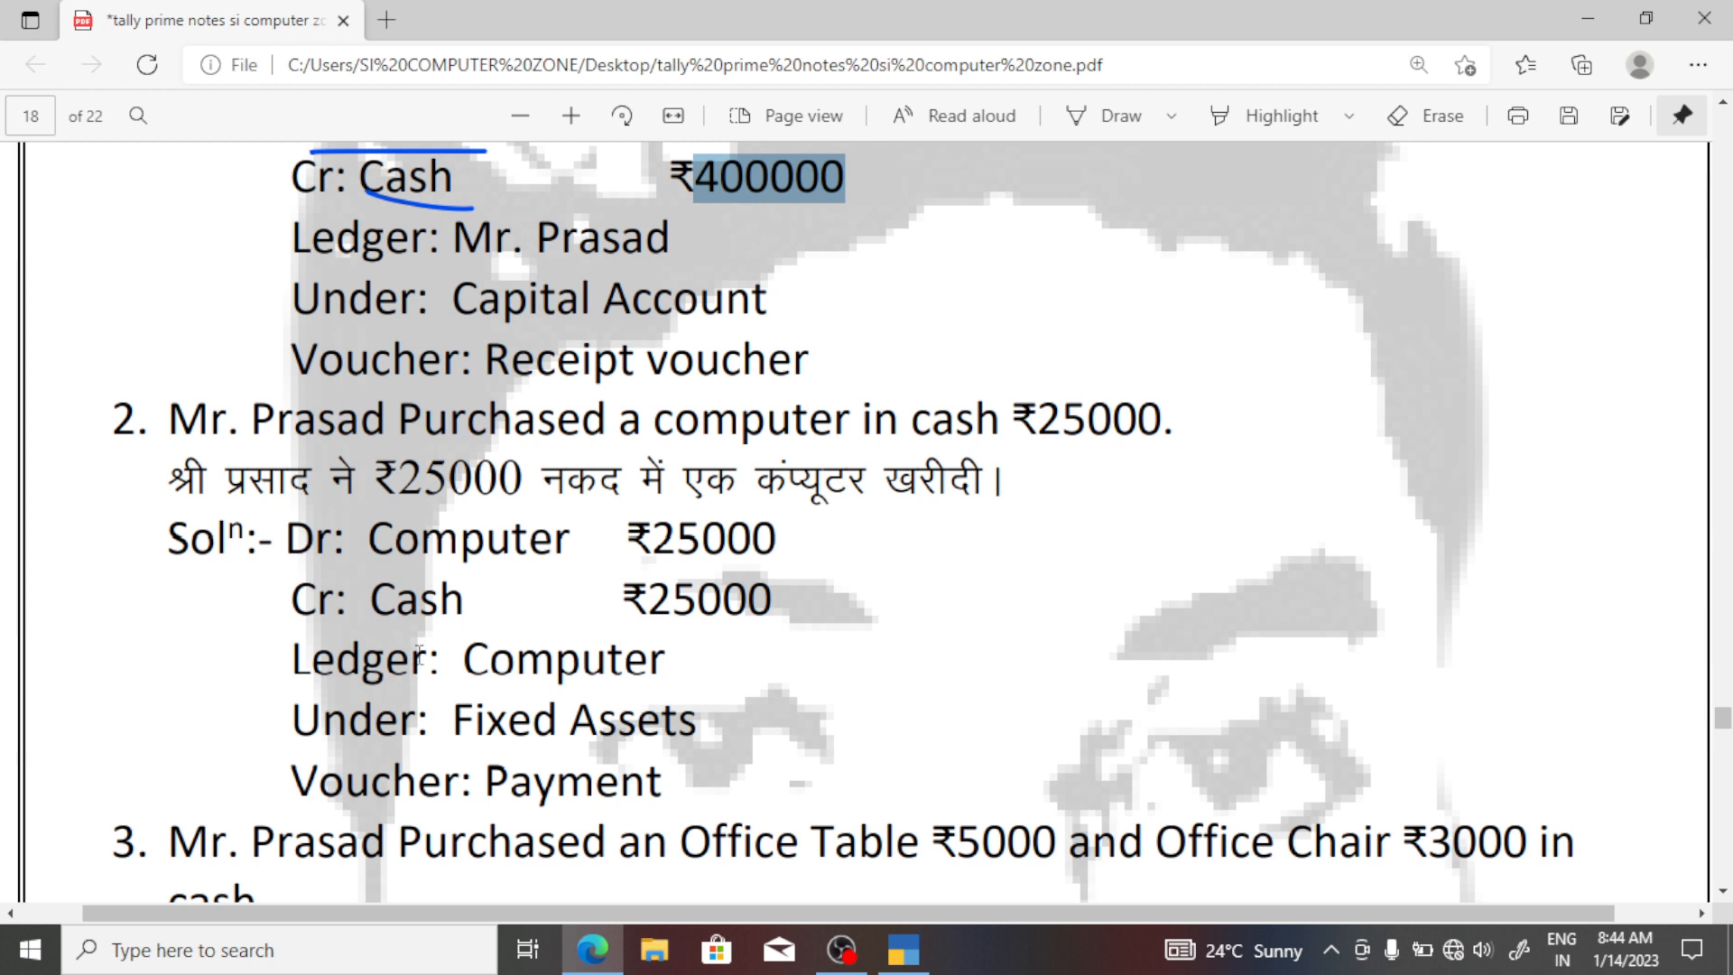
drag(456, 656, 706, 666)
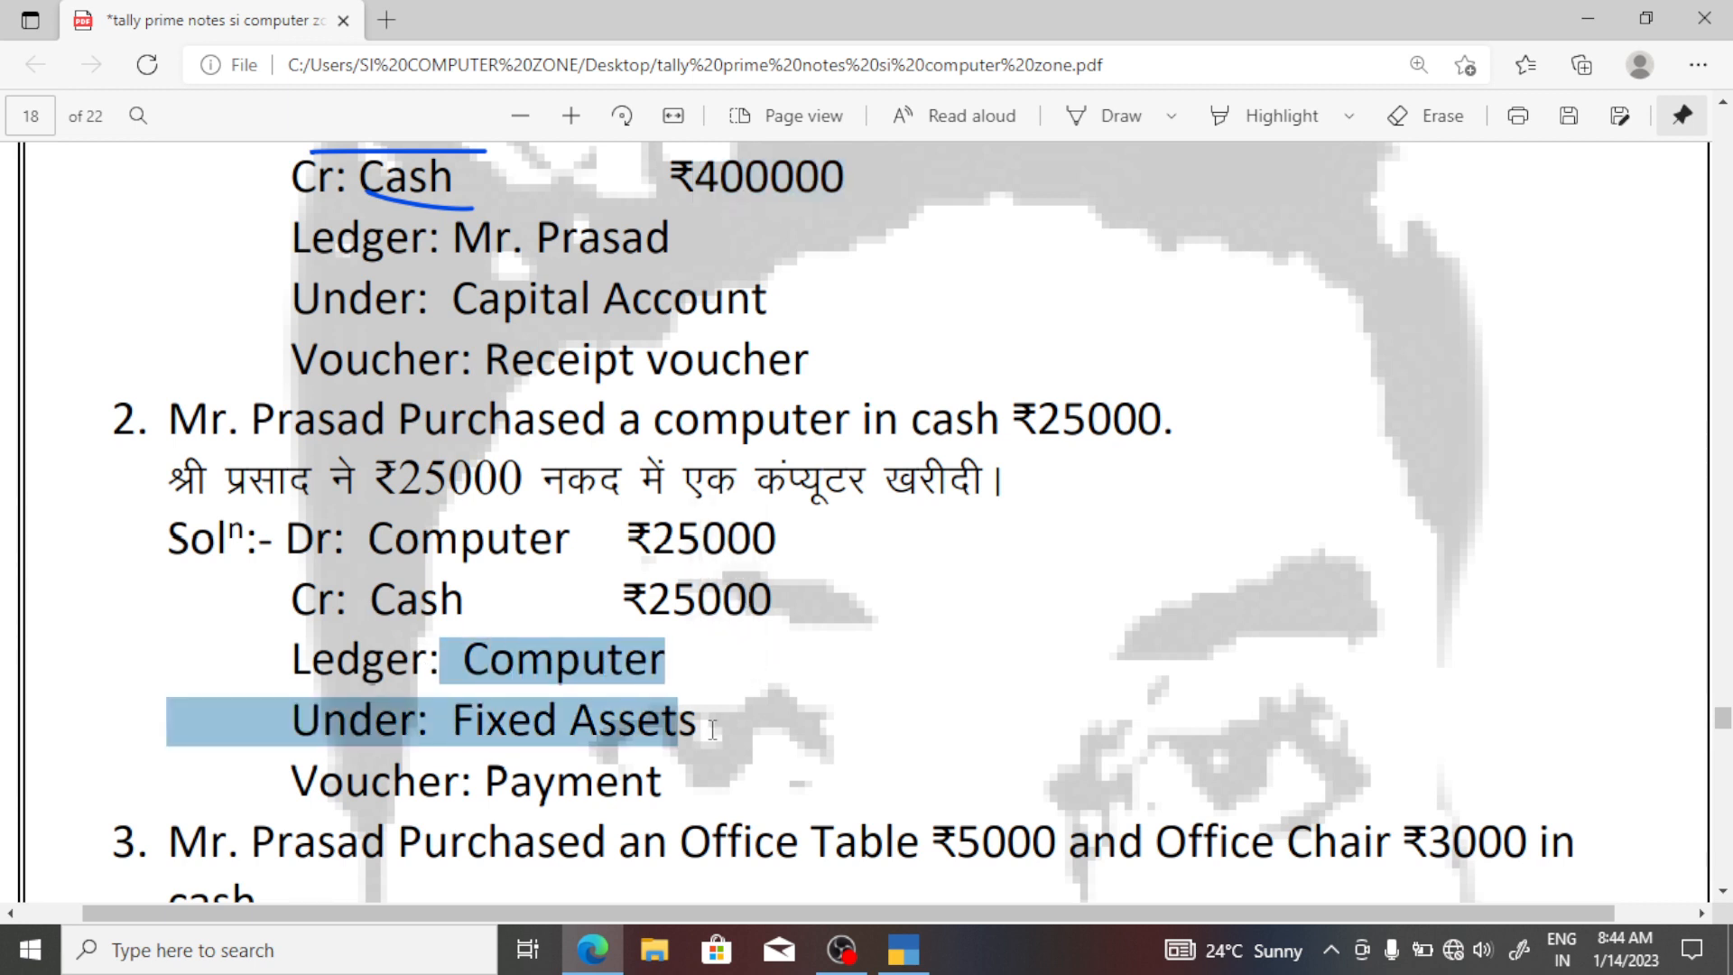
drag(709, 726, 460, 733)
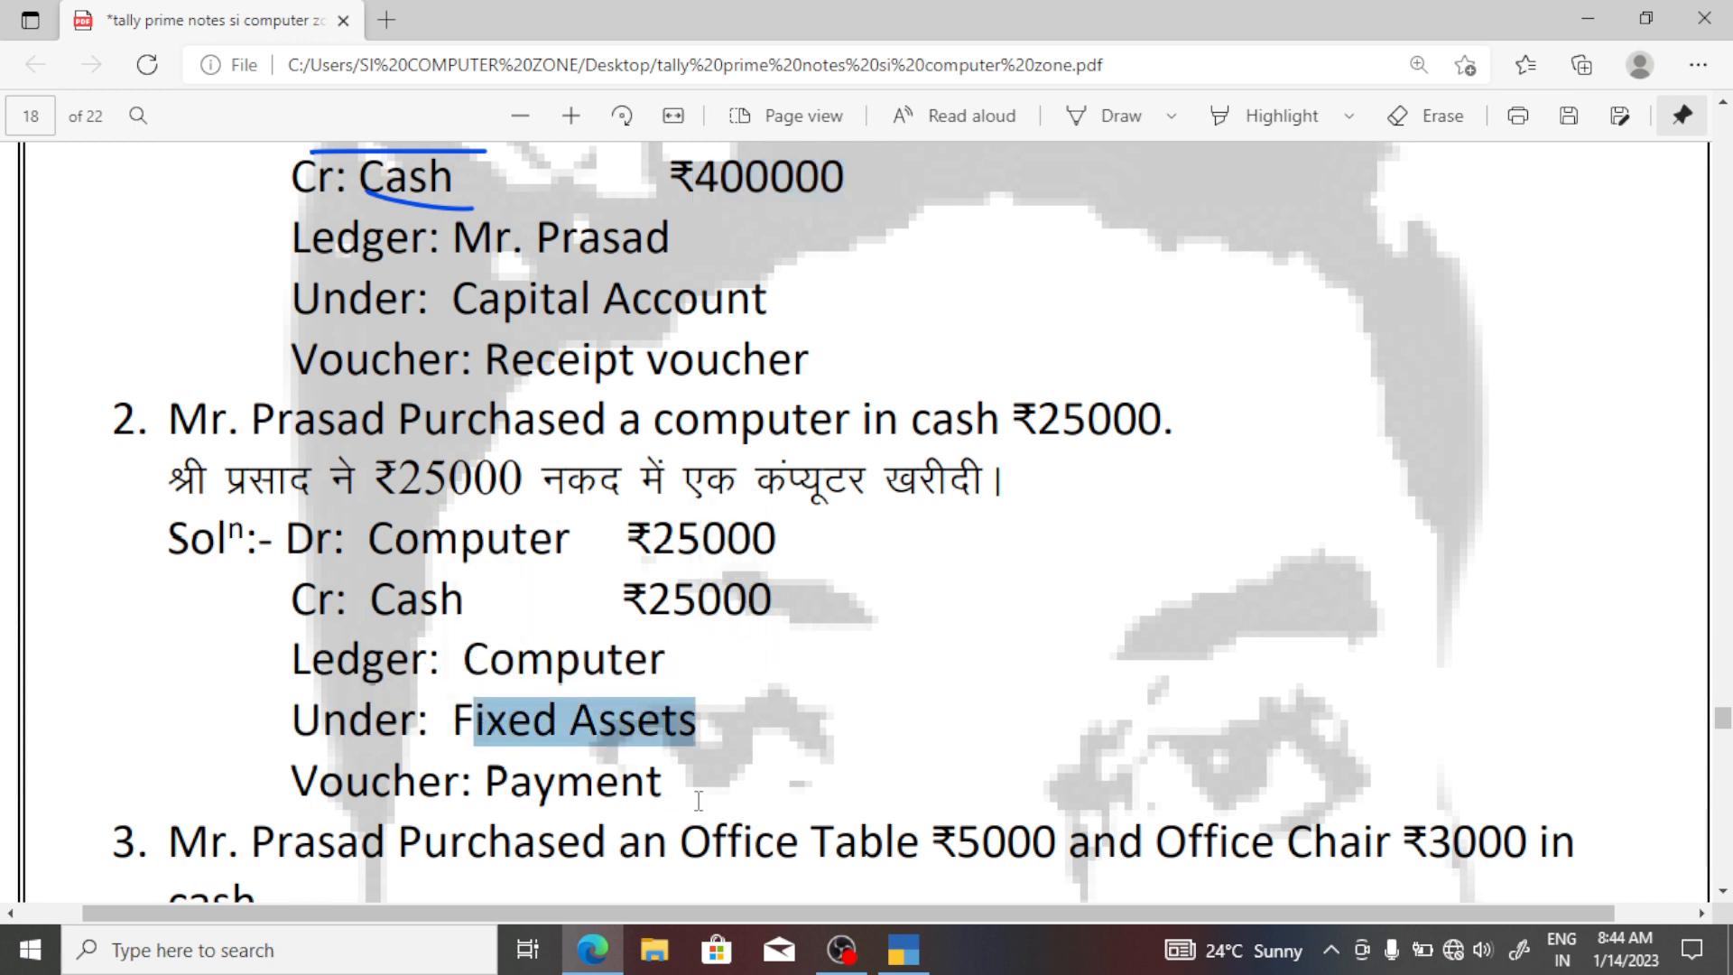
drag(728, 844, 530, 795)
key(alt+Tab)
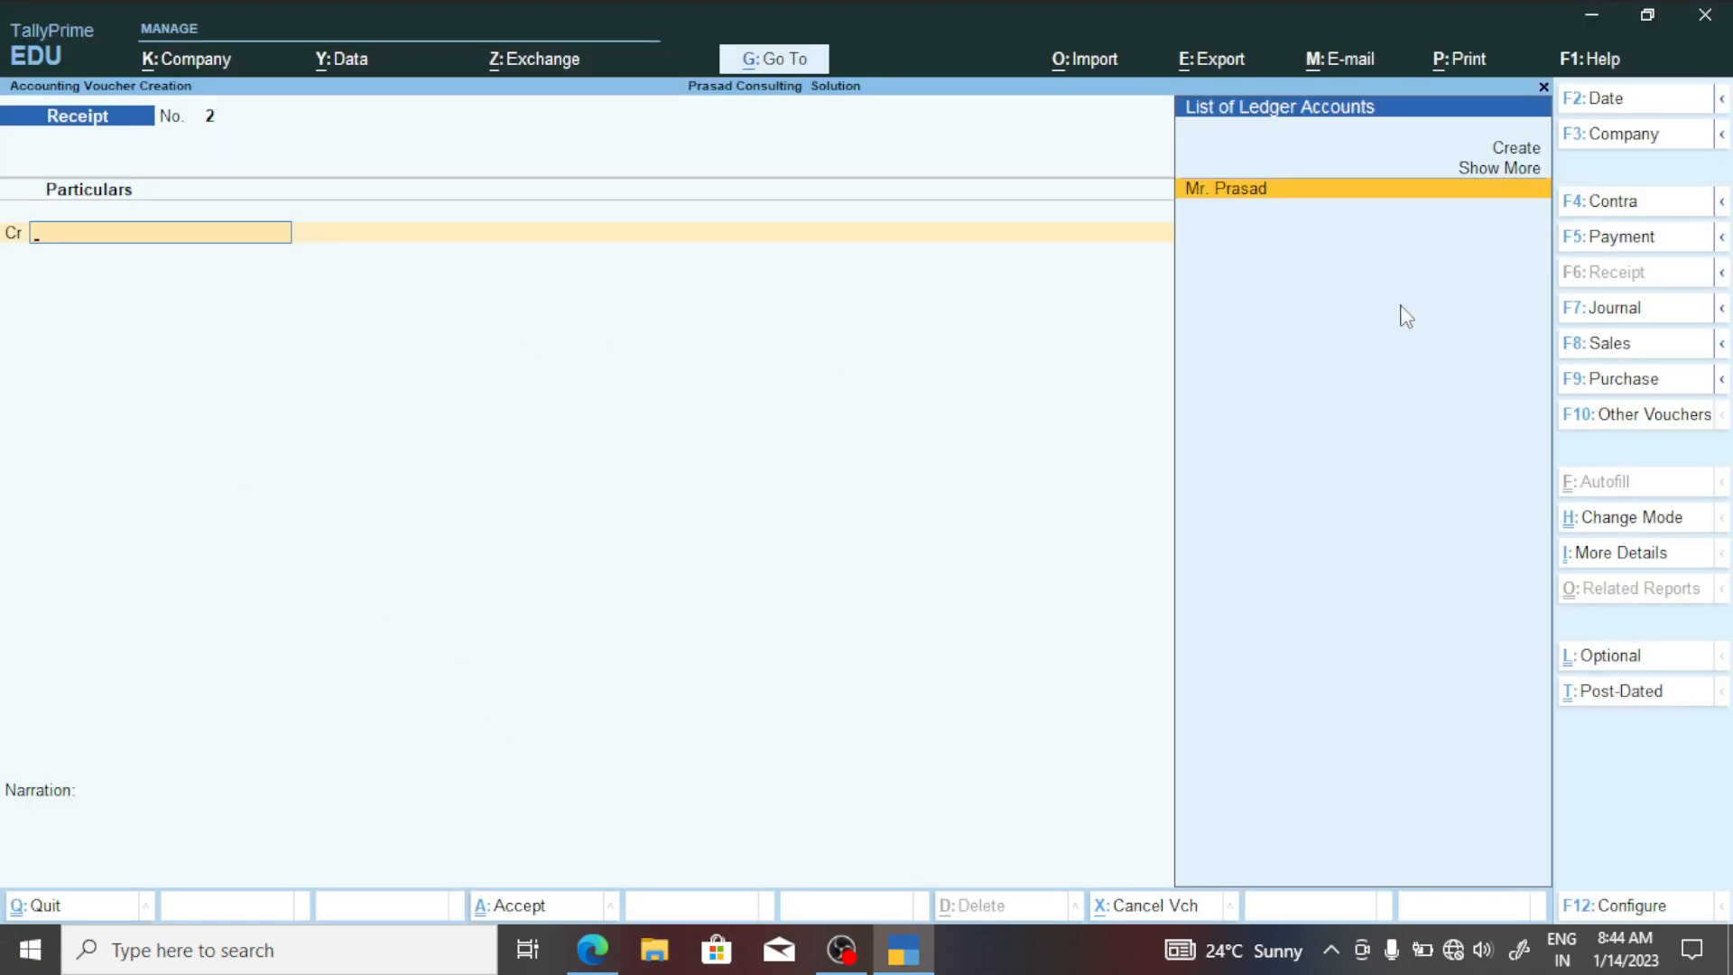
click(1622, 242)
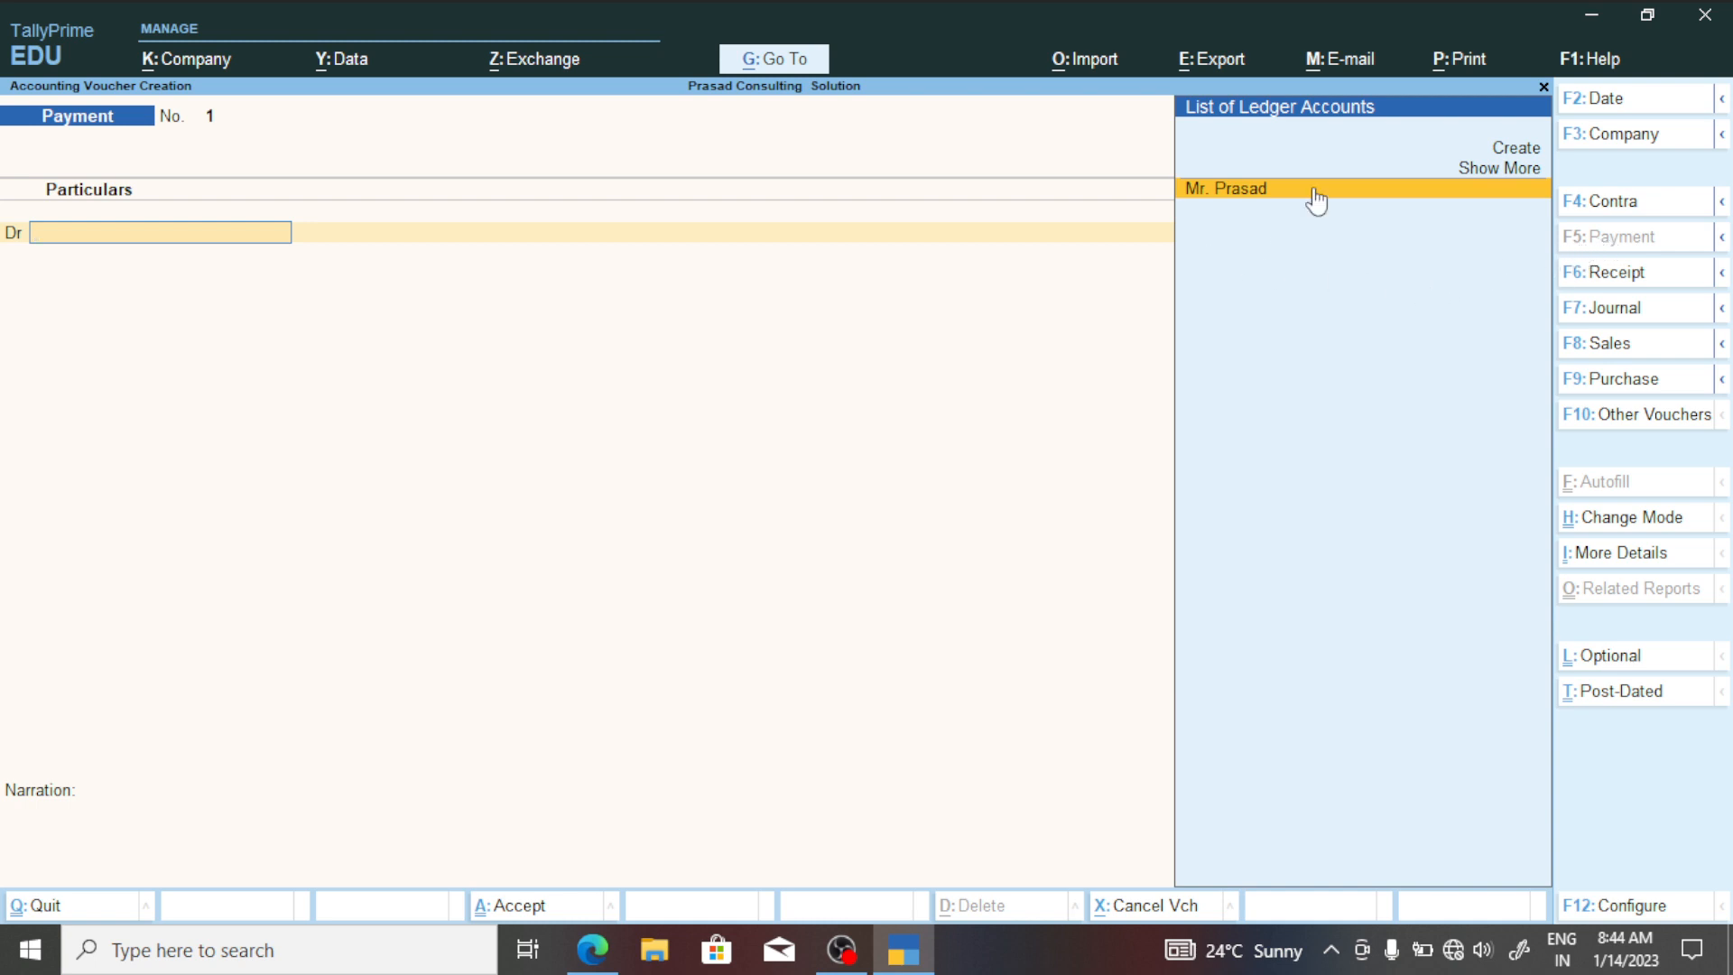
Start a new ledger from the debit line, check its name in the PDF notes in Edge, and name it Computer in TallyPrime.
click(1498, 148)
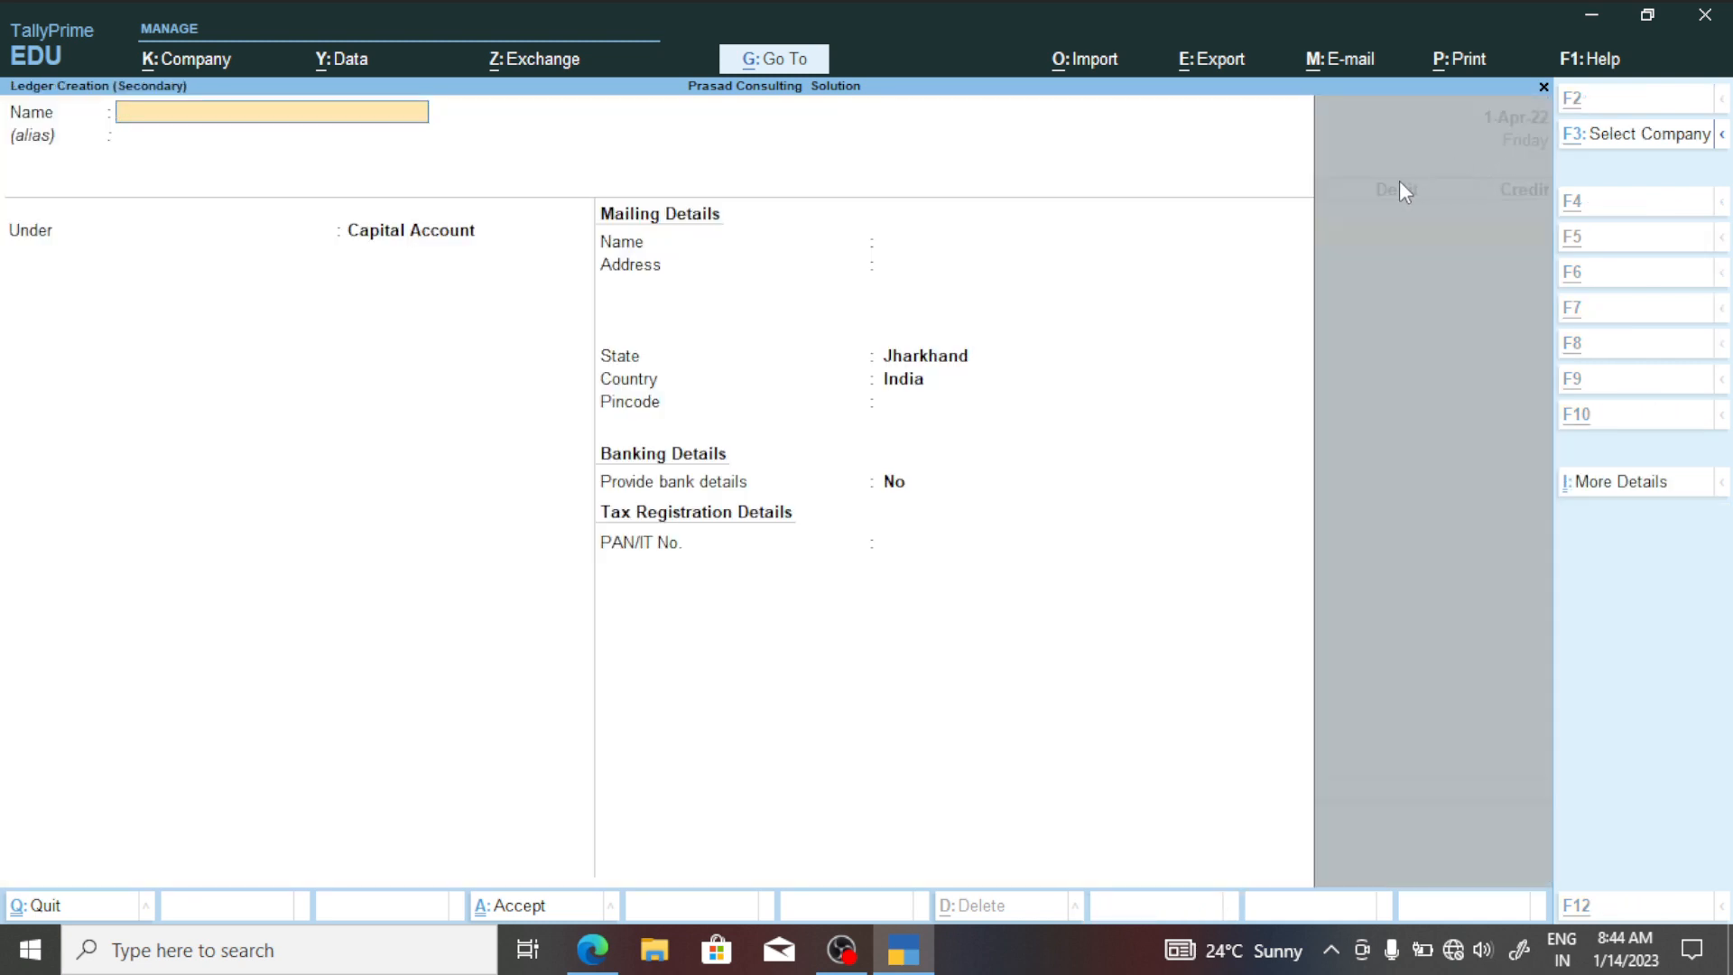
key(alt+Tab)
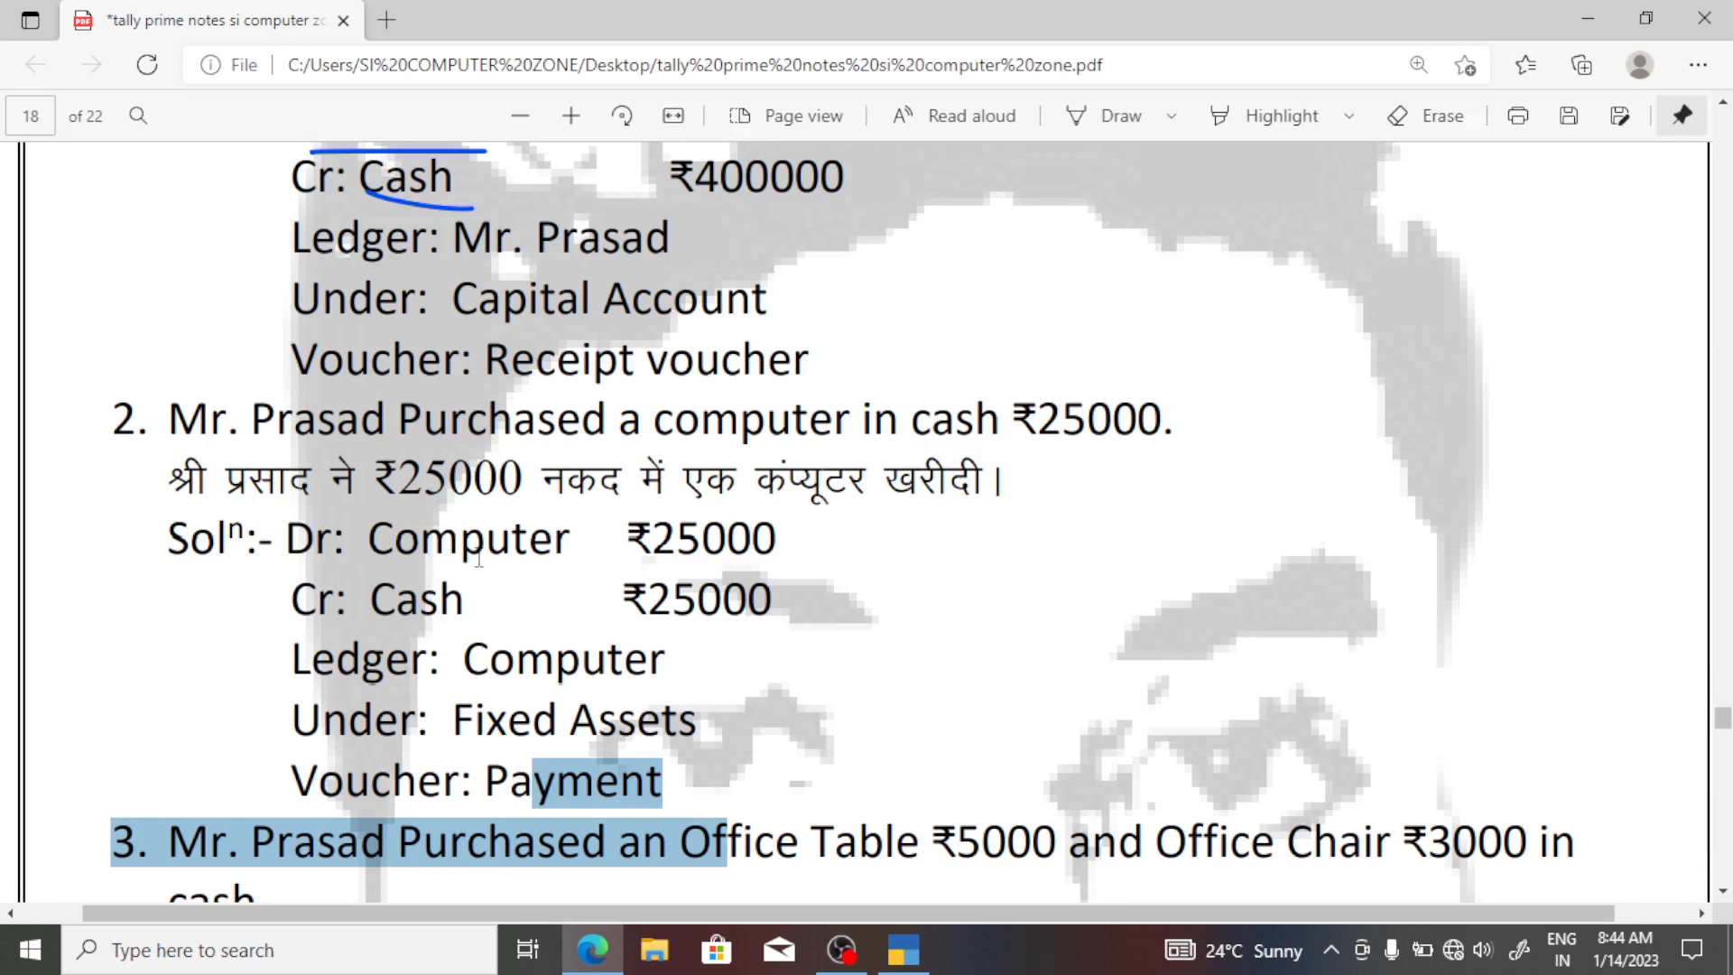
drag(582, 541, 572, 542)
drag(408, 528, 365, 528)
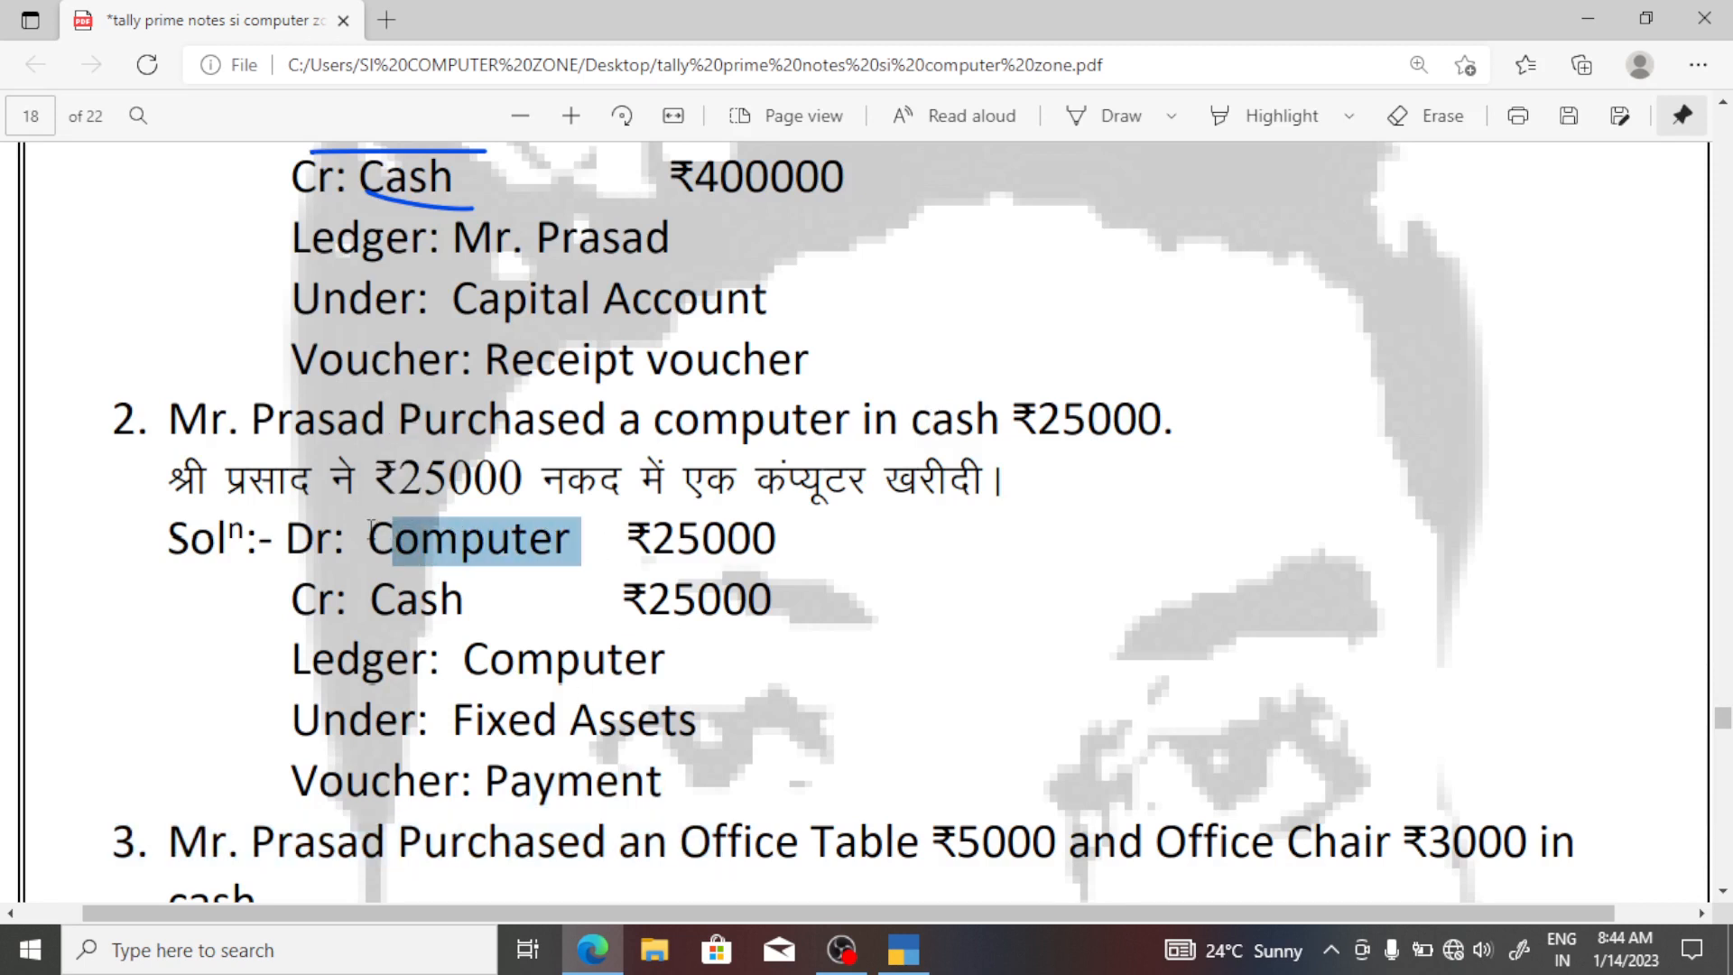
key(alt+Tab)
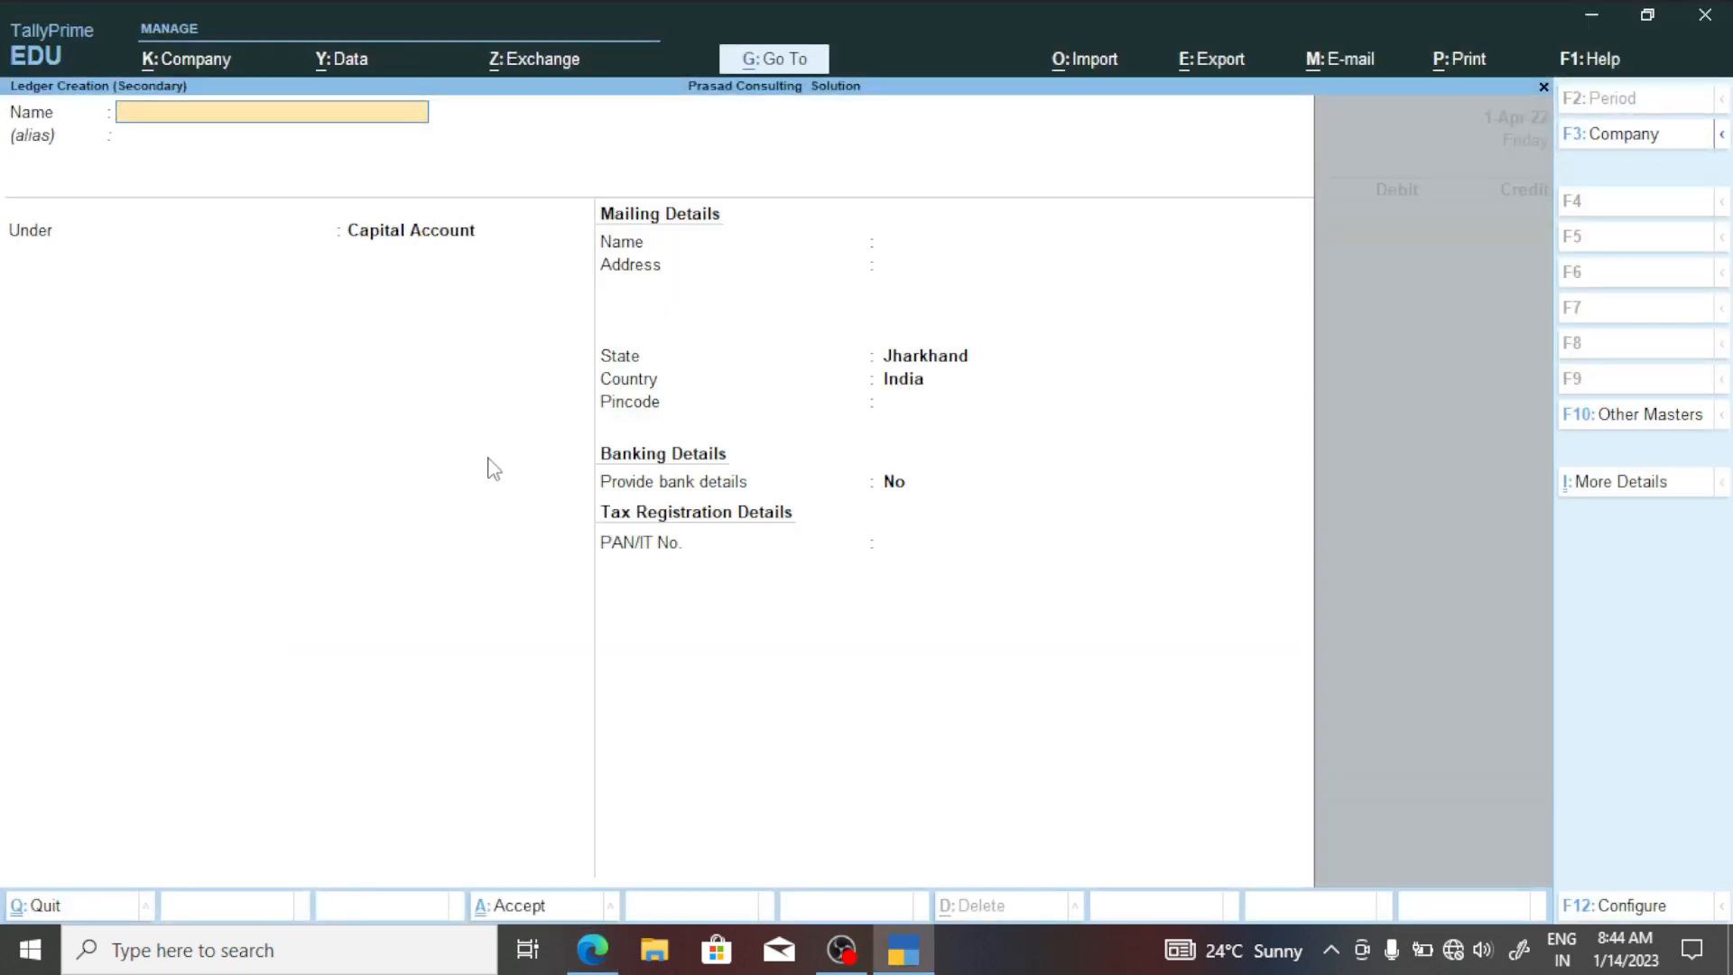
text(Computer)
key(Return)
key(Return)
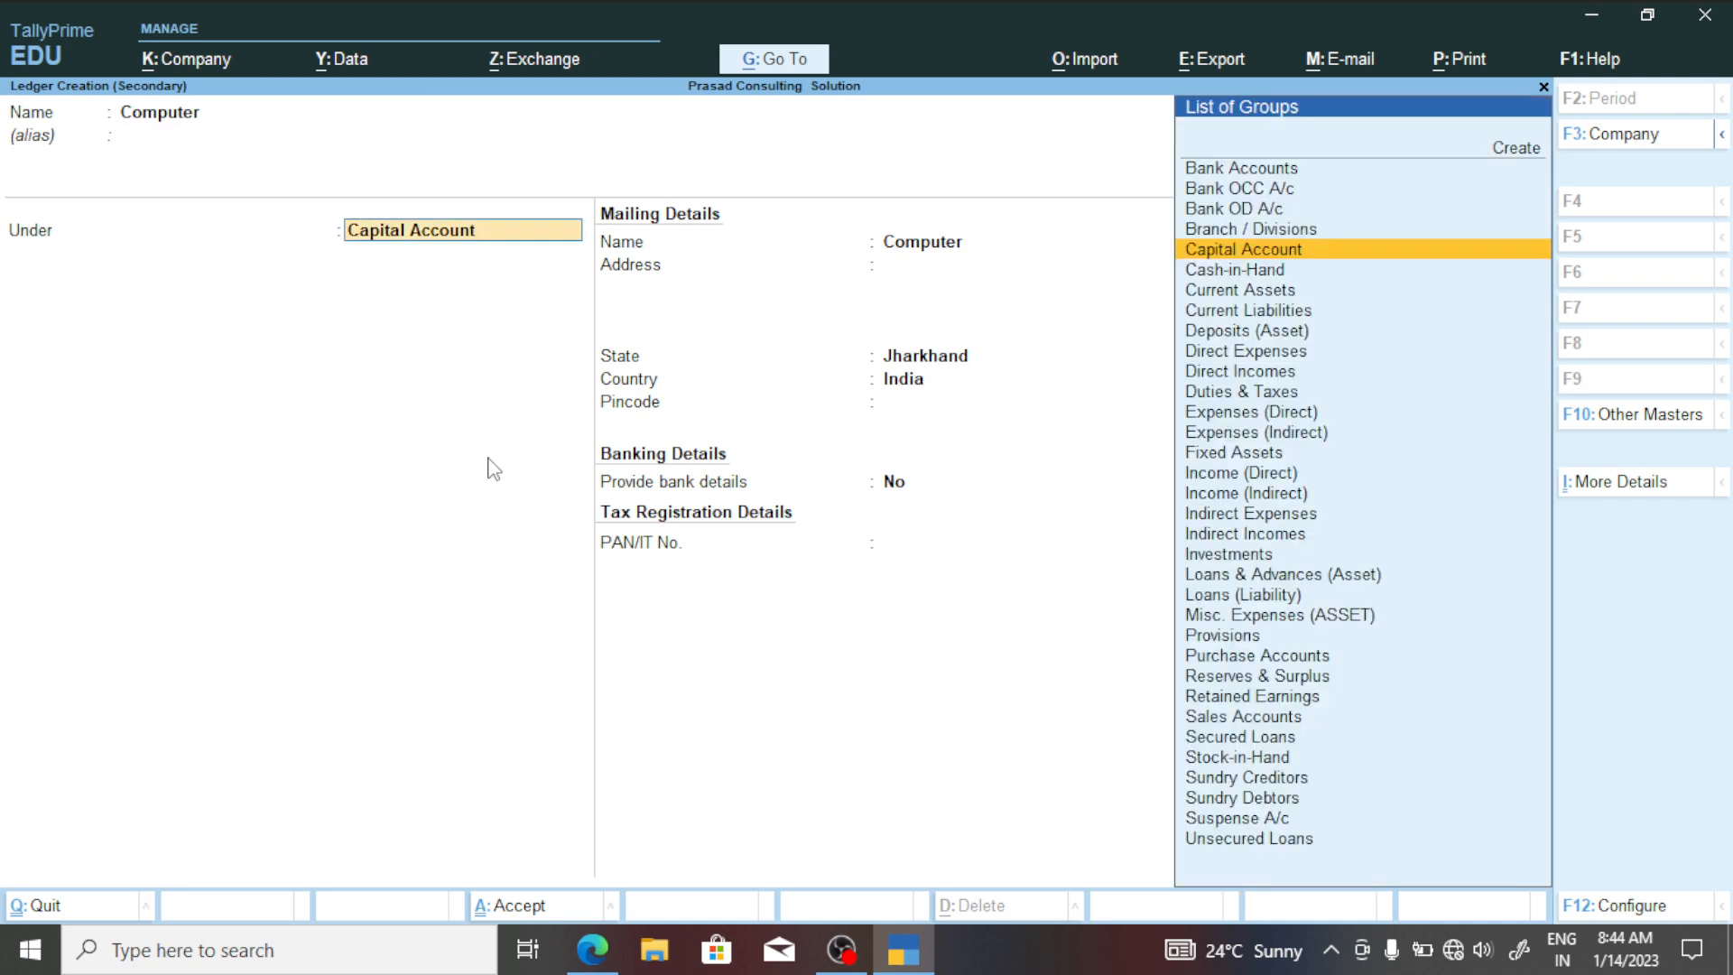
Place the Computer ledger under Fixed Assets and save it with the remaining details left at their defaults.
text(F)
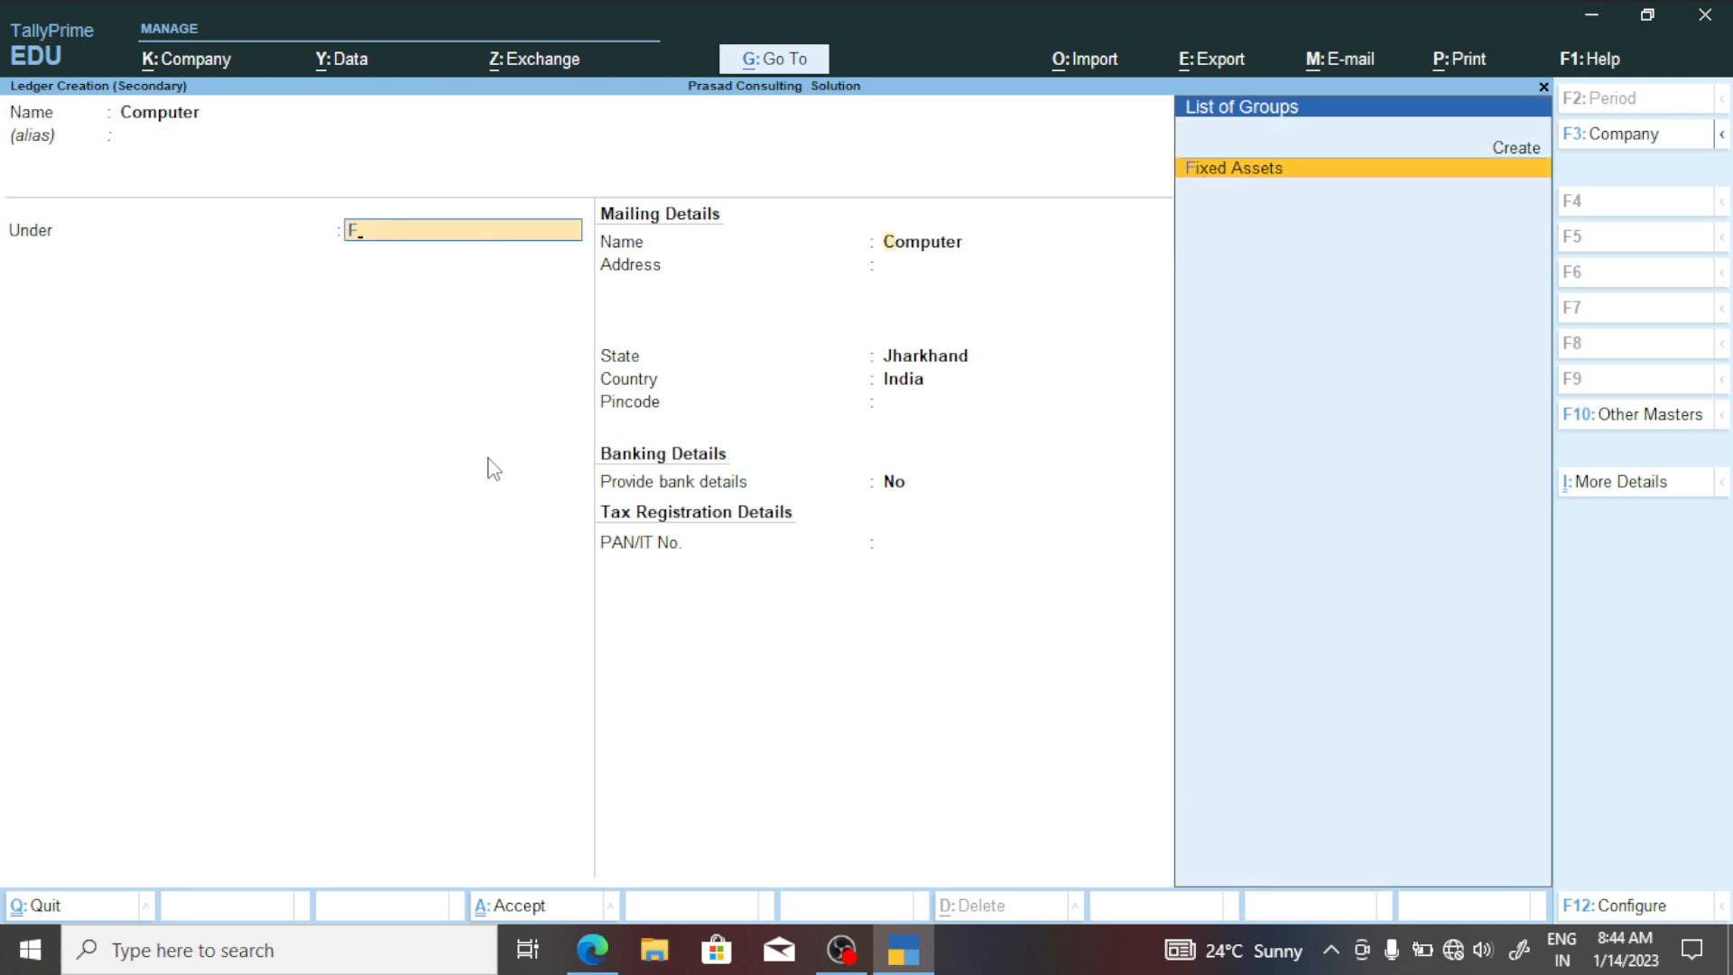
key(Return)
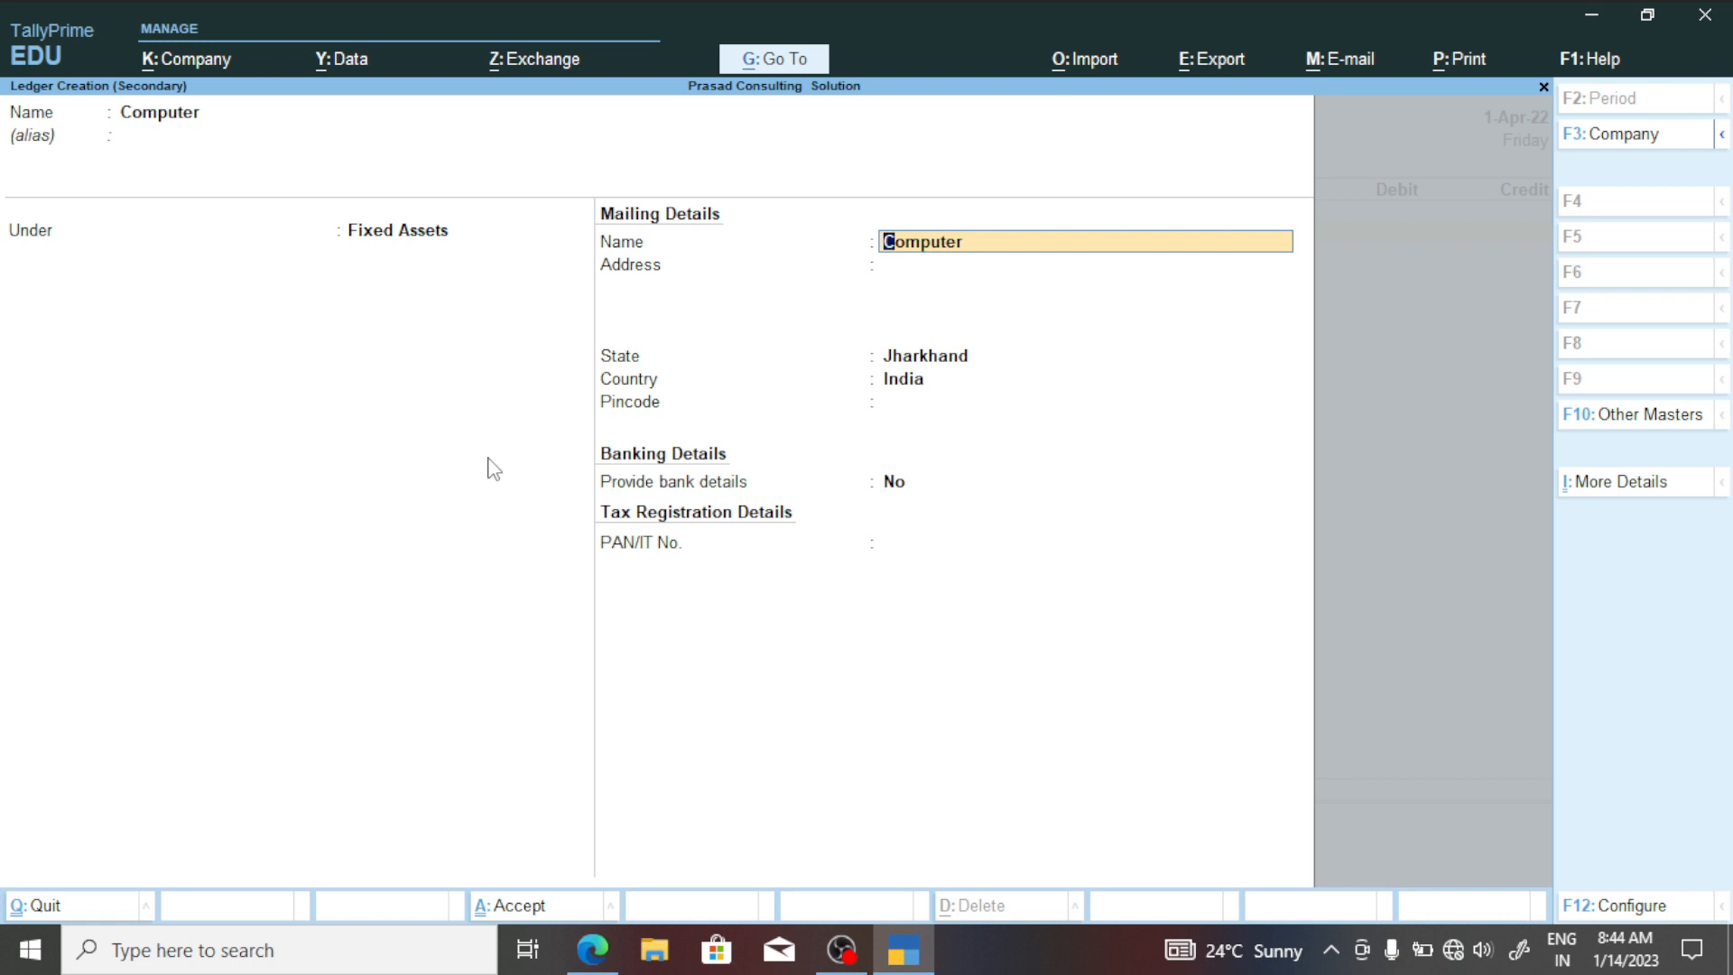
click(346, 230)
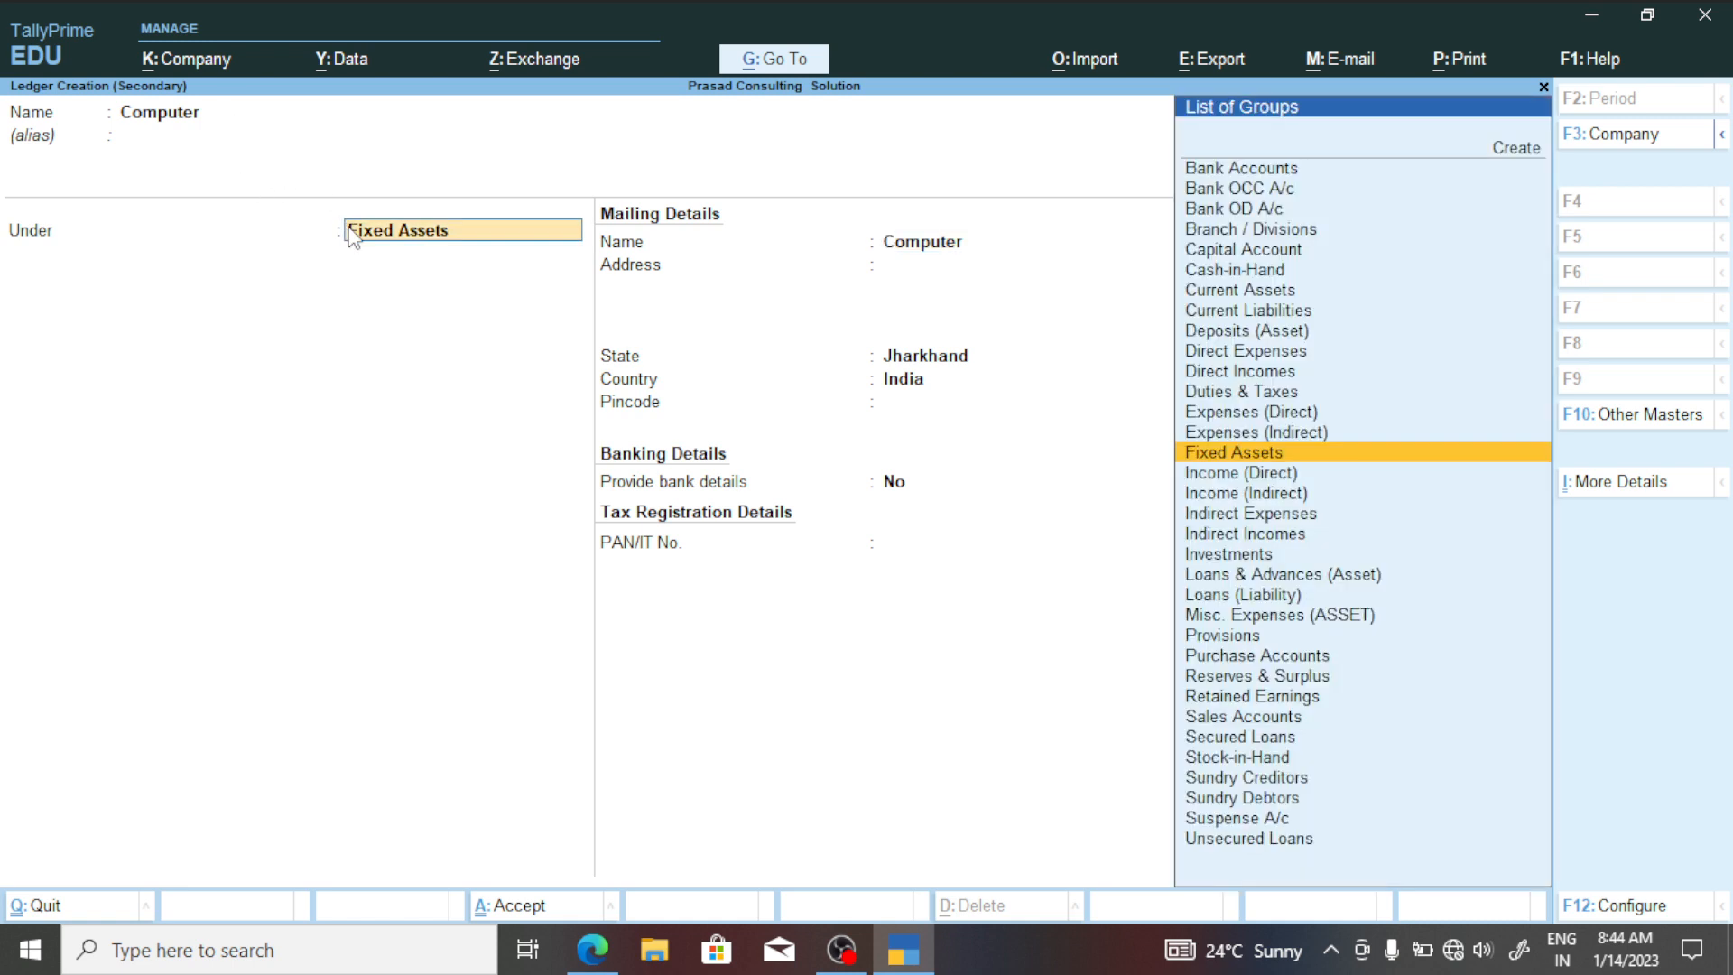
click(1279, 462)
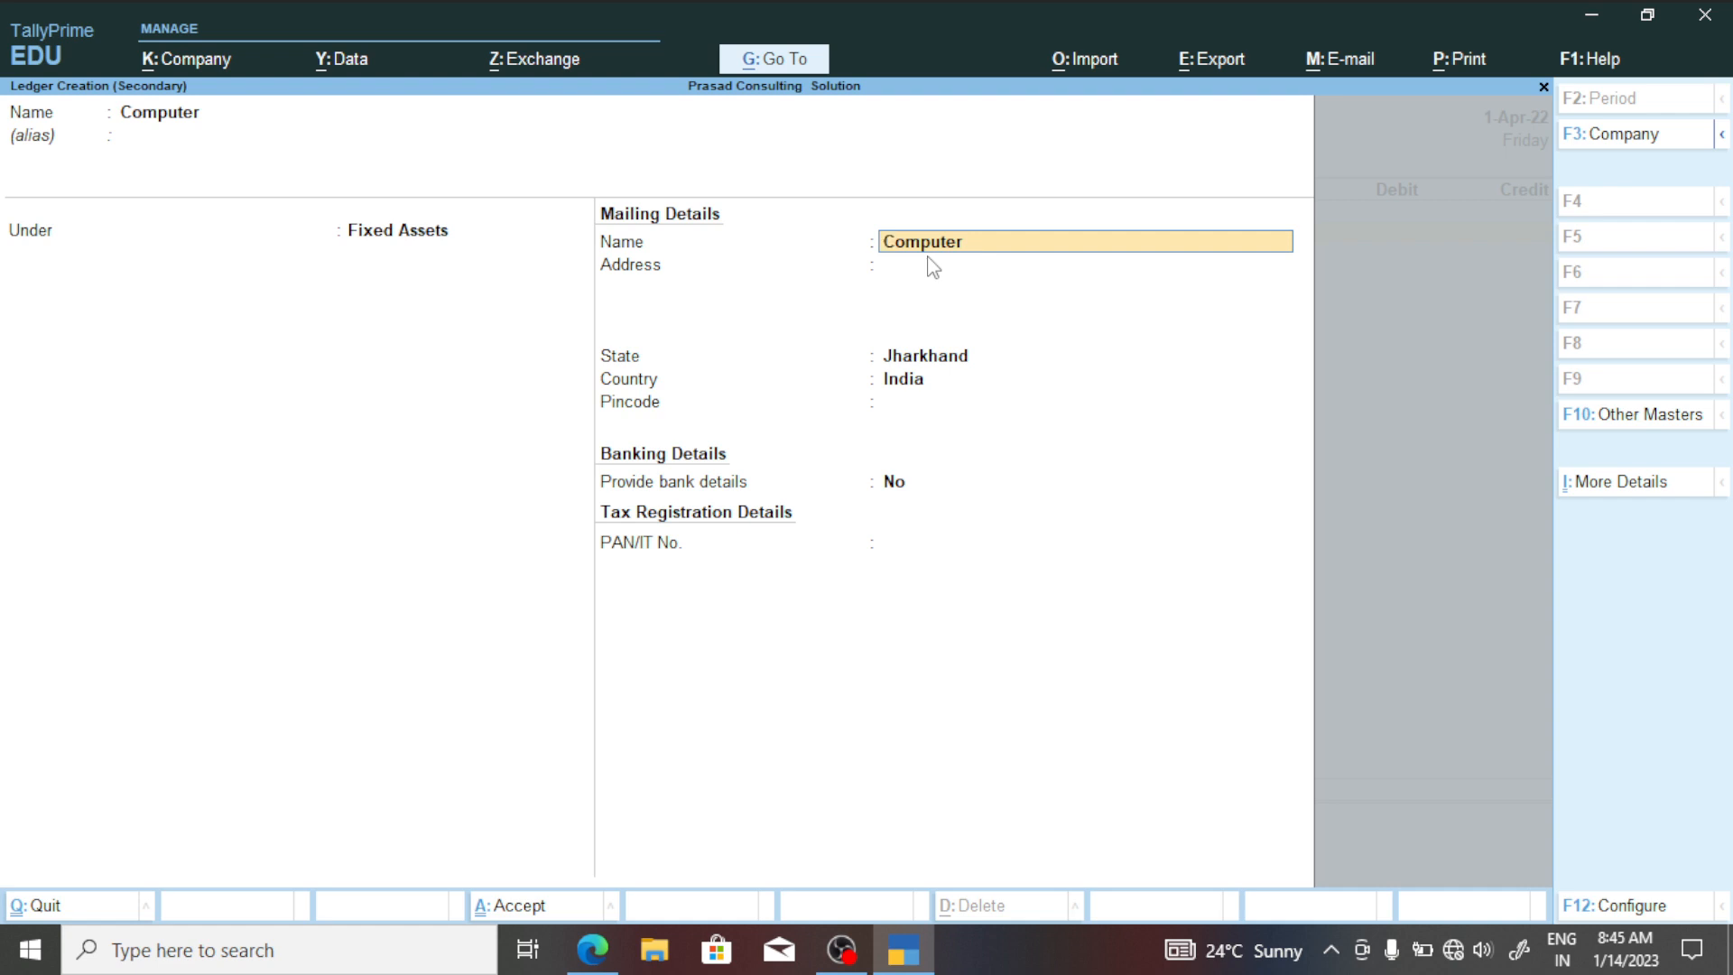
key(Return)
key(Return)
key(Return)
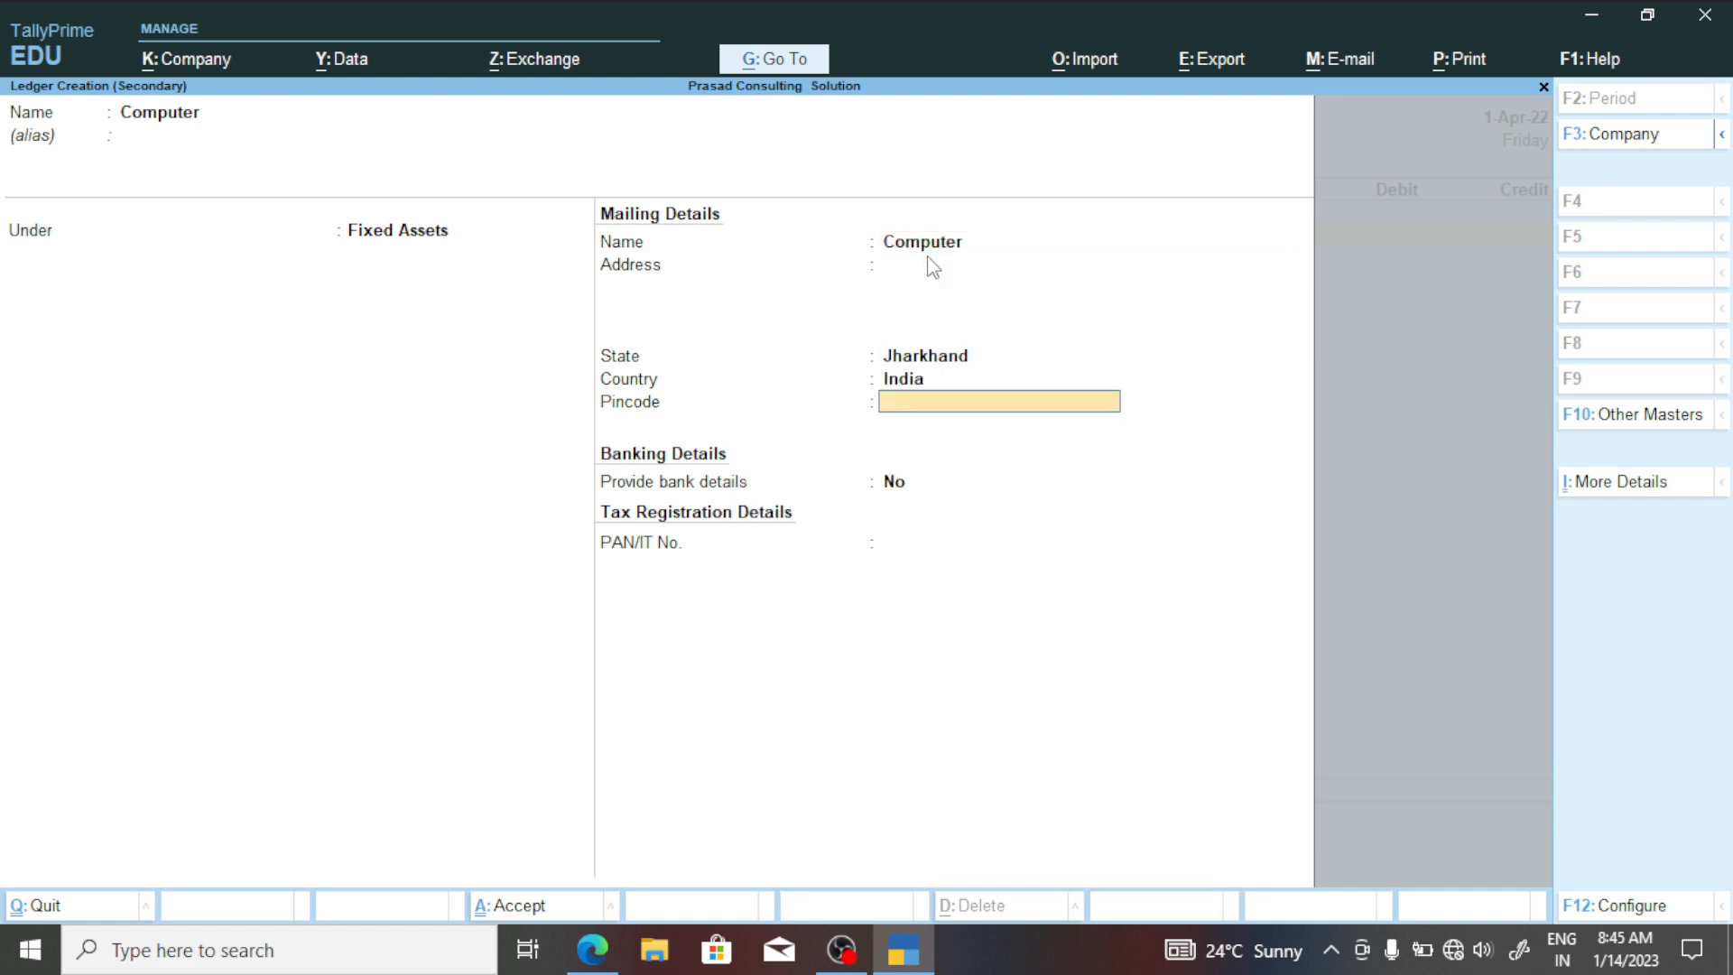
key(ctrl)
key(ctrl)
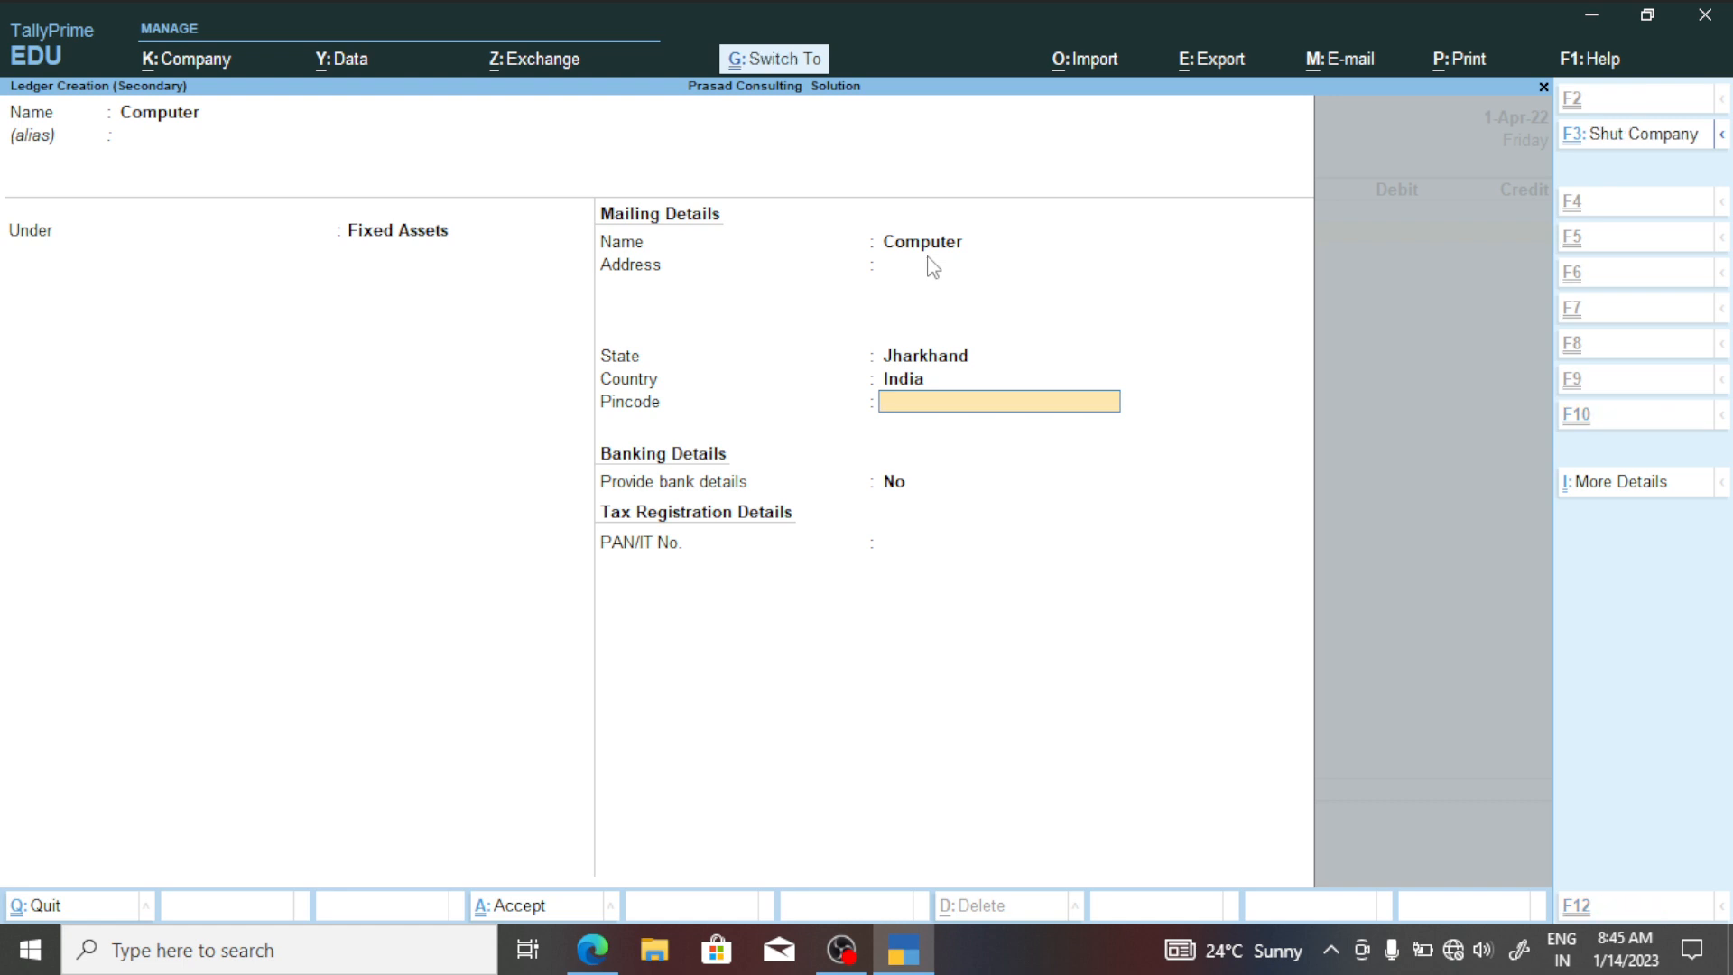
key(ctrl+a)
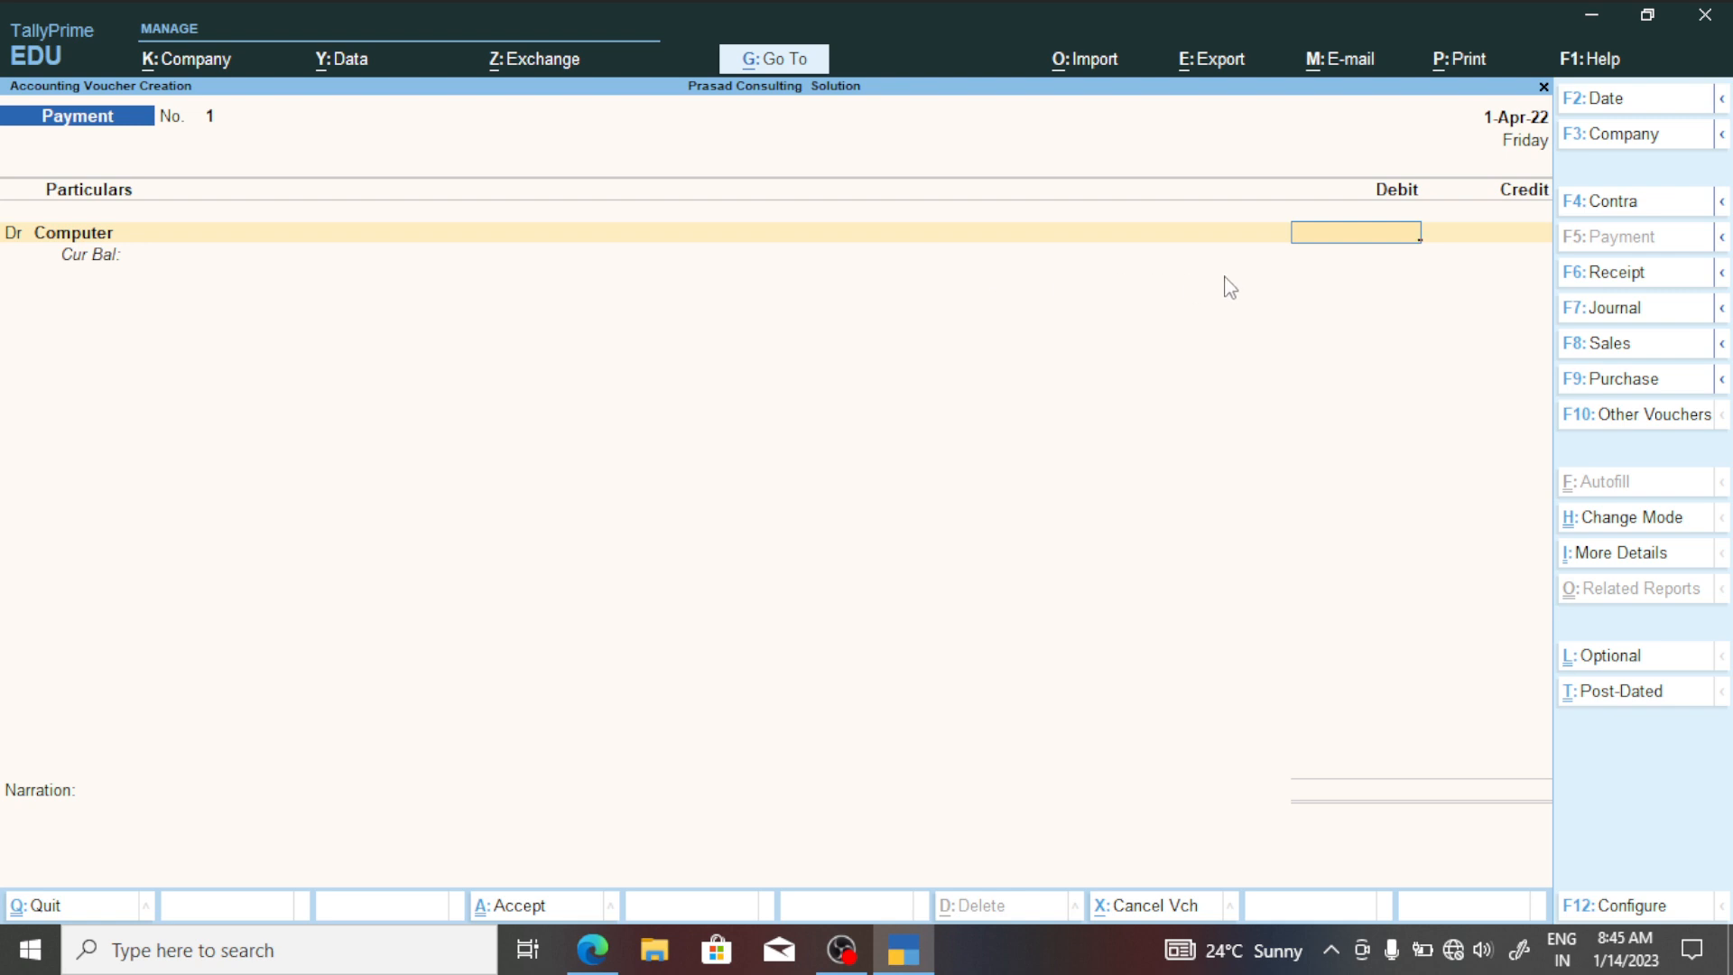
Check question 2's debit amount in the PDF notes in Edge, and enter a debit of 25000 for Computer in TallyPrime.
key(alt+Tab)
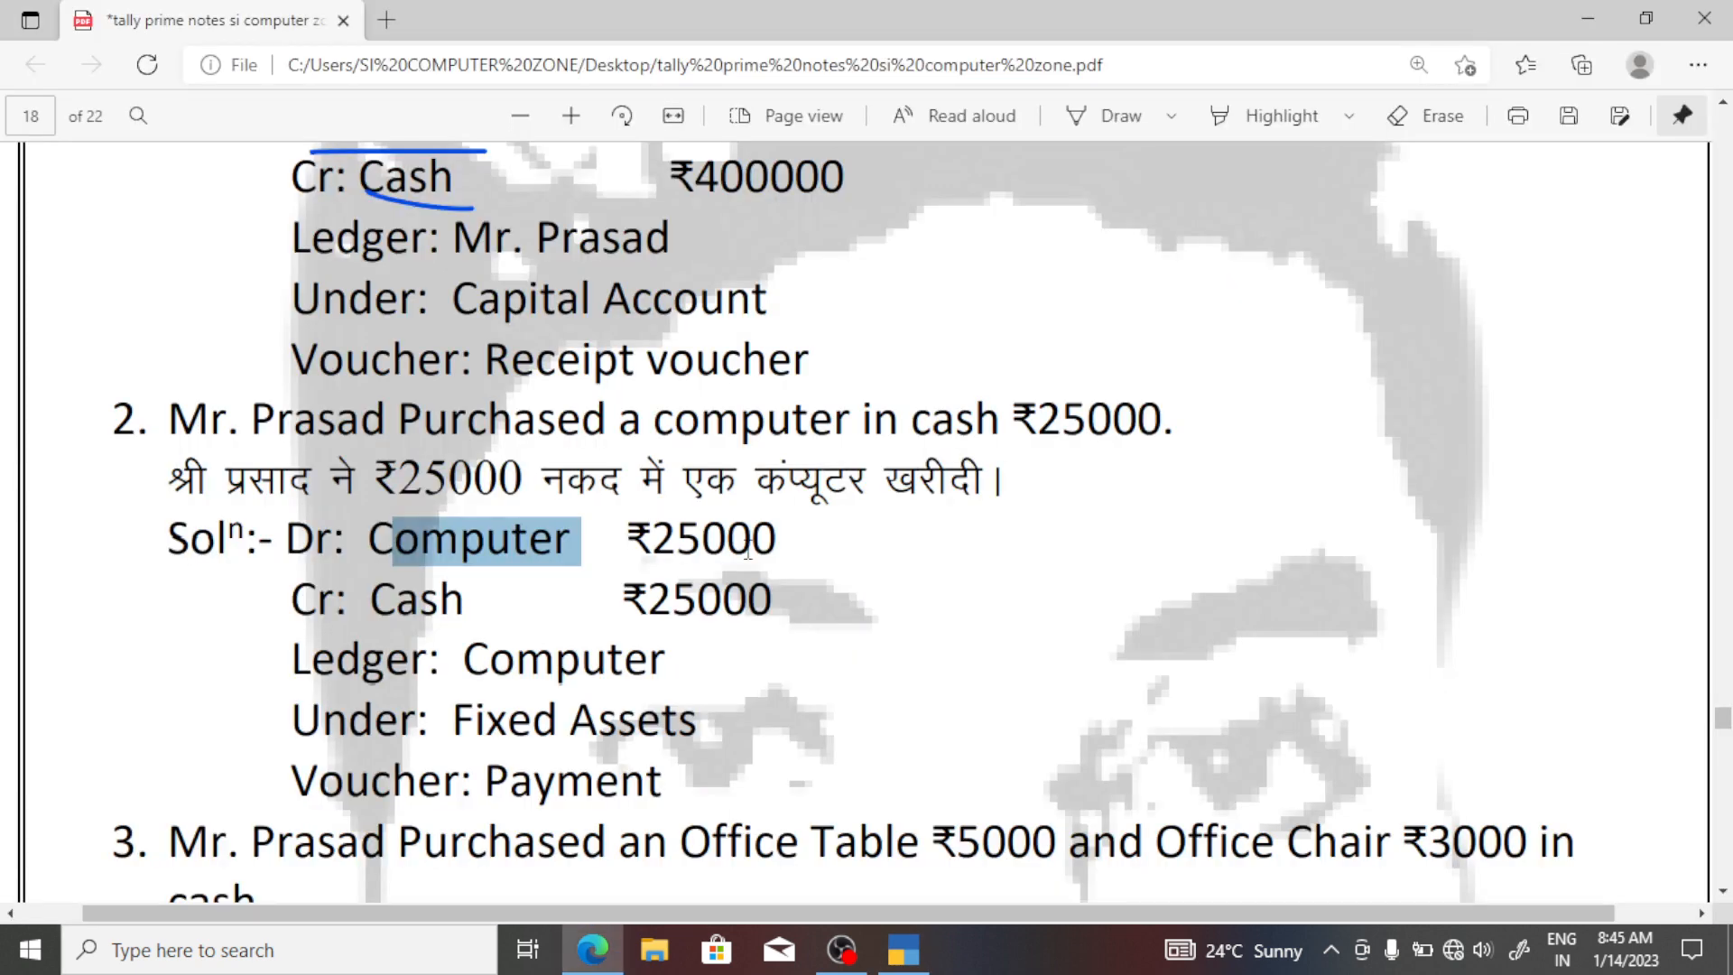
key(alt+Tab)
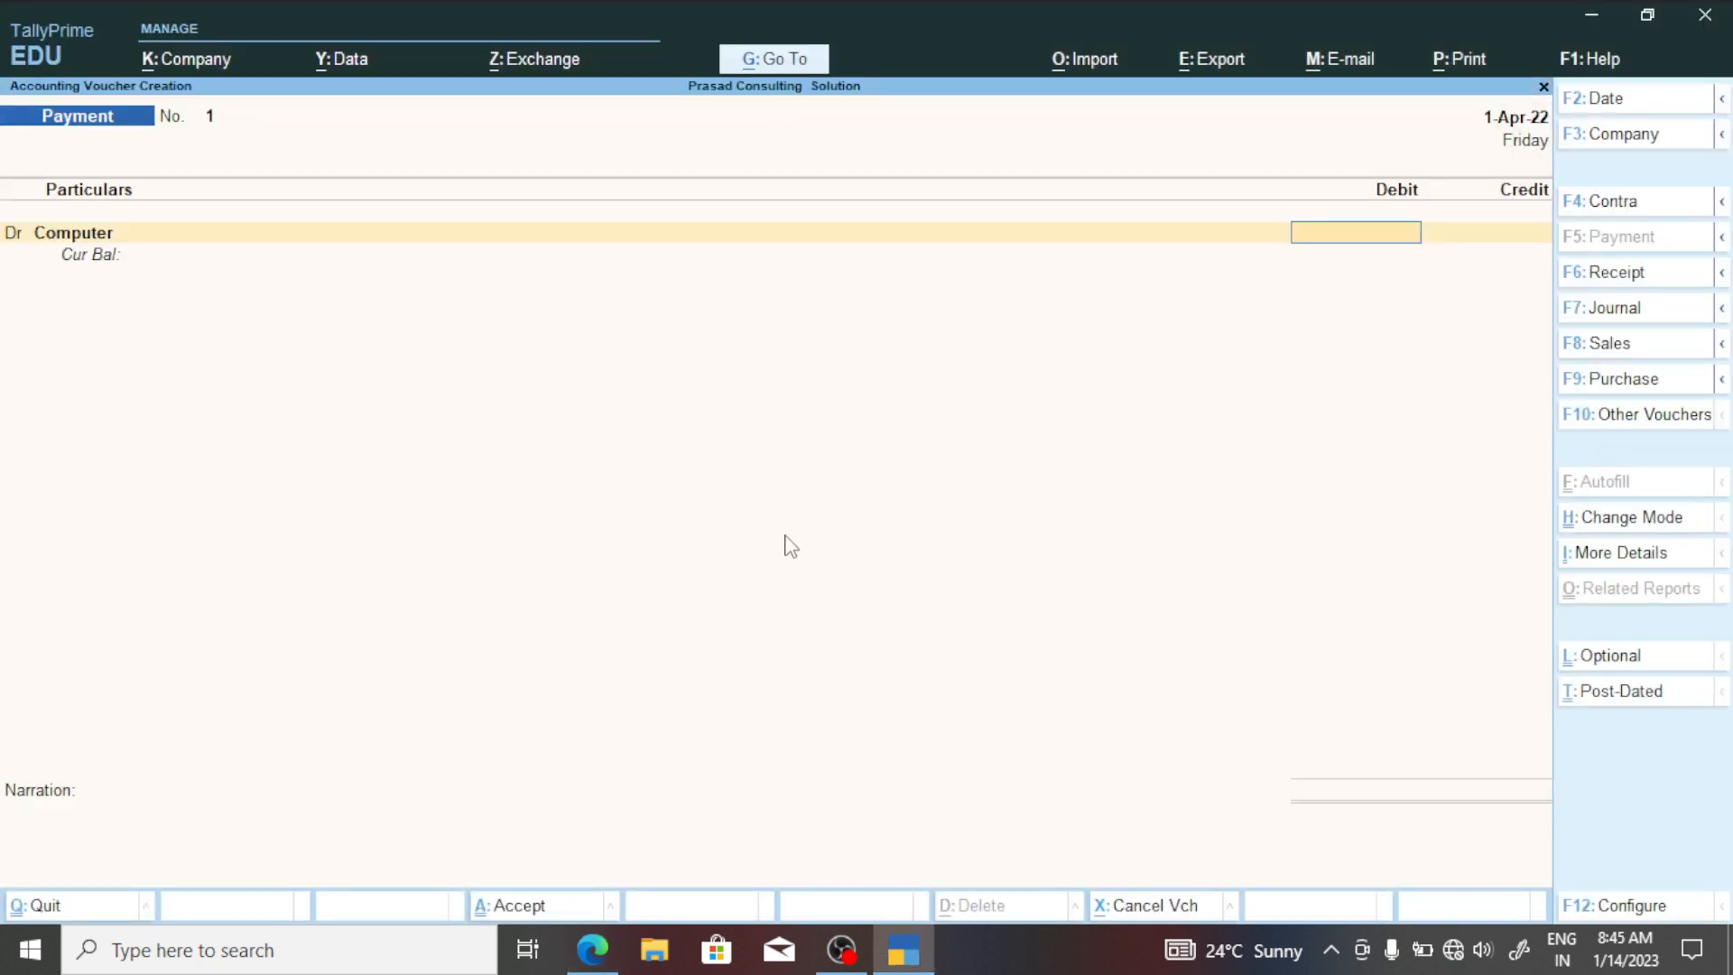
text(25000)
key(Return)
key(Return)
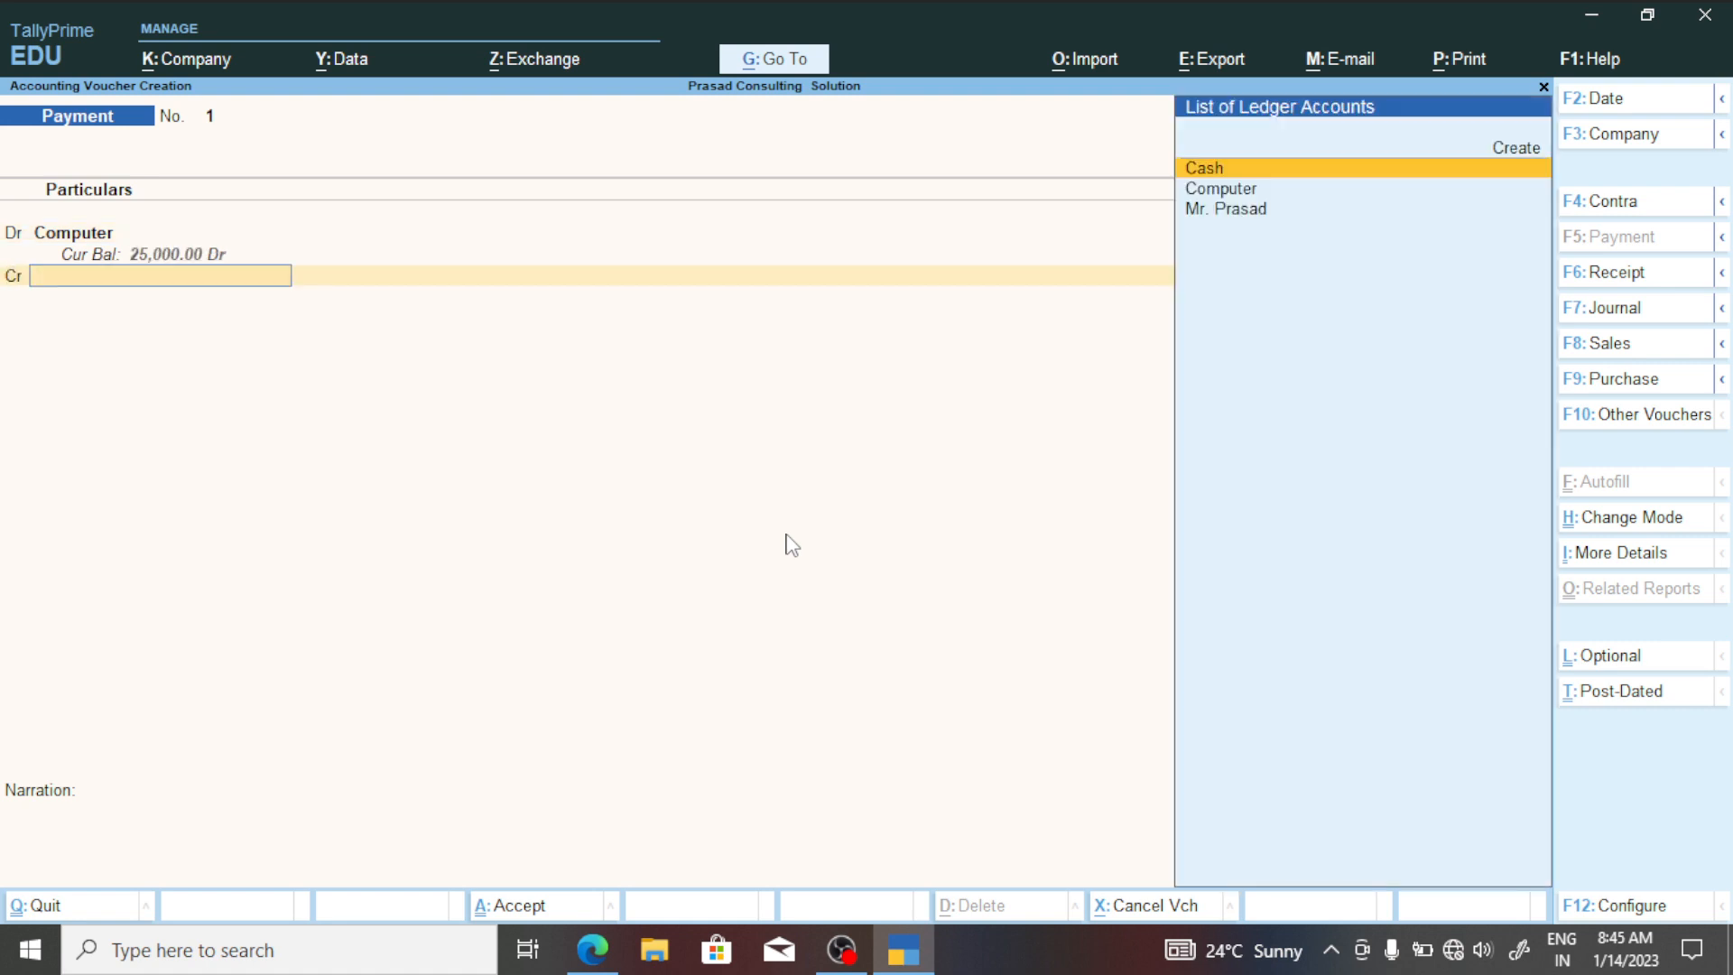
Add Cash as the credit ledger for 25000, check the credit entry in the PDF notes in Edge, and return to TallyPrime.
key(Return)
key(alt+Tab)
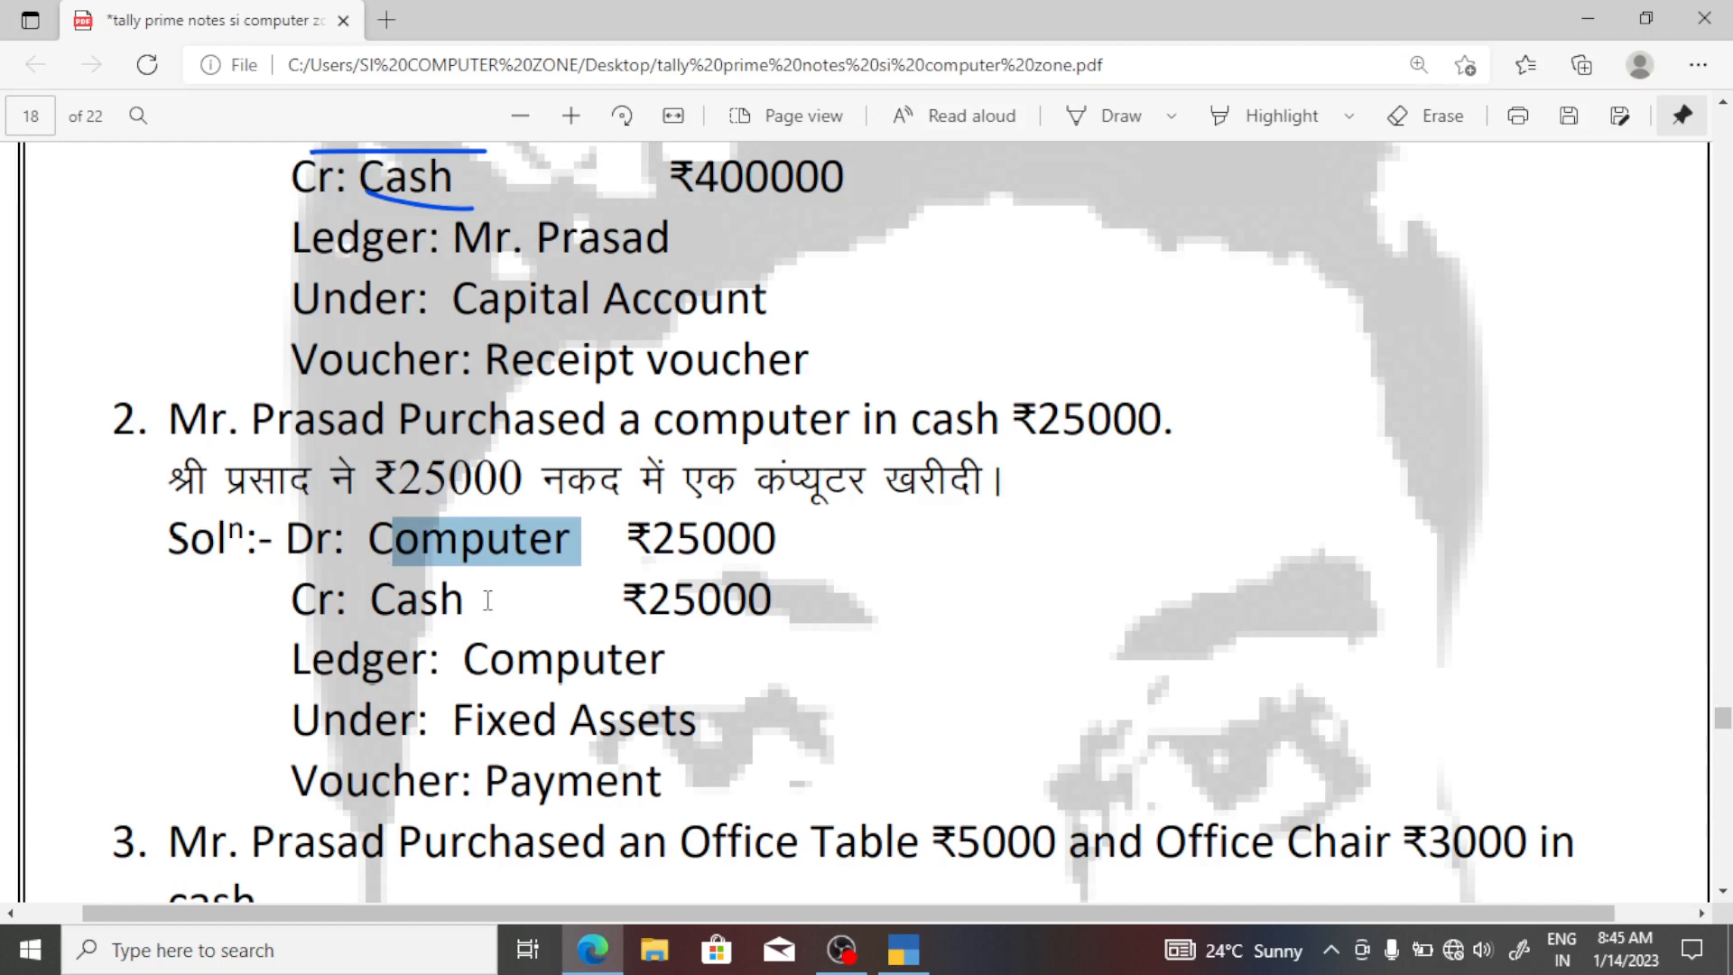
drag(478, 600, 327, 586)
key(alt+Tab)
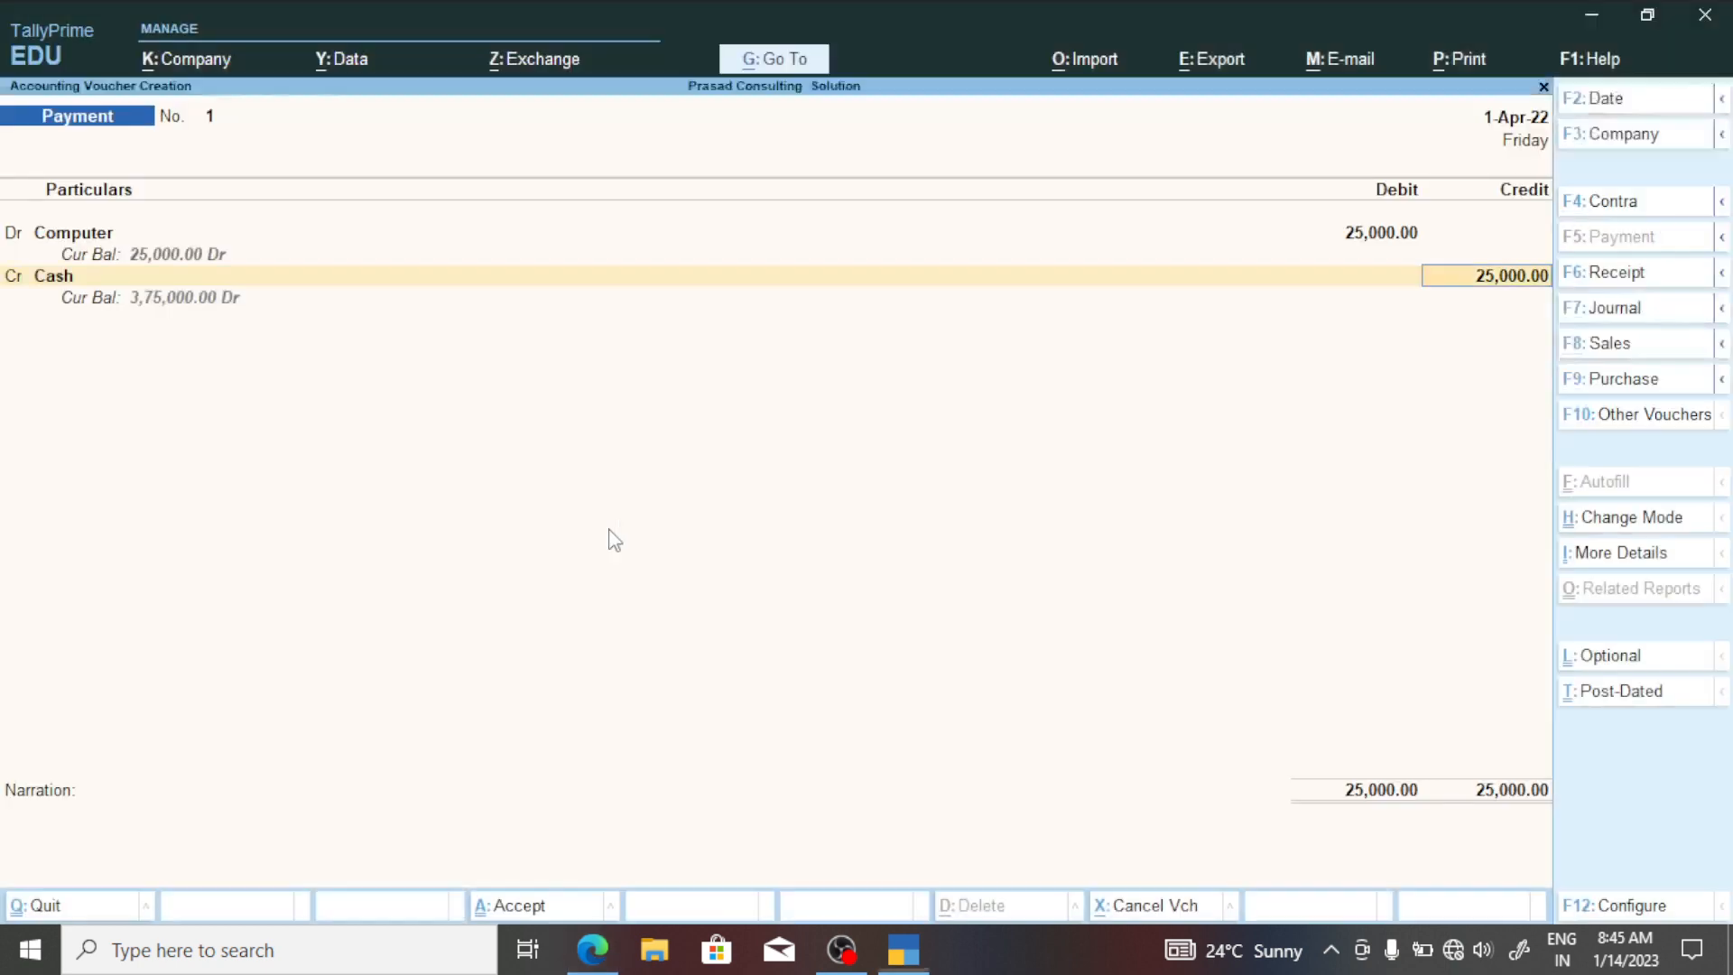
Leave the narration empty and quit the payment voucher without saving, returning to the Gateway of Tally.
key(Return)
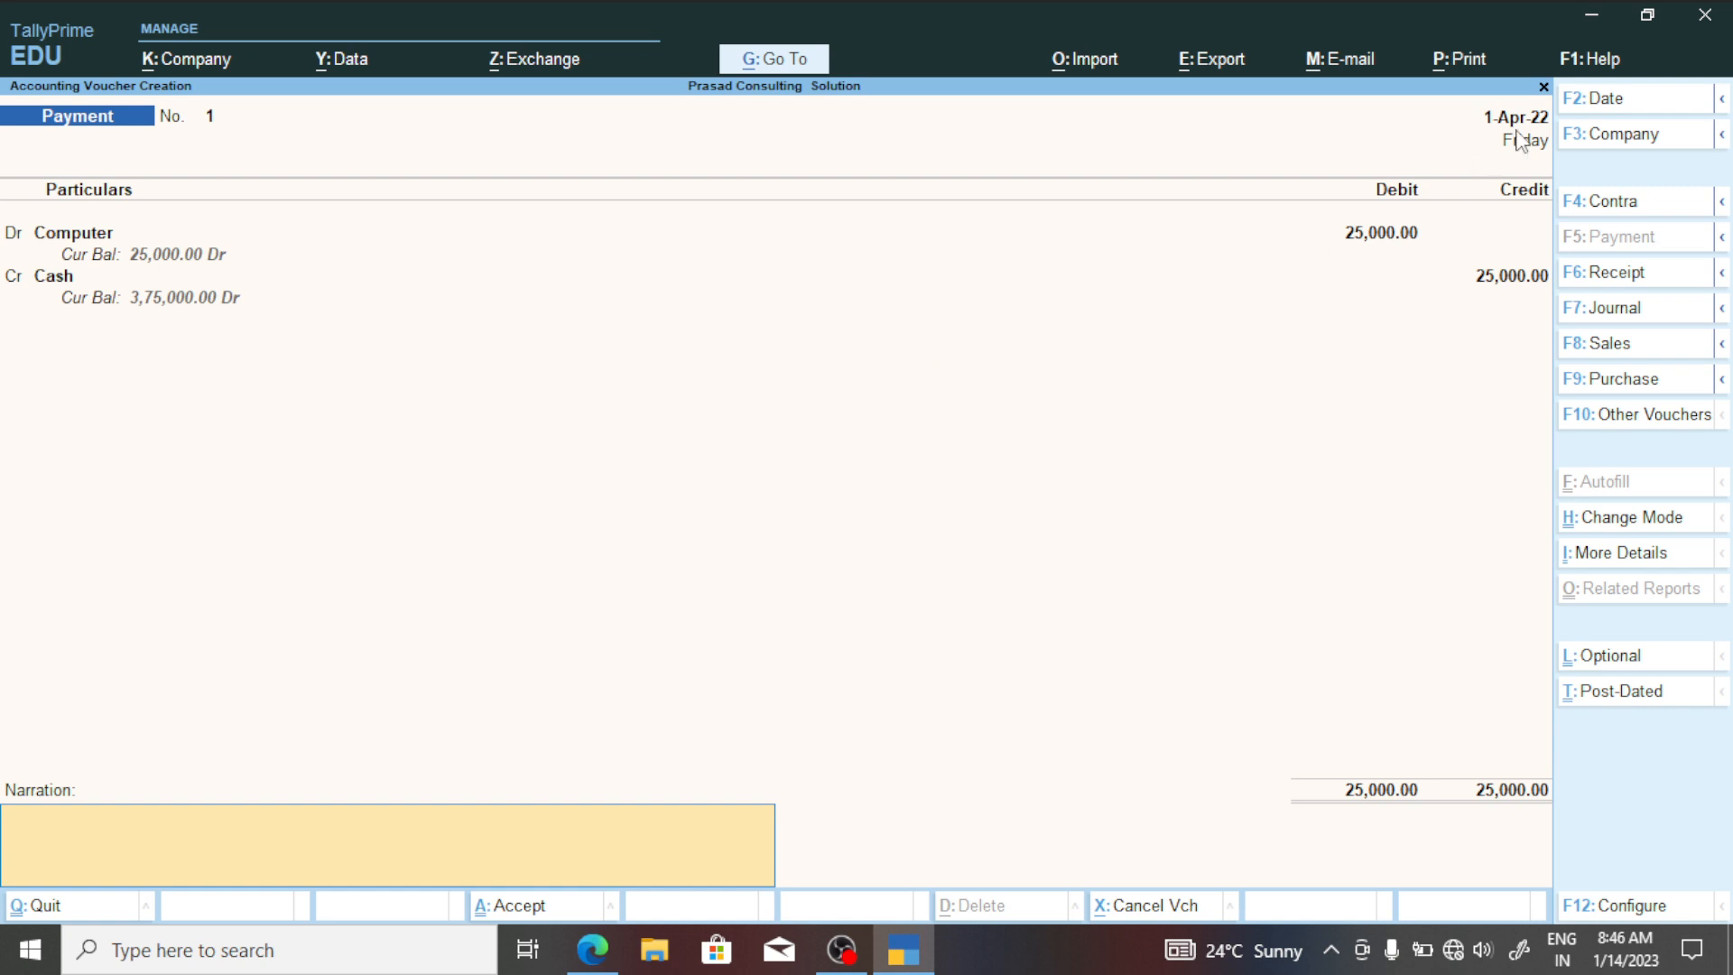
click(1544, 86)
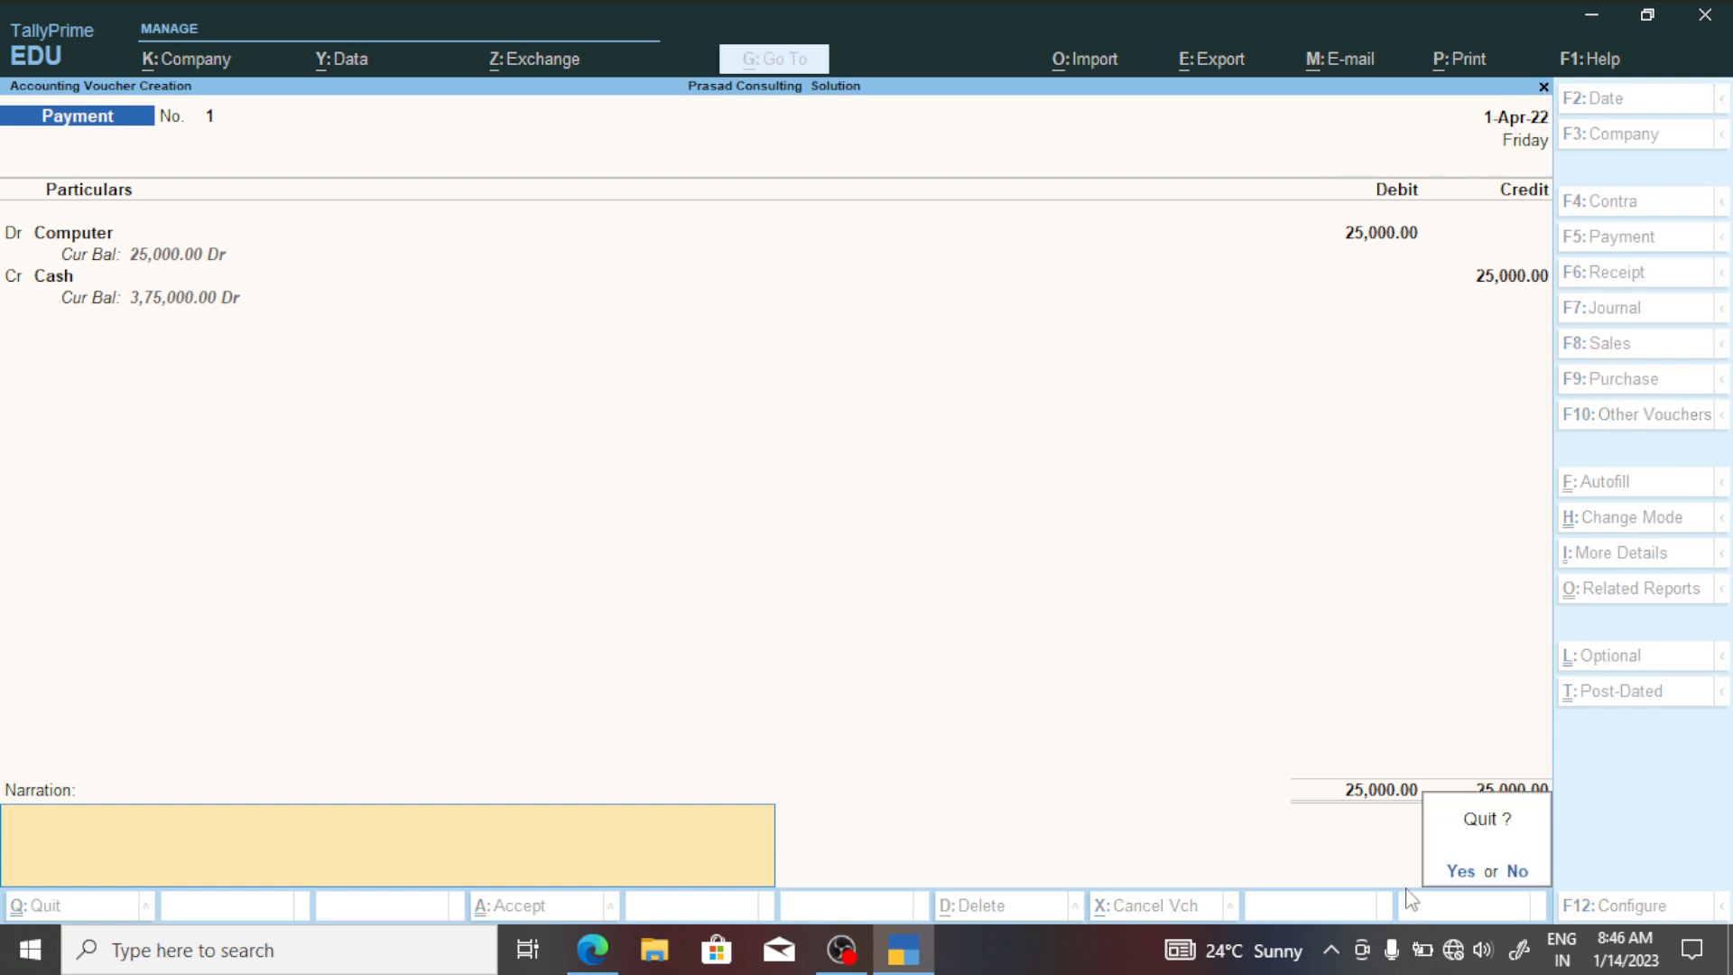
click(1457, 872)
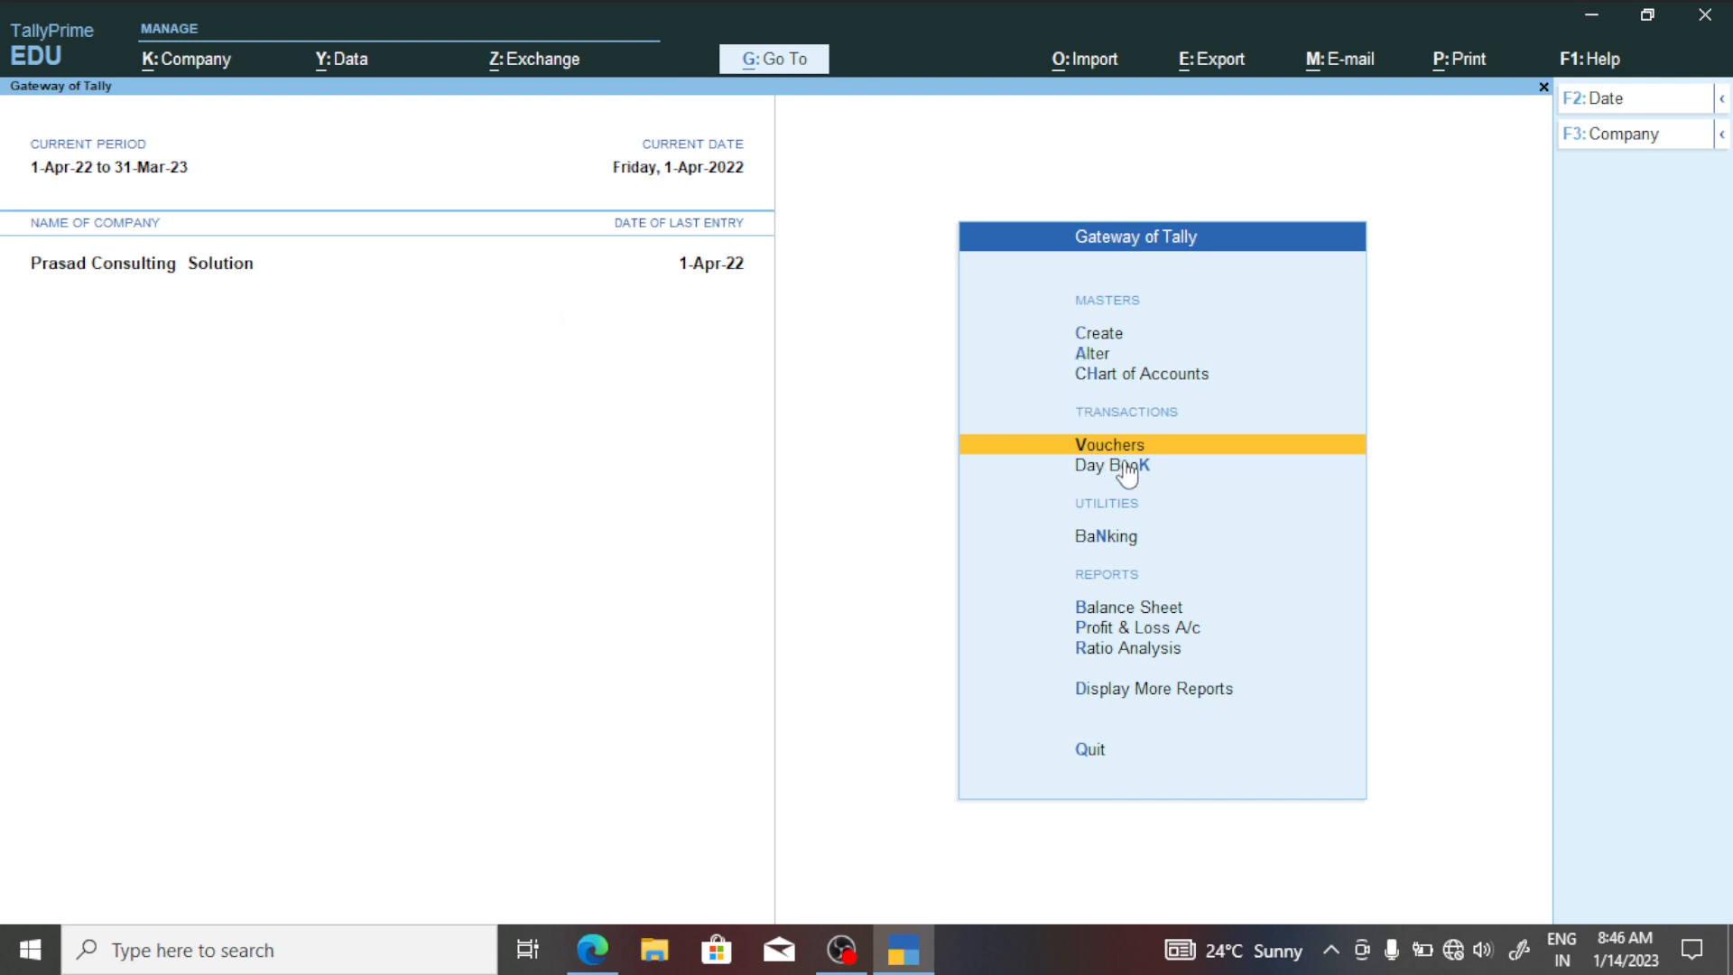
Record a payment voucher debiting Computer 25000 and crediting Cash 25000, leave the narration empty, and save it.
click(1163, 449)
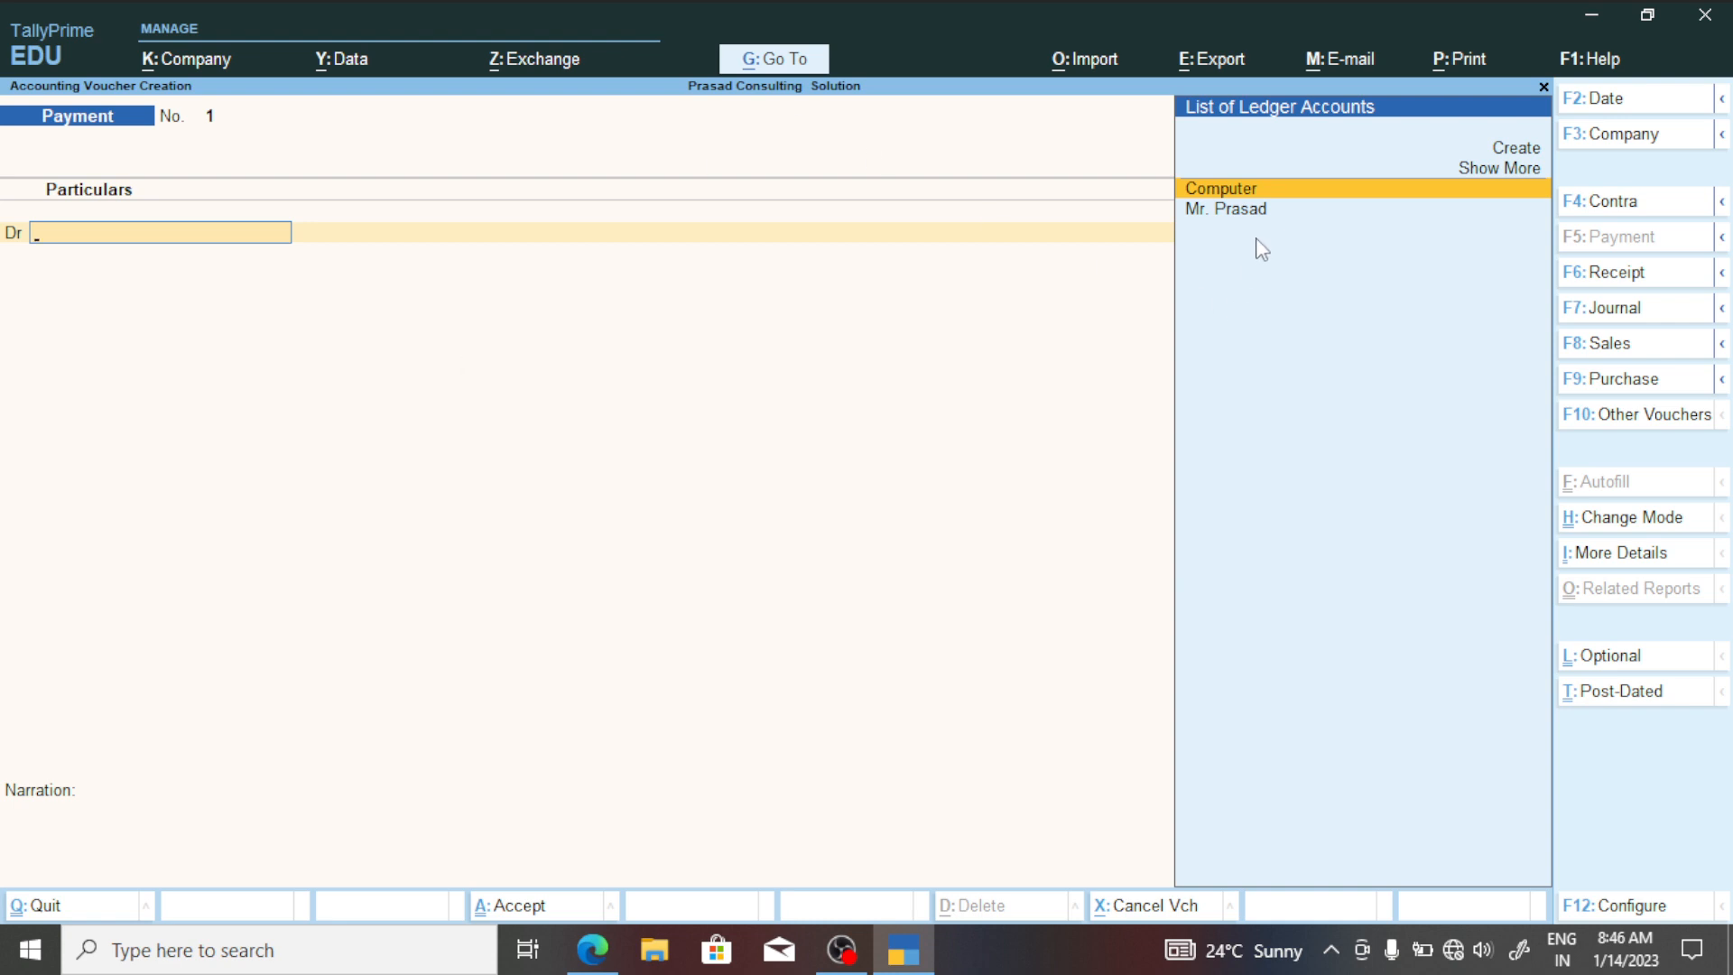
click(1300, 202)
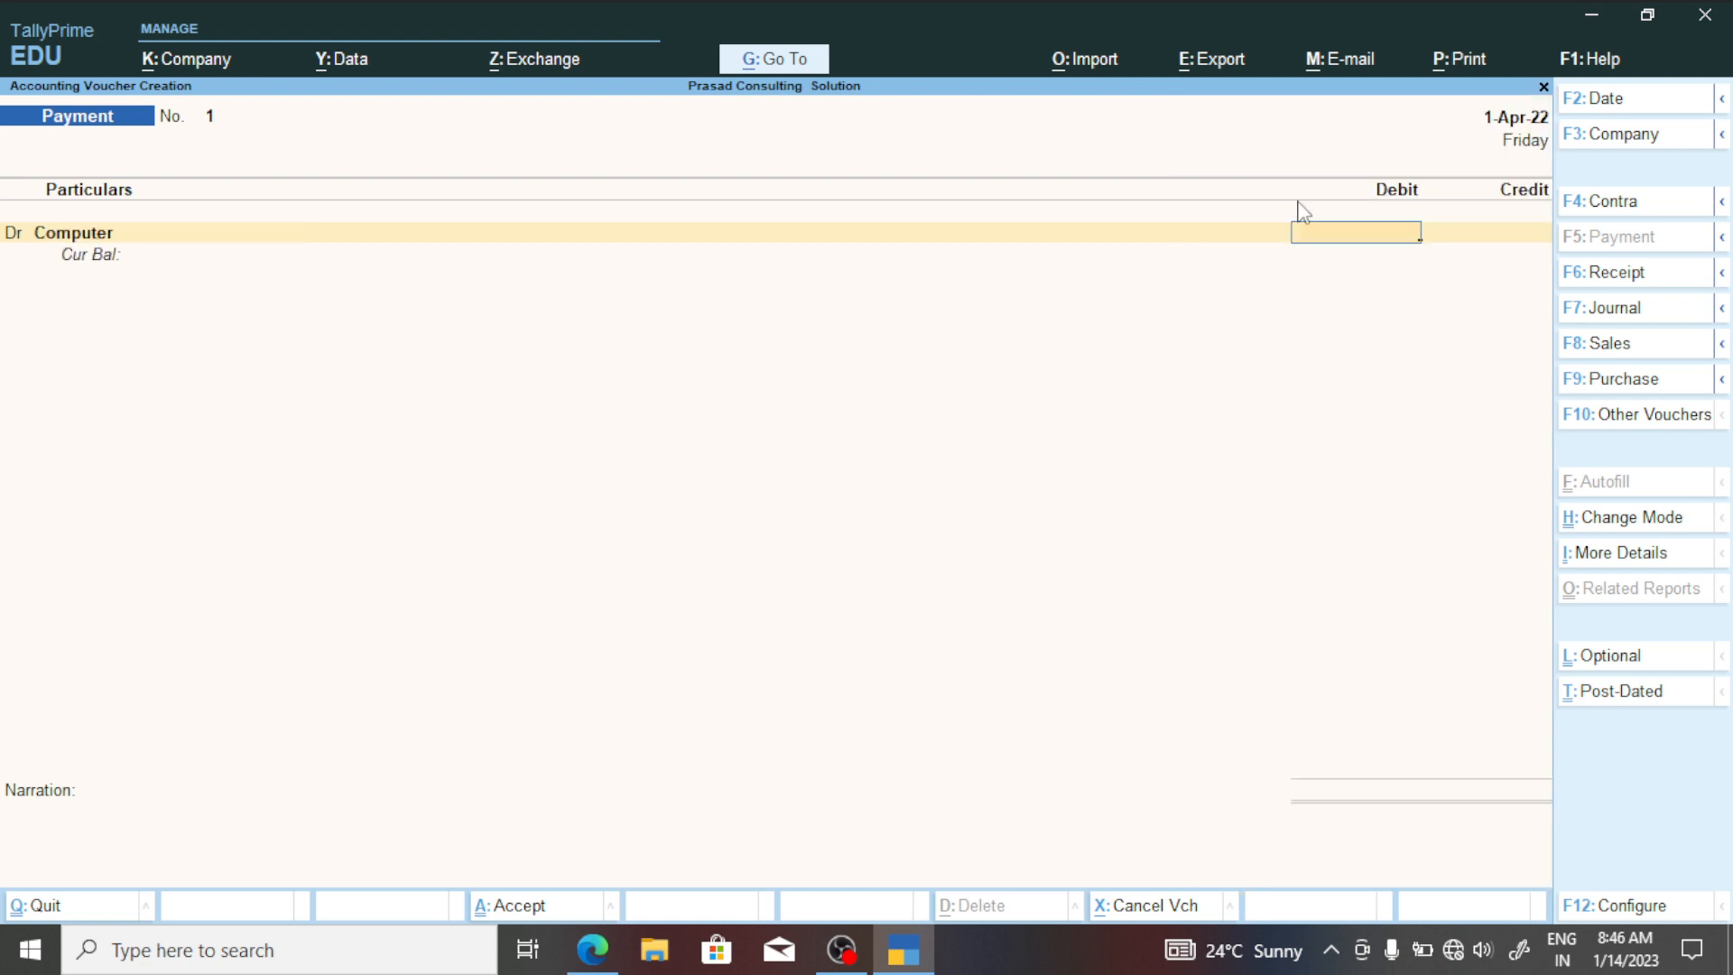
text(25000)
key(Return)
key(Return)
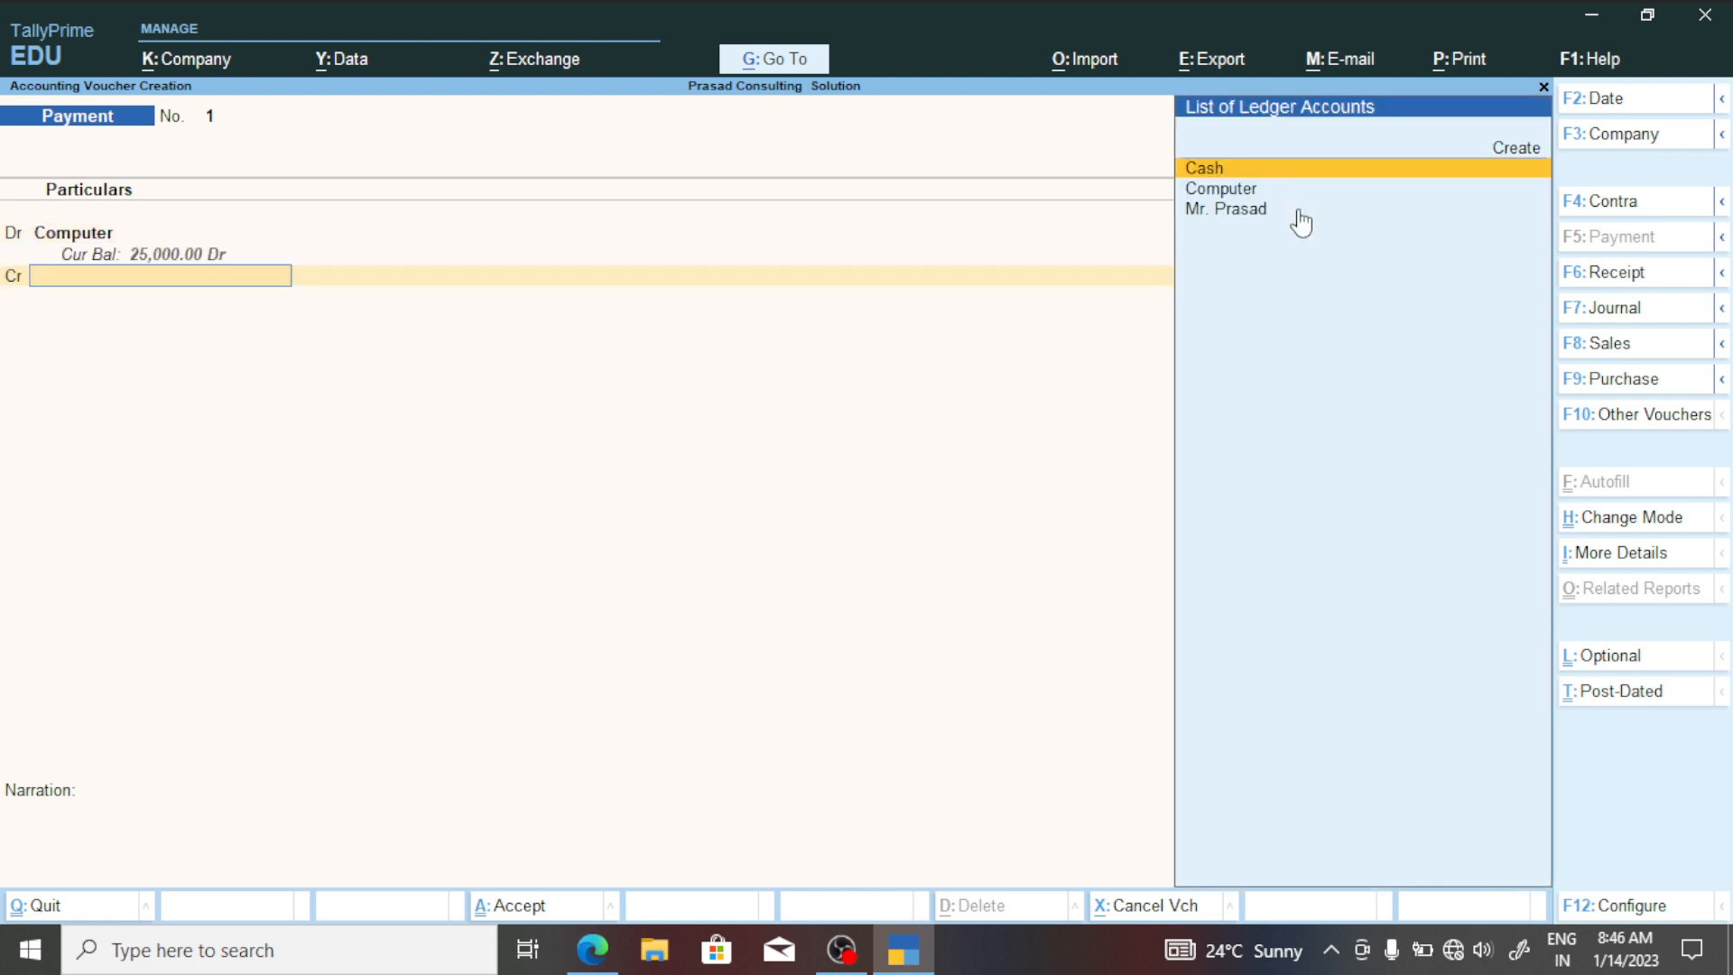
key(Return)
key(Return)
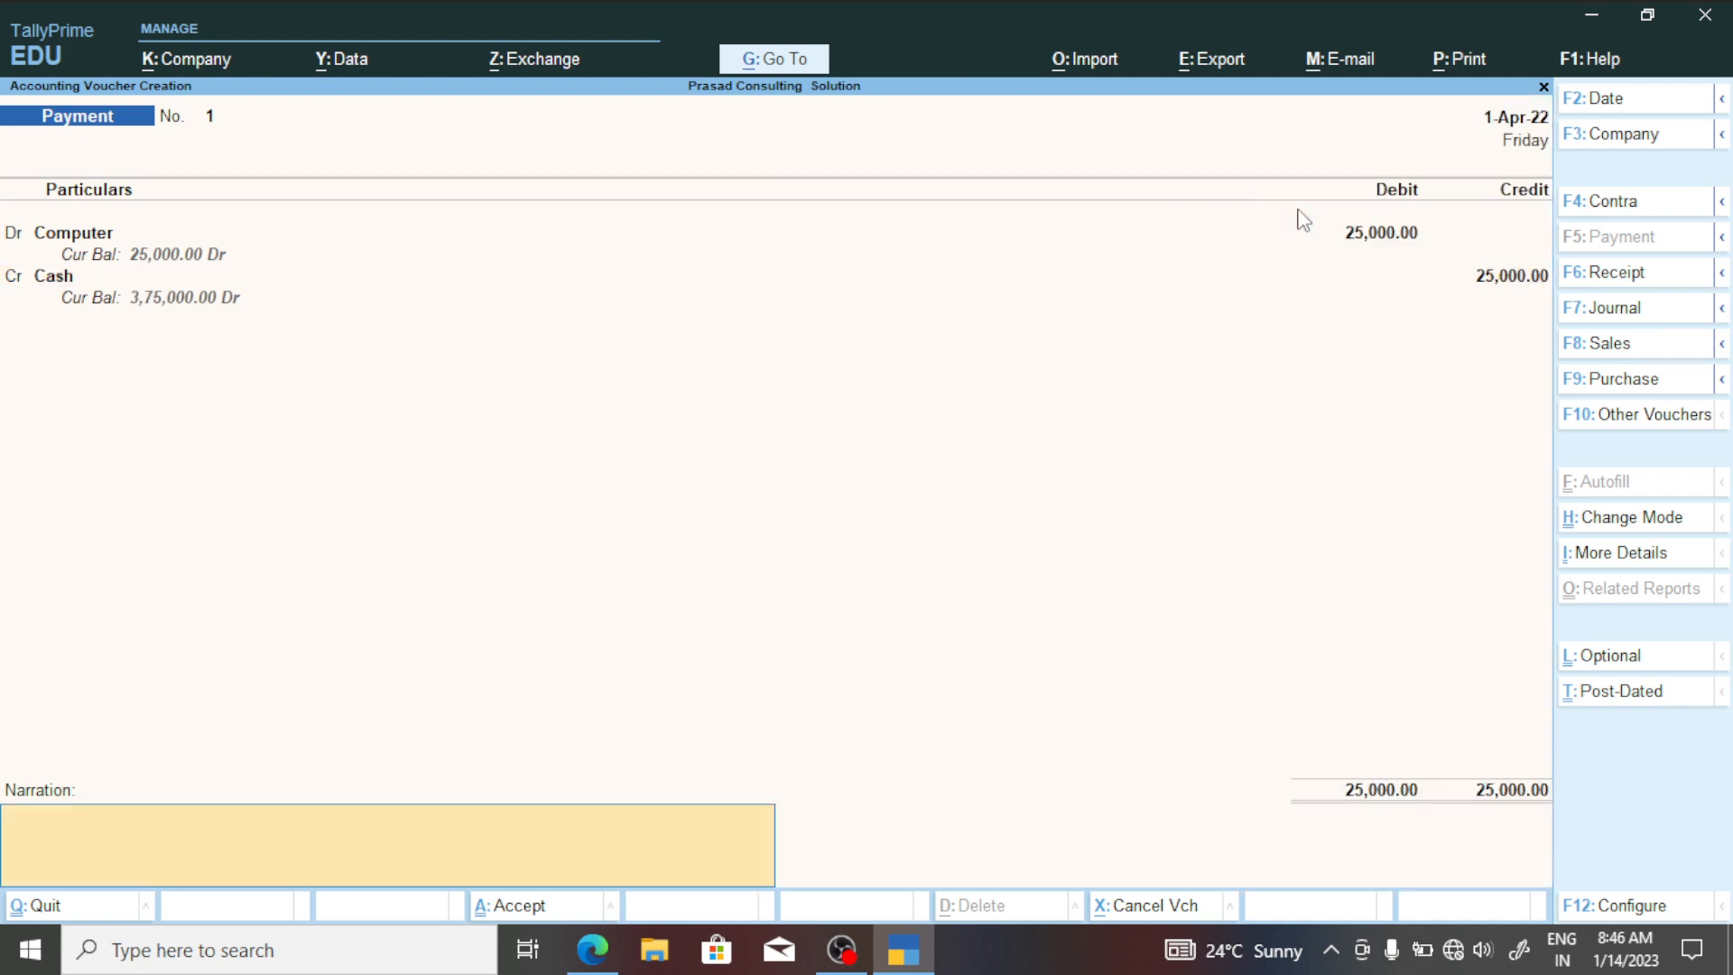
key(ctrl+a)
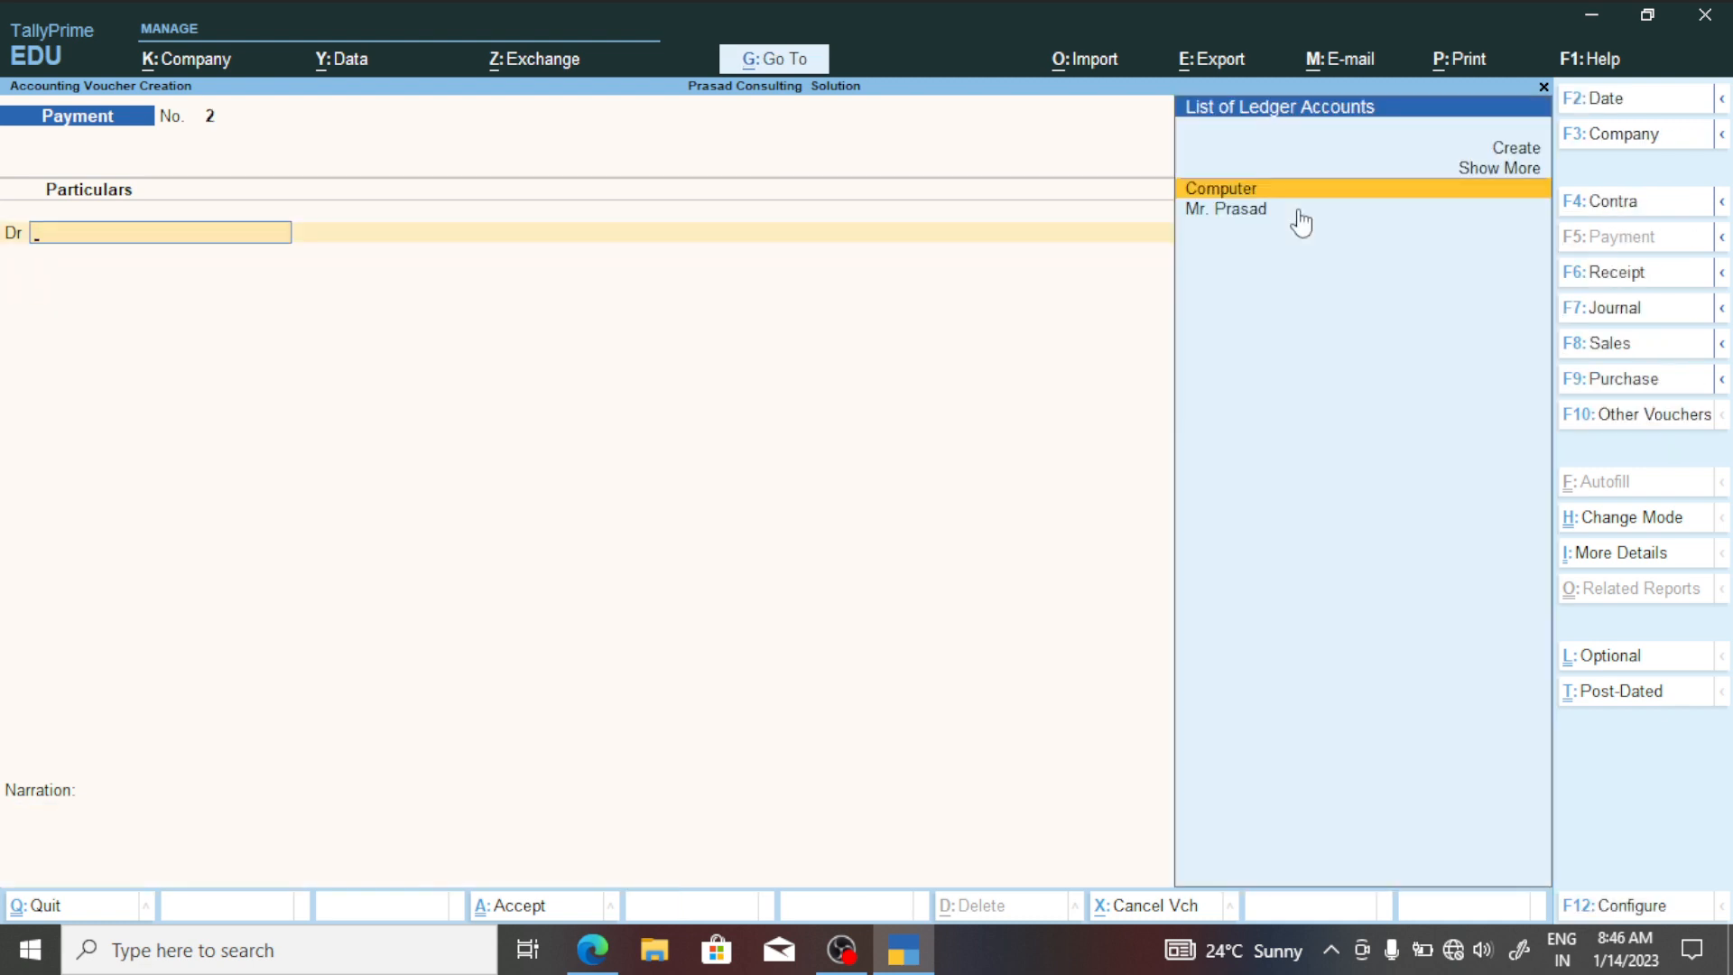
Review question 3's debit, credit, ledger, group and voucher type in the PDF notes in Edge, and return to TallyPrime.
key(alt+Tab)
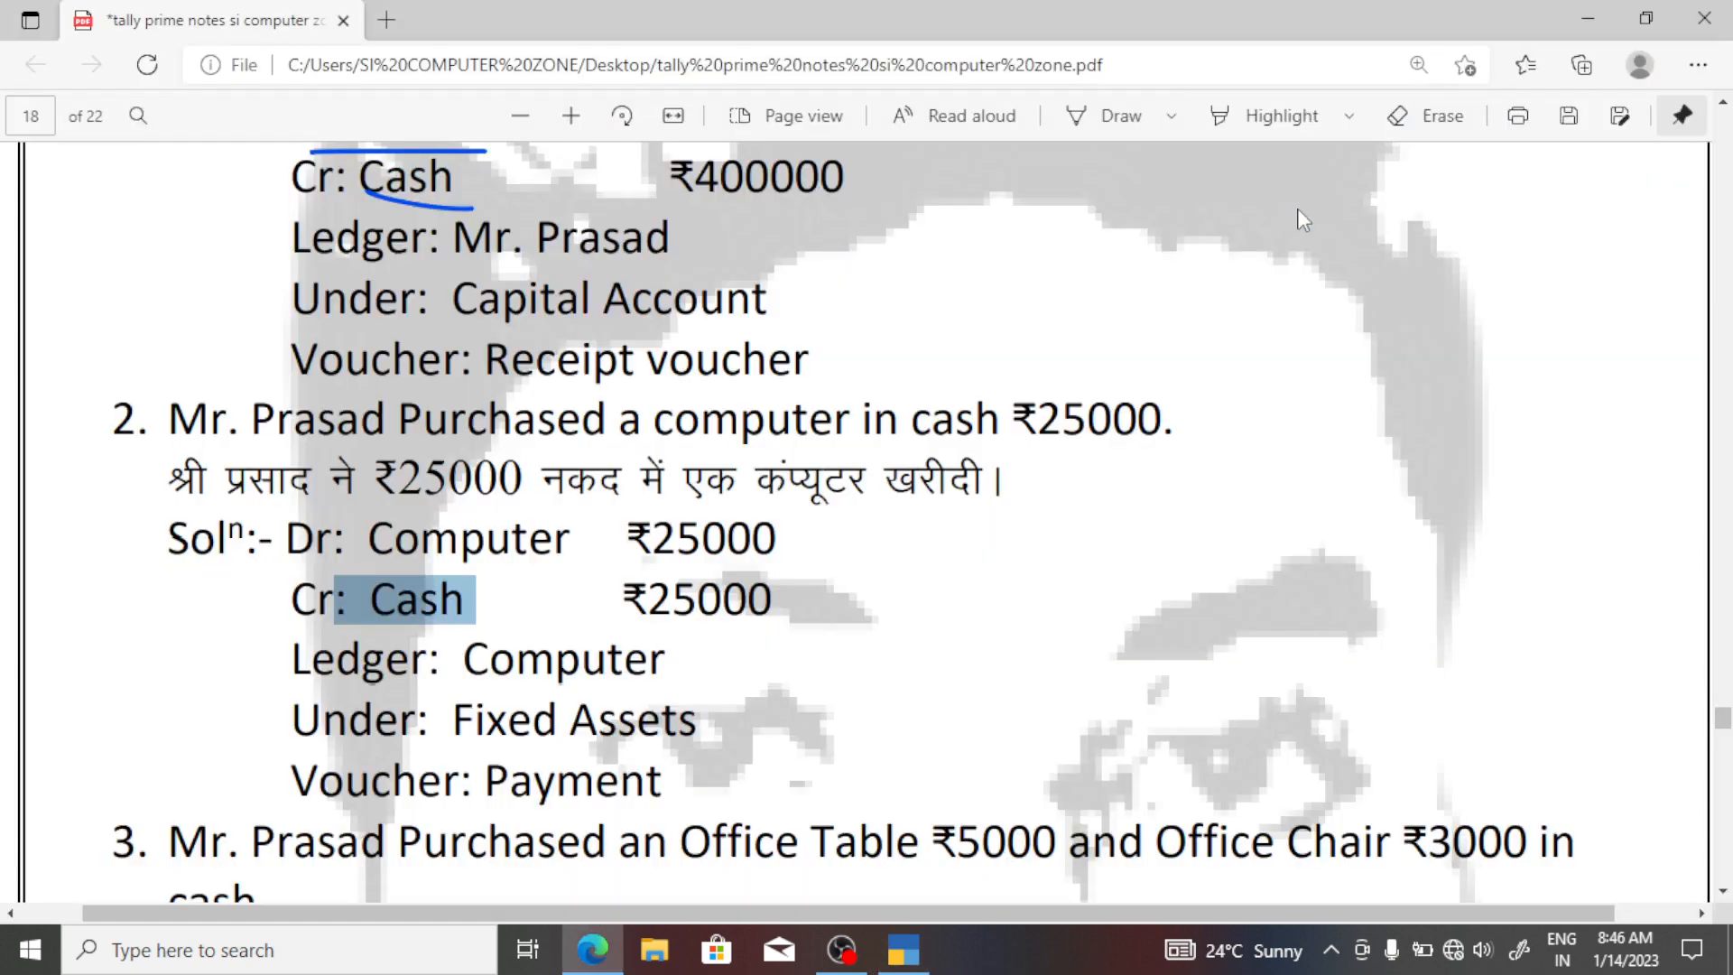
scroll(634, 593, down, 3)
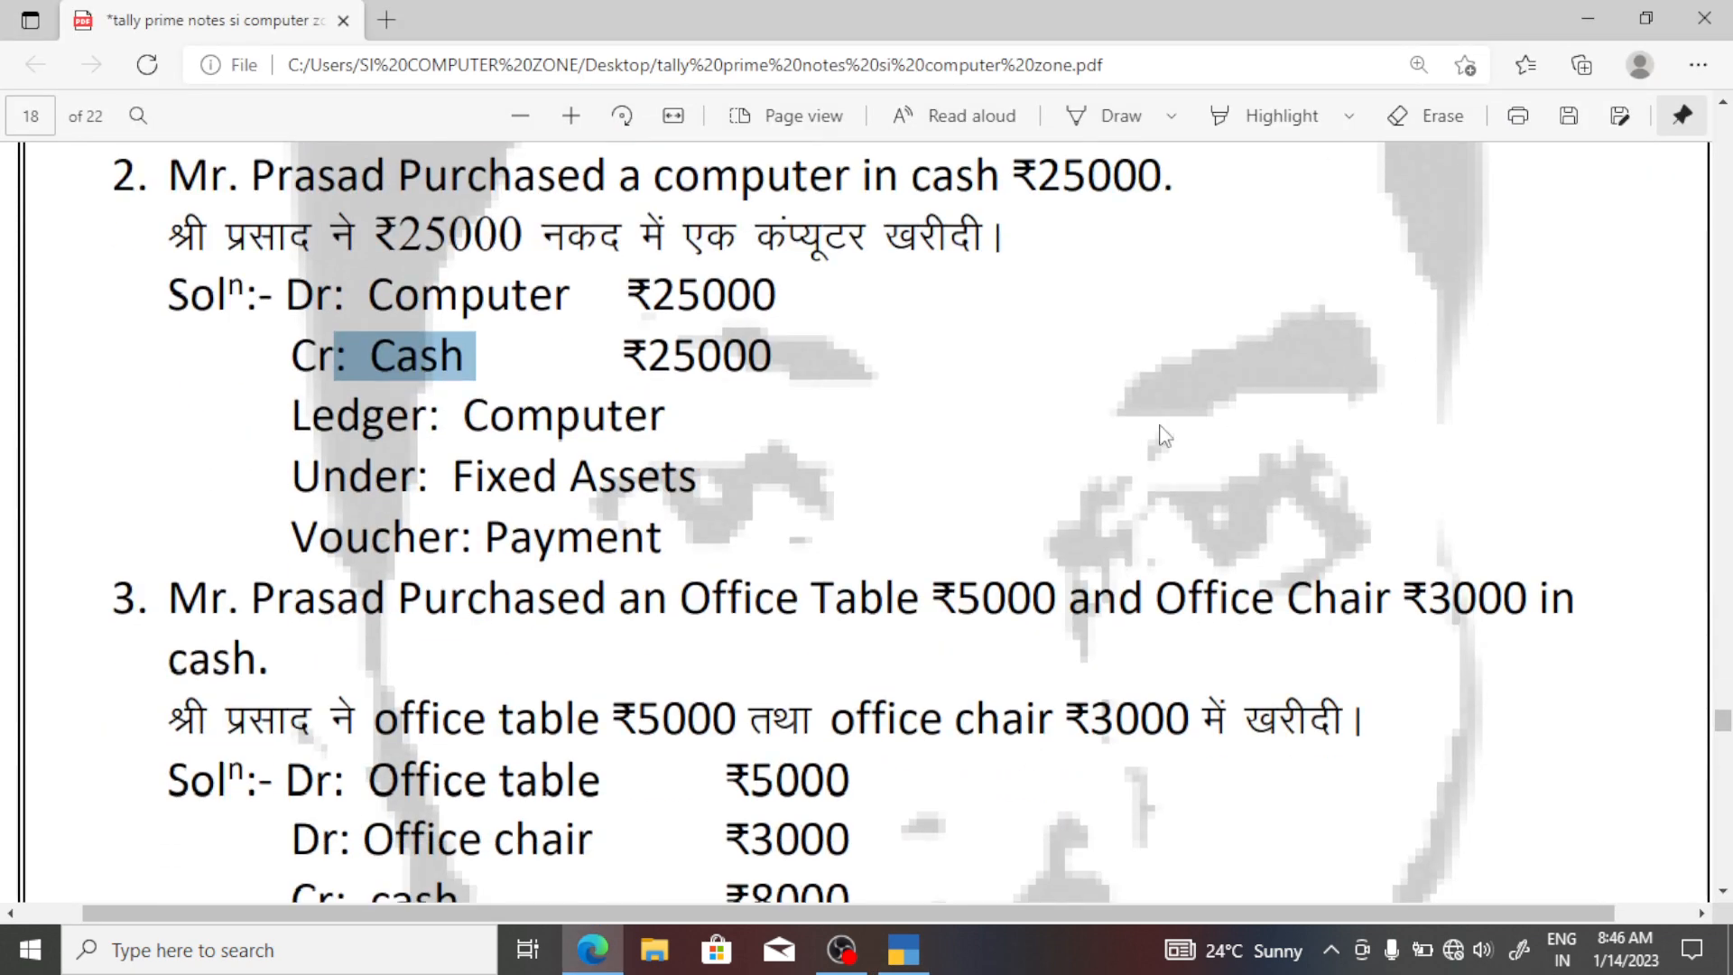
scroll(595, 629, down, 1)
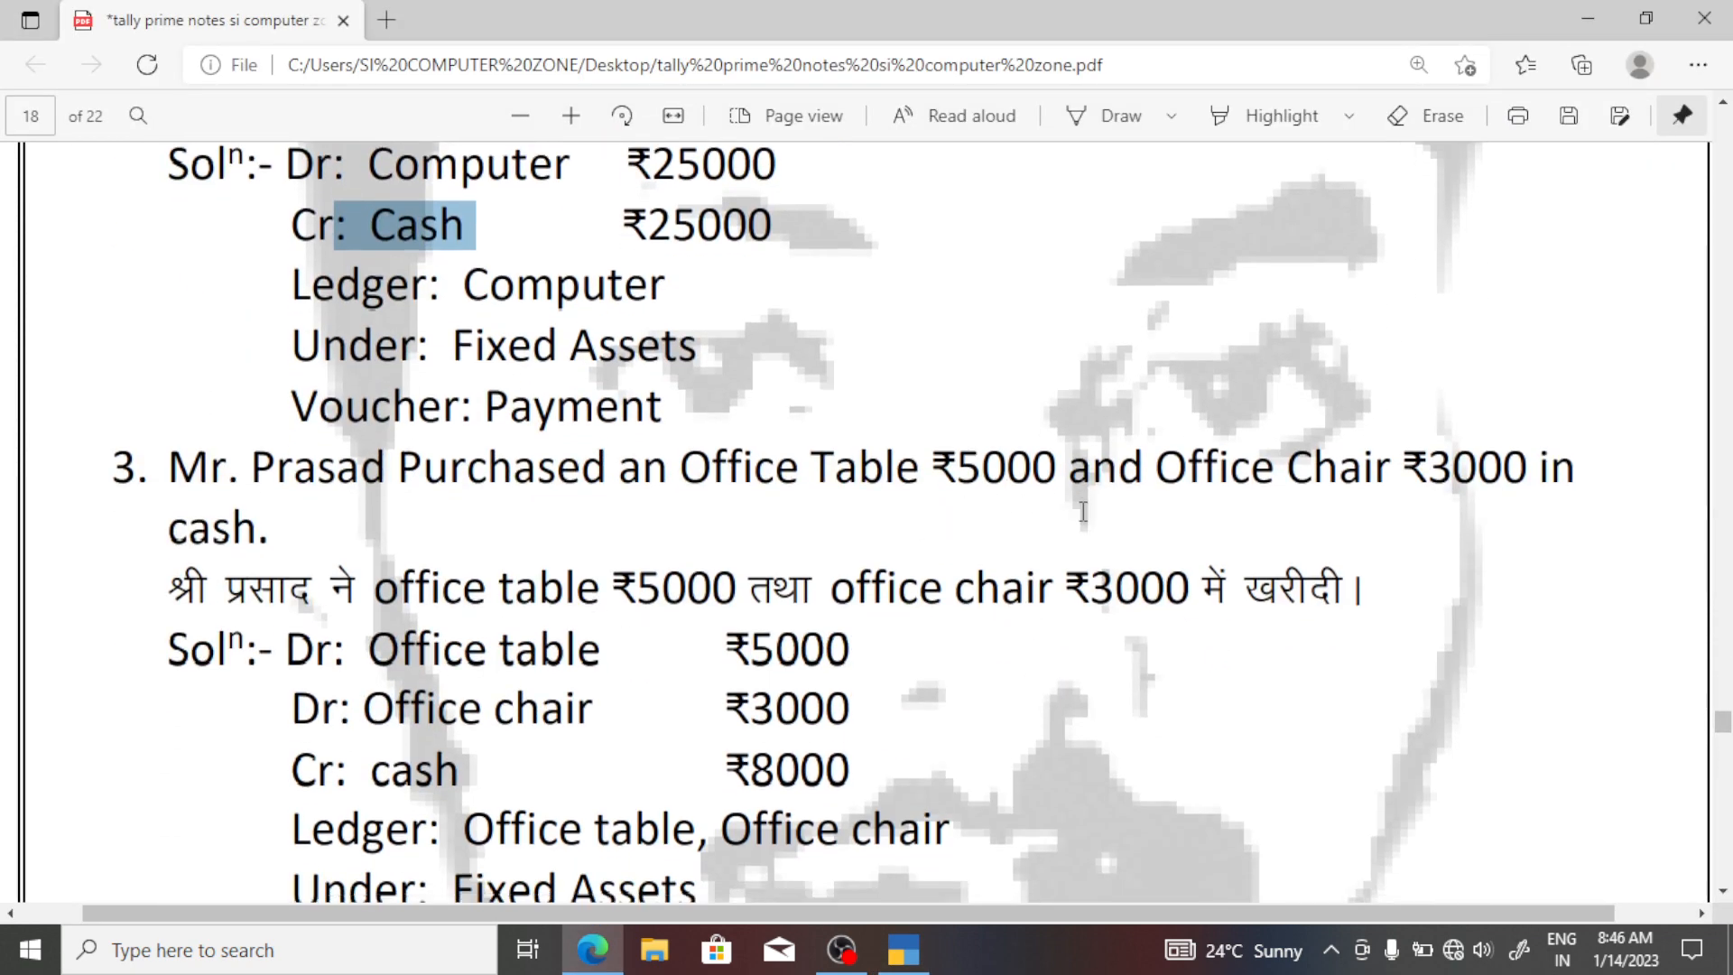
scroll(1083, 512, down, 3)
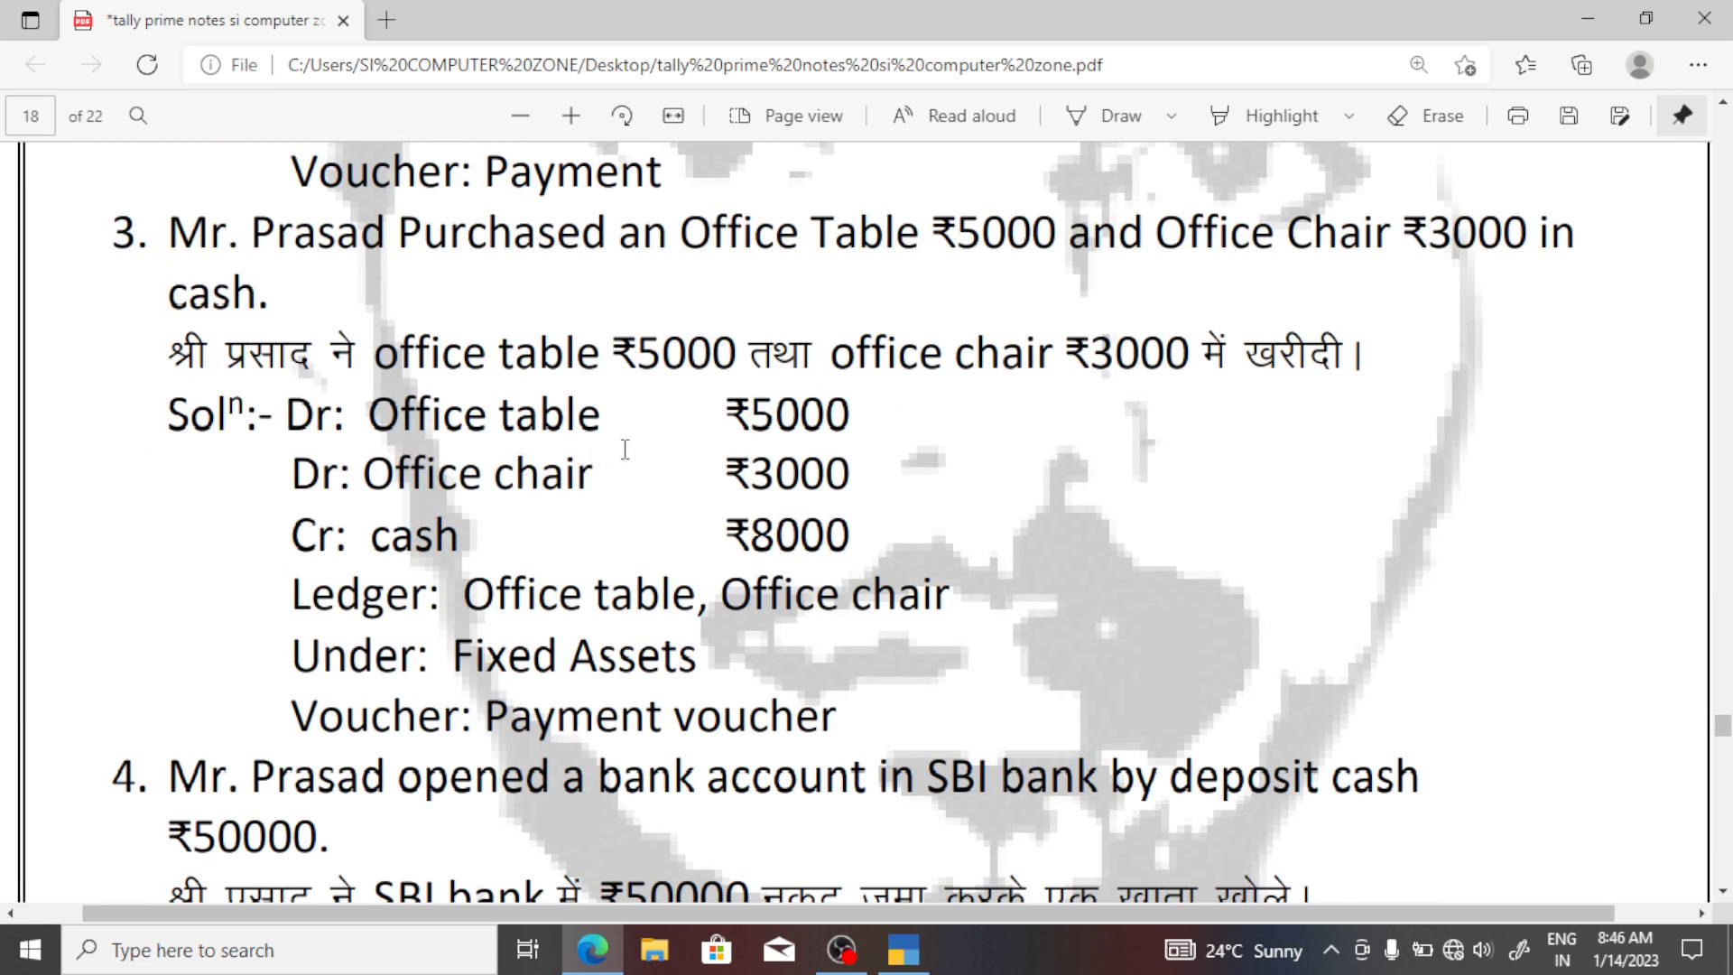
drag(630, 432, 465, 424)
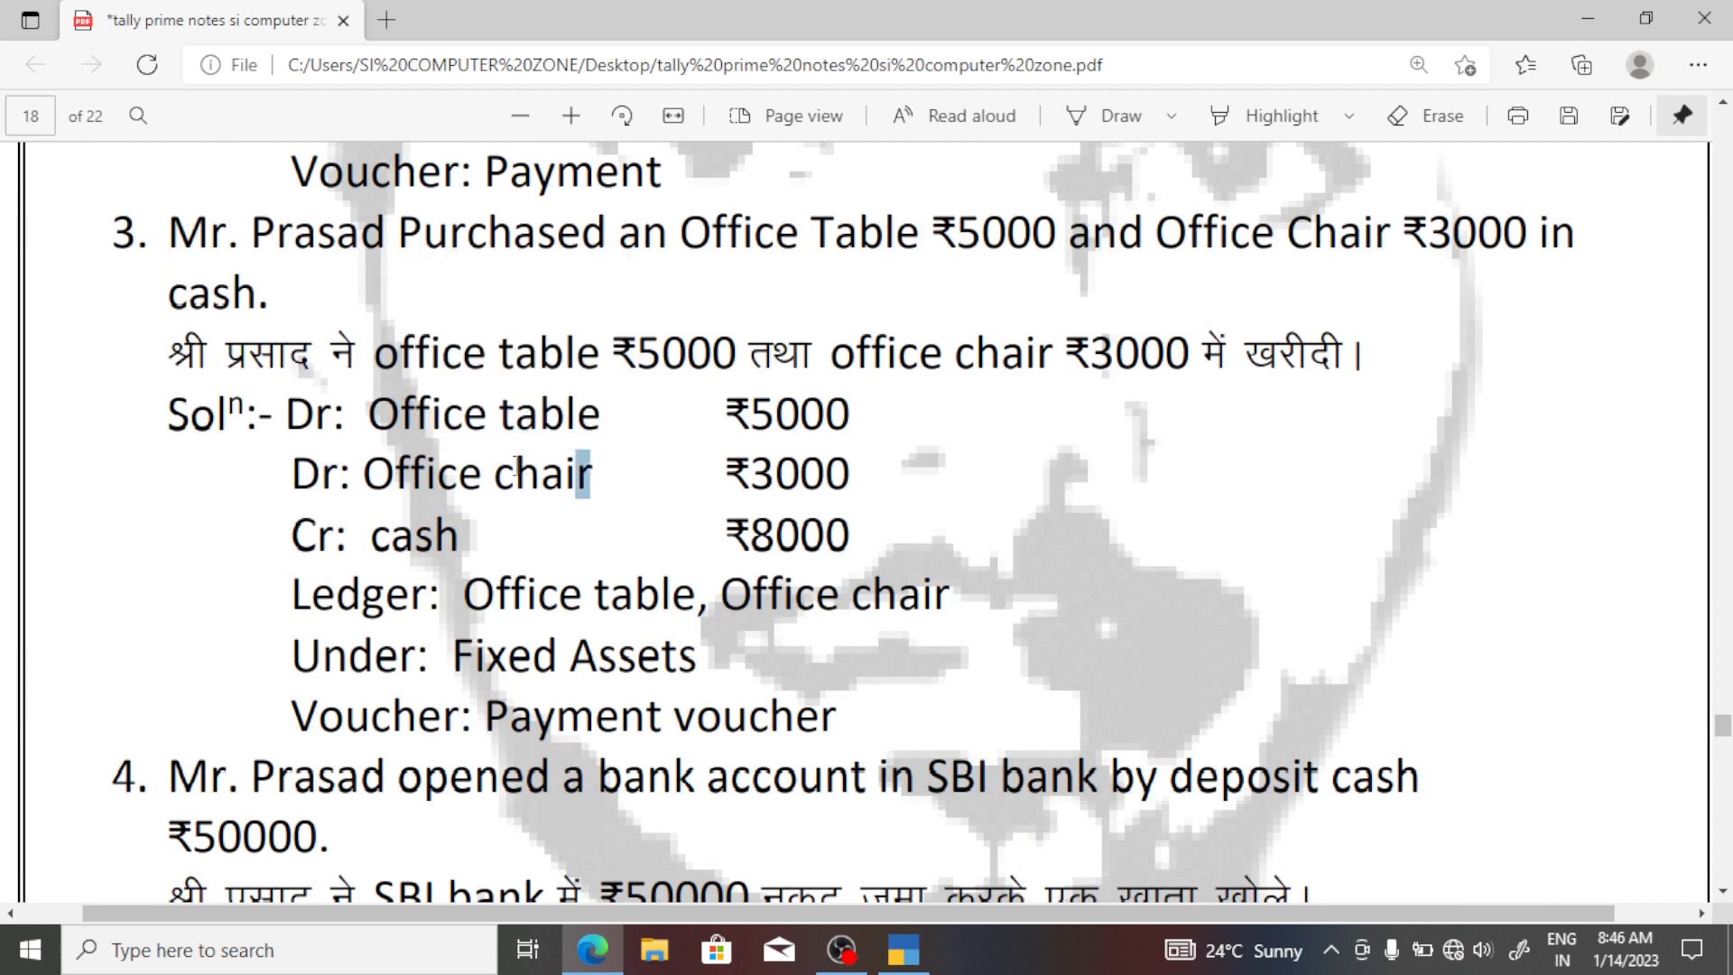
drag(587, 475, 411, 537)
click(476, 492)
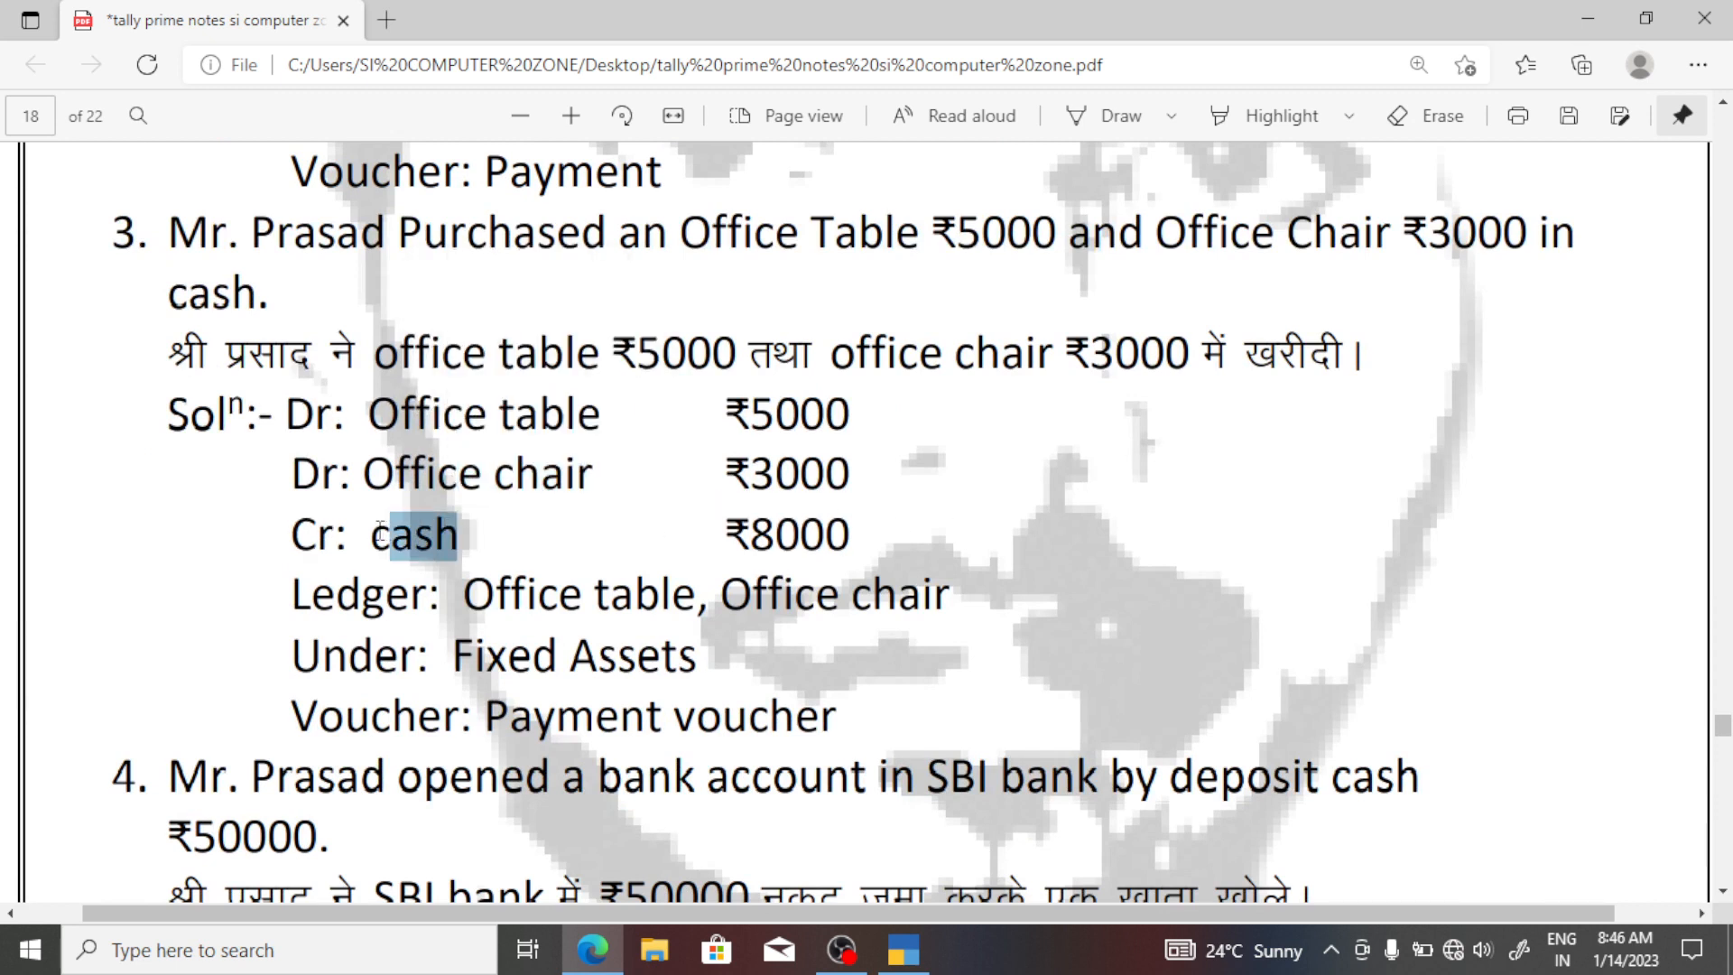
drag(699, 600, 496, 596)
drag(949, 598, 473, 657)
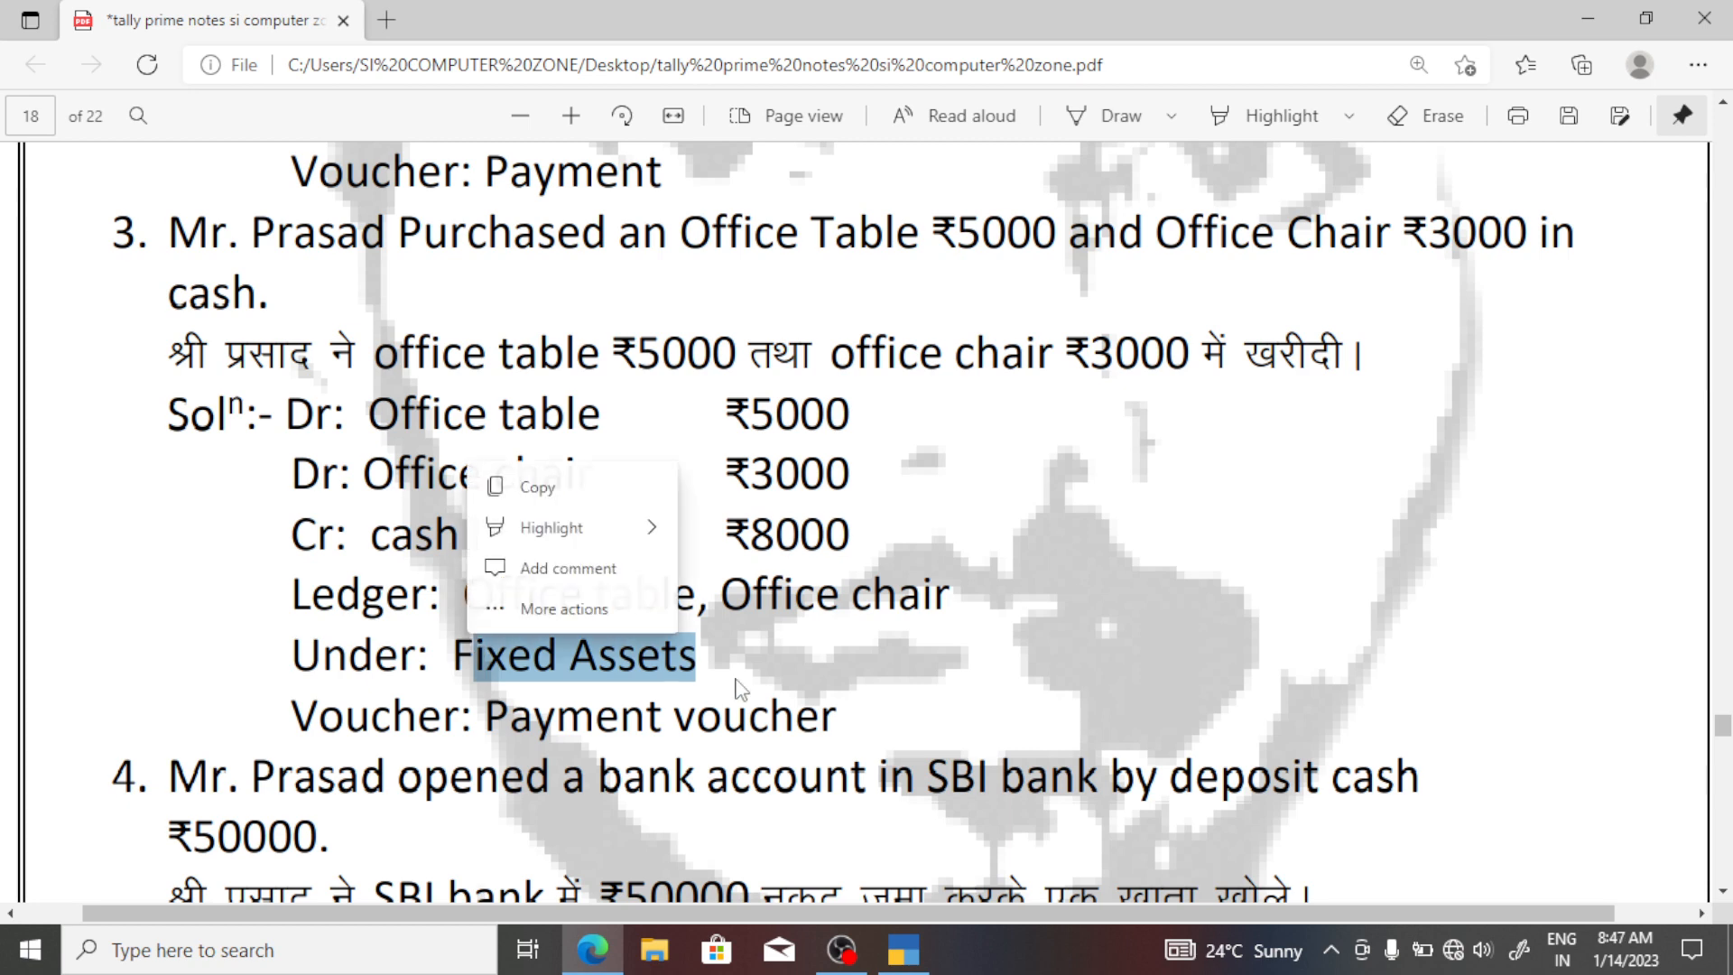
drag(842, 714, 546, 713)
key(alt+Tab)
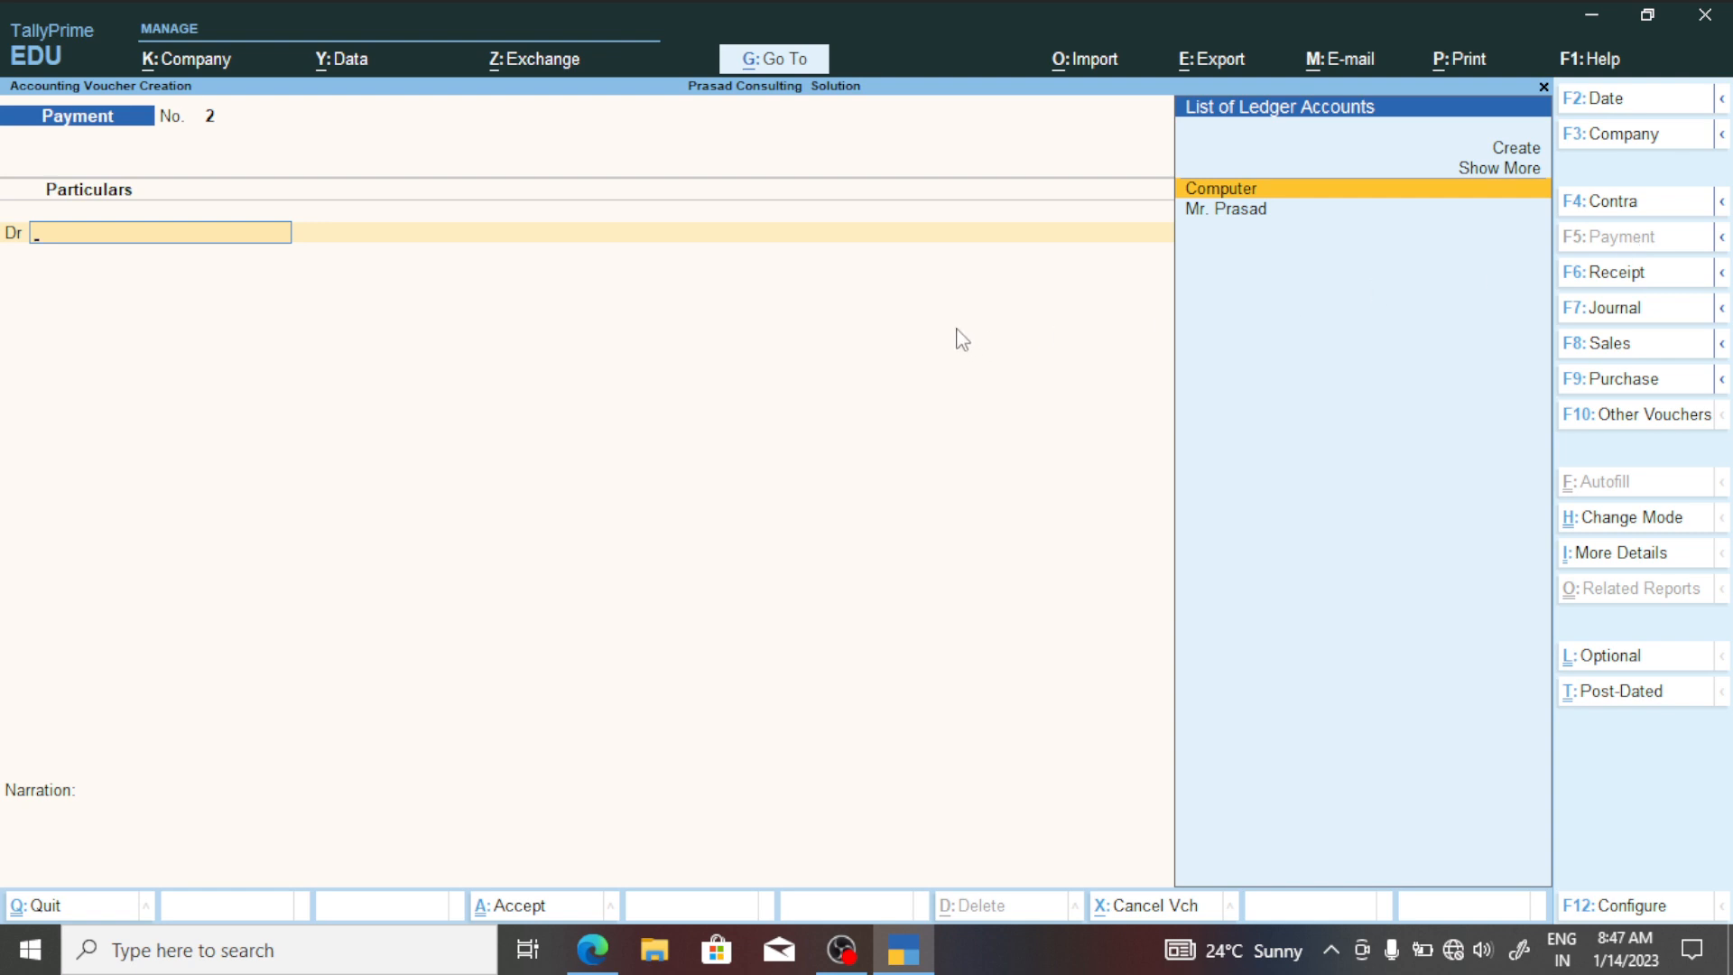
Create an Office Table ledger from the new payment voucher's debit line, keep it under Fixed Assets, and save it.
click(1534, 150)
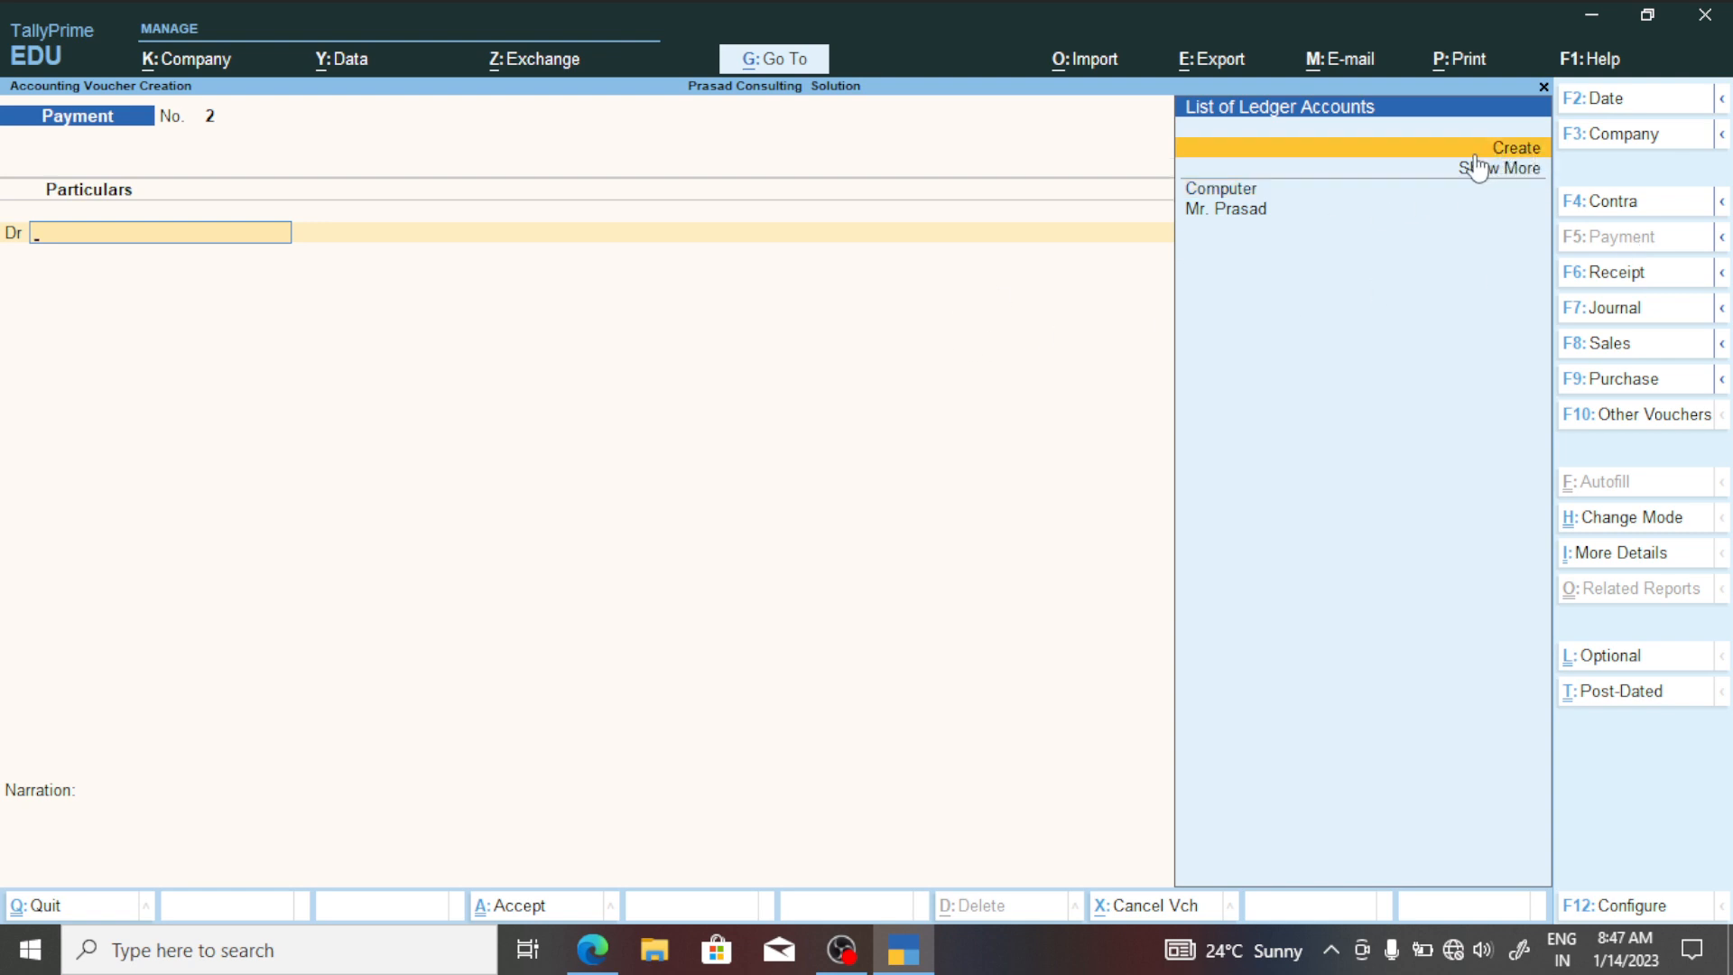
text(Of)
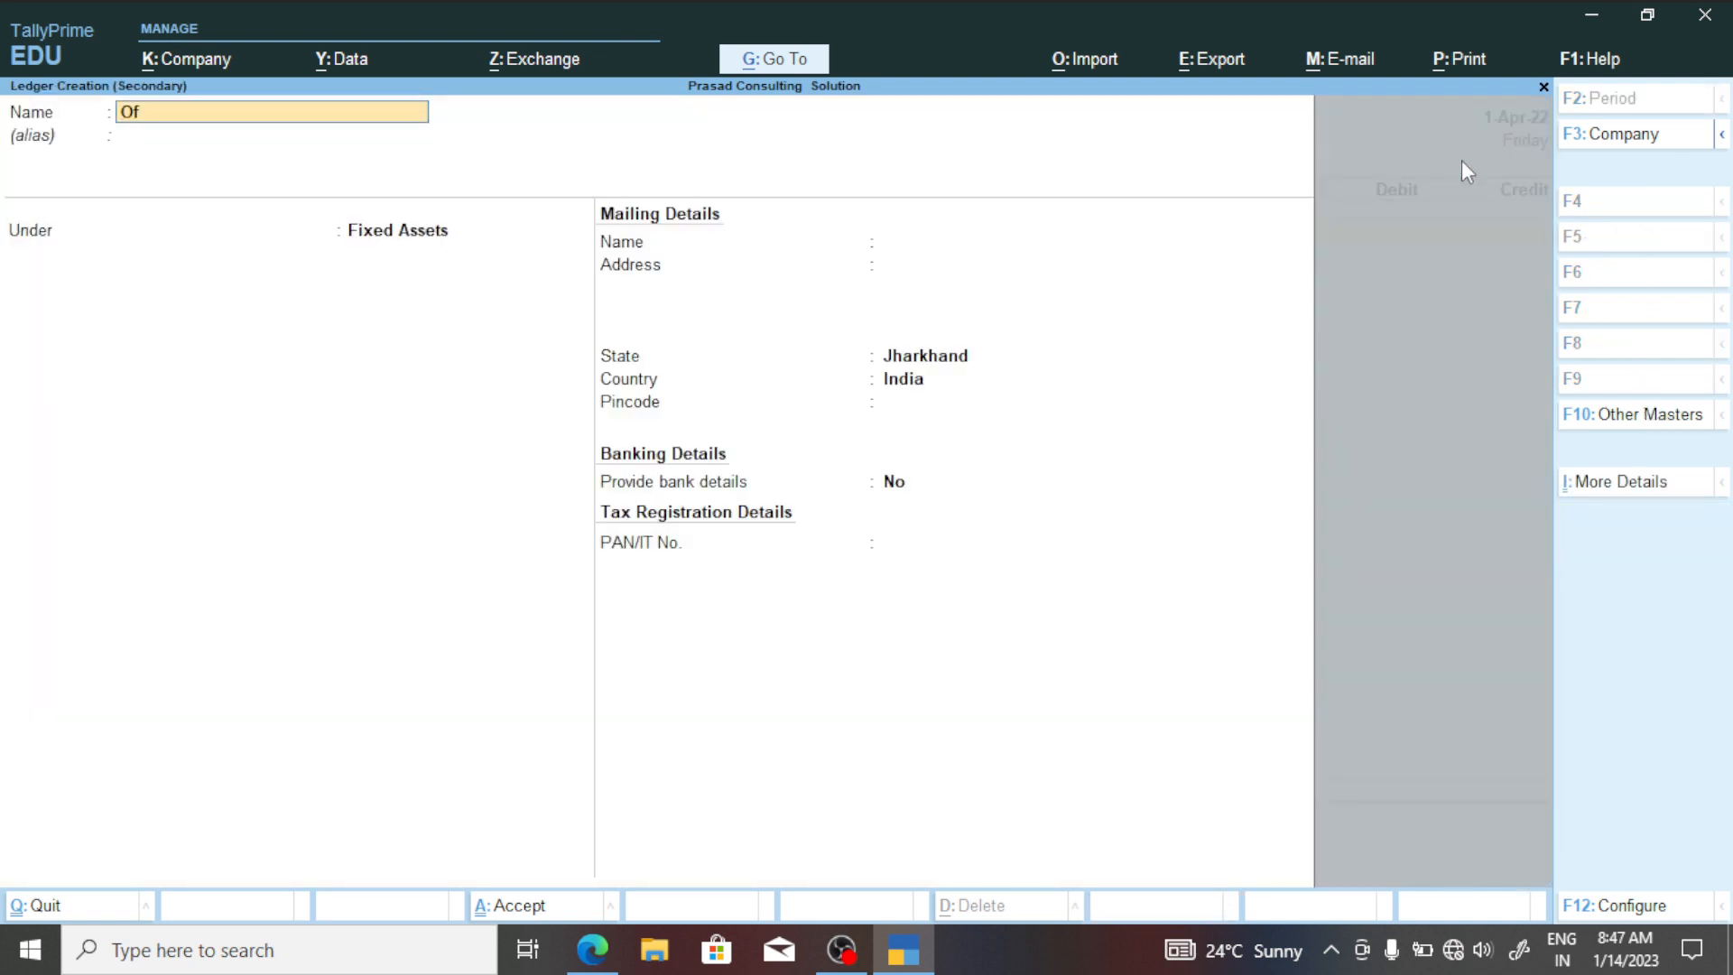
text(fice Tavle)
key(BackSpace)
text(ble)
key(Return)
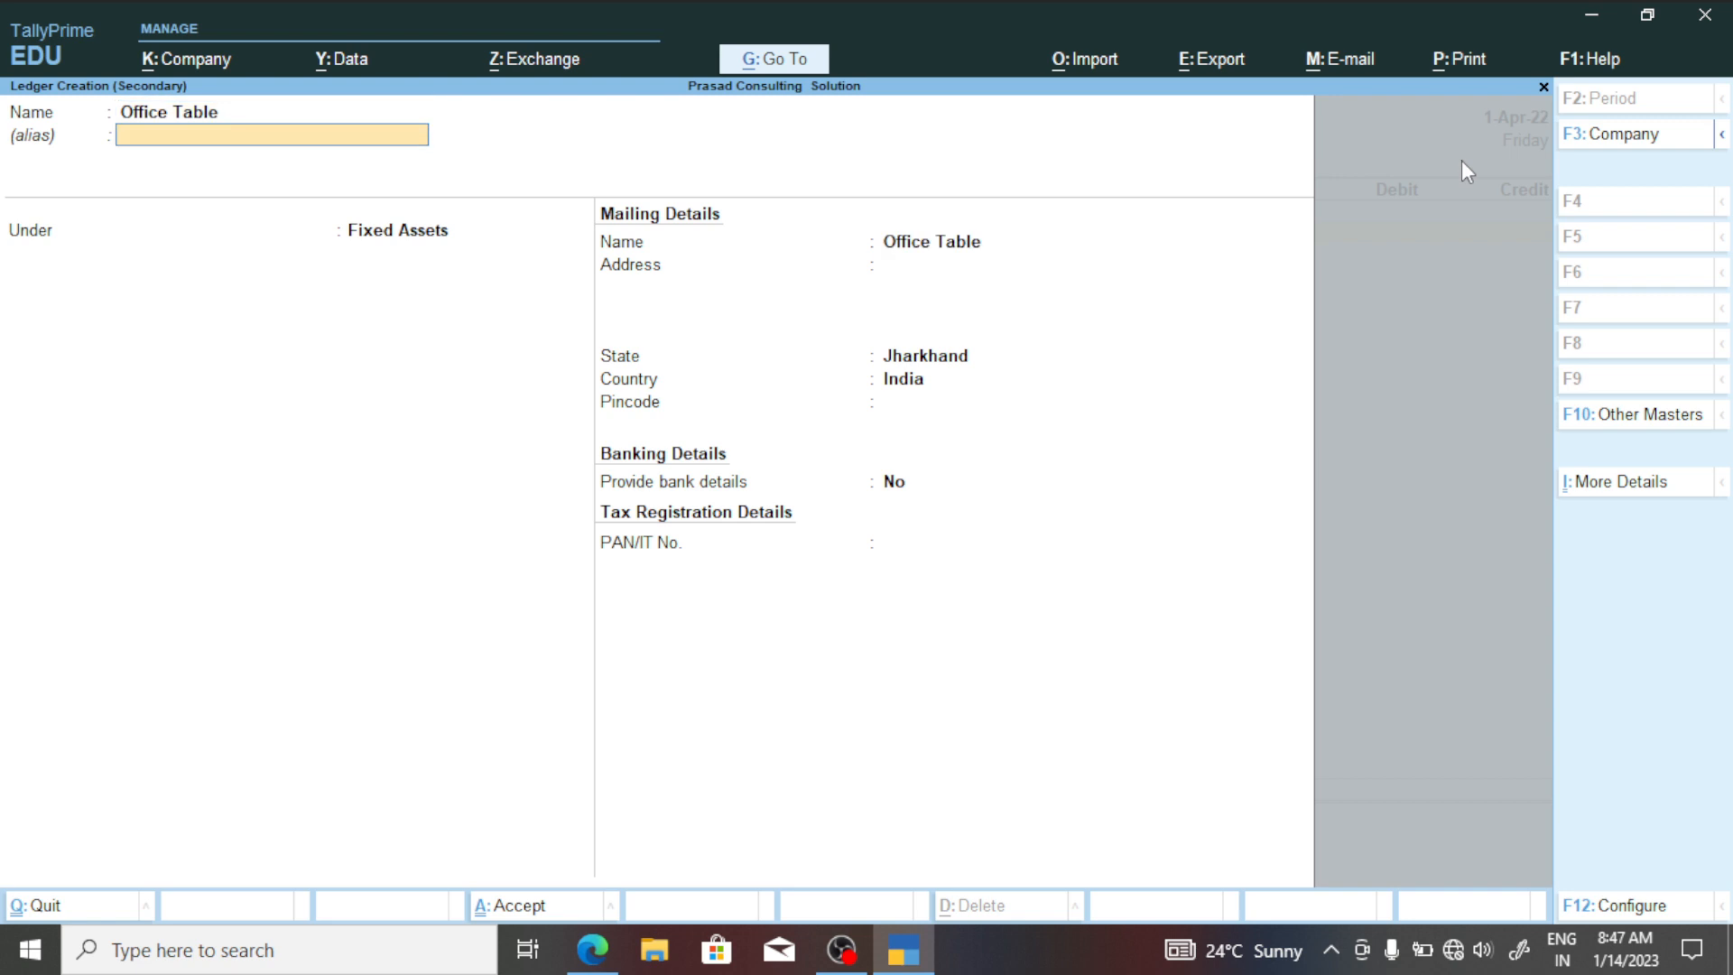
key(Return)
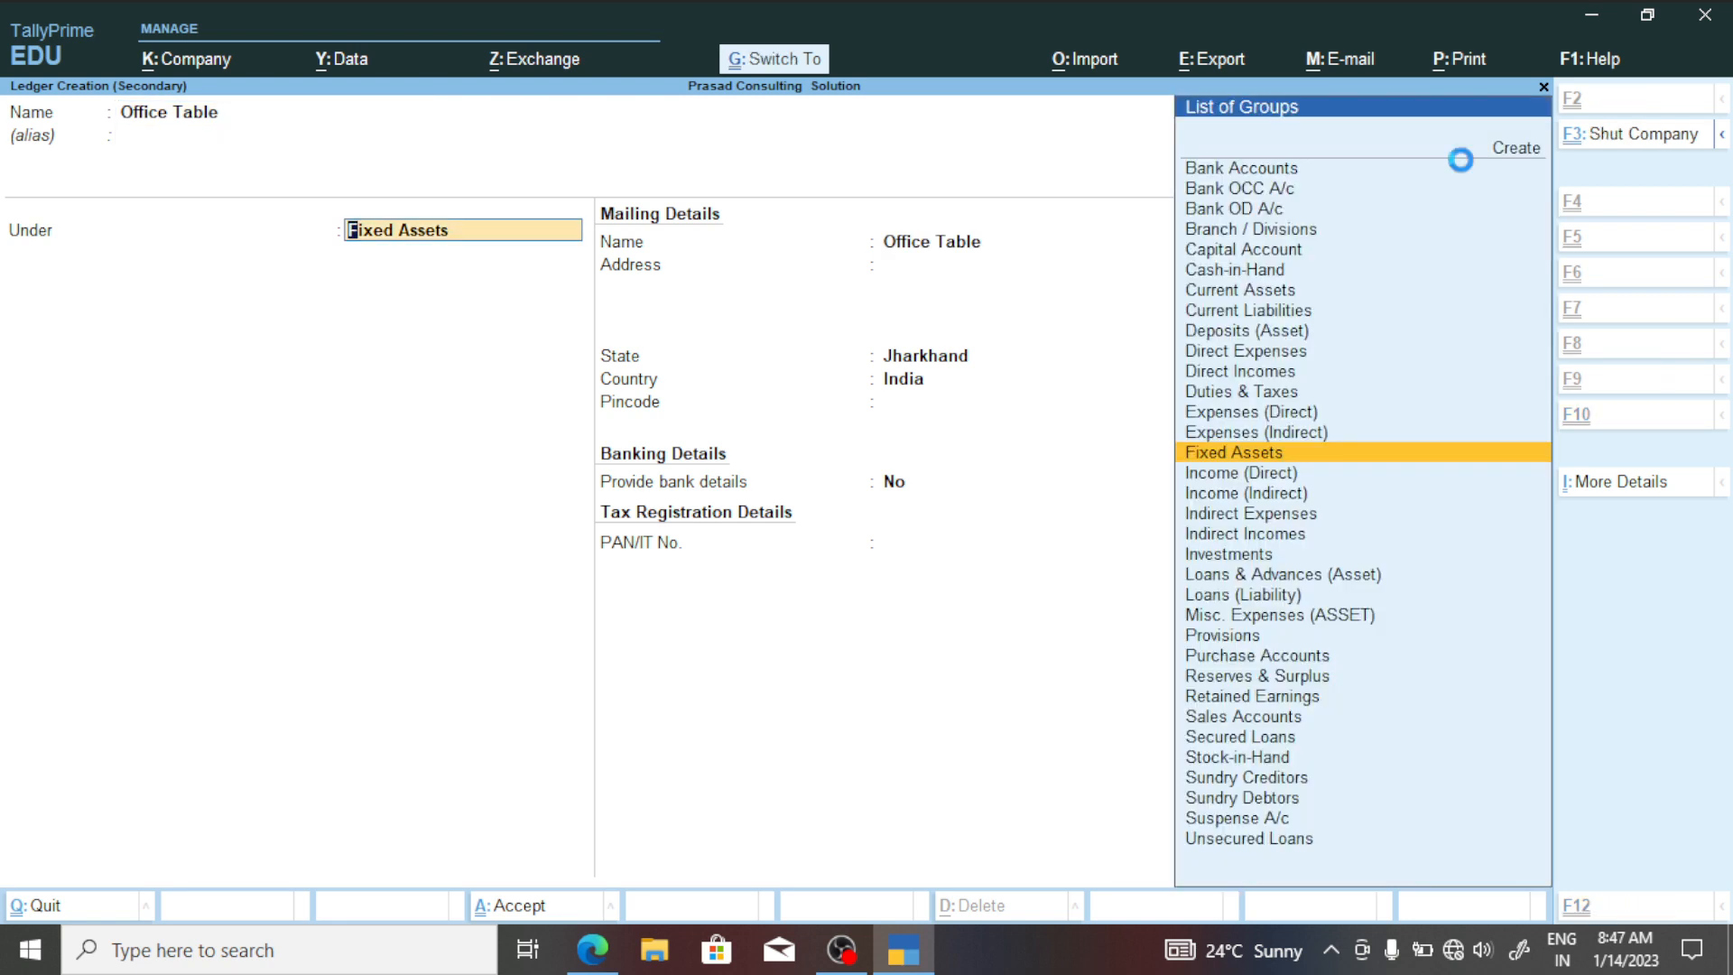
key(ctrl+a)
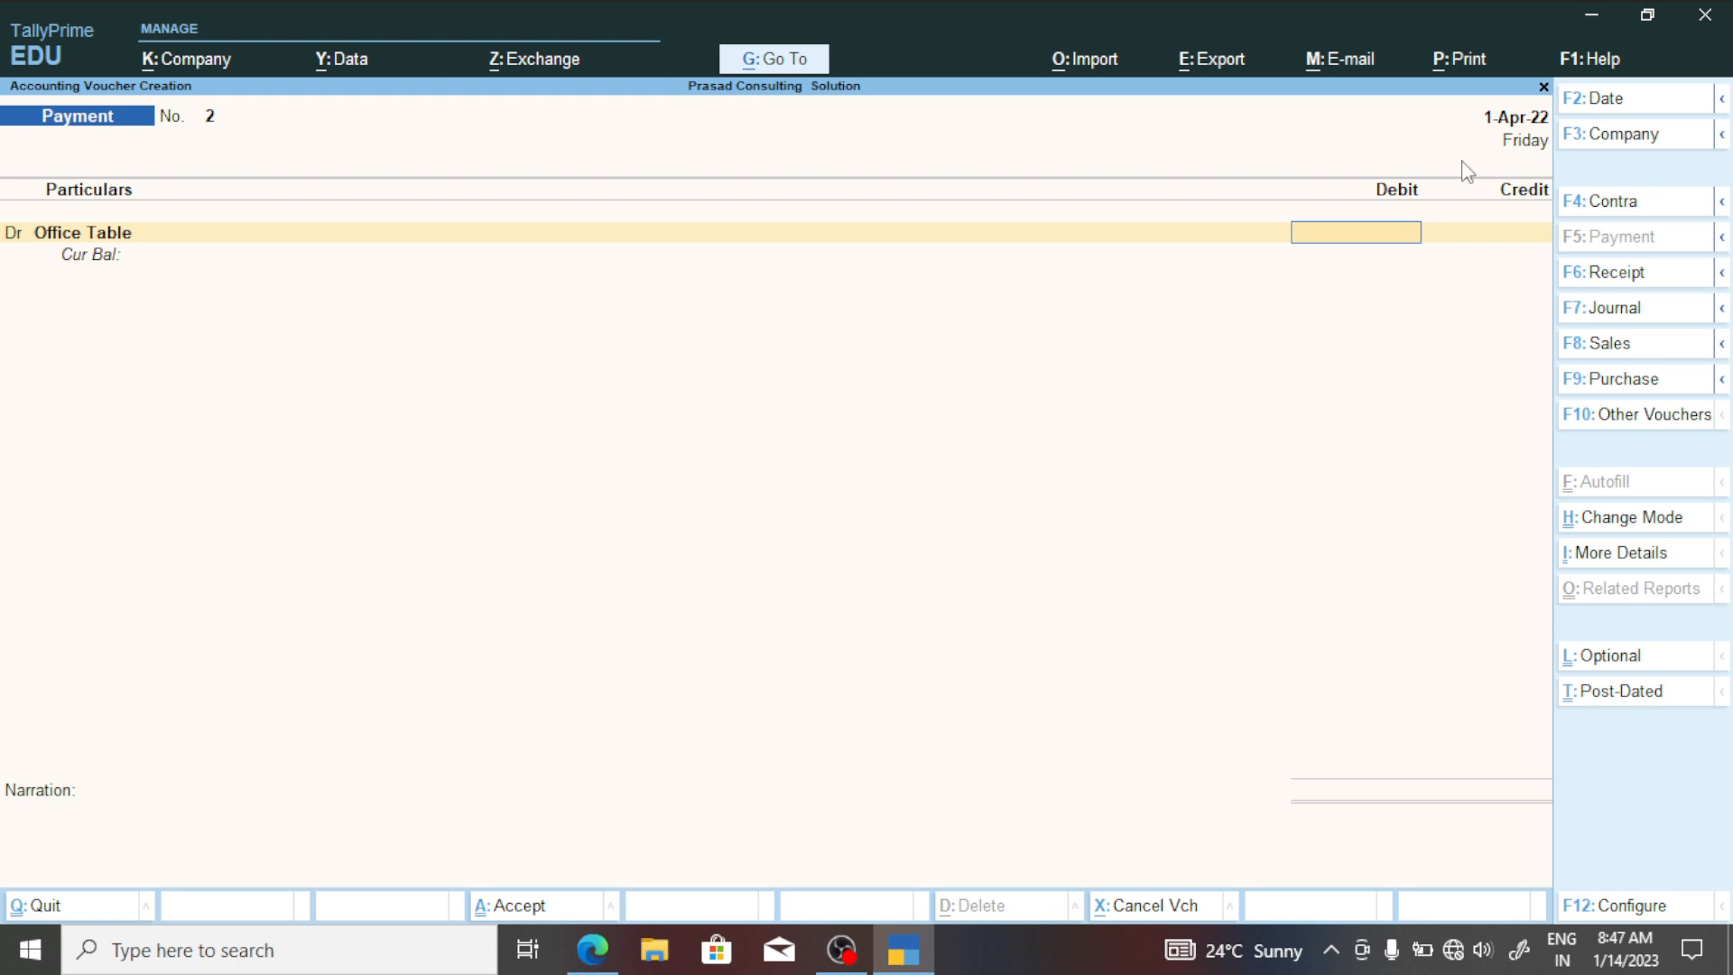
Check the office table's price in the PDF notes in Edge, and enter a debit of 5000 for Office Table in TallyPrime.
key(alt+Tab)
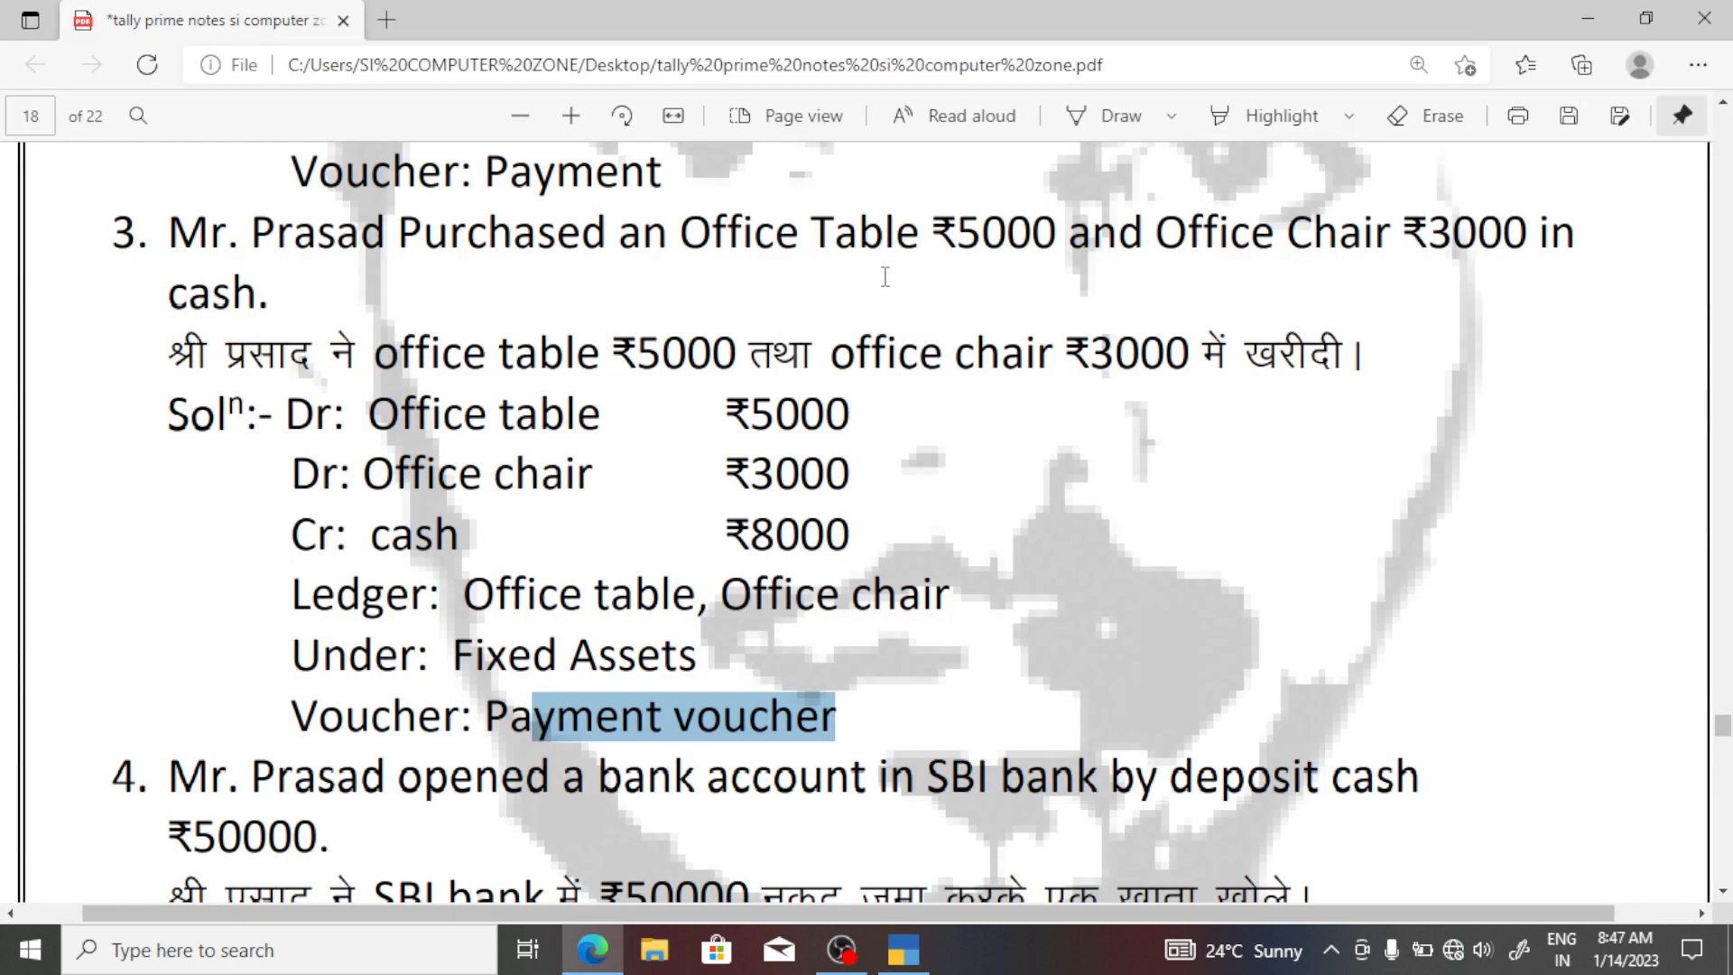
drag(1053, 236, 939, 233)
key(alt+Tab)
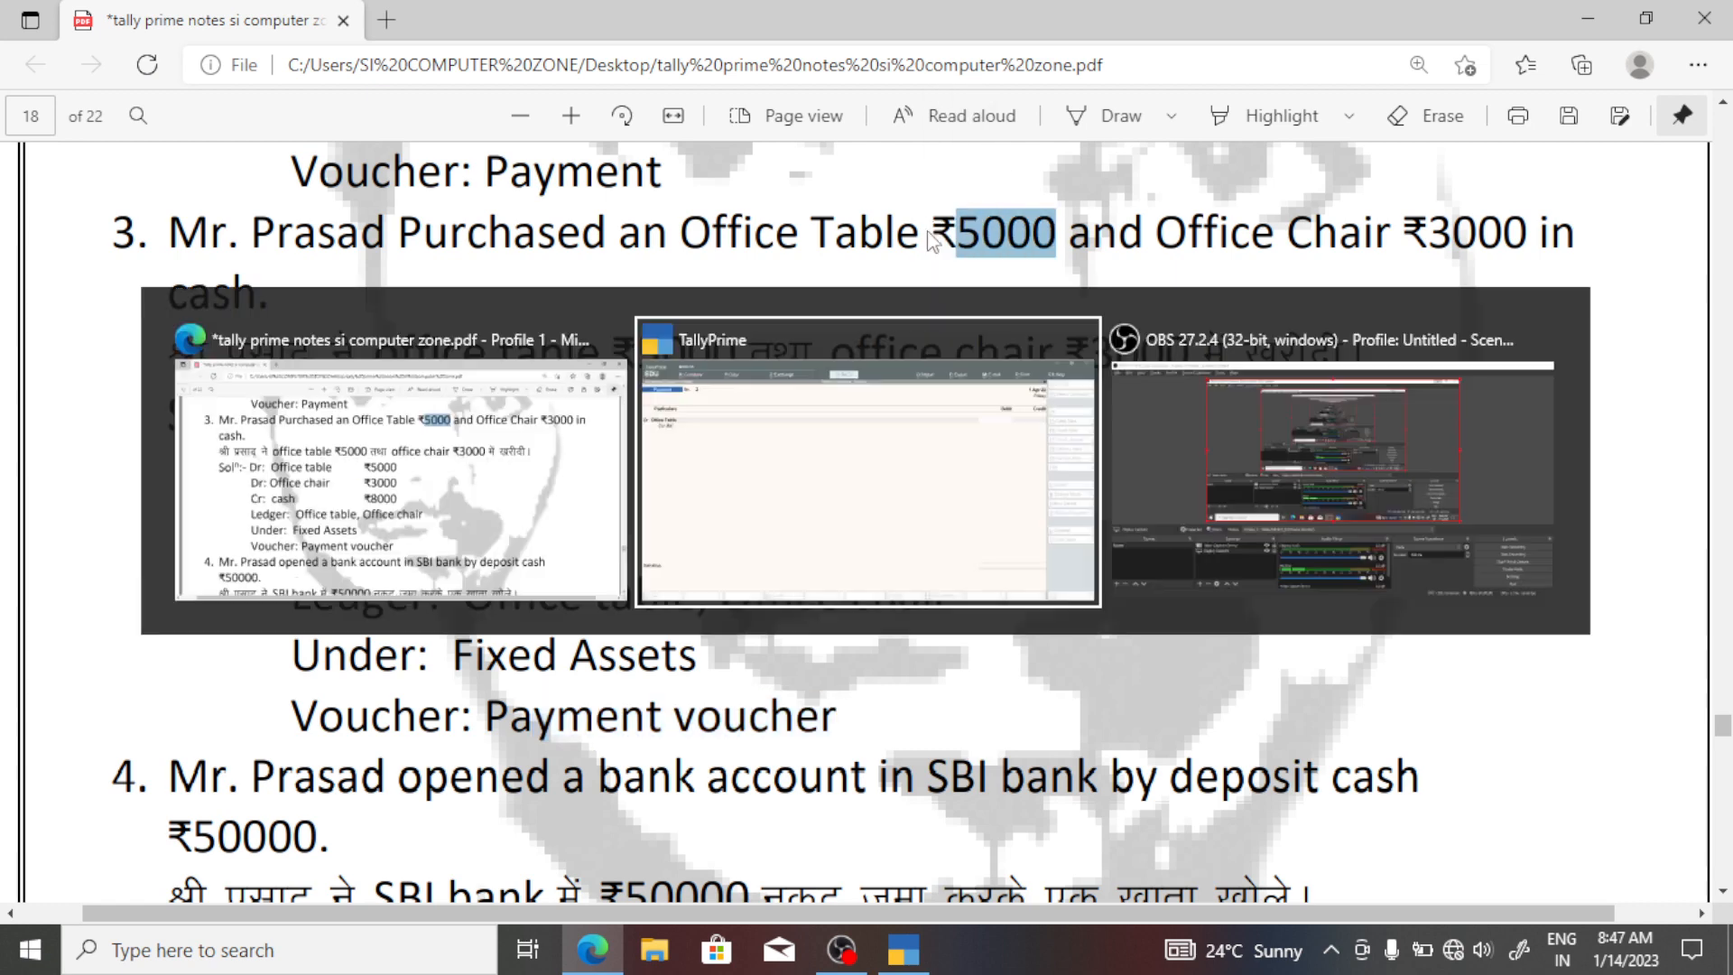
text(5000)
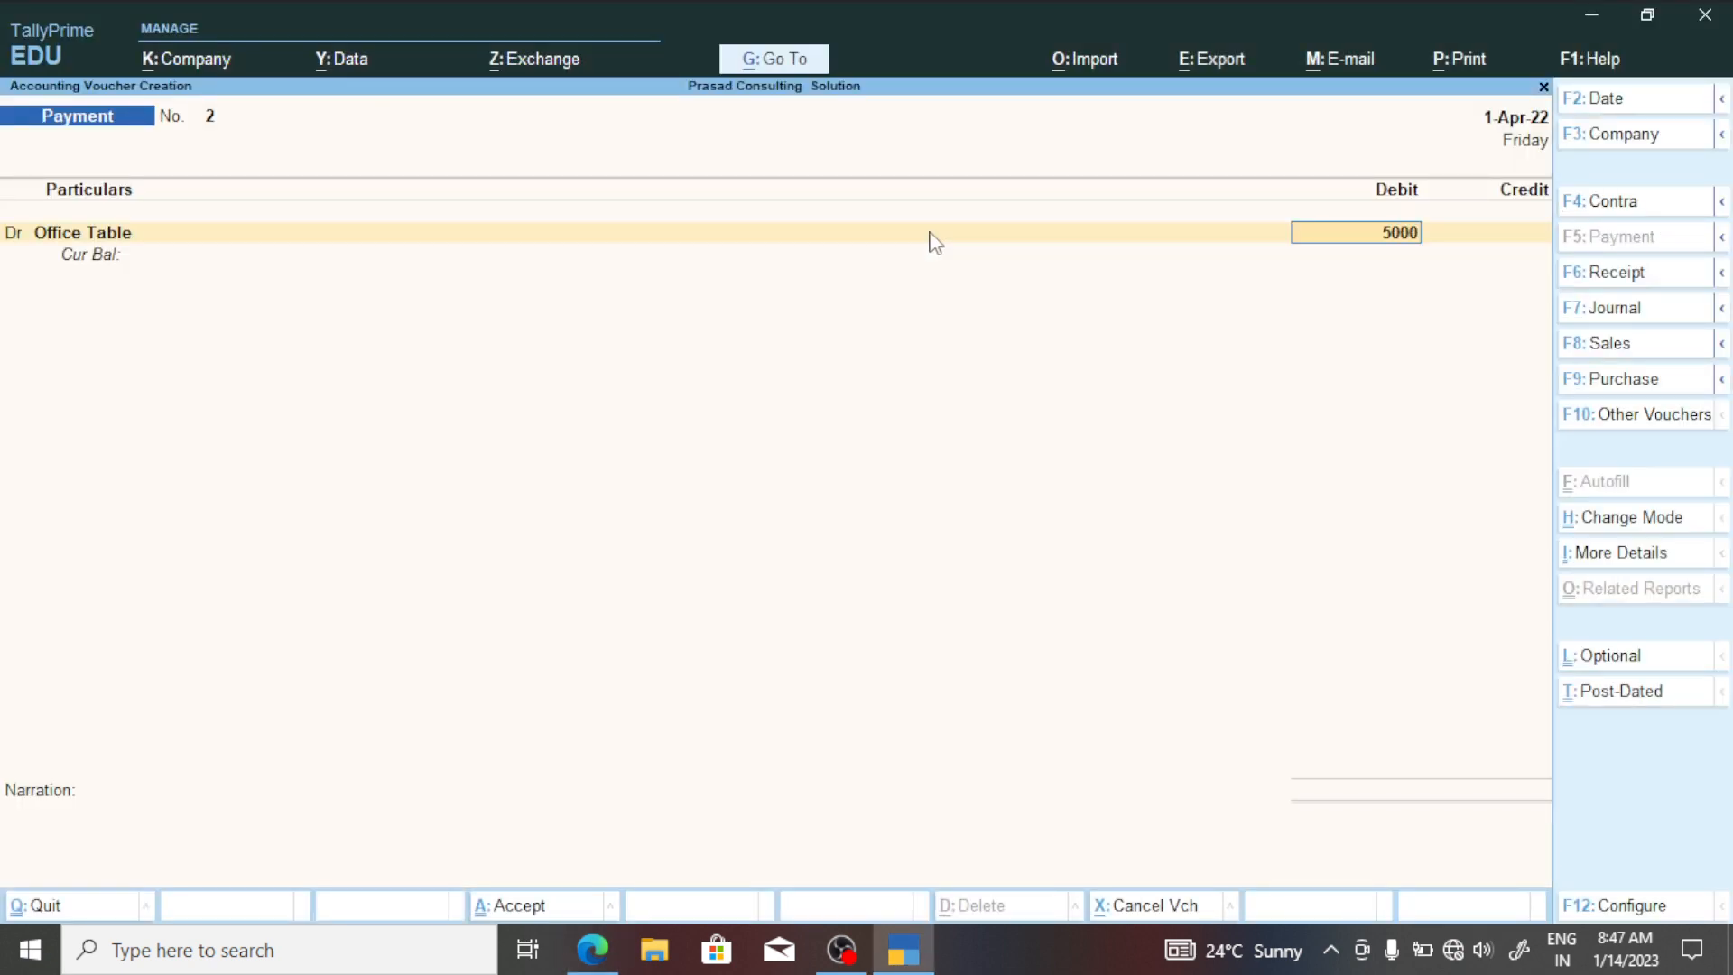
key(Return)
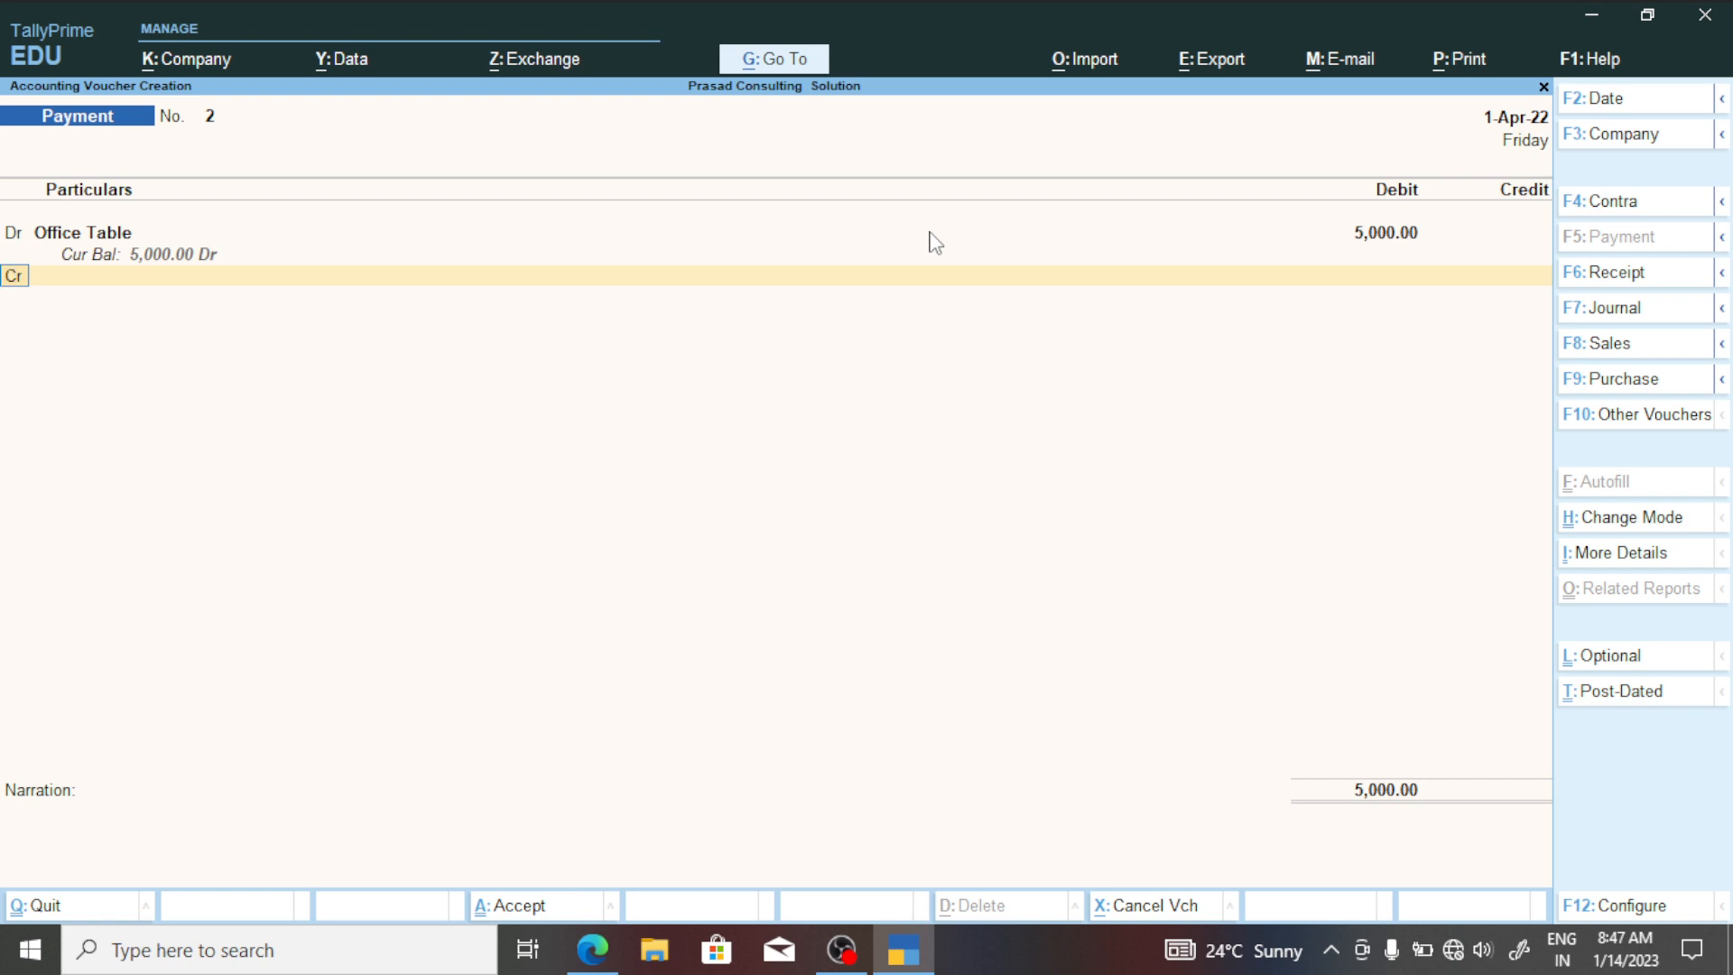
Check the office chair's entry type in the PDF notes in Edge, and change the voucher's second line to Dr in TallyPrime.
key(alt+Tab)
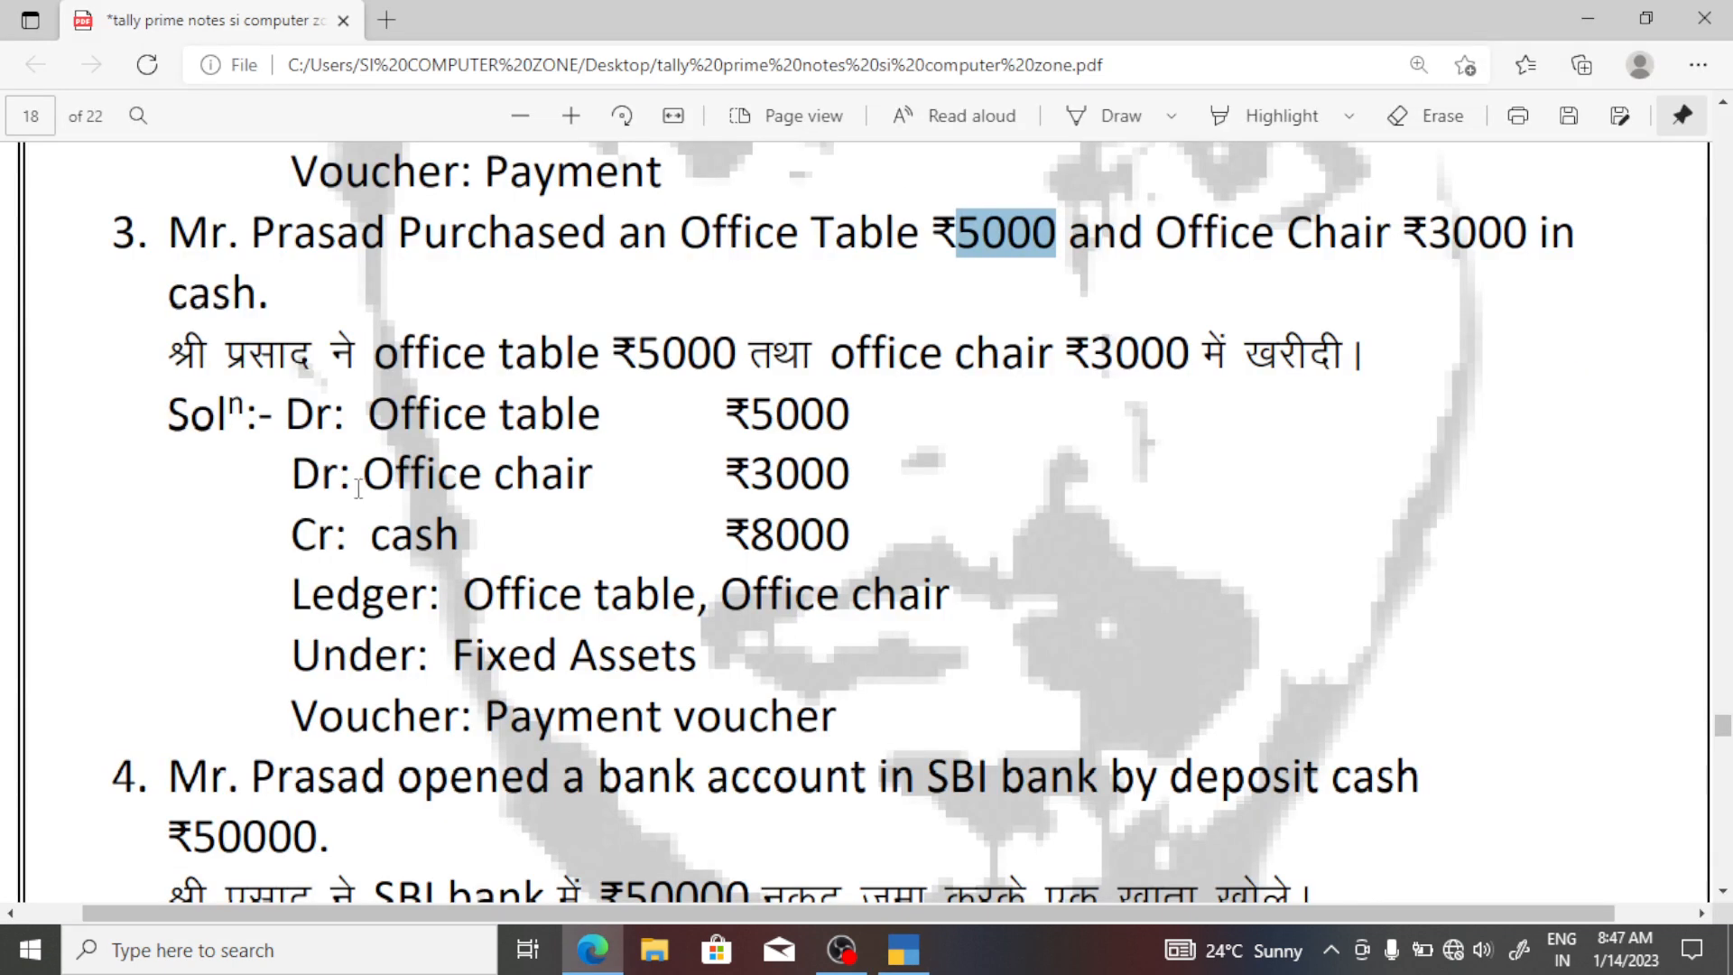
mouse_move(347, 488)
mouse_down()
mouse_move(307, 481)
mouse_move(370, 478)
mouse_up()
click(307, 481)
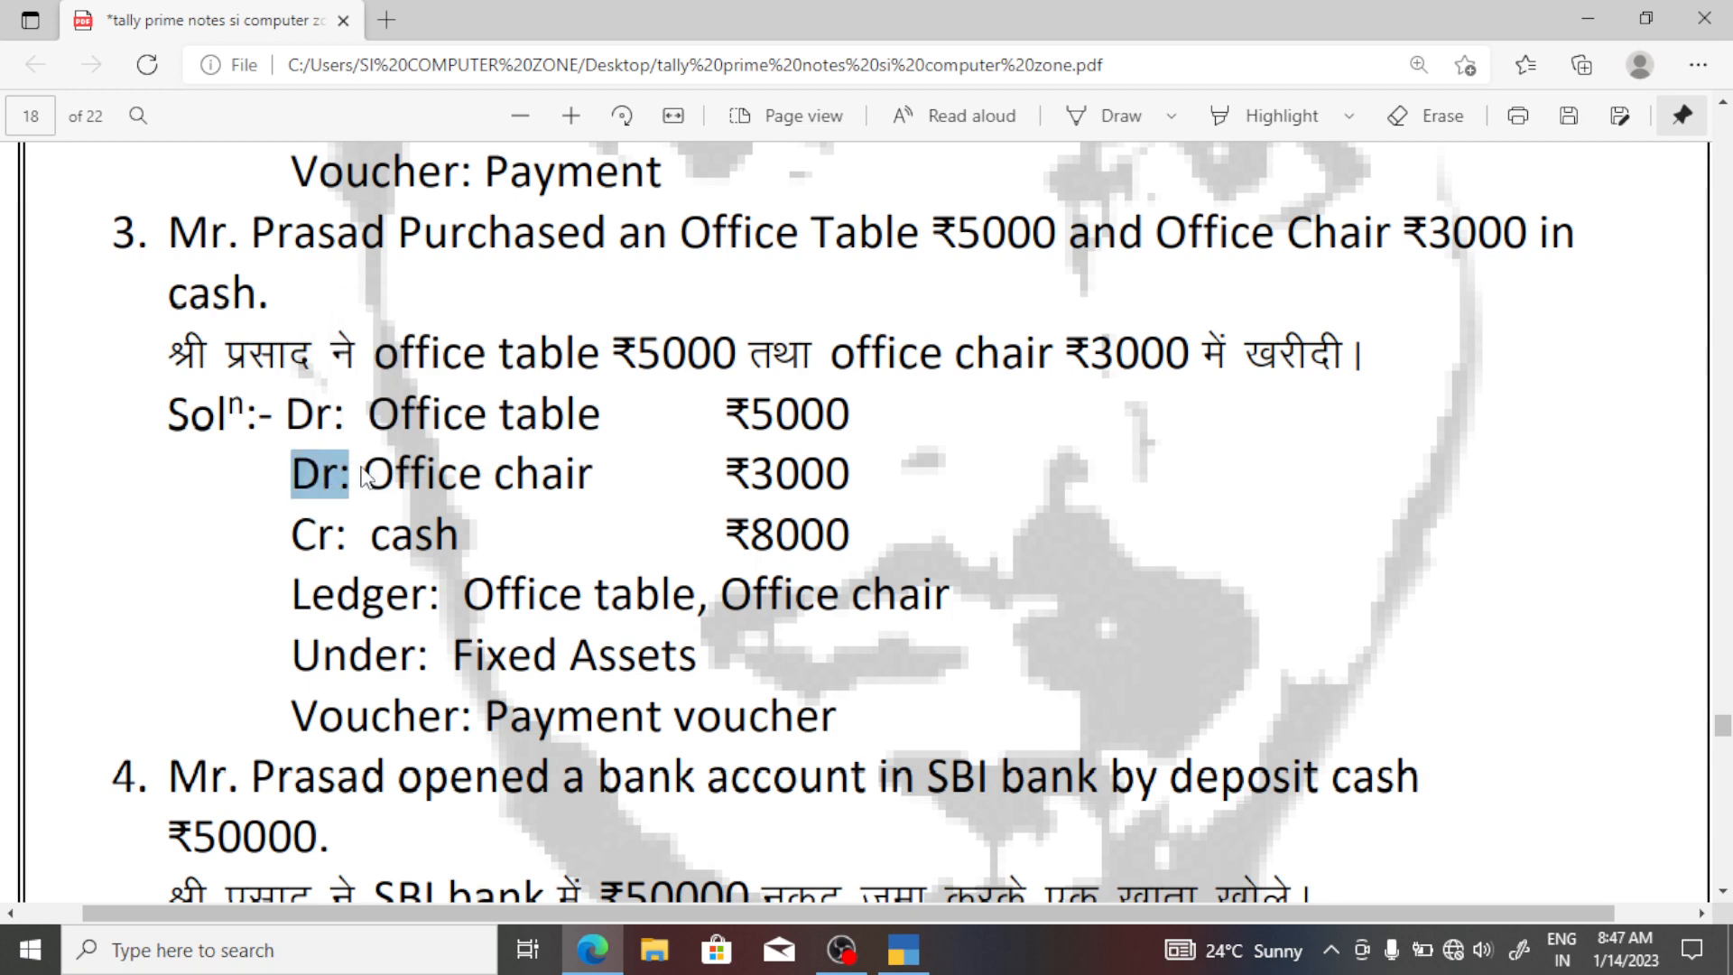
key(alt+Tab)
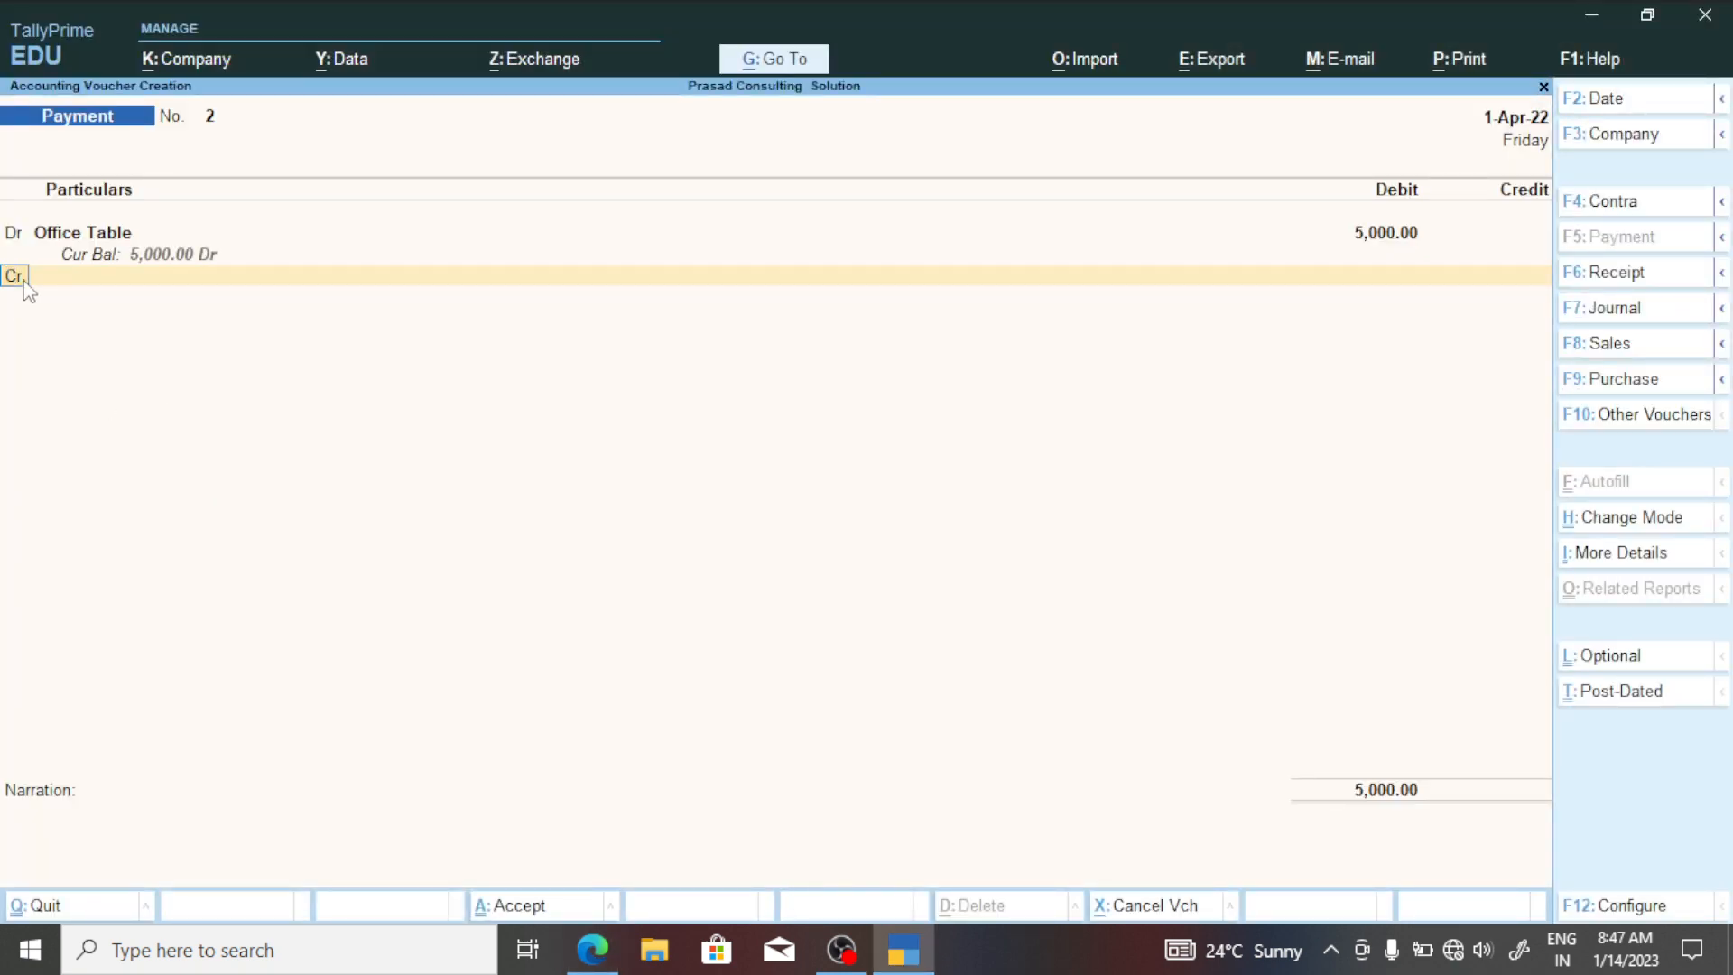
key(d)
key(Return)
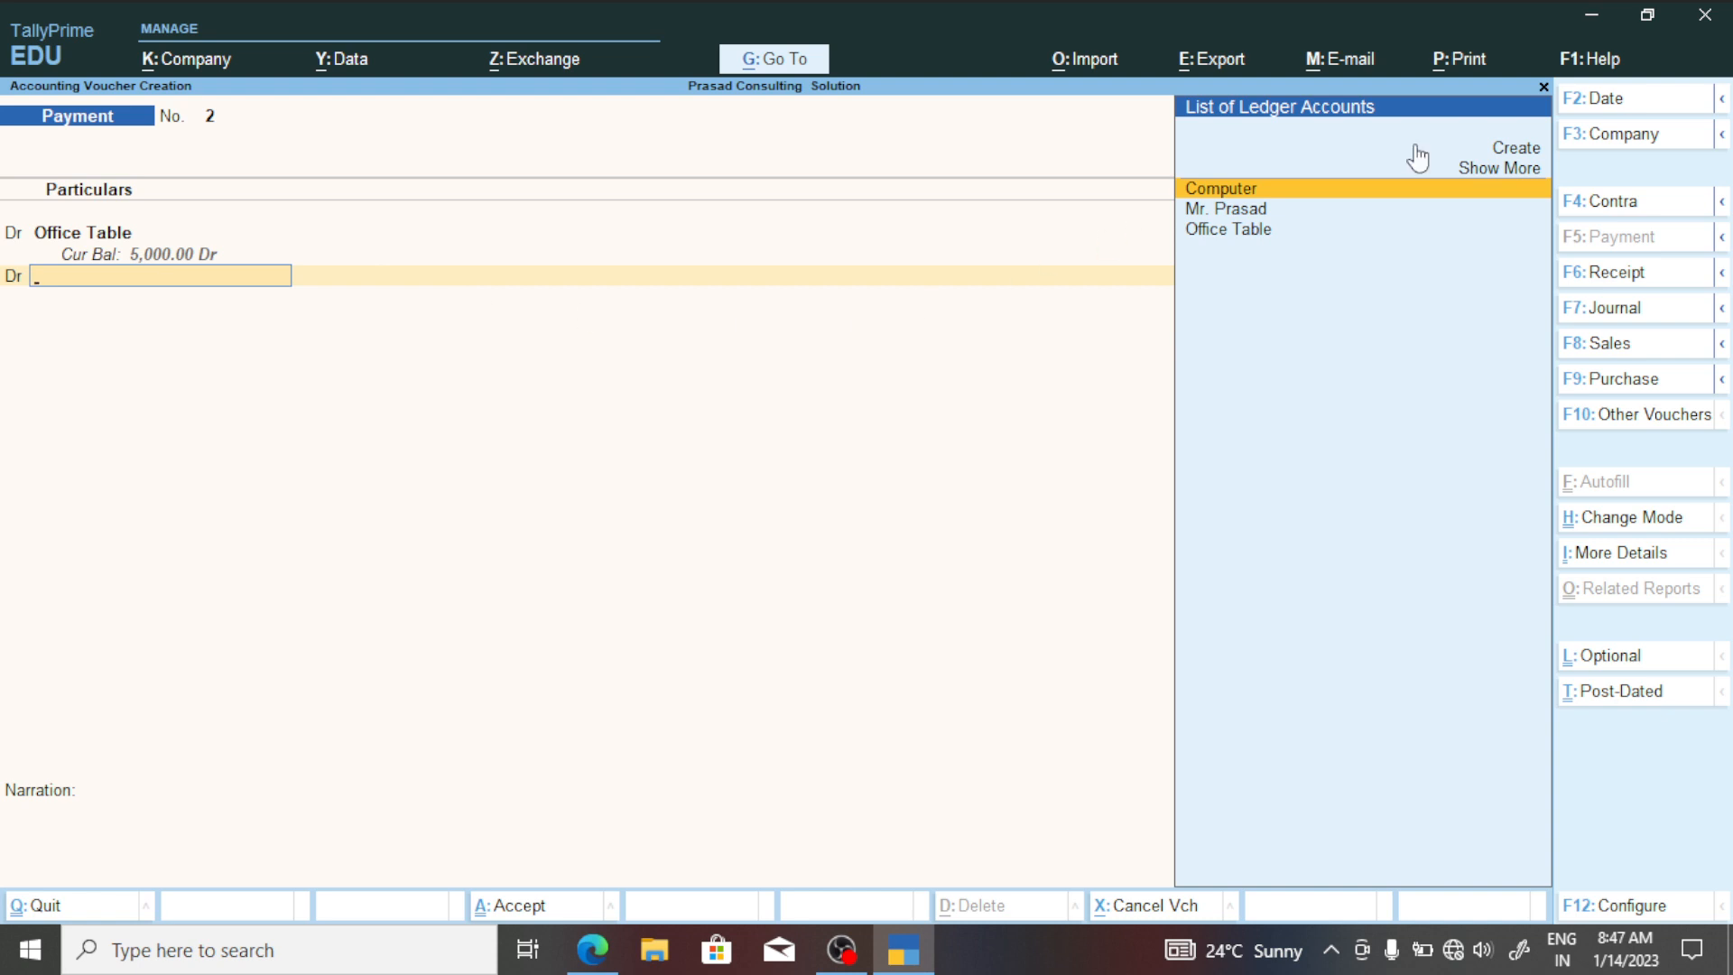
Start a new ledger for the second debit line, name it Office Chiar, and go to its group selection.
click(1504, 149)
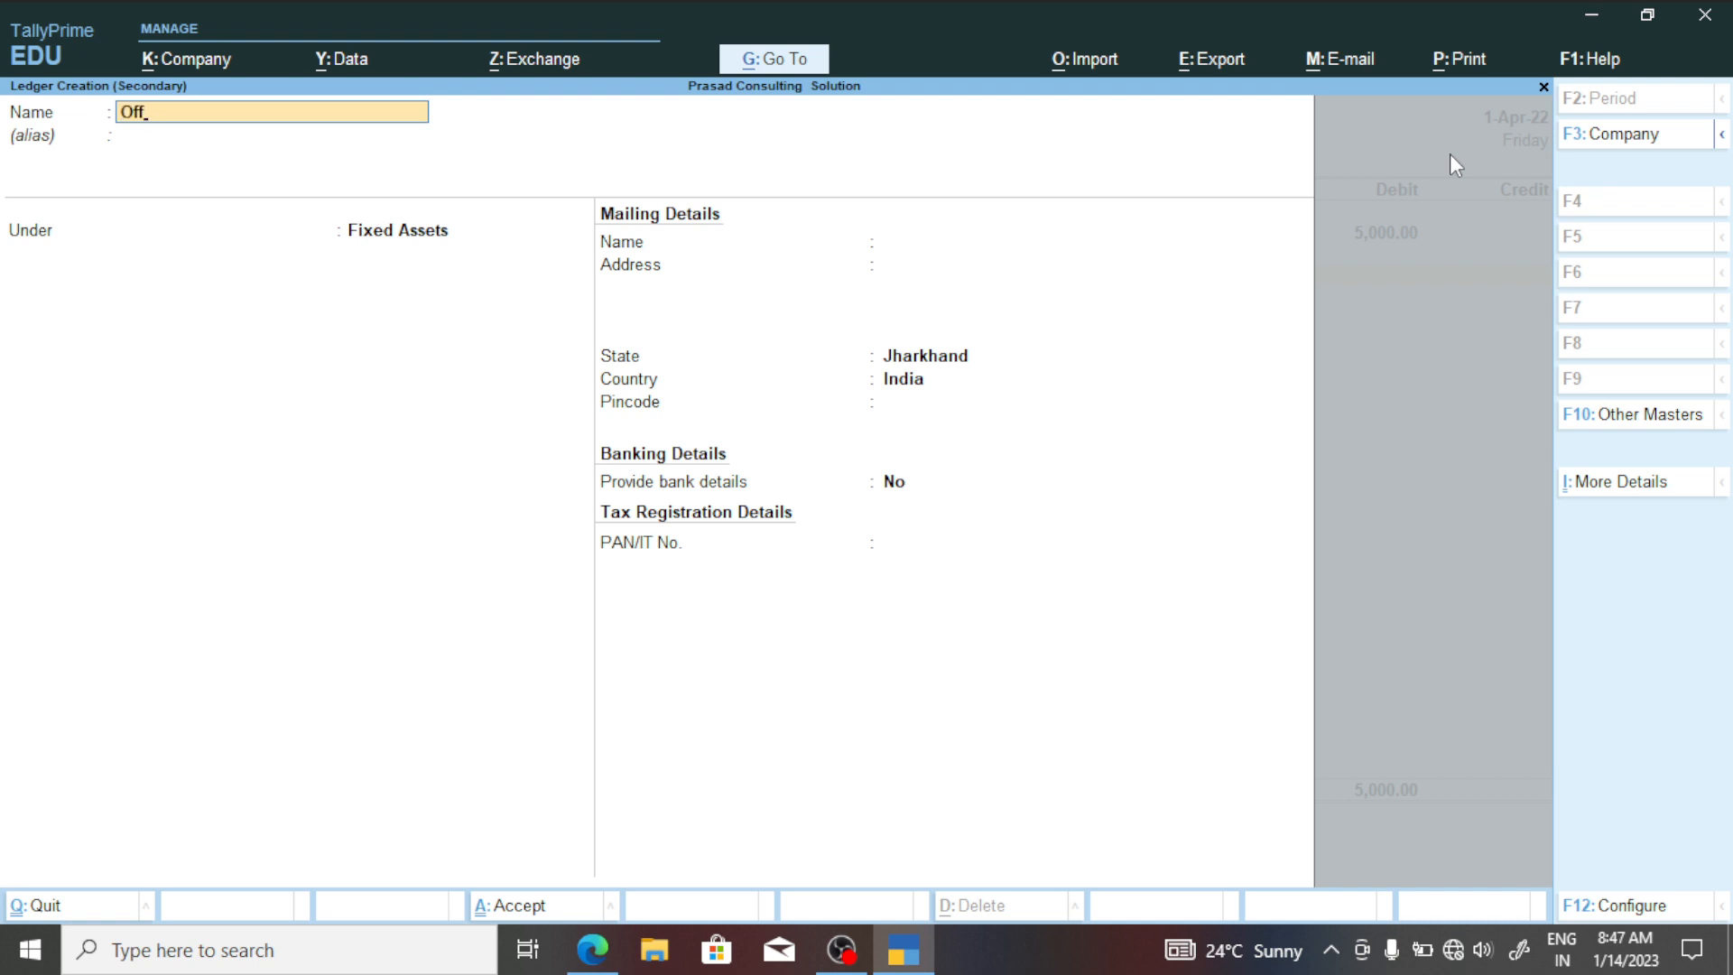
text(e Dhai)
key(BackSpace)
key(BackSpace)
key(BackSpace)
key(BackSpace)
text(d)
text(Chia)
key(Return)
key(Return)
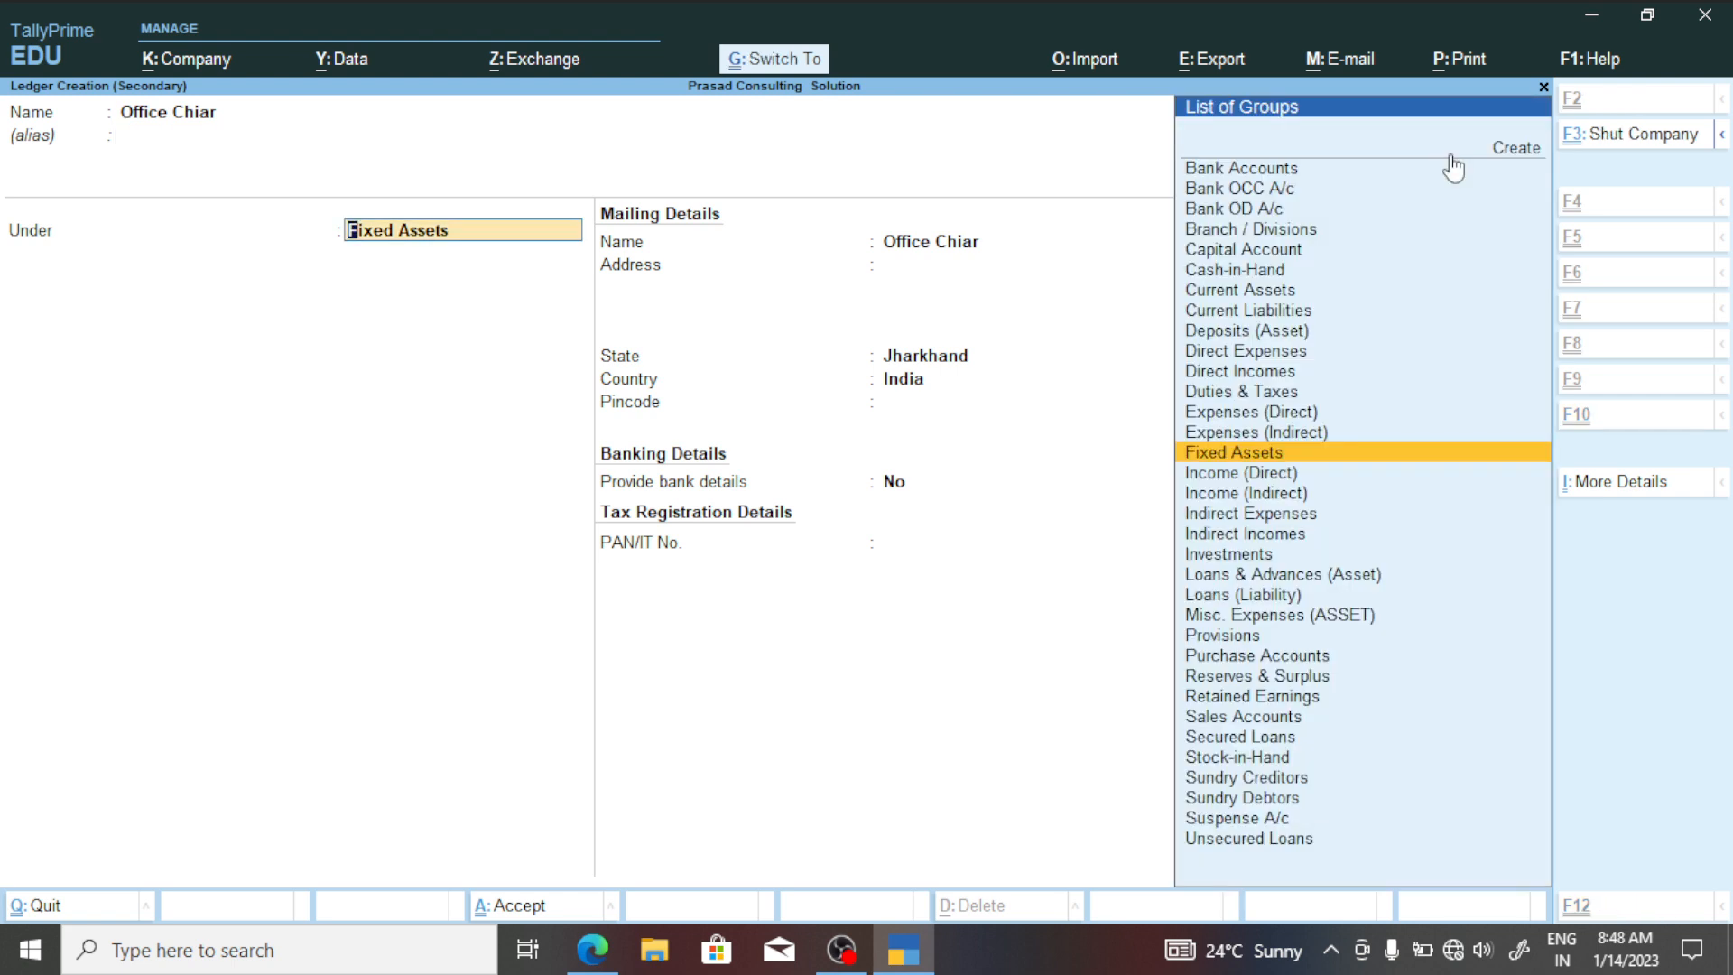
key(ctrl+Return)
key(Escape)
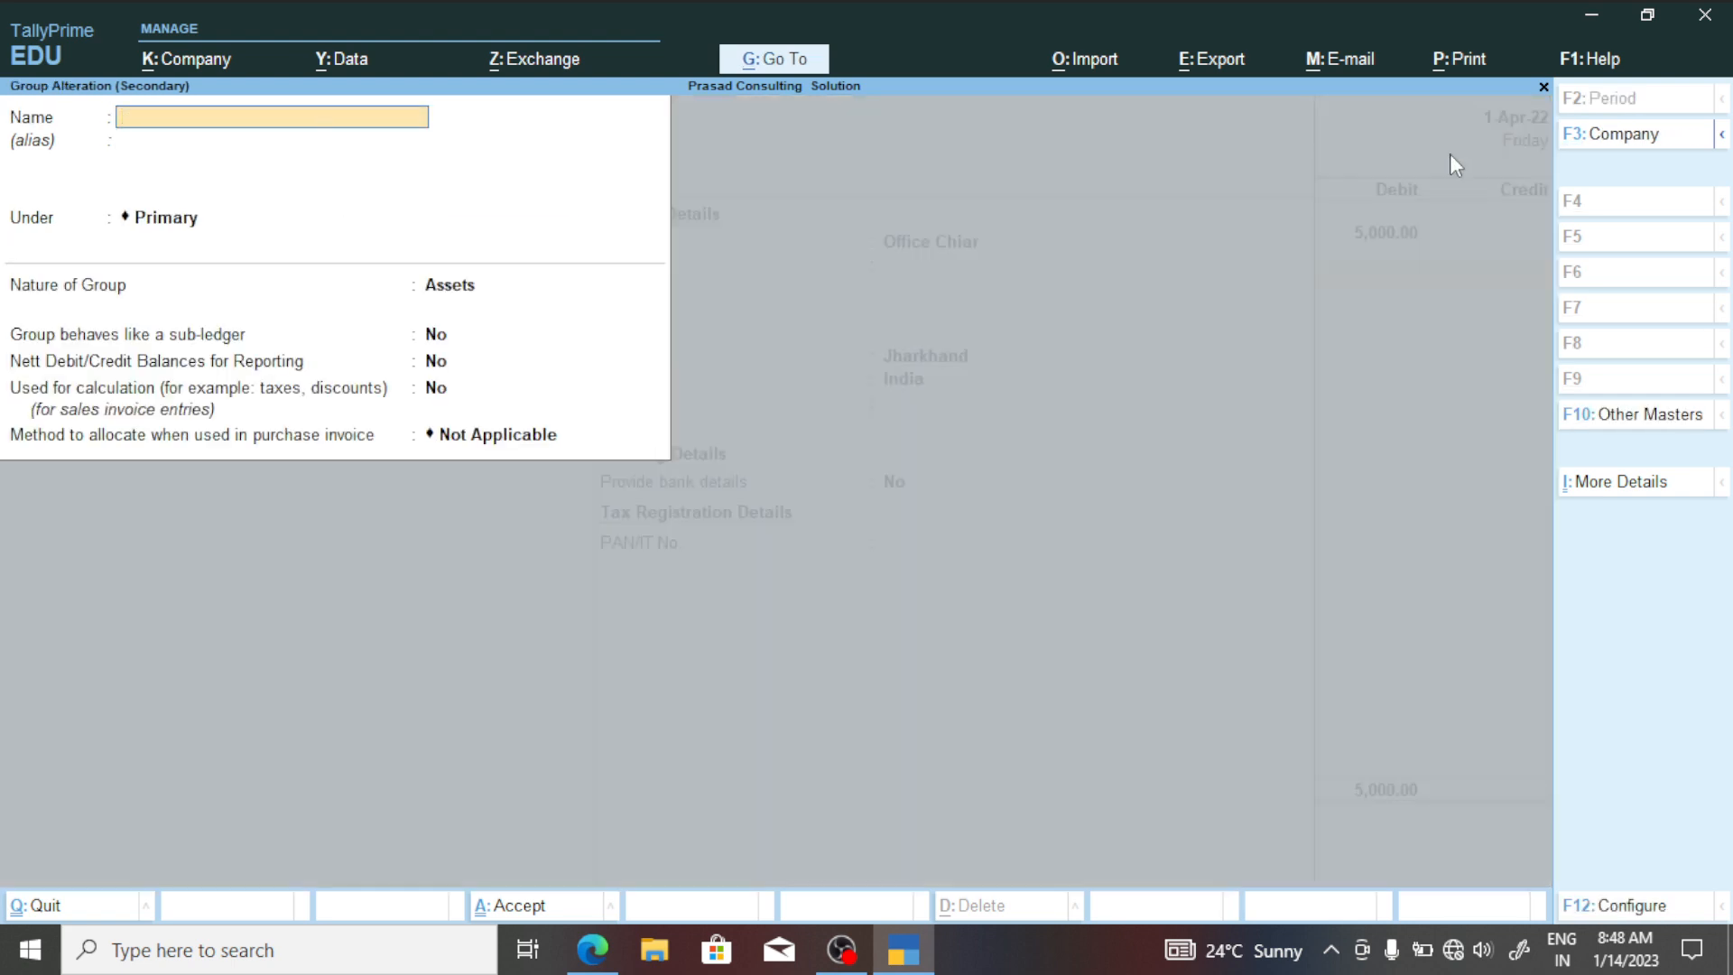
key(Escape)
key(y)
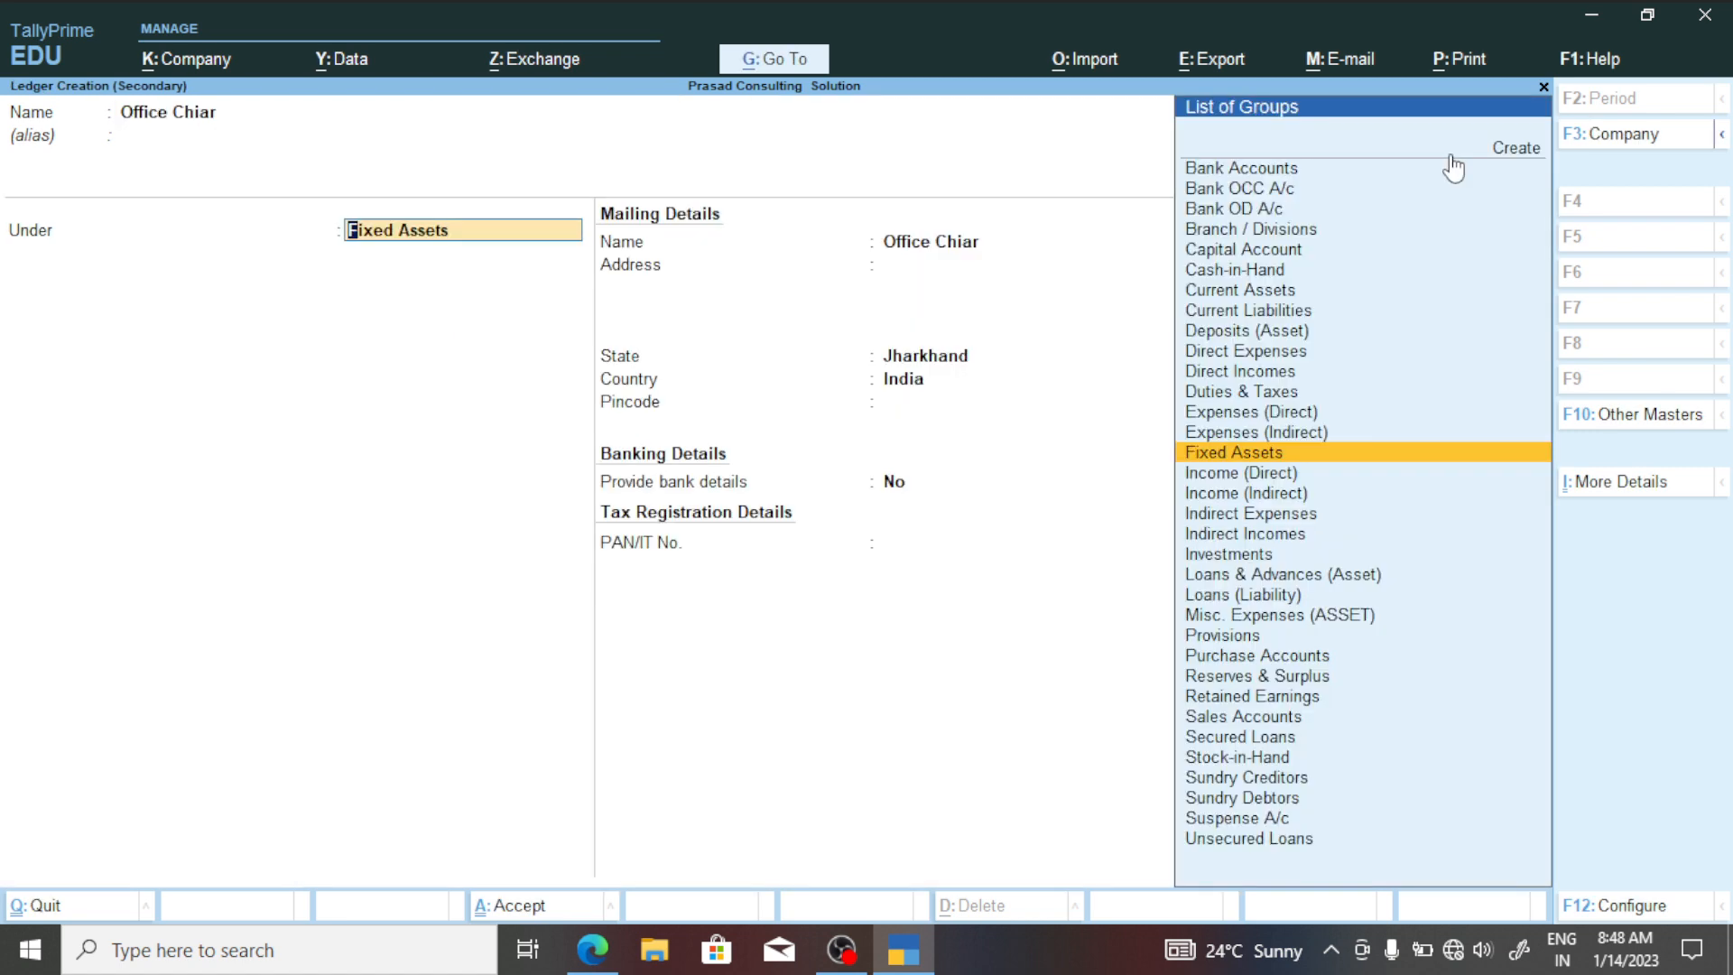
Save the Office Chiar ledger under Fixed Assets and enter a debit of 3000 for it.
key(ctrl)
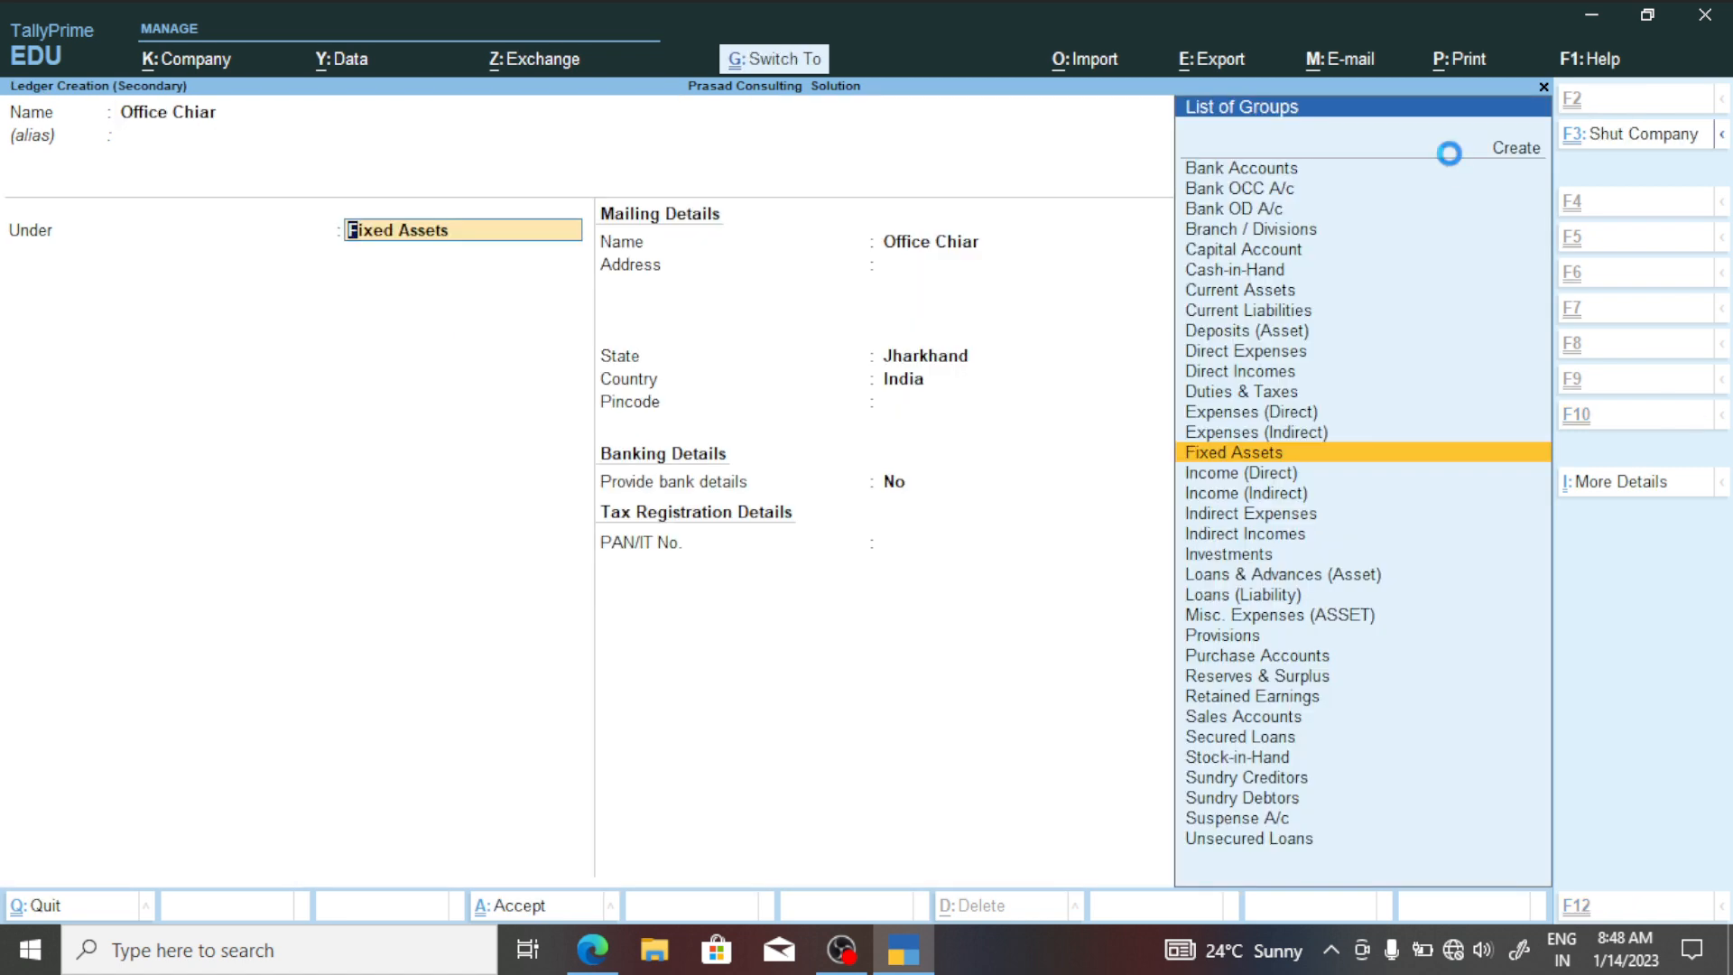
key(ctrl+a)
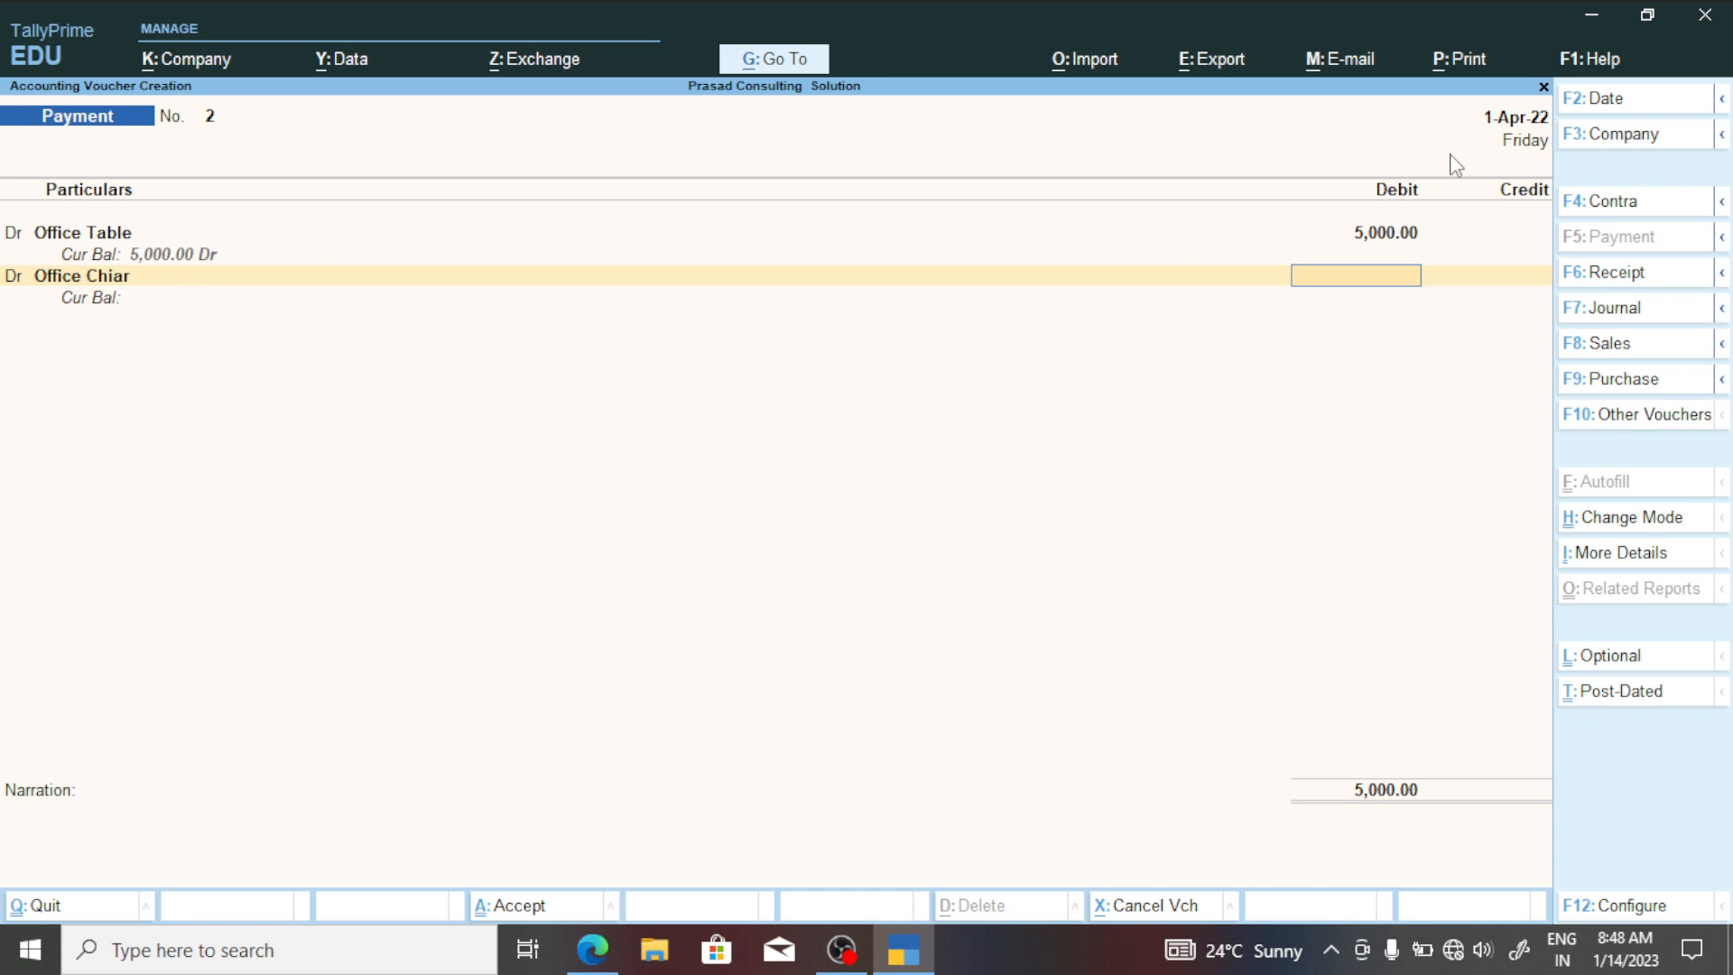
text(3000)
key(Return)
Check question 3's credit entry in the PDF notes in Edge, and add Cash as the credit ledger for 8000 in TallyPrime.
key(alt+Tab)
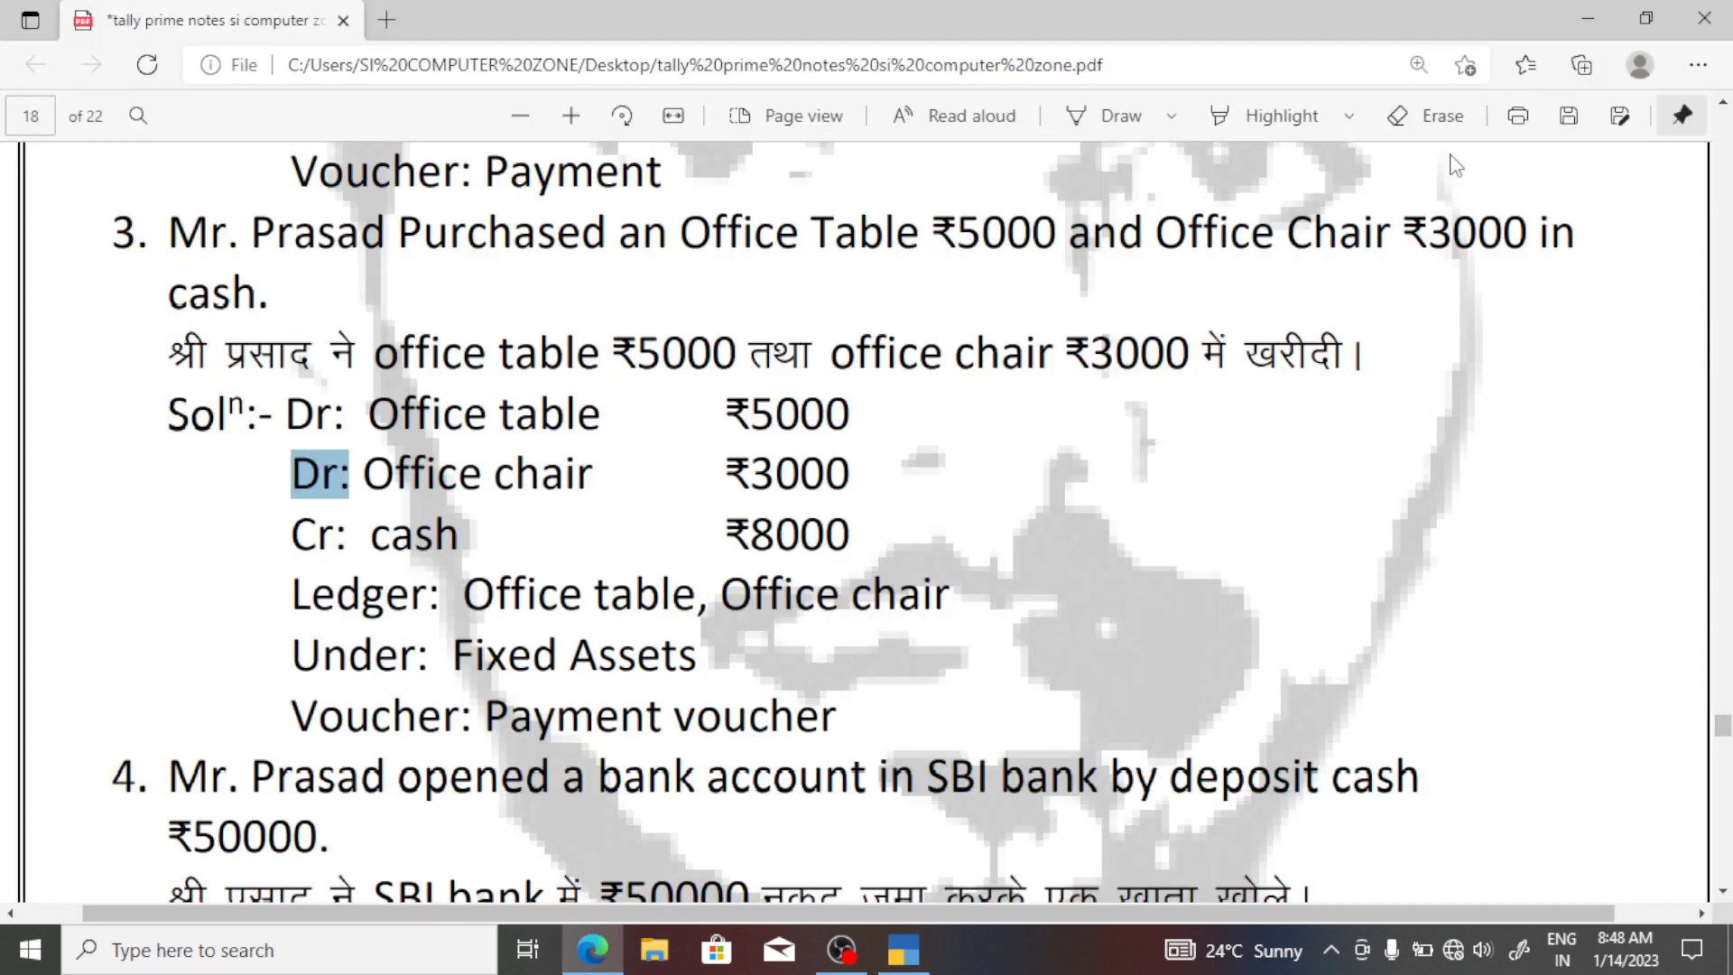
key(alt+Tab)
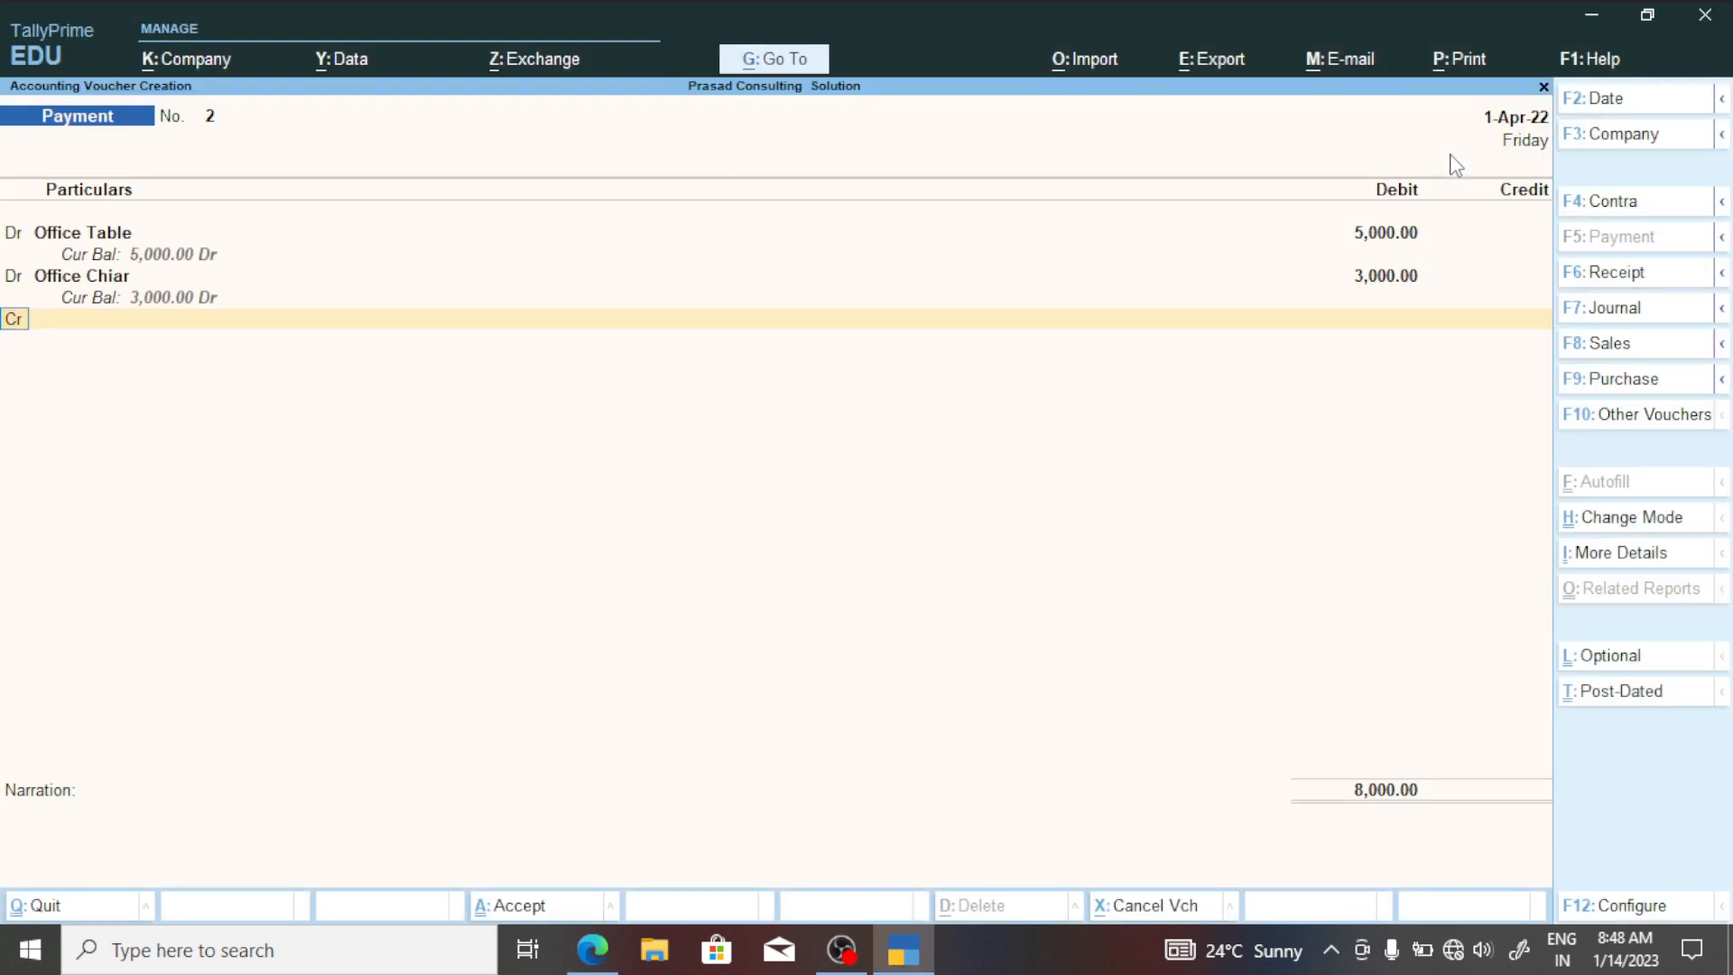
key(Return)
click(1453, 167)
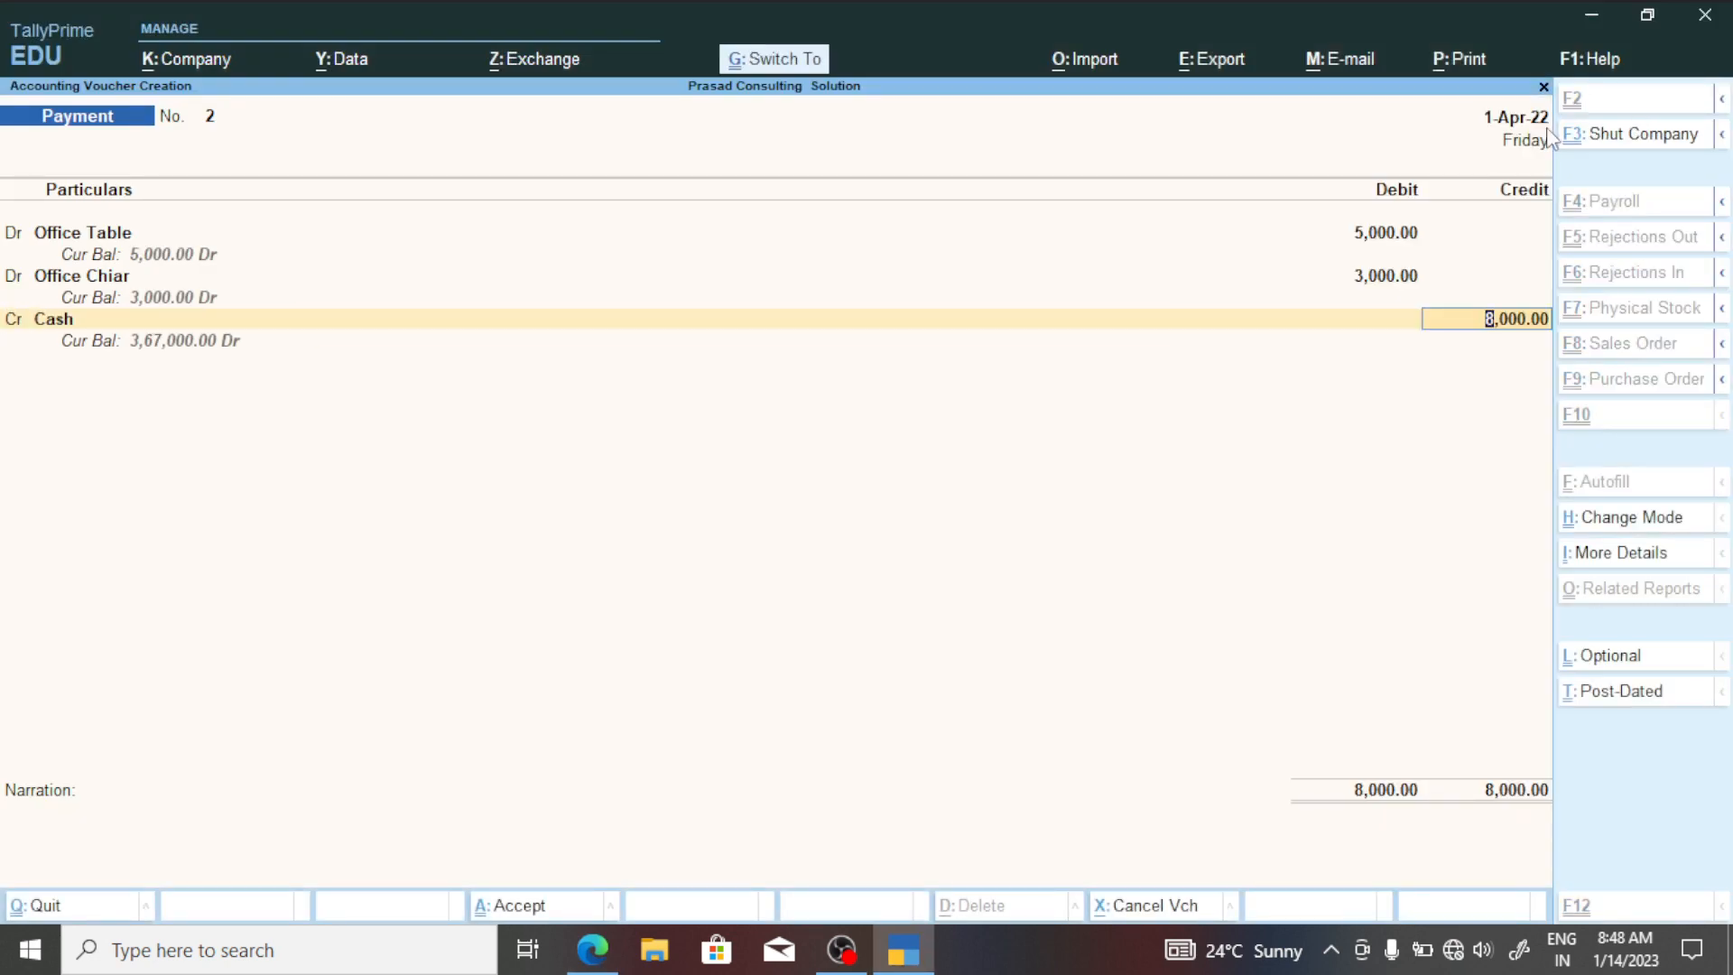
Confirm the Cash credit line, leave the narration blank, and save the office table and chair payment voucher.
key(ctrl+4)
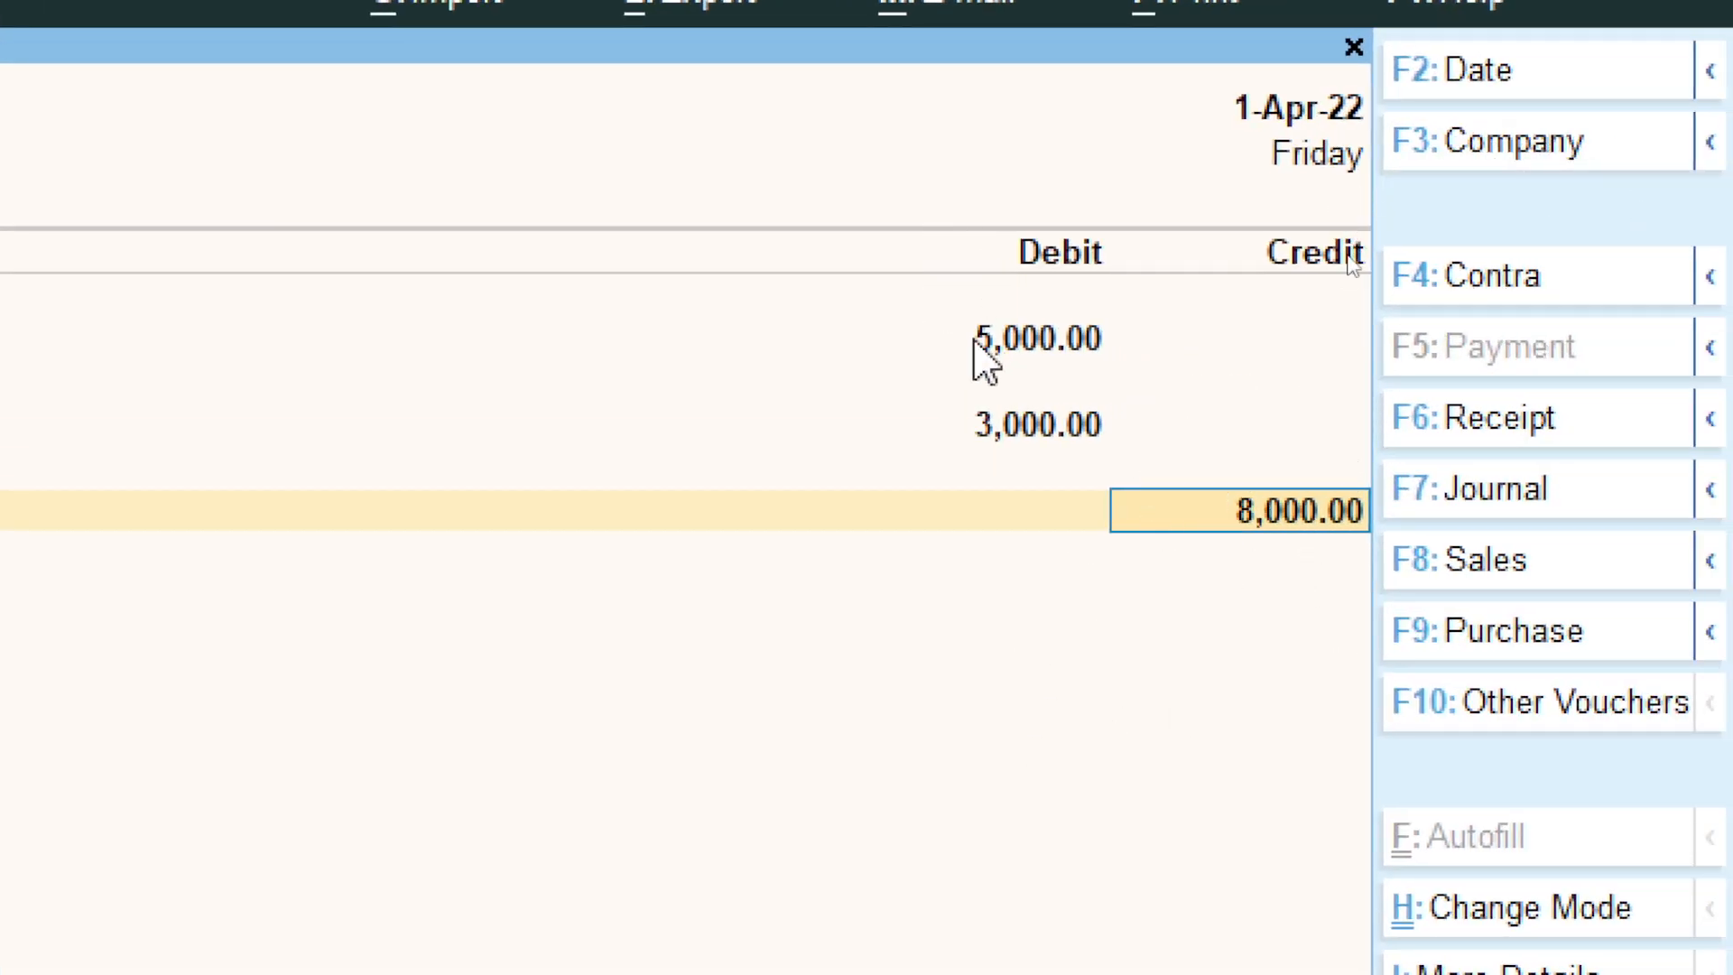
key(ctrl+4)
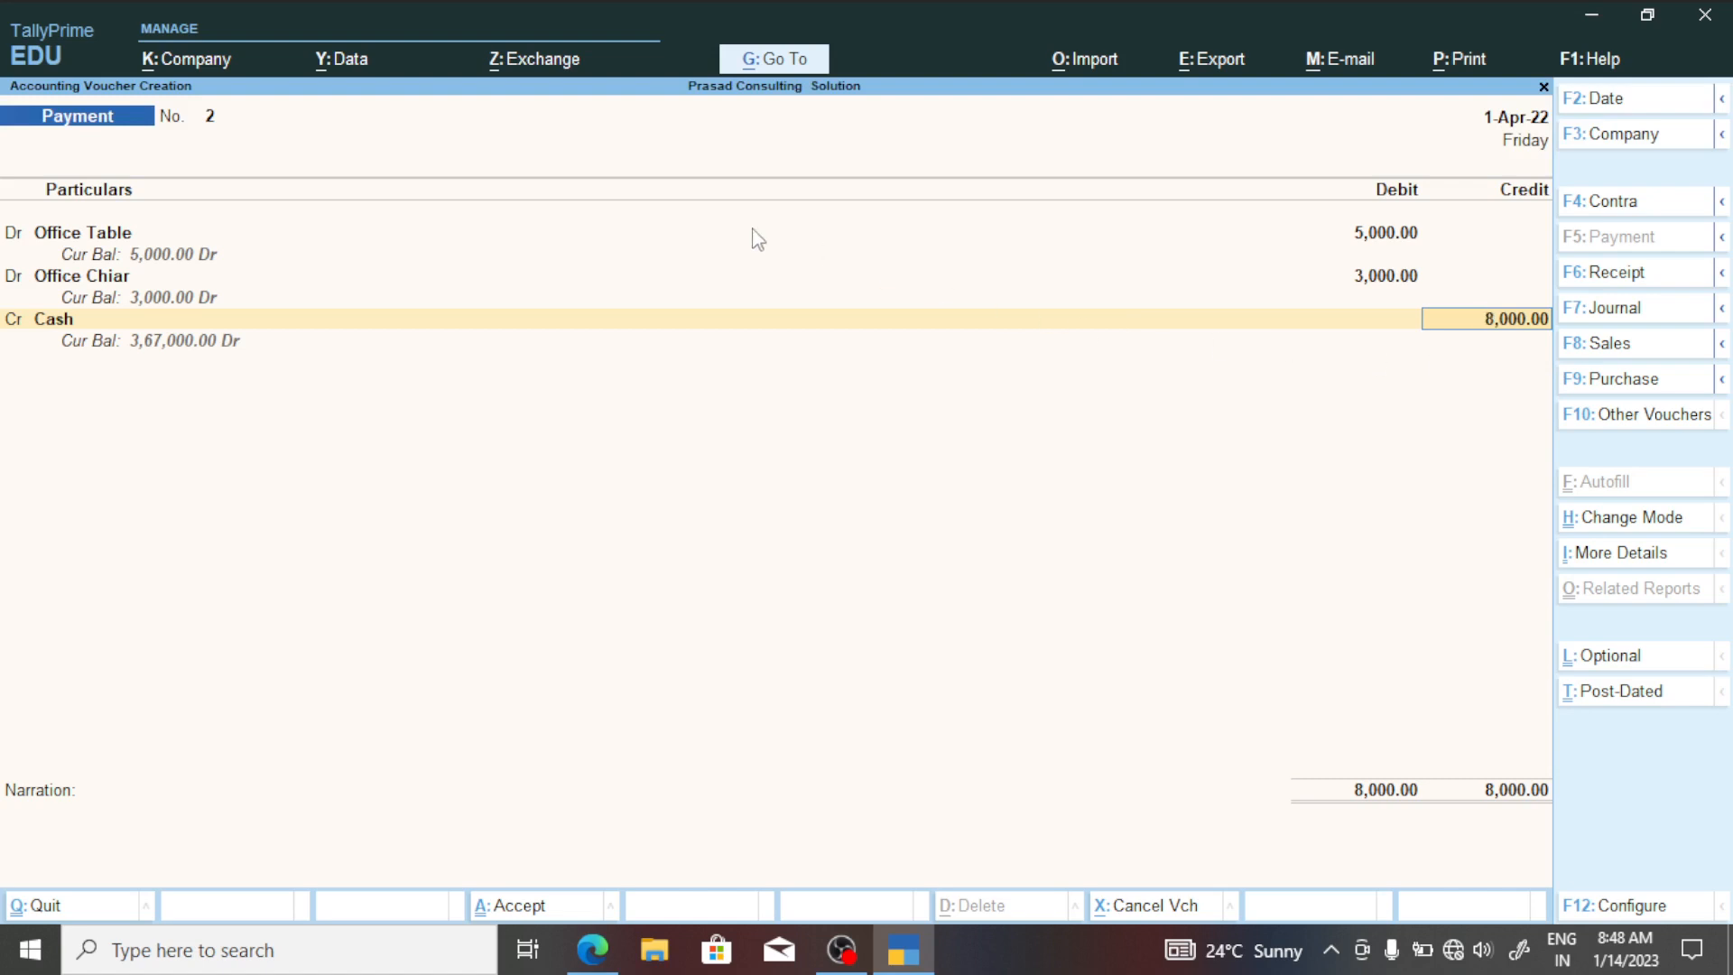
key(Return)
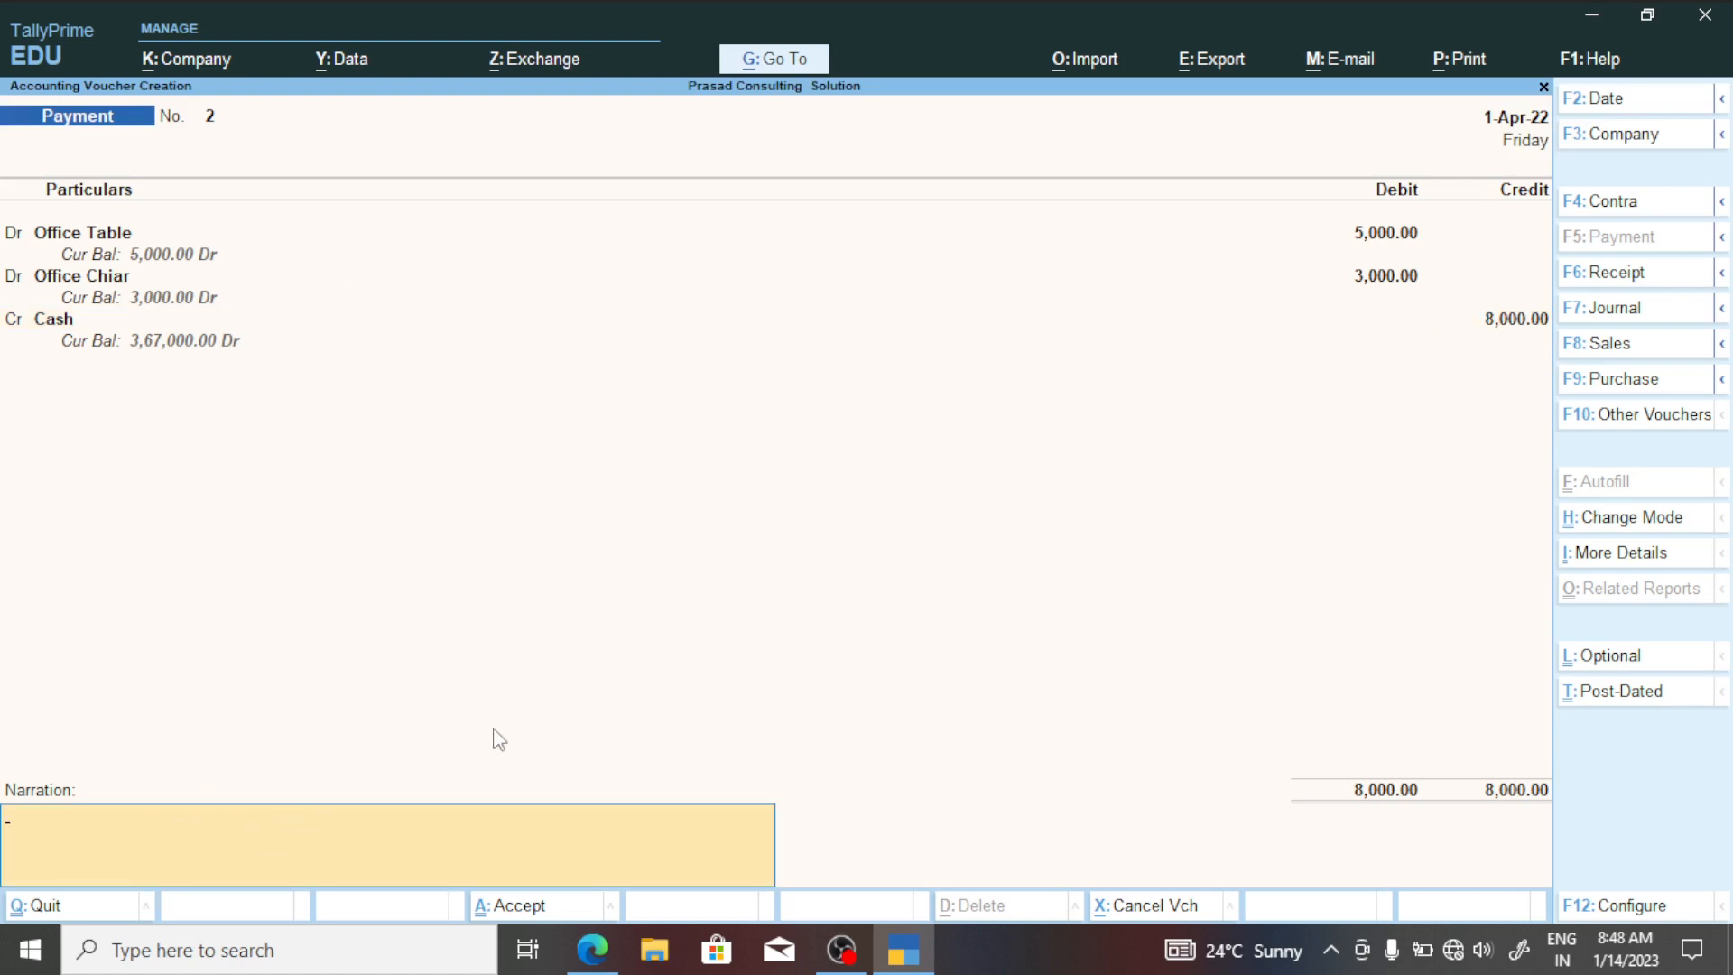
key(ctrl)
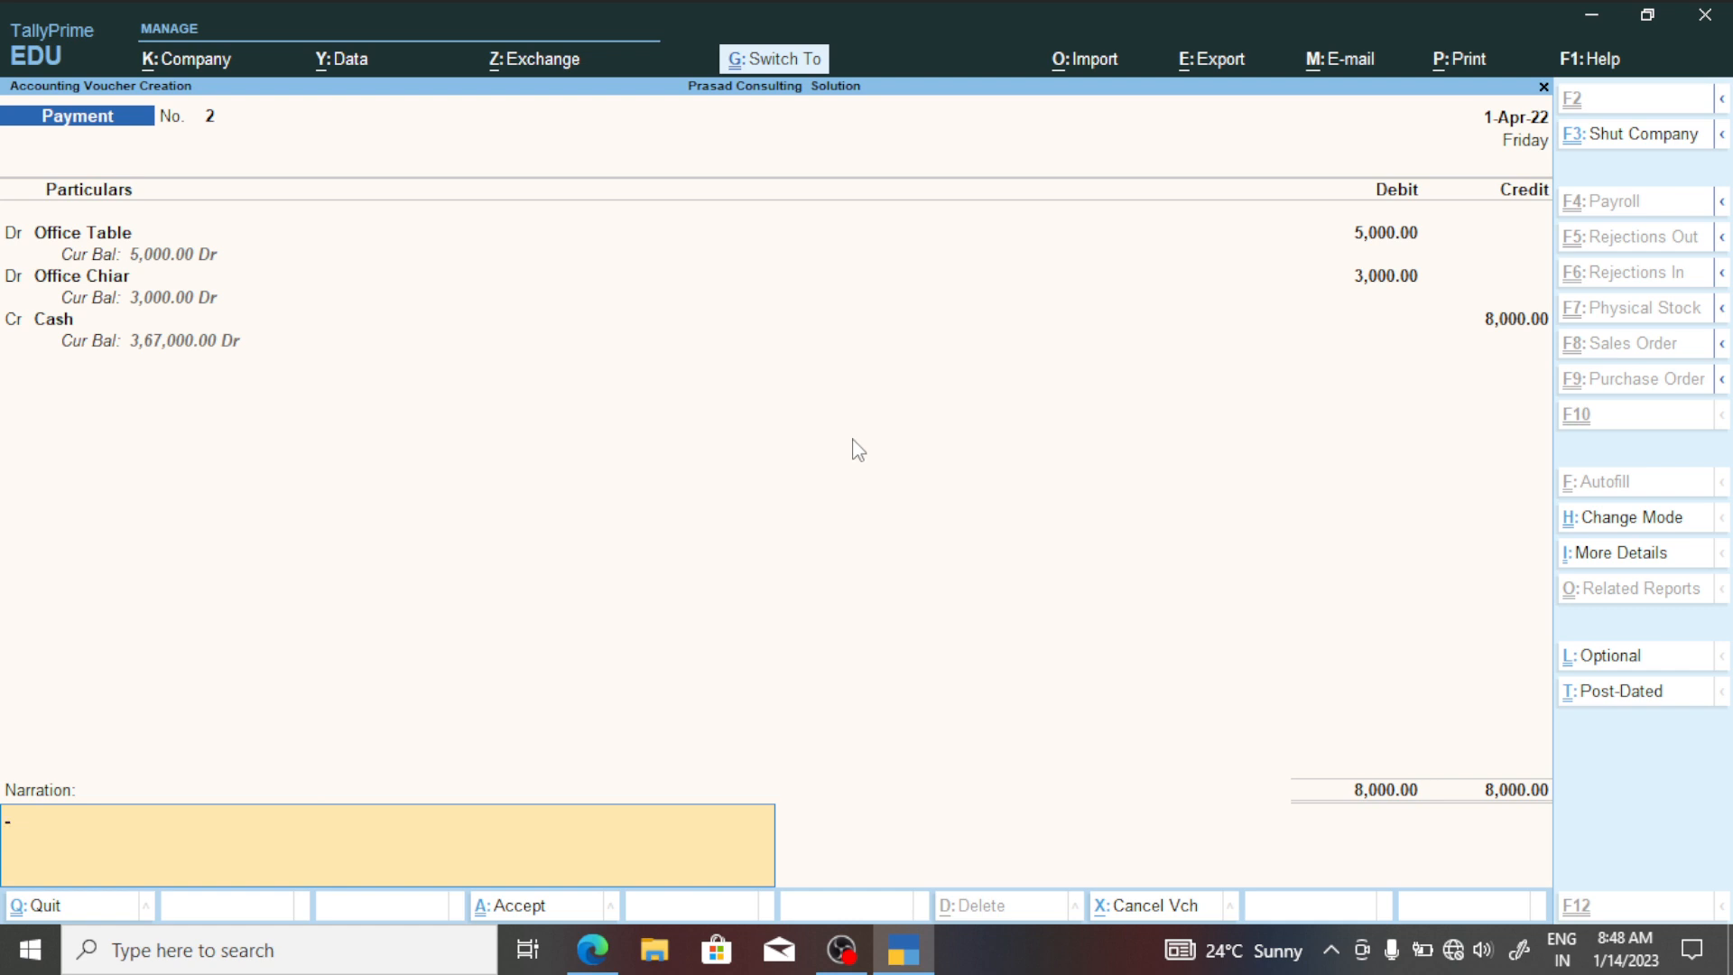
key(ctrl+a)
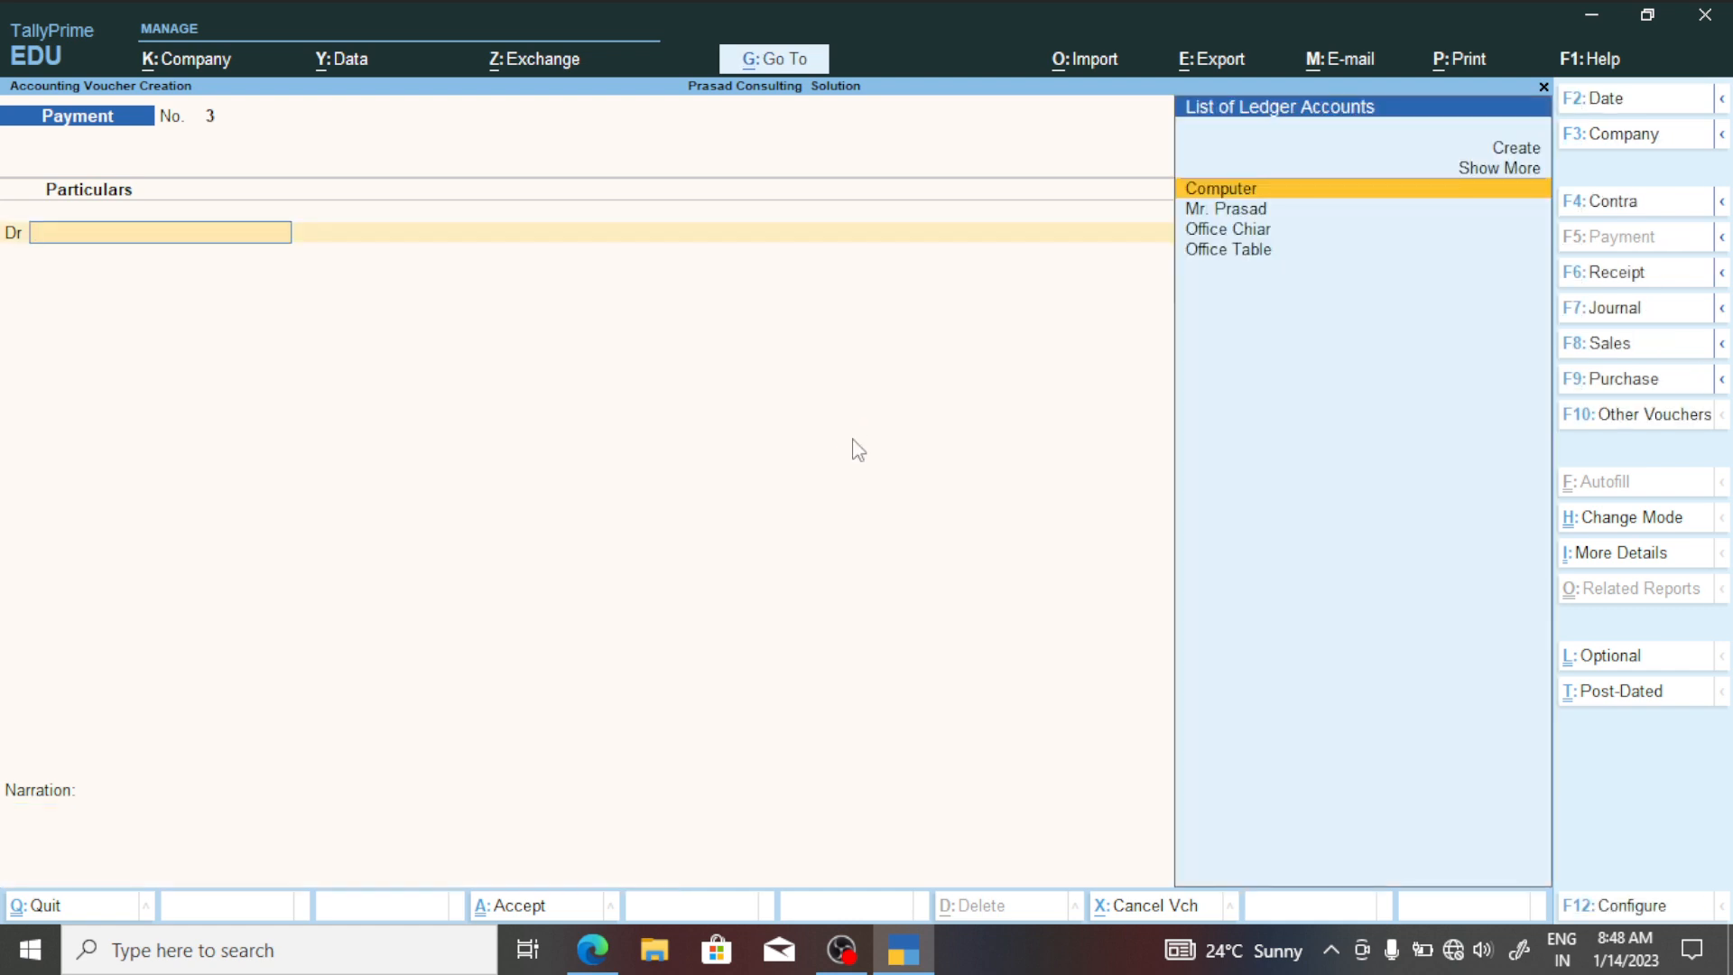
Review question 4's entries, ledger group and voucher type in the PDF notes in Edge, and switch to a Contra voucher in TallyPrime.
key(alt+Tab)
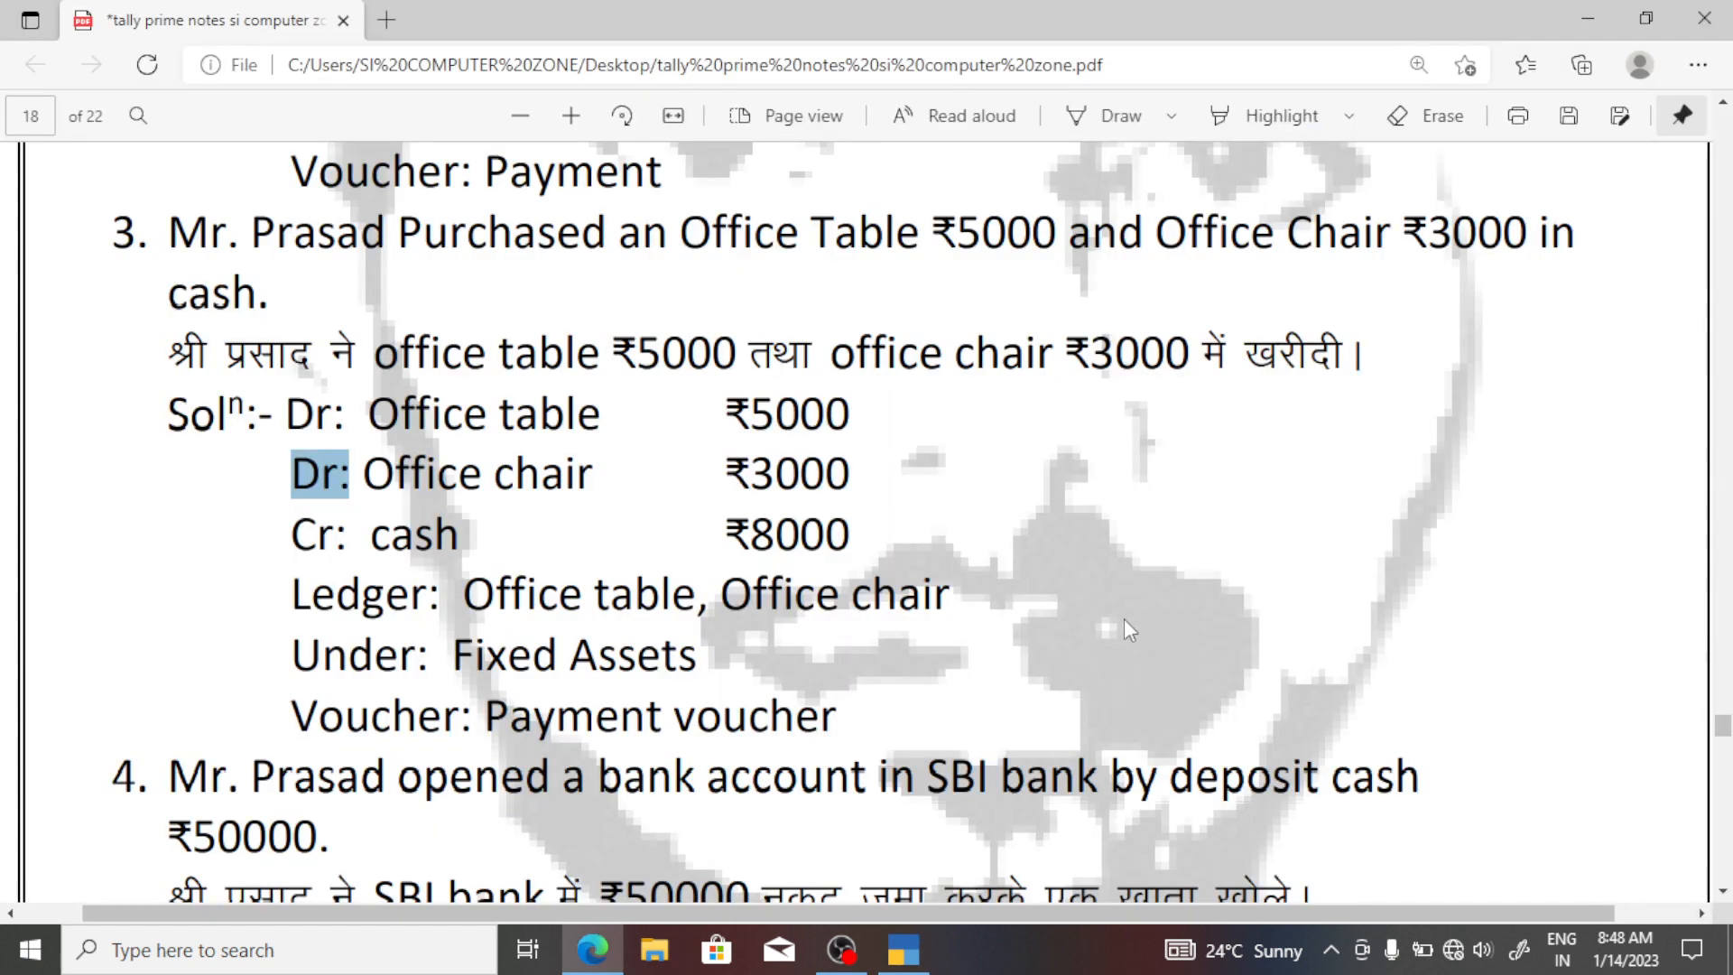
scroll(1129, 629, down, 4)
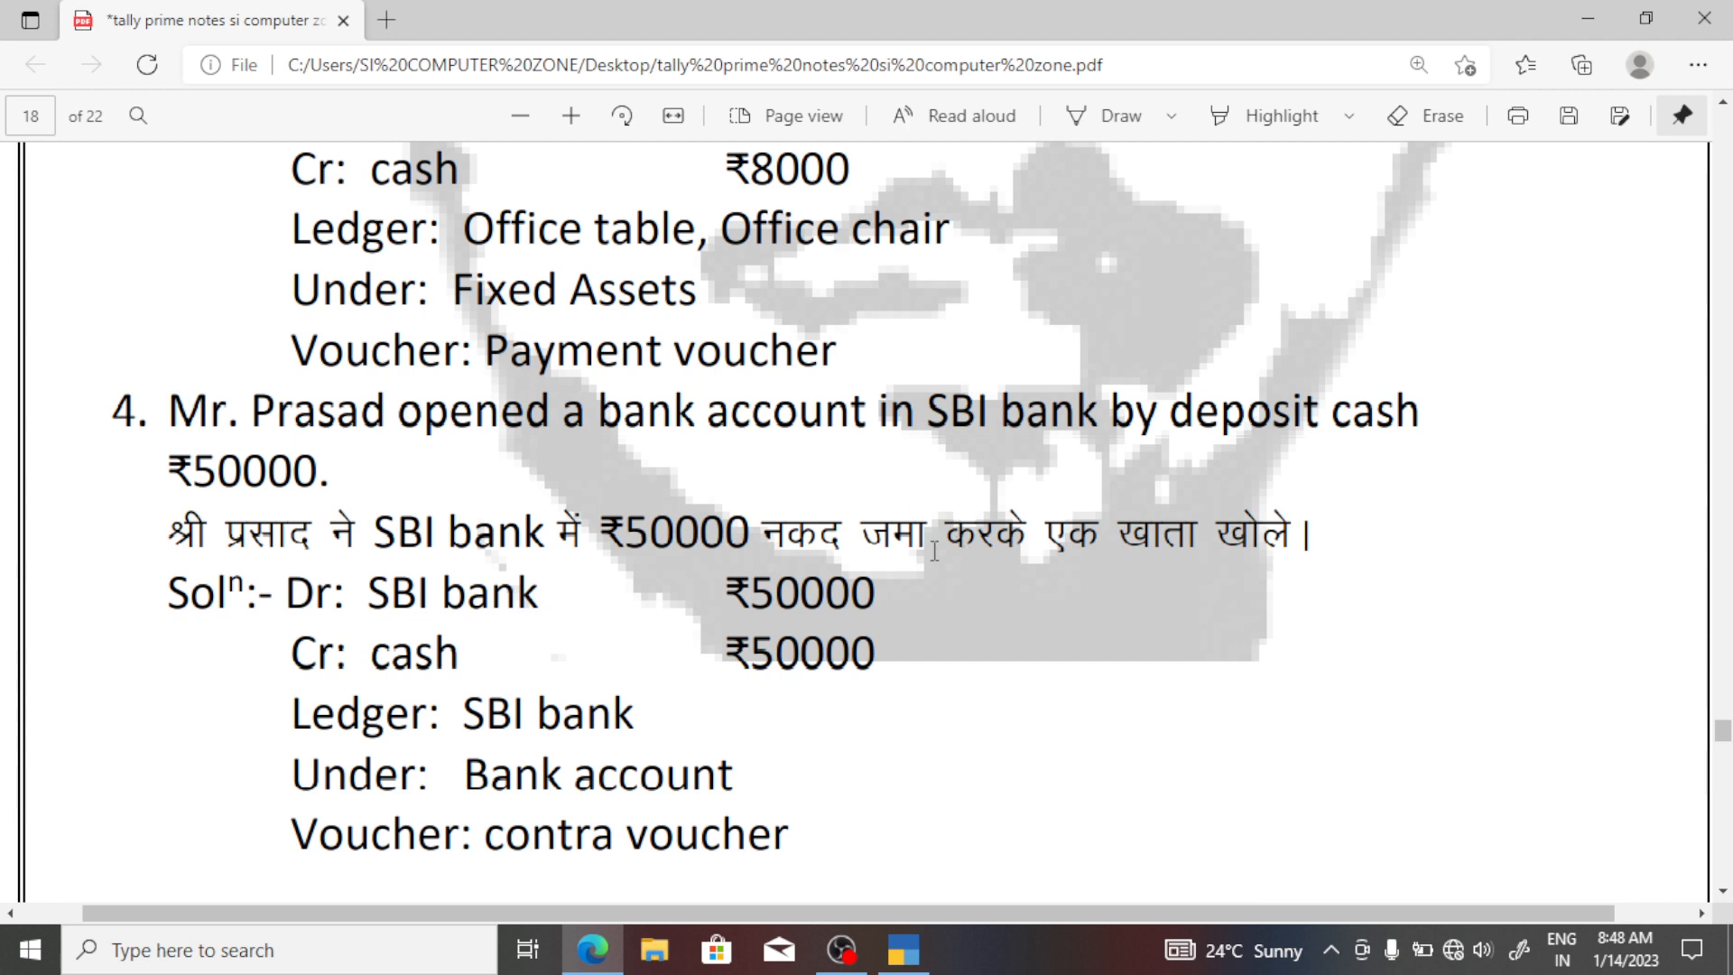
drag(554, 598, 317, 595)
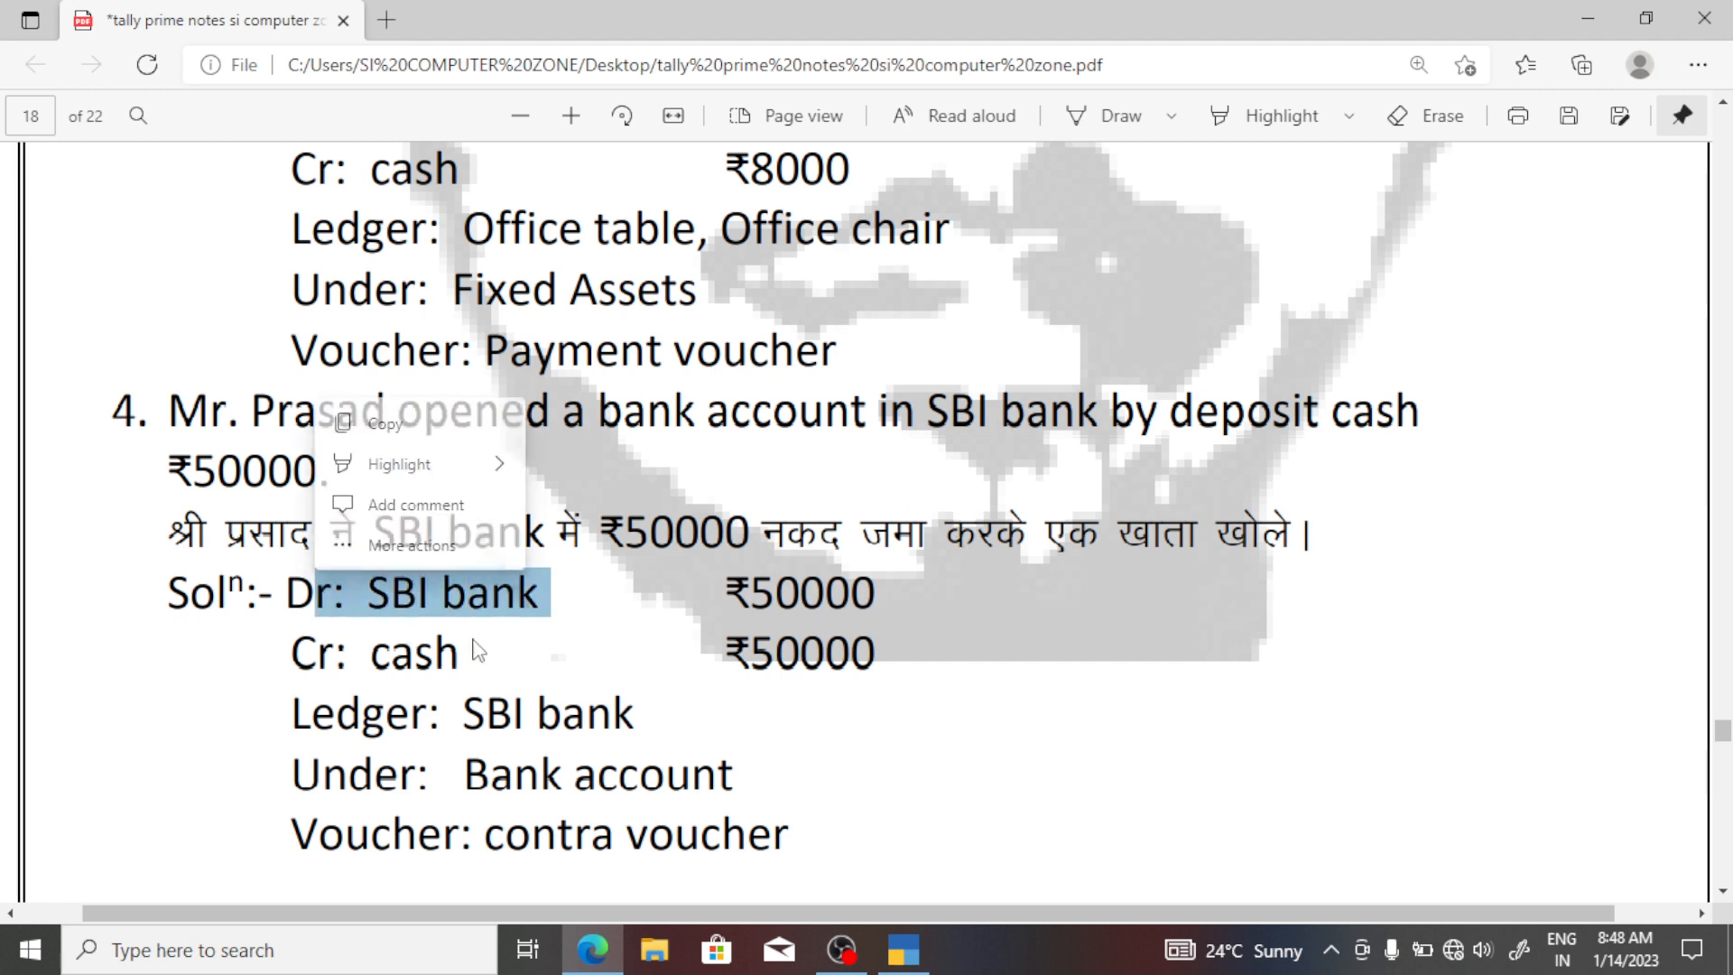
click(426, 641)
drag(469, 652, 390, 652)
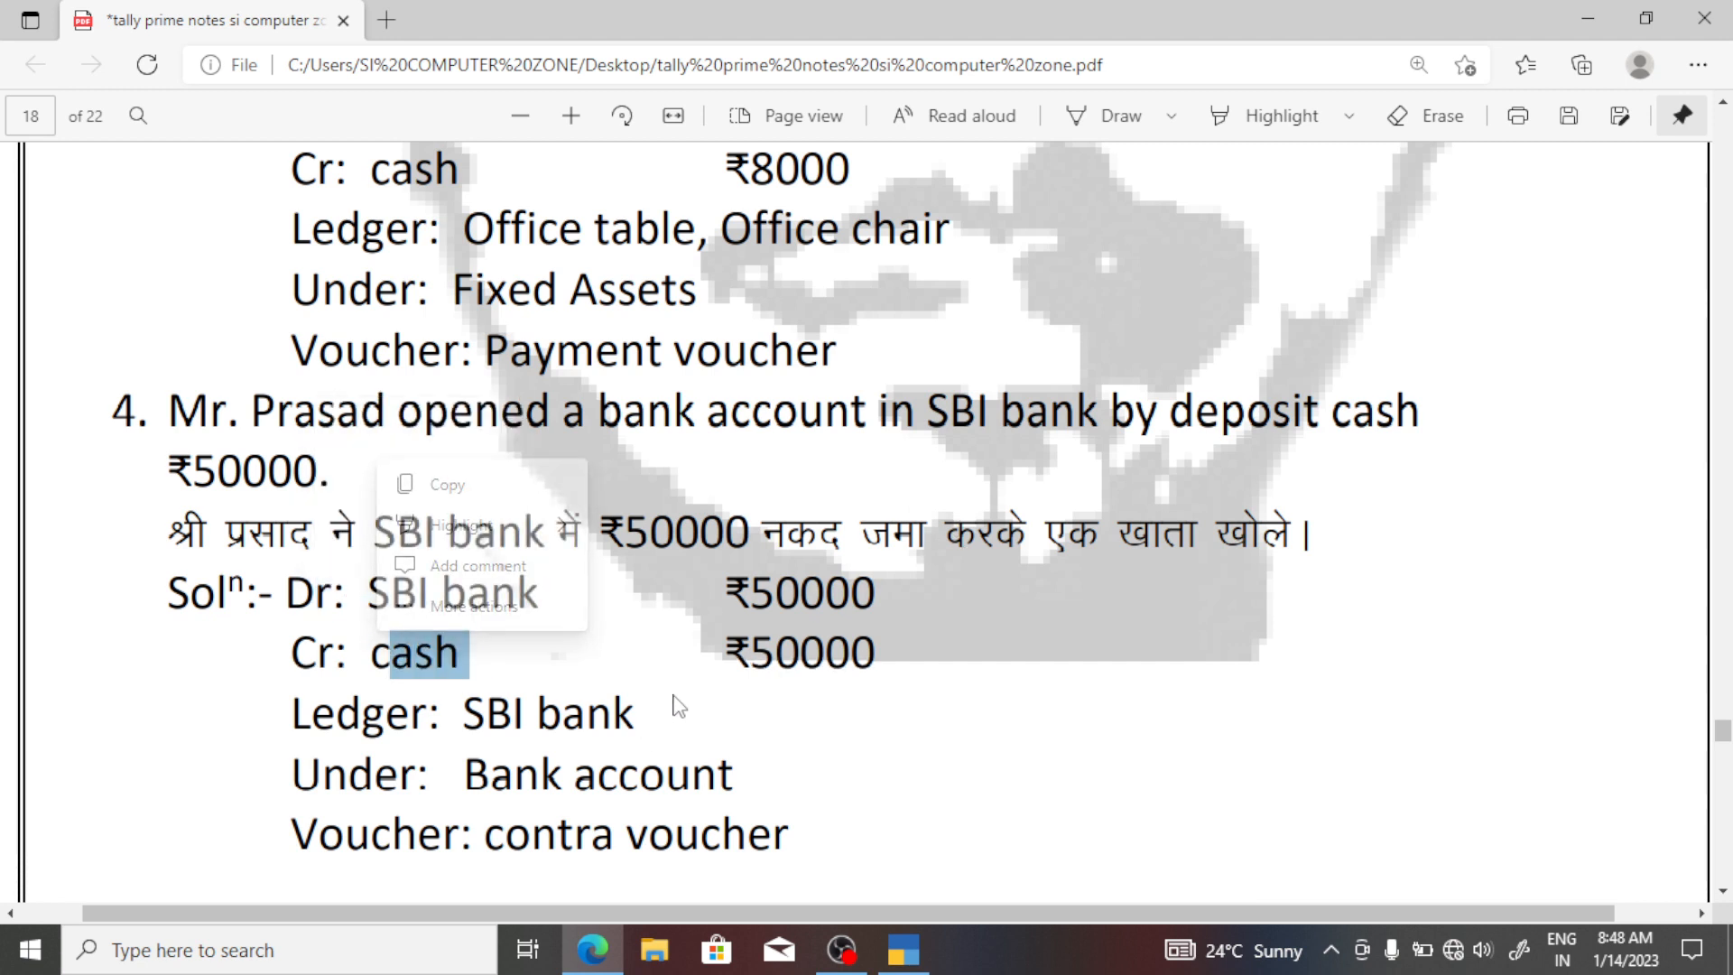
drag(733, 776, 513, 778)
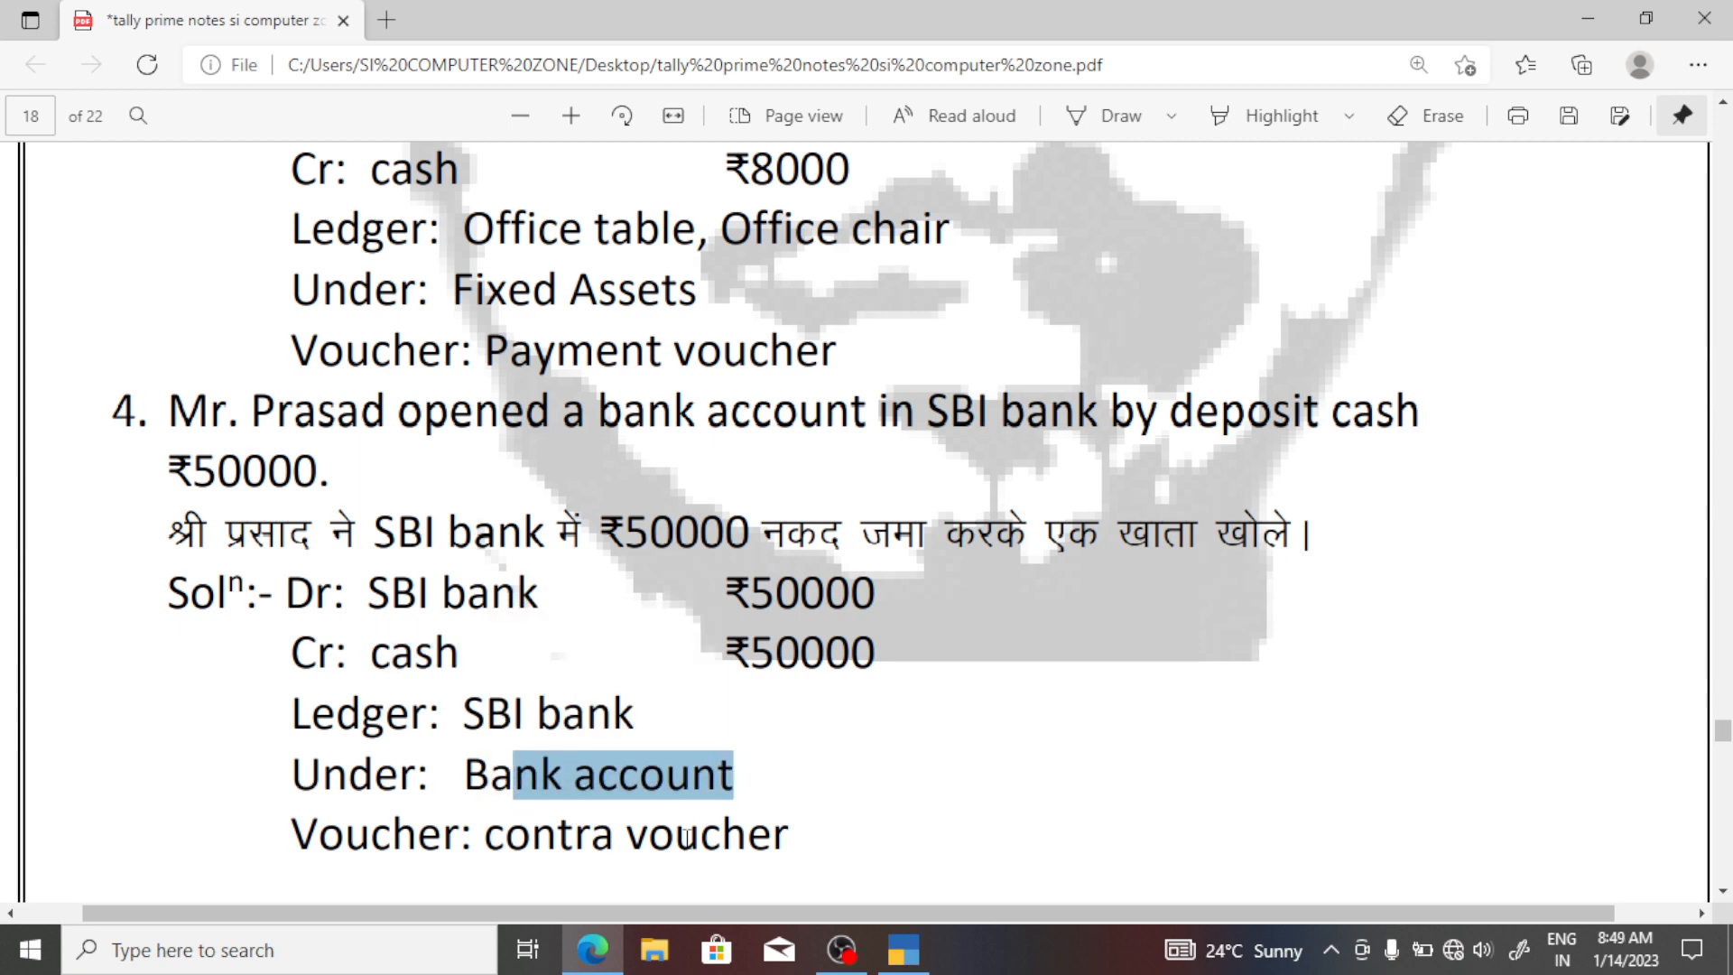
key(alt+Tab)
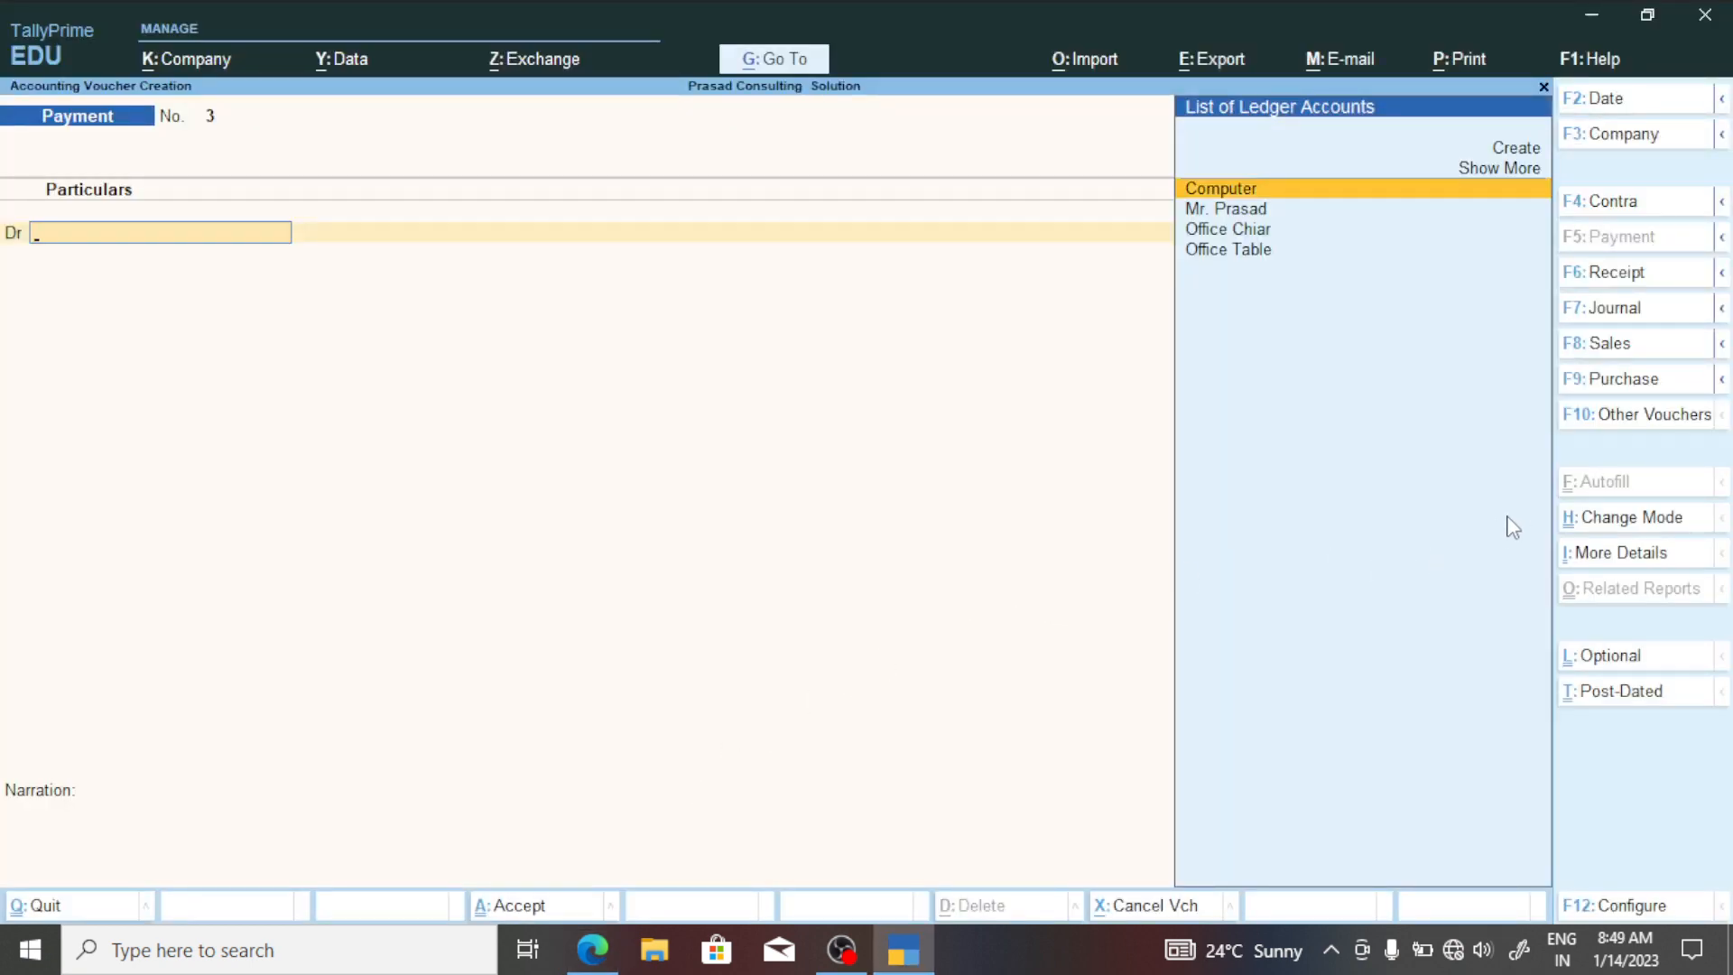
click(1645, 218)
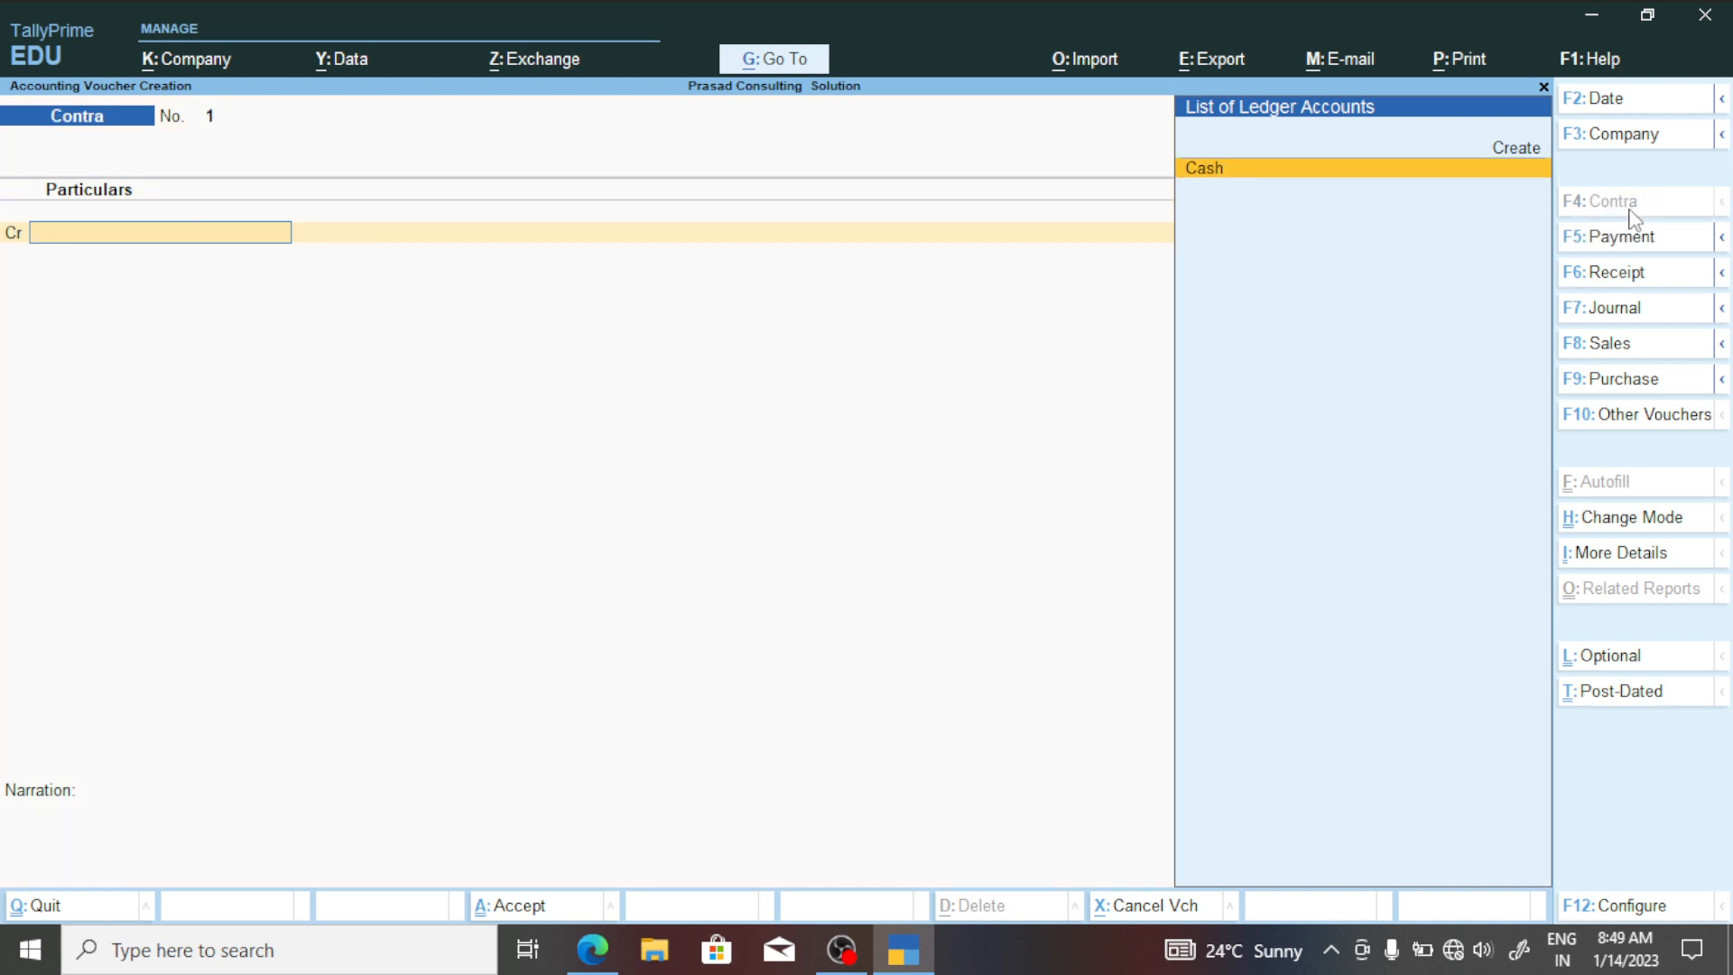
Check question 4's credit entry in the PDF notes in Edge, and credit Cash with 50000 in the TallyPrime contra voucher.
key(alt+Tab)
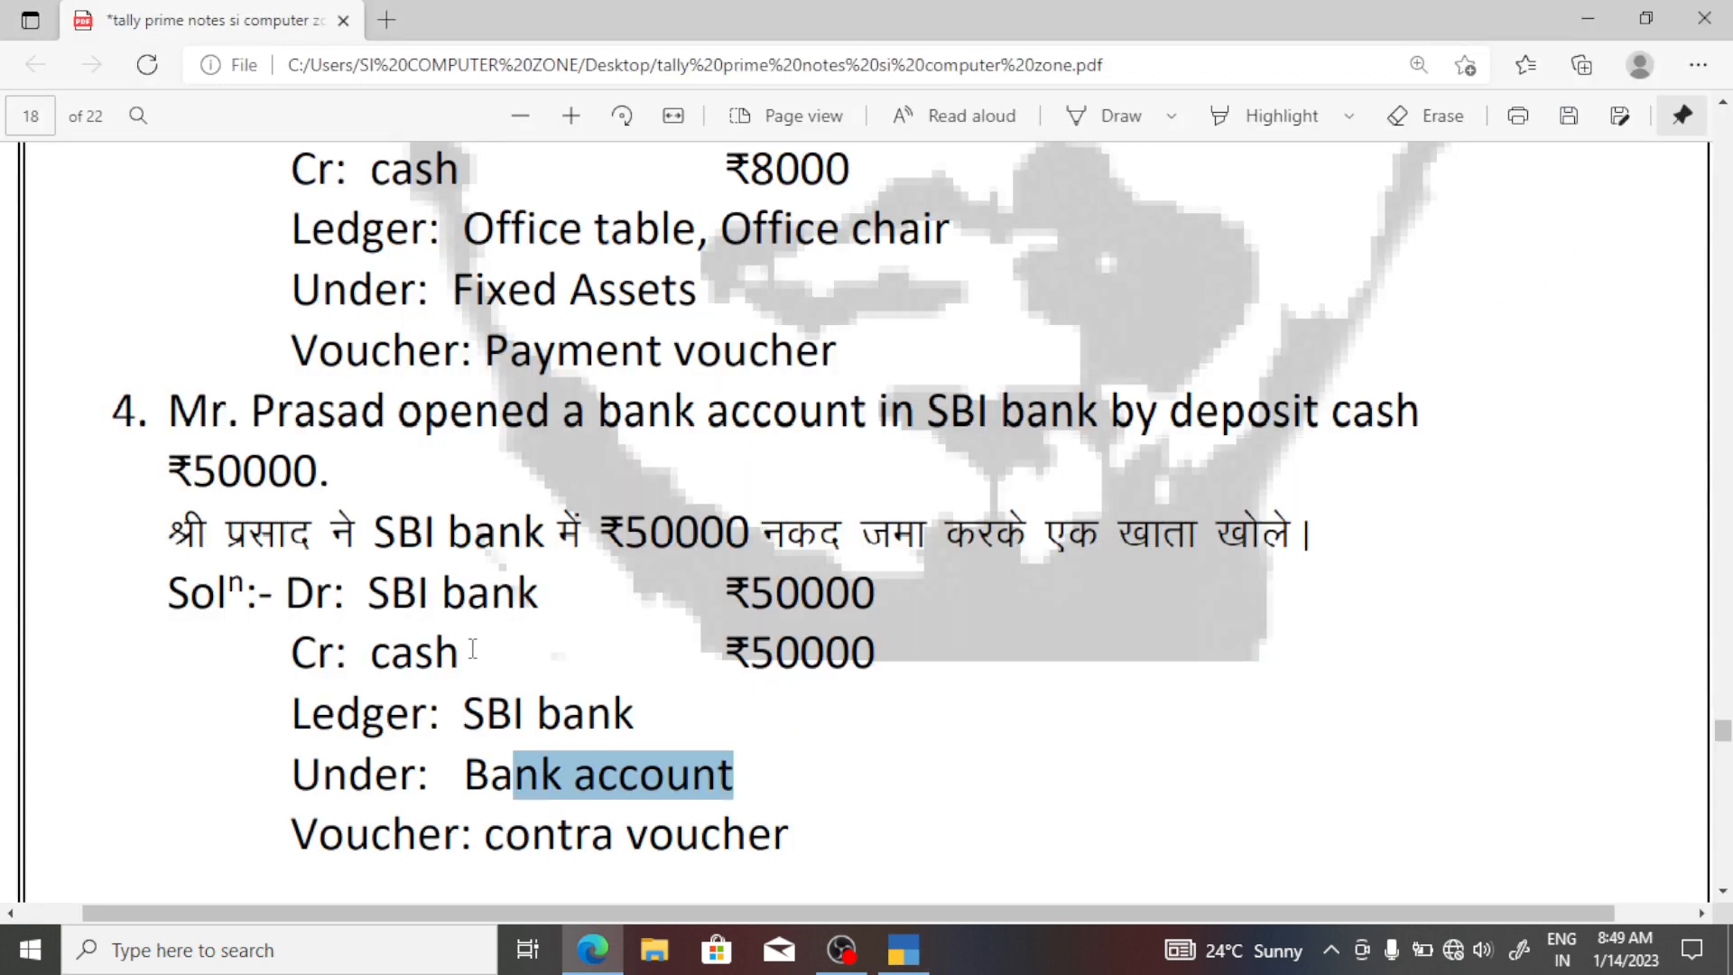
drag(479, 637, 390, 649)
key(alt+Tab)
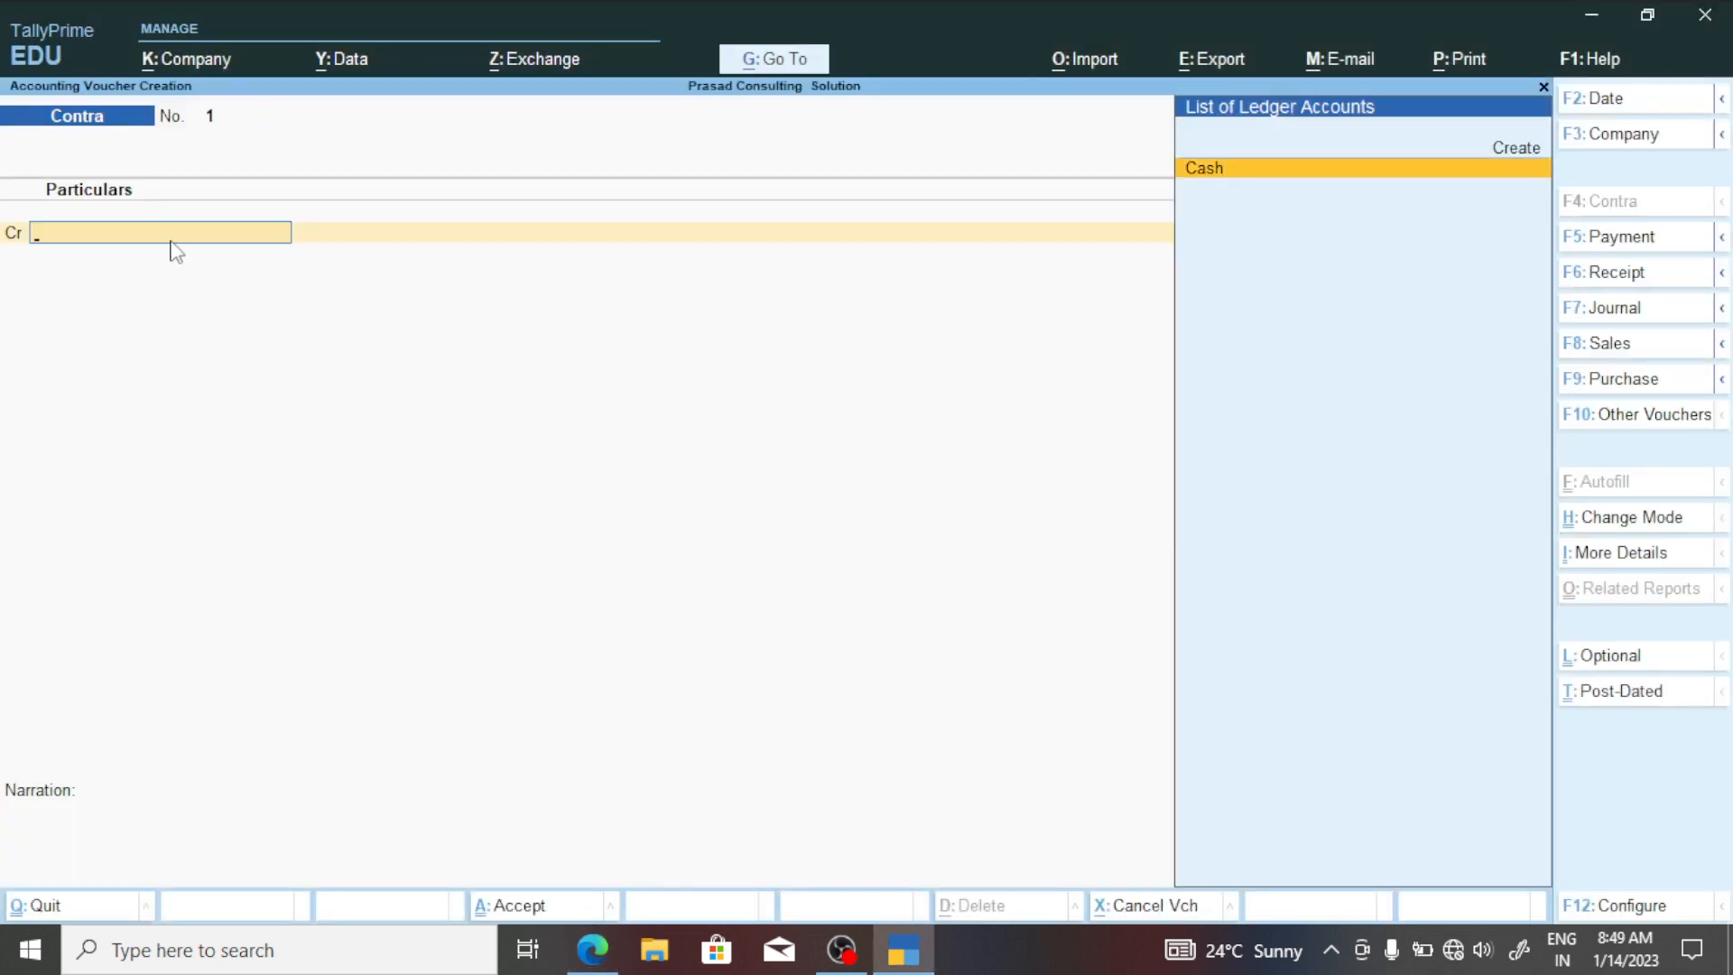
click(1379, 173)
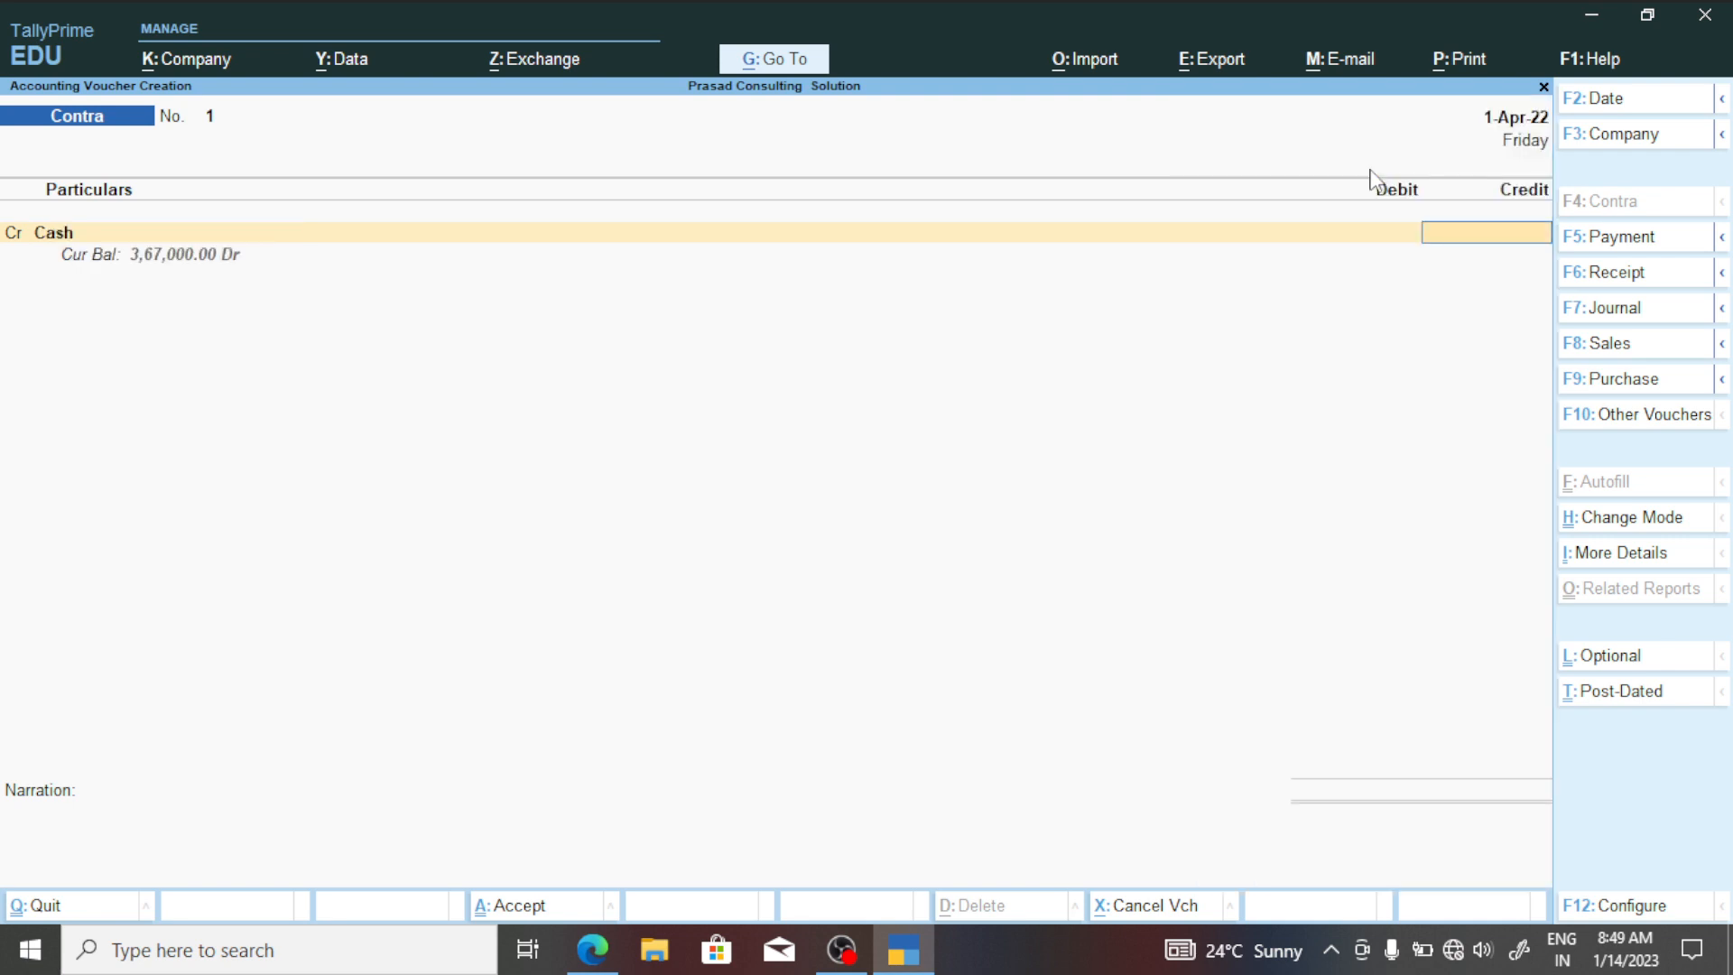
key(alt+Tab)
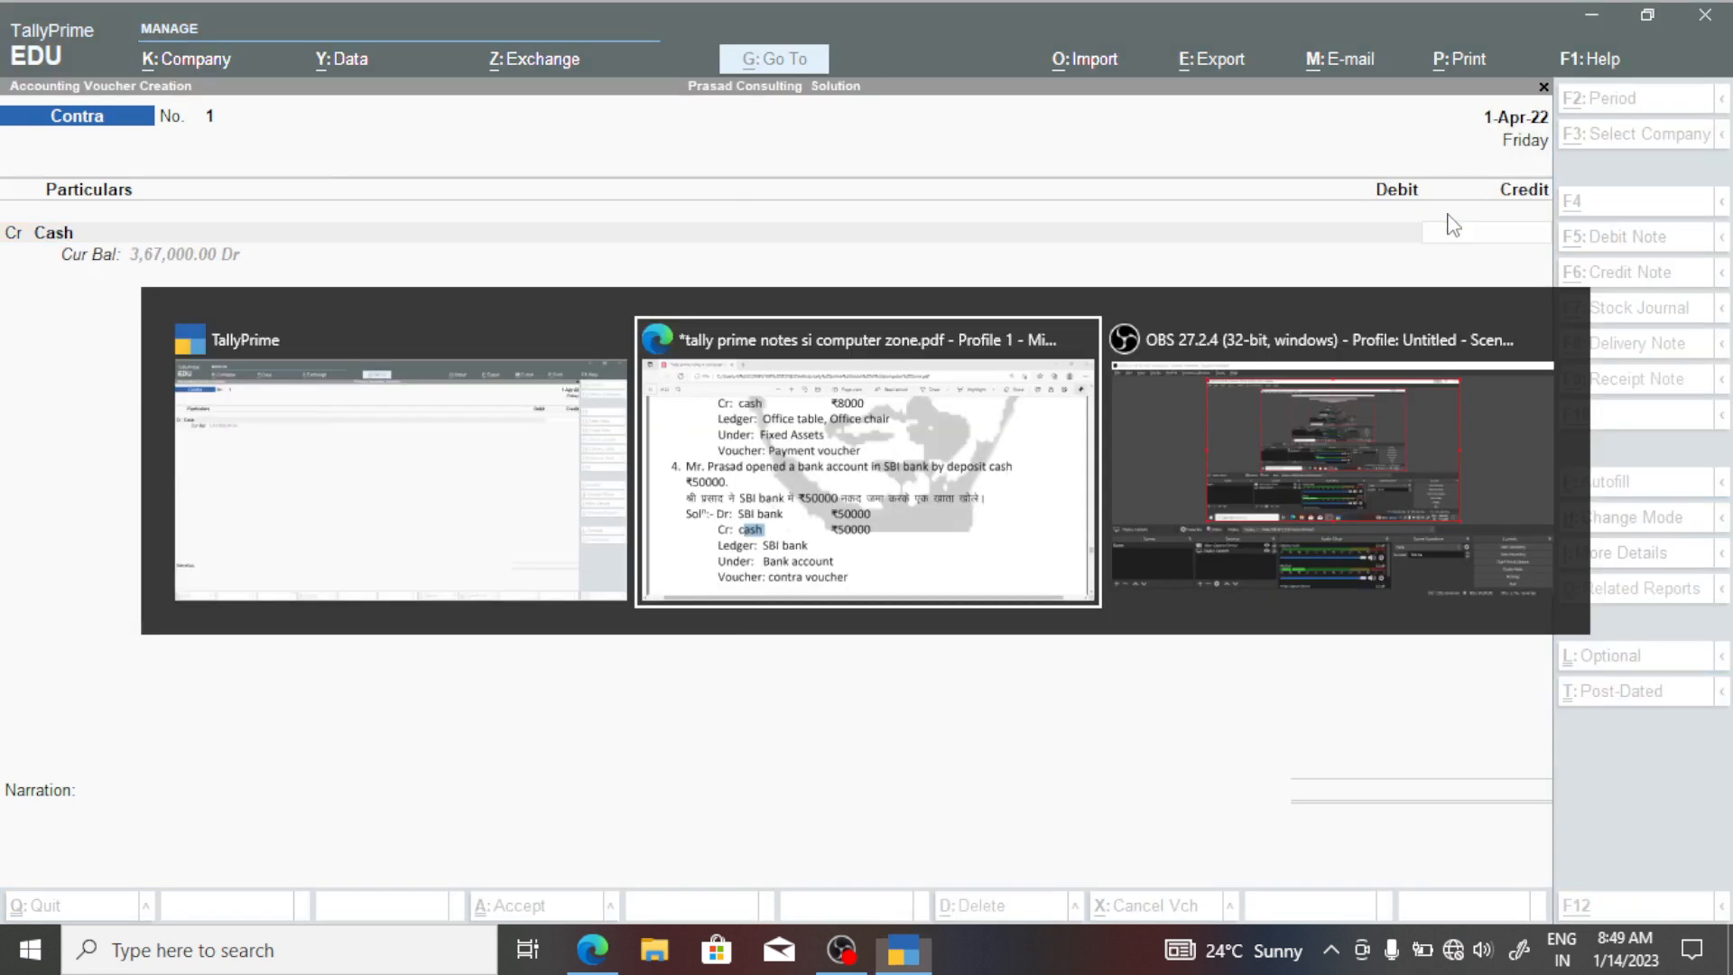
key(alt+Tab)
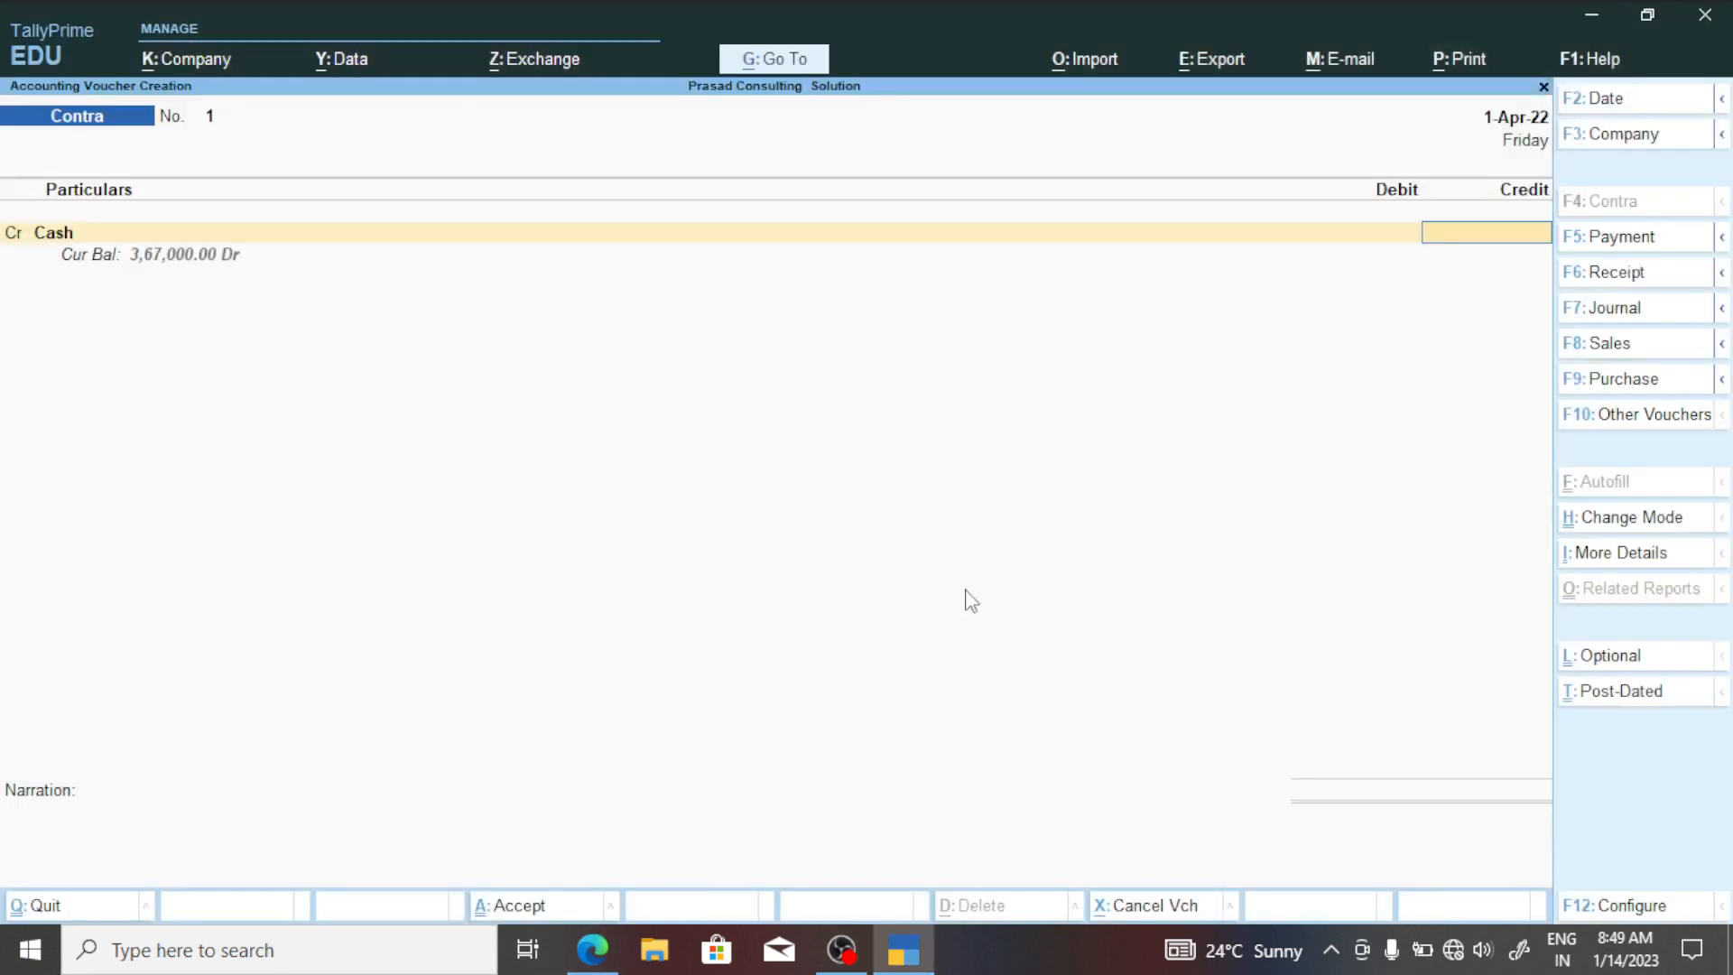
text(50000)
key(Return)
Start a new ledger for the voucher's Dr line, name it Sbi Bank, and place it under Bank Accounts.
key(d)
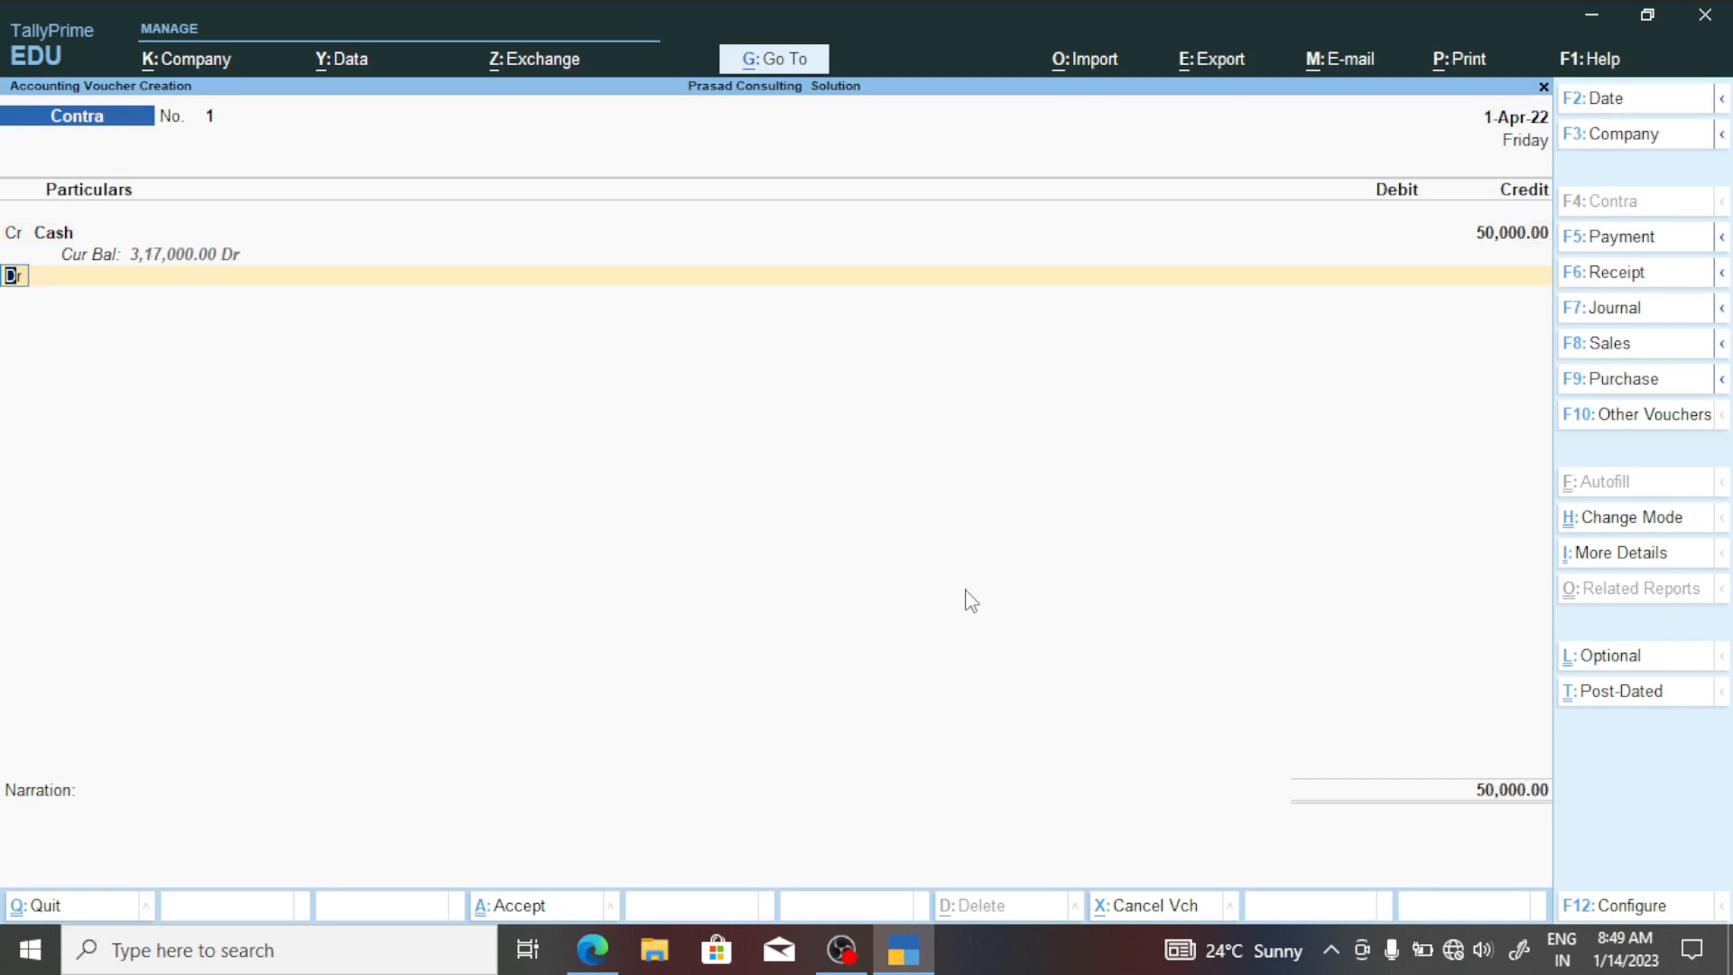
key(Return)
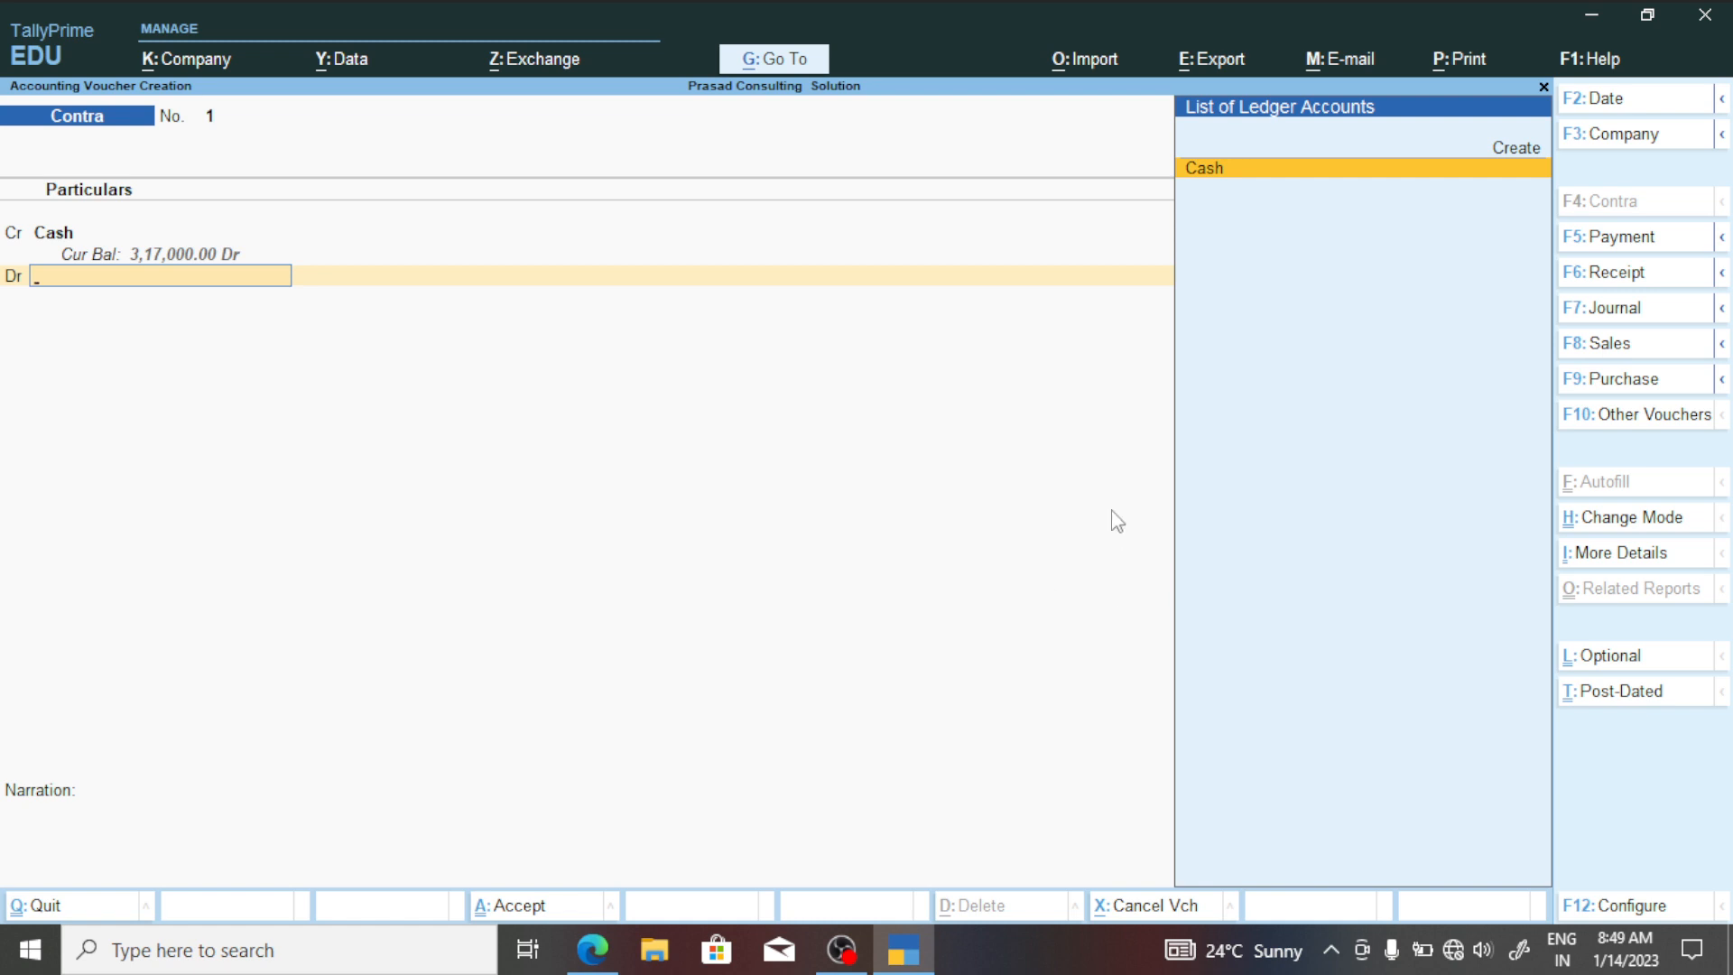
click(1509, 151)
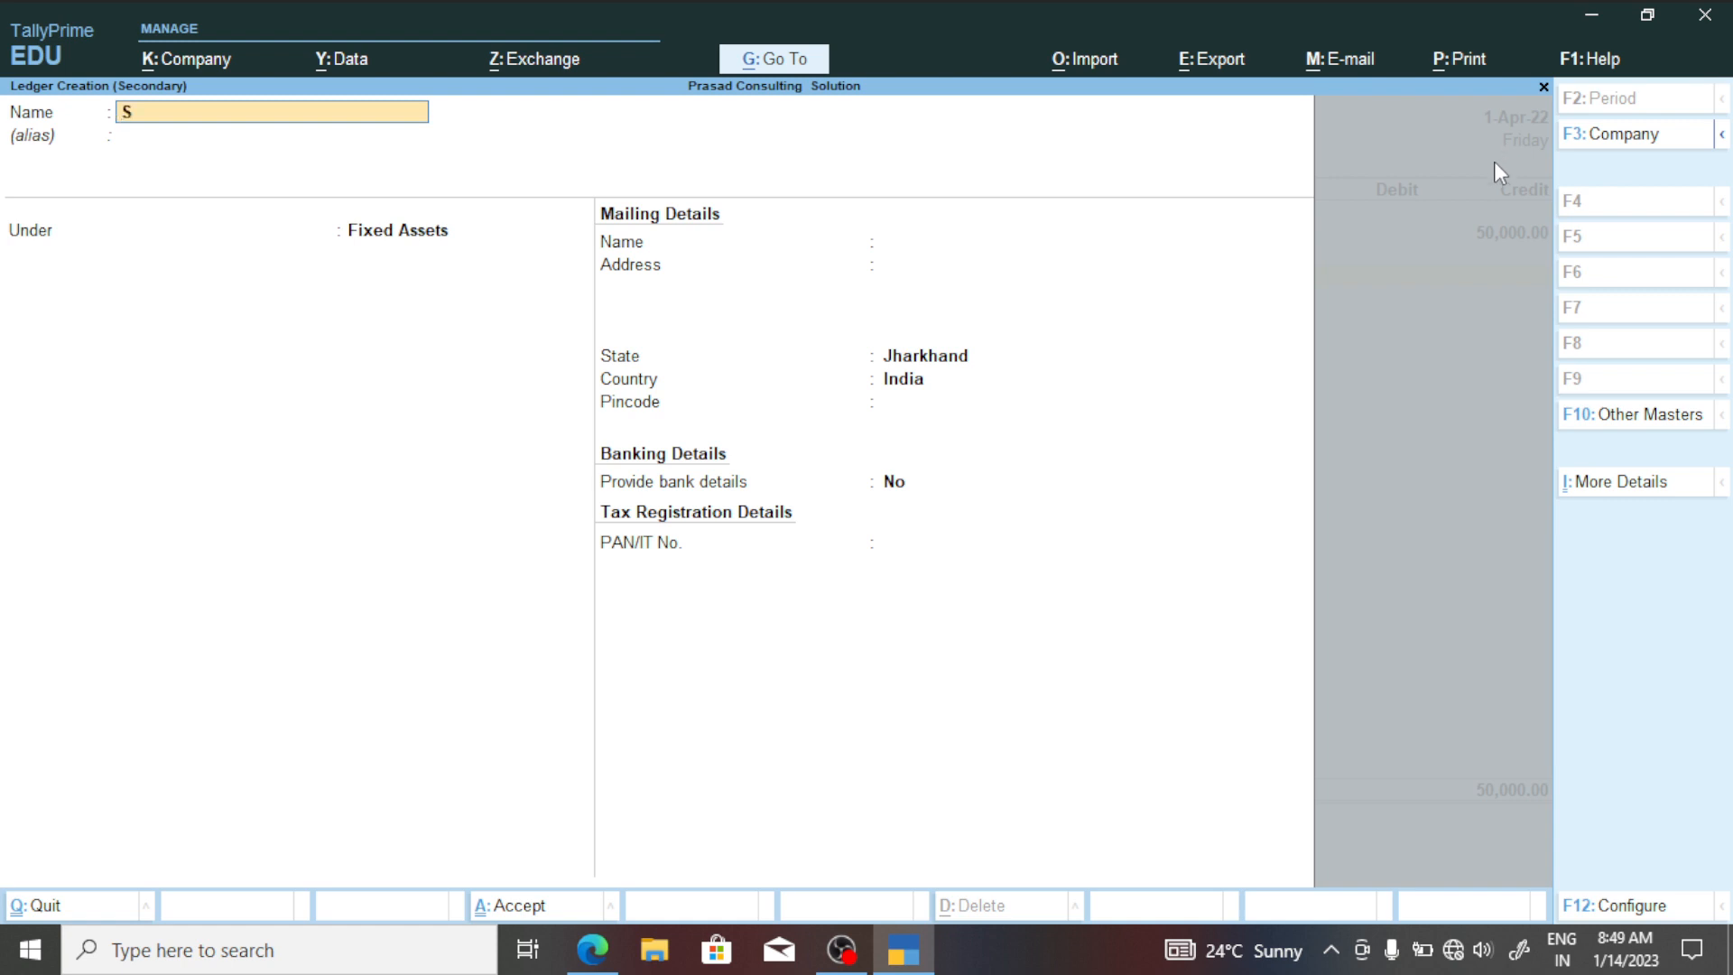
text(Sbi ban)
key(Return)
key(Return)
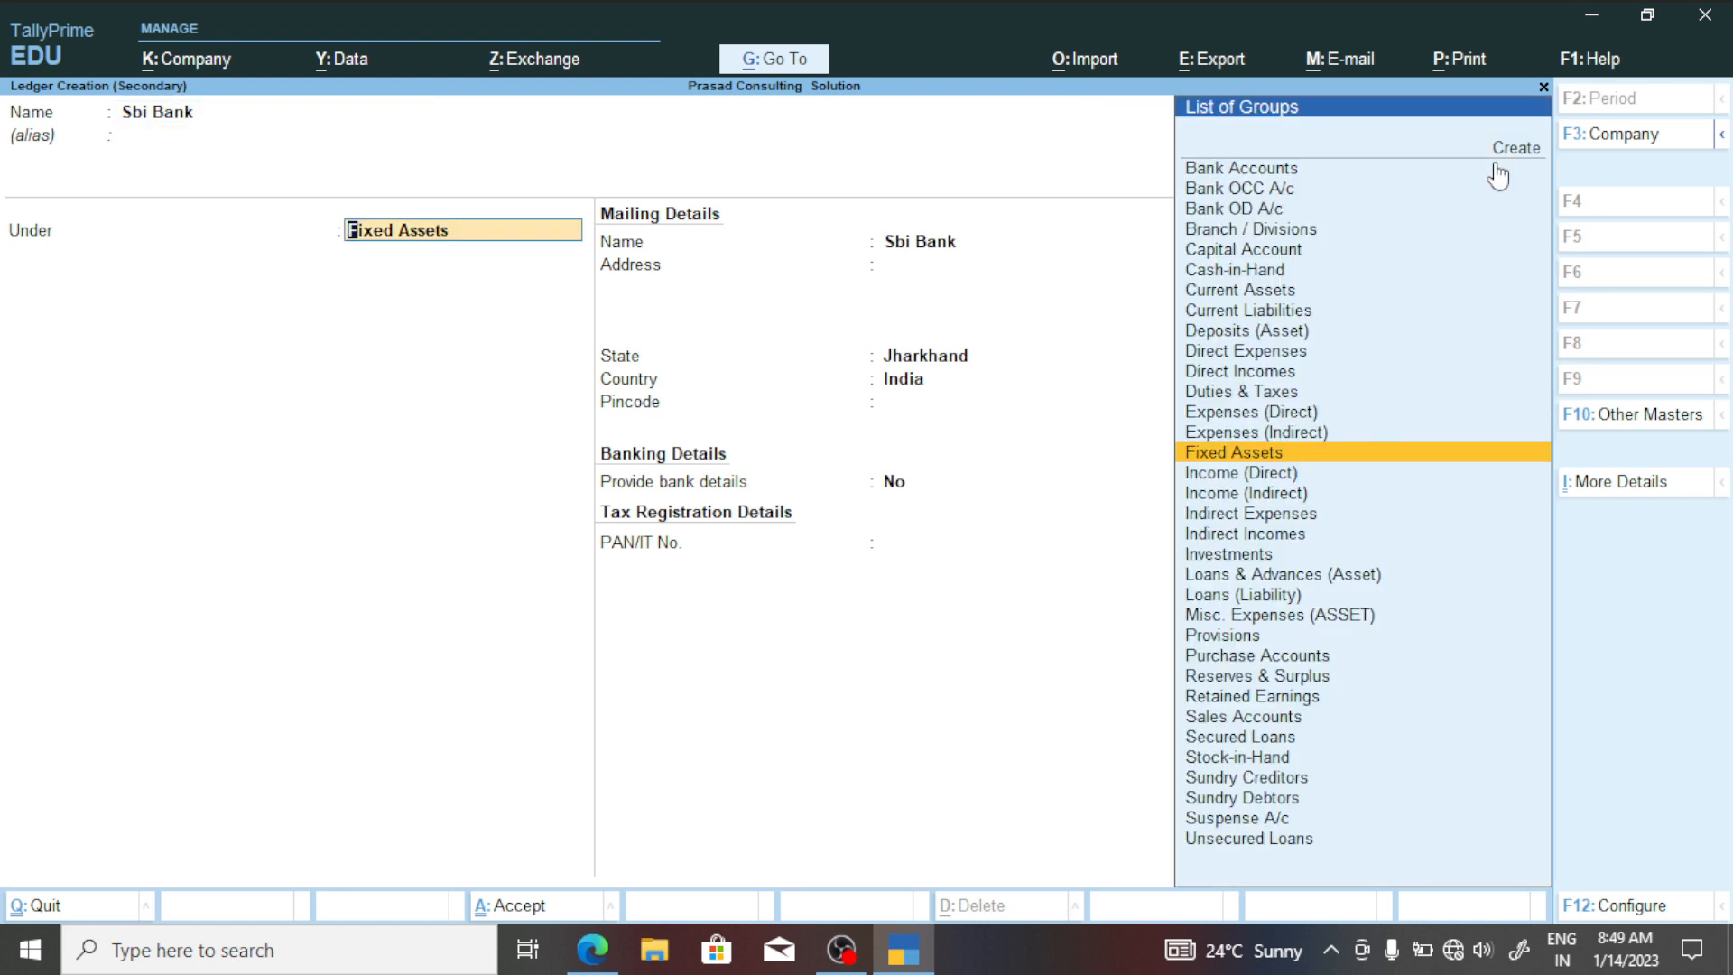
text(B)
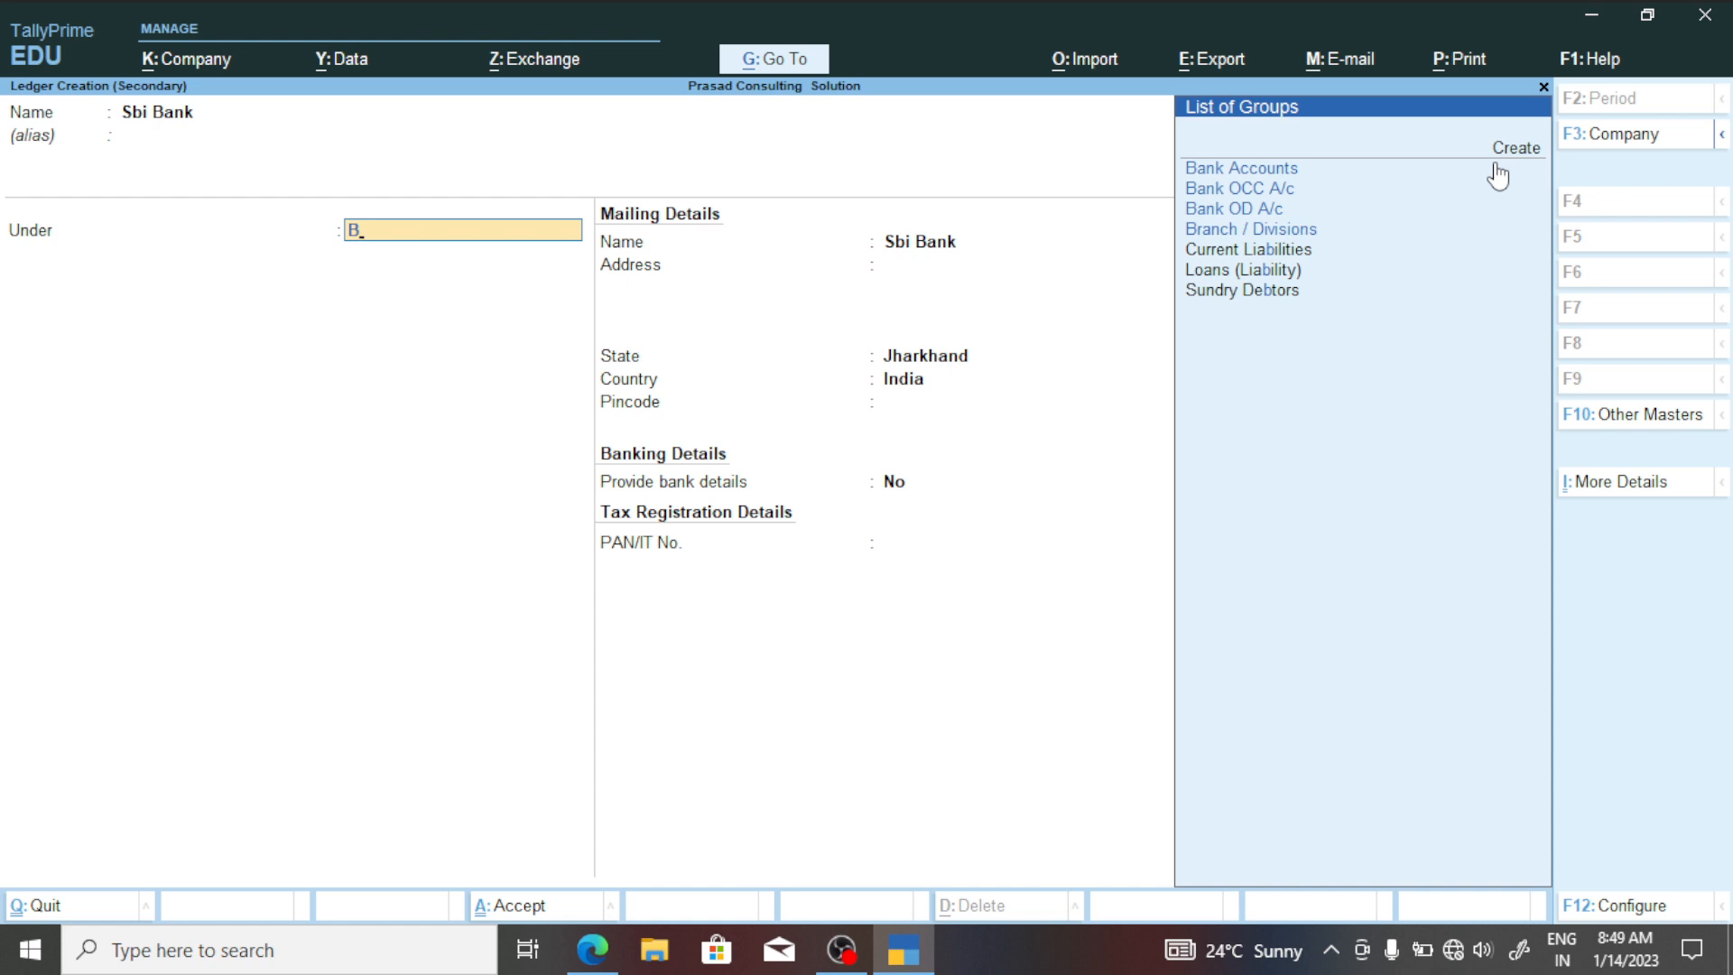
click(1496, 170)
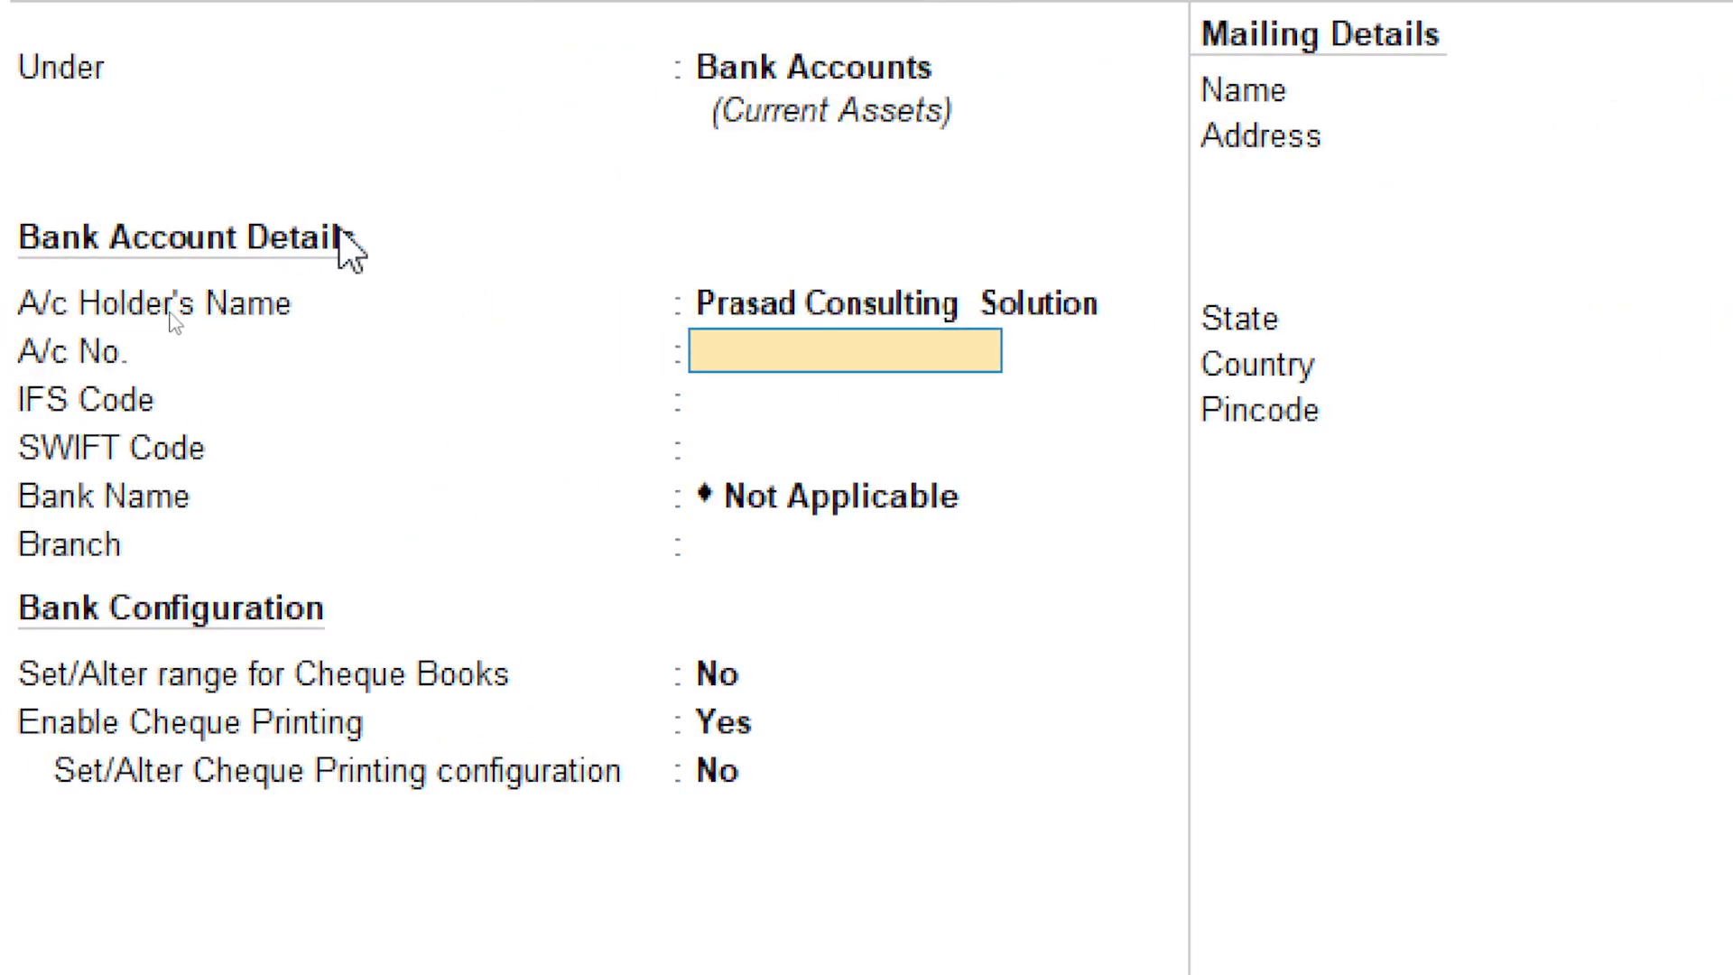
Go through the Sbi Bank ledger's bank account details from the holder's name to the branch, without filling them in.
click(984, 318)
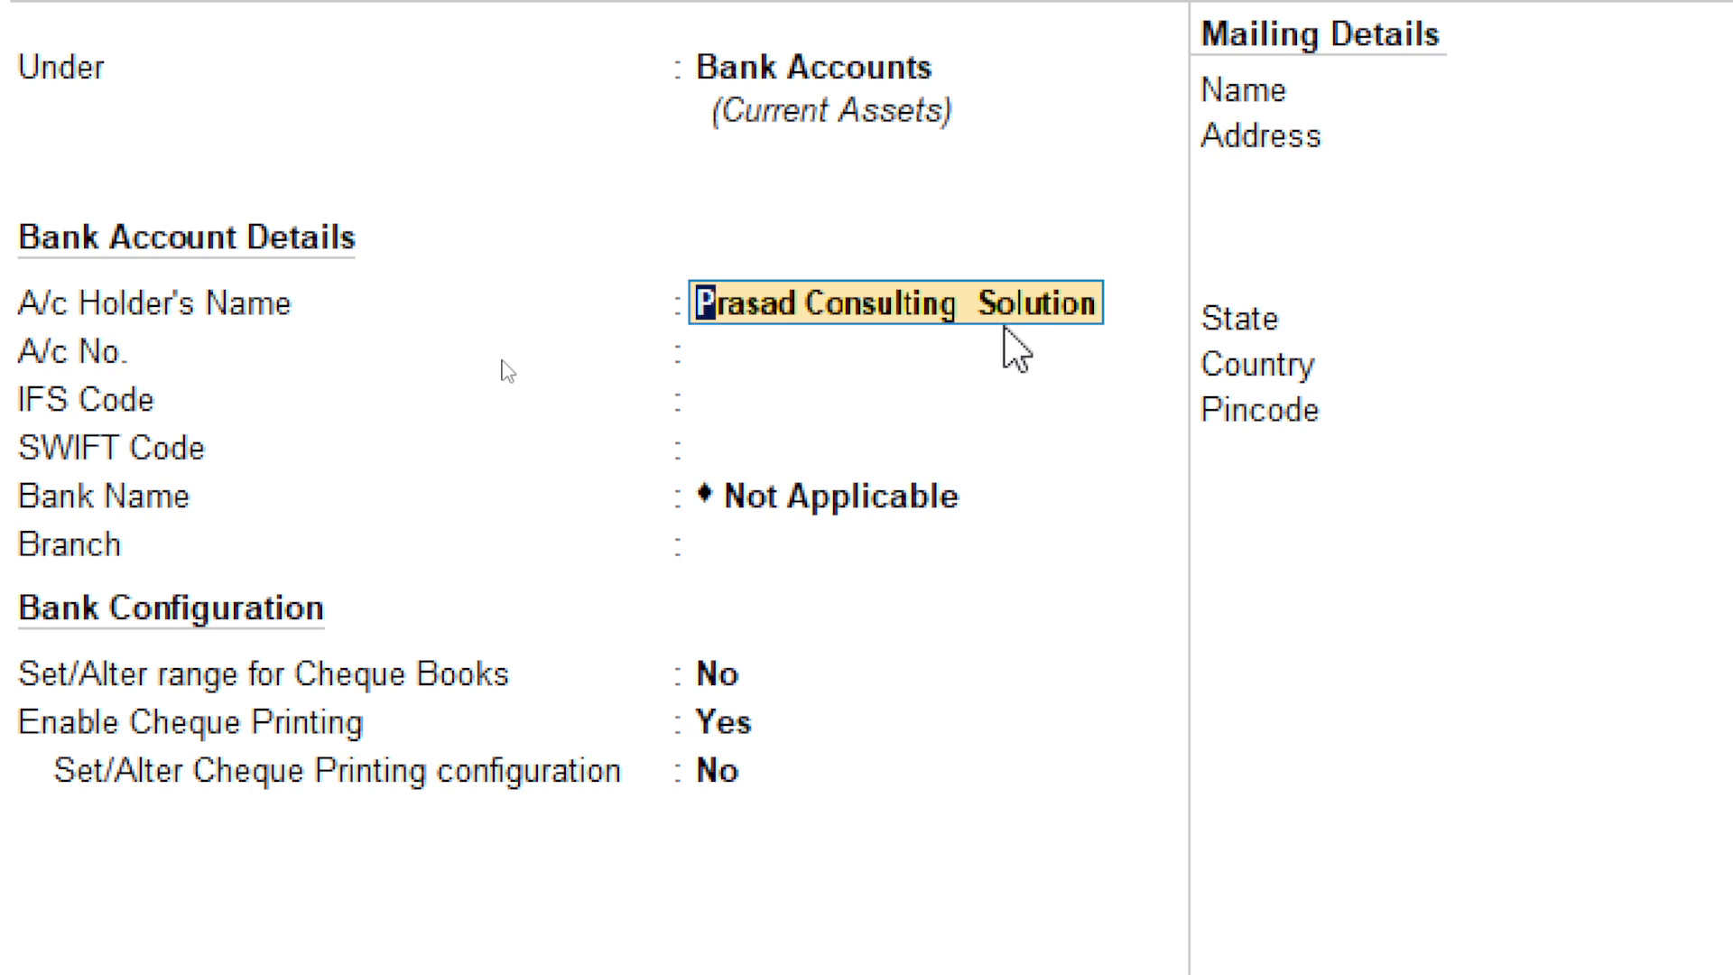
key(Return)
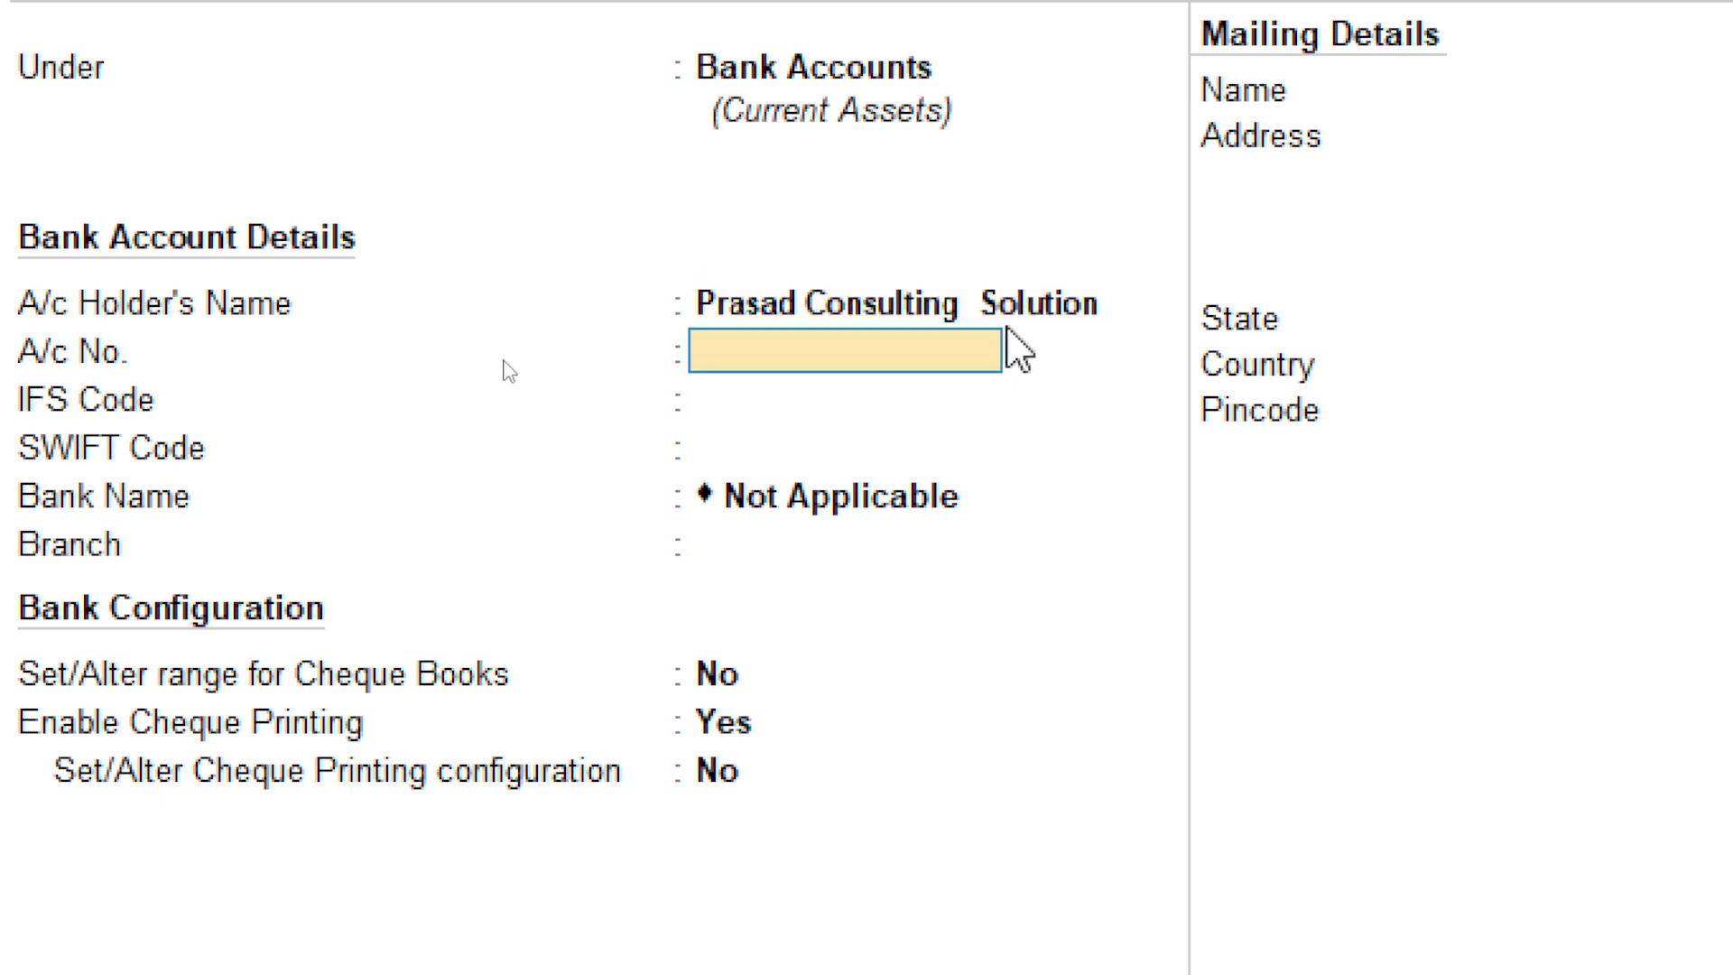
key(Return)
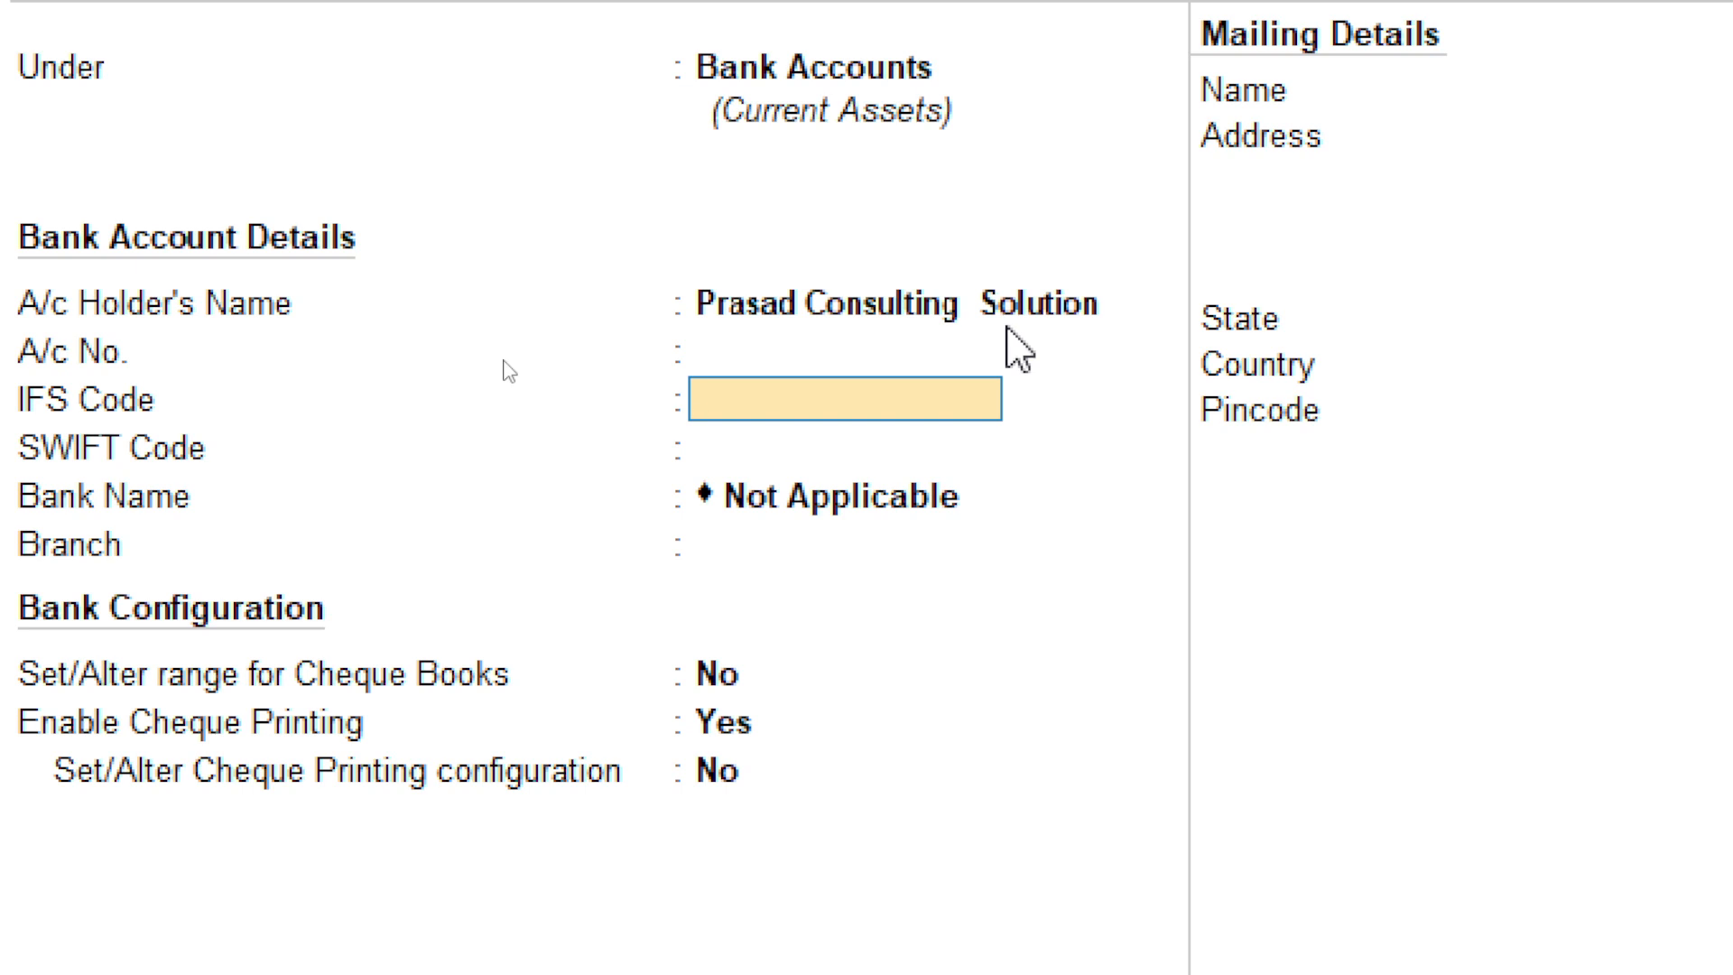
key(Return)
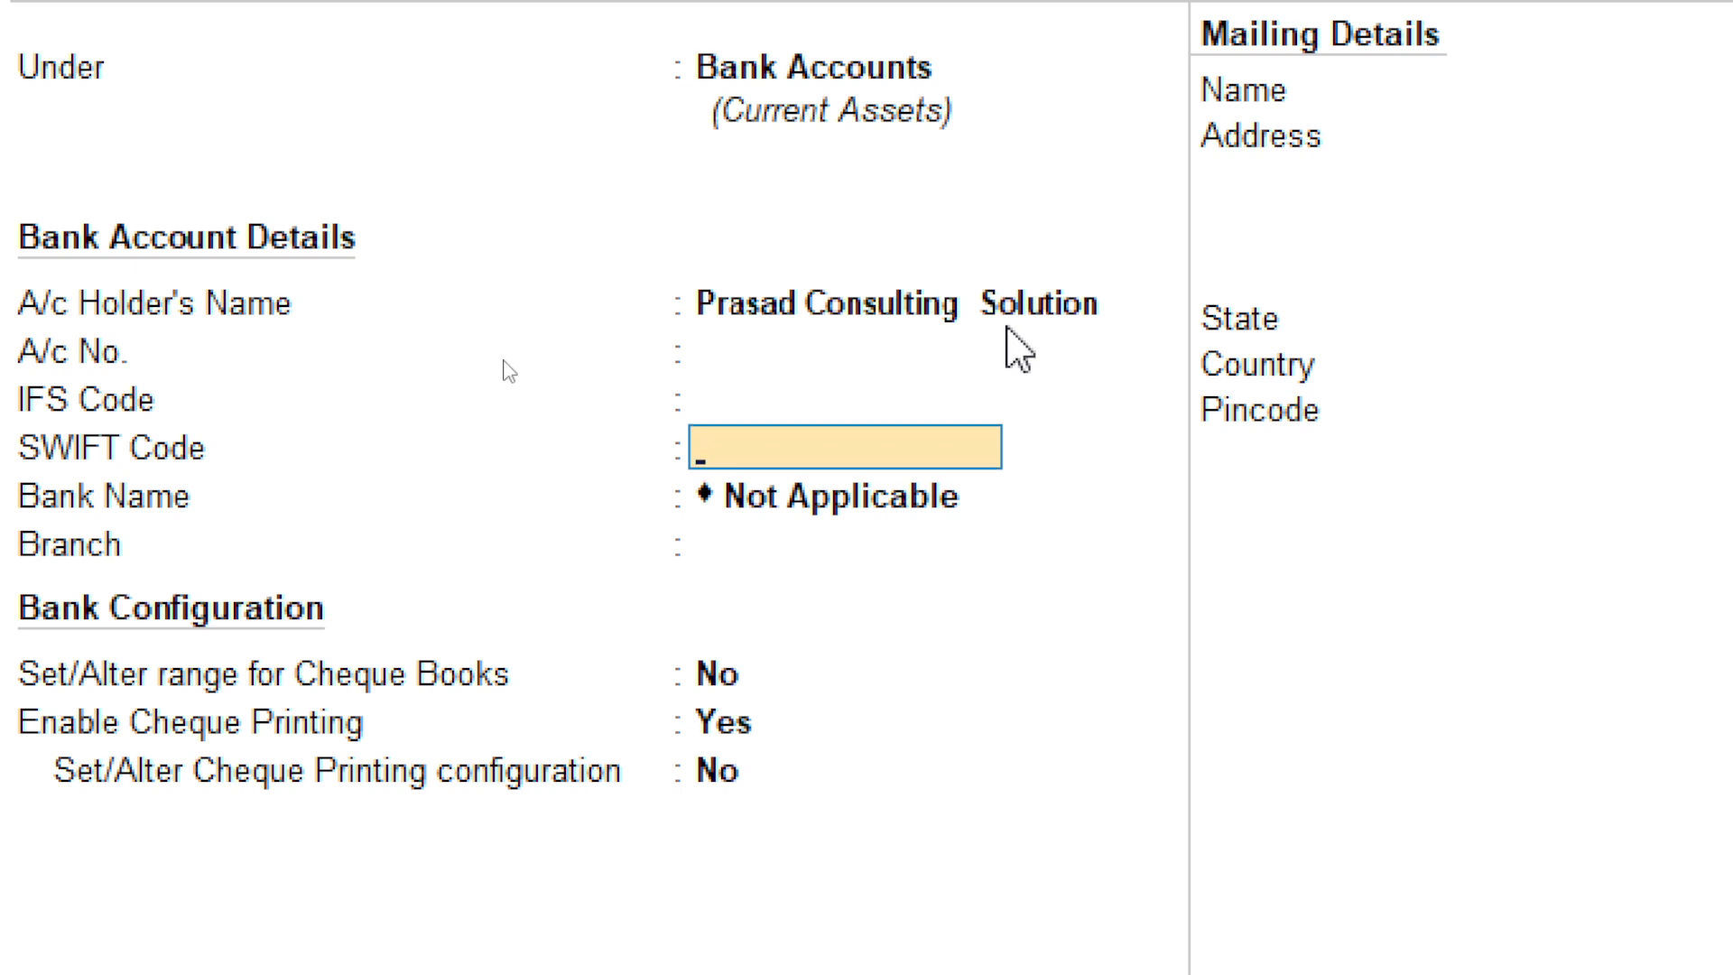
key(Return)
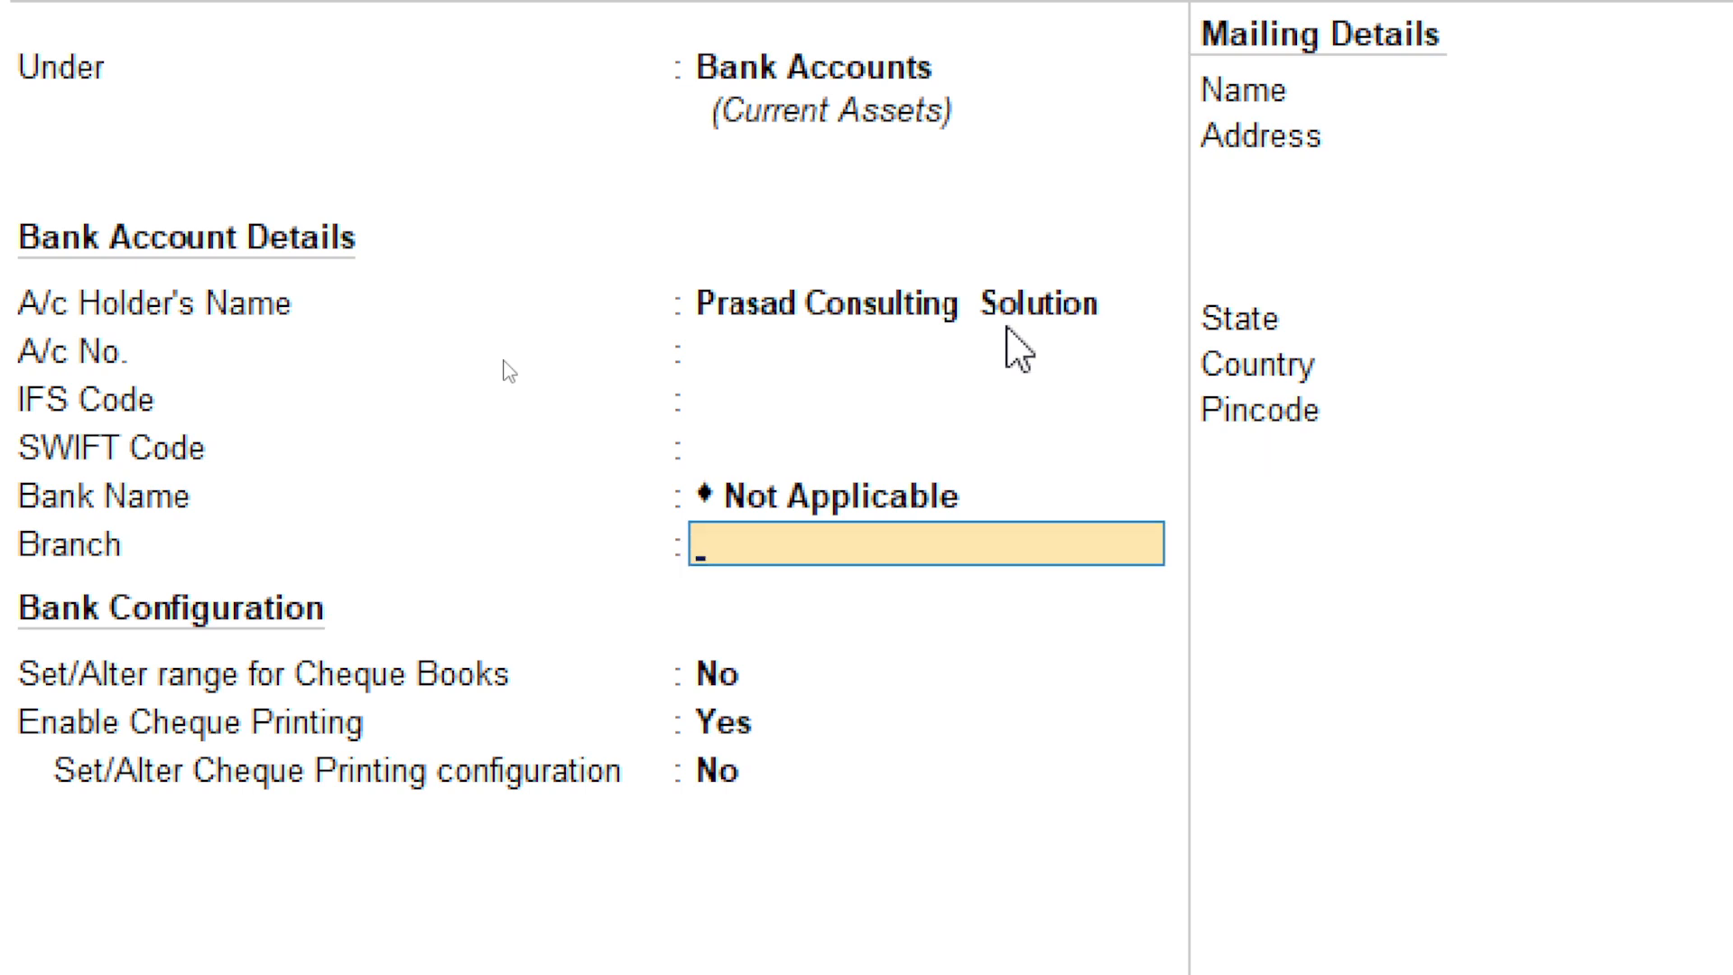
key(BackSpace)
key(Return)
key(BackSpace)
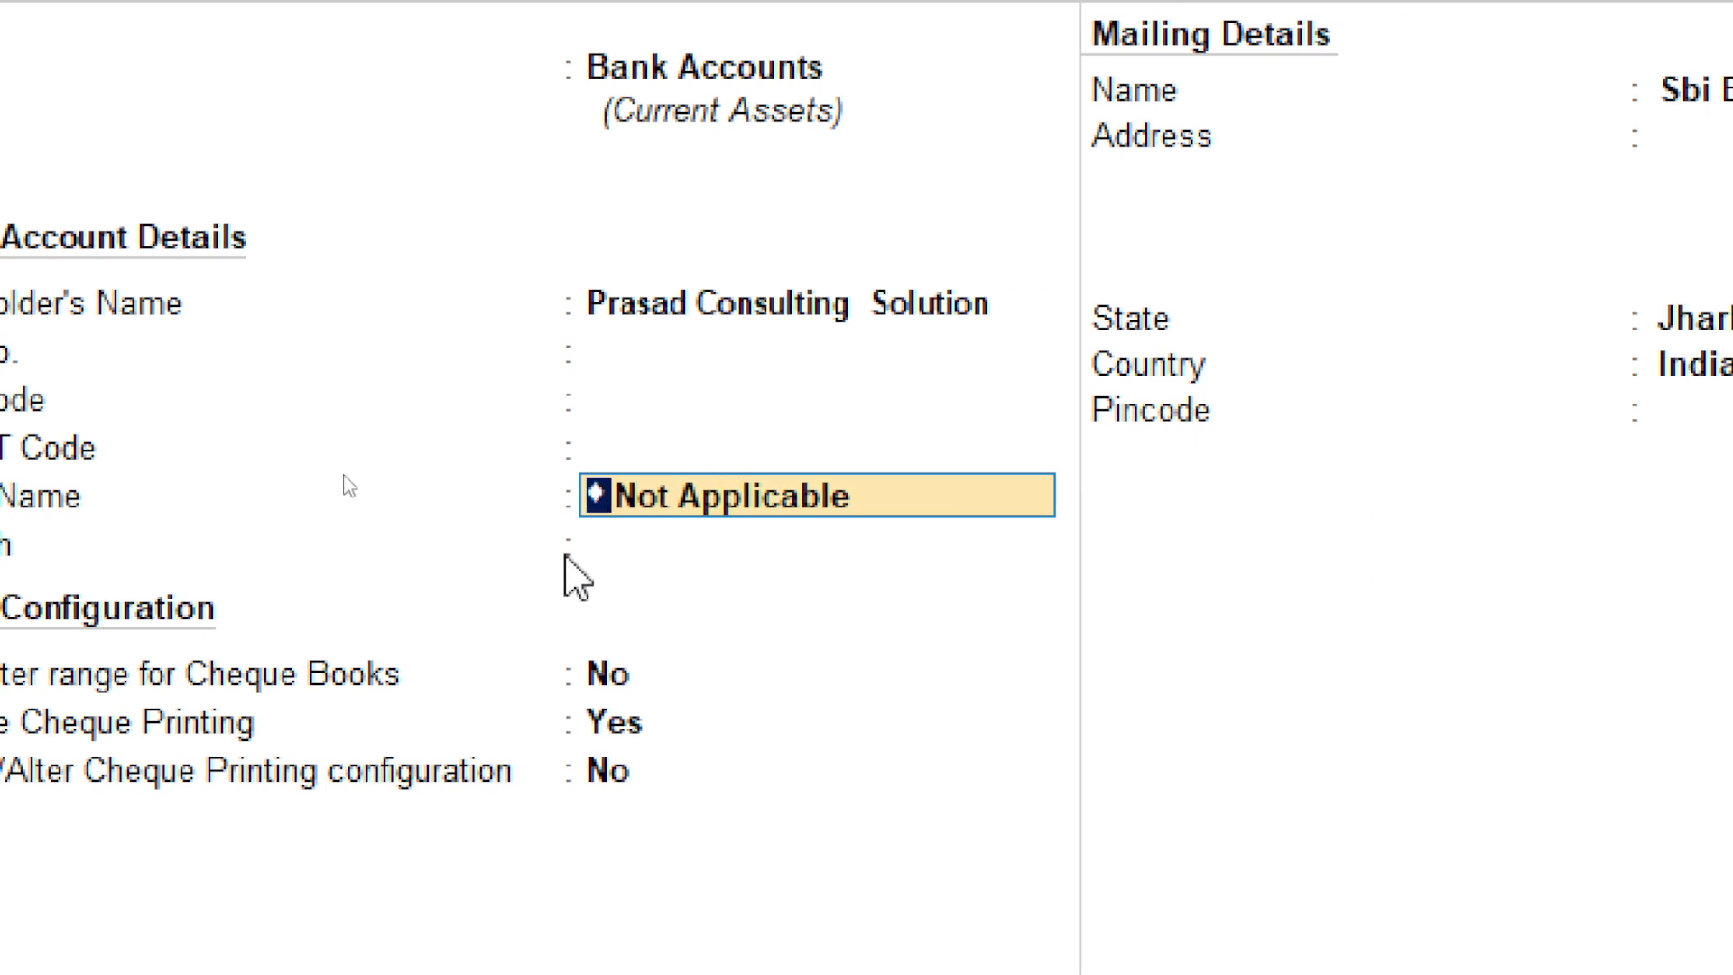
key(Return)
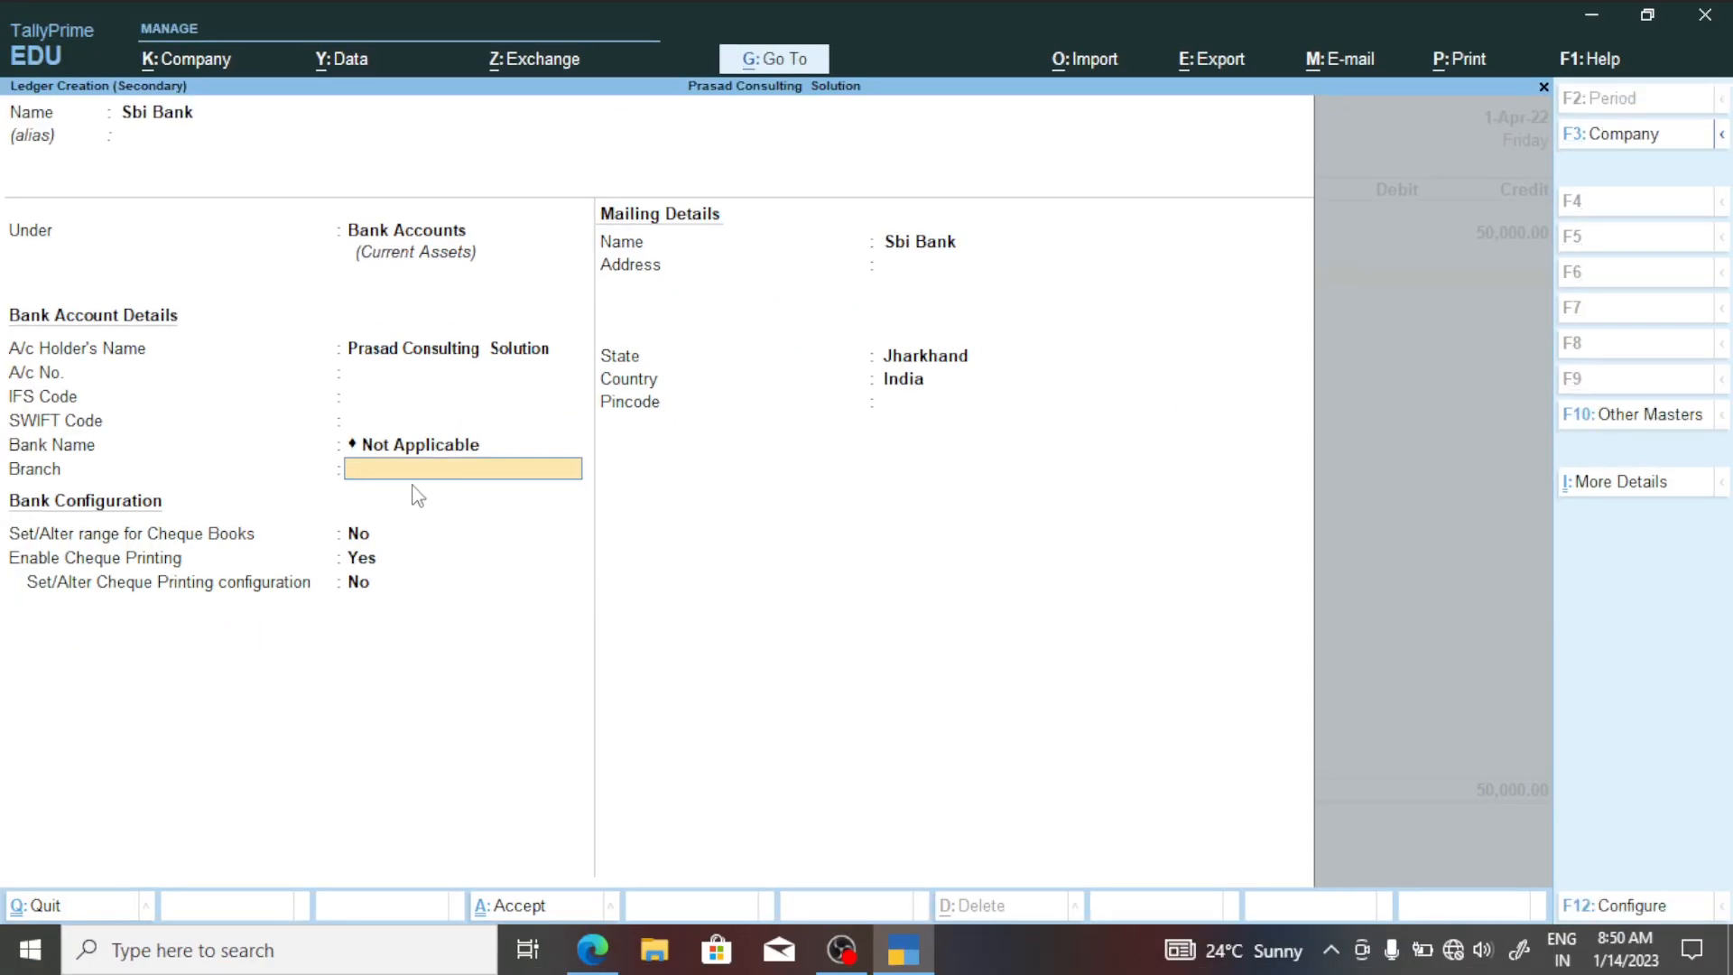
click(456, 448)
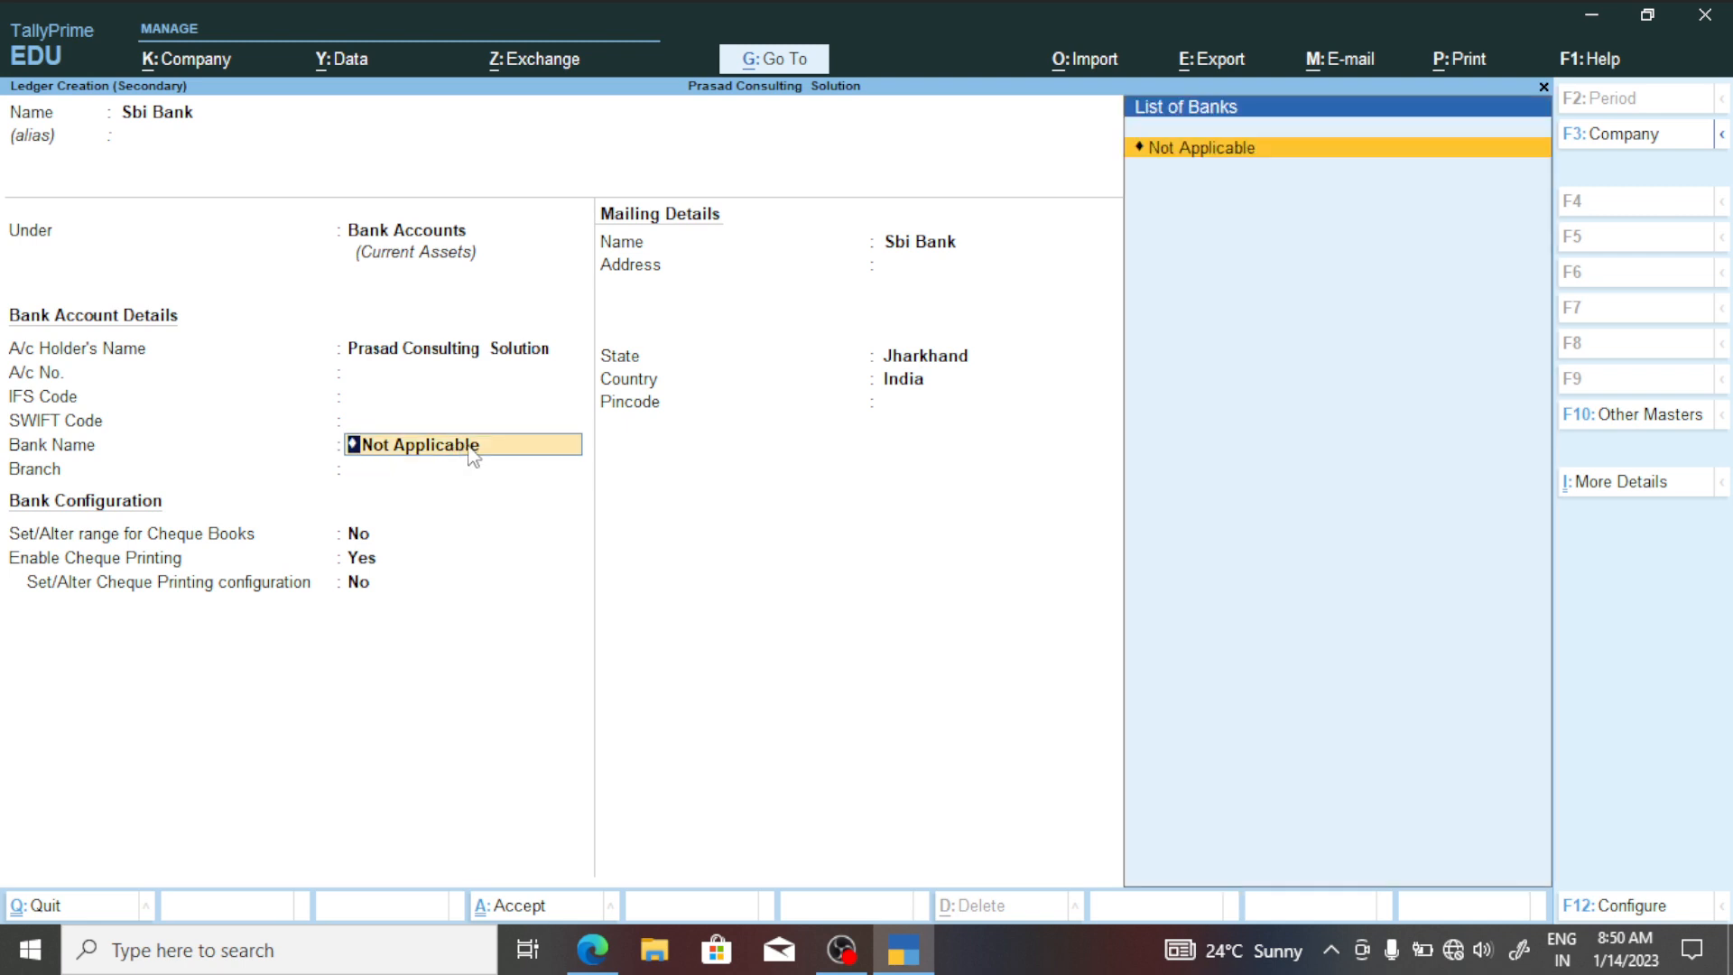
click(458, 477)
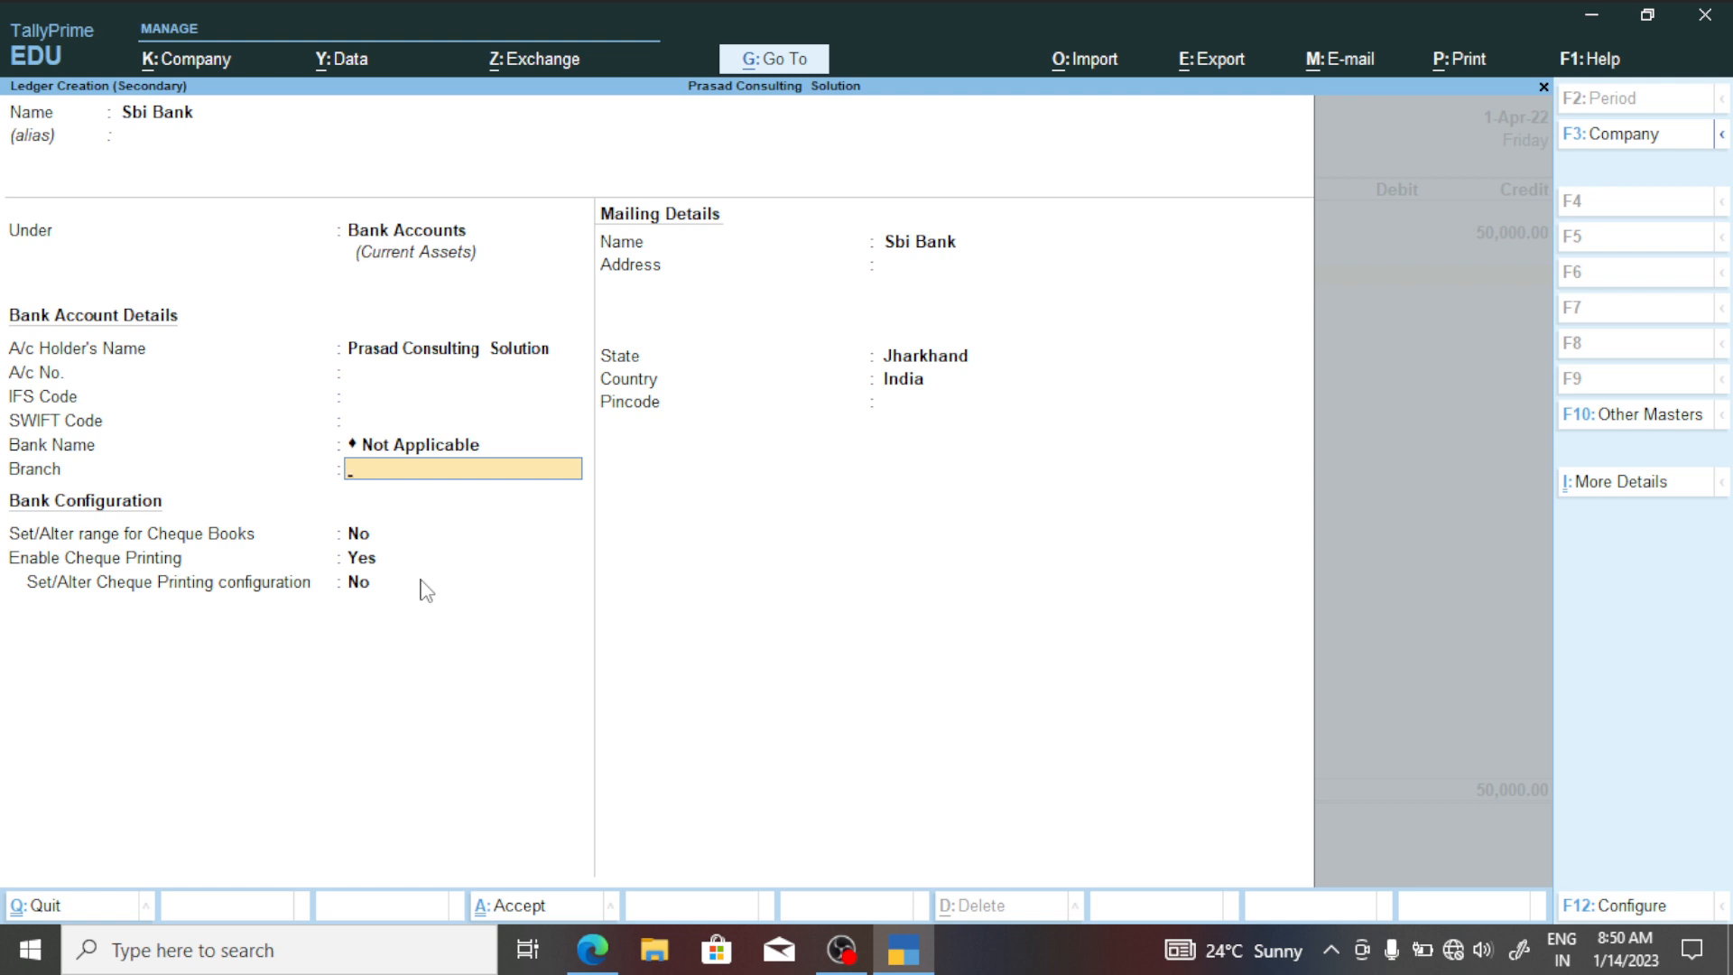
Save the Sbi Bank ledger and accept the contra voucher with a 50000 debit to it.
key(ctrl+a)
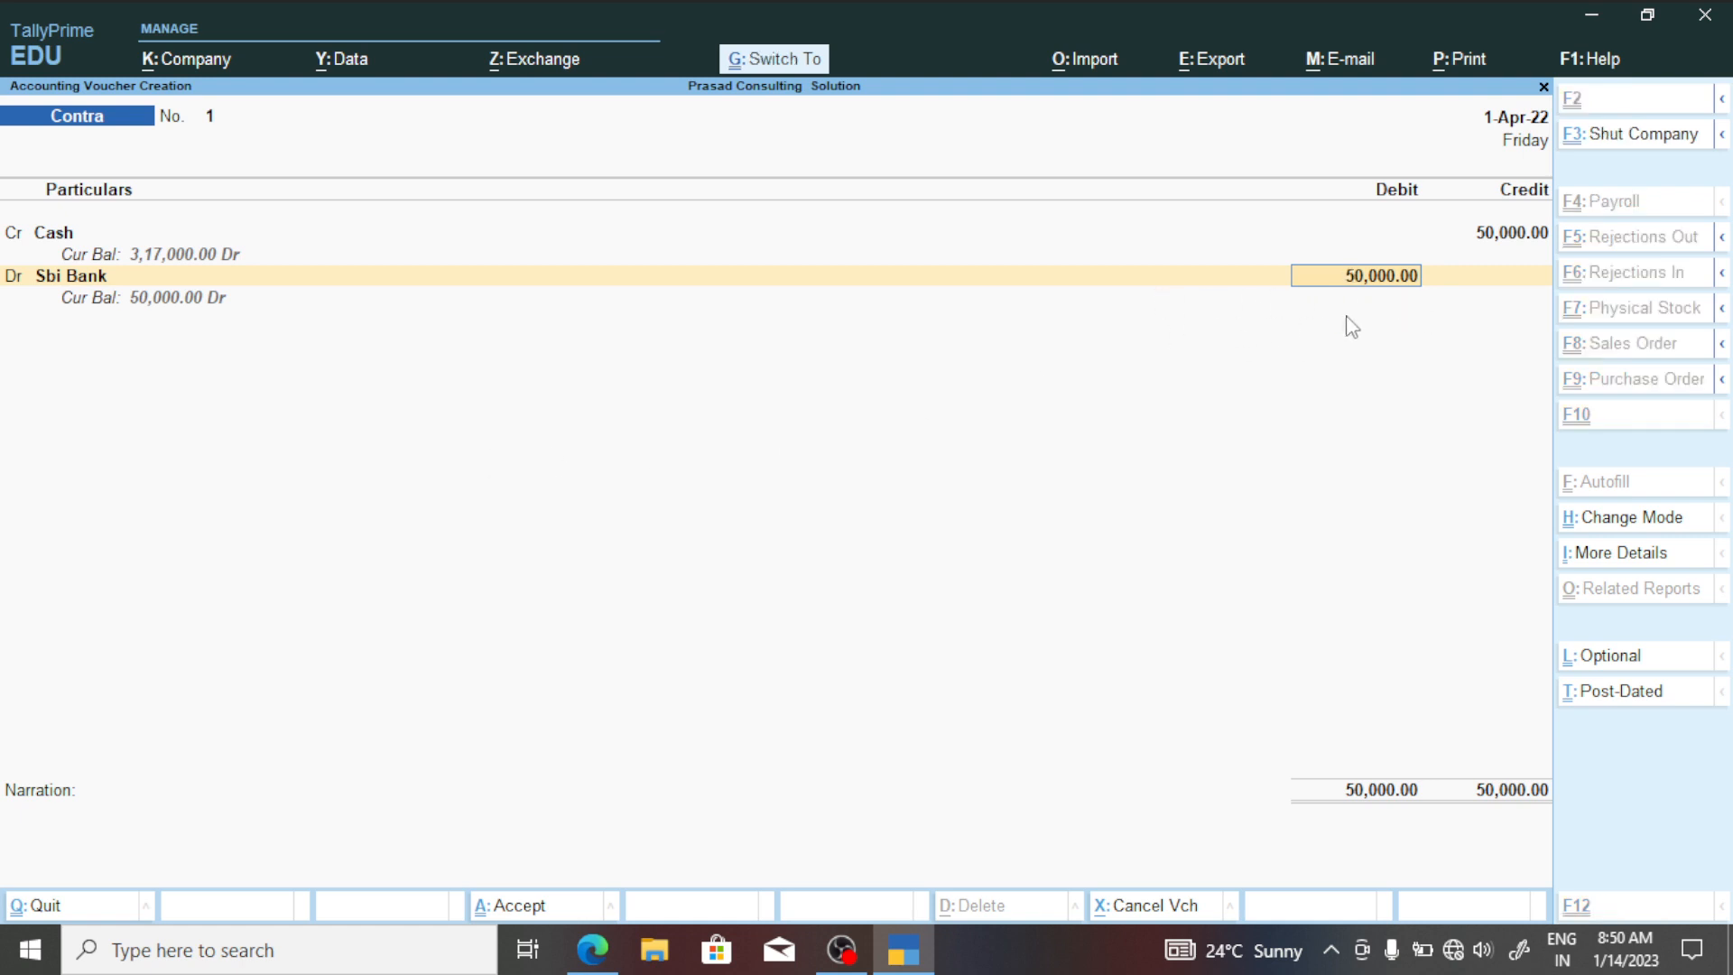
key(ctrl+a)
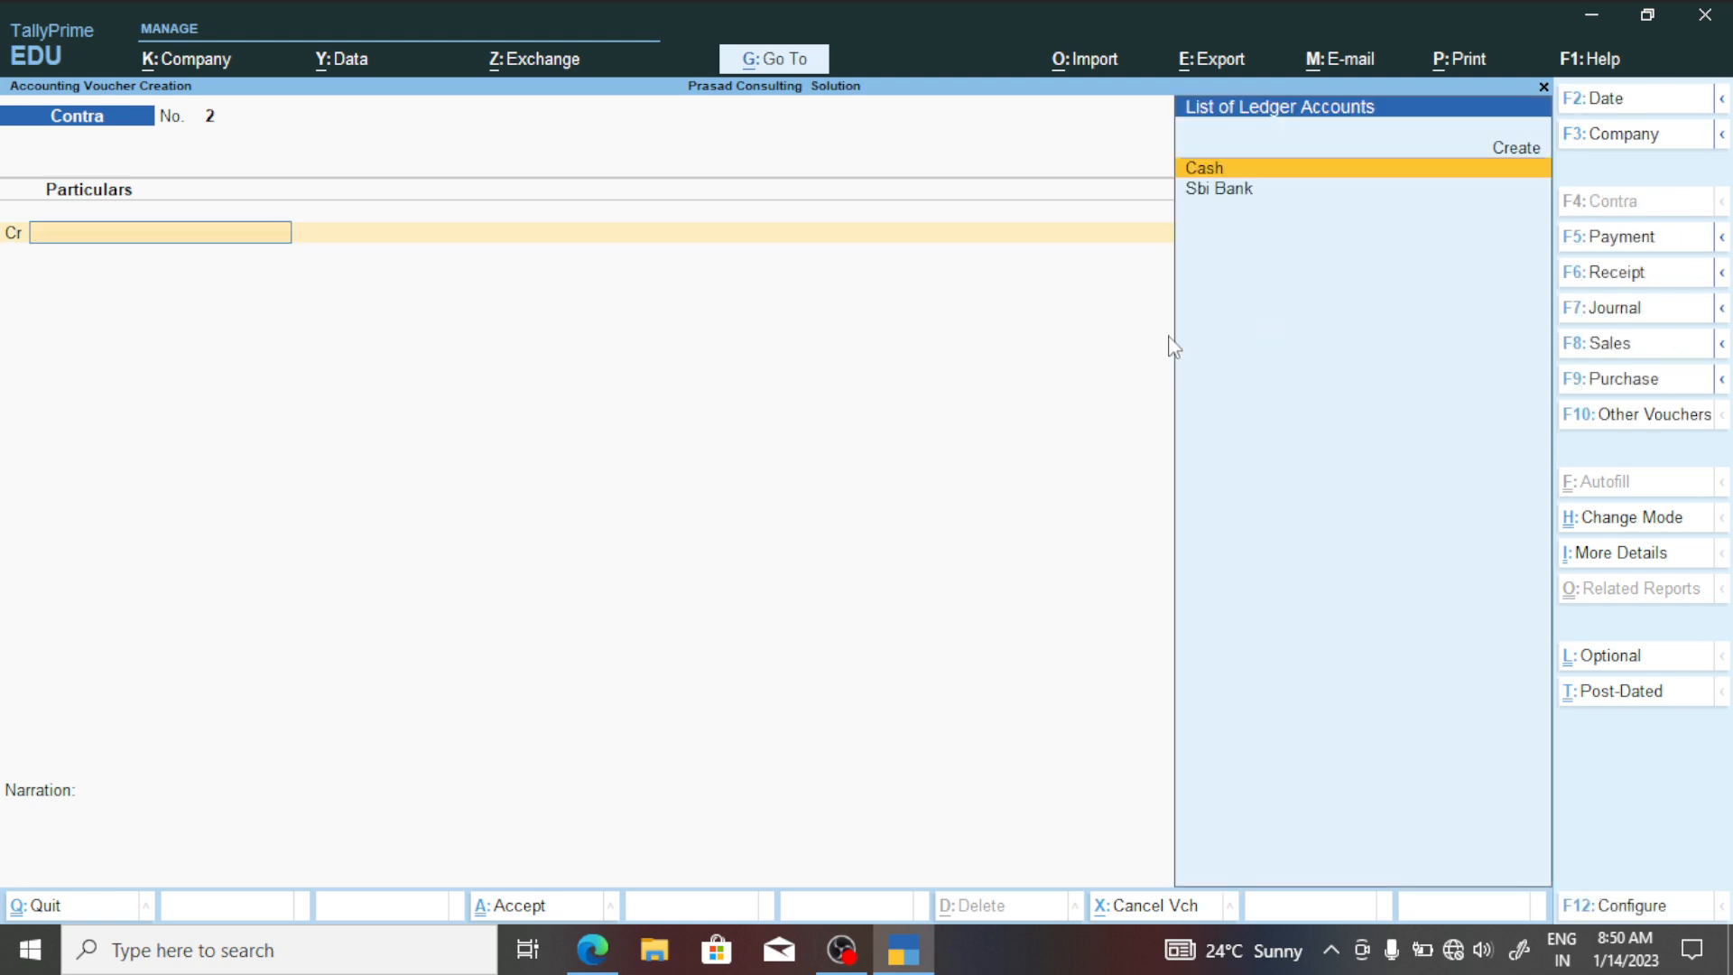
key(ctrl)
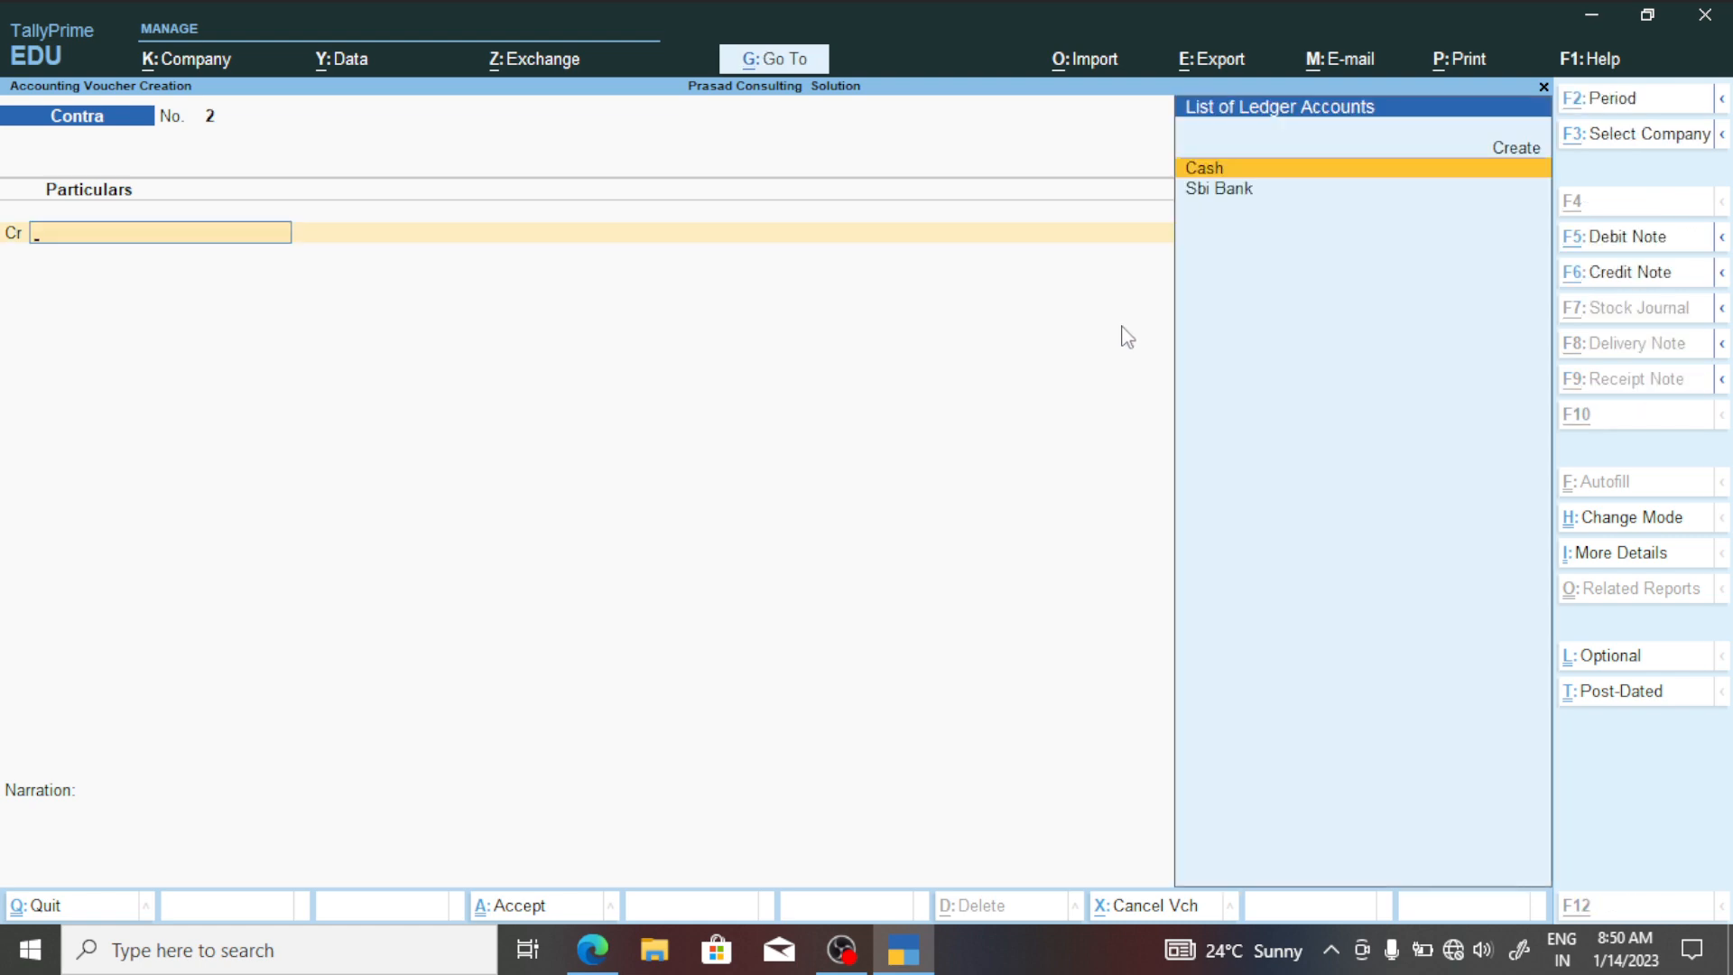
Read question 5's credit purchase, ledgers, groups and voucher type in the PDF notes in Edge, and return to TallyPrime.
key(alt+Tab)
scroll(1096, 343, down, 7)
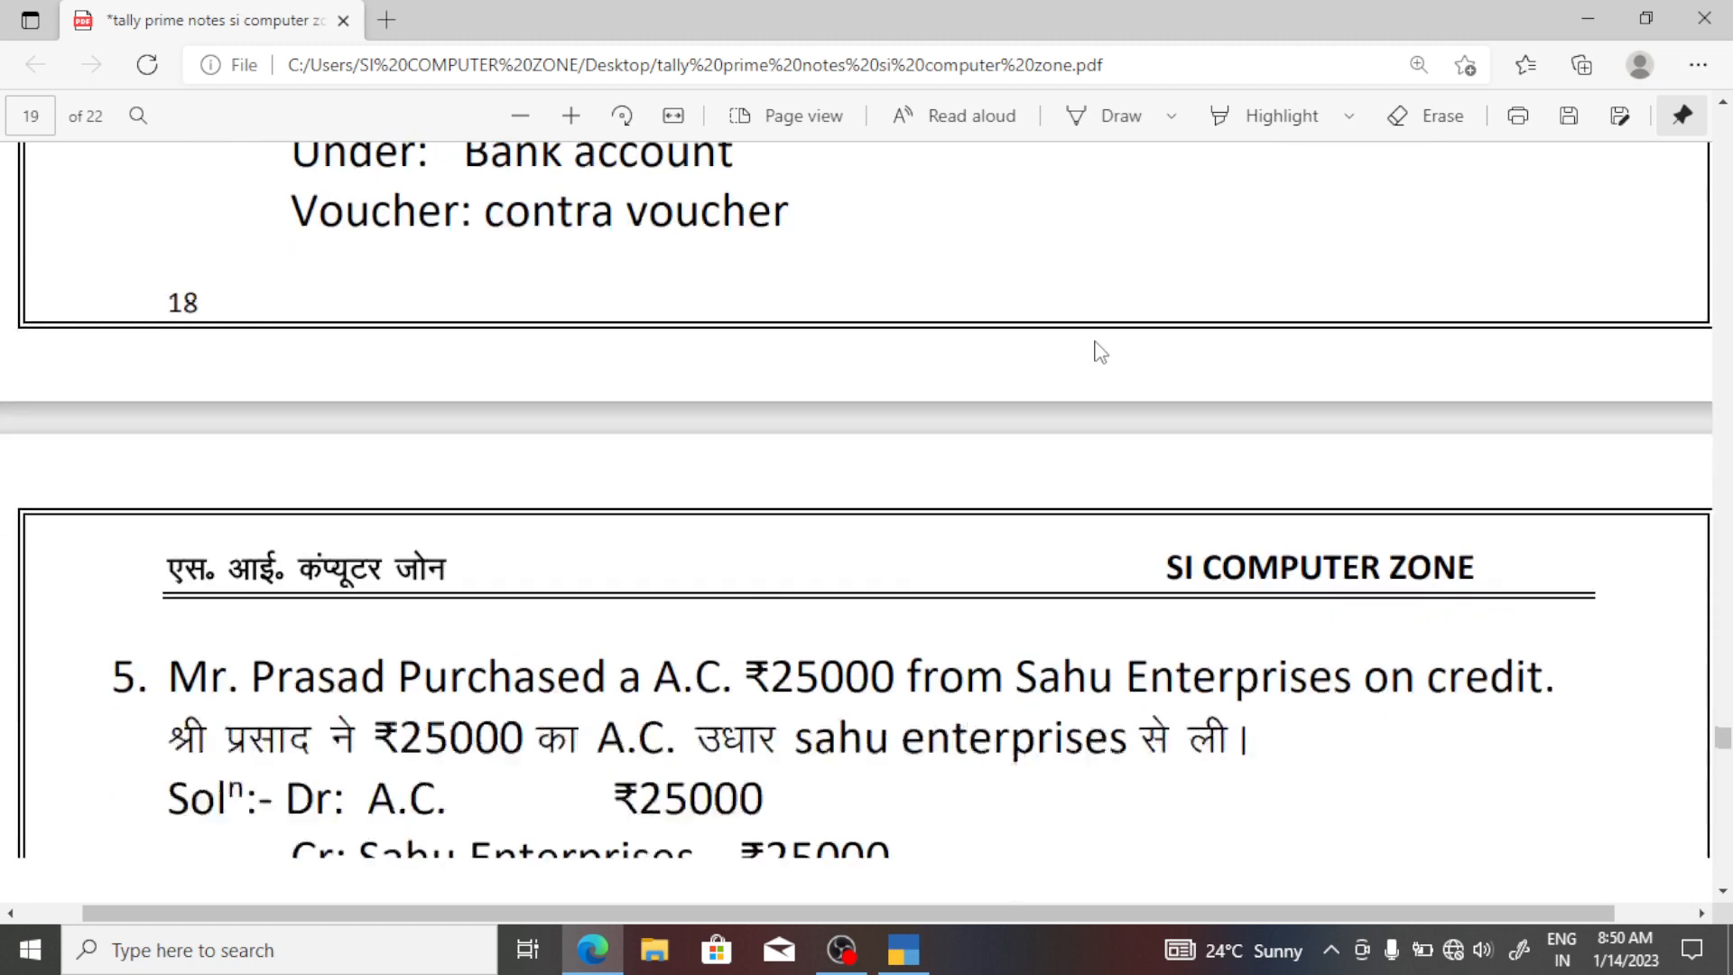
scroll(1096, 350, down, 3)
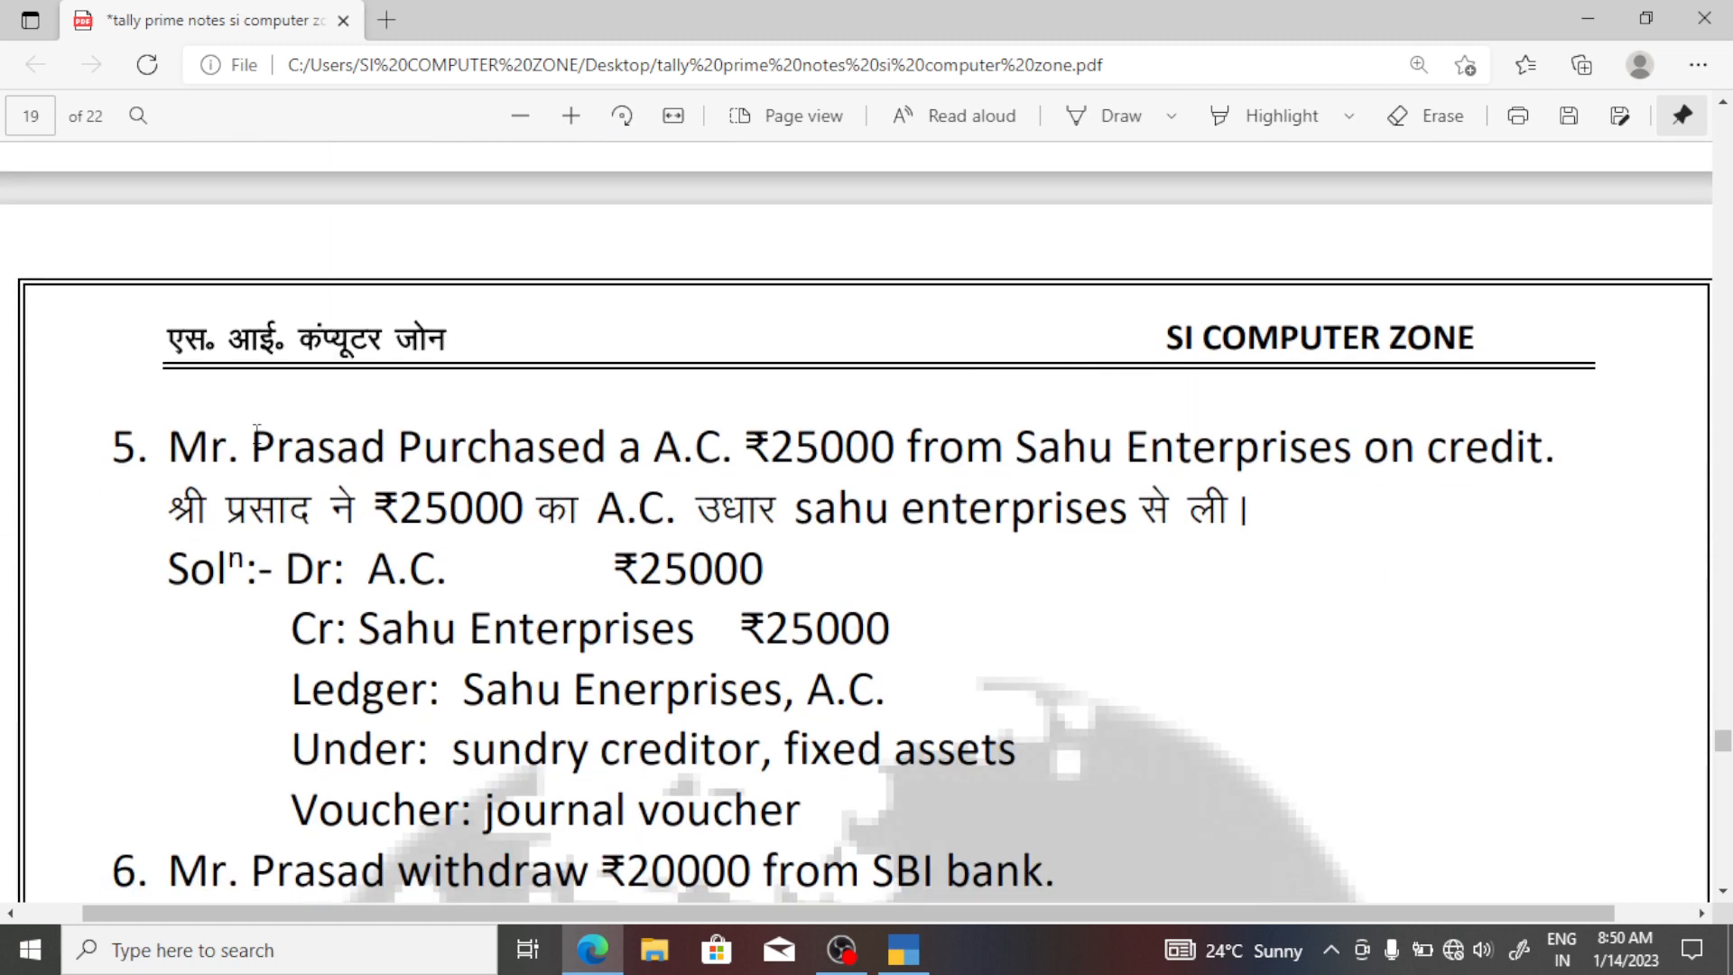
drag(226, 448, 868, 455)
click(984, 496)
scroll(903, 547, down, 3)
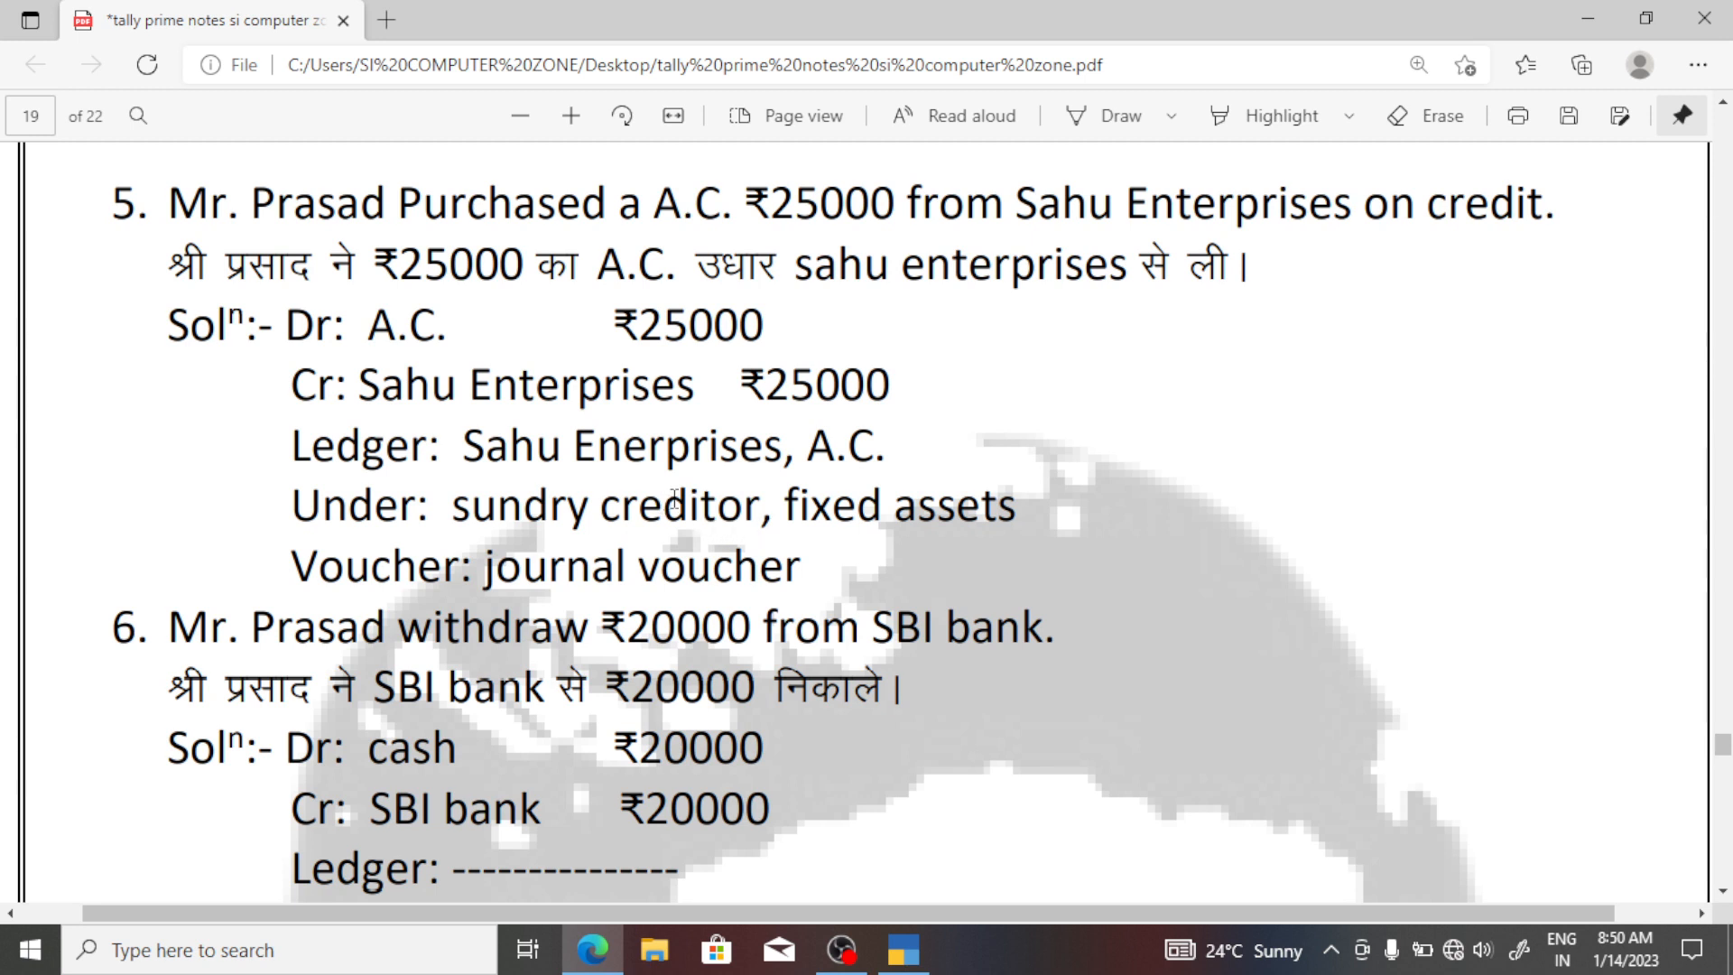
drag(784, 447, 478, 451)
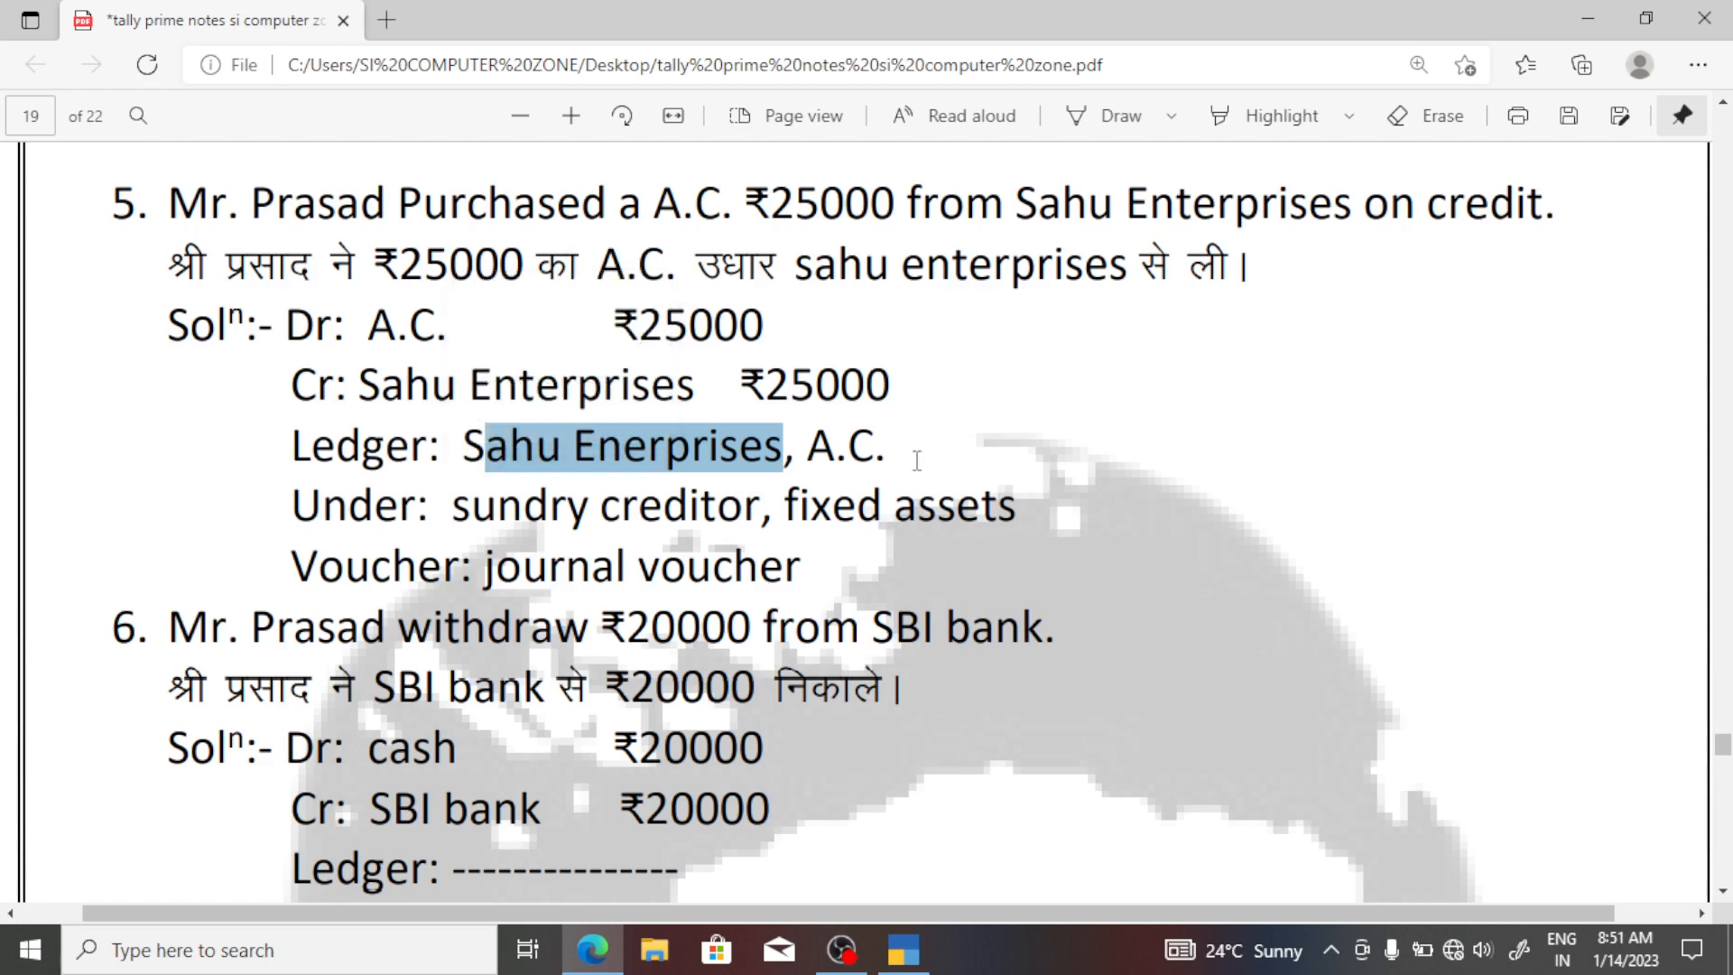
key(alt+Tab)
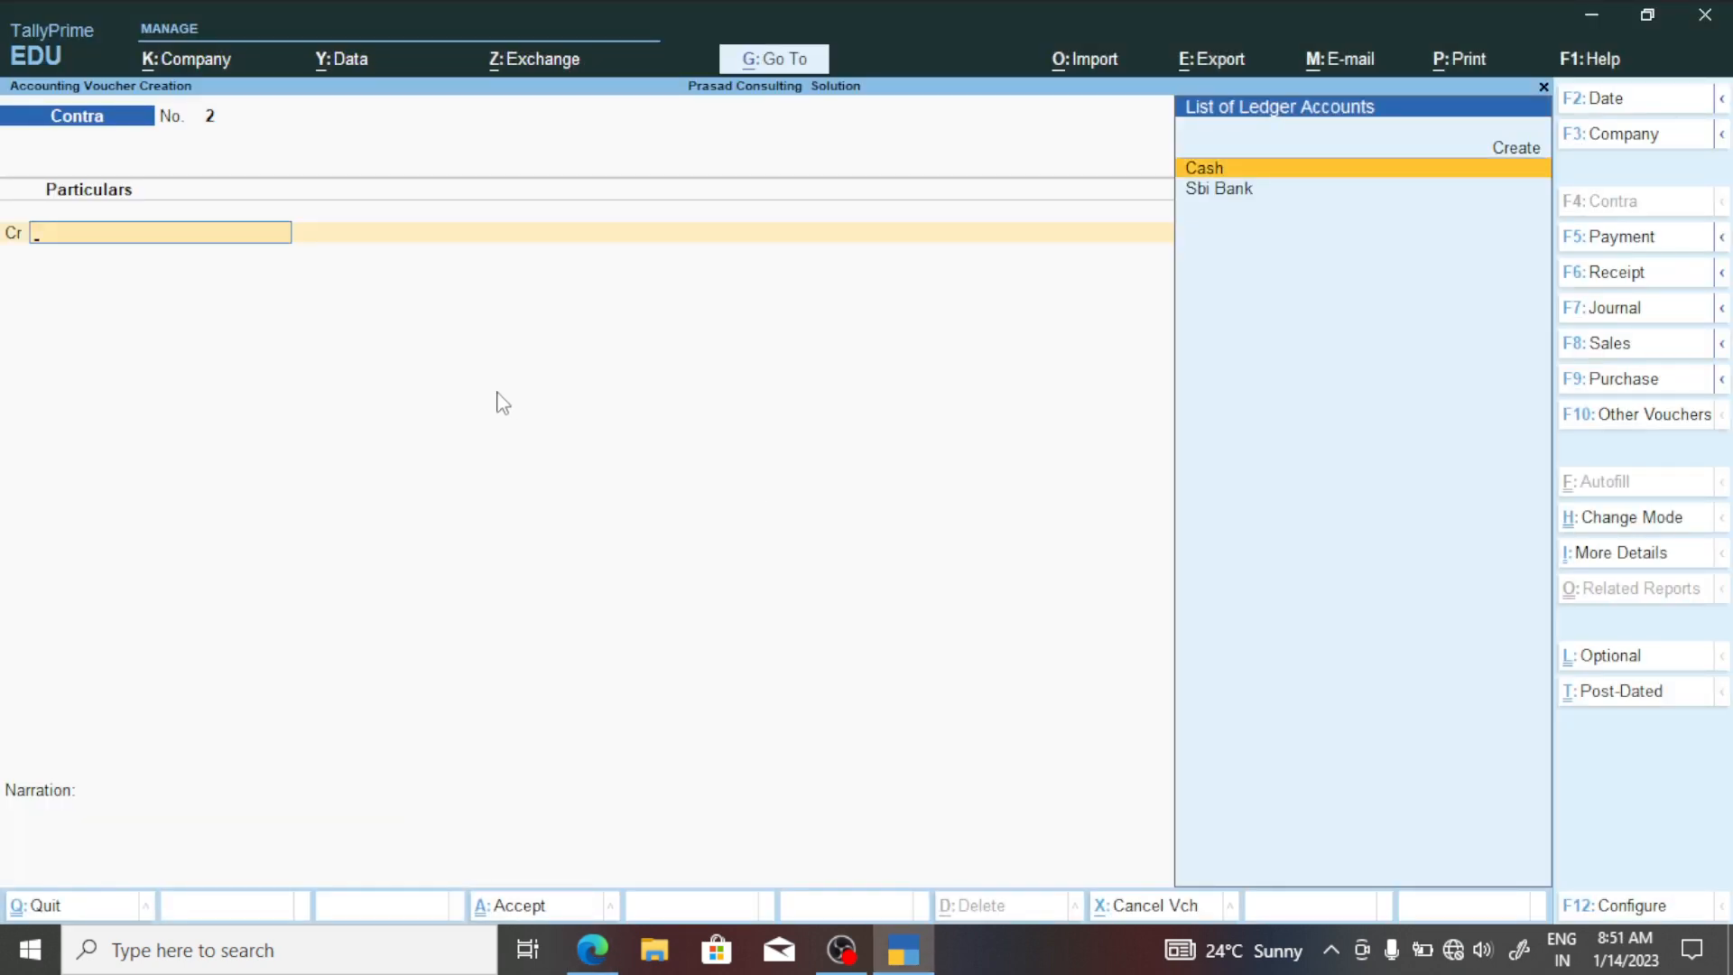
key(alt+Tab)
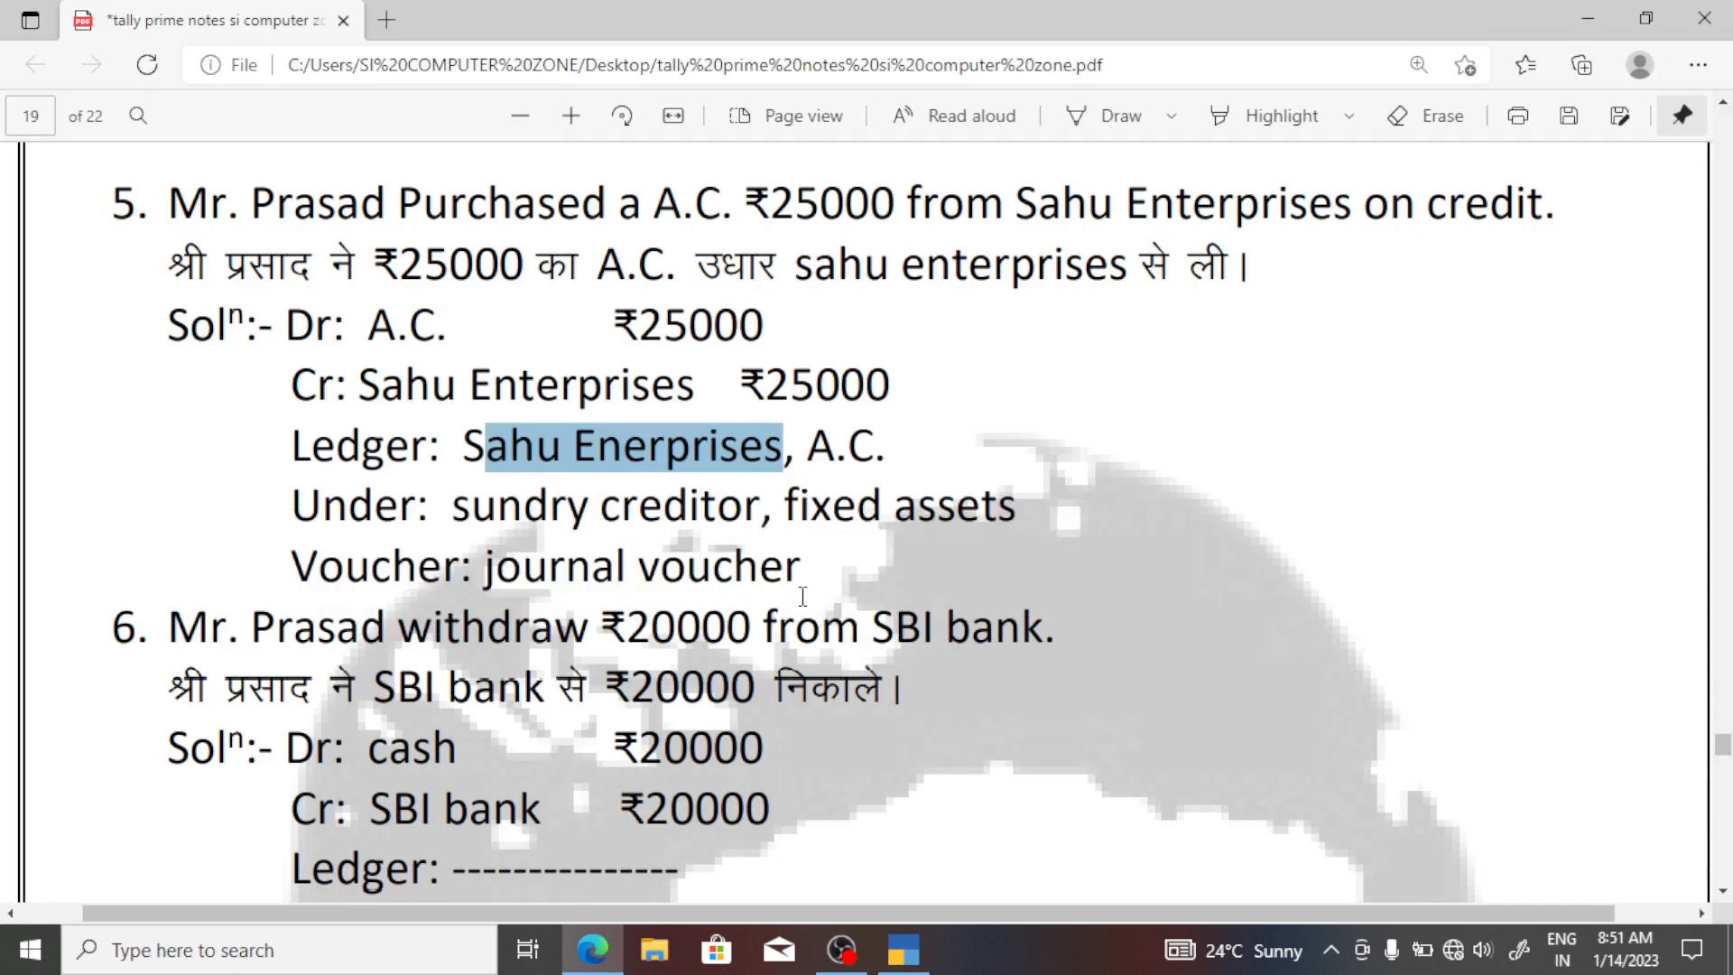
key(alt+Tab)
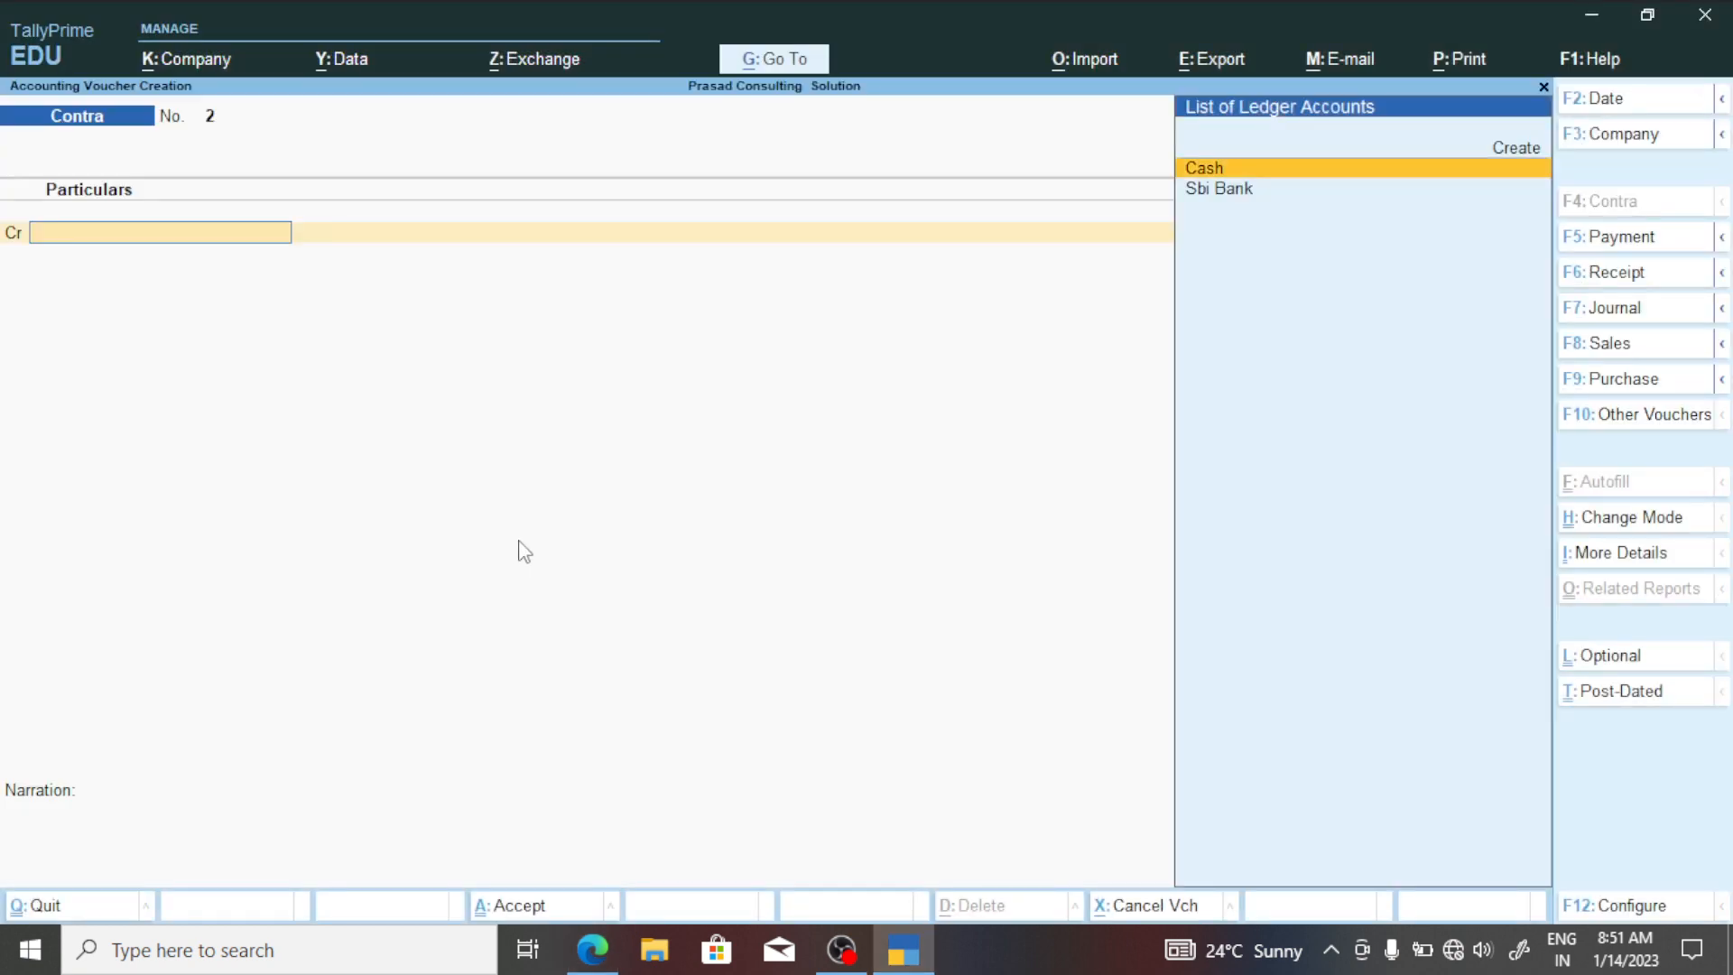
Switch to a journal voucher, and create and save the ledger A.C. under Fixed Assets for its Dr line.
click(1621, 310)
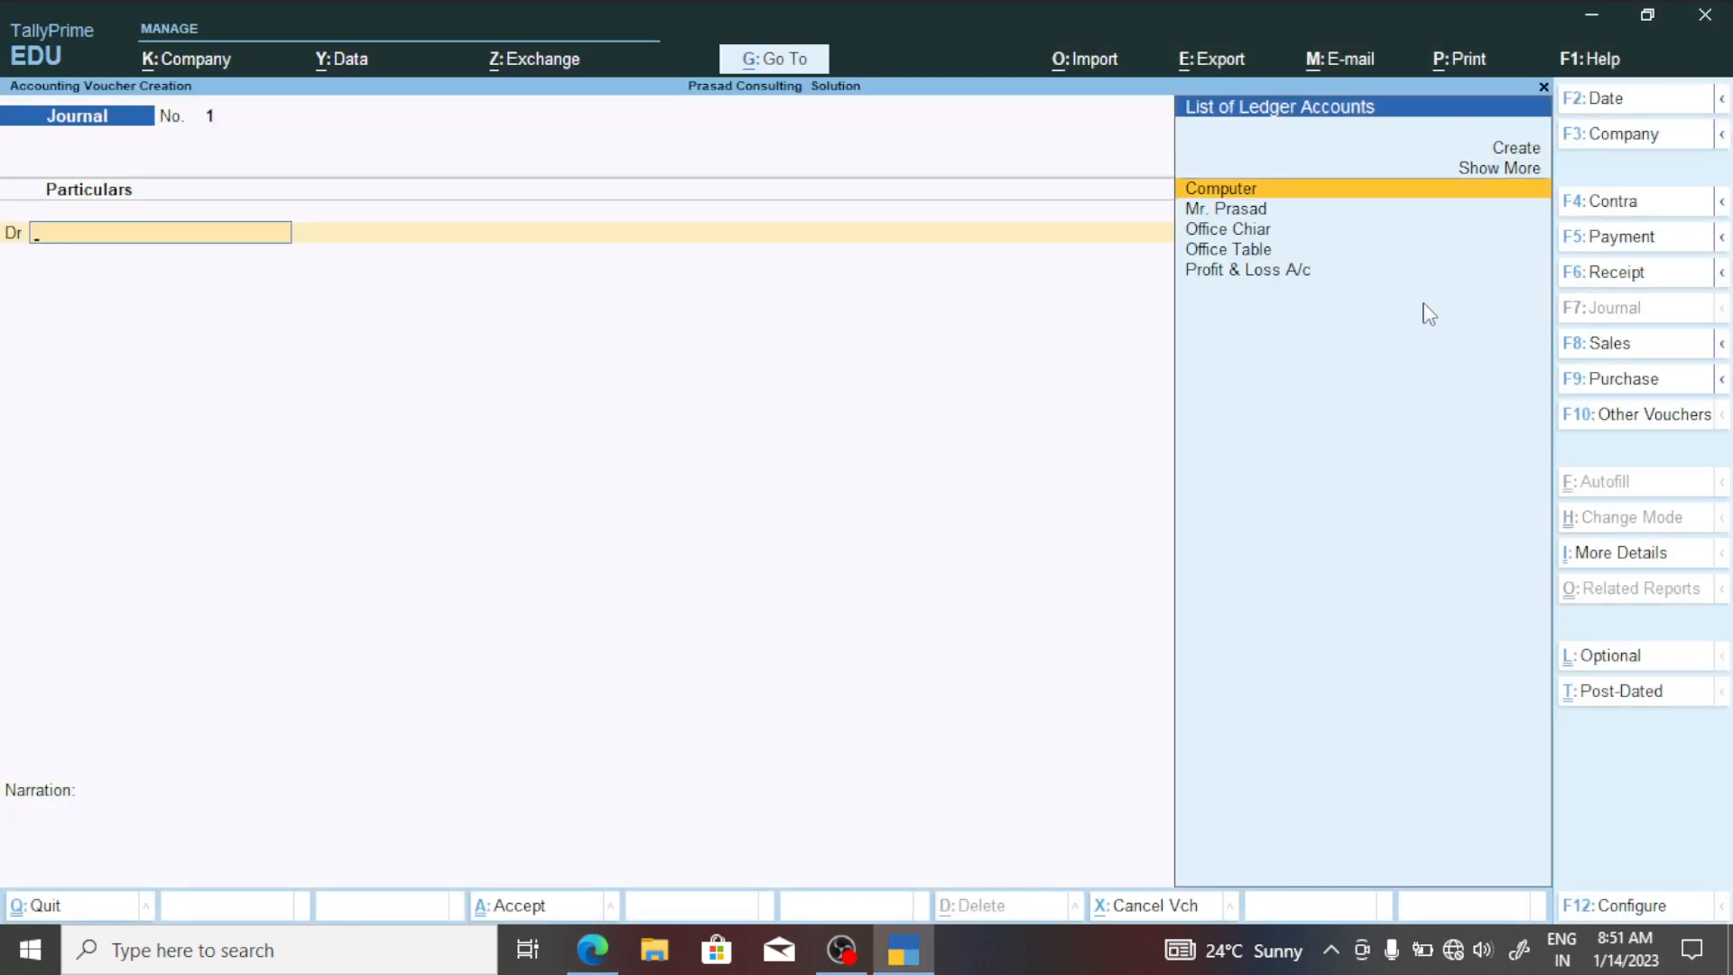
click(1532, 152)
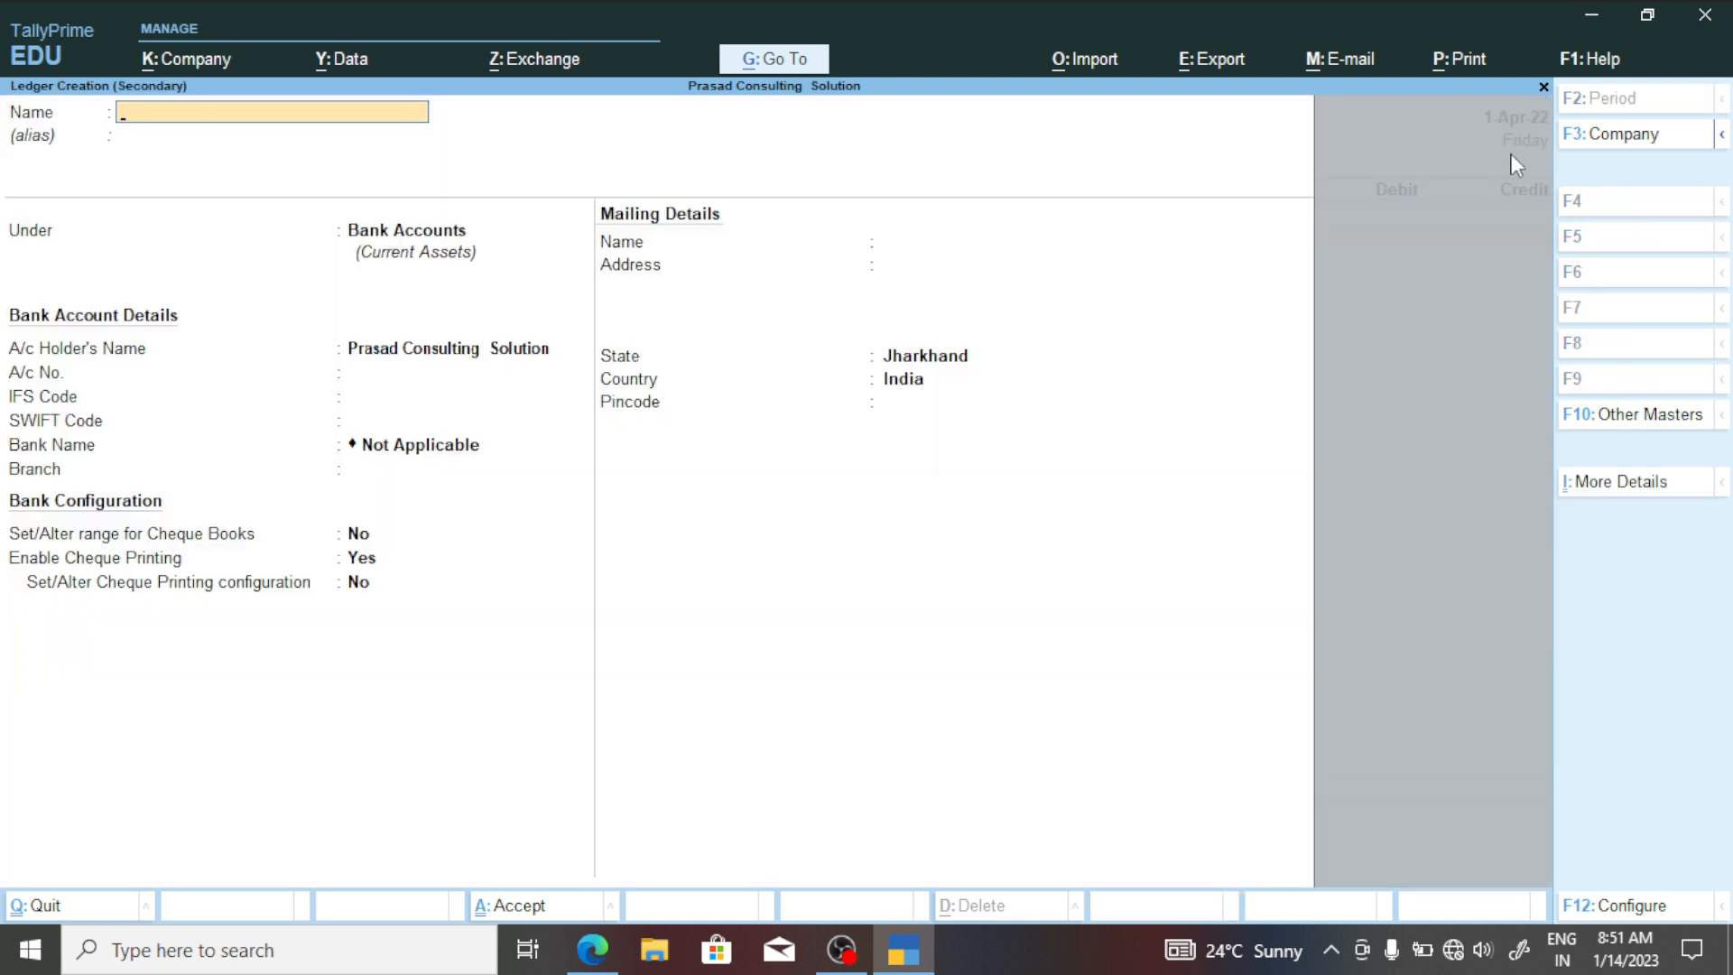
text(A.C.)
key(Return)
key(Return)
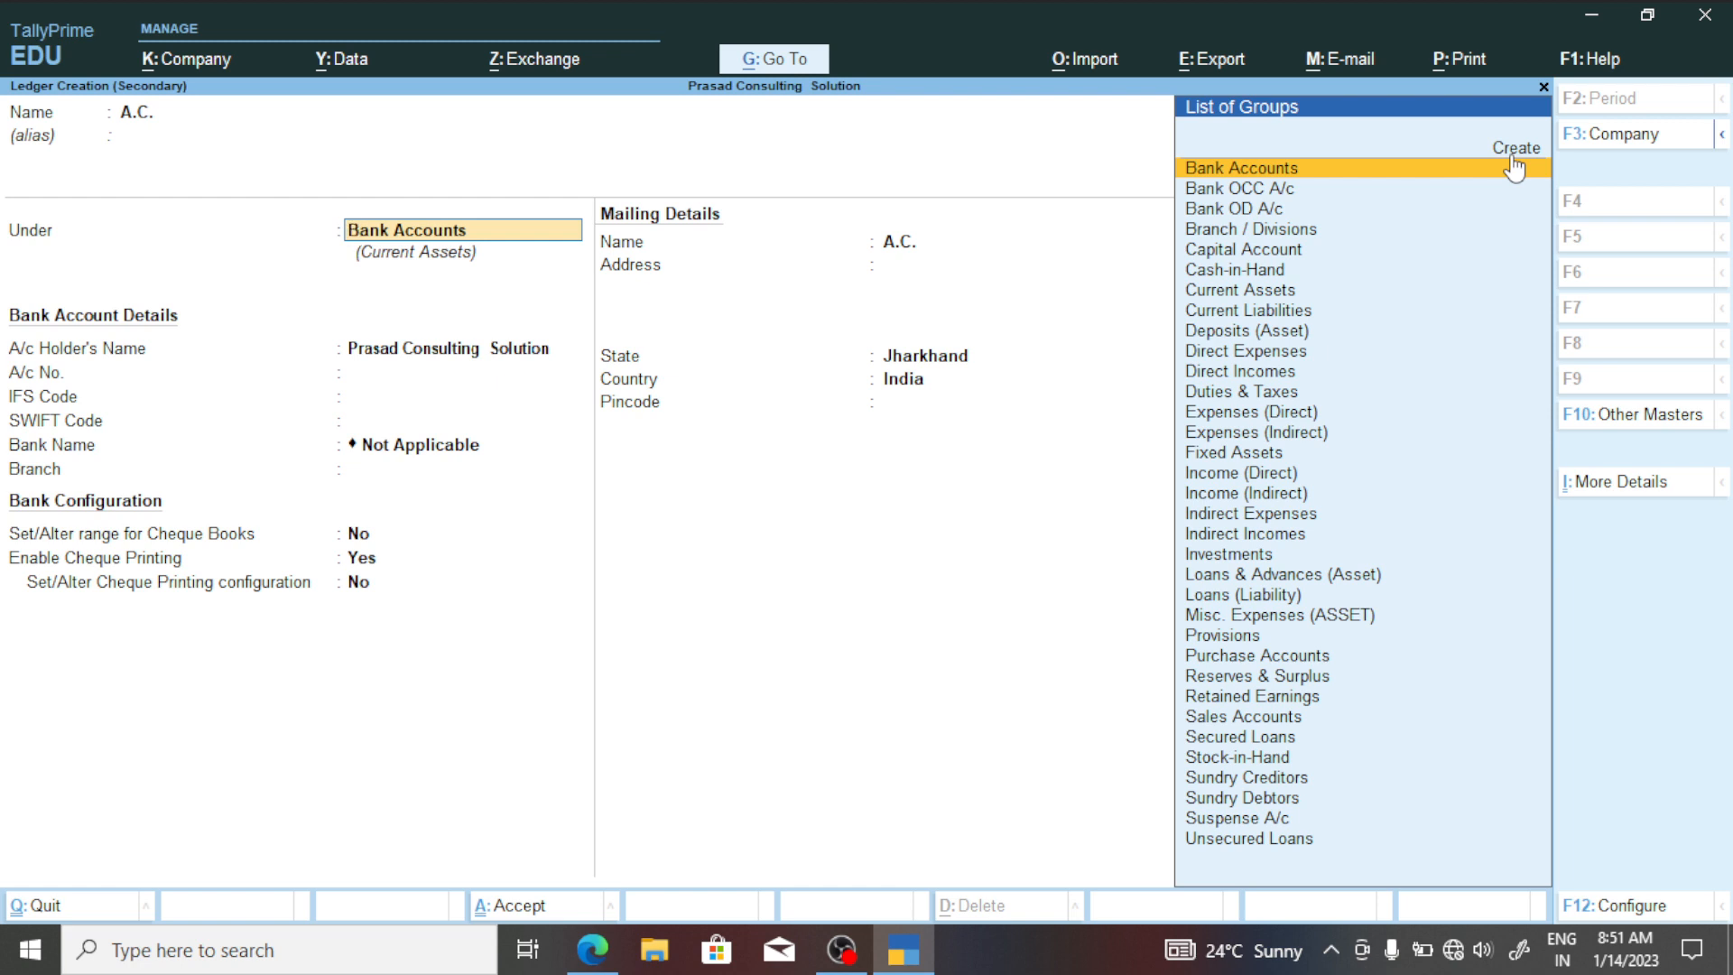
text(F)
click(1514, 165)
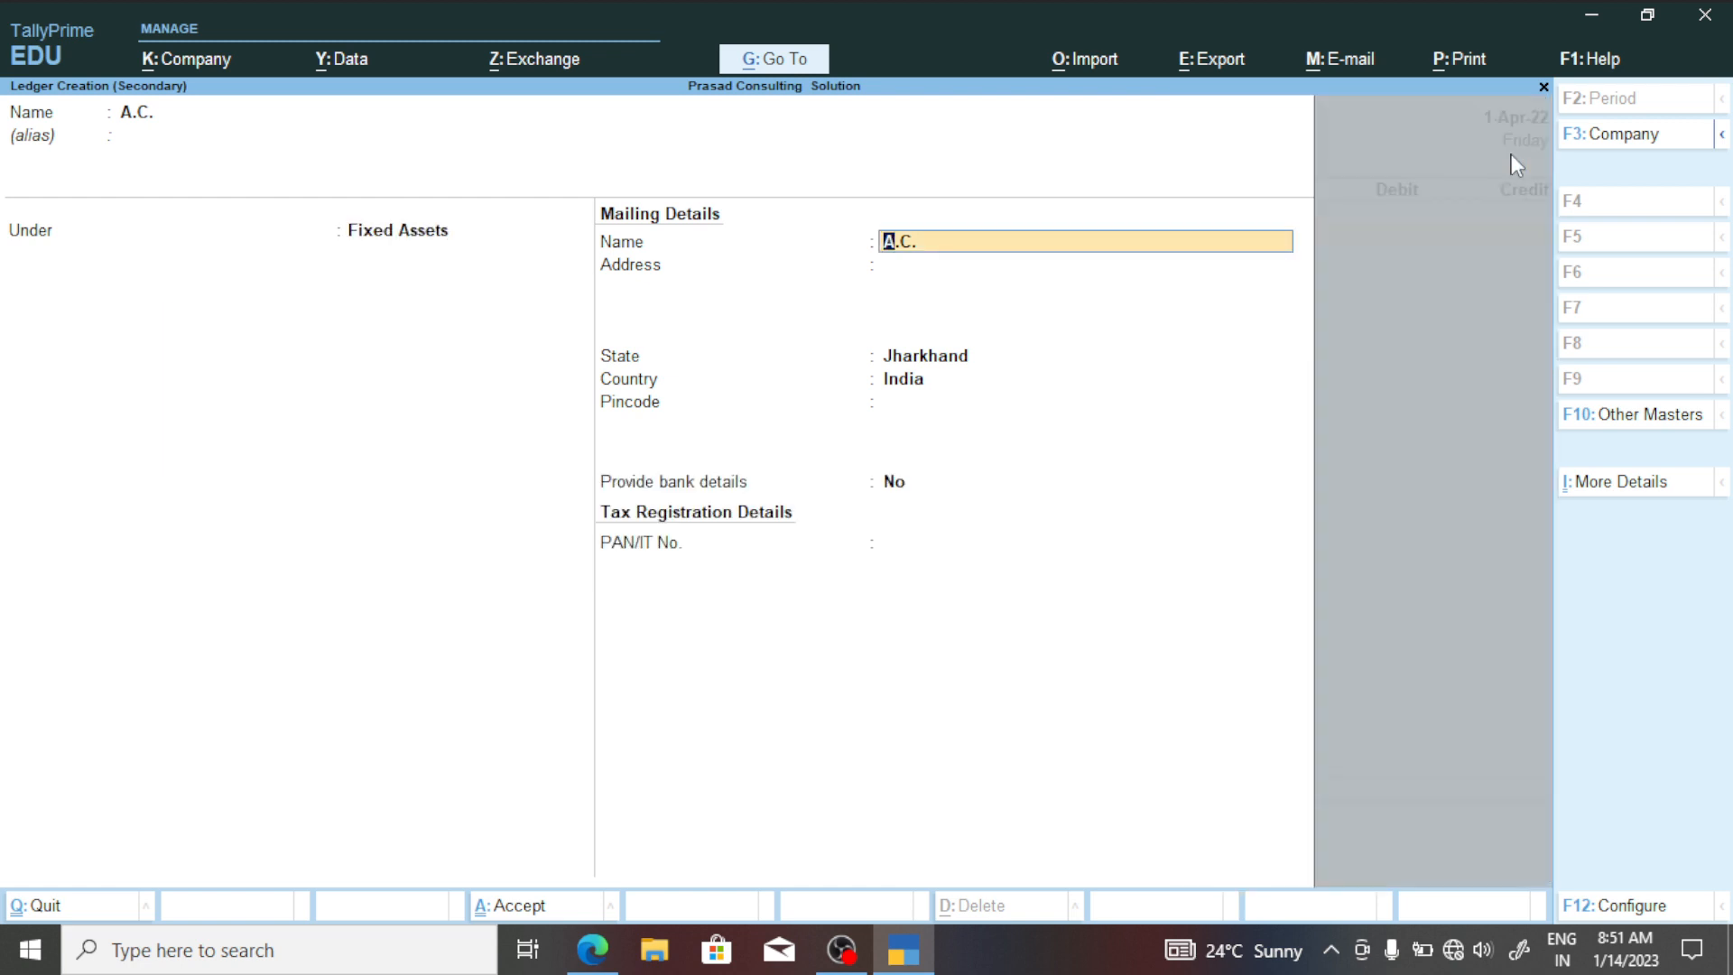
key(ctrl+a)
key(ctrl)
key(ctrl)
key(ctrl+a)
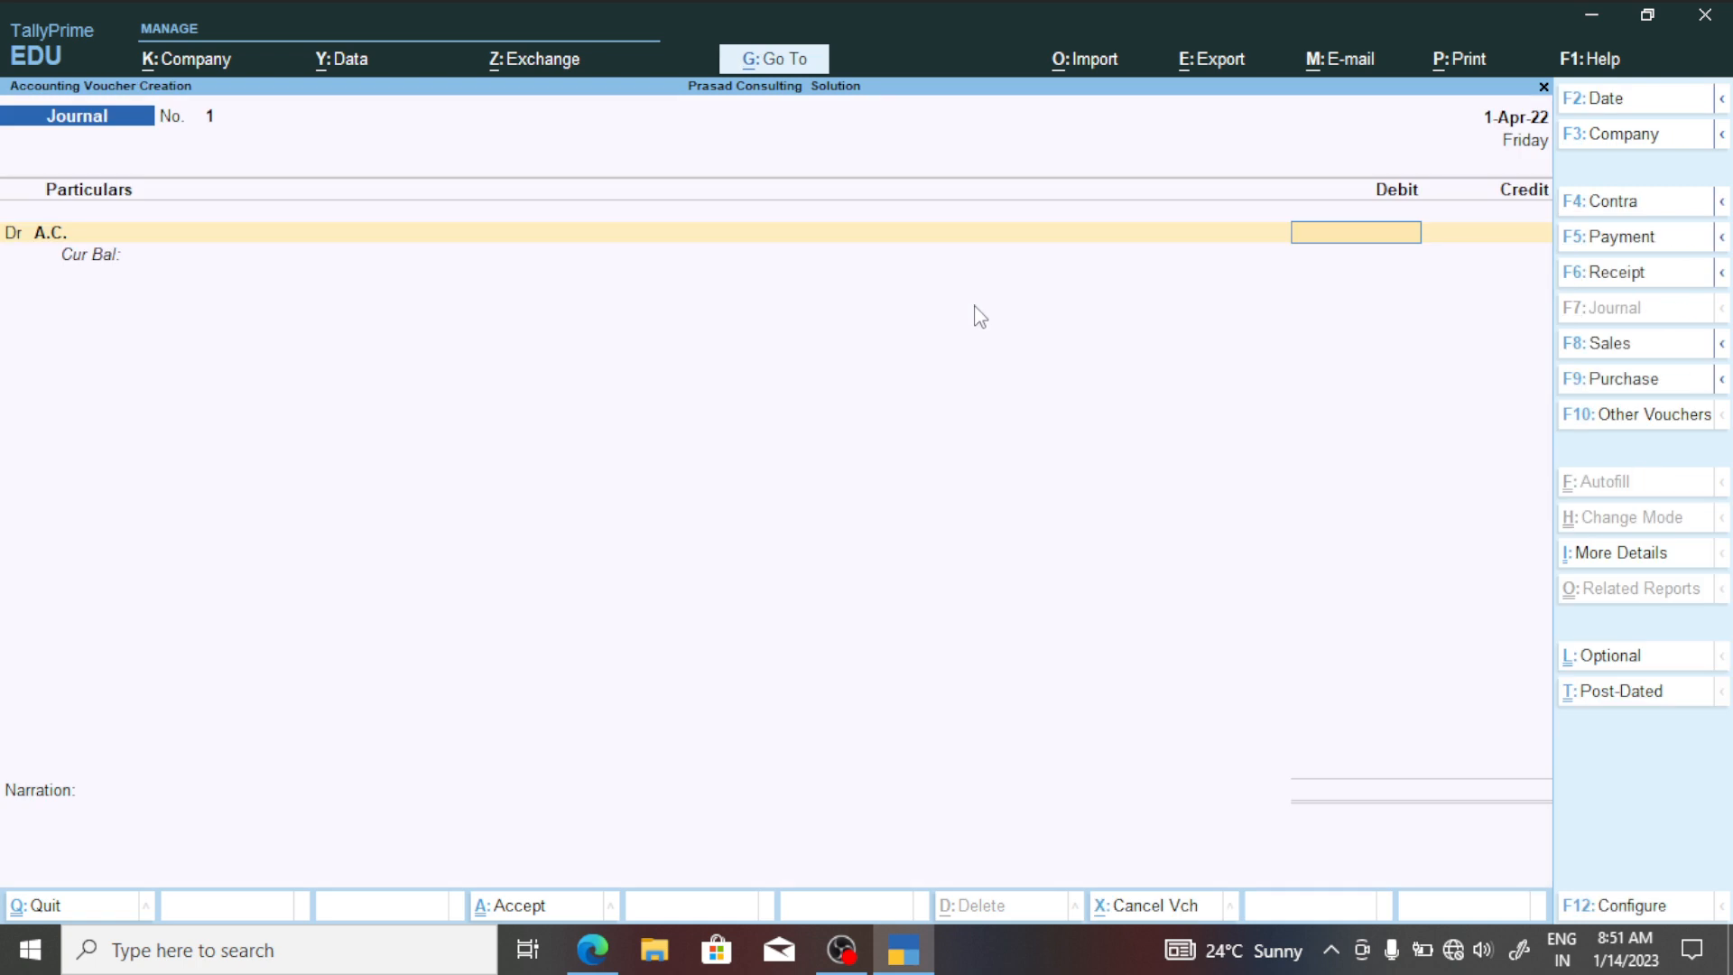
Check question 5's amount in the PDF notes in Edge, and debit A.C. with 25000 in the TallyPrime journal voucher.
key(alt+Tab)
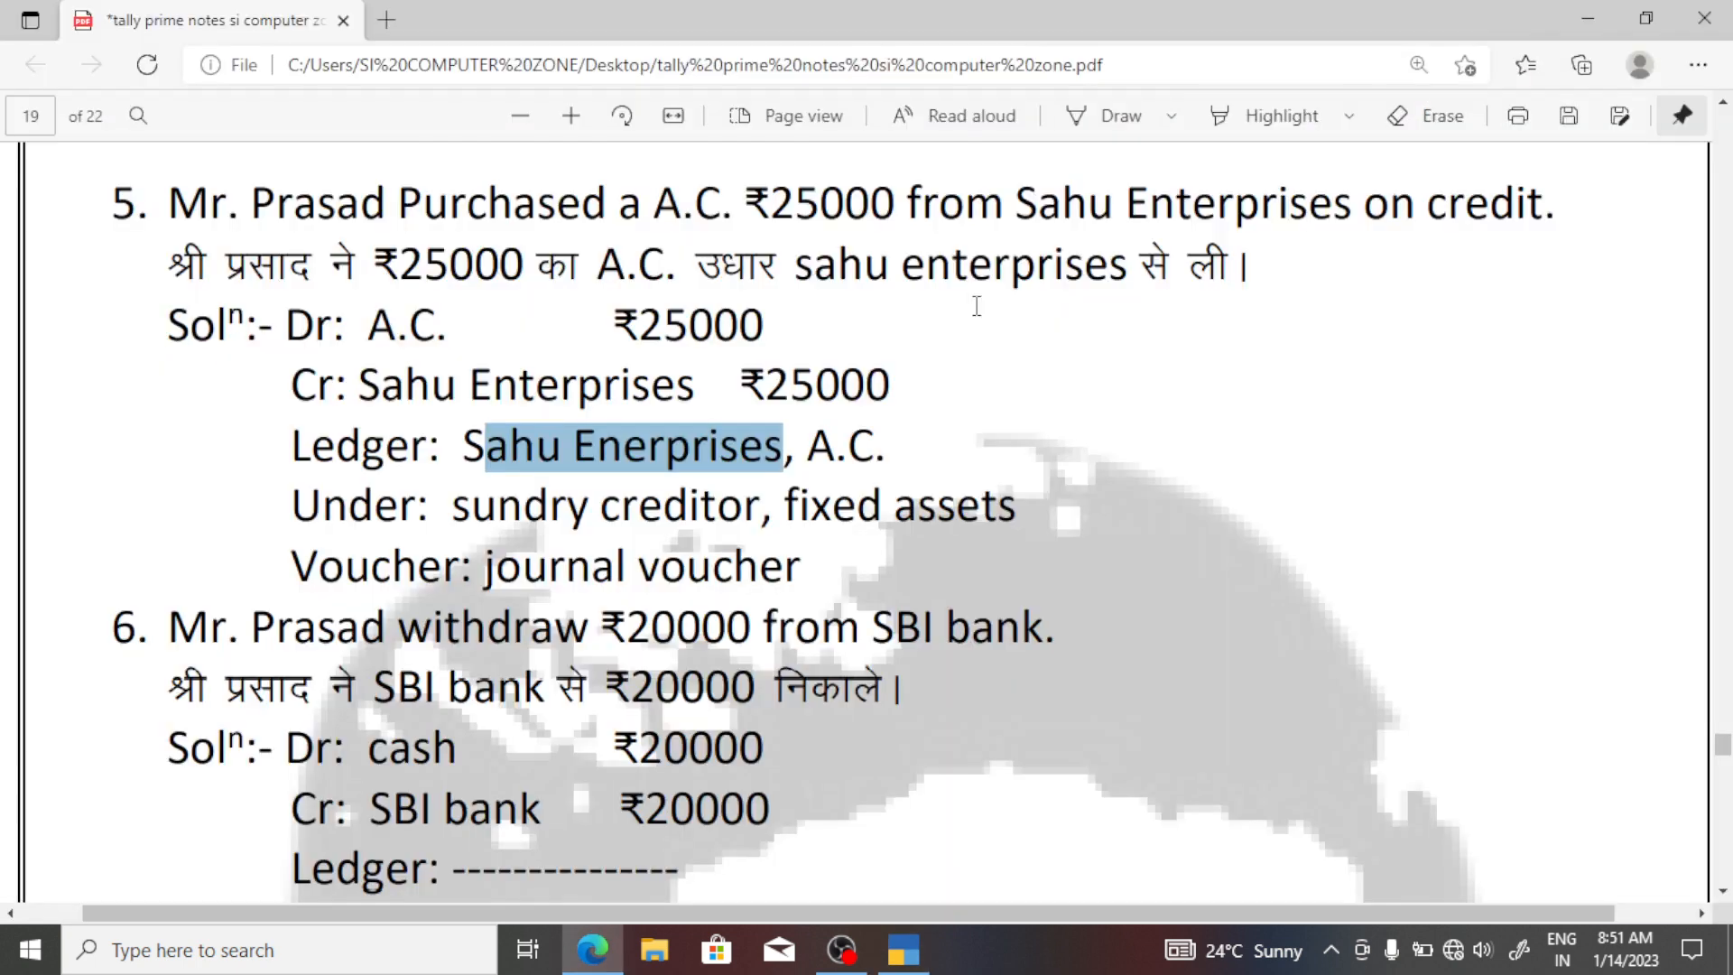
key(alt+Tab)
text(25)
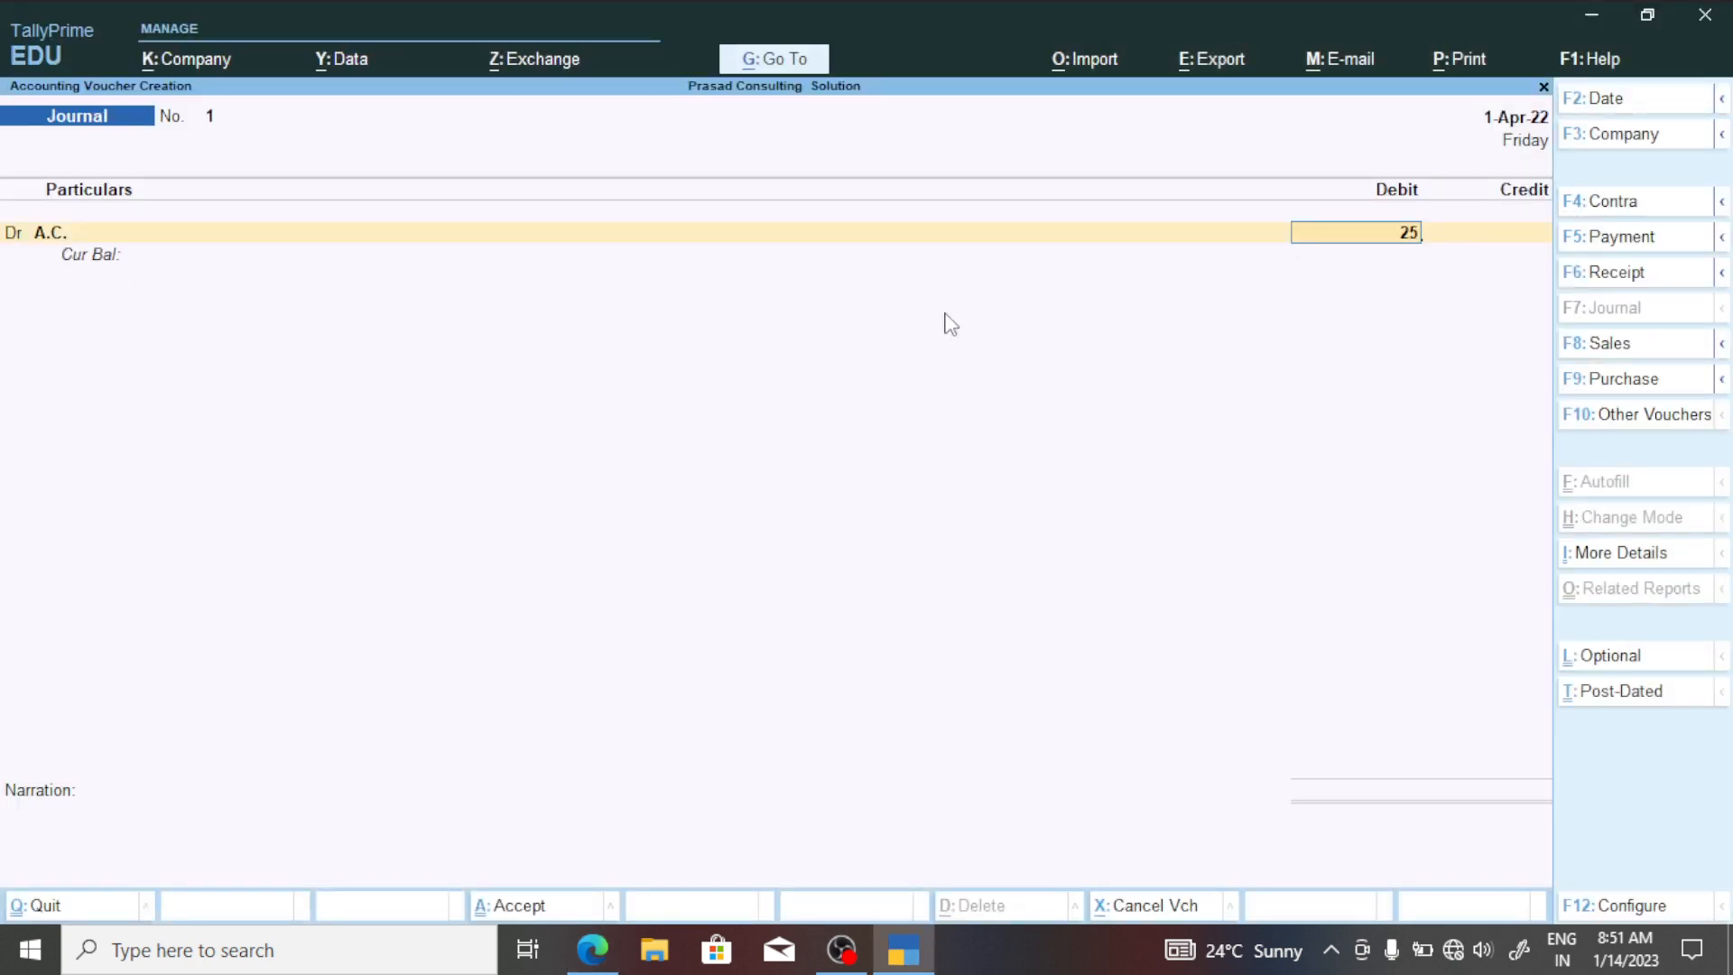
text(000)
key(Return)
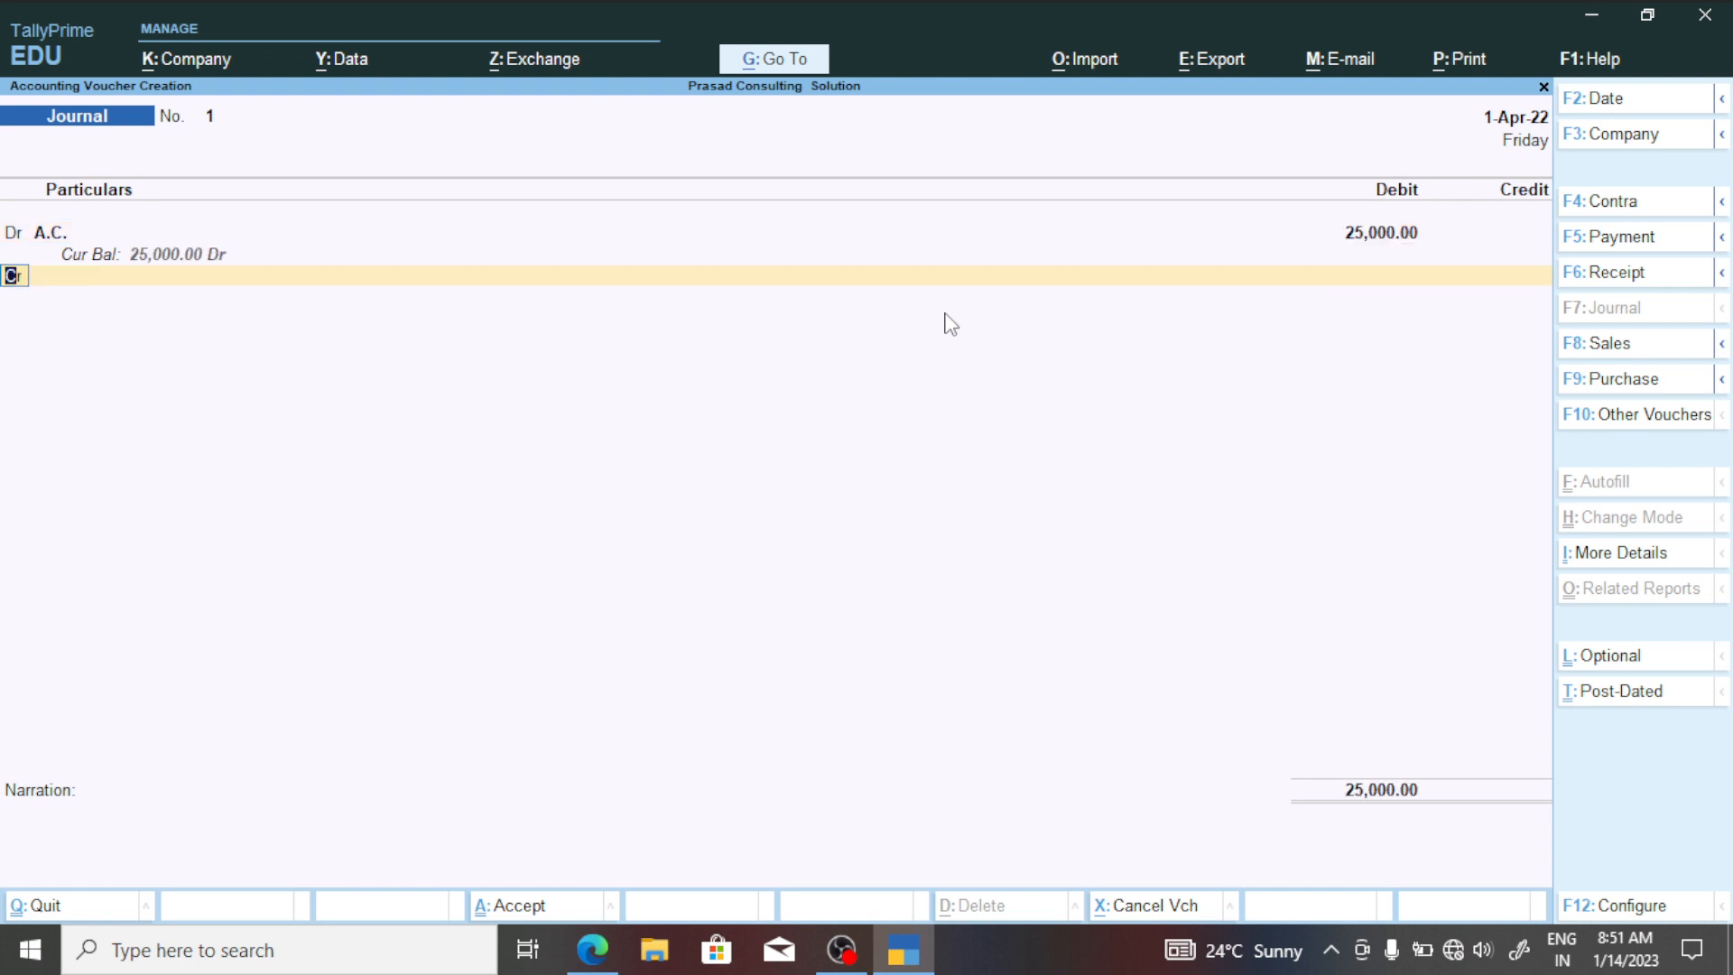
Start a new ledger for the journal voucher's Cr line, name it Sahu Enterprises, and place it under Sundry Creditors.
key(Return)
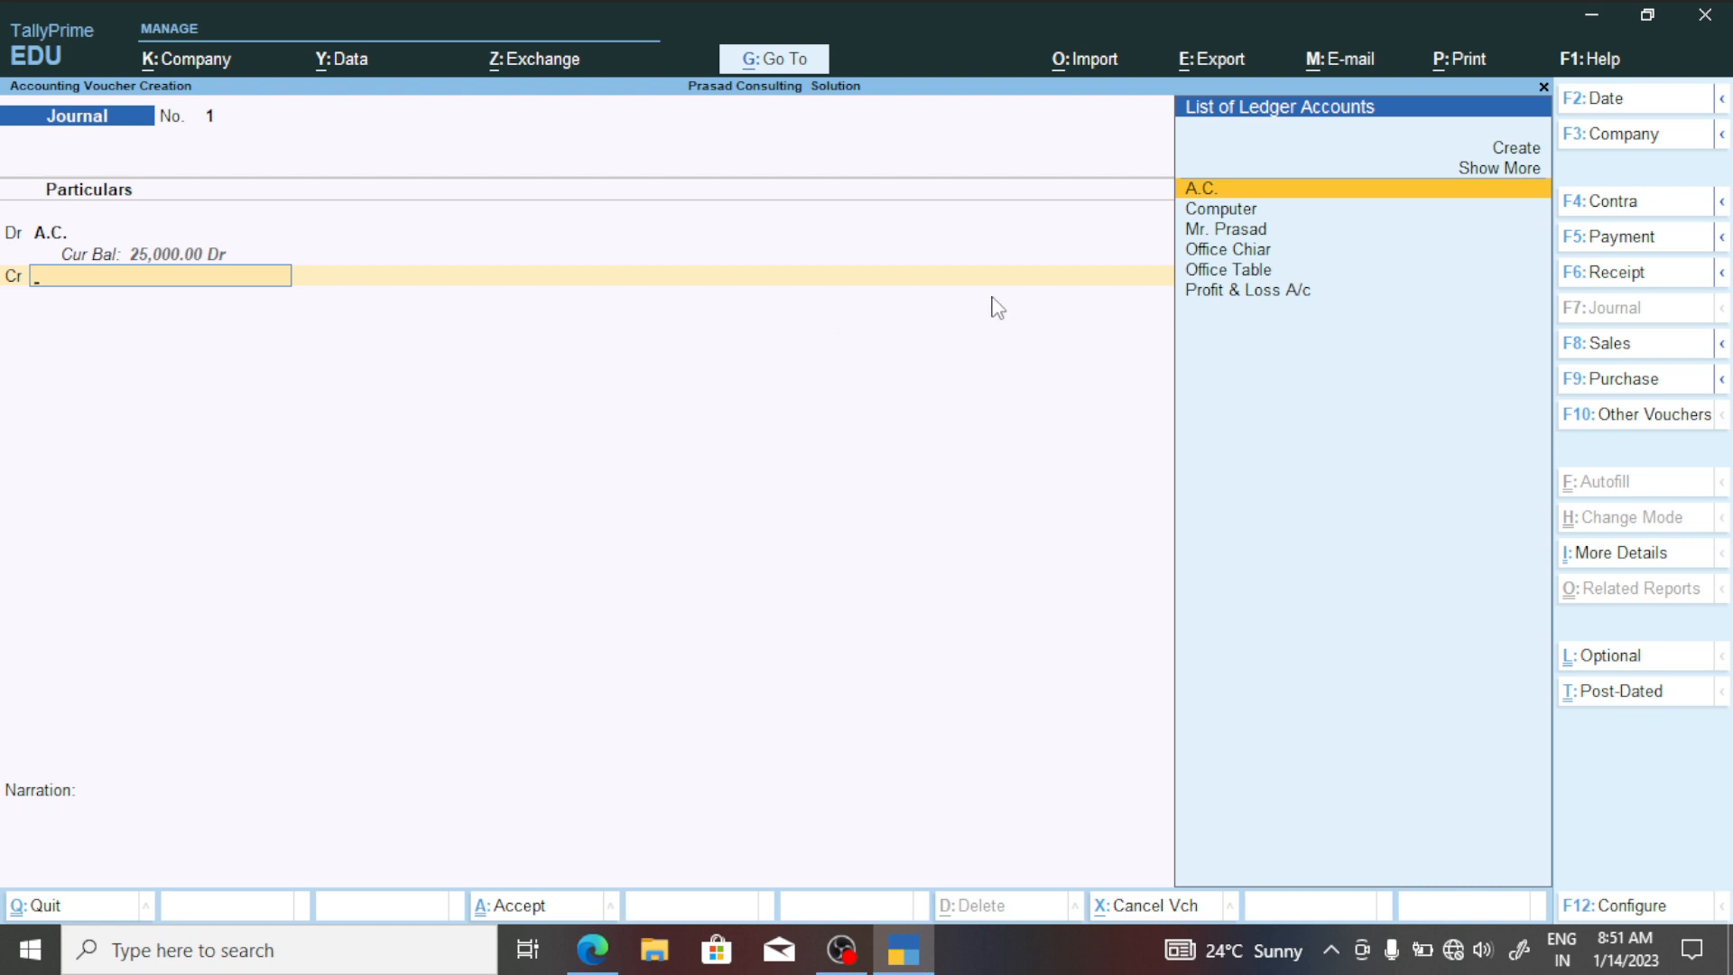
click(1491, 173)
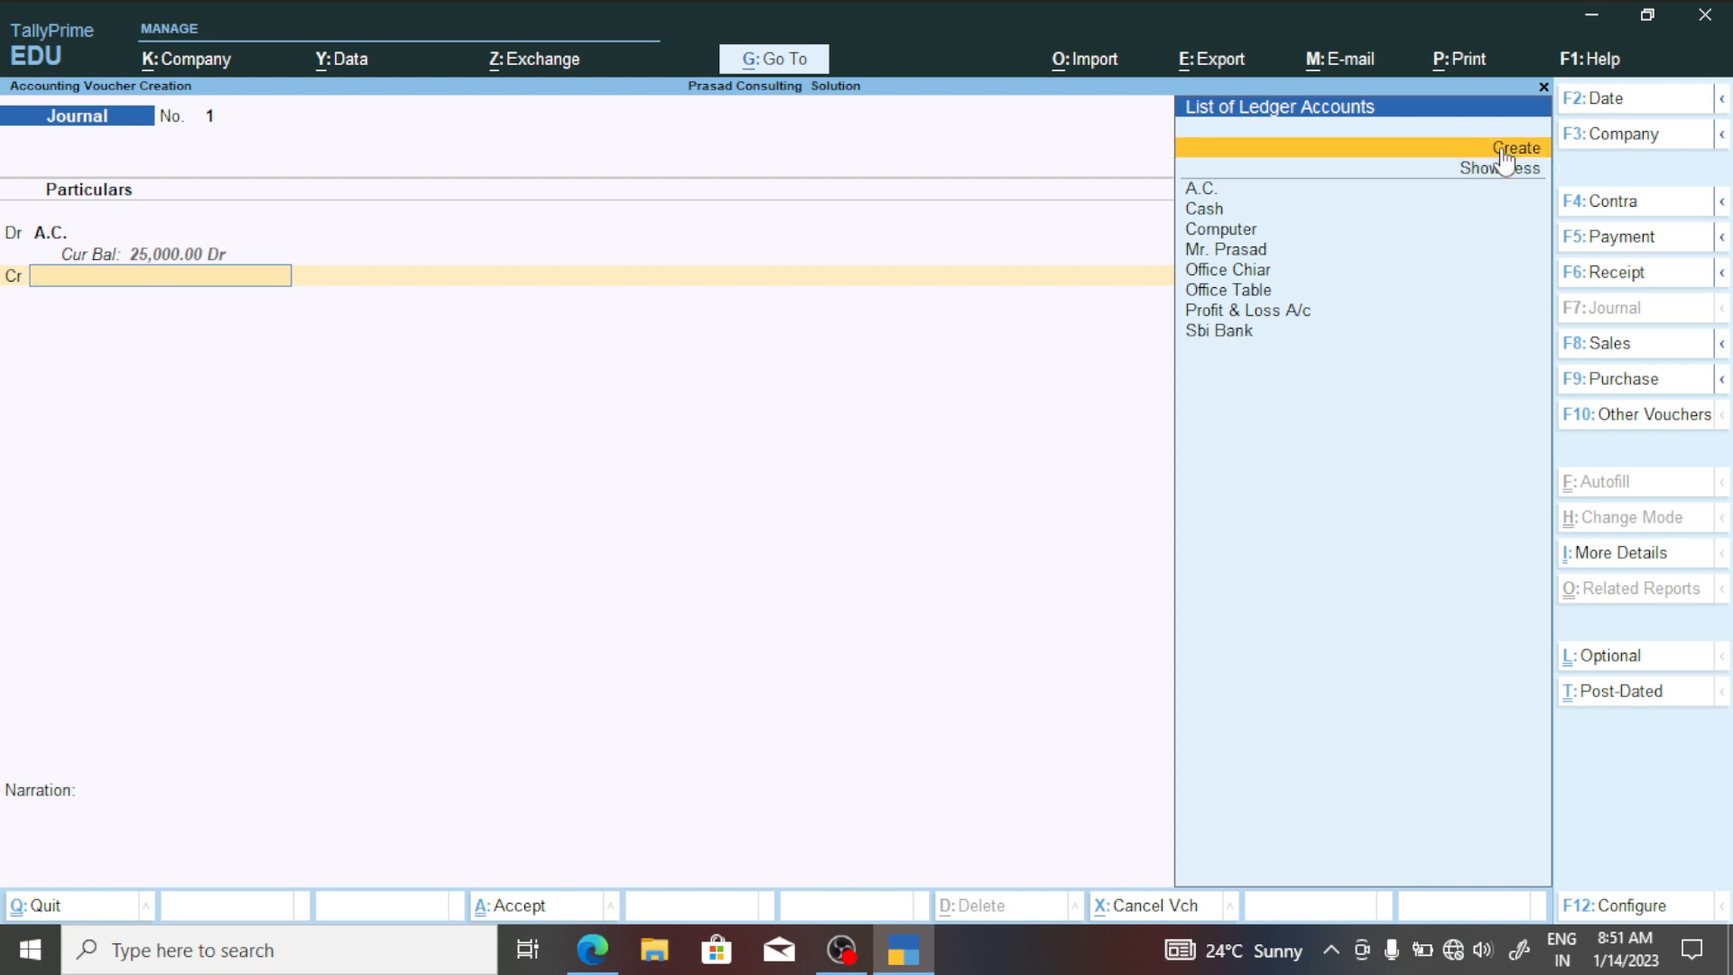
click(1501, 150)
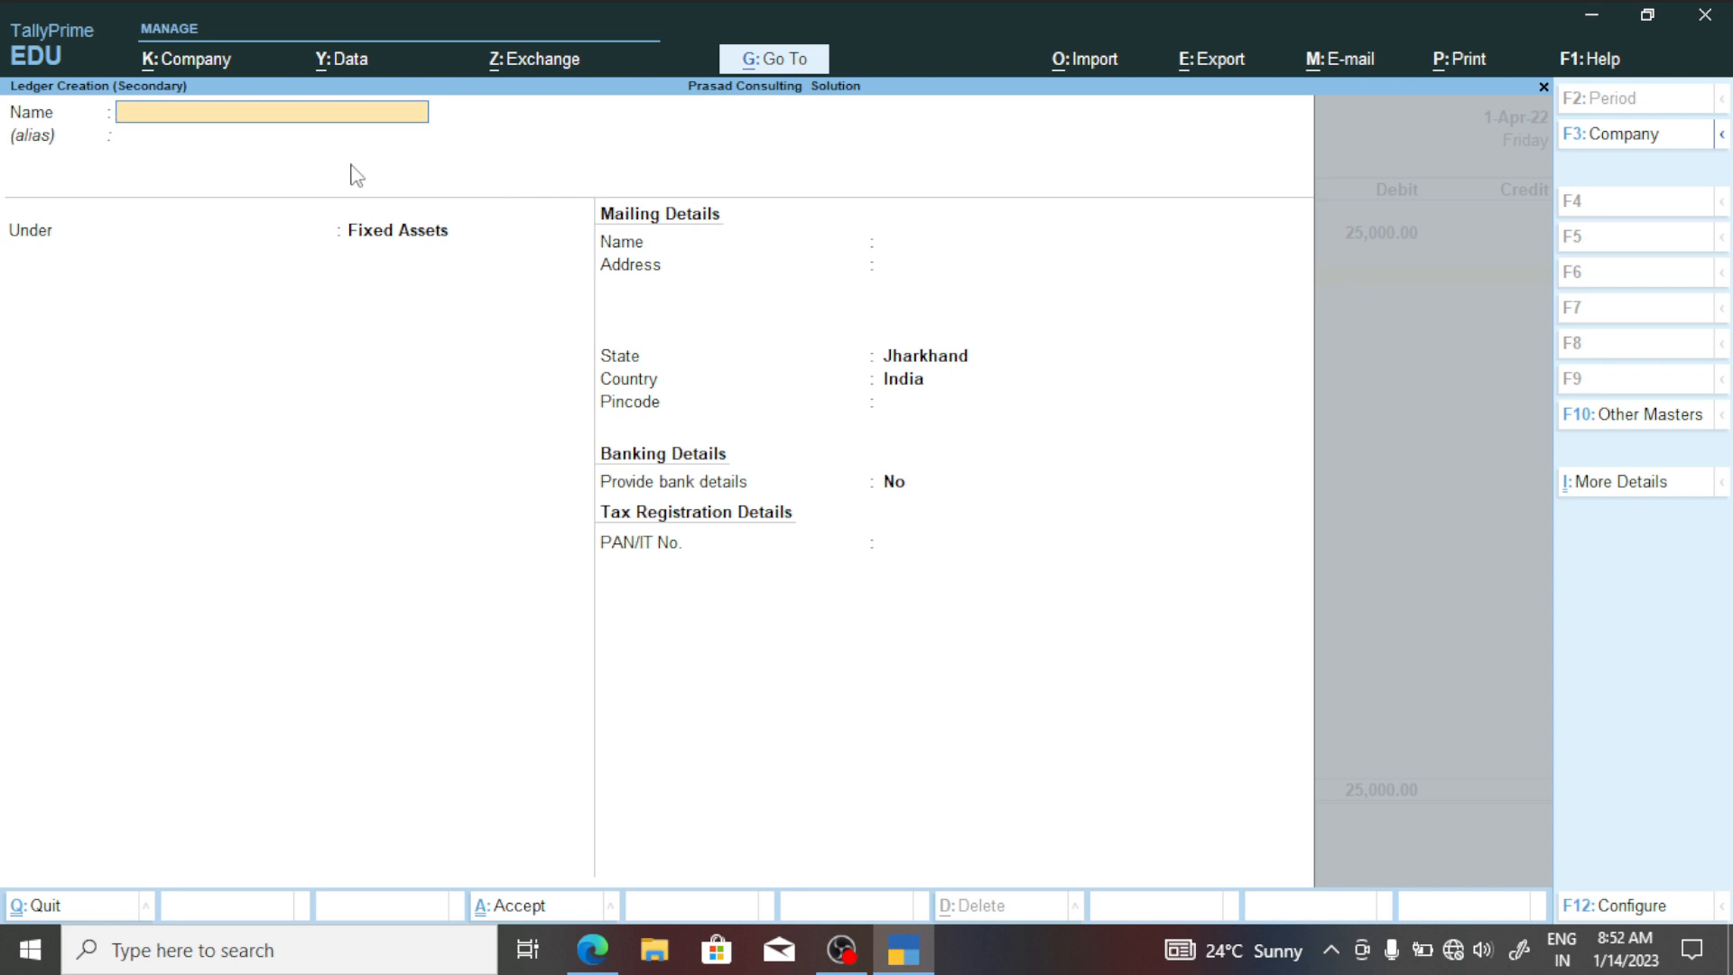
text(Sahu Enterprises)
key(Return)
key(Return)
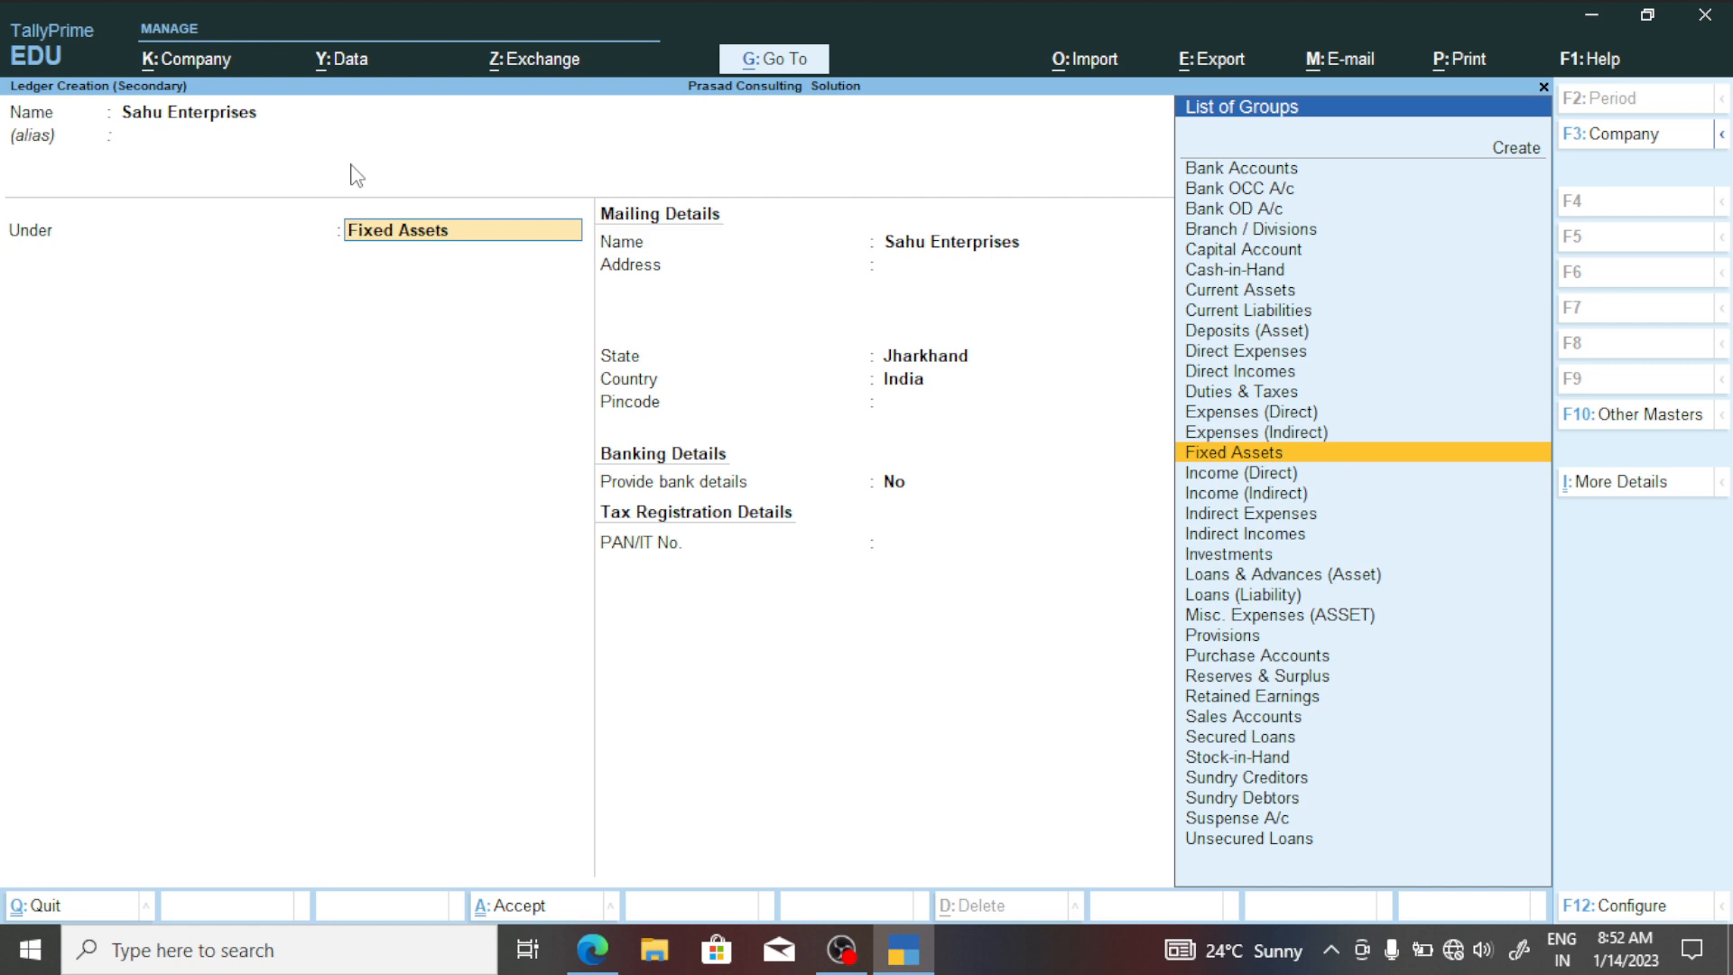
text(S)
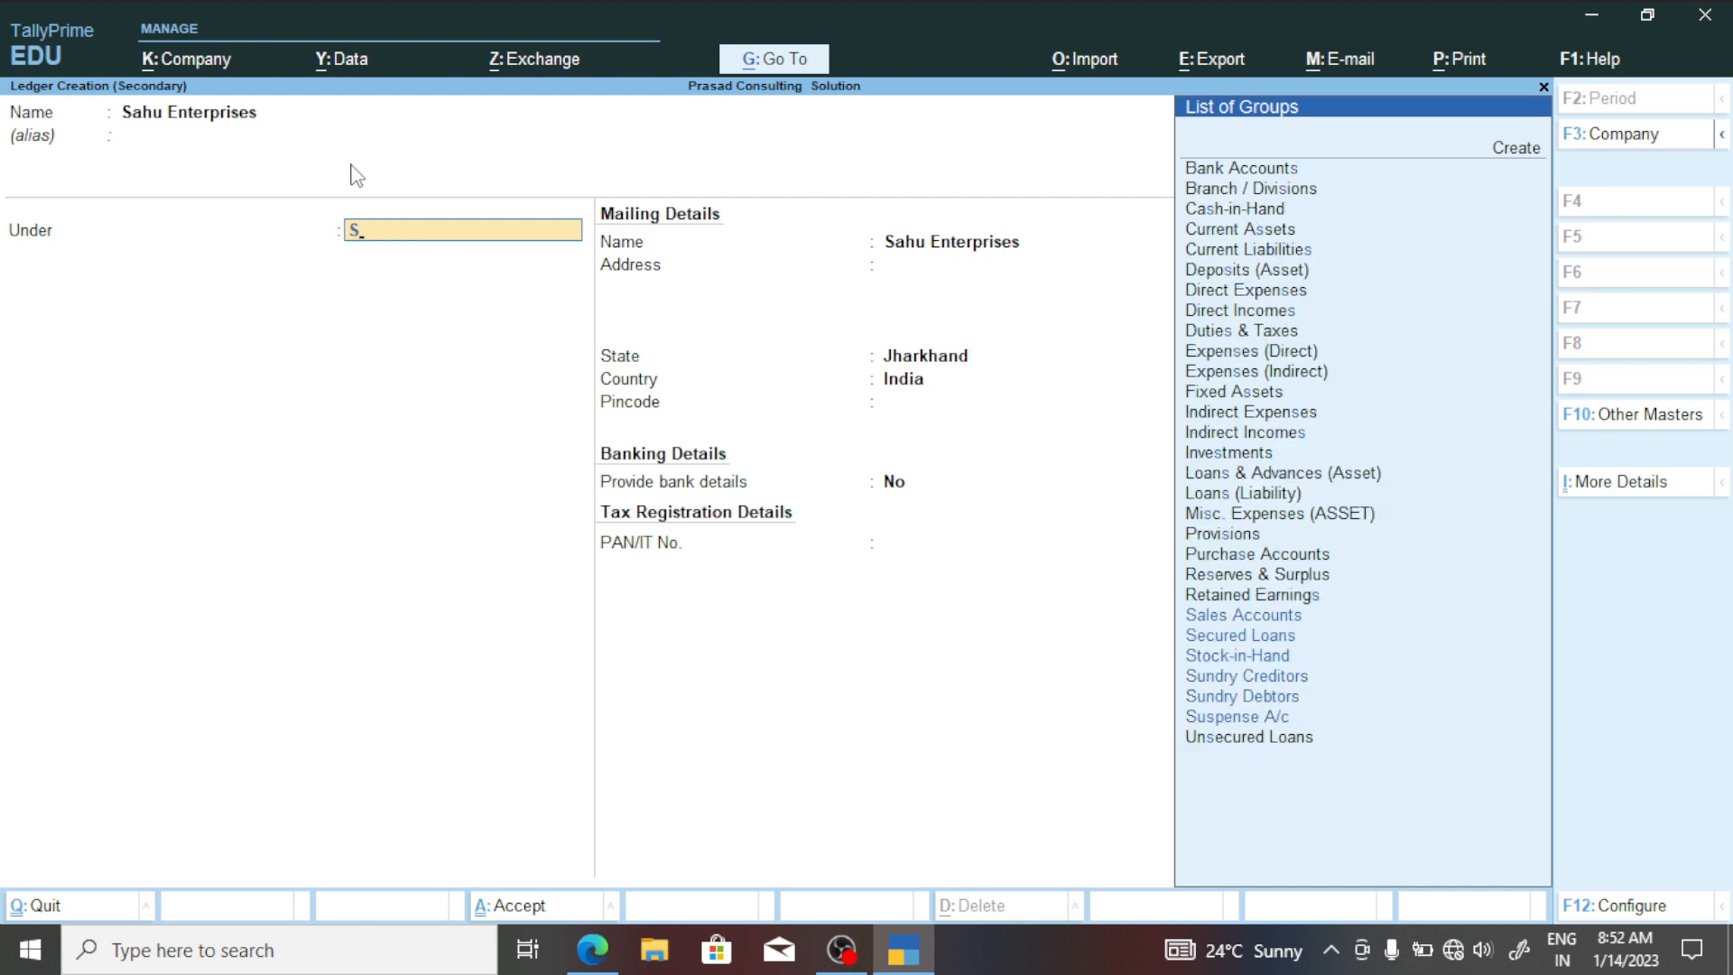
key(alt+Tab)
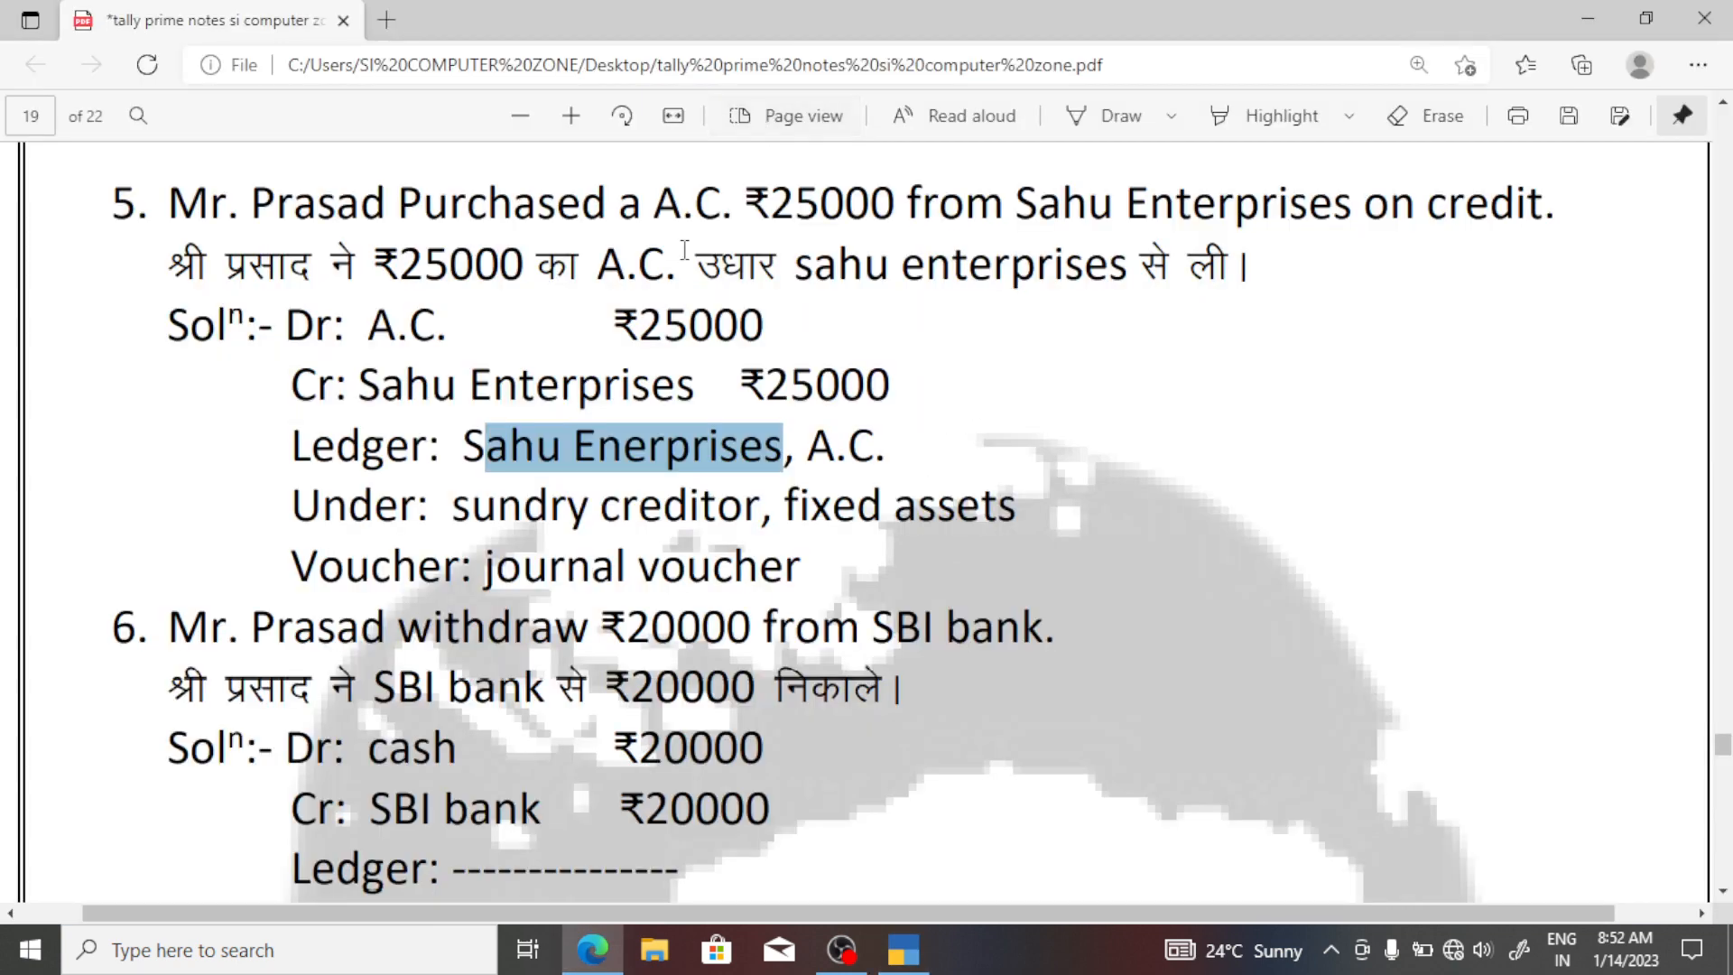
key(alt+Tab)
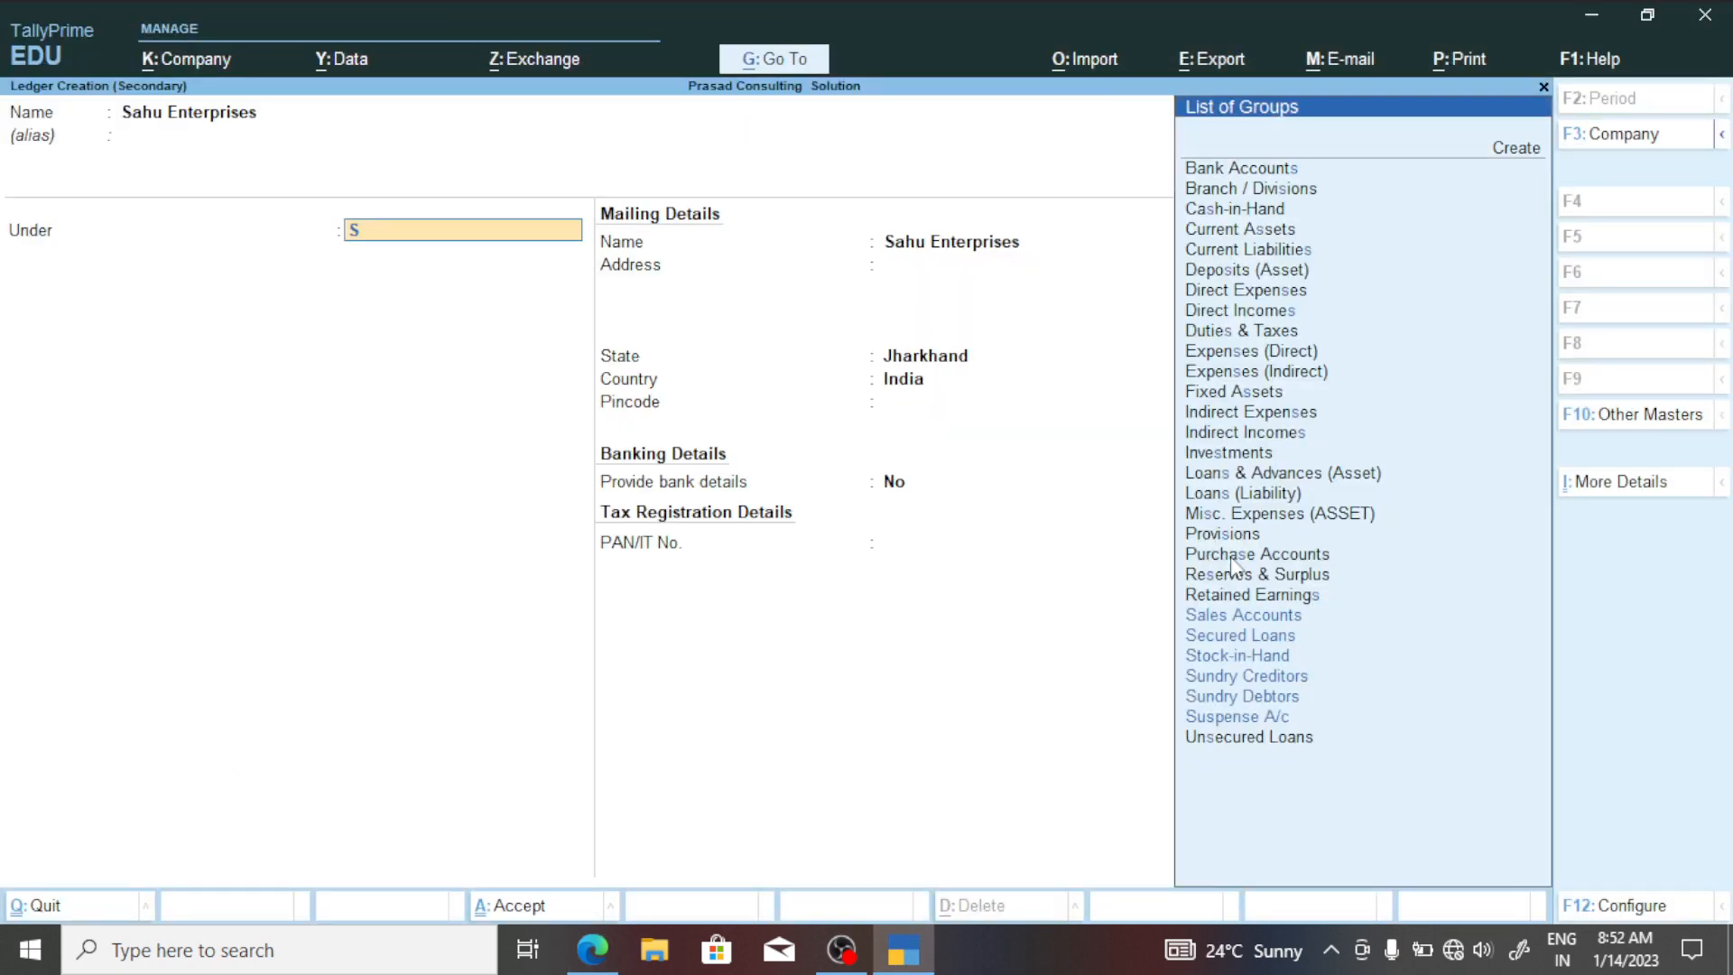
click(1258, 678)
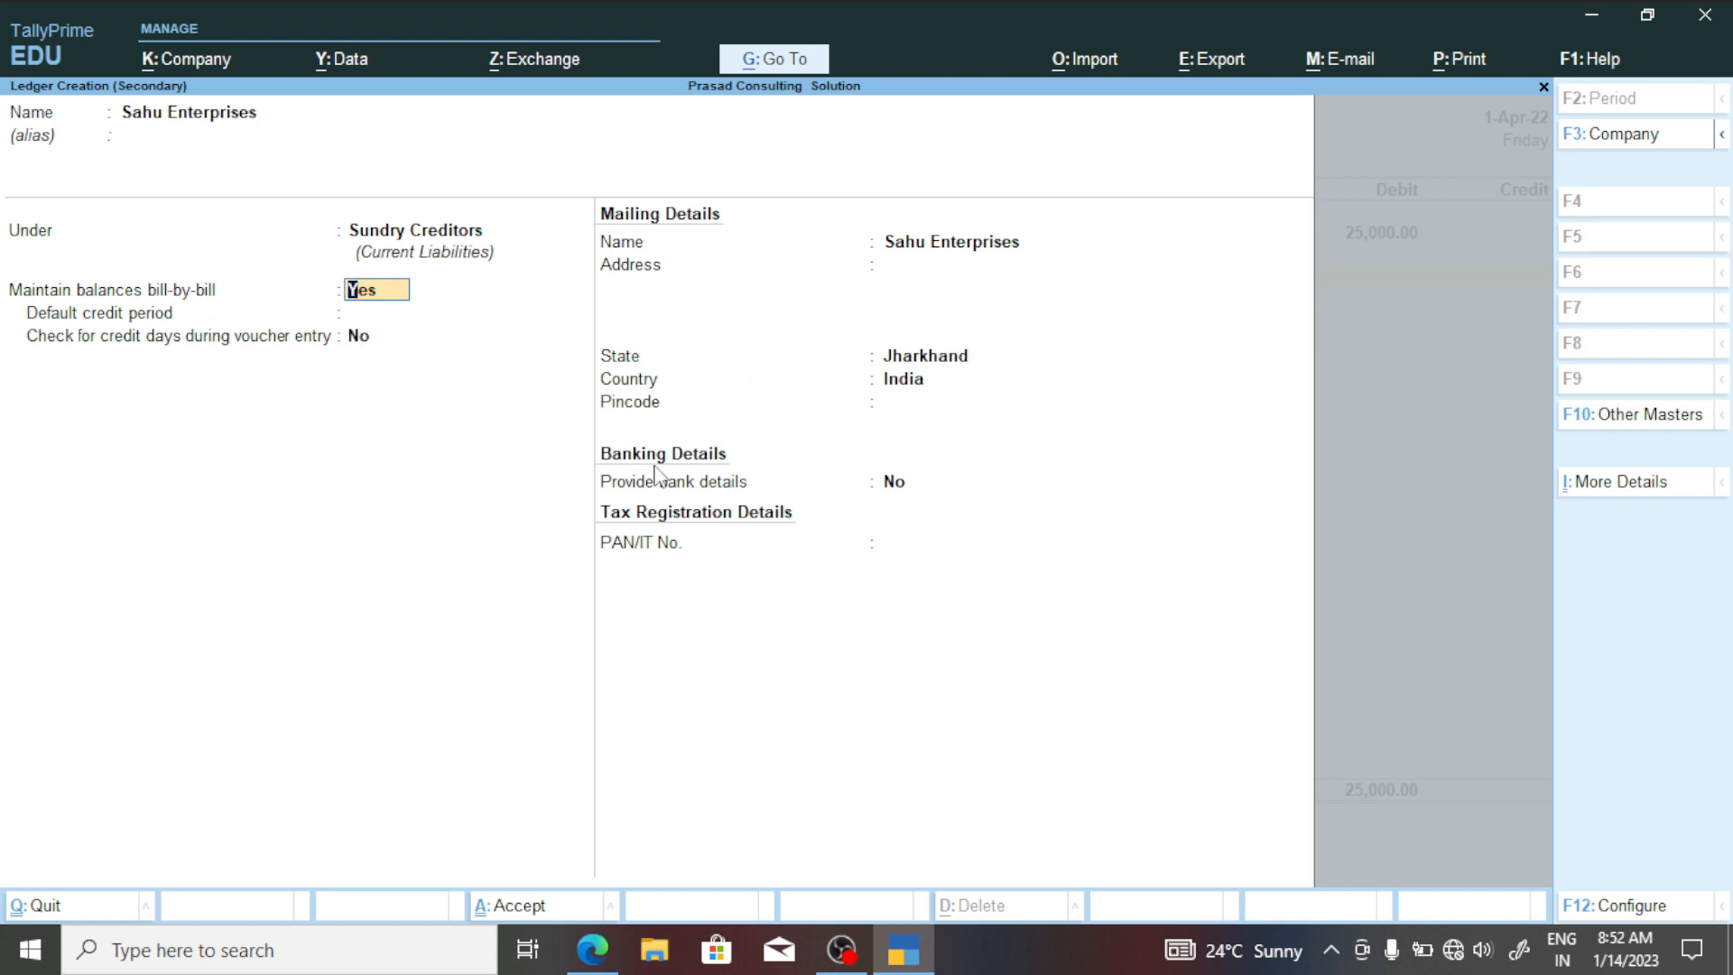
Save the Sahu Enterprises ledger and accept the journal voucher with a 25000 credit to it.
key(ctrl)
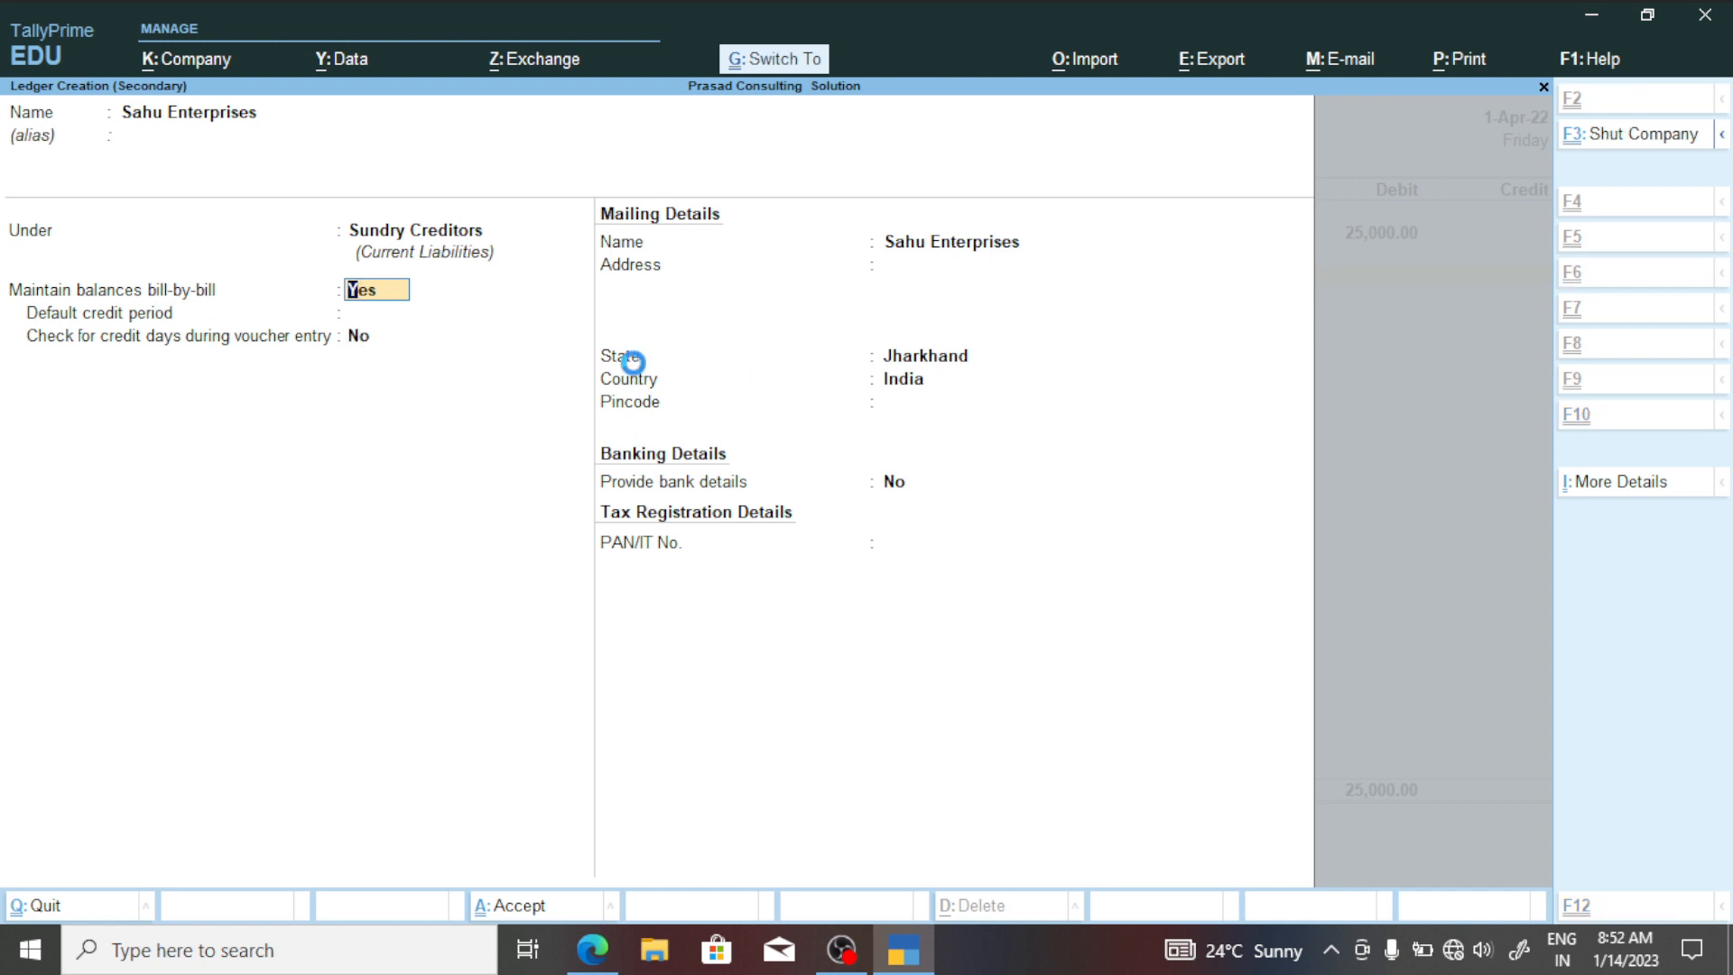
key(ctrl+a)
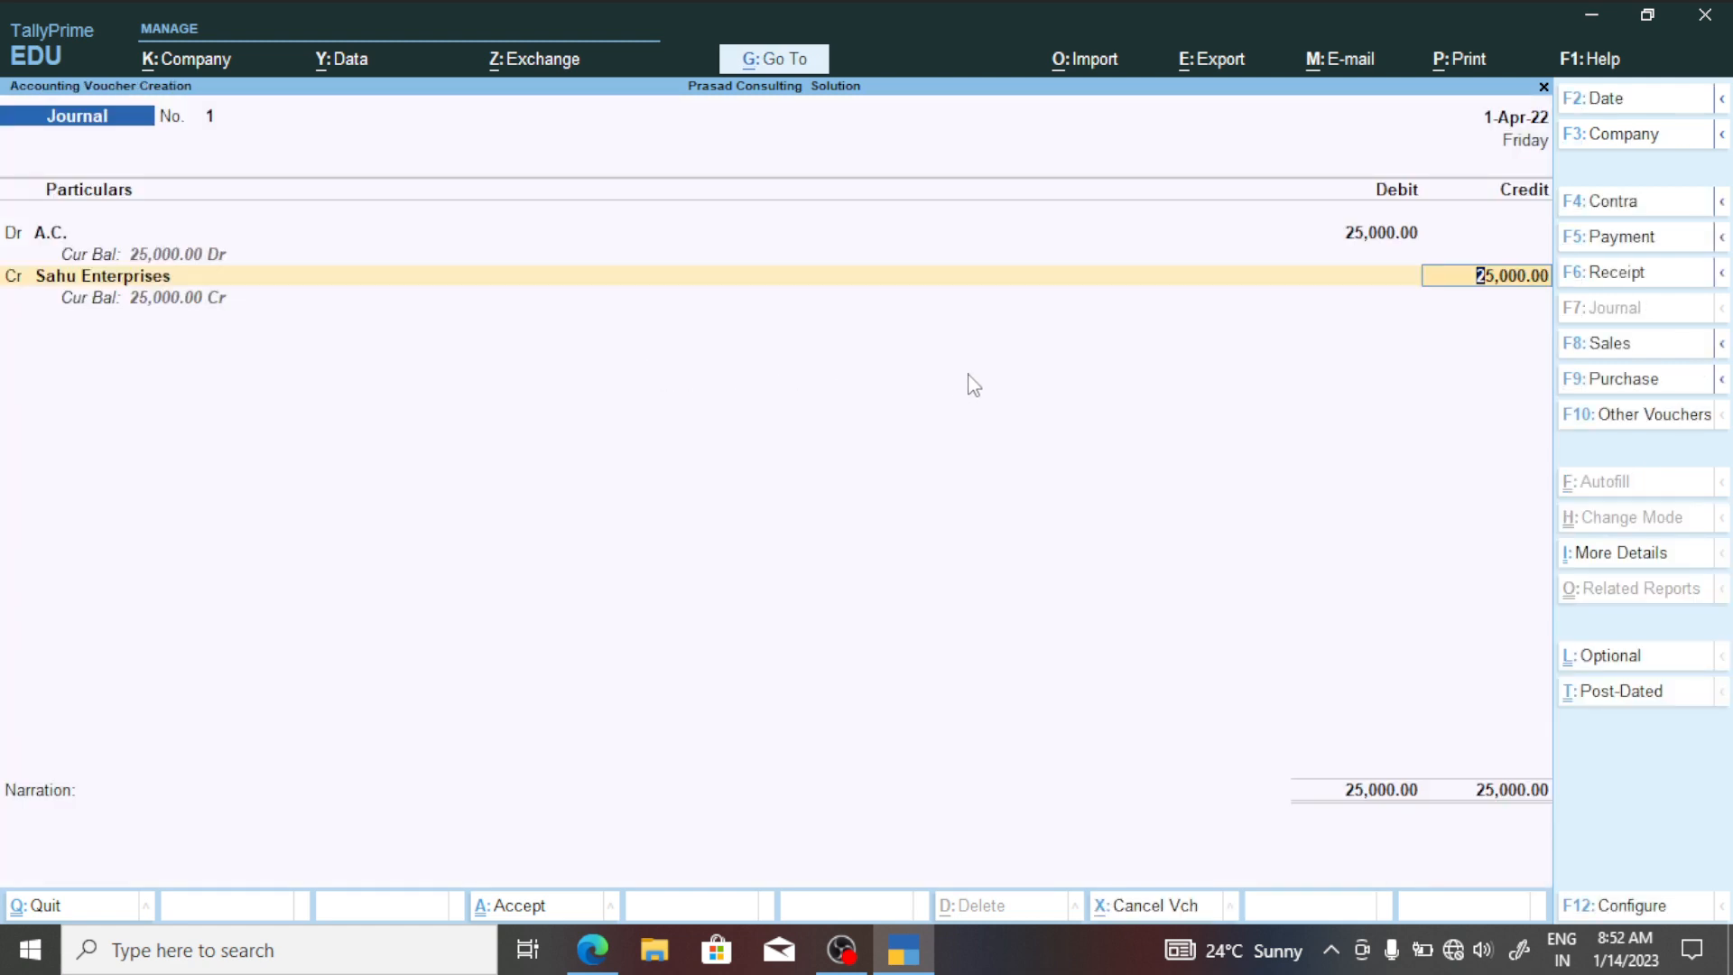
key(ctrl)
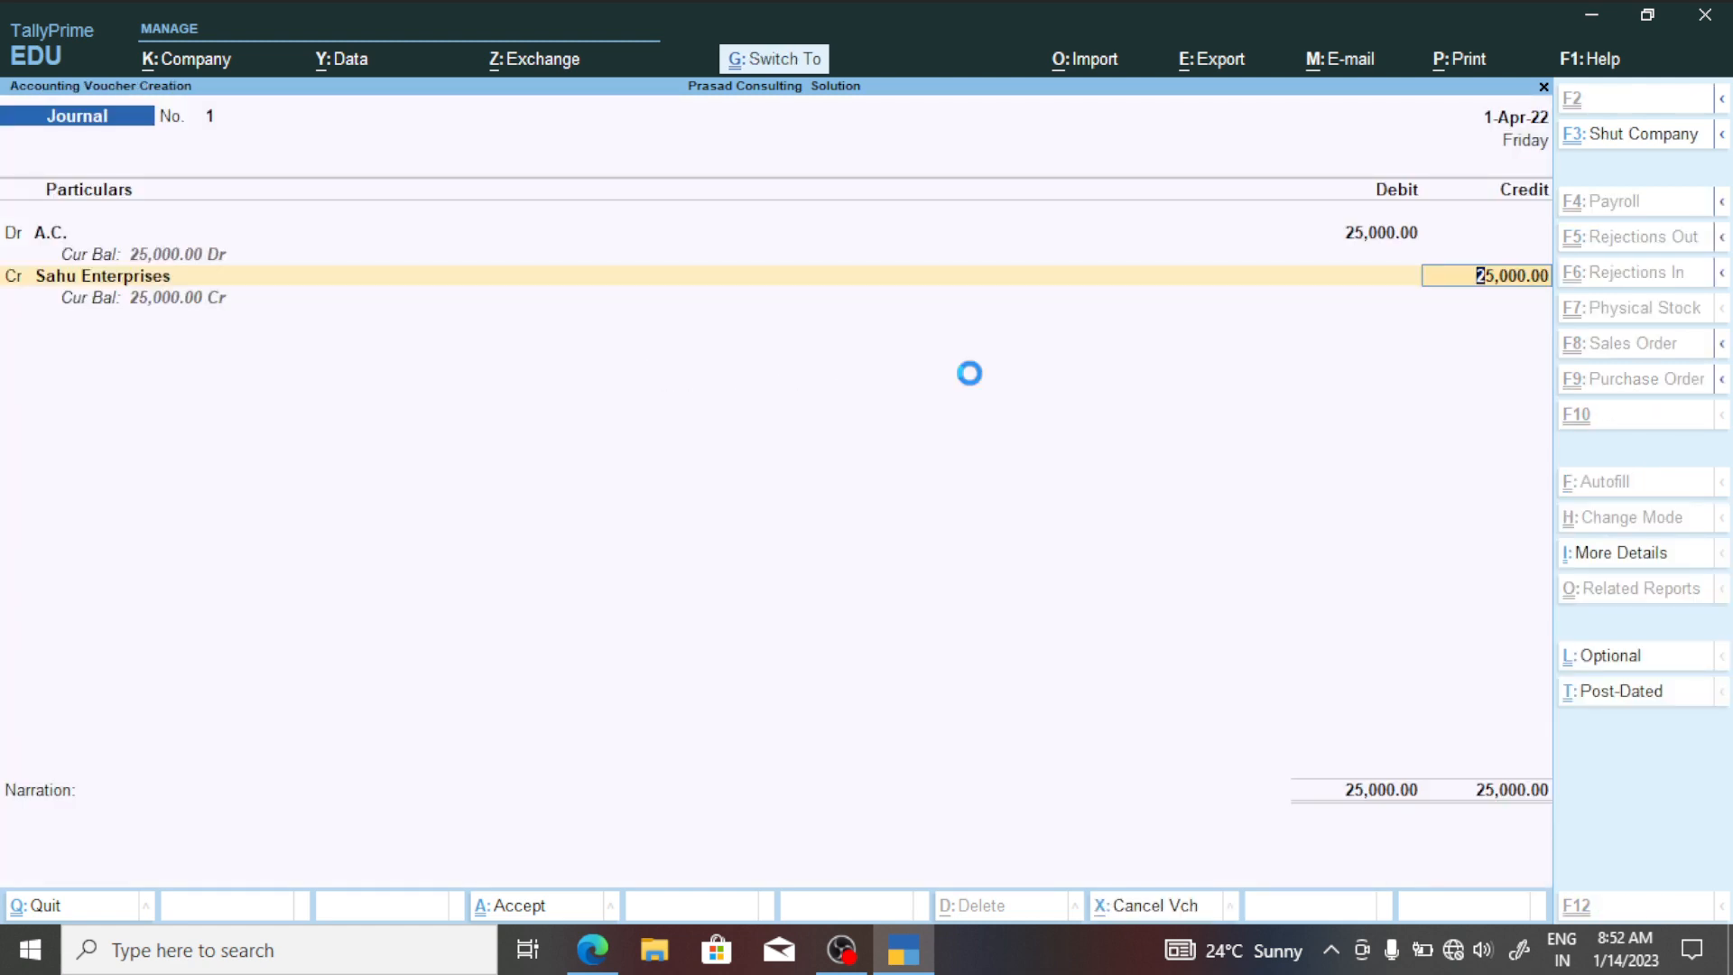
key(ctrl+a)
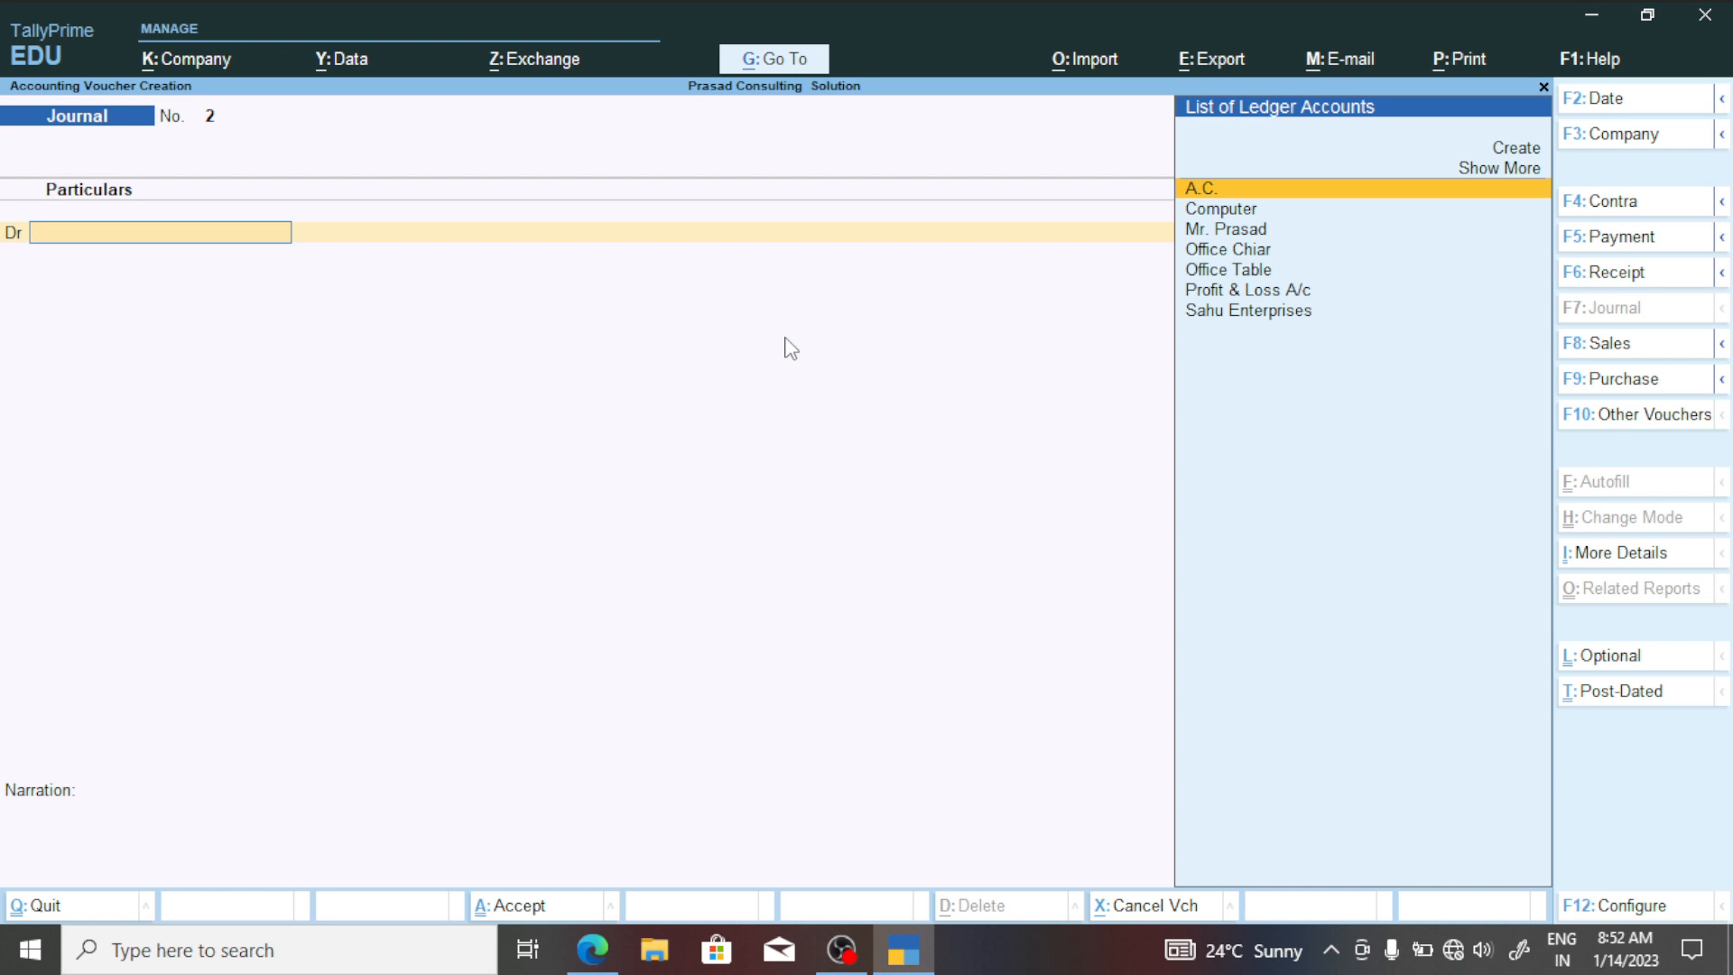
Read question 6's SBI bank withdrawal and its debit and credit entries in the PDF notes in Edge.
key(alt+Tab)
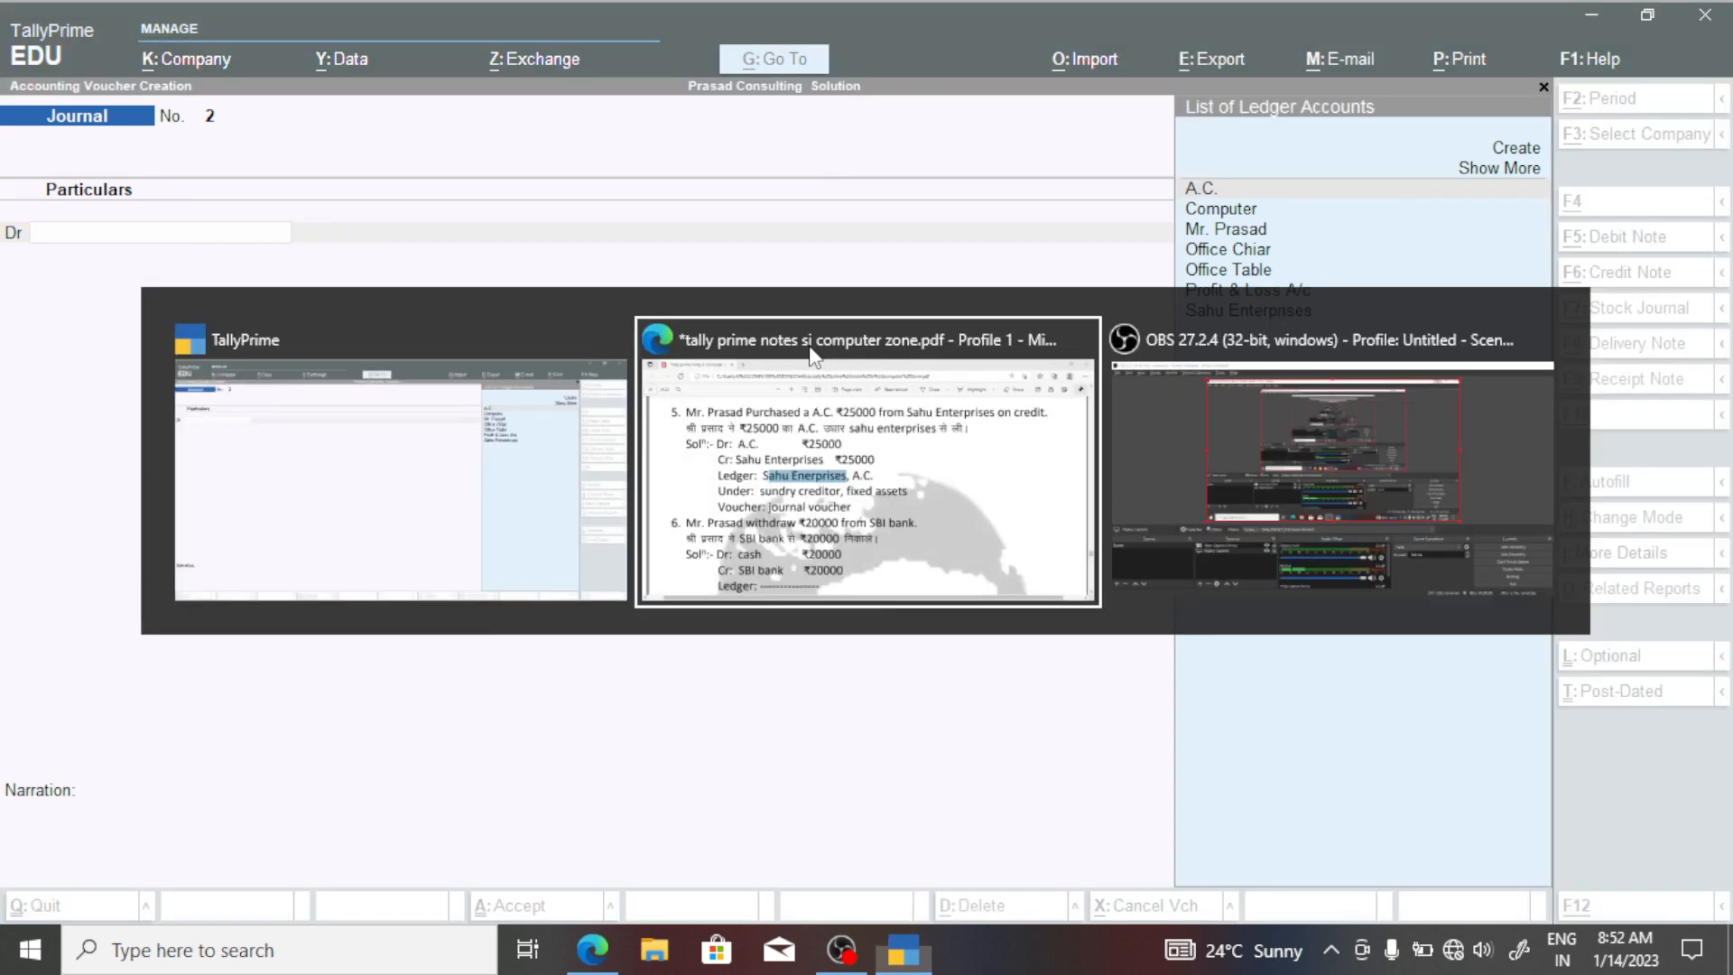
scroll(578, 397, down, 3)
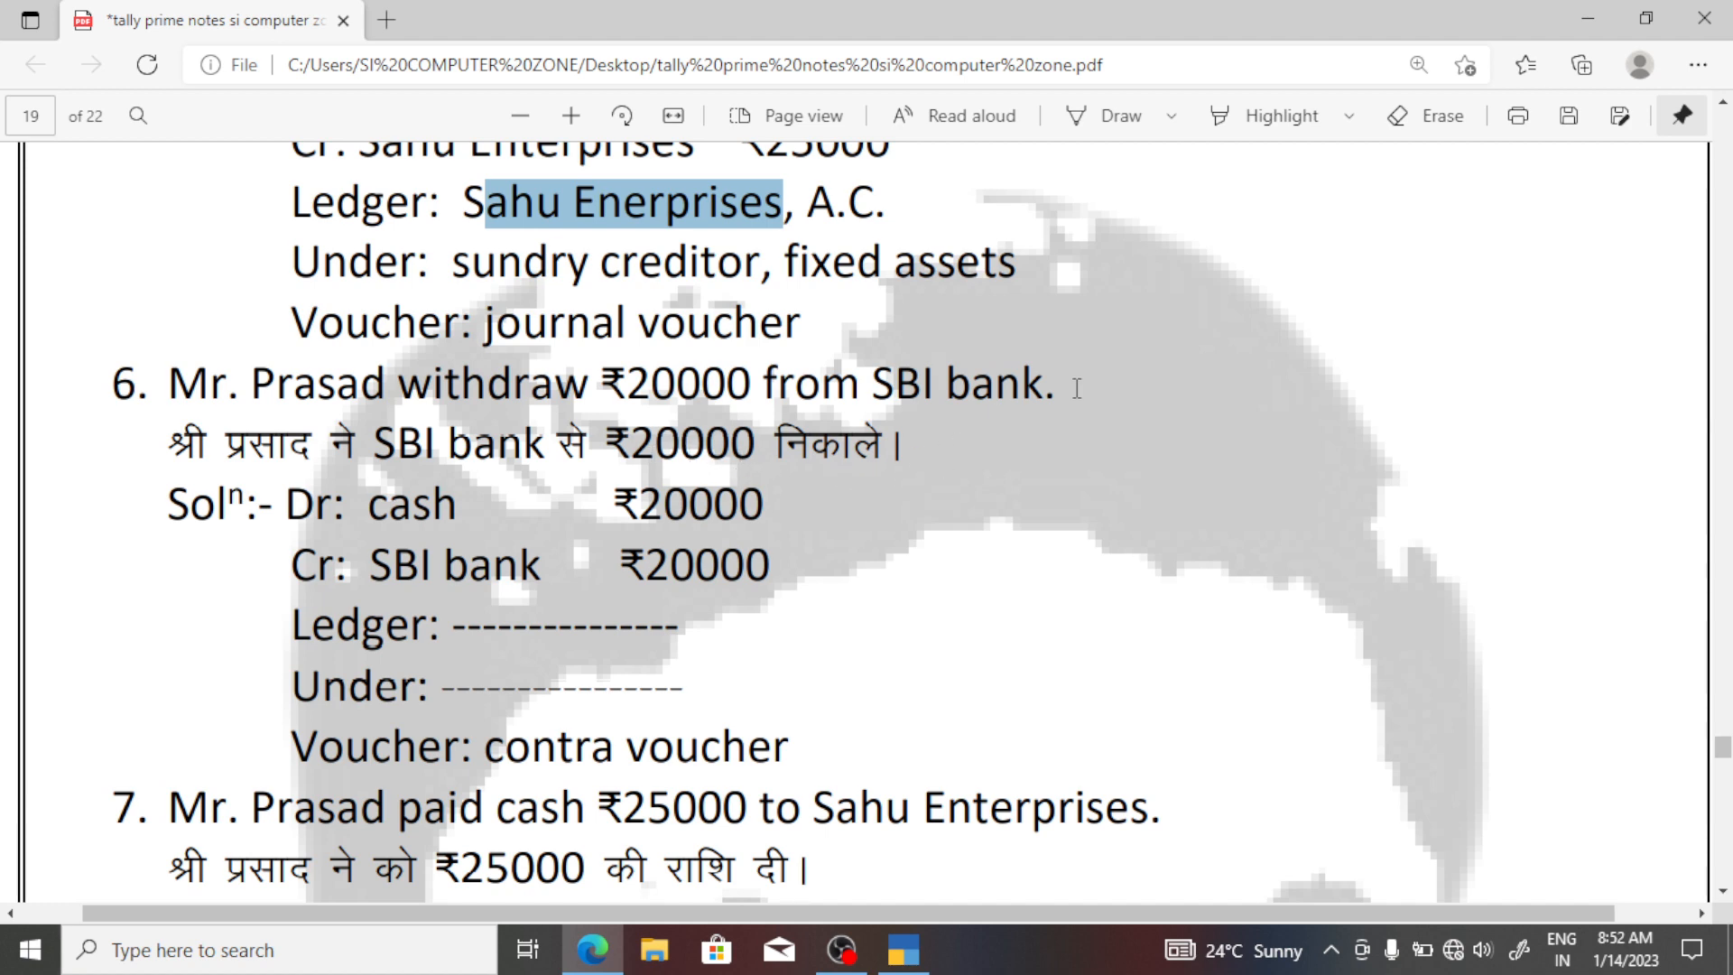
drag(1076, 386, 237, 381)
key(alt+Tab)
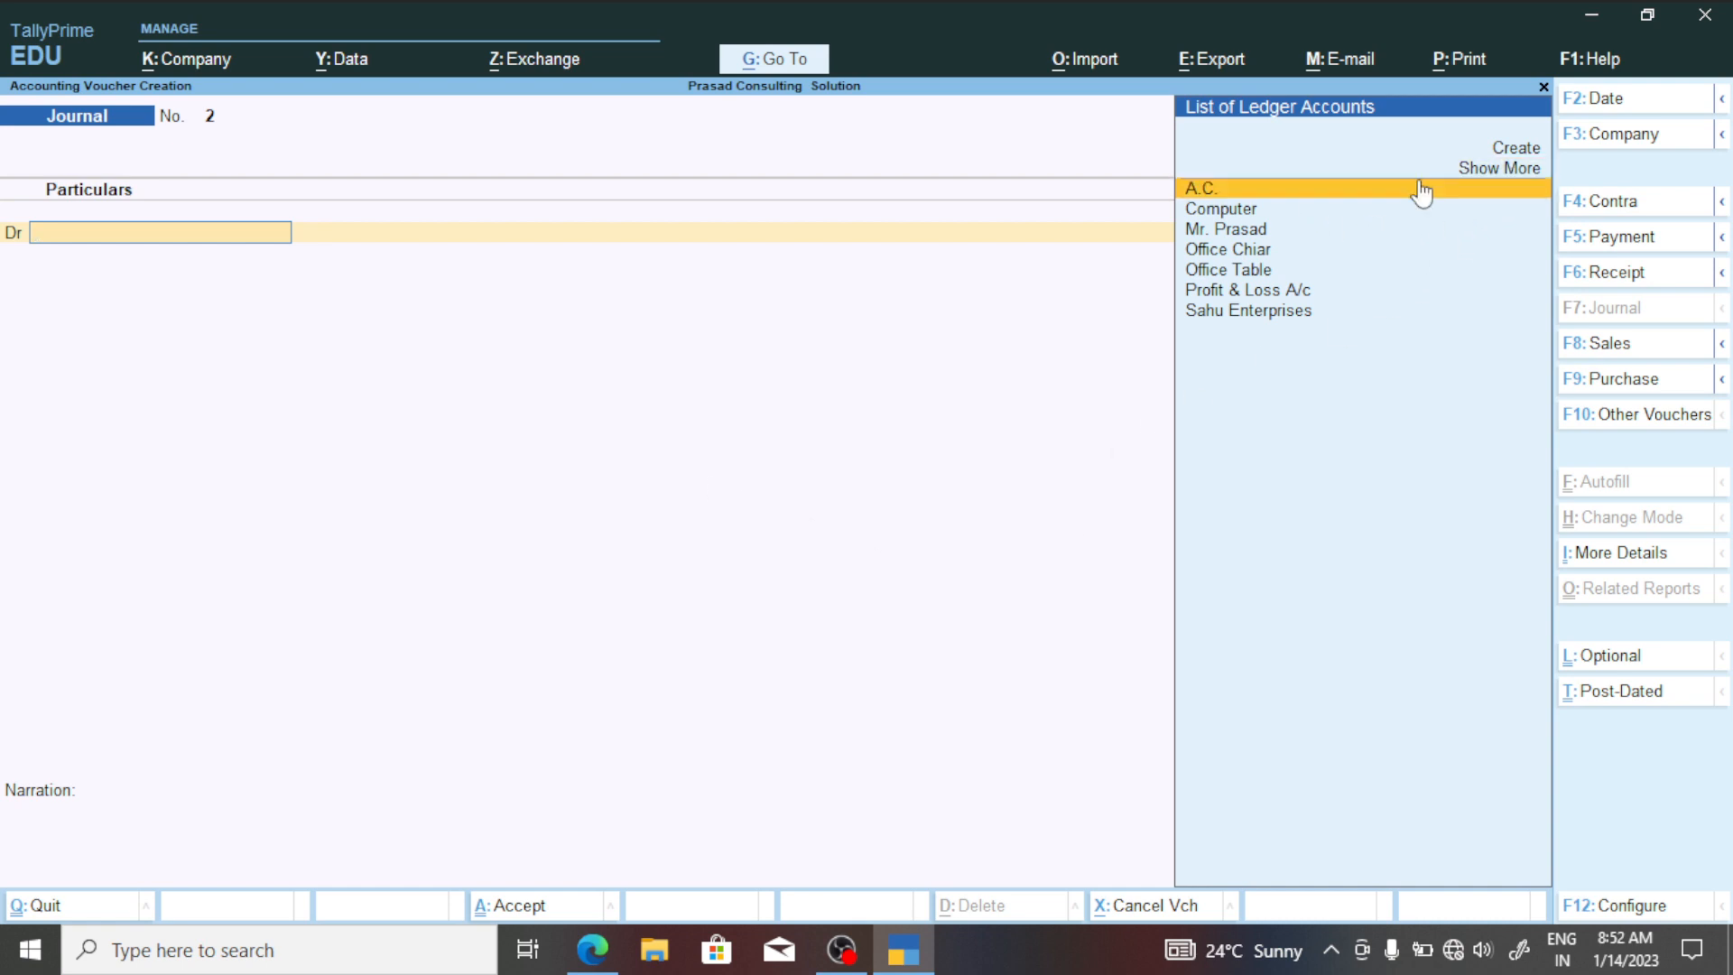
key(alt+Tab)
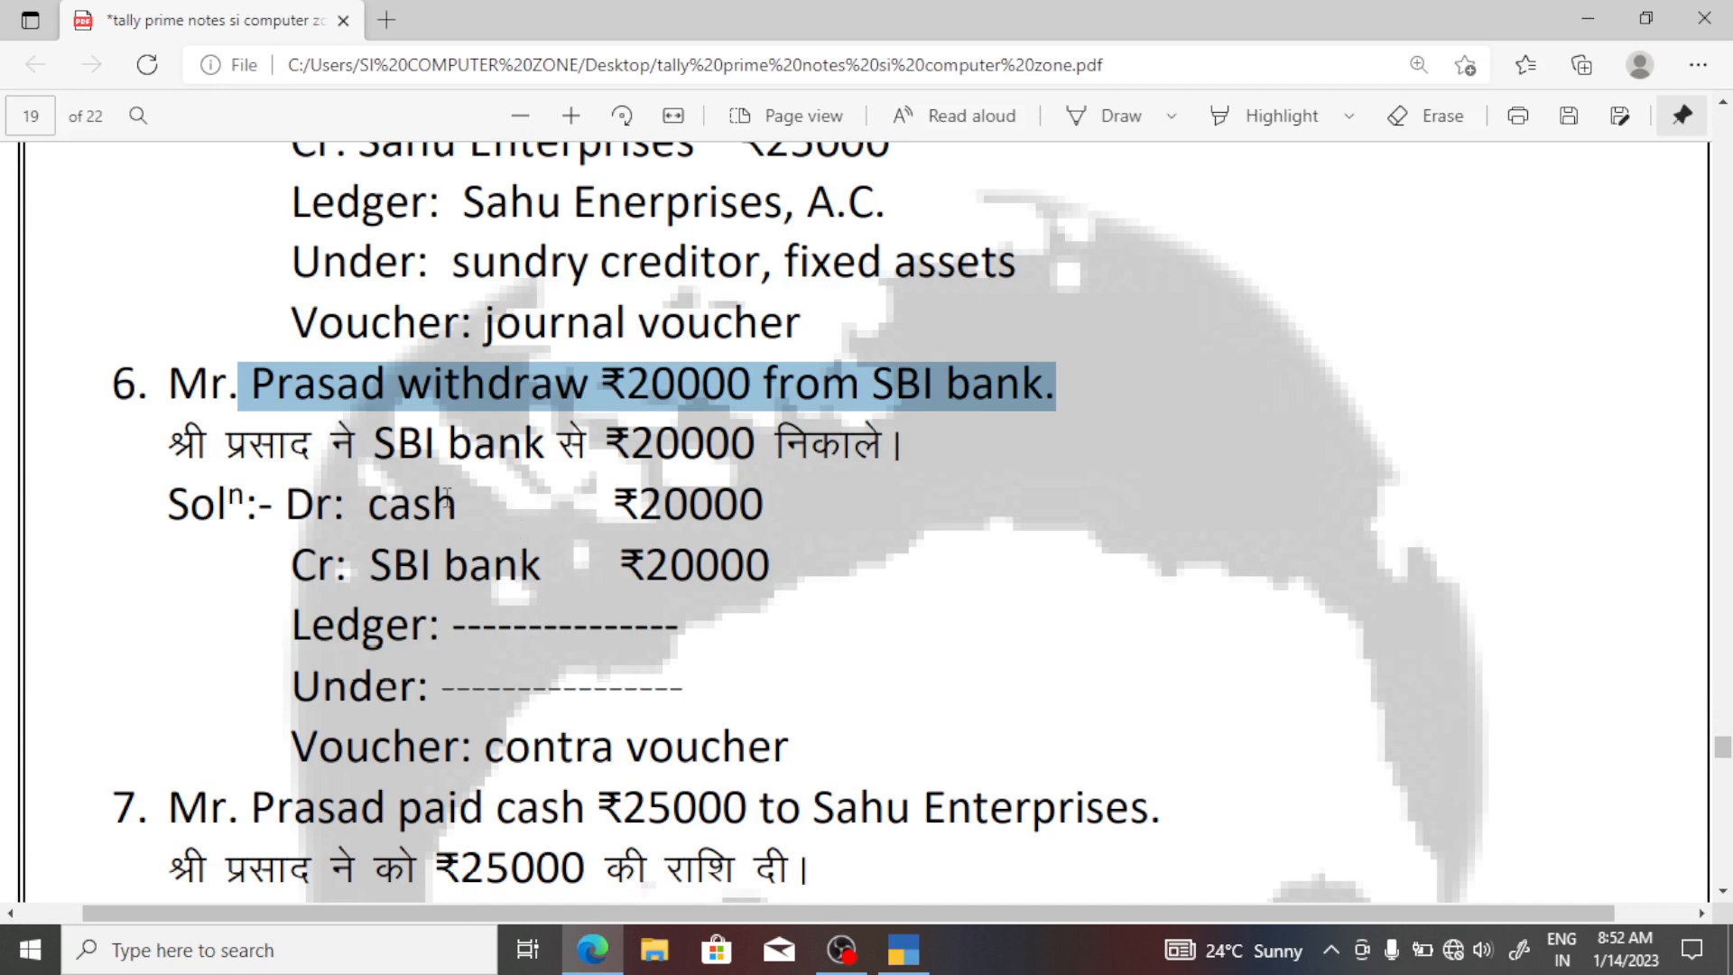
Switch to TallyPrime and debit Cash with 20000 in the new journal voucher, choosing it from the expanded ledger list.
key(alt+Tab)
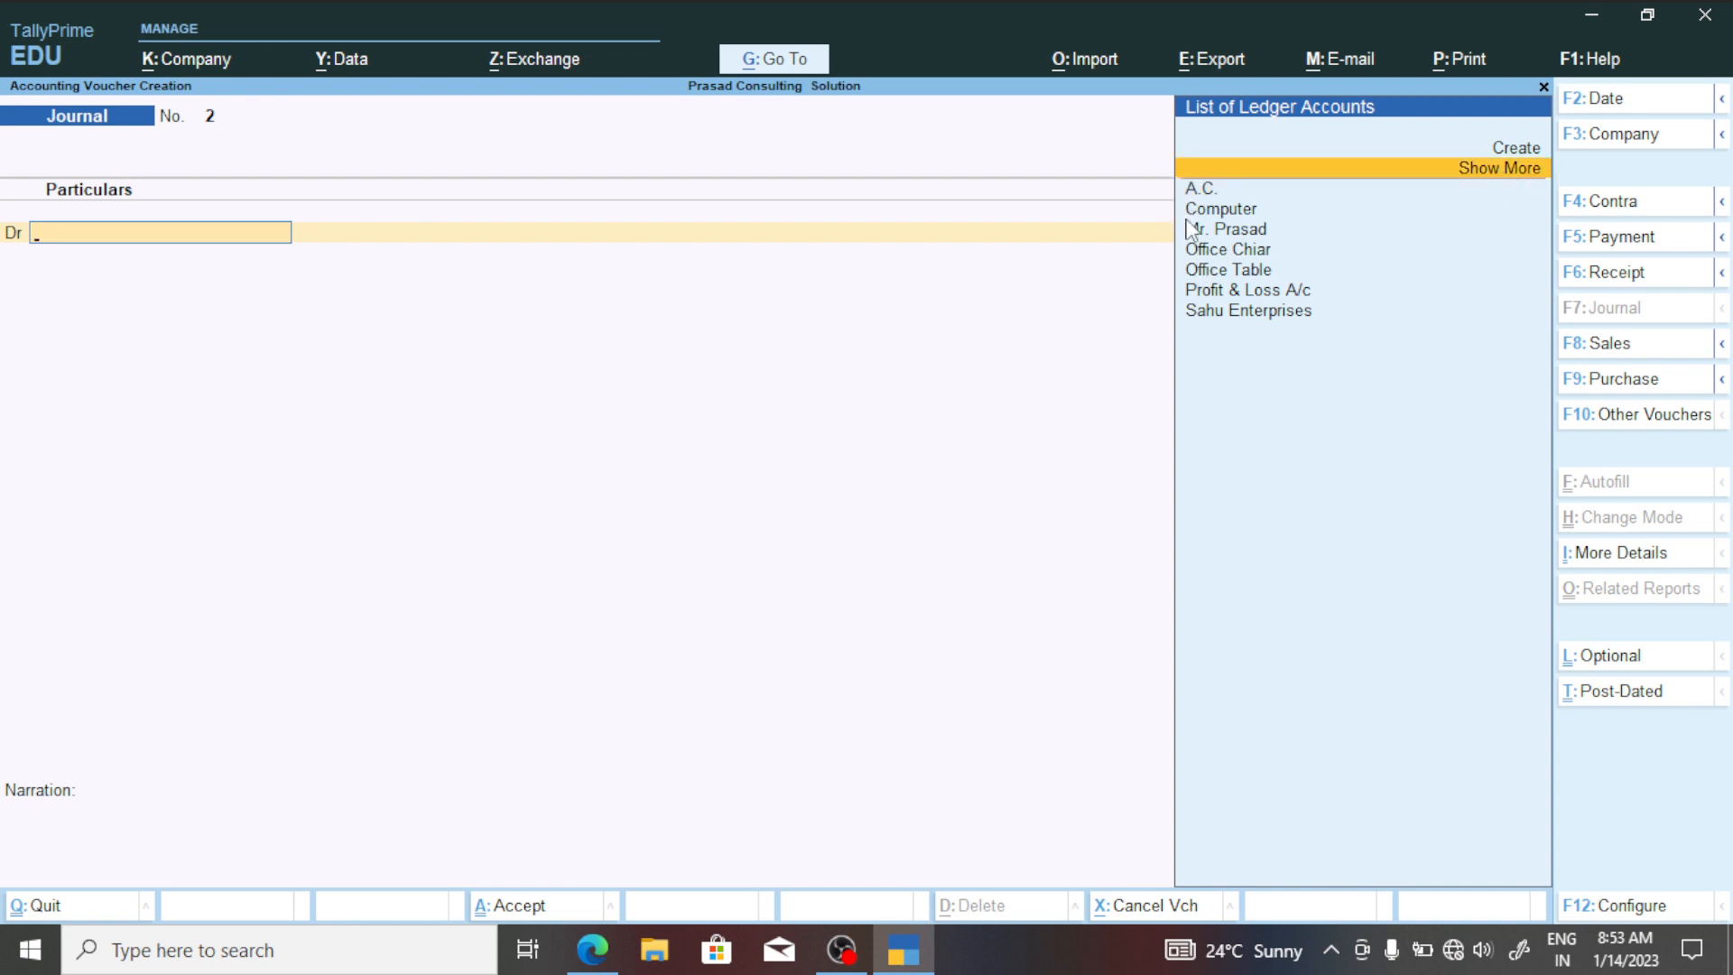
key(ctrl)
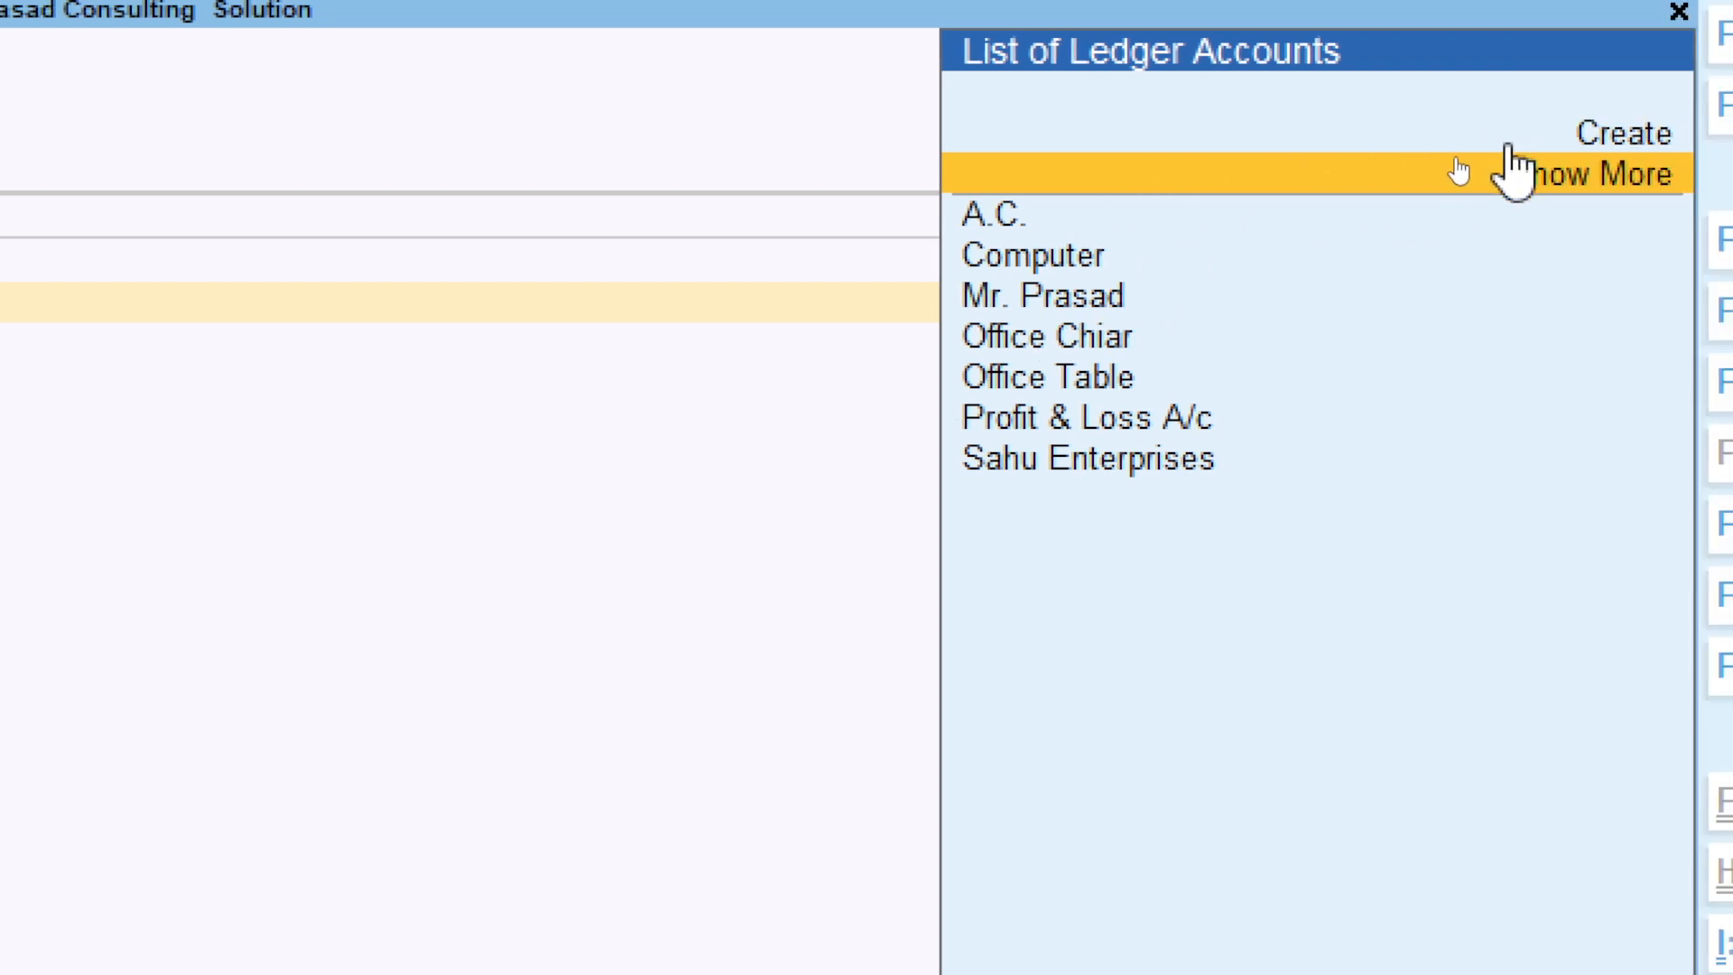
click(1502, 181)
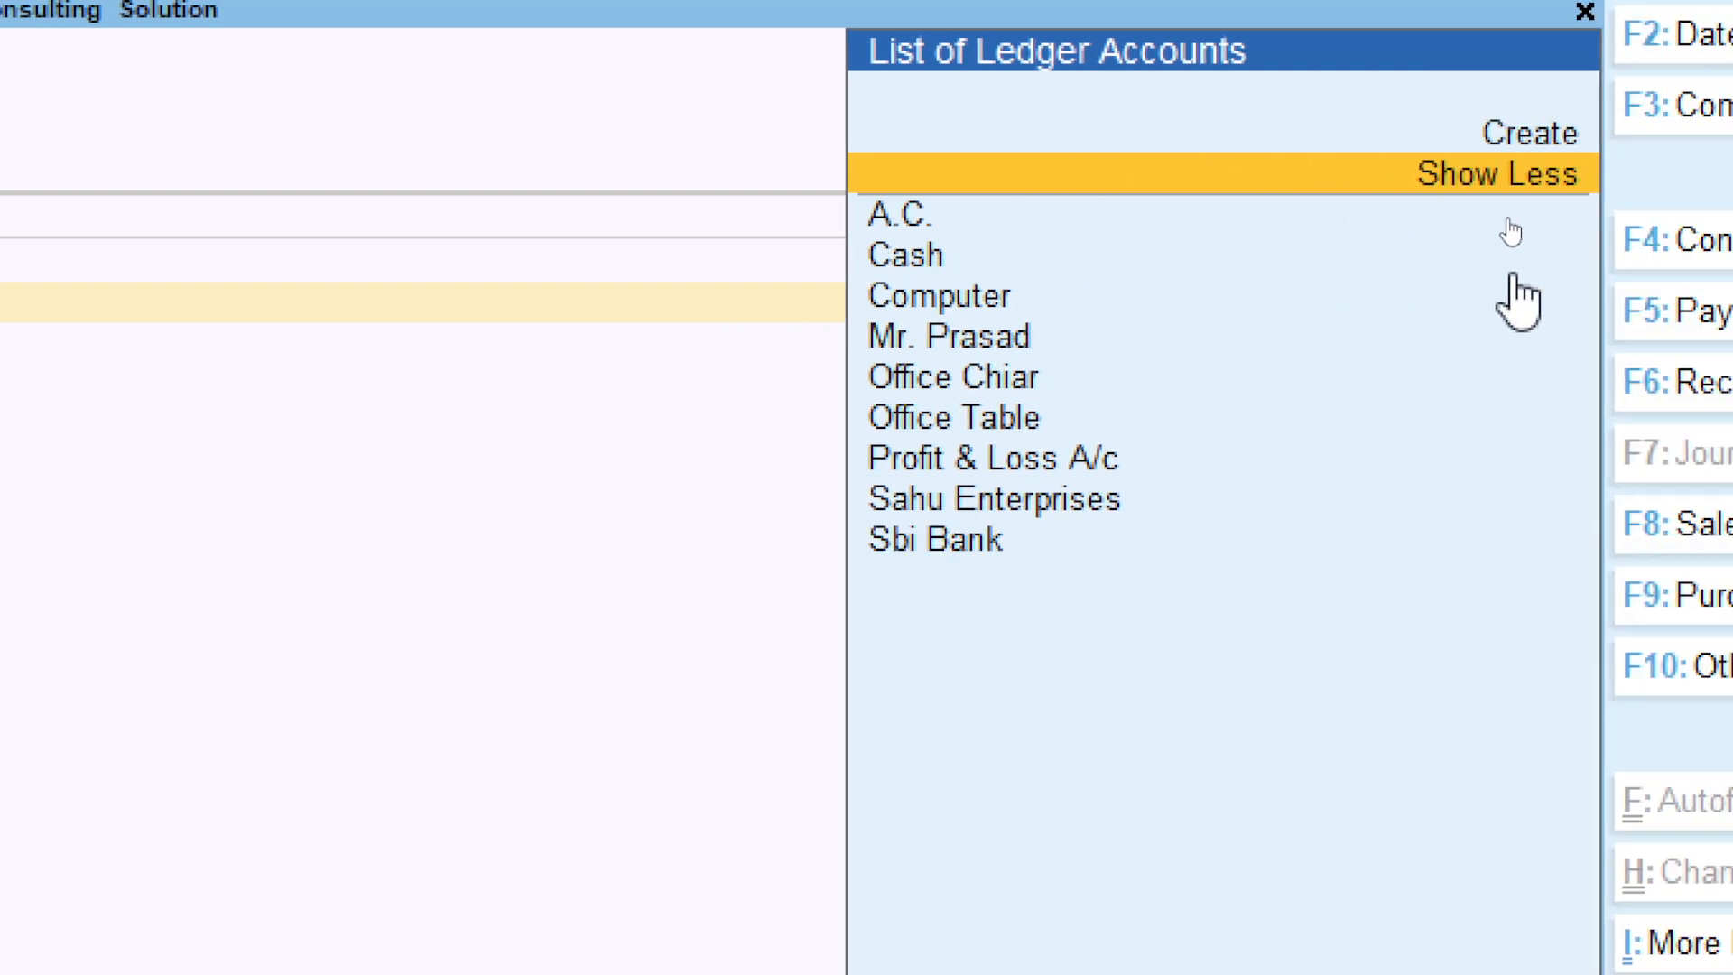
click(939, 262)
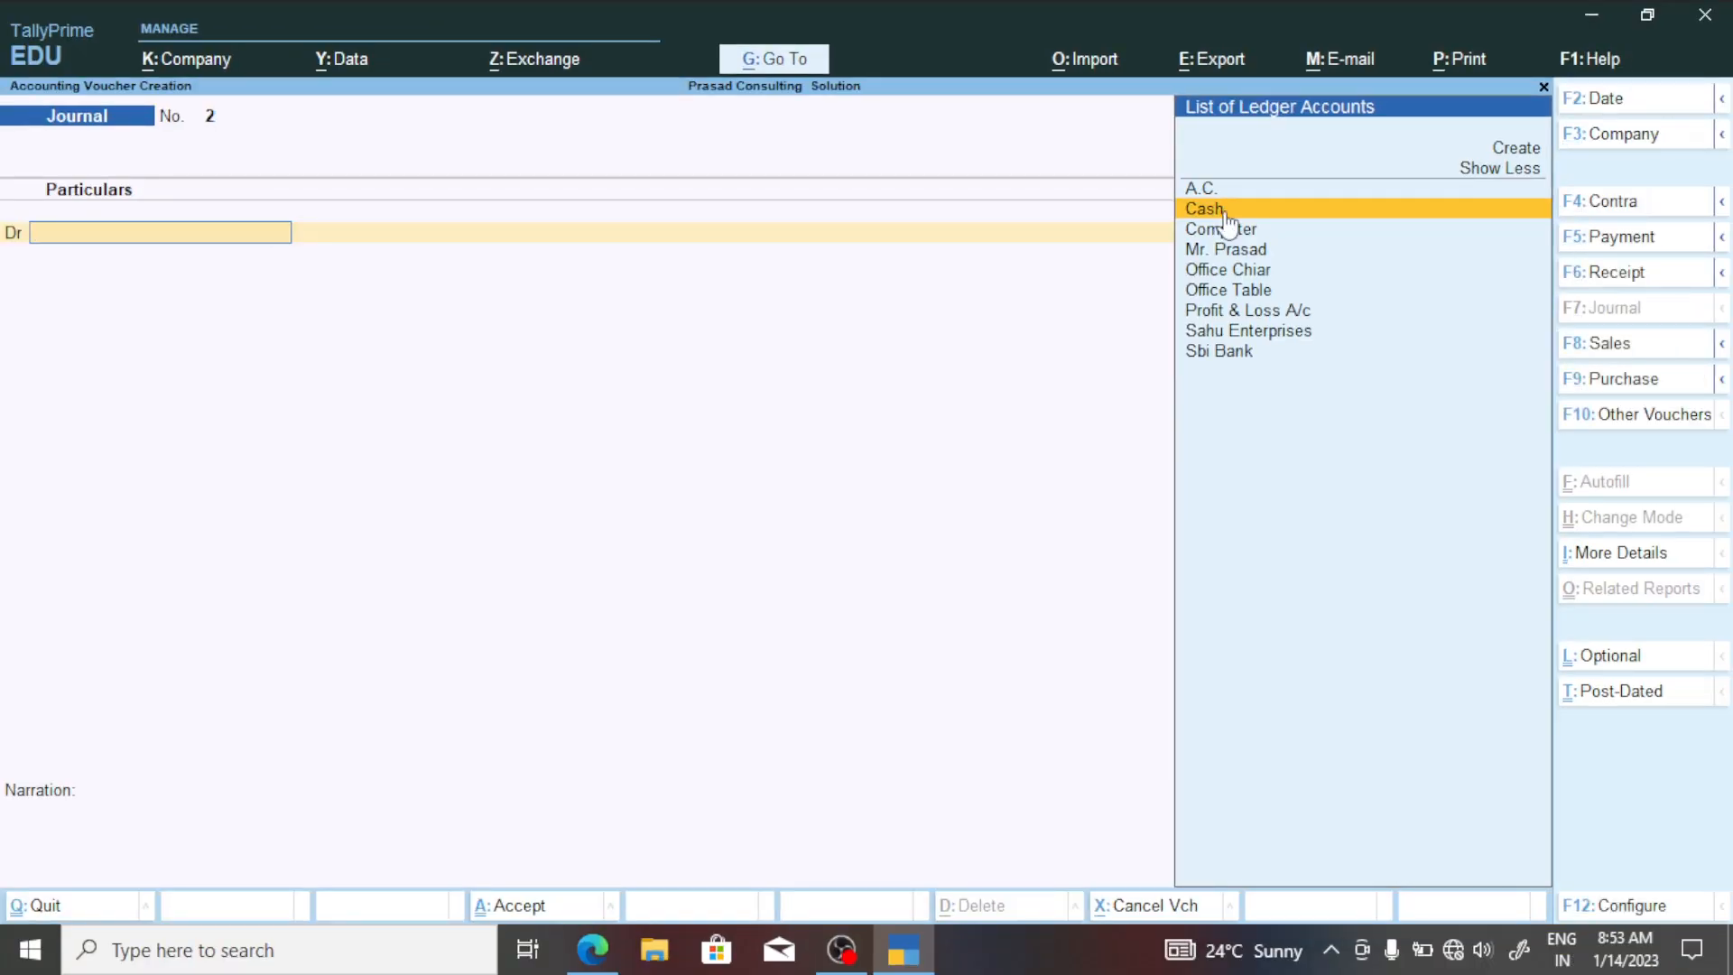
click(939, 260)
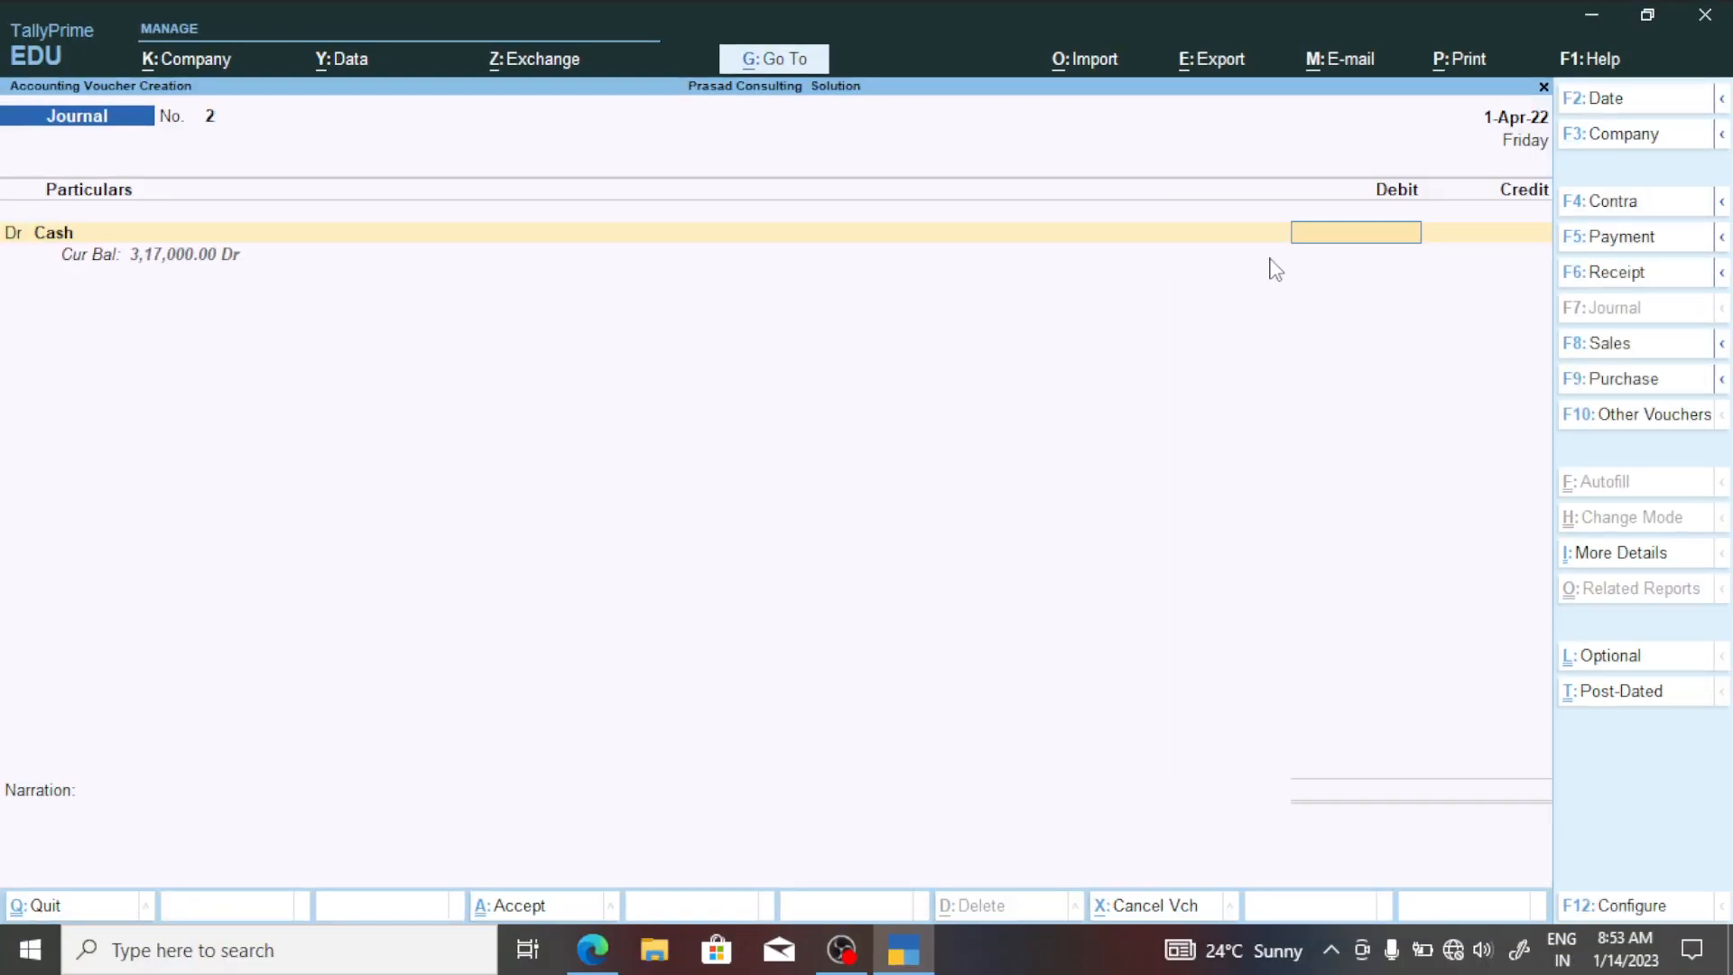
text(20000)
key(Return)
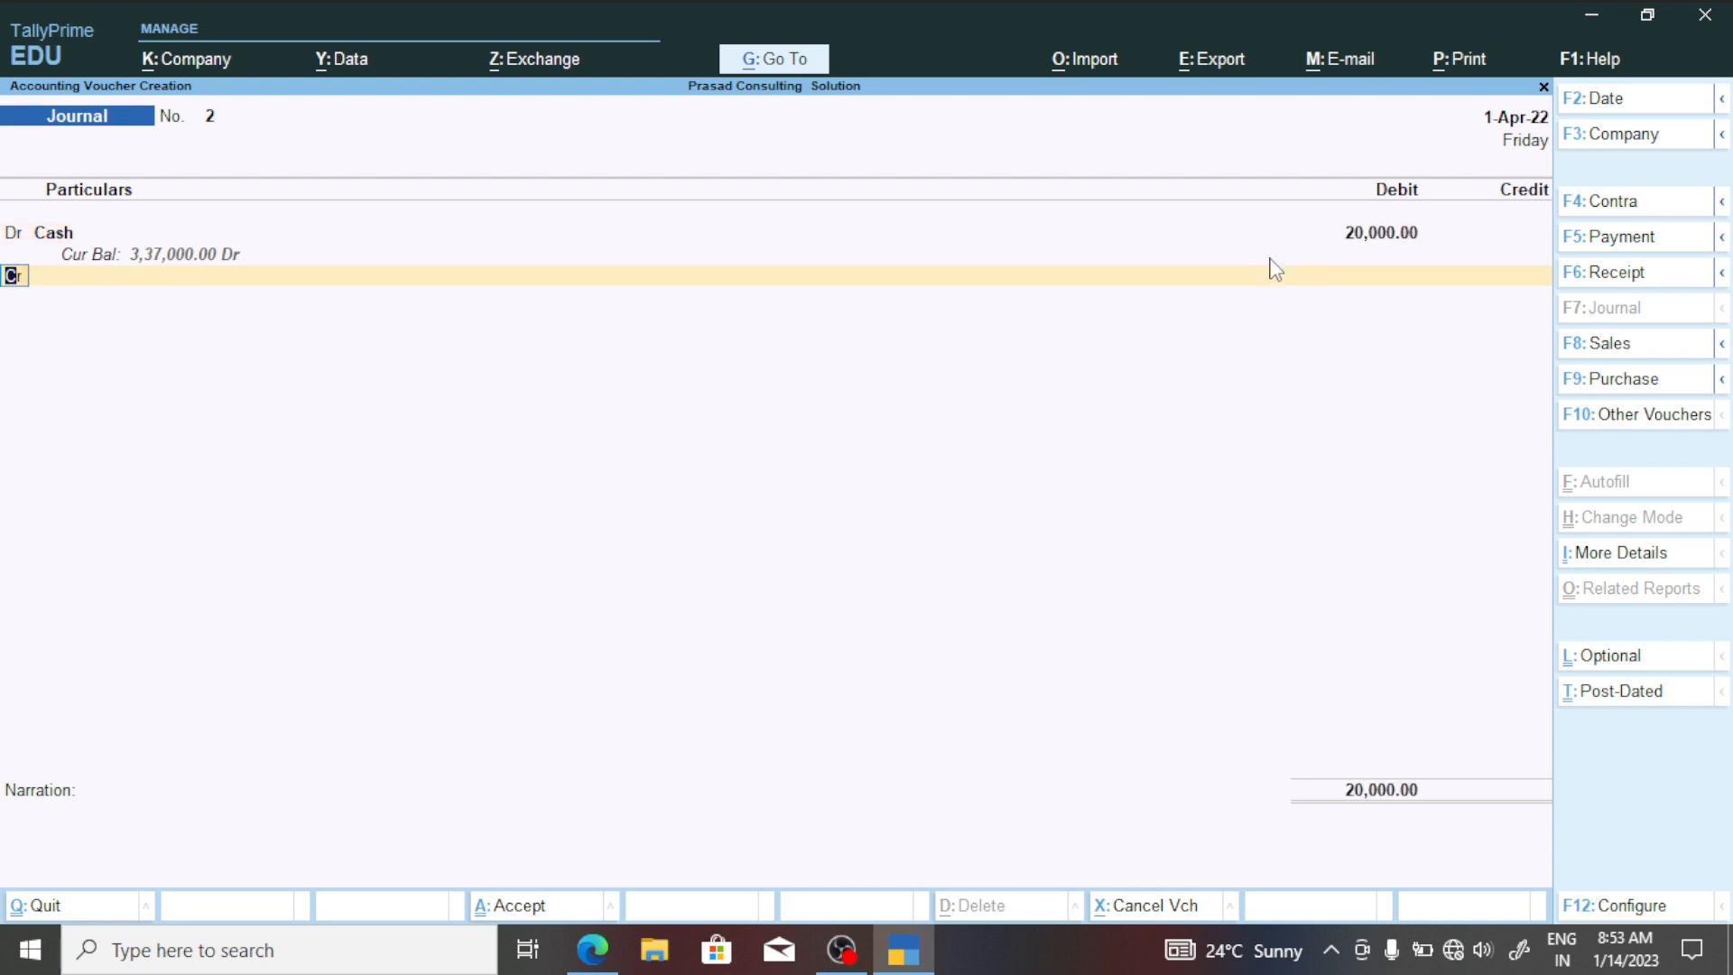
Start the journal voucher's Cr line and expand its ledger list to show all accounts.
key(Return)
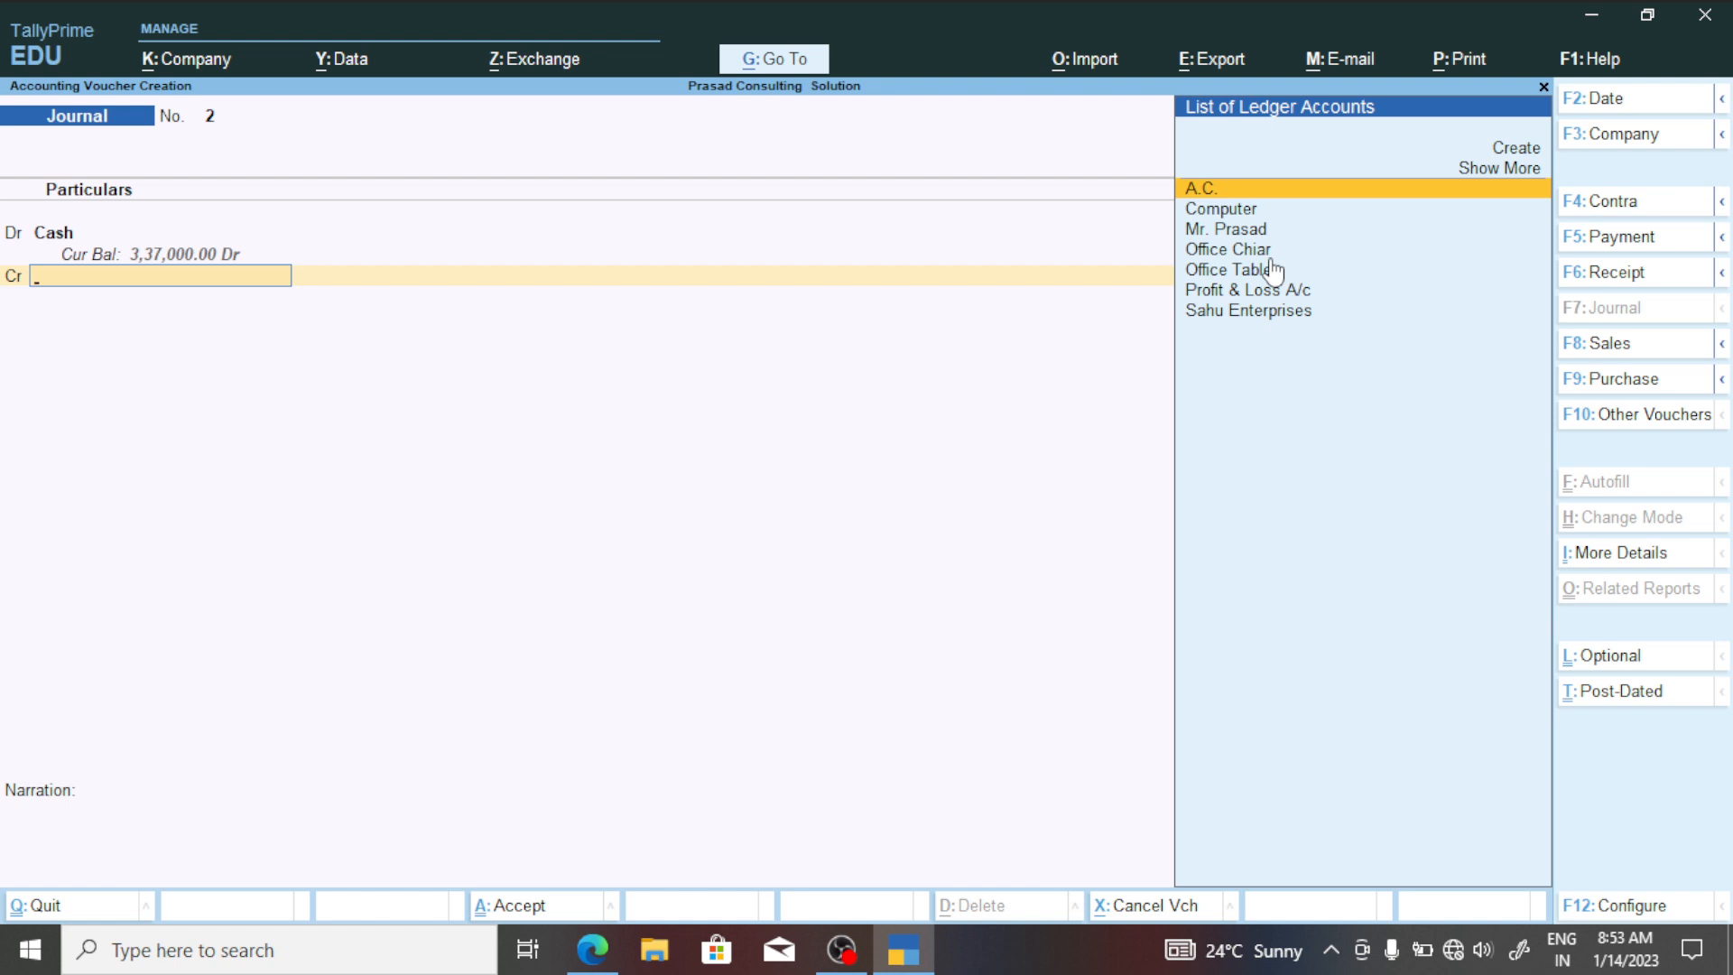
click(1477, 171)
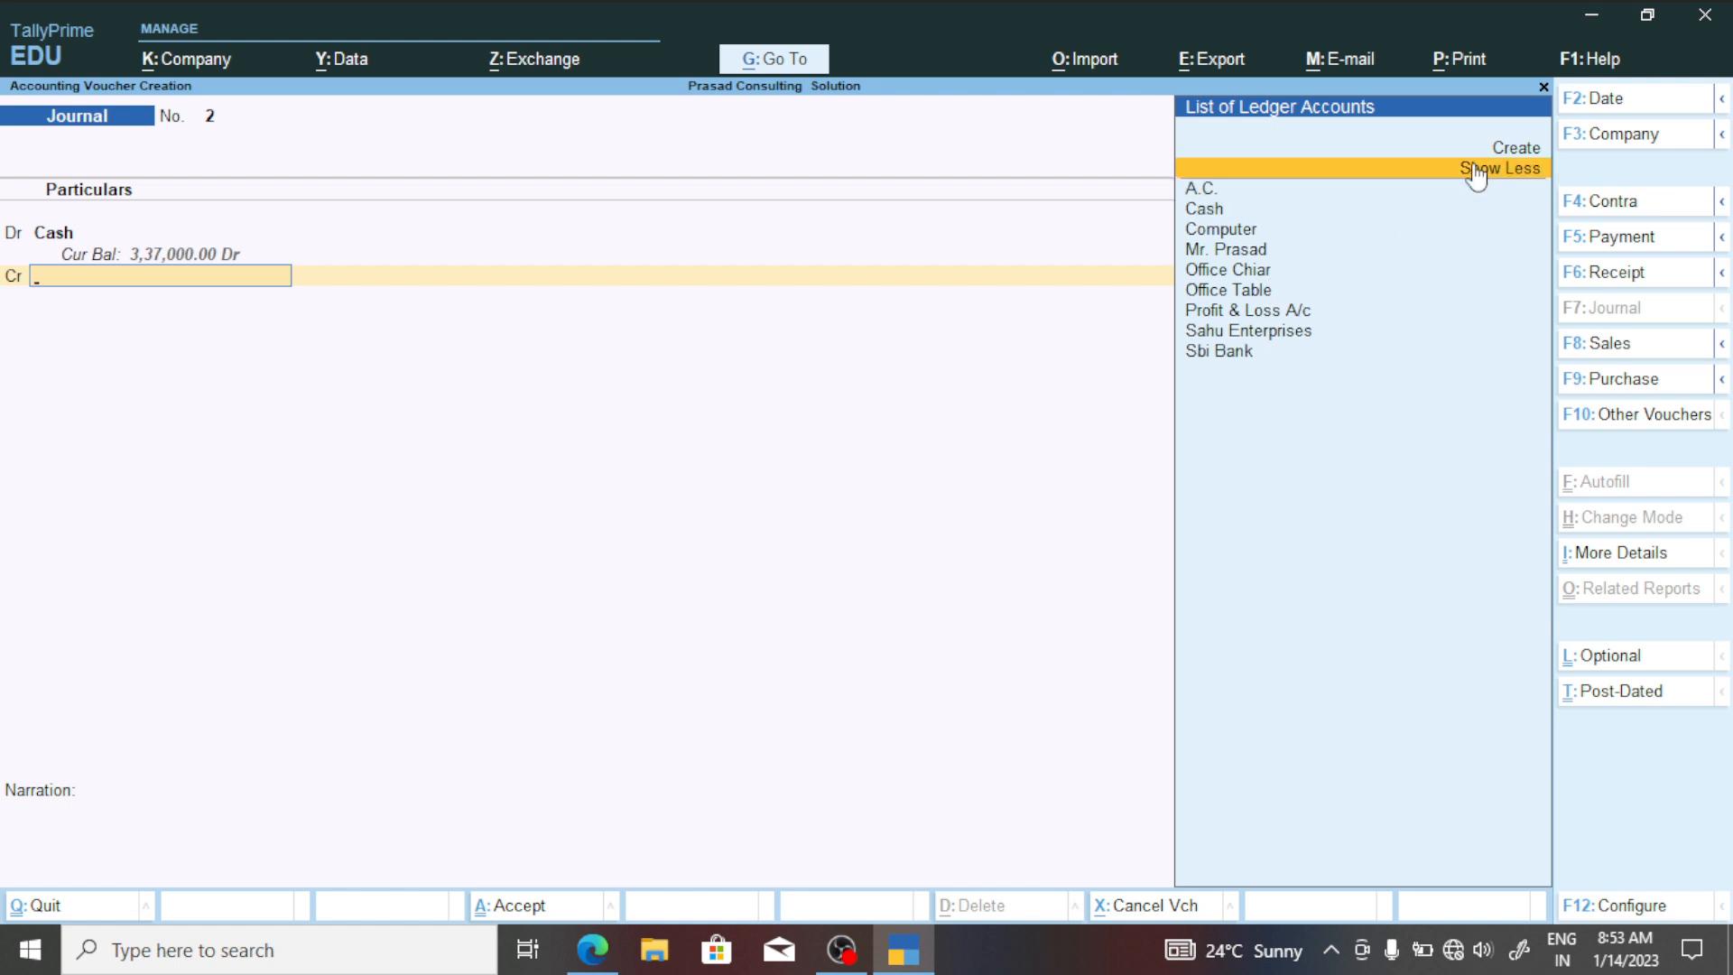
key(ctrl)
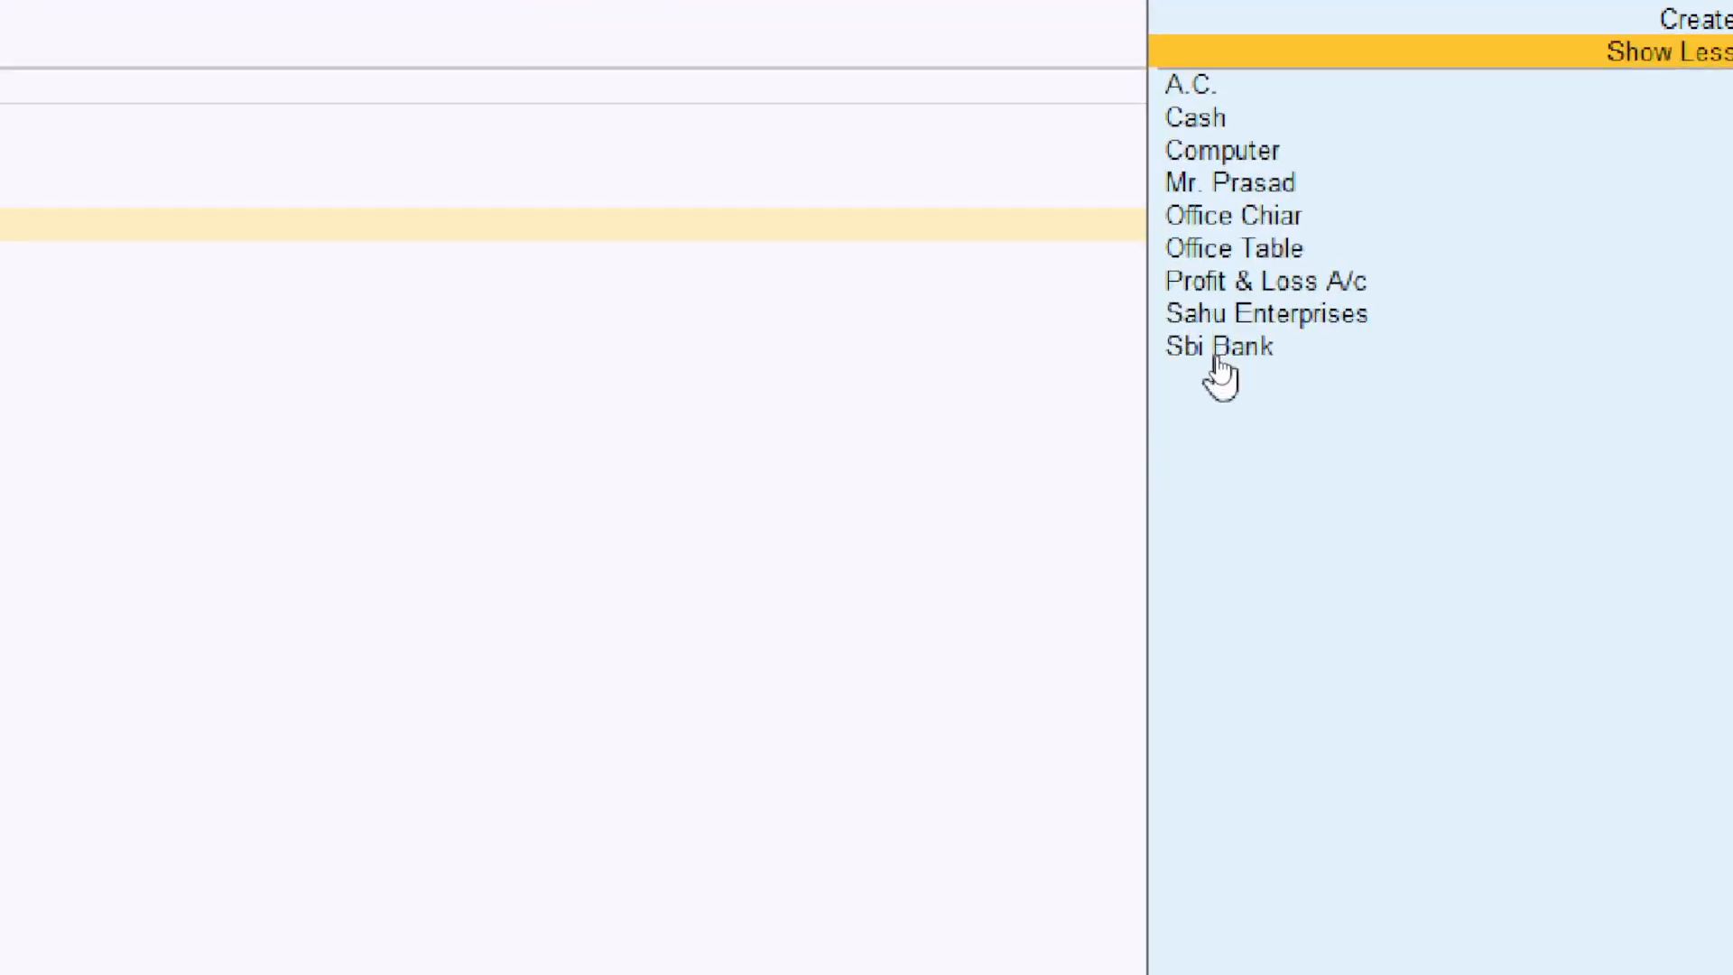
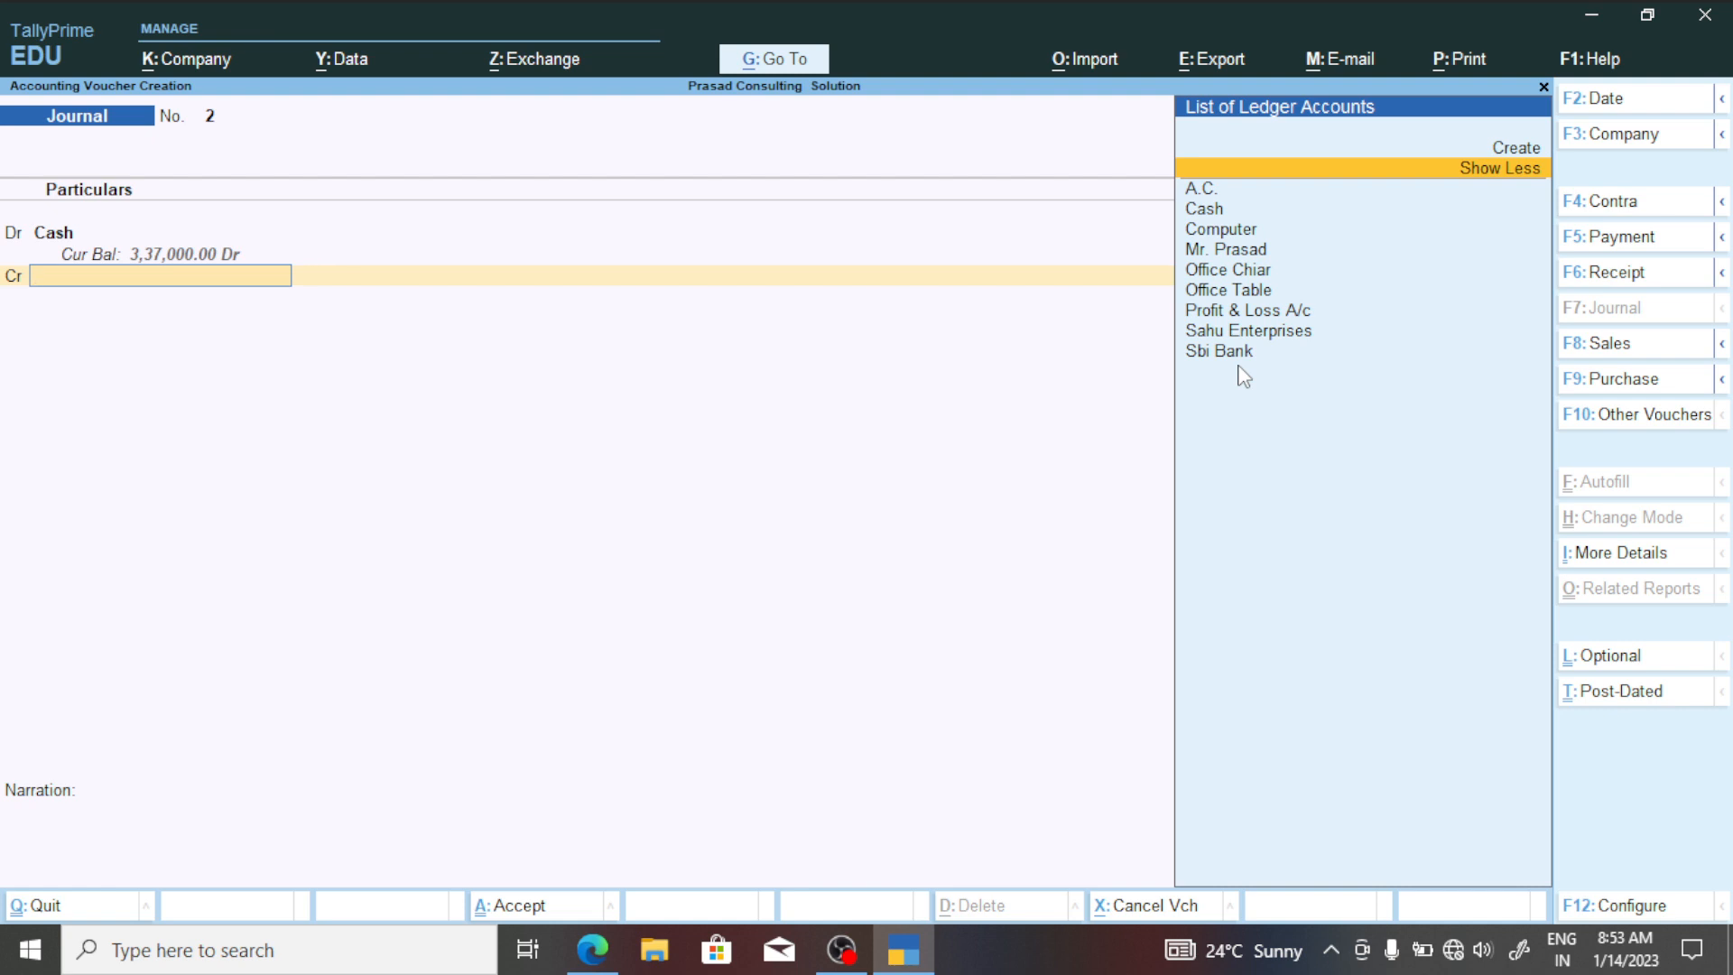
Try to create another ledger named Sbi Bank for the Cr line, and quit the ledger creation without saving.
click(1517, 150)
text(Sb)
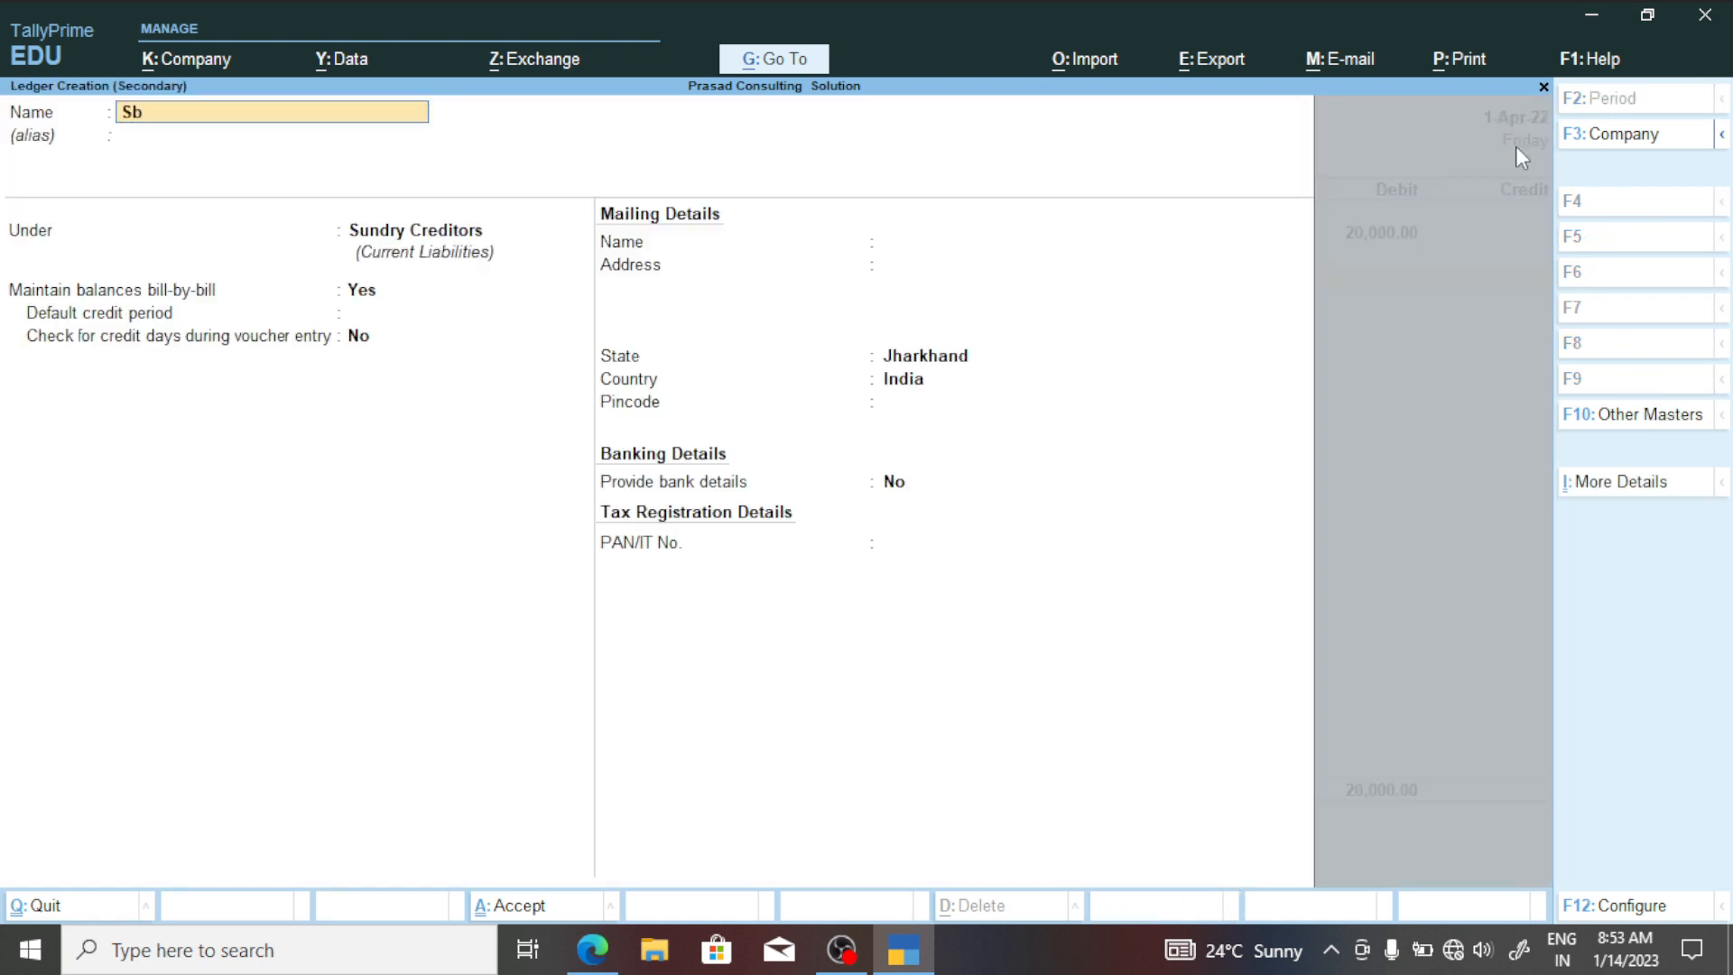
text(i Bank)
key(Return)
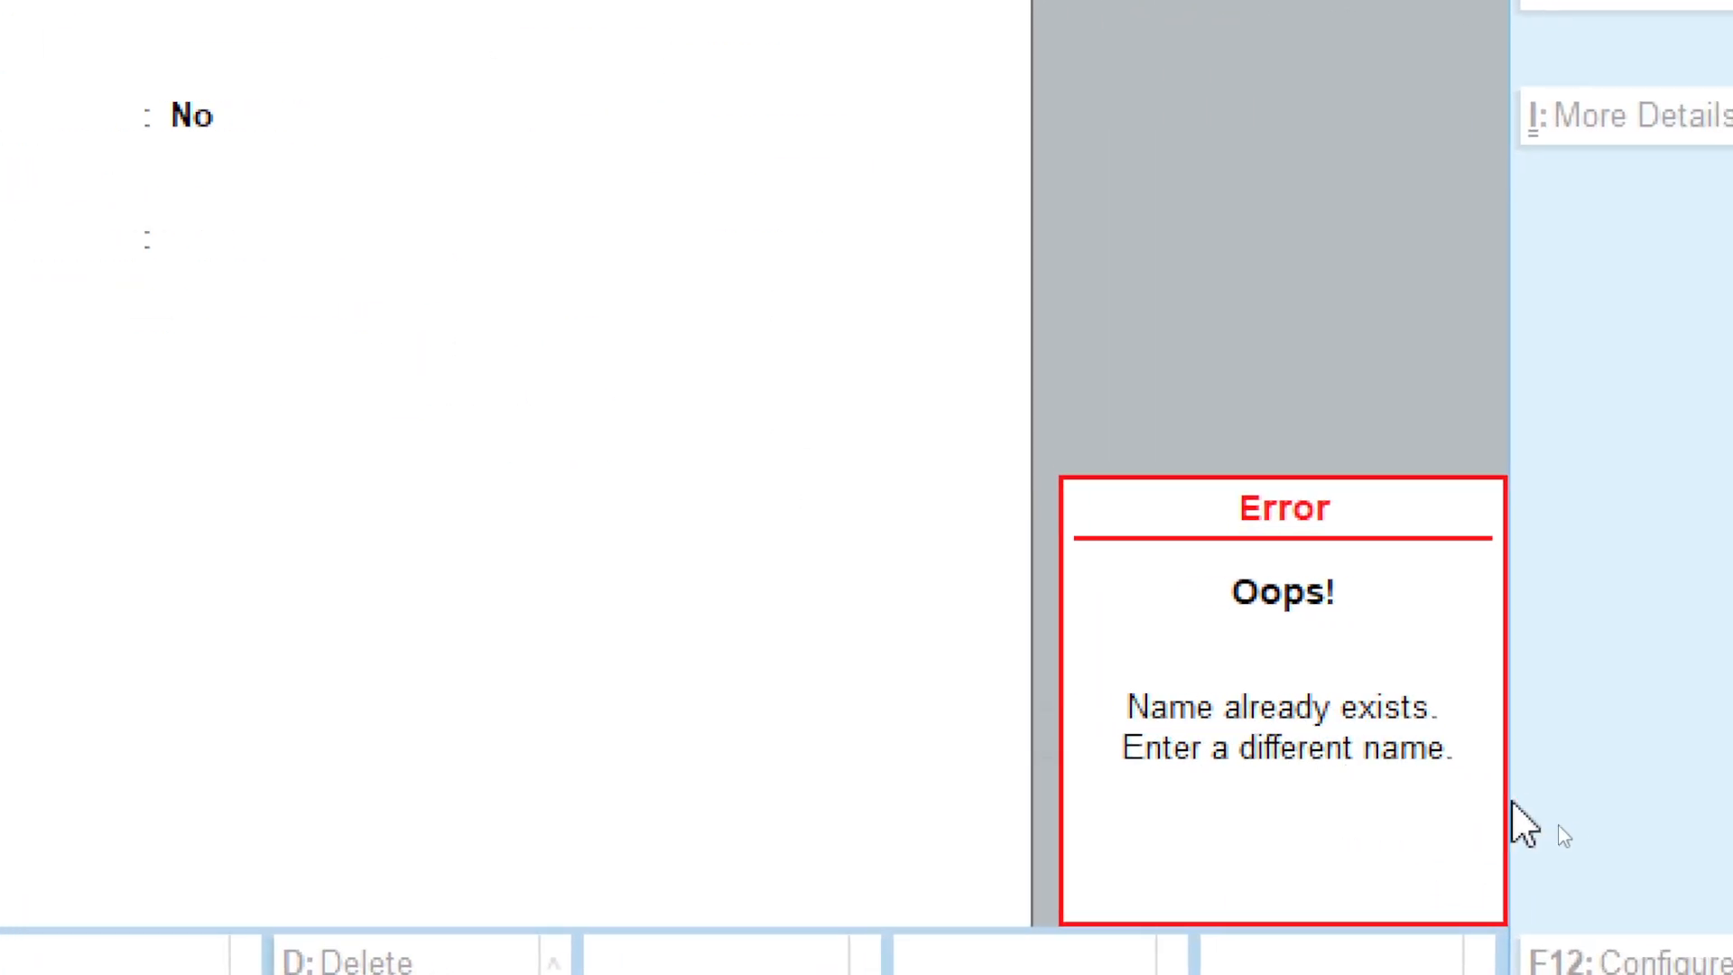
key(Escape)
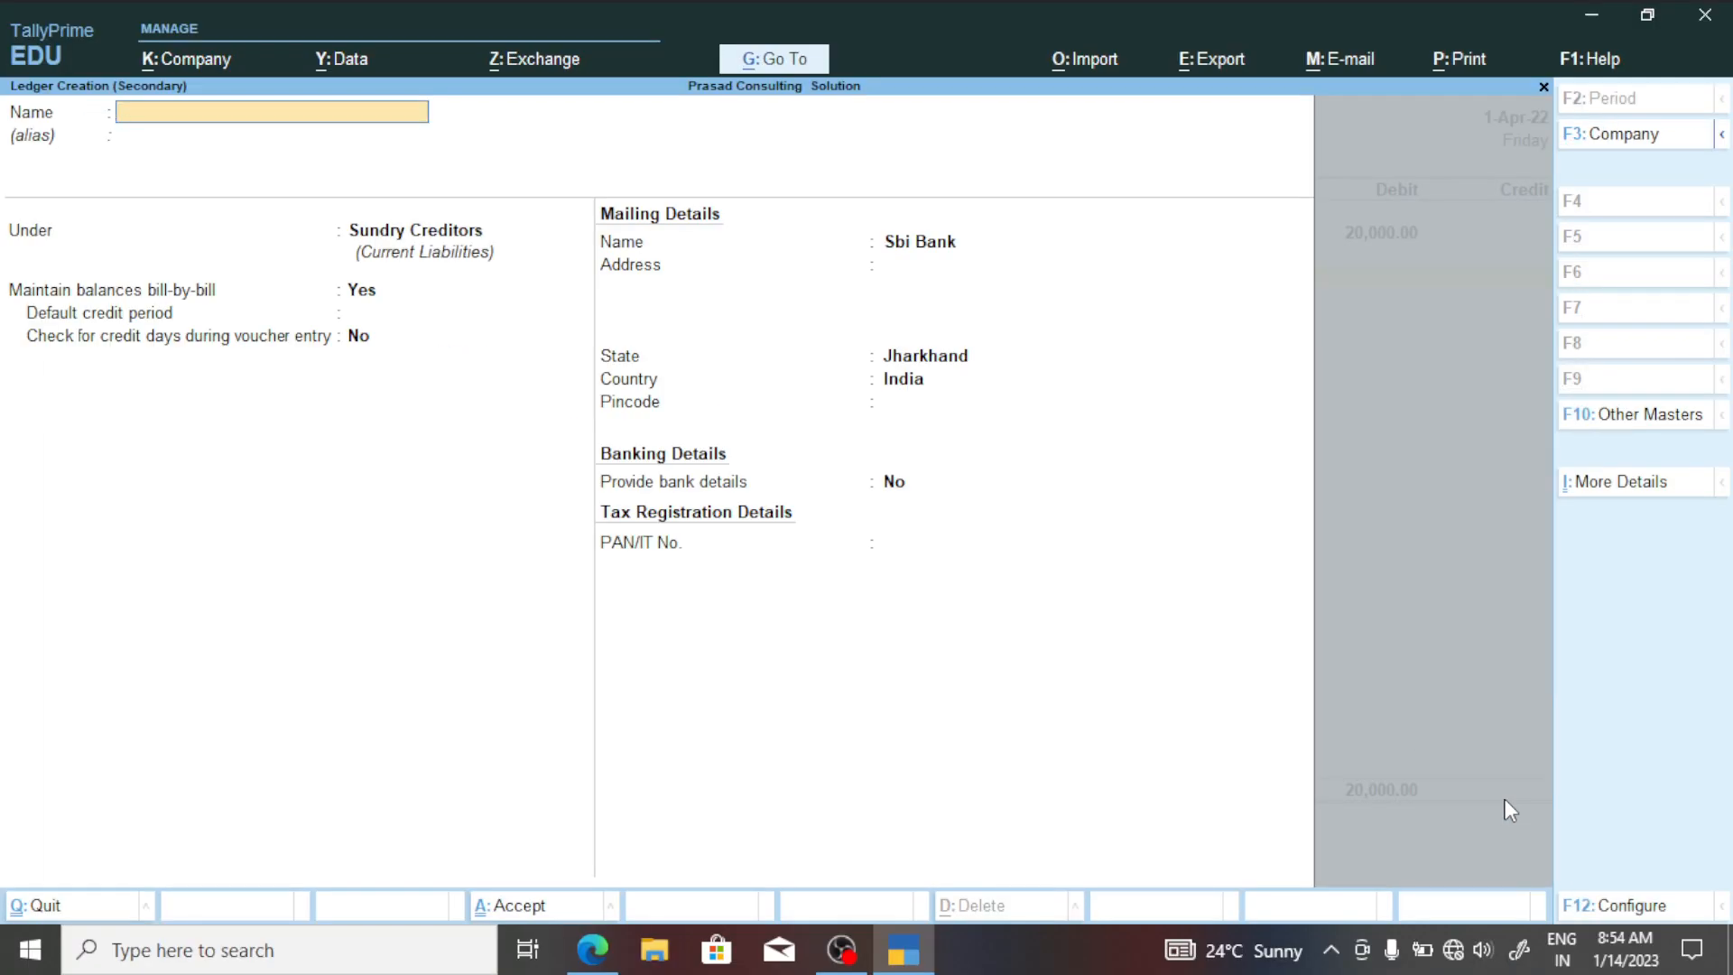
text(SB)
key(BackSpace)
key(BackSpace)
key(BackSpace)
key(Escape)
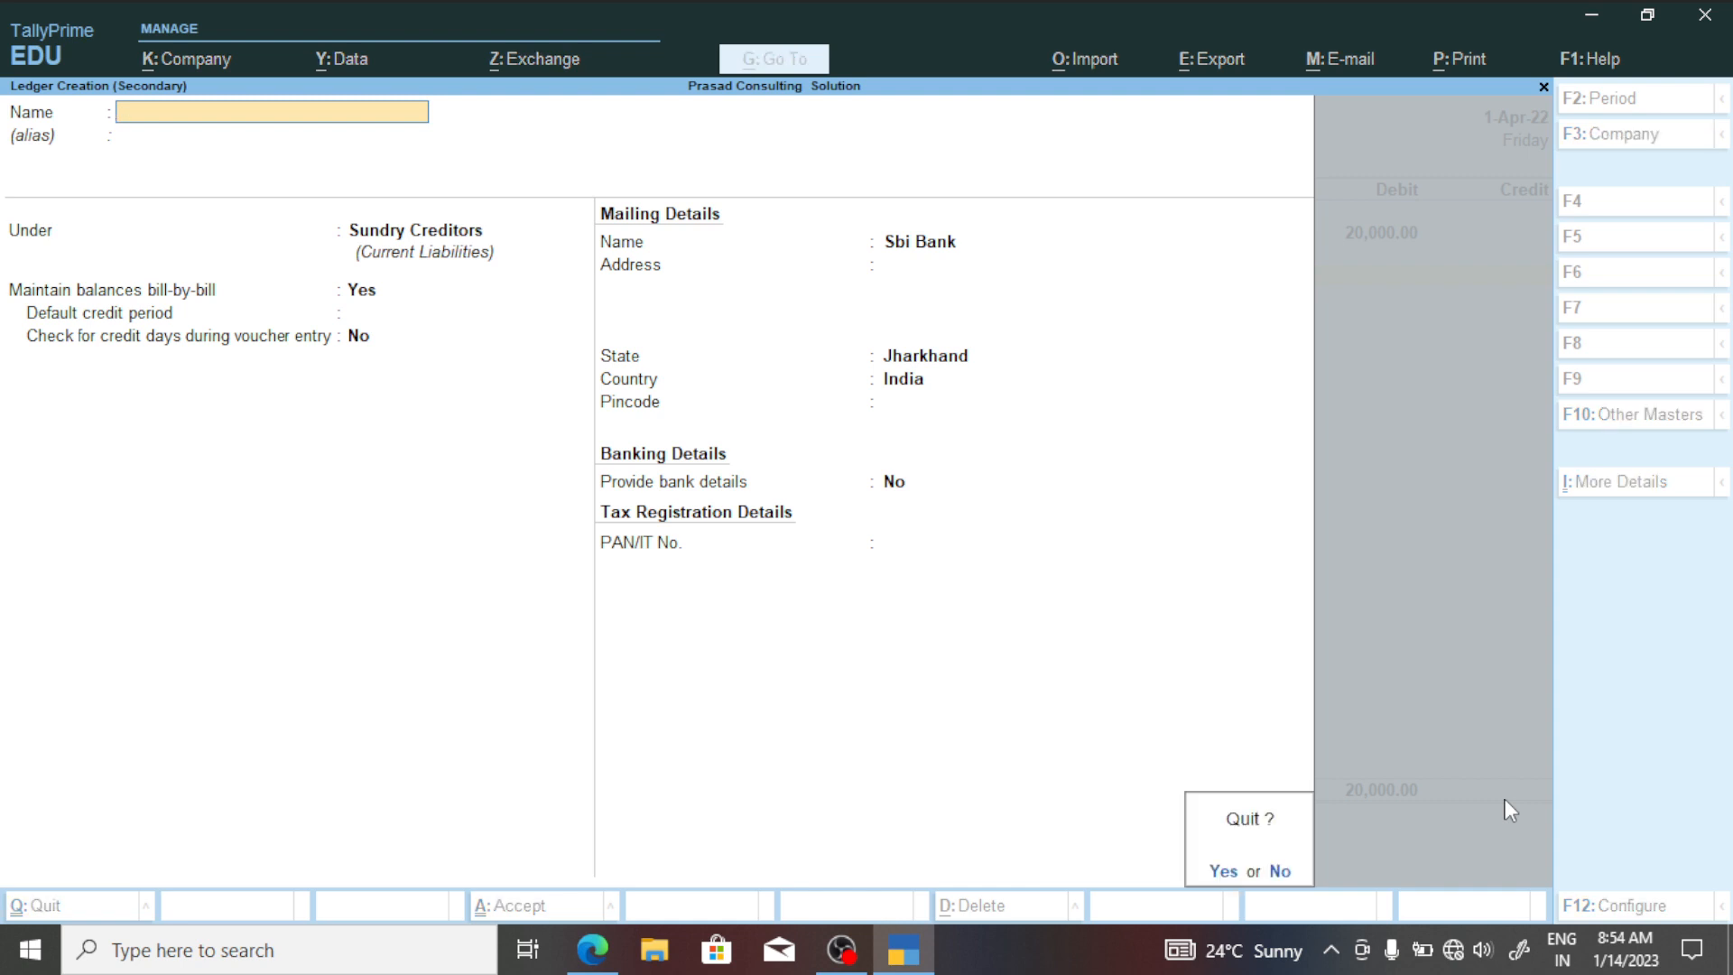
key(y)
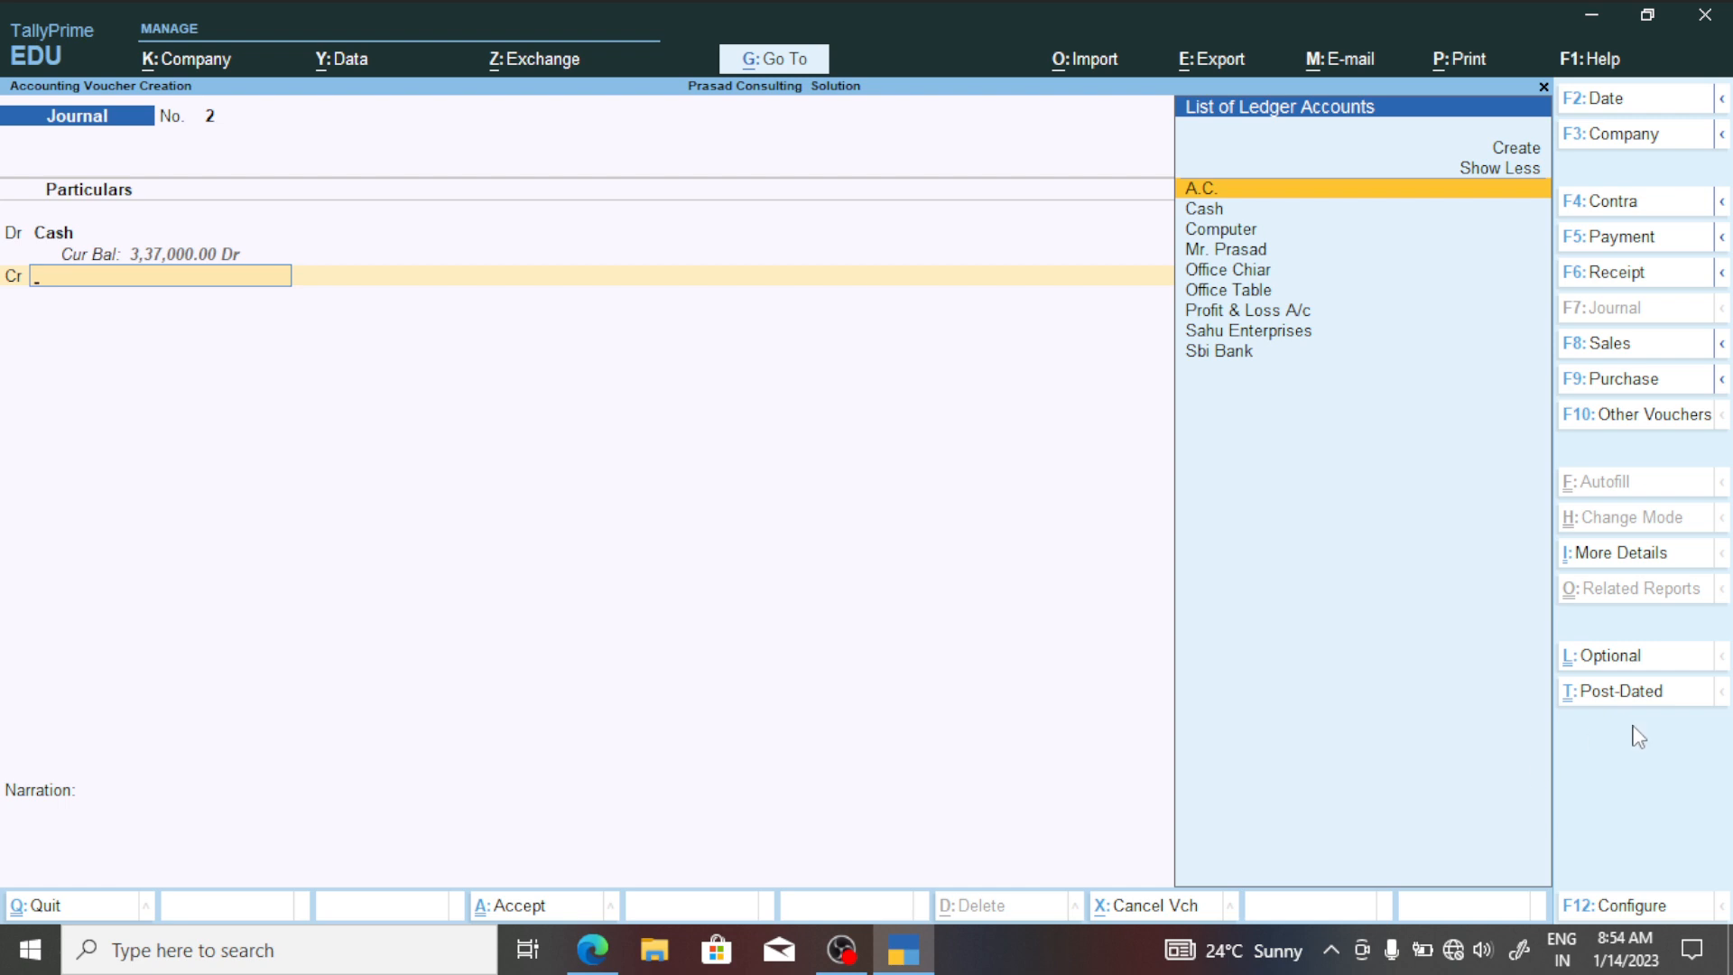
Credit Sbi Bank with 20000 and accept the journal voucher.
click(1247, 357)
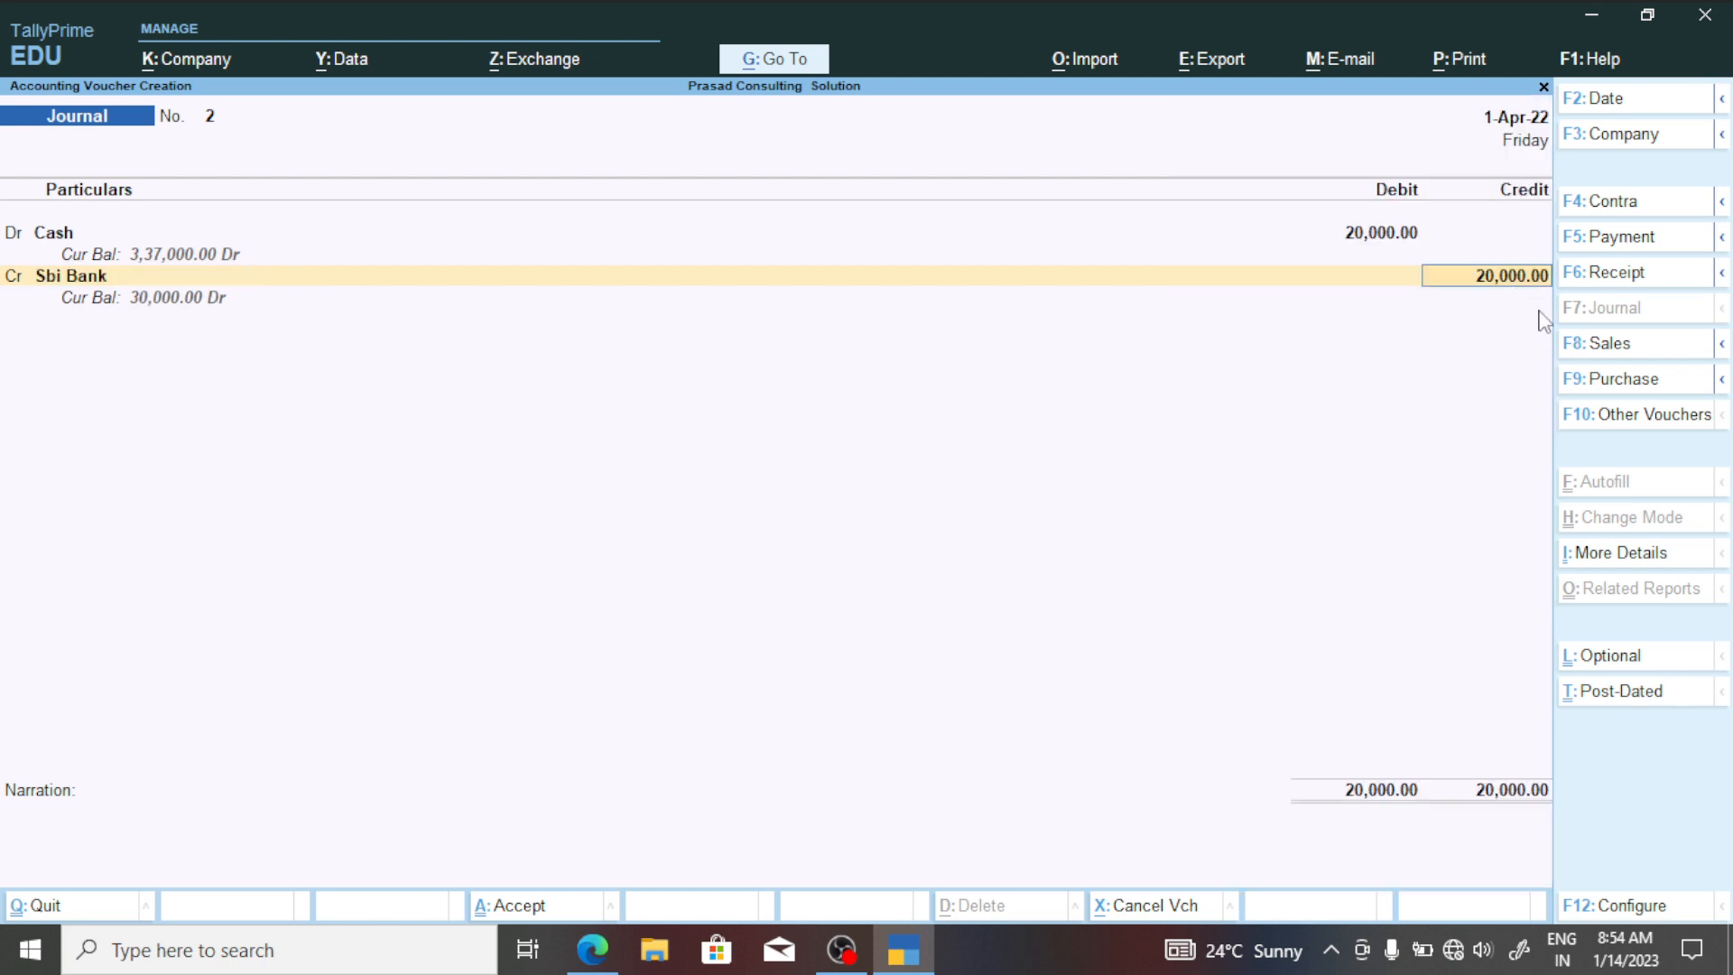
key(ctrl)
key(ctrl+a)
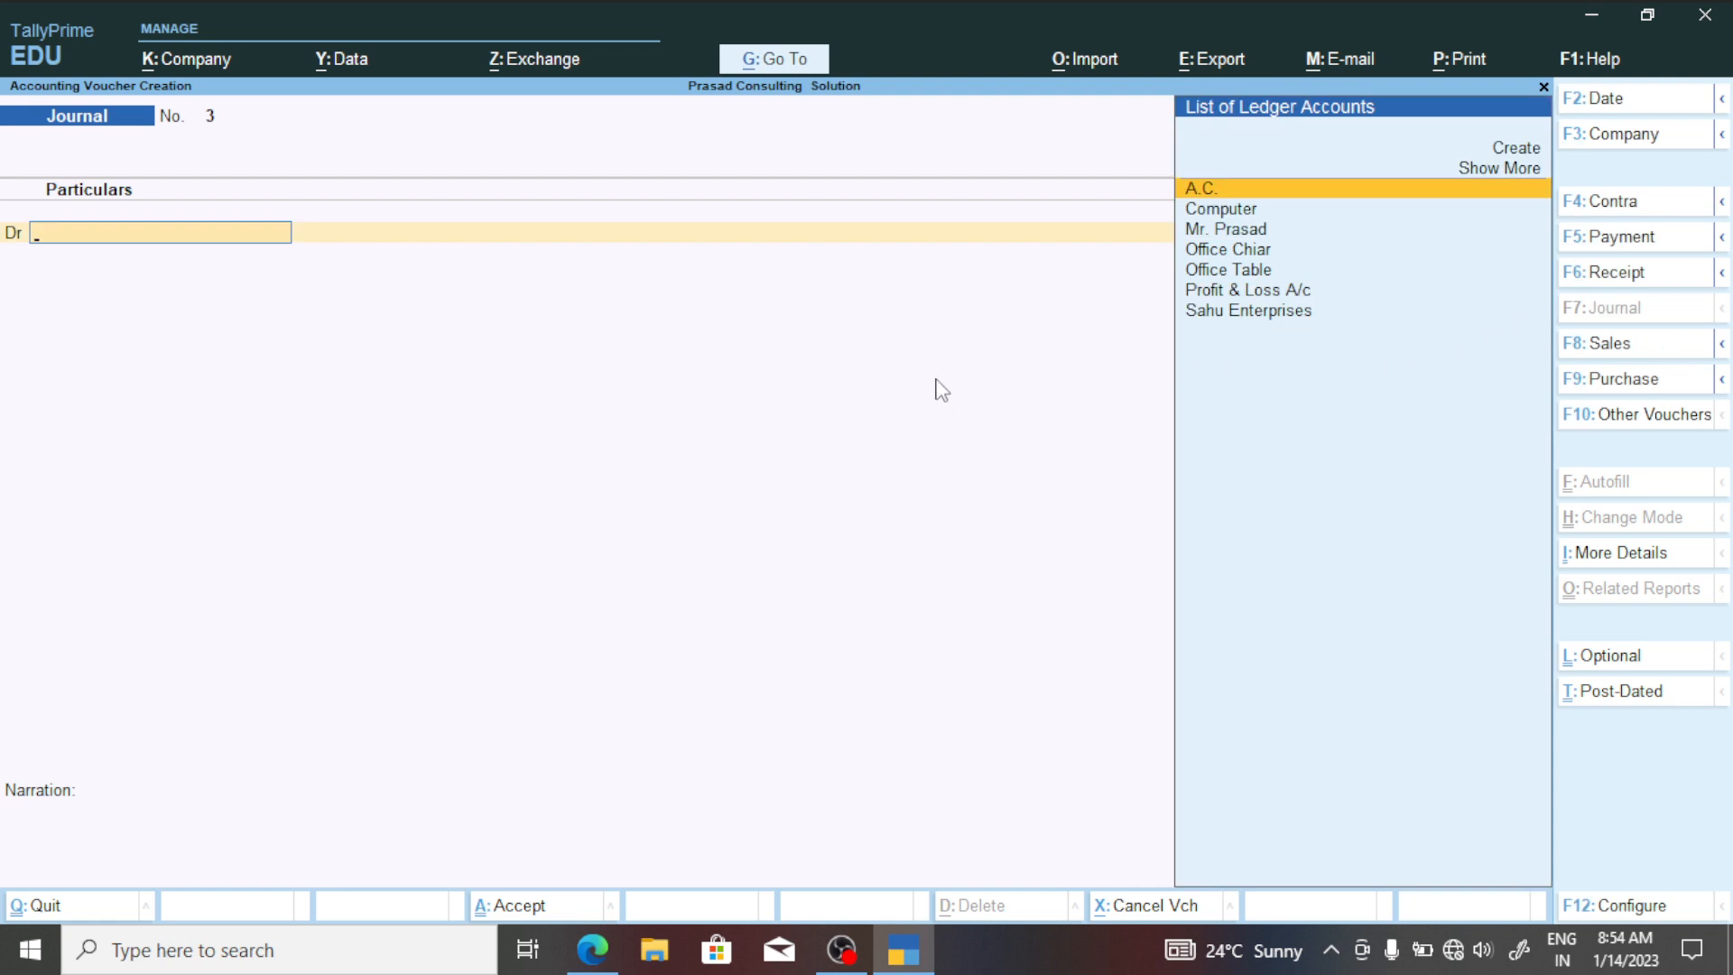
Check question 6's voucher type and read question 7's cash payment to Sahu Enterprises in the PDF notes in Edge.
key(alt+Tab)
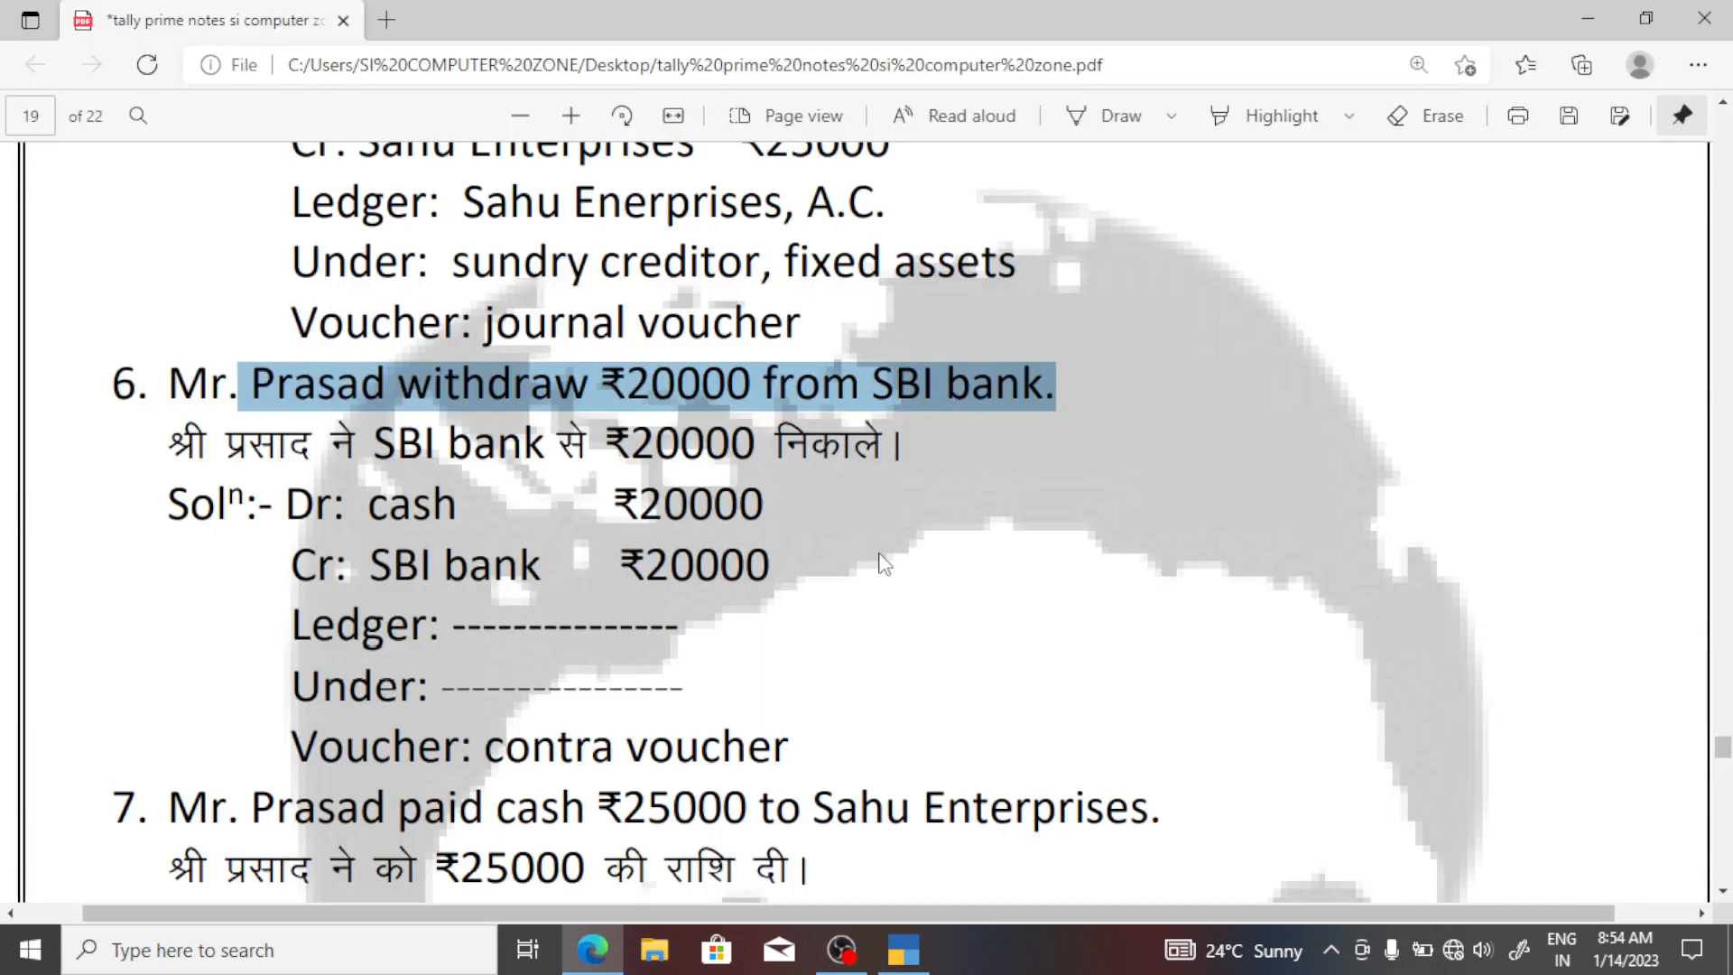
key(alt+Tab)
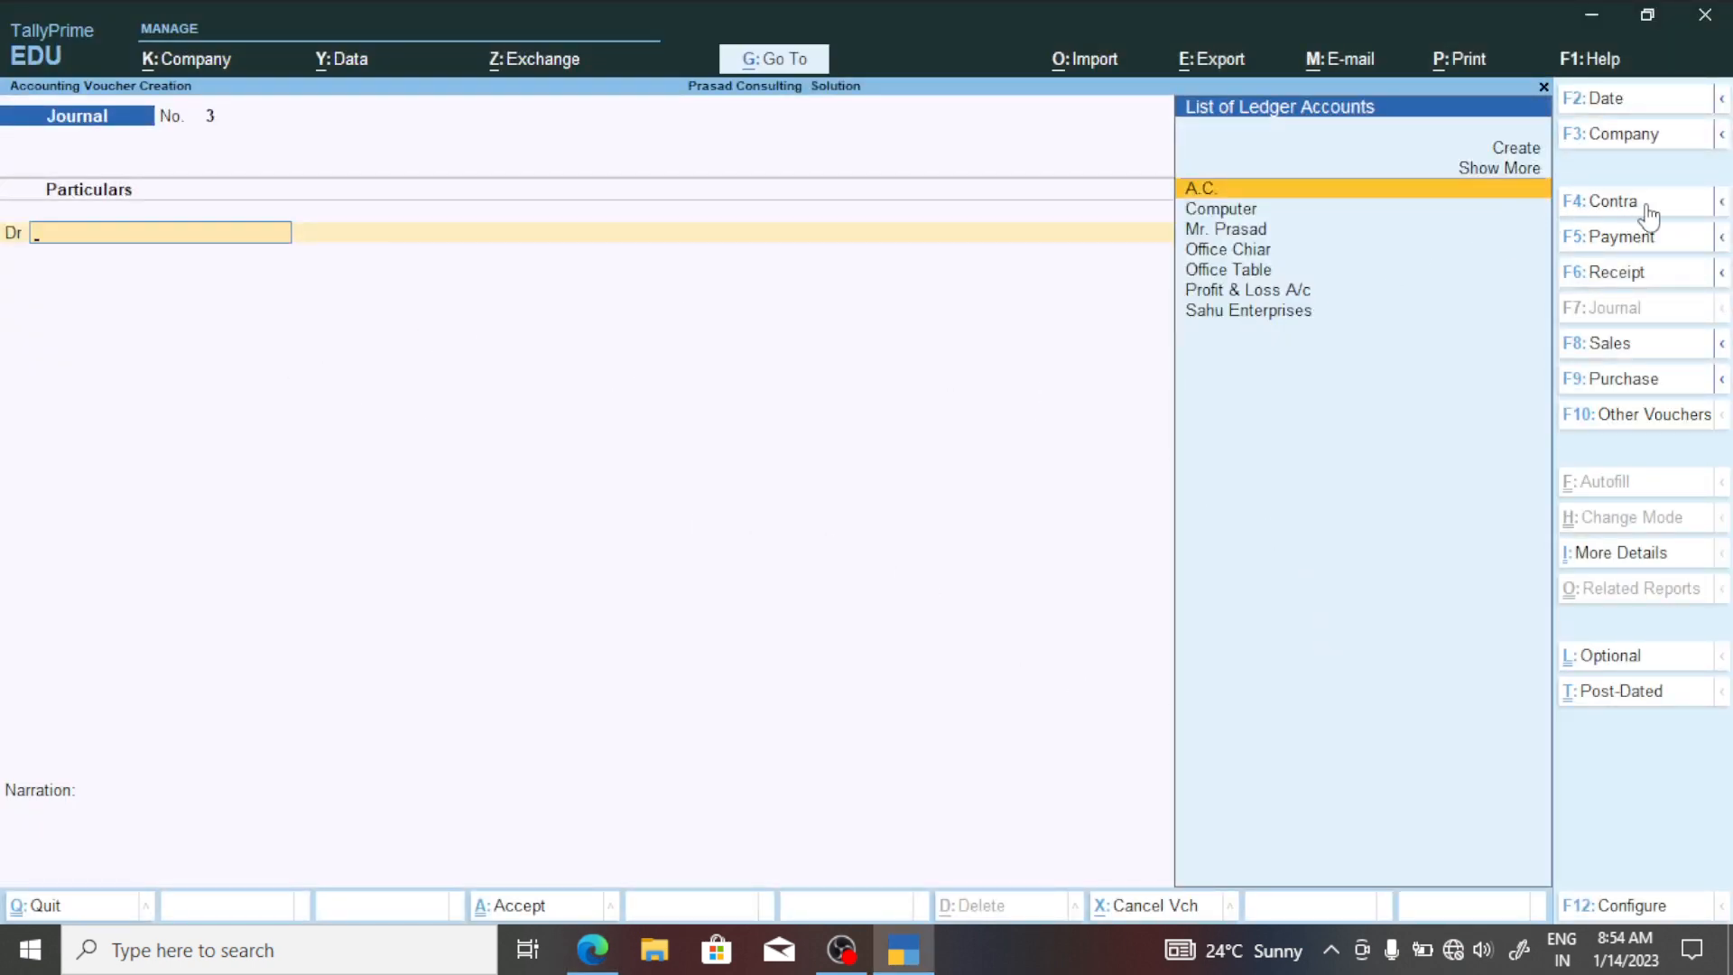
key(alt+Tab)
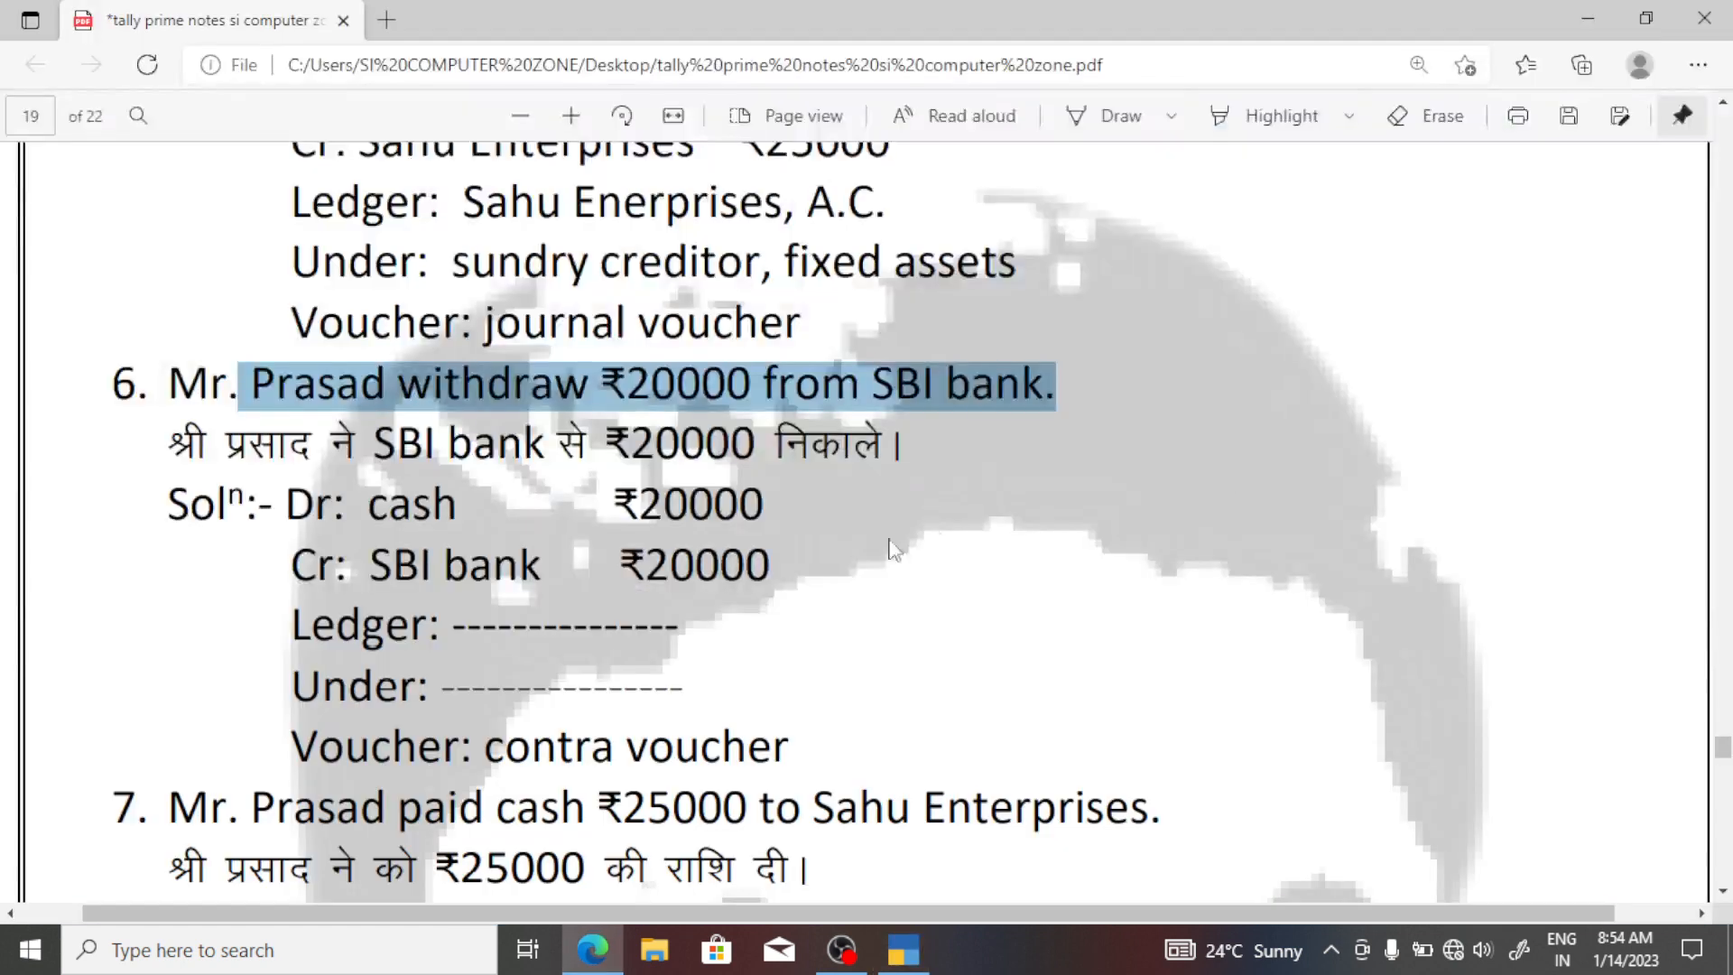
scroll(855, 560, down, 4)
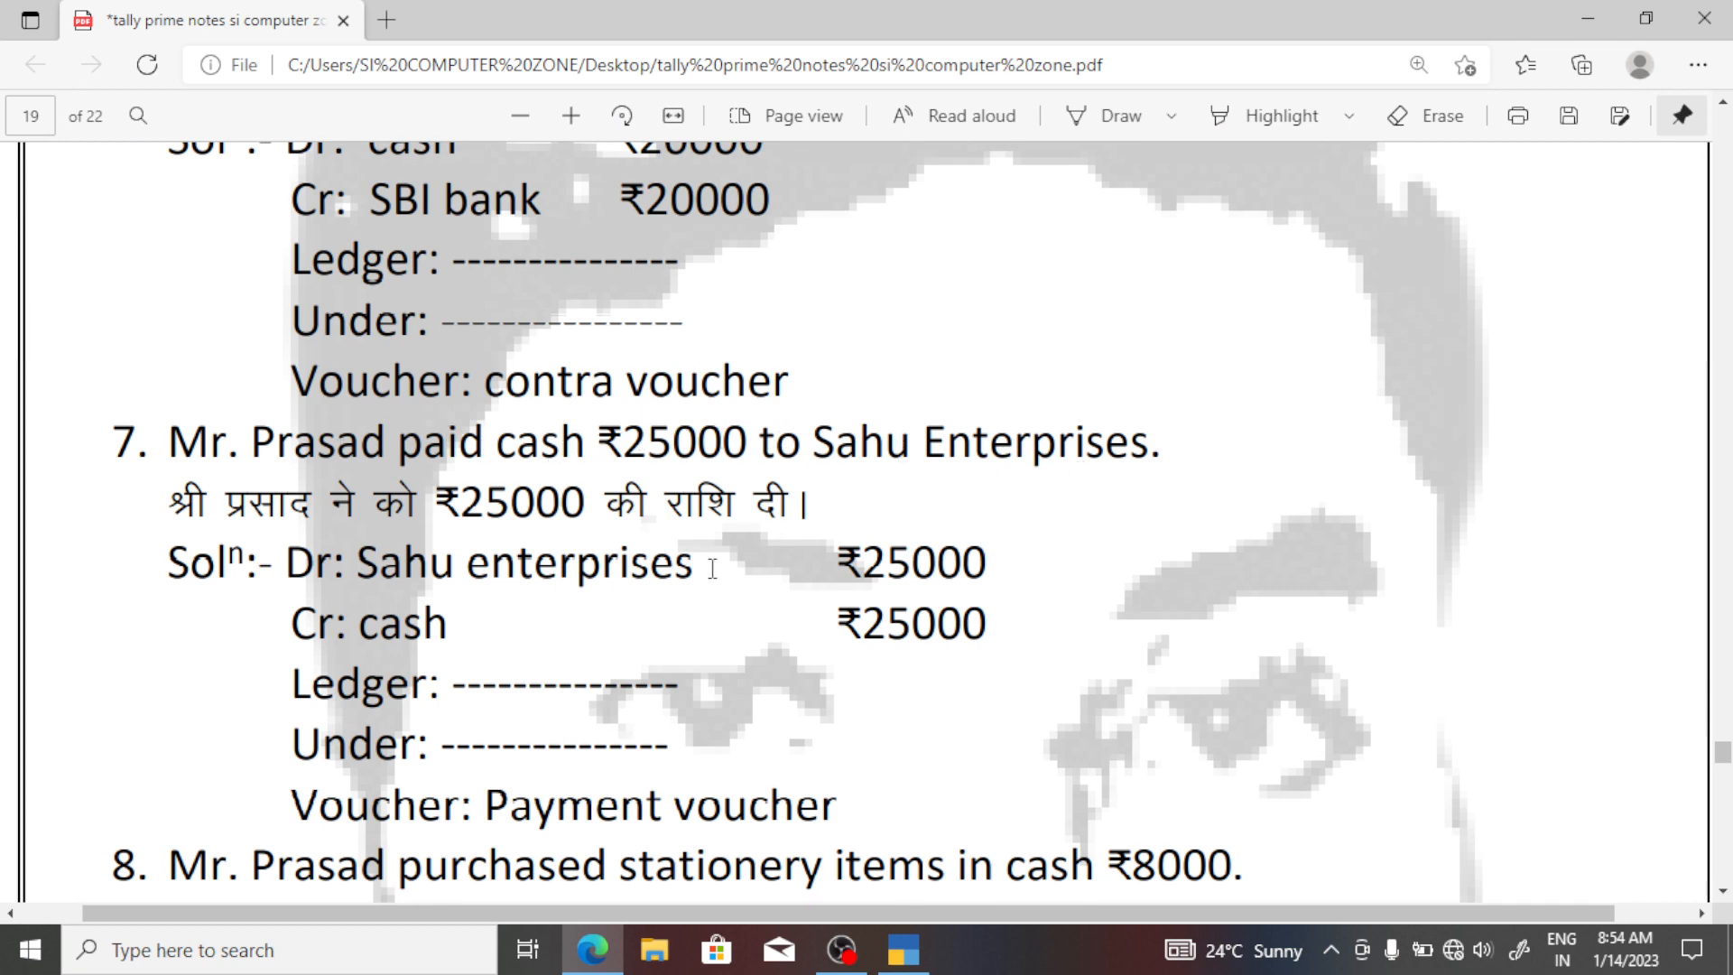
key(alt+Tab)
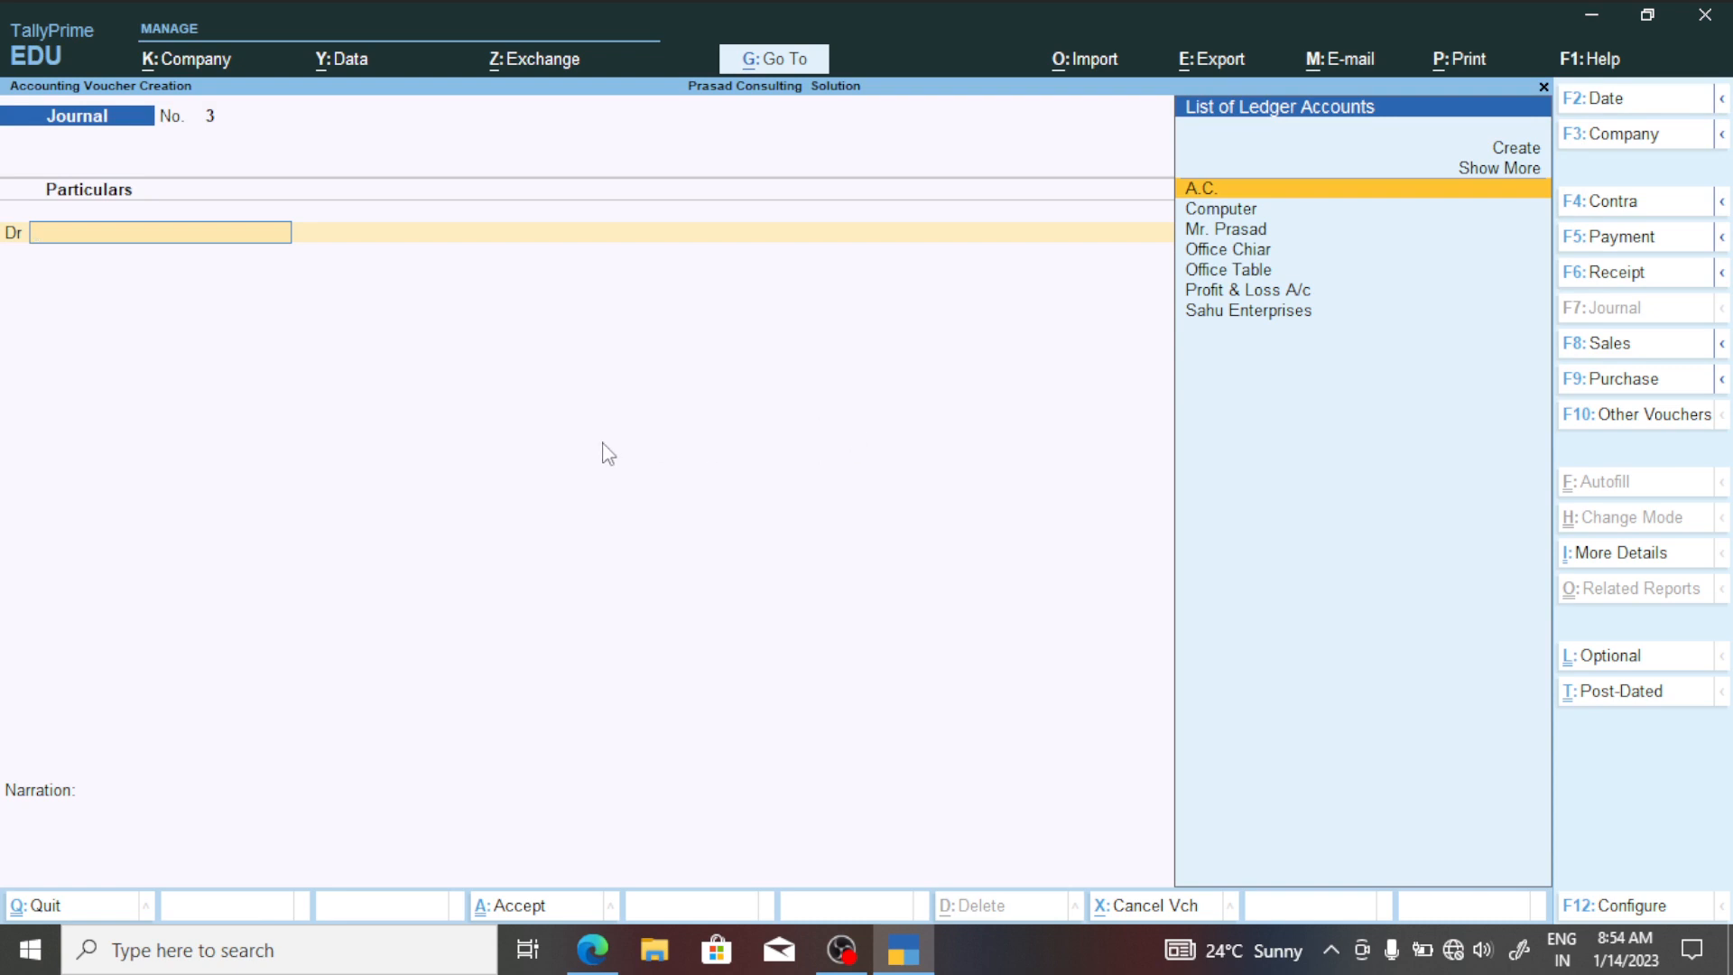
Compare question 7's Sahu Enterprises debit with its credit entry in question 5 in the PDF notes in Edge.
key(alt+Tab)
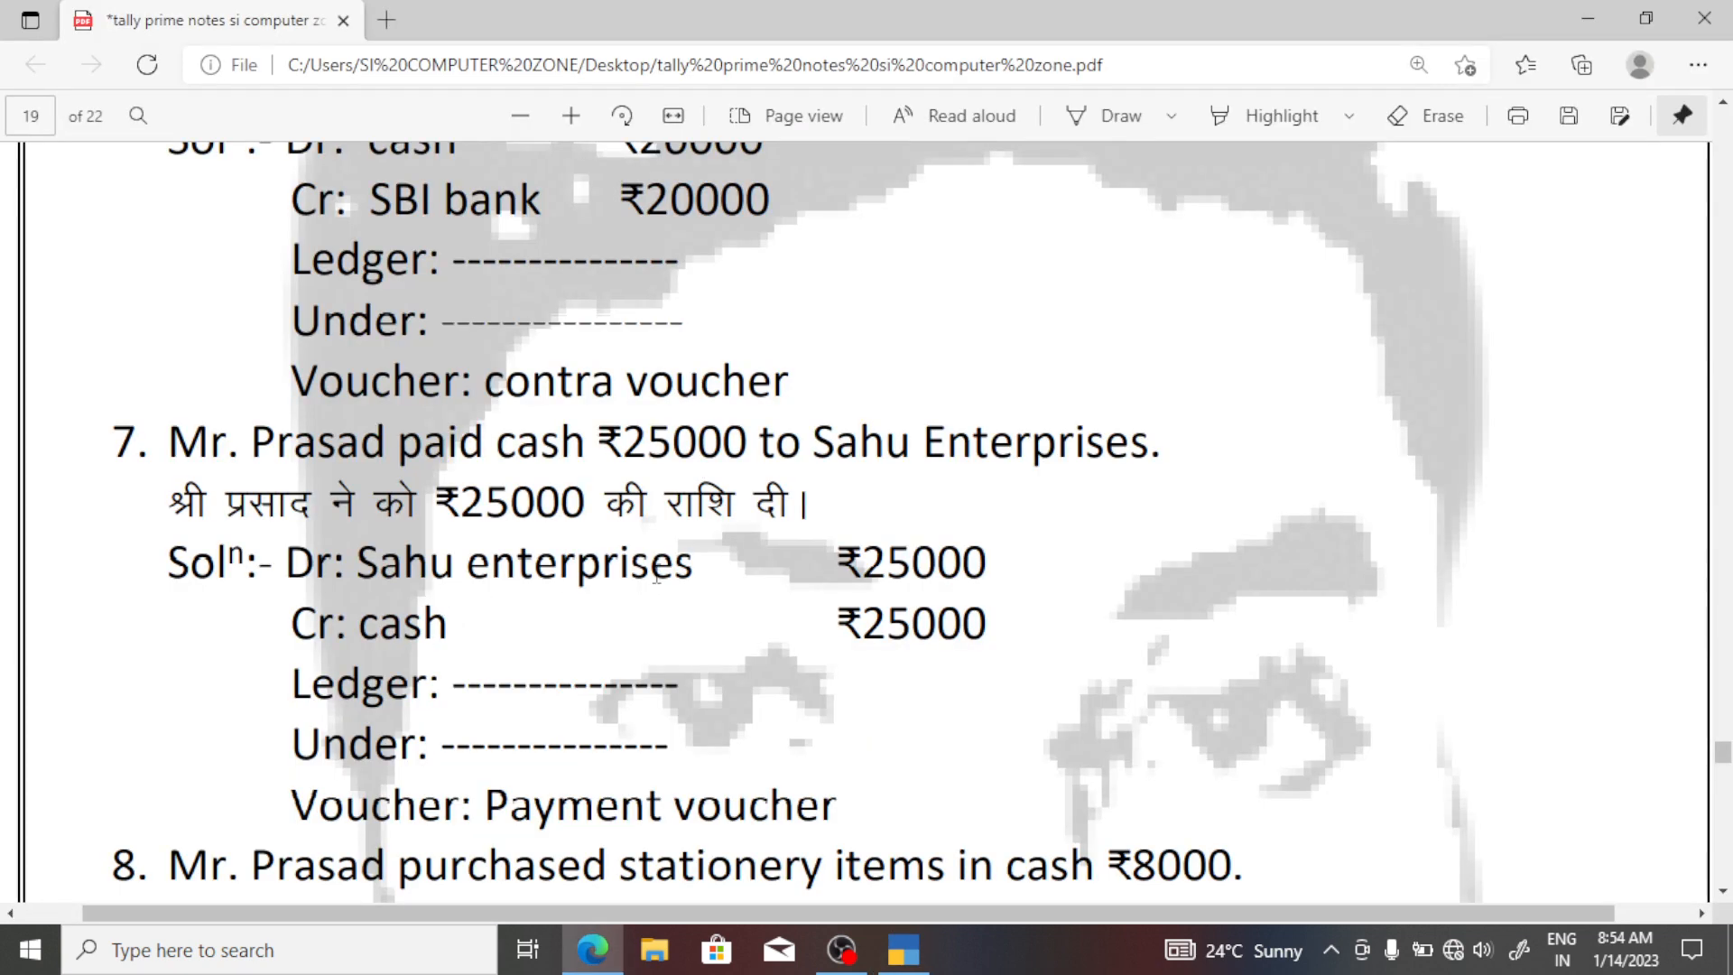
drag(695, 561, 379, 563)
click(444, 527)
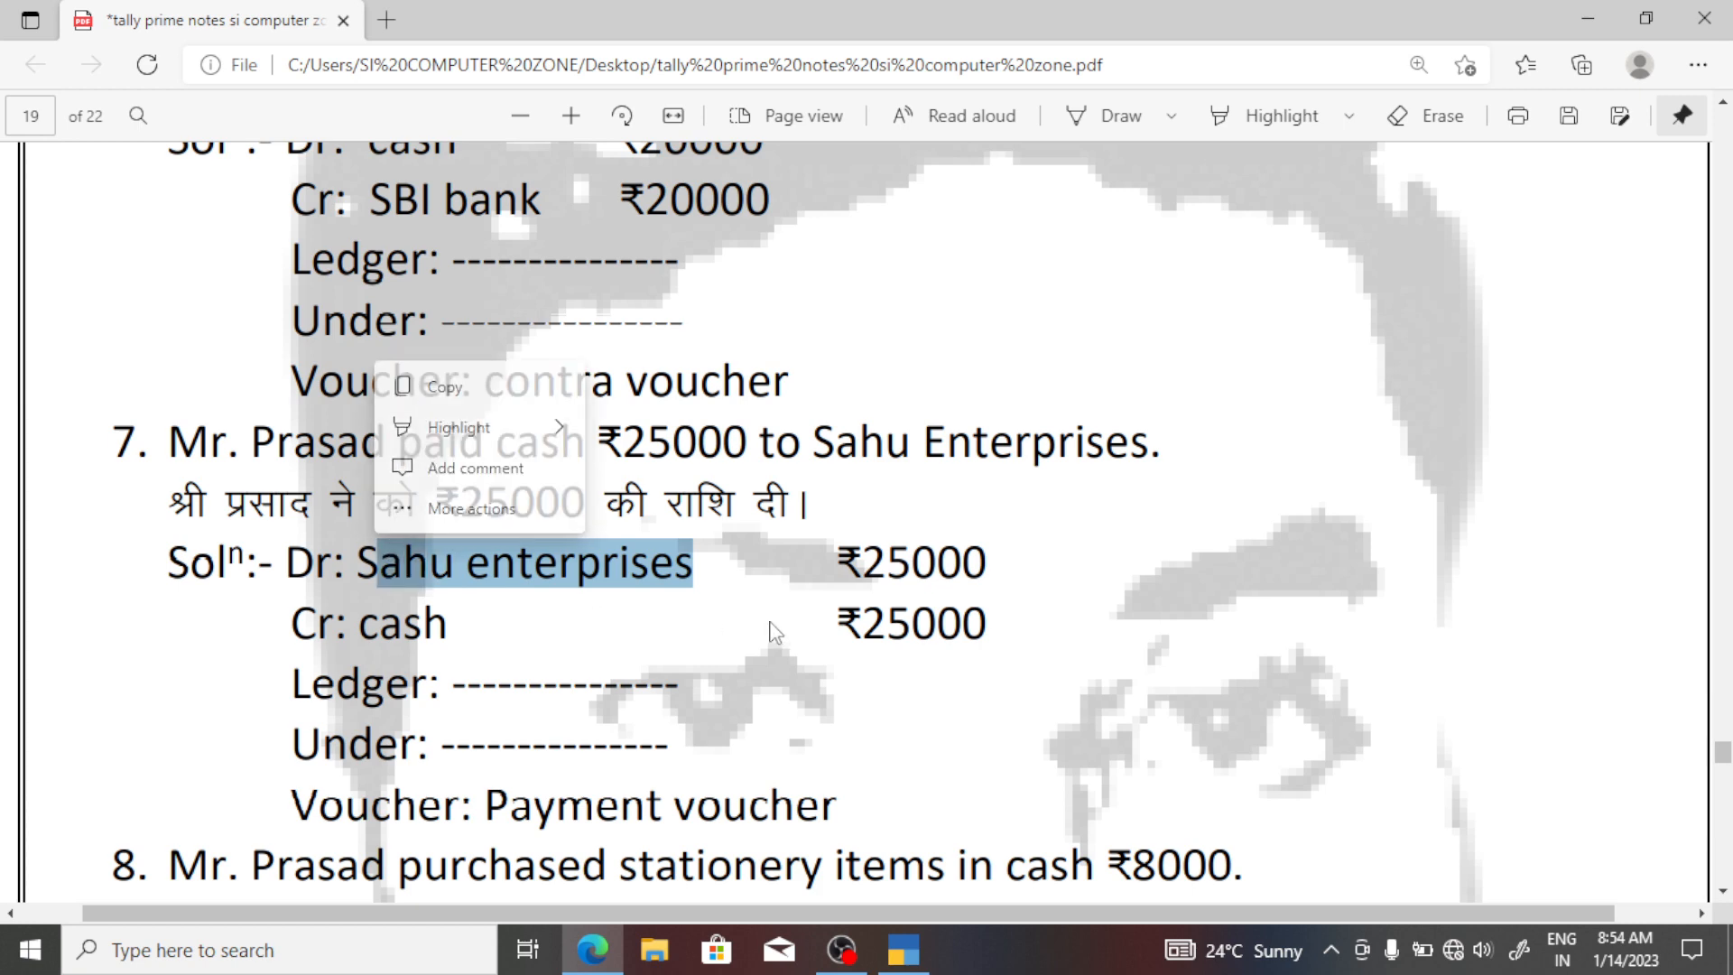
scroll(595, 542, up, 4)
scroll(742, 568, up, 2)
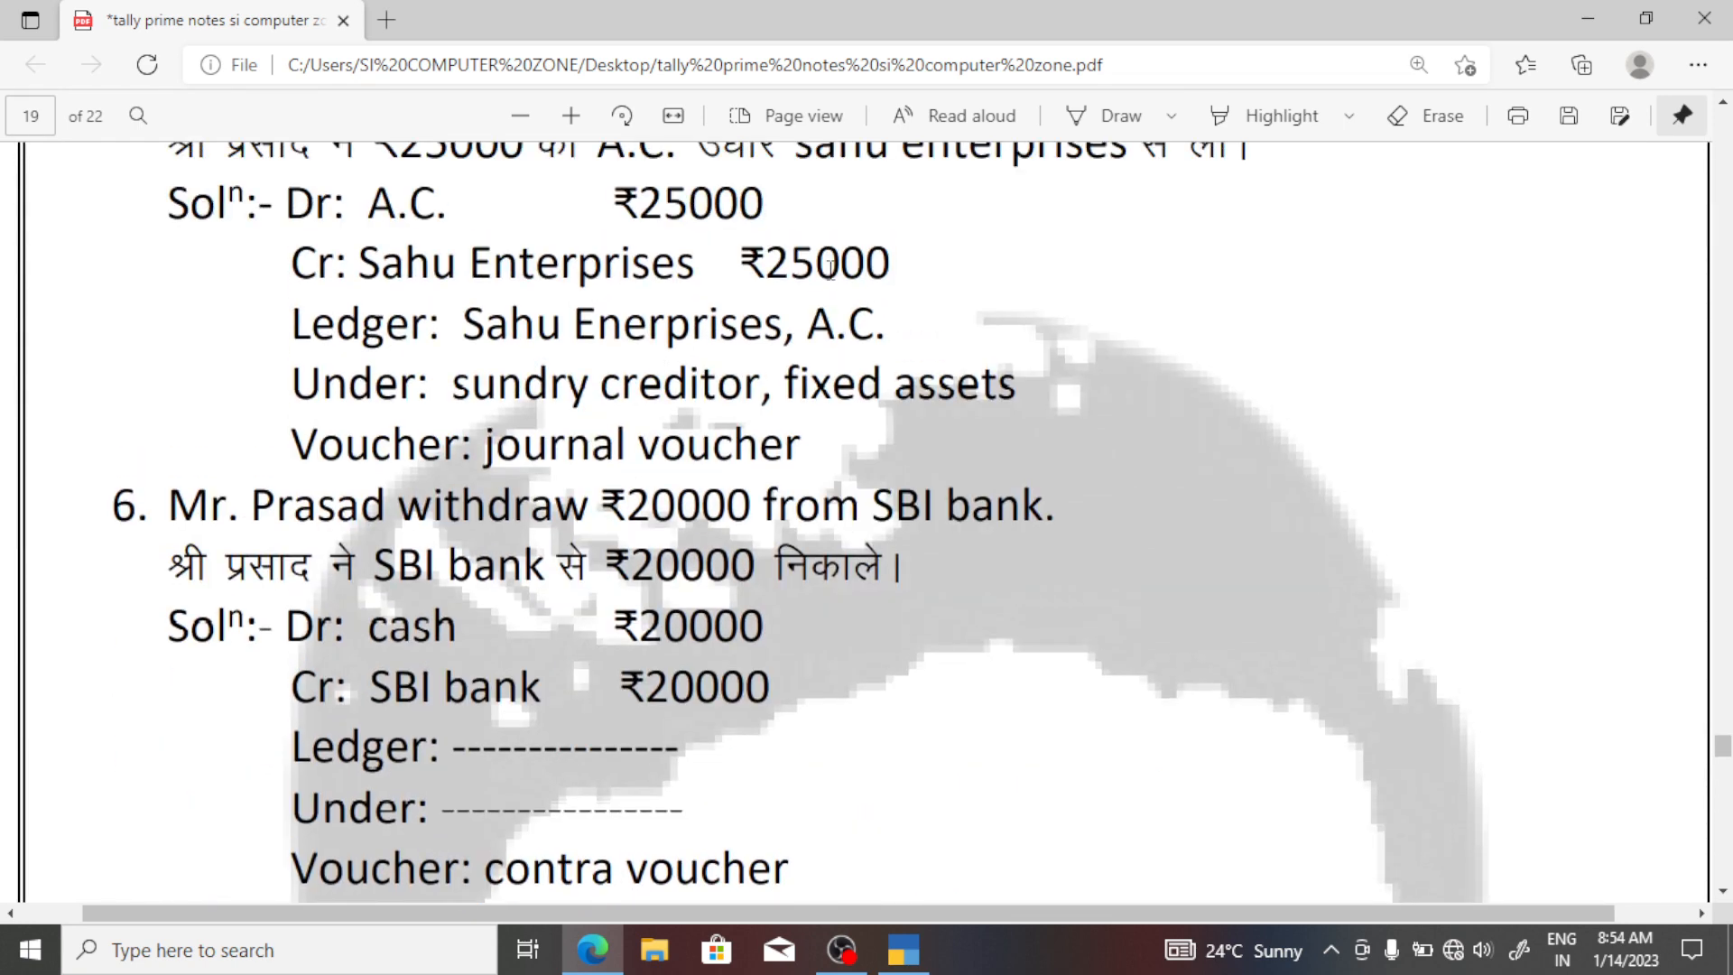
drag(862, 335, 726, 330)
scroll(656, 538, down, 9)
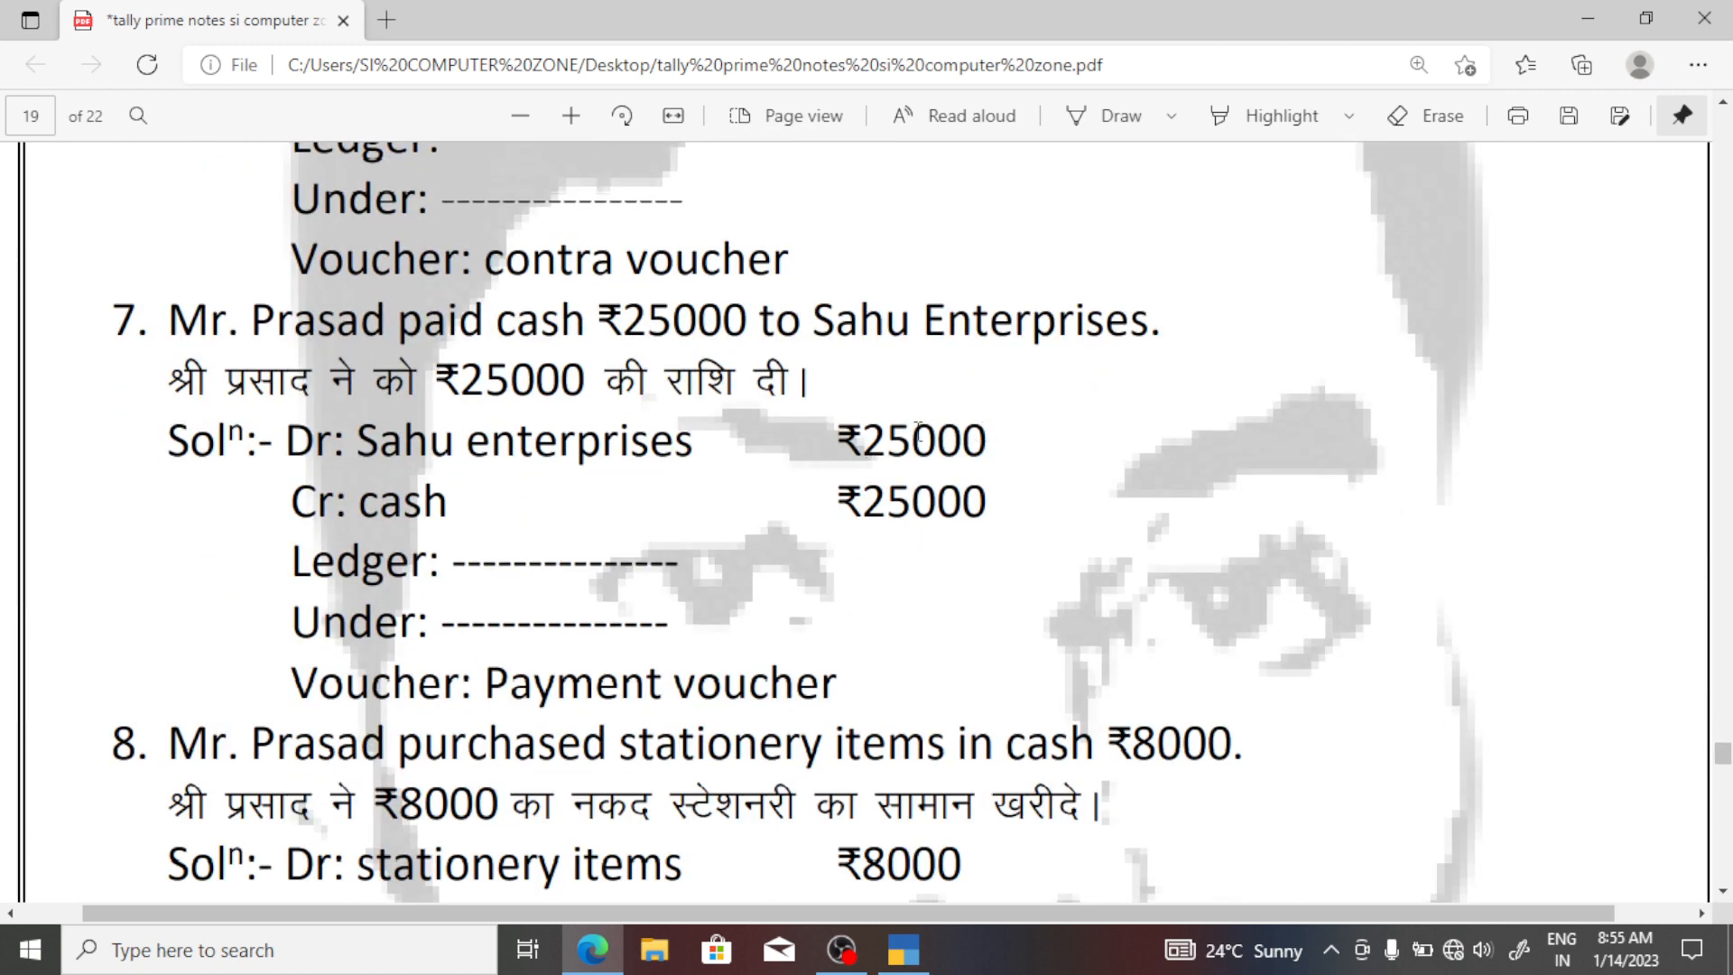
double_click(917, 433)
right_click(917, 437)
click(907, 277)
Change the TallyPrime voucher to a payment voucher and debit Sahu Enterprises with 250000, checking question 7's entries in the Edge notes.
key(alt+Tab)
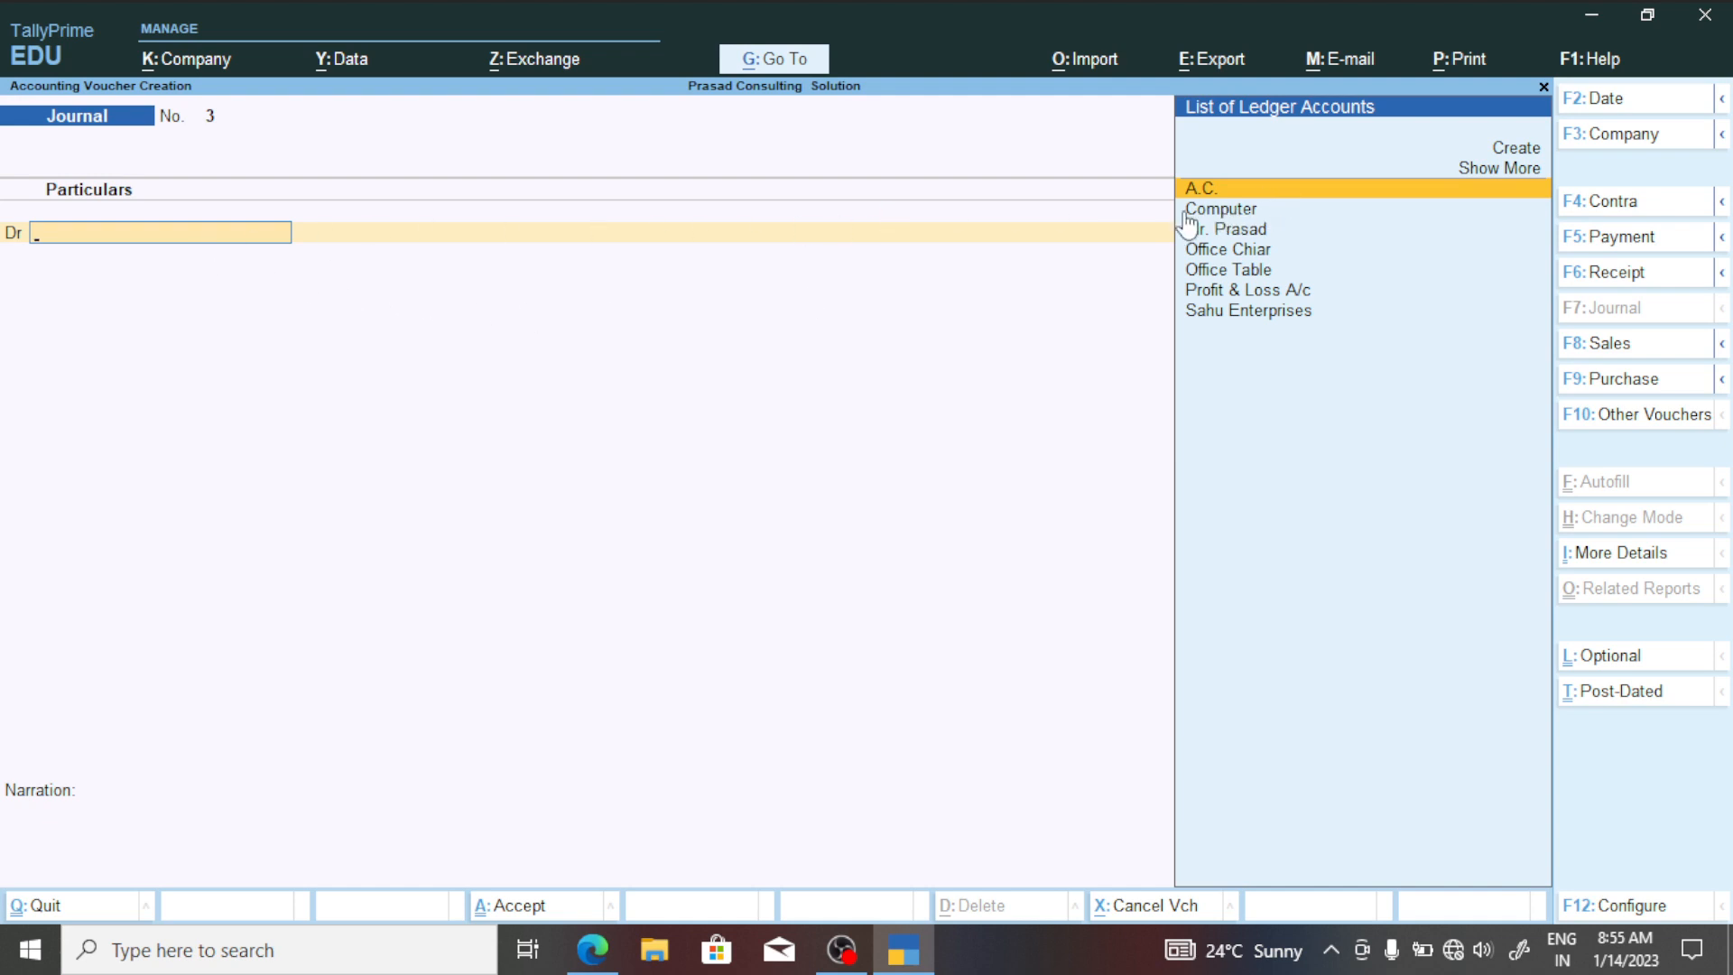
click(1633, 237)
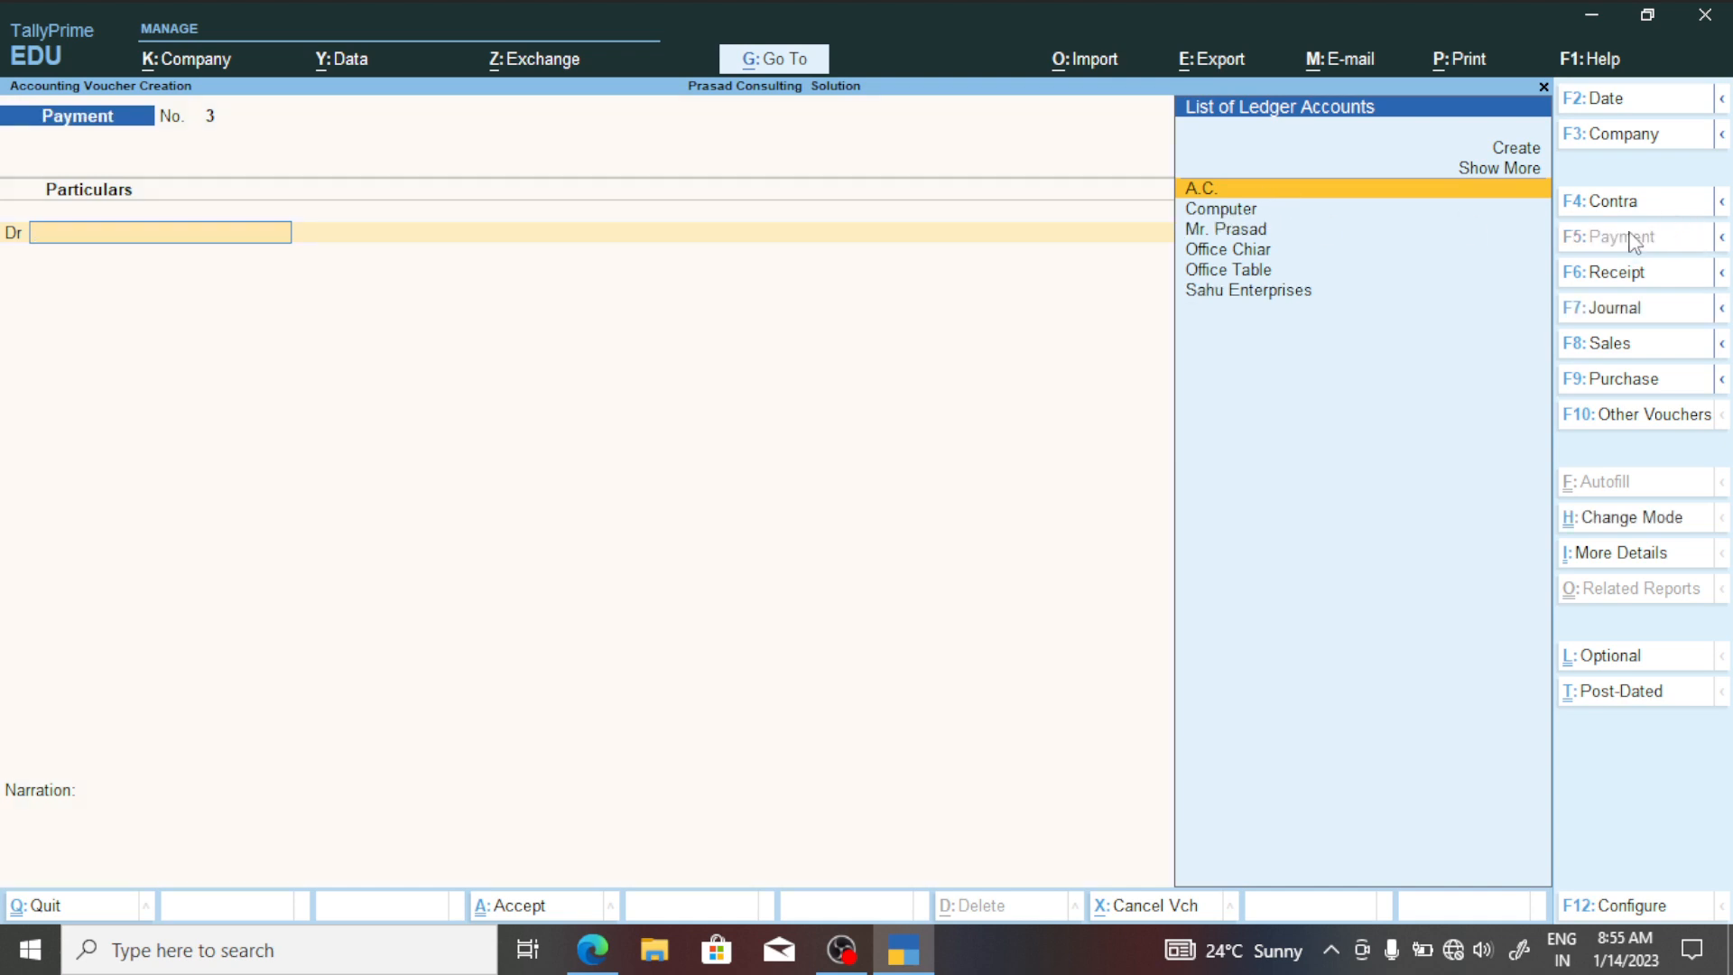
key(alt+Tab)
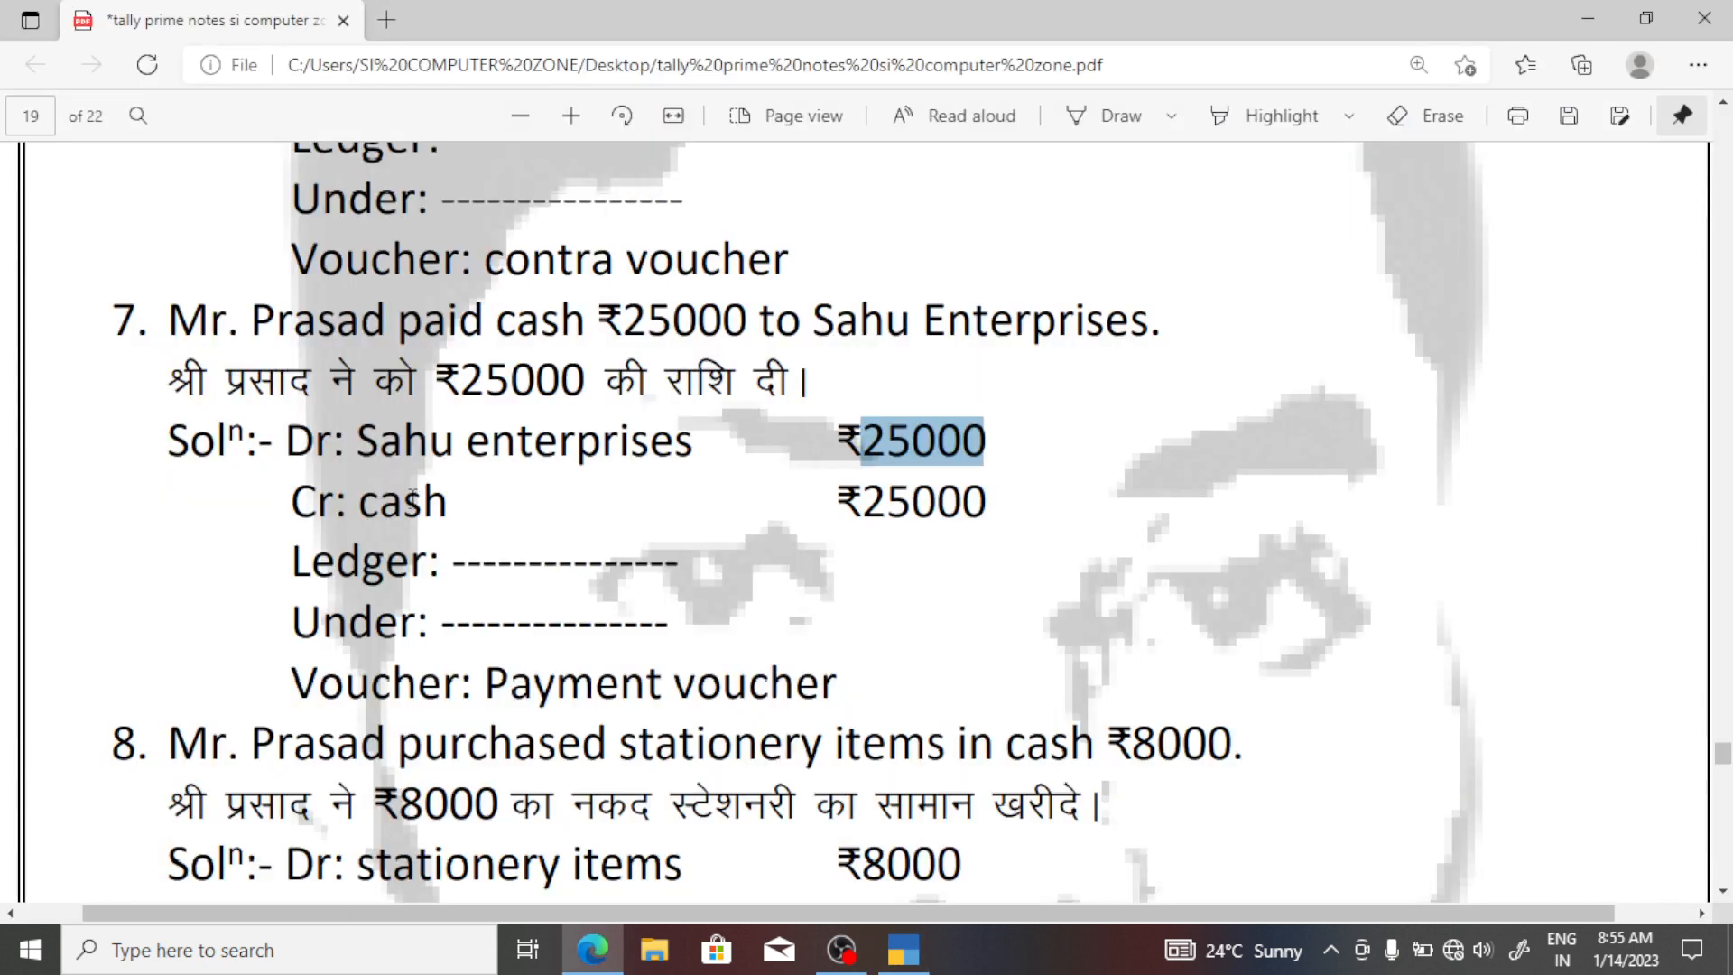
key(alt+Tab)
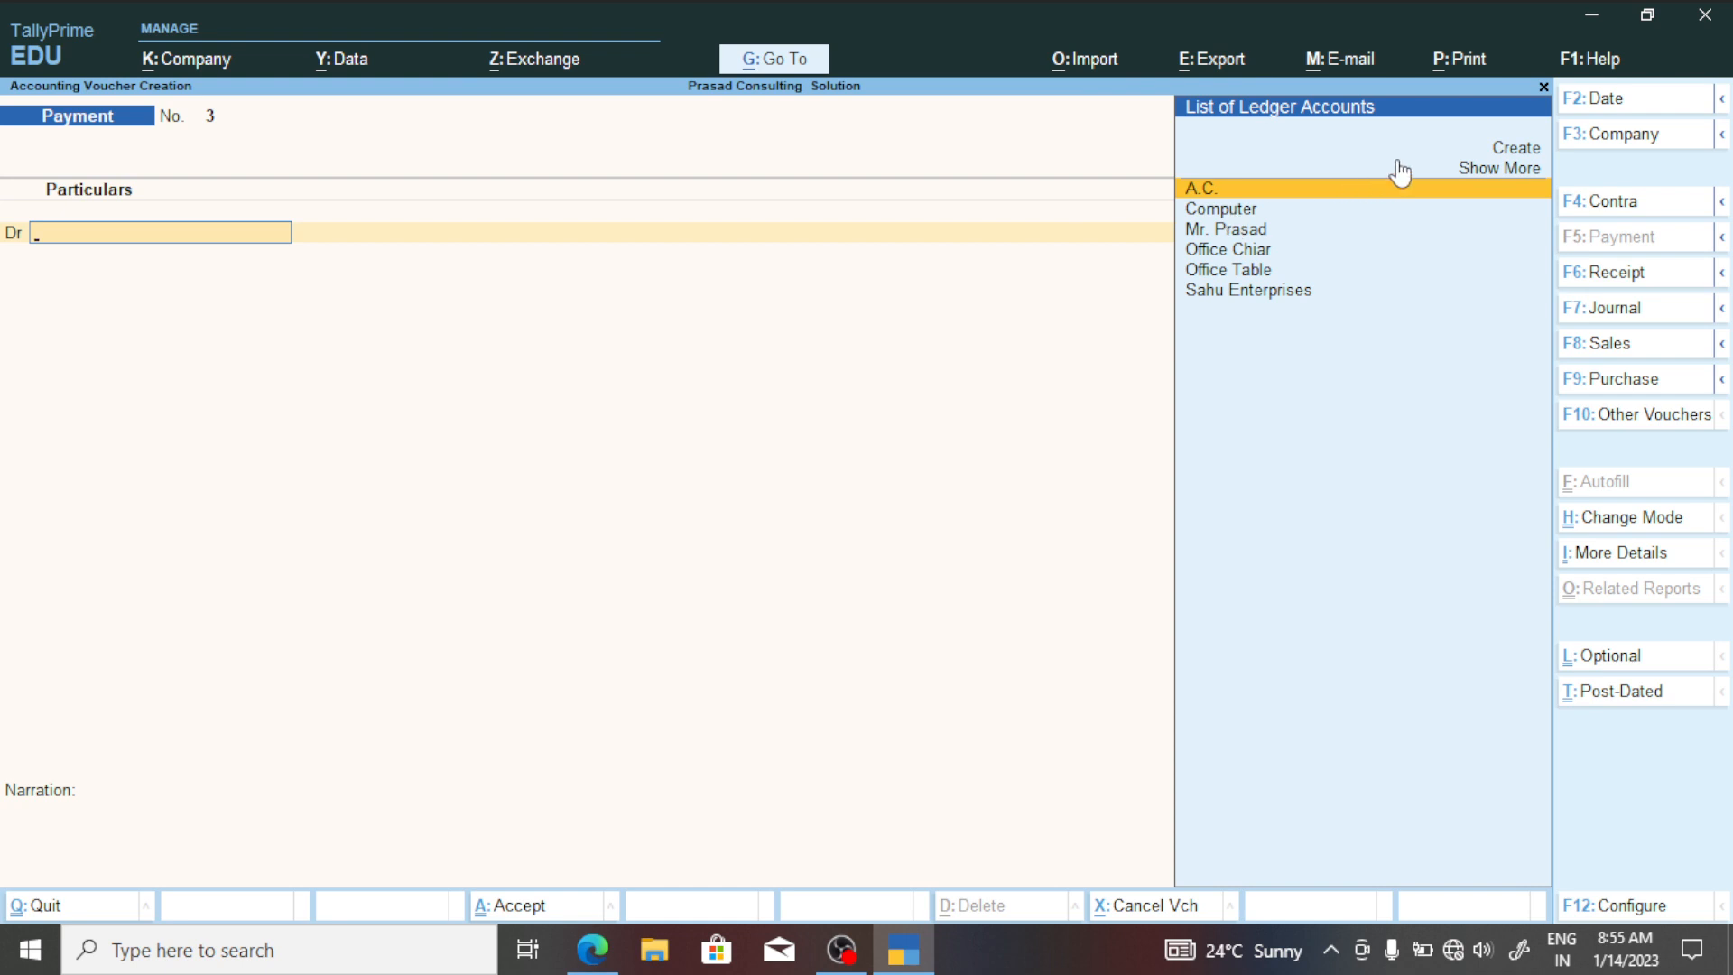
click(1318, 291)
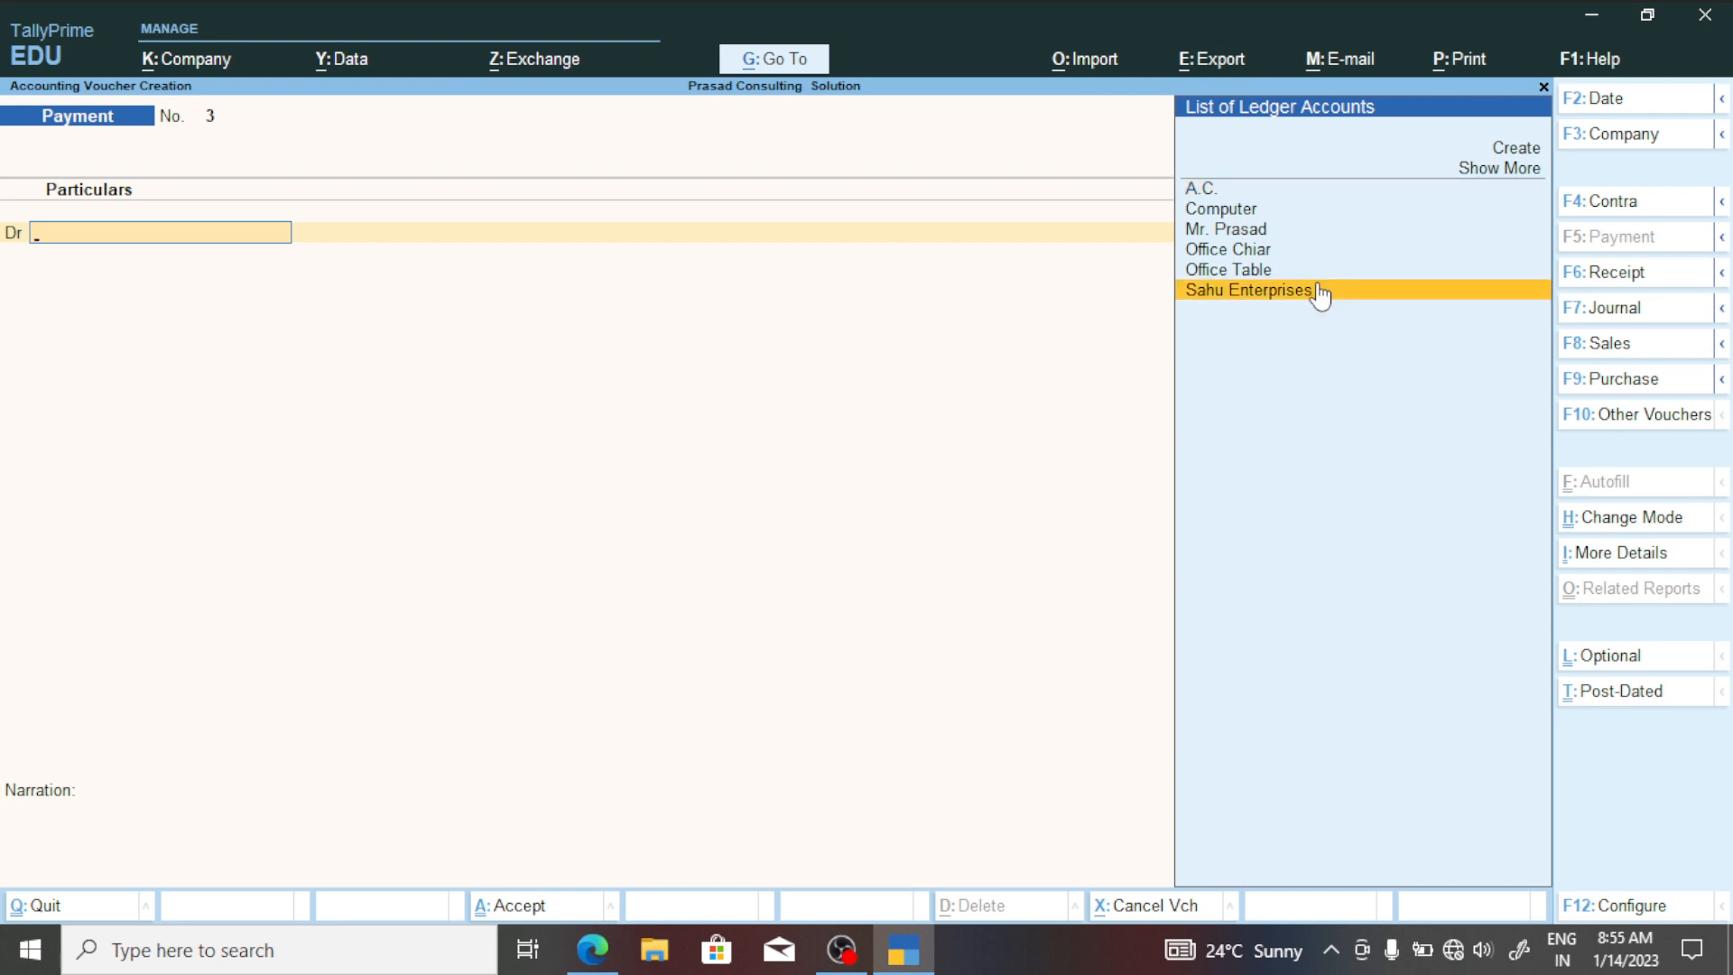
click(1320, 291)
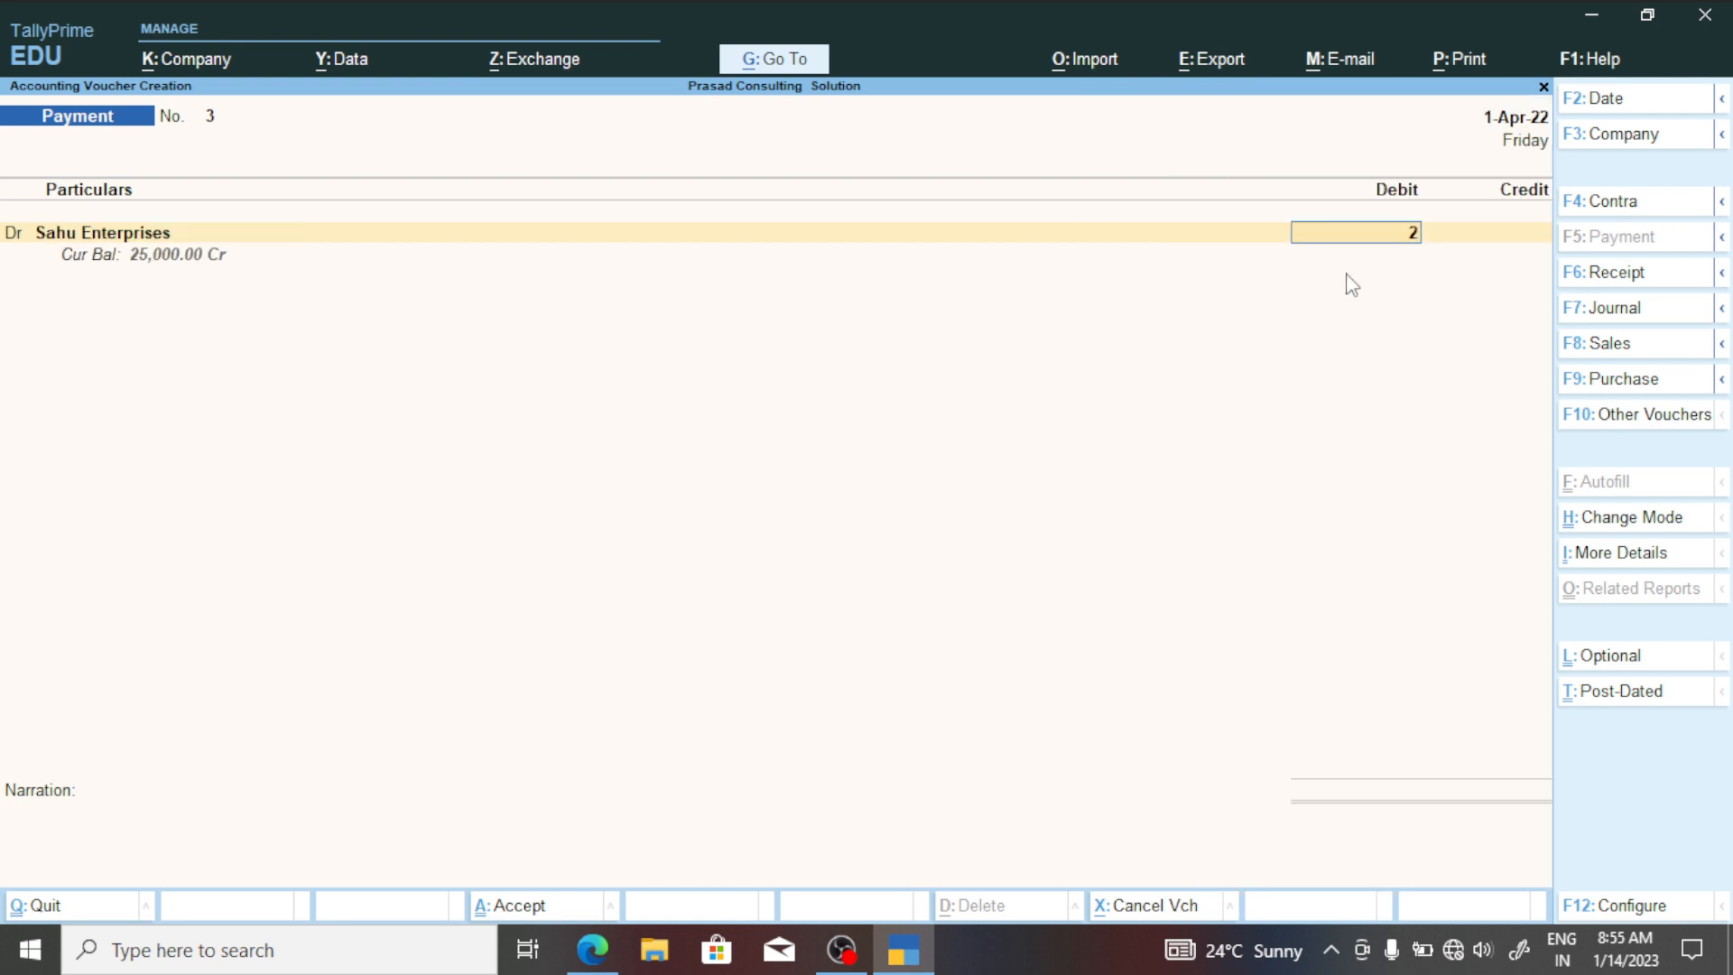
text(250000)
key(ctrl)
key(Return)
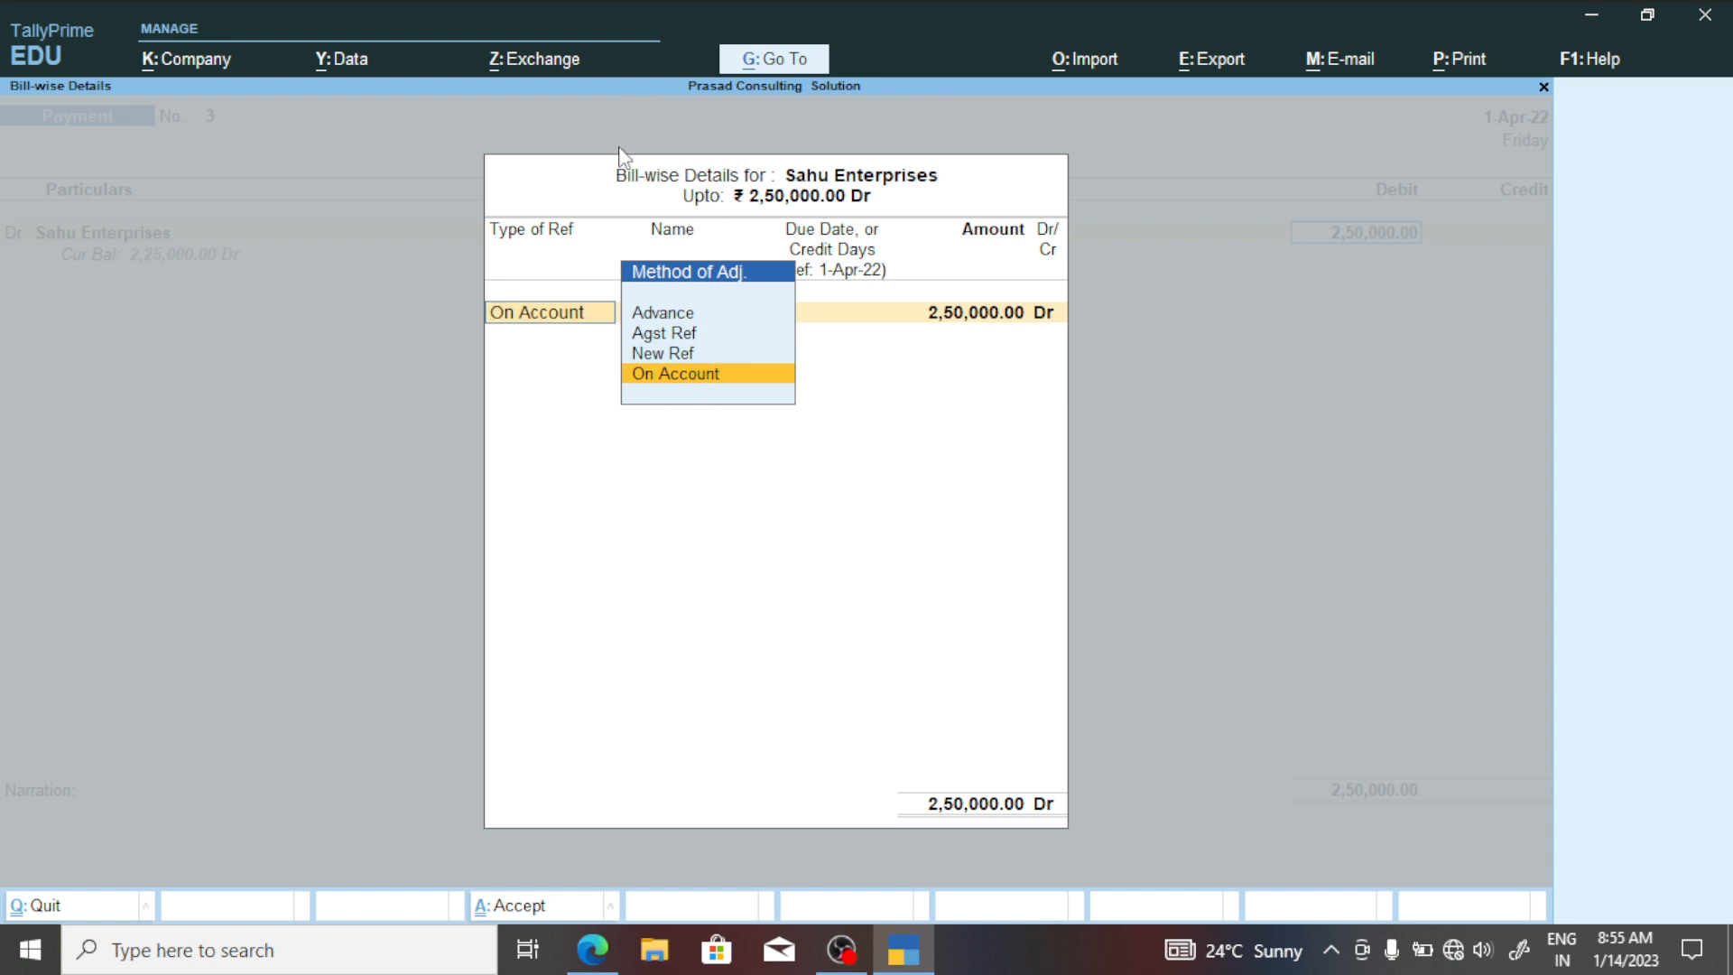
Set the bill-wise reference for Sahu Enterprises to On Account for the full 250000 and accept the bill-wise details.
click(713, 374)
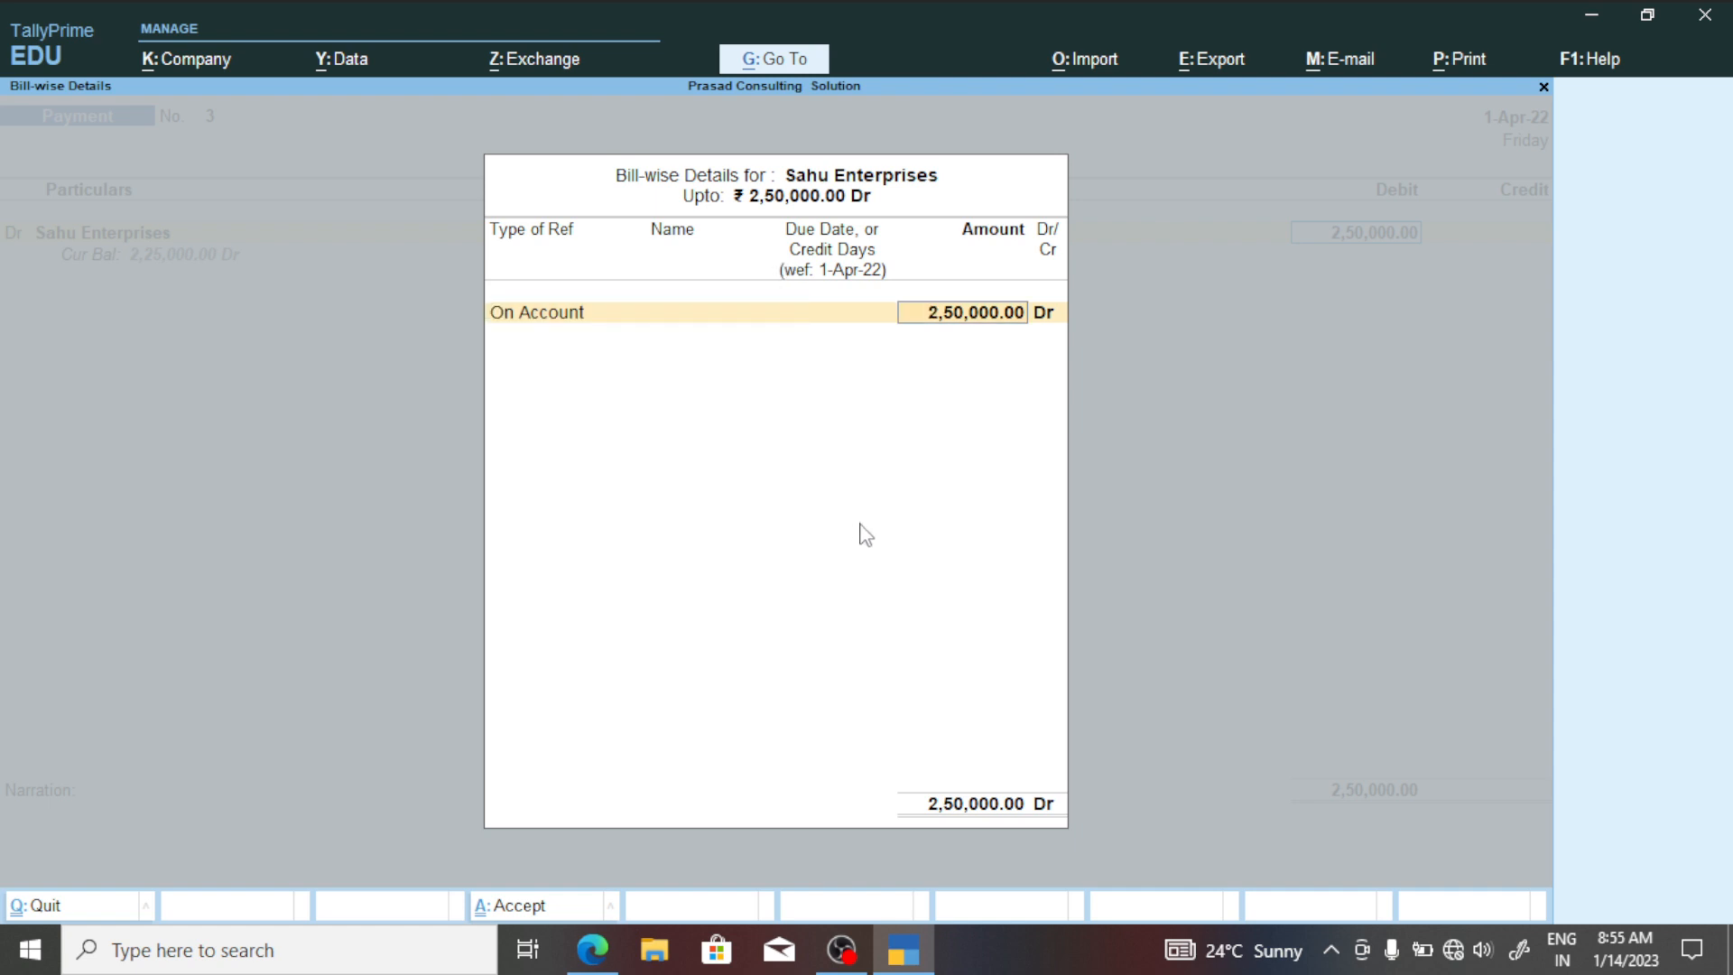
key(Return)
key(Return)
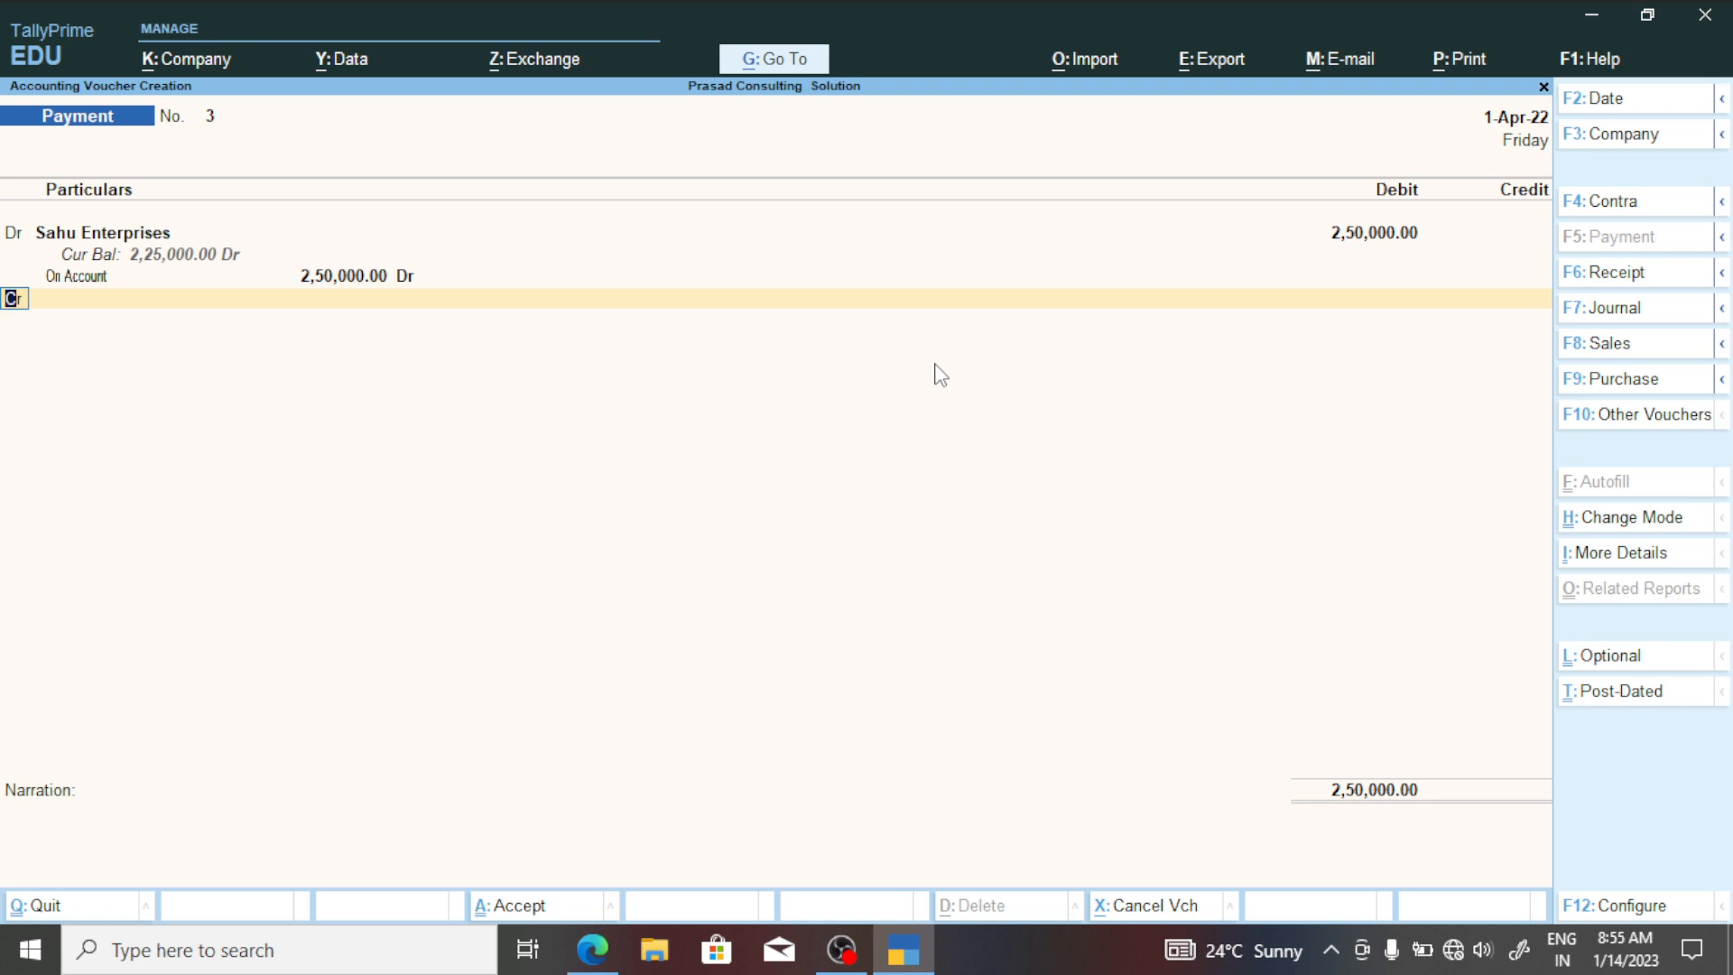
Credit Cash with 250000 against the Sahu Enterprises debit in the payment voucher.
key(Return)
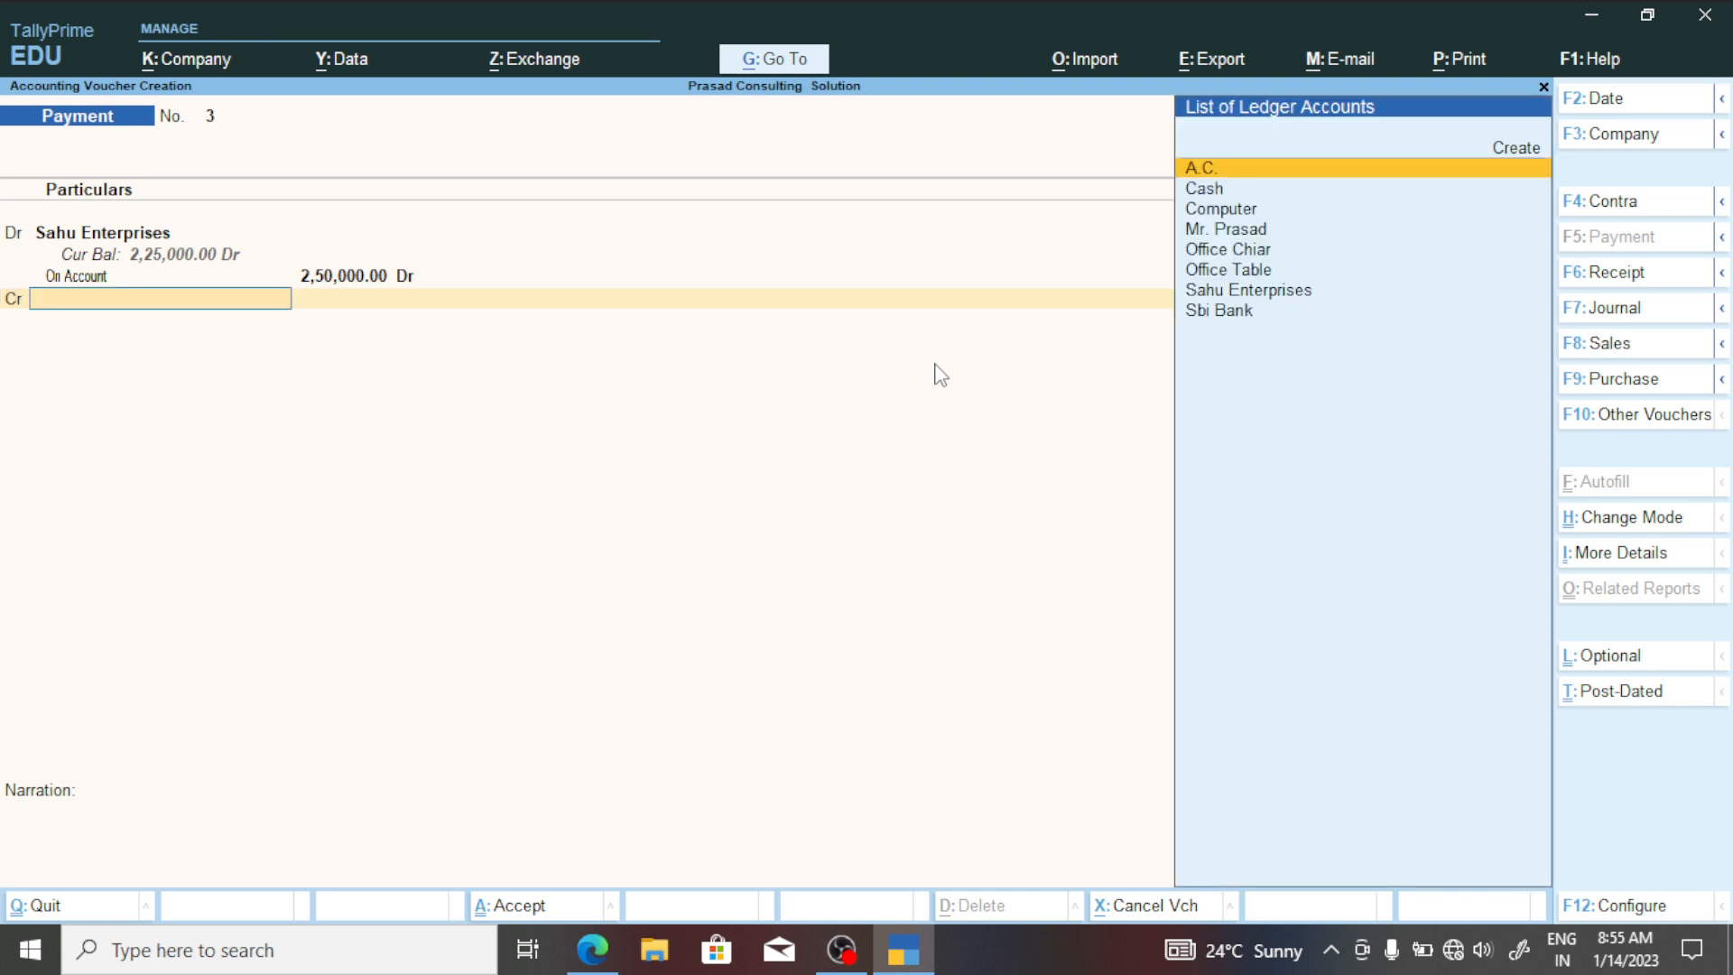
key(Down)
key(Return)
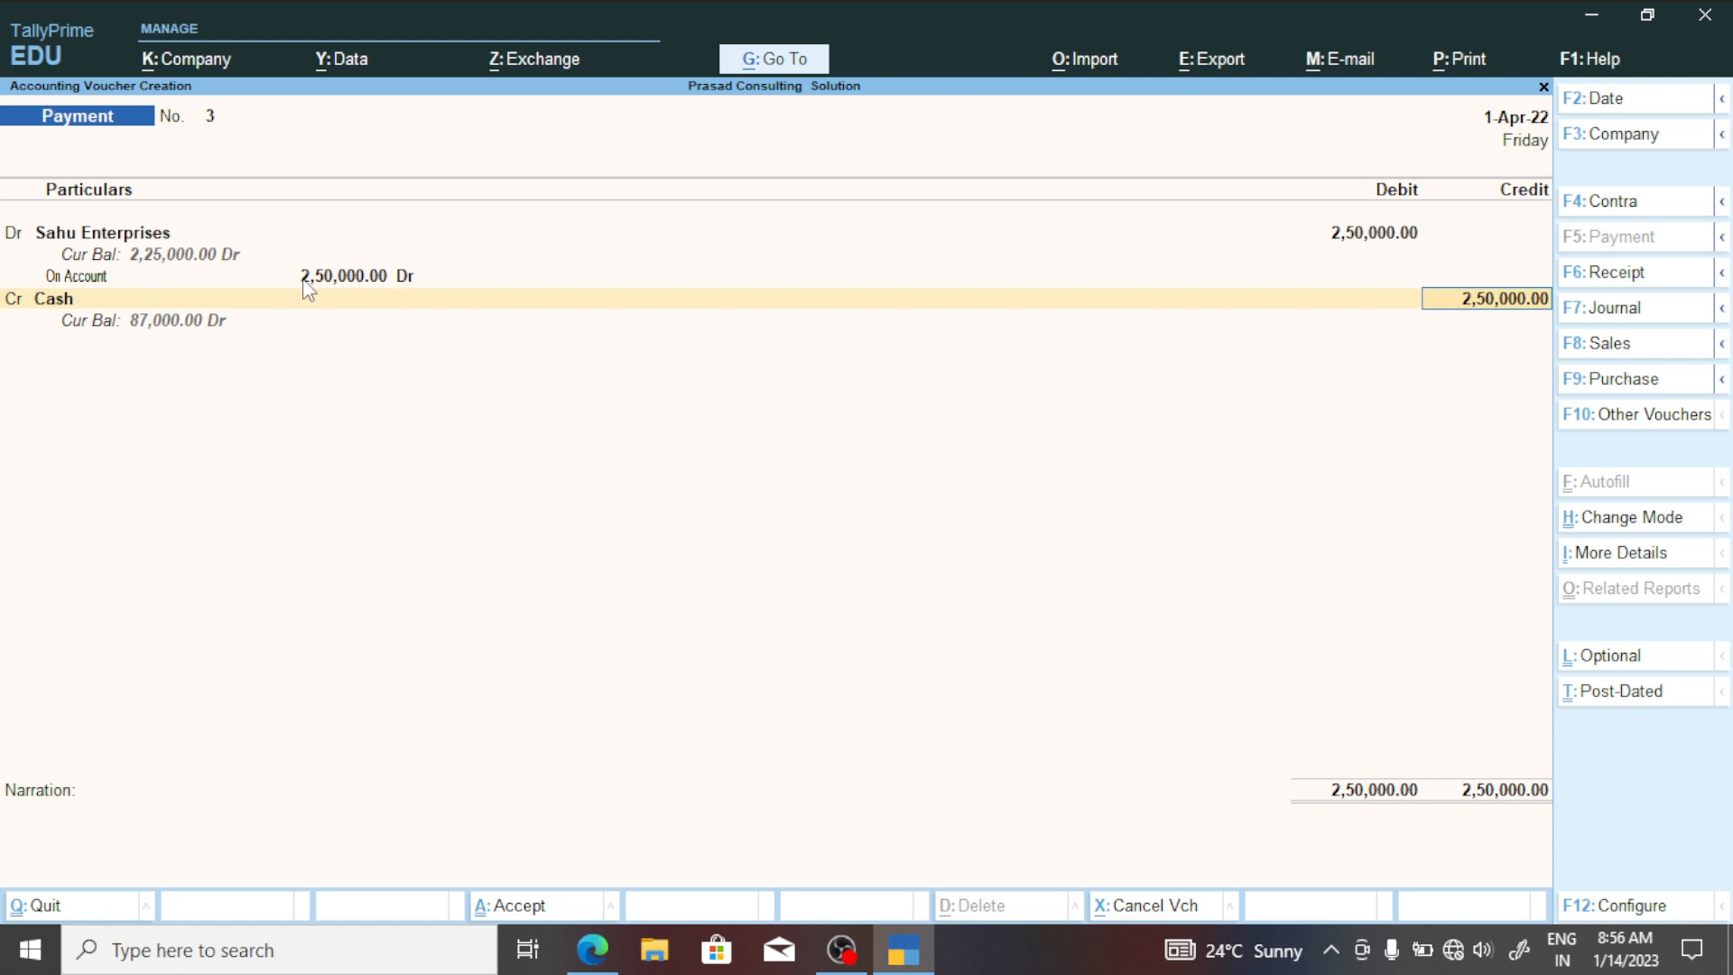
Correct the Sahu Enterprises debit to 25000 with bill reference Advance 3, and bring the Cash credit to 25000.
click(338, 277)
key(BackSpace)
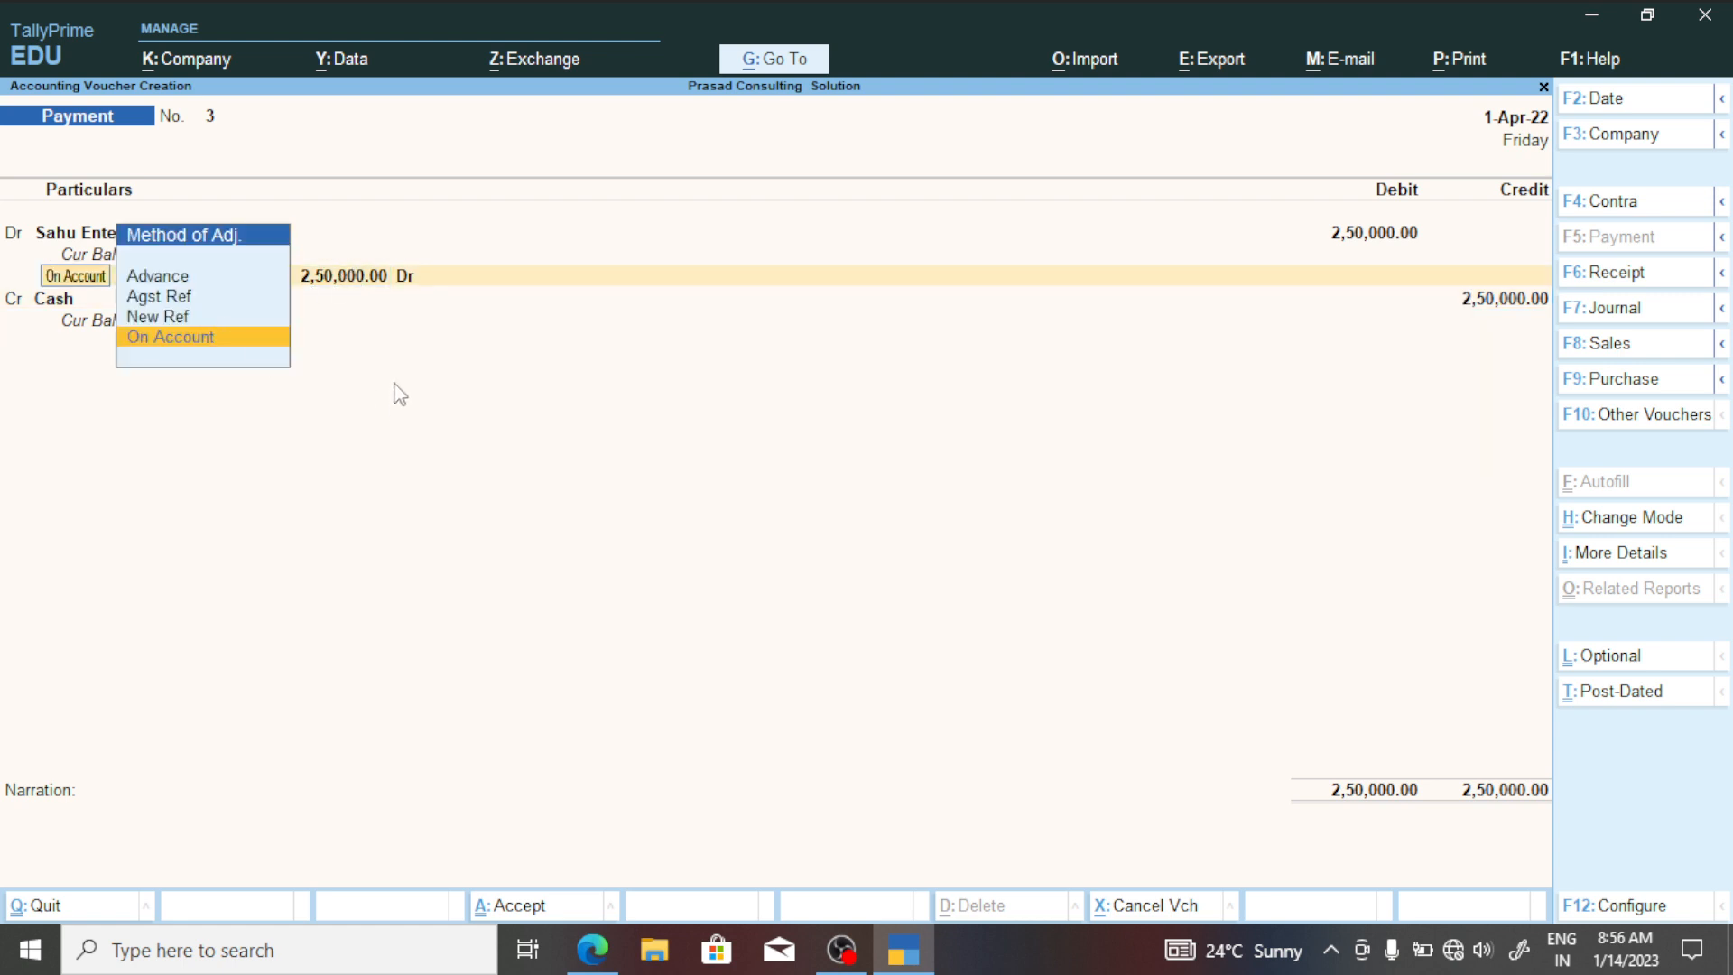
key(BackSpace)
key(Escape)
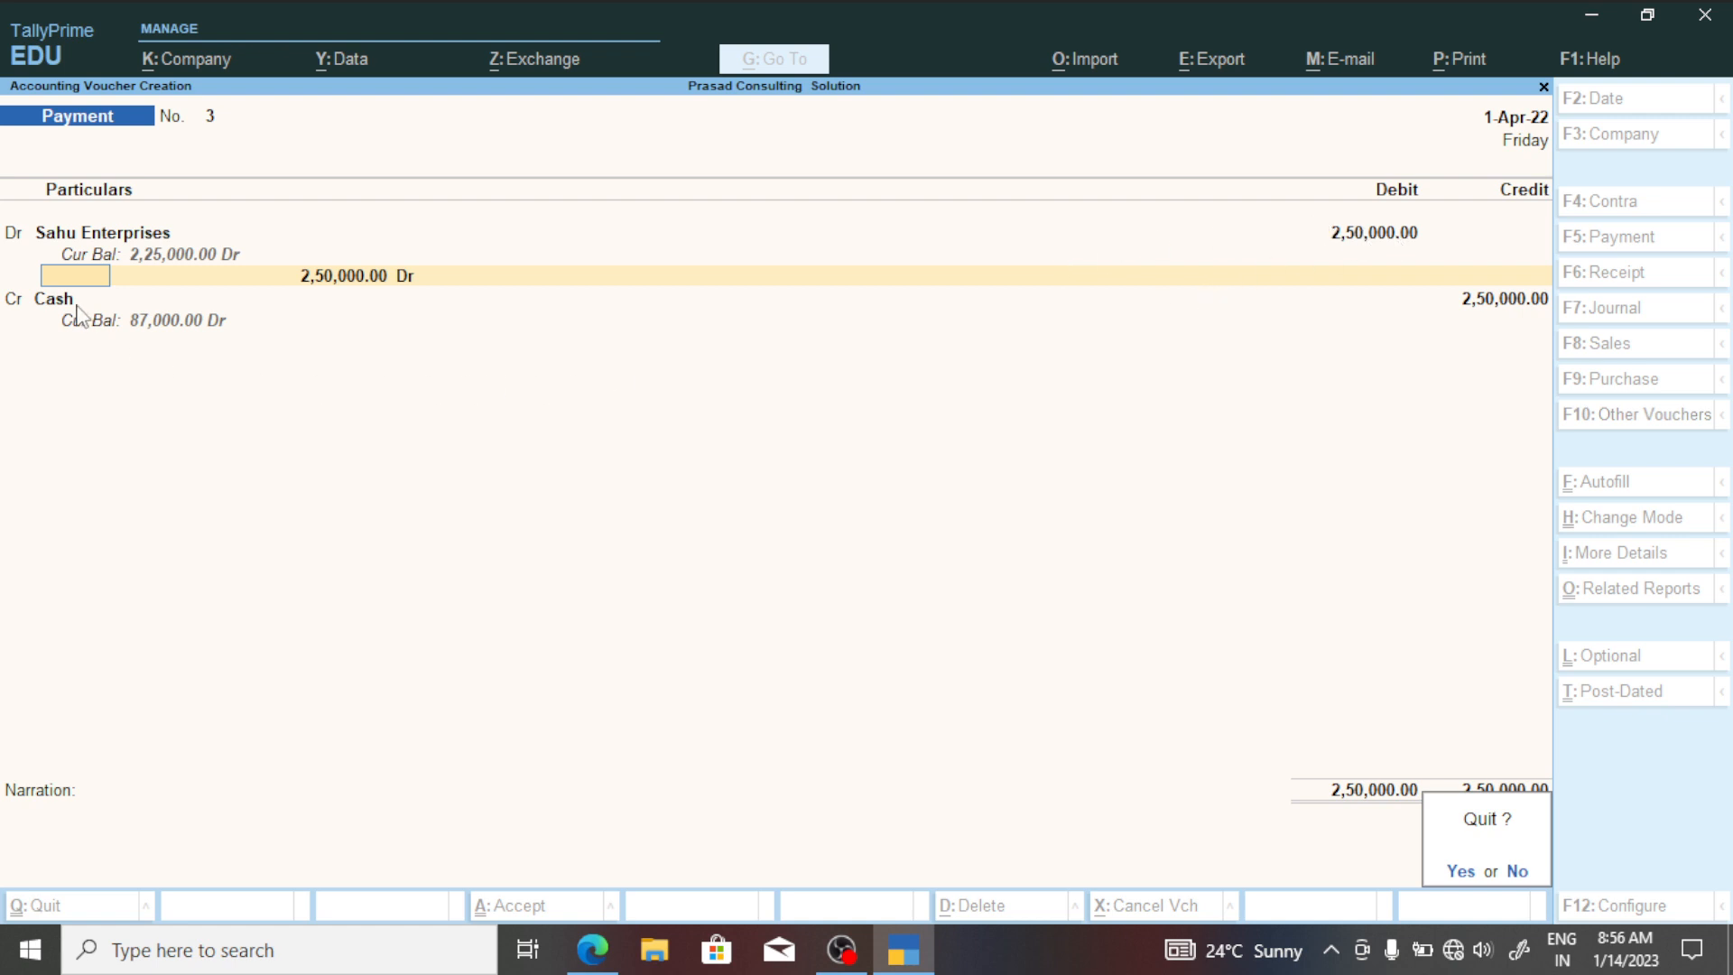
key(Escape)
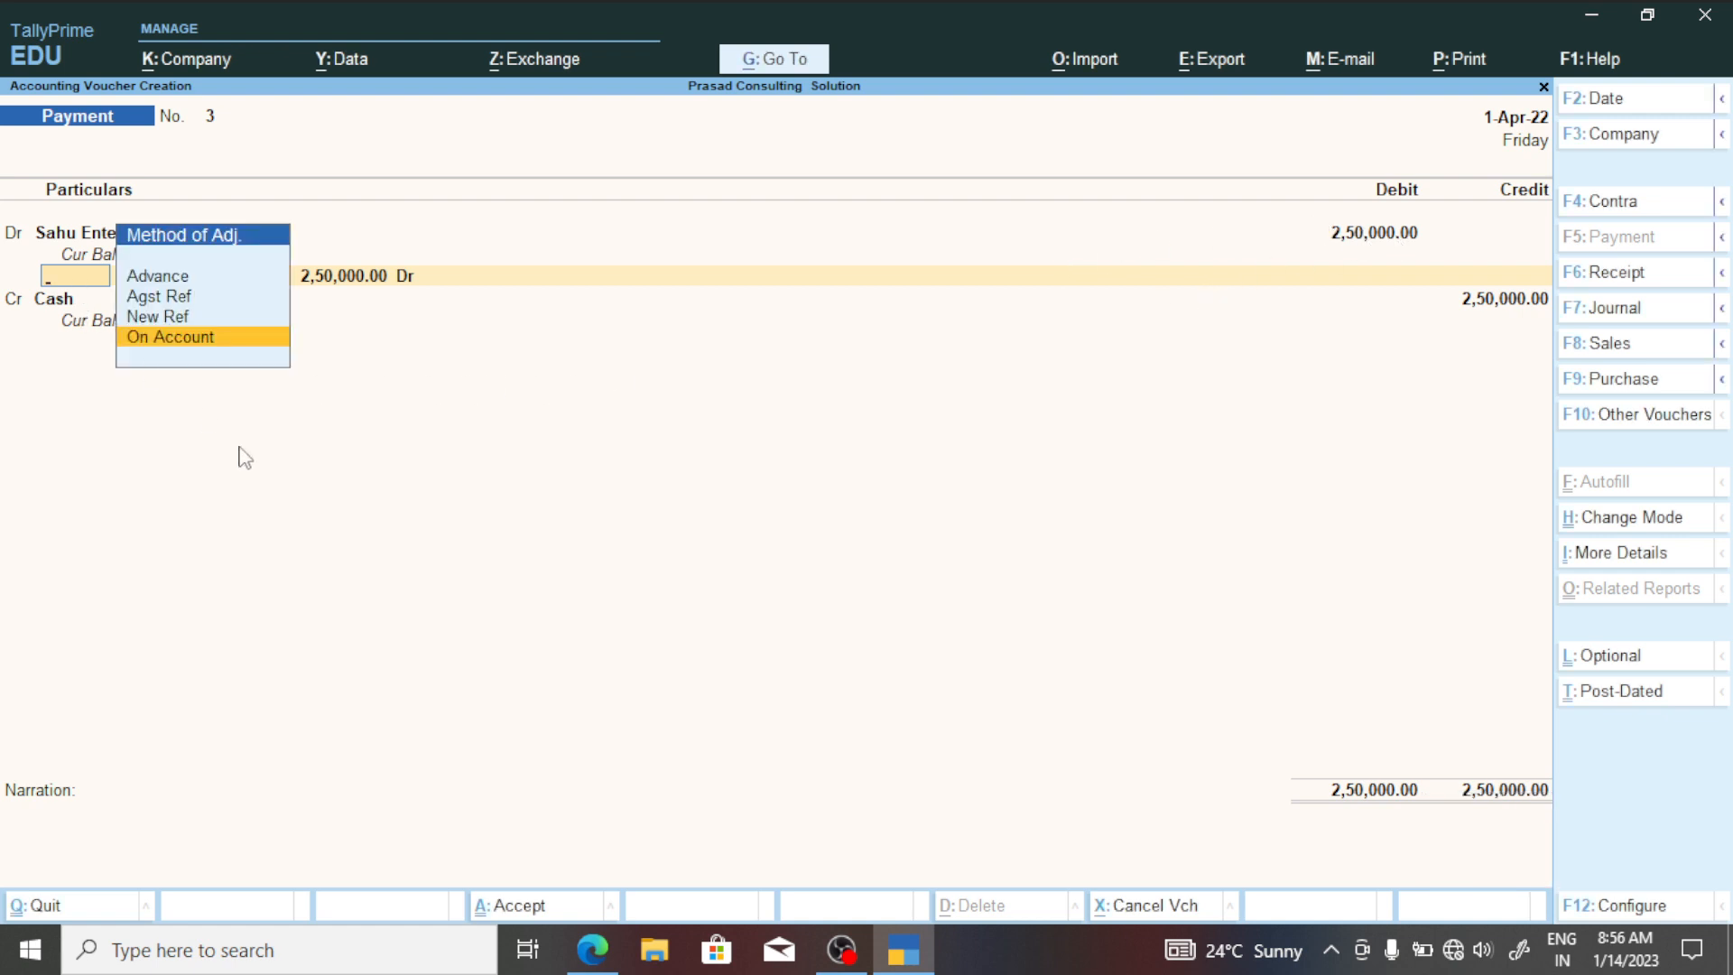
key(Escape)
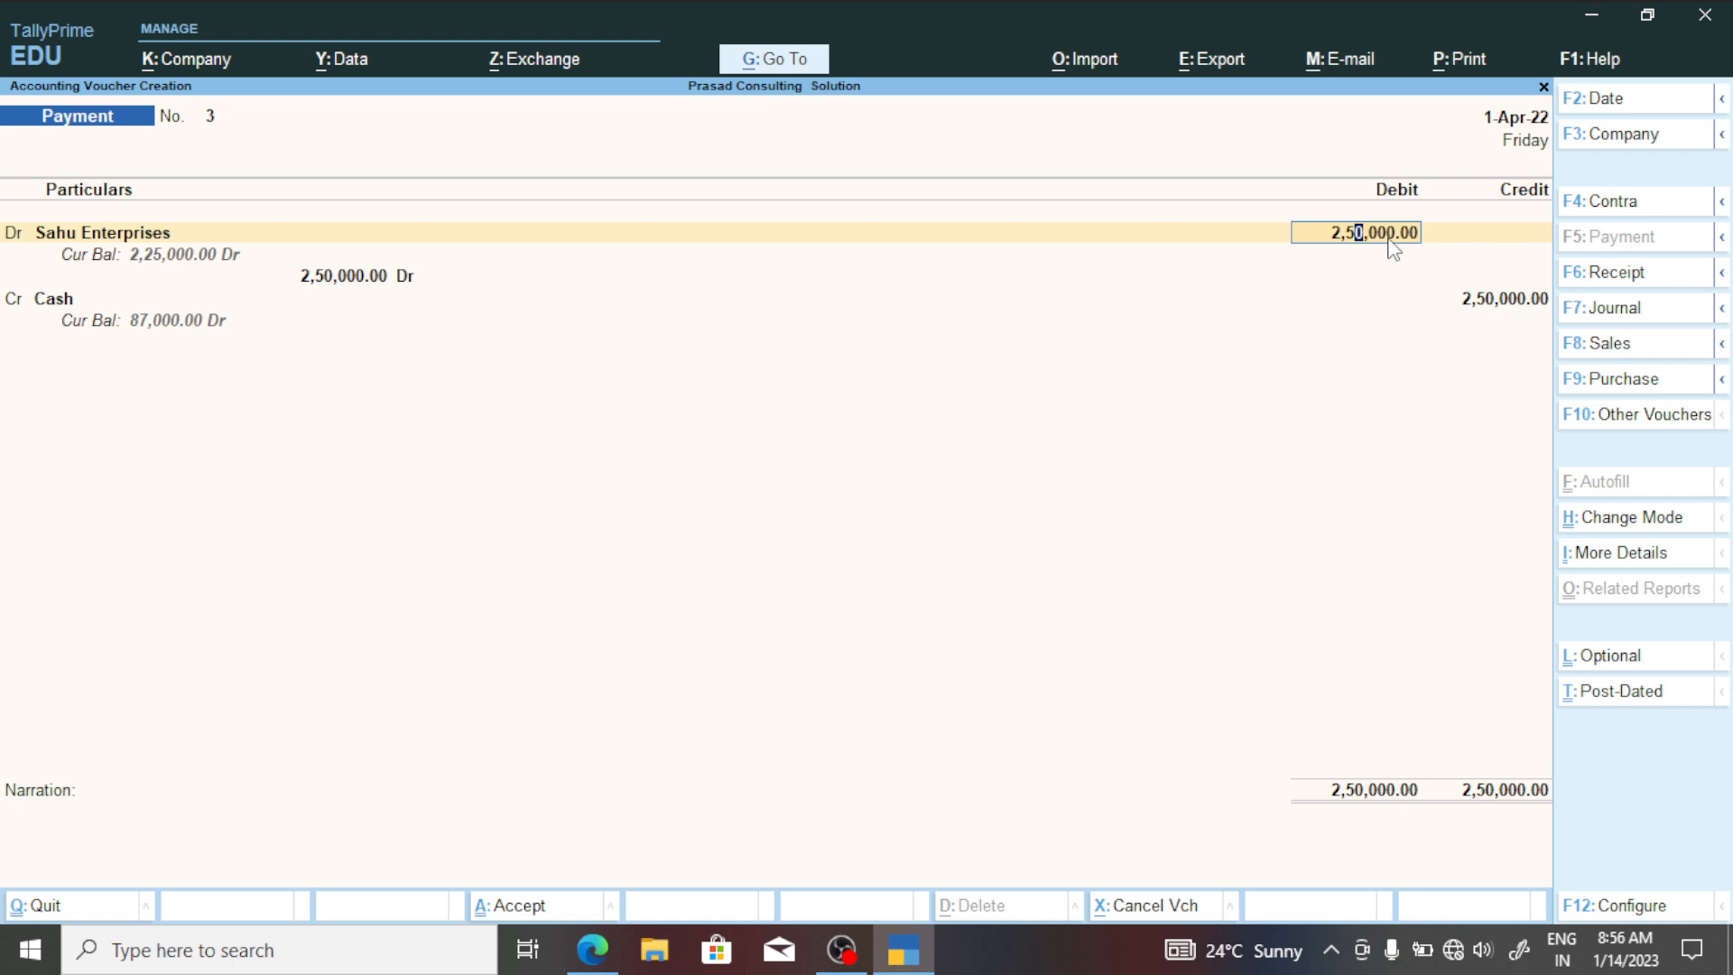
key(Delete)
key(Return)
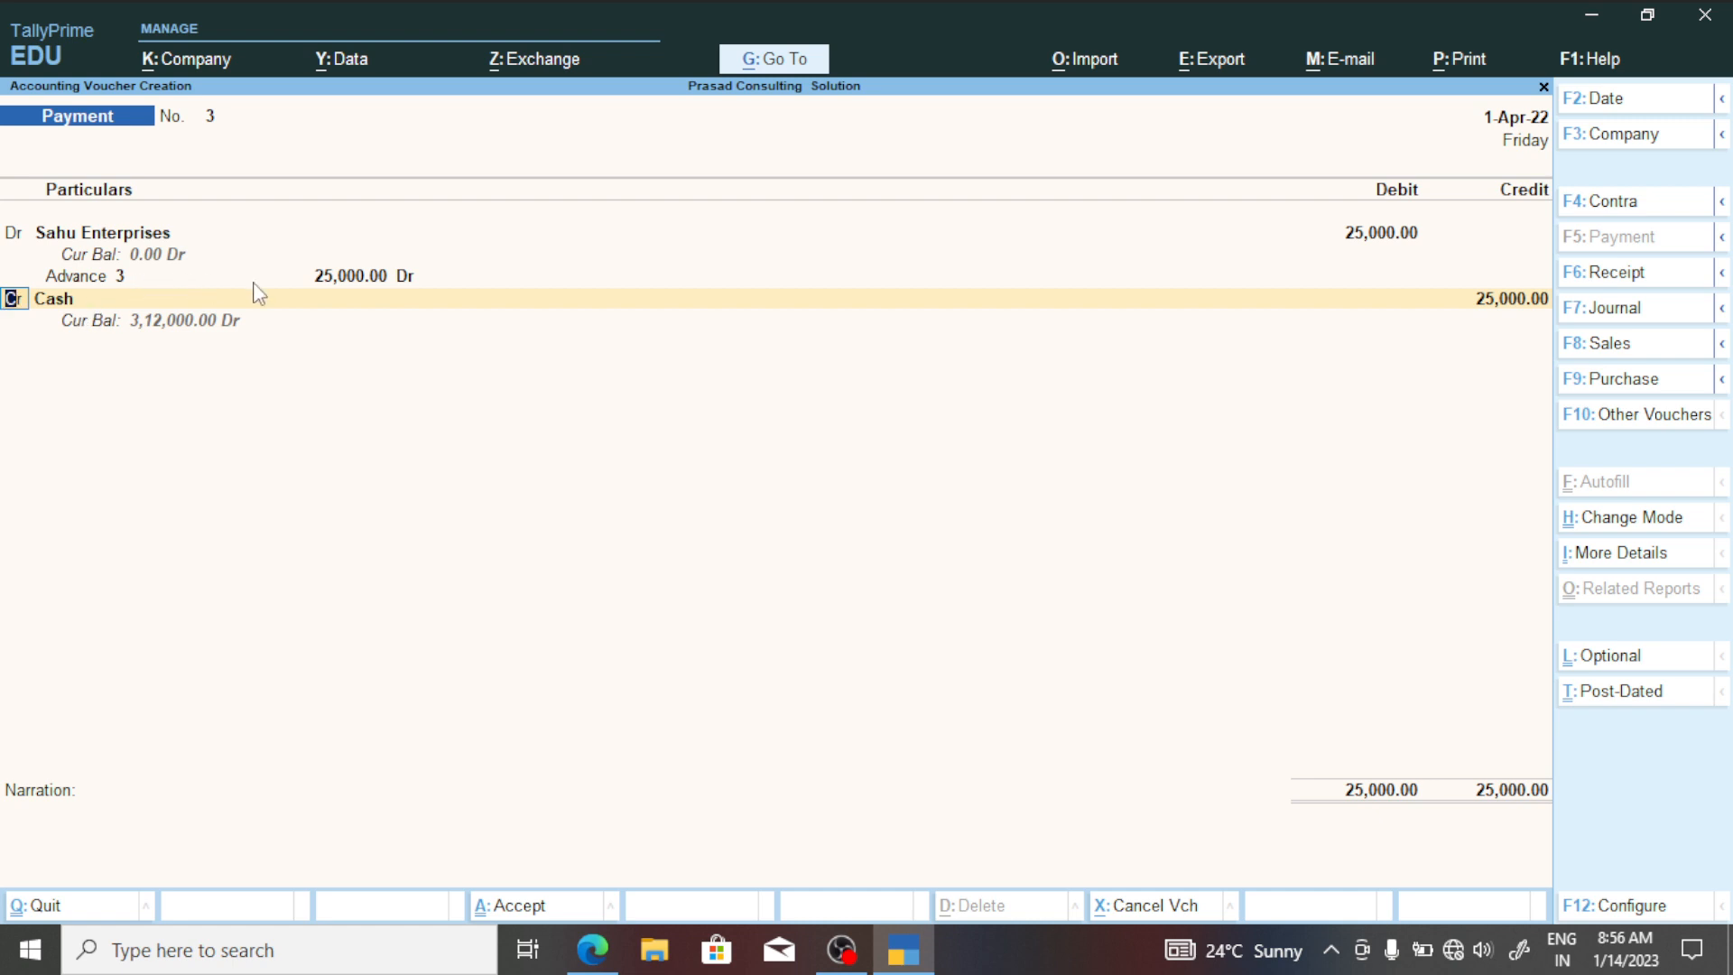
Change the Sahu Enterprises bill reference to Agst Ref 3 for 25000 and save the payment voucher.
click(131, 278)
click(104, 281)
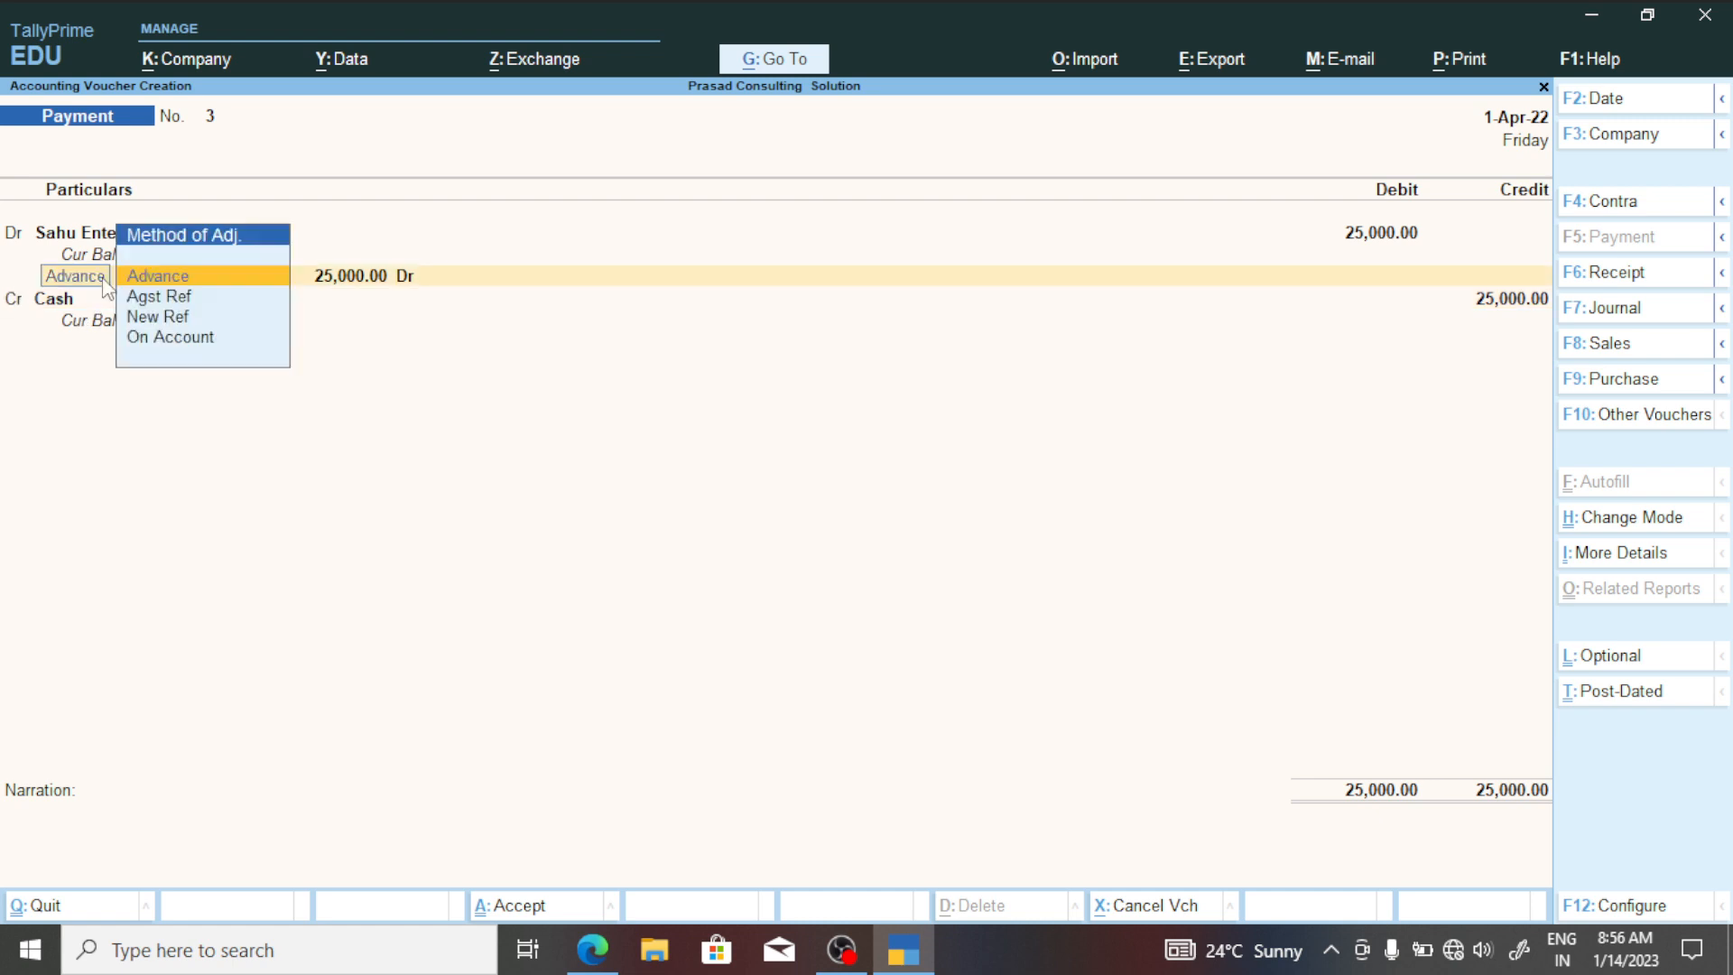
click(184, 300)
click(183, 302)
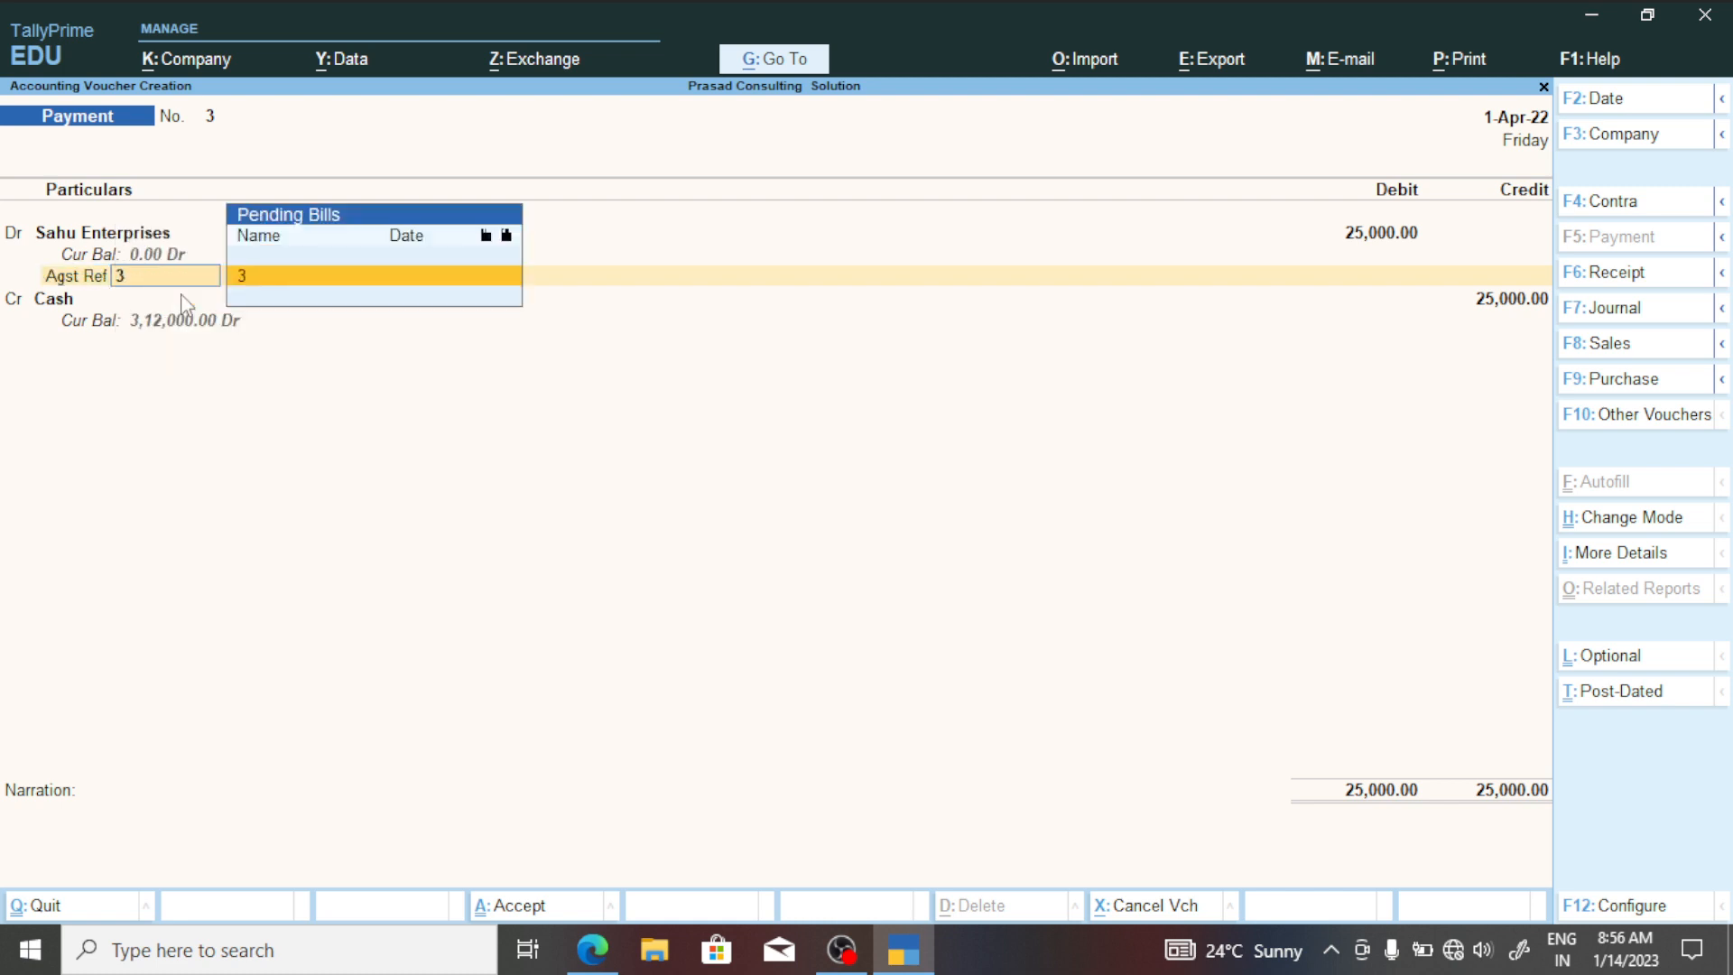
click(337, 276)
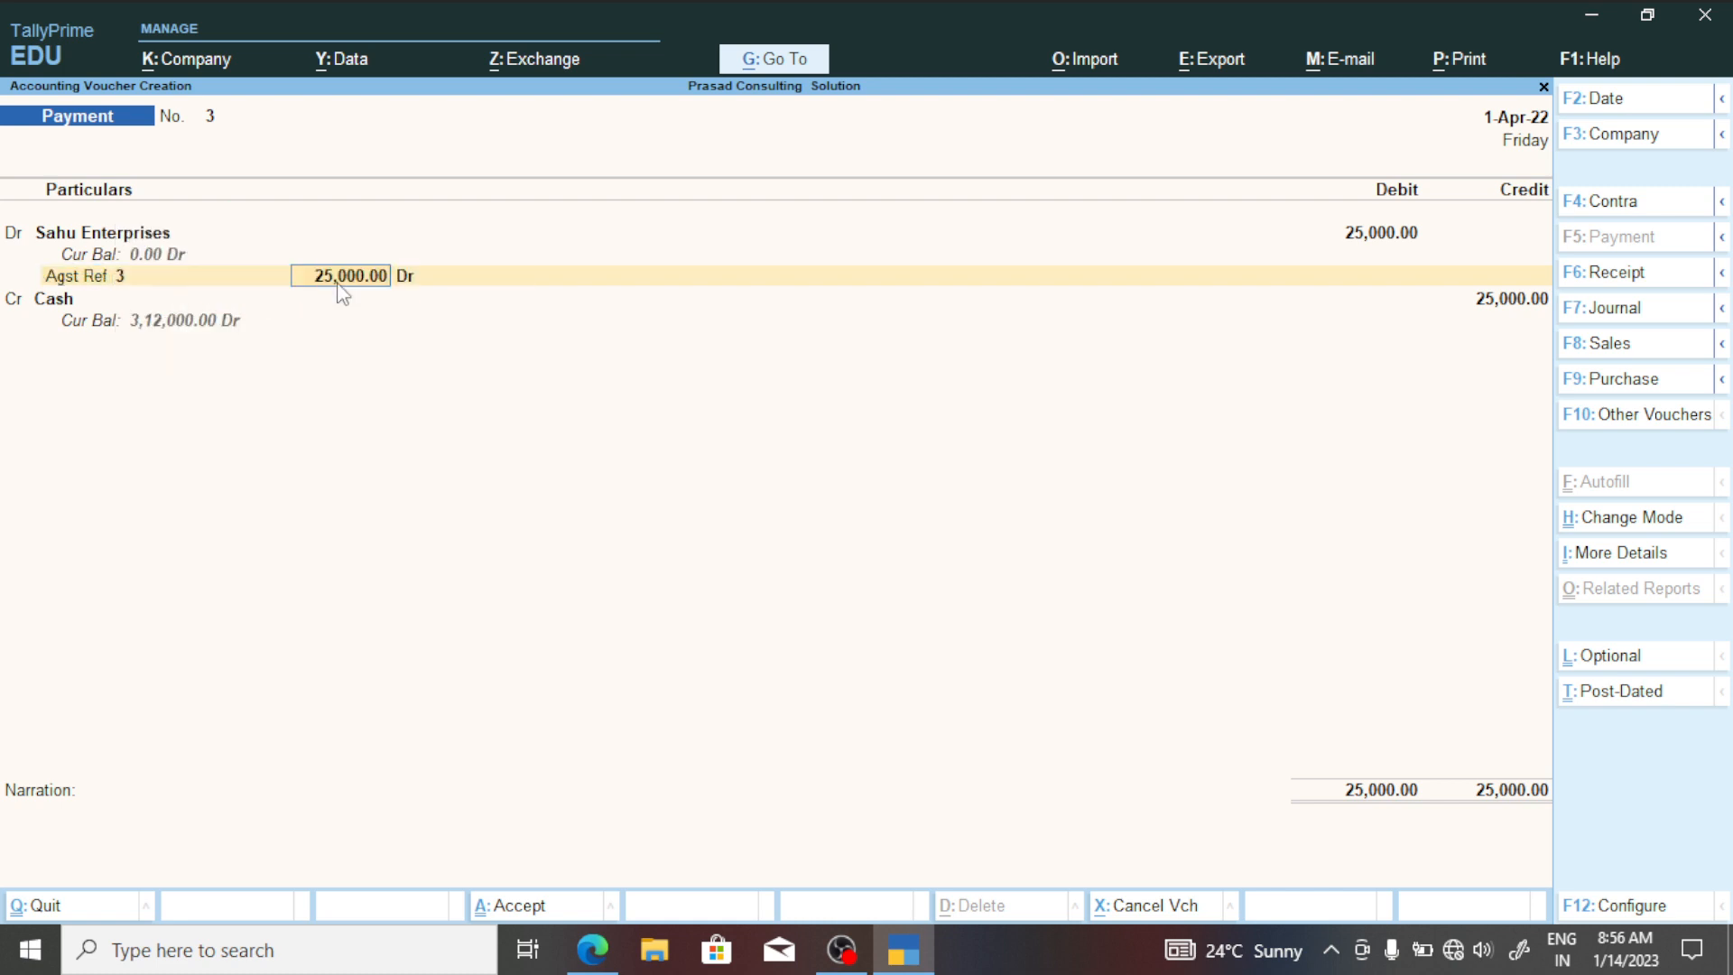
key(Return)
key(Return)
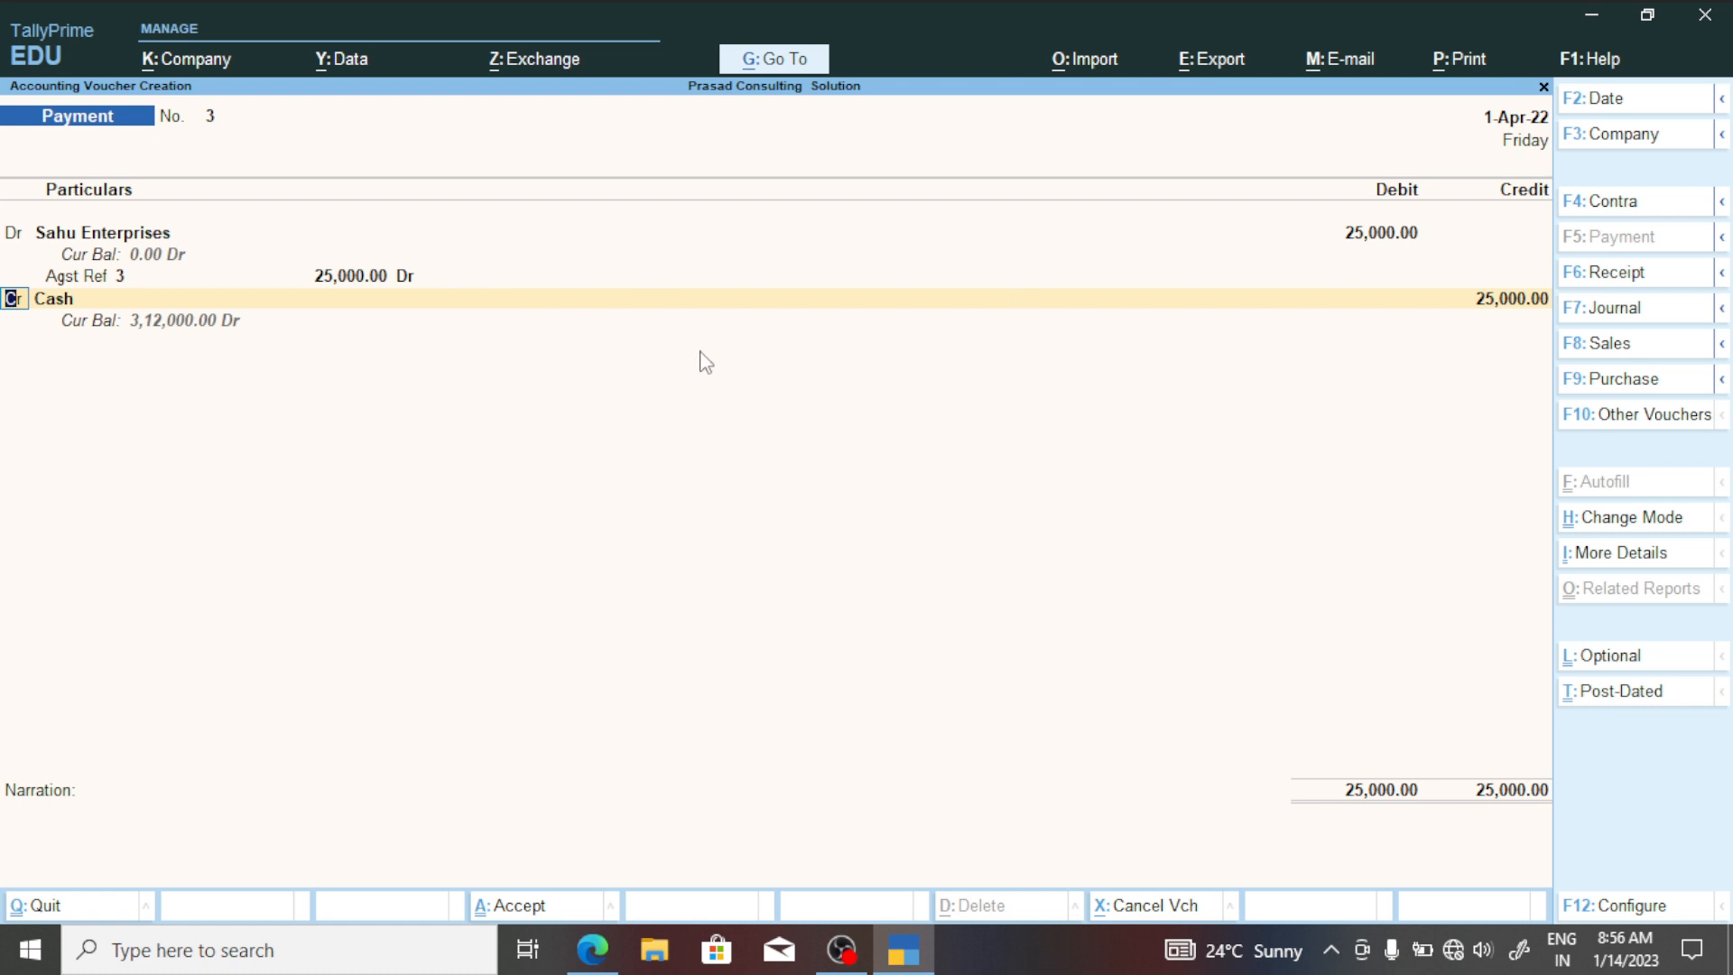
key(ctrl+a)
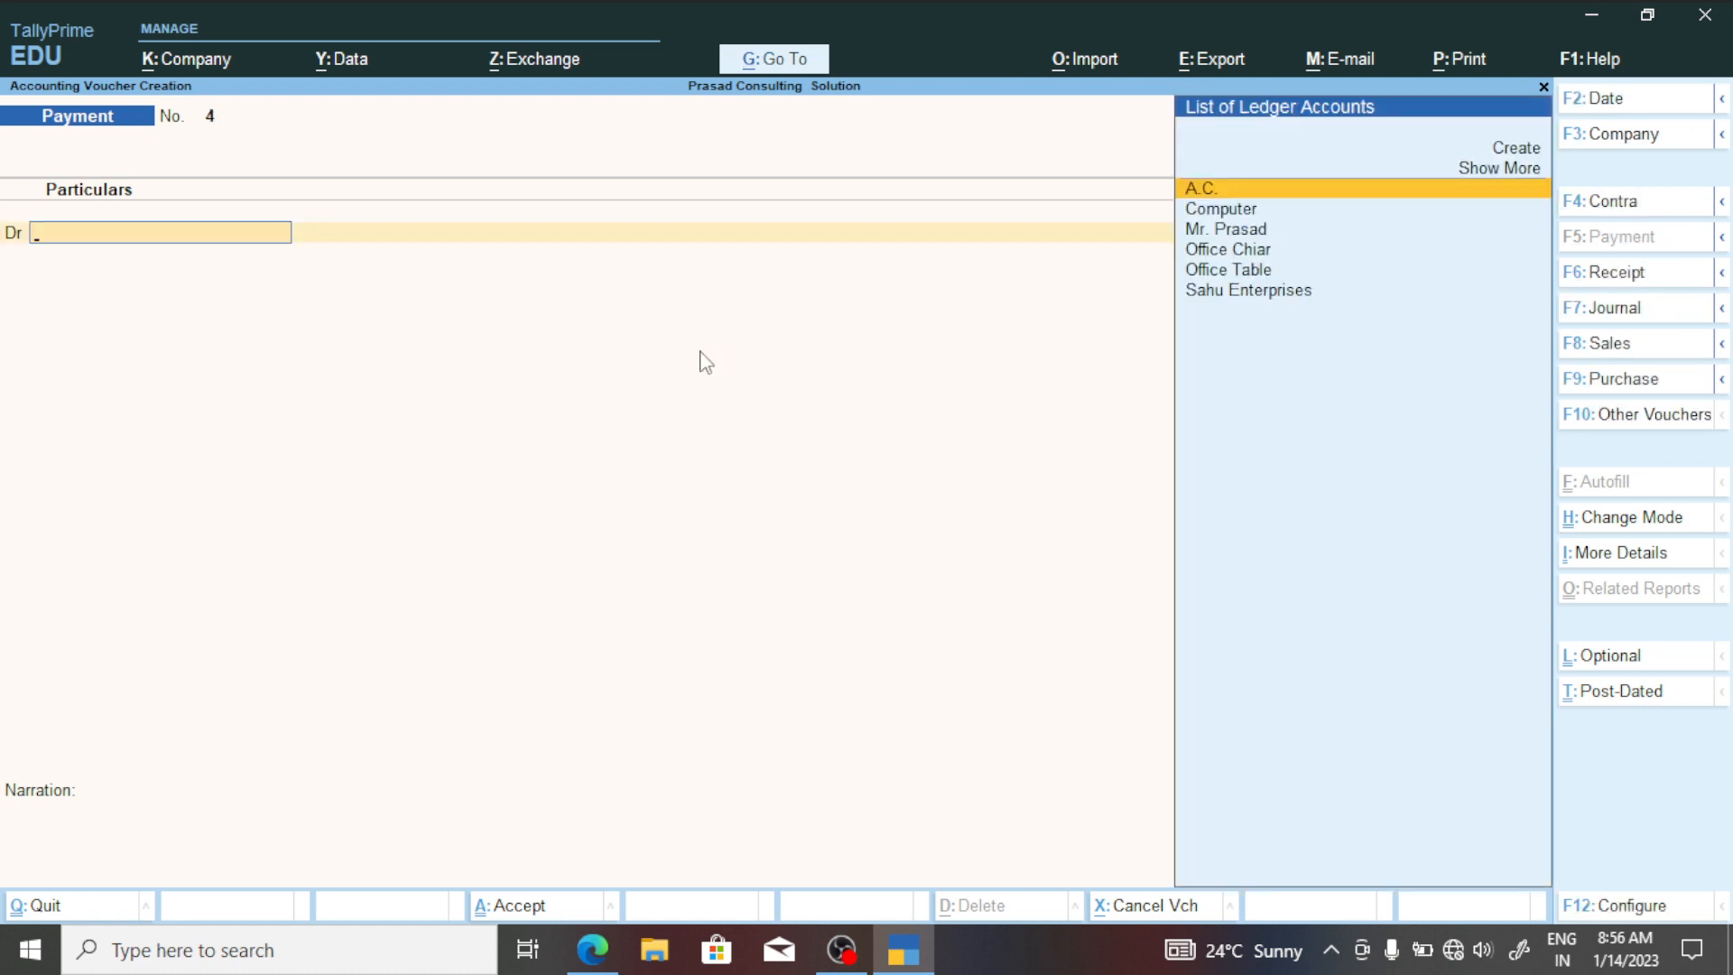
Read question 8's cash purchase of stationery items, including its amount, ledger, group and voucher type, in the PDF notes in Edge.
key(alt+Tab)
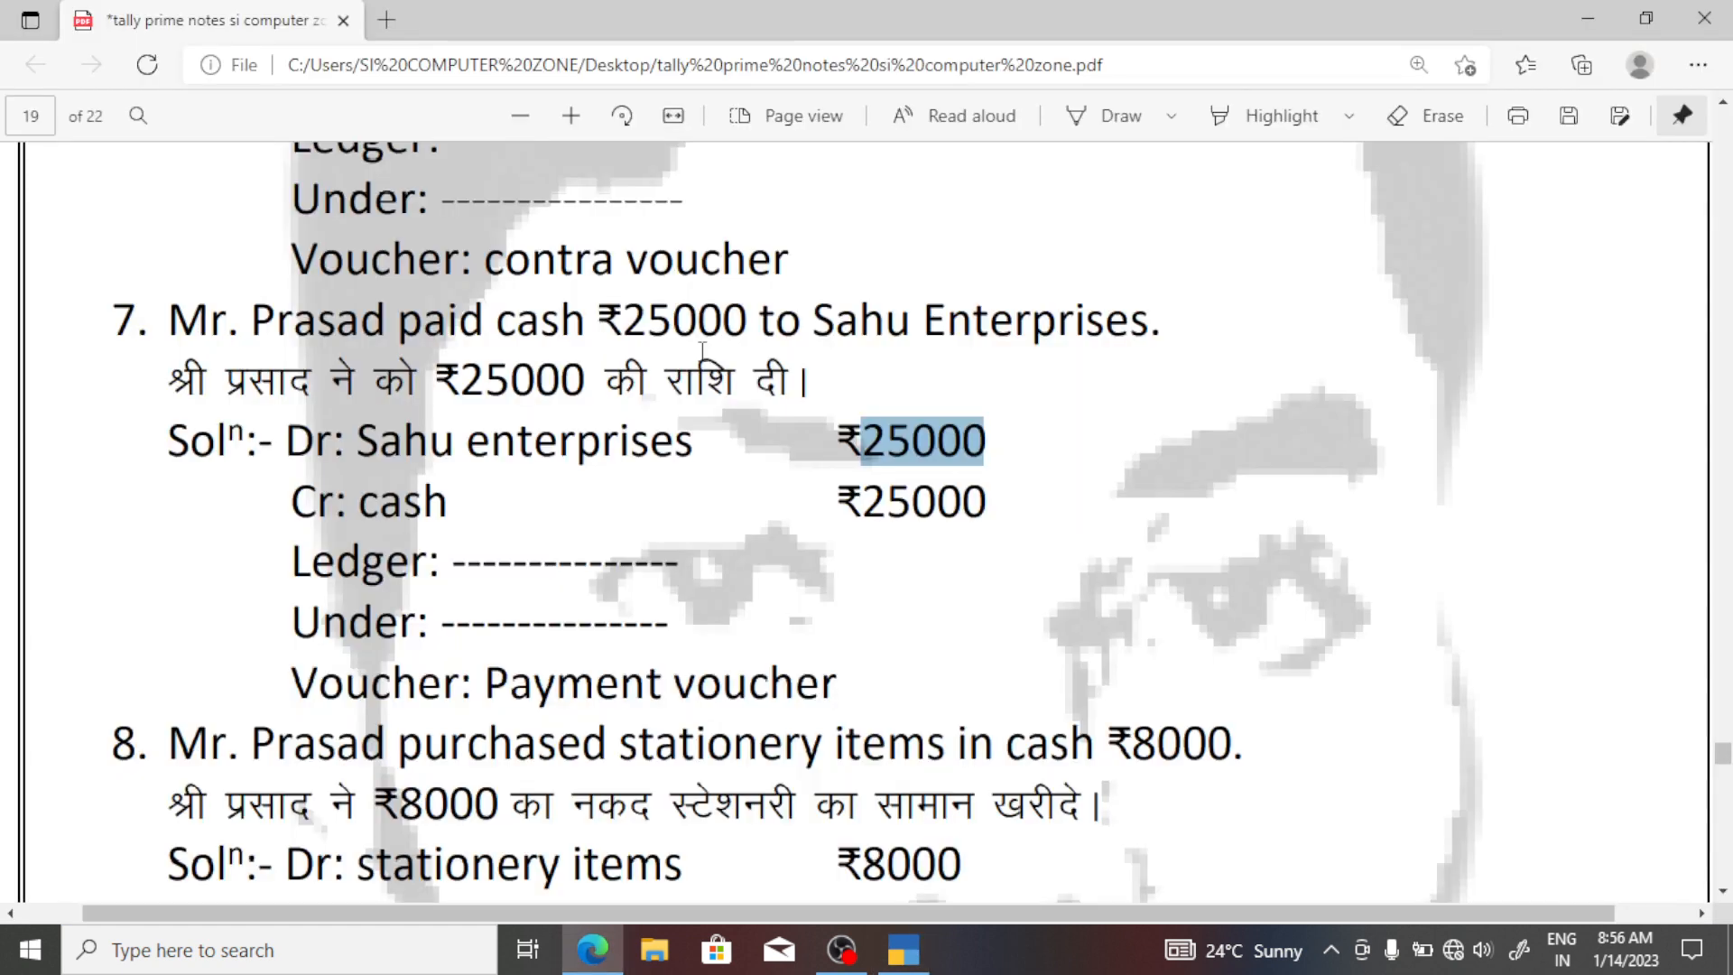
scroll(609, 330, down, 1)
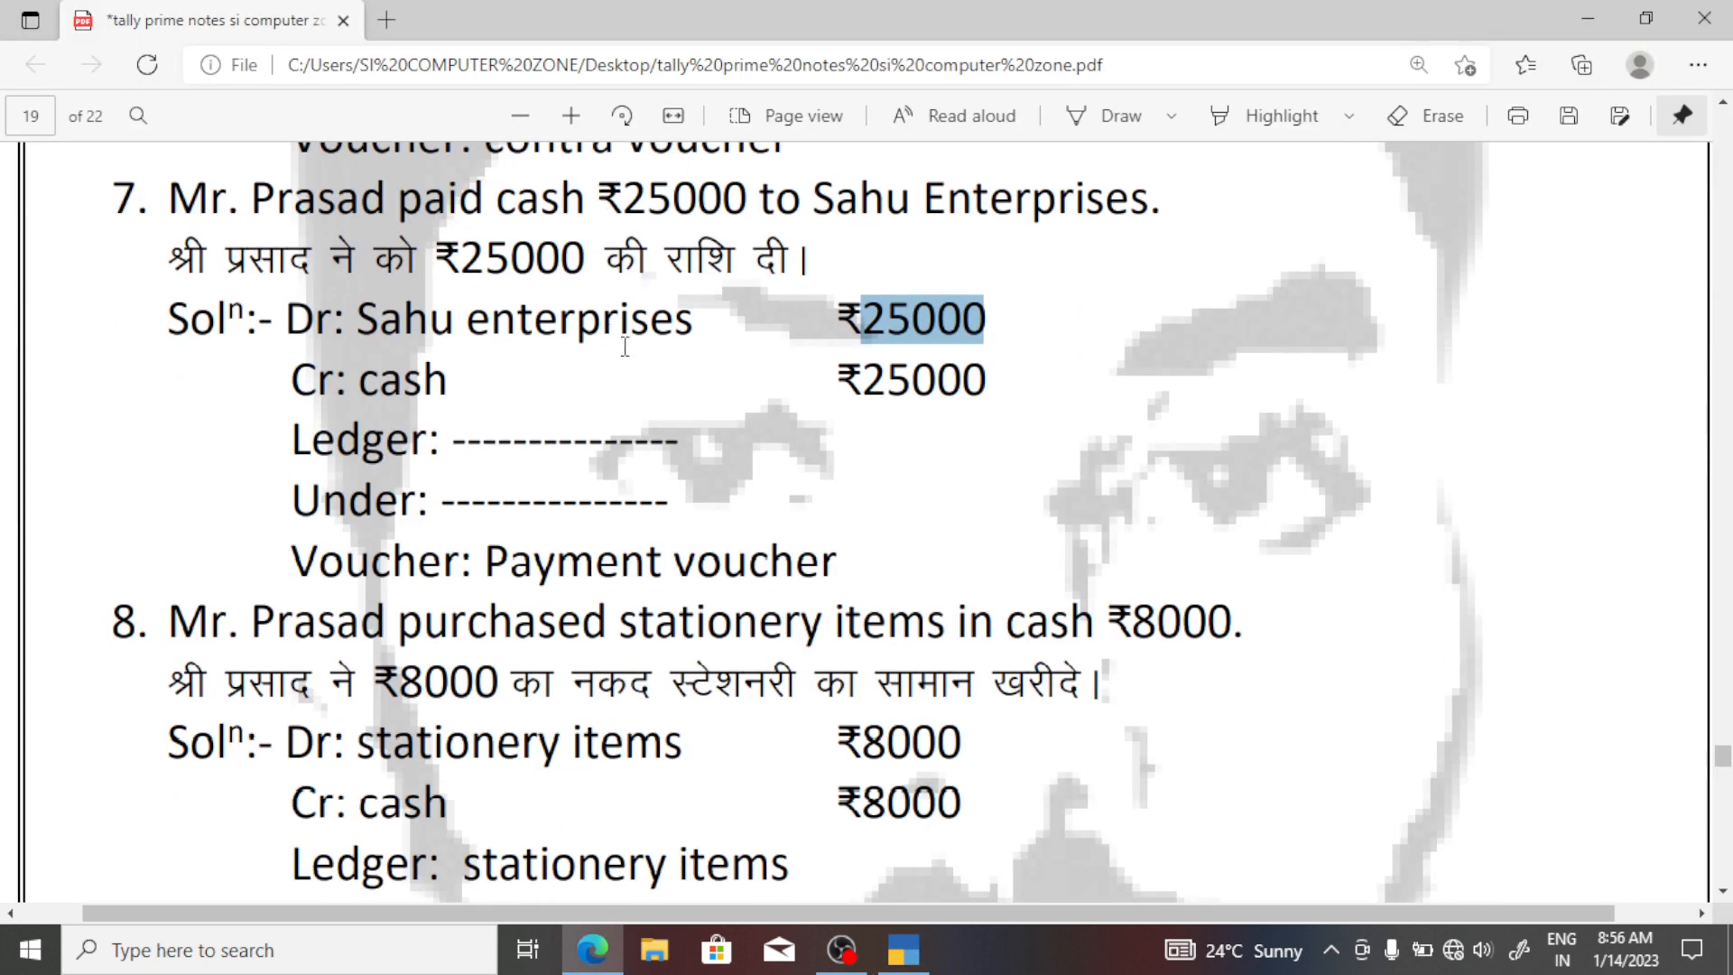
scroll(765, 410, down, 4)
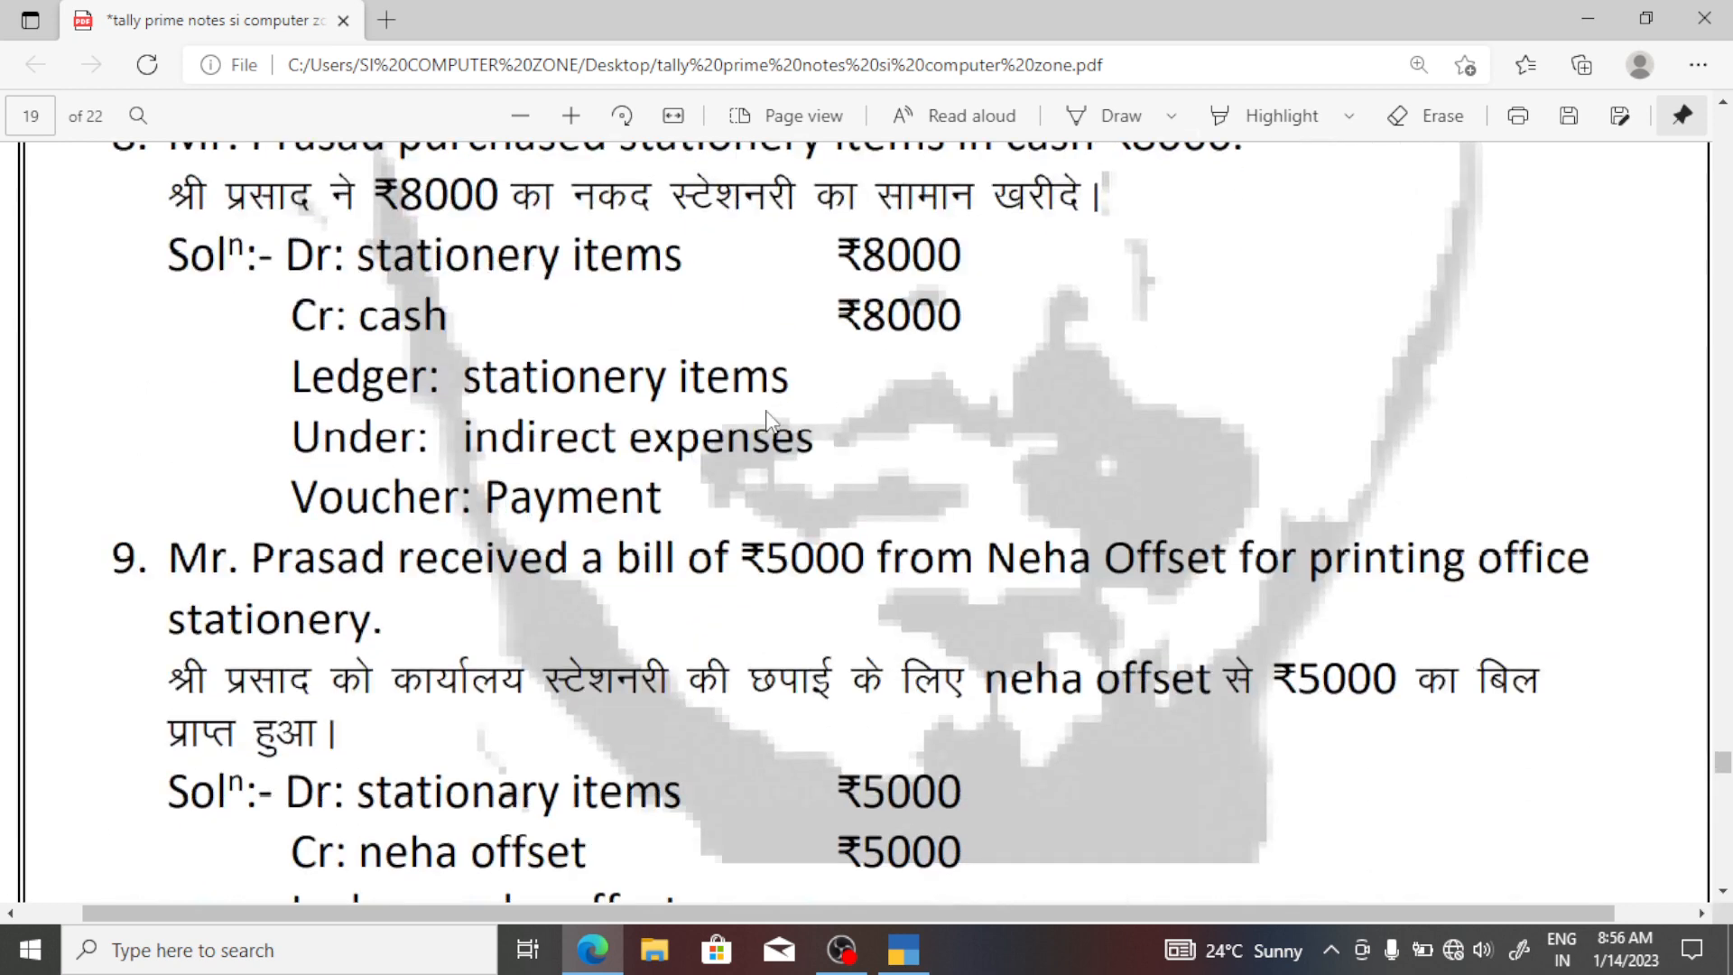
scroll(767, 415, up, 1)
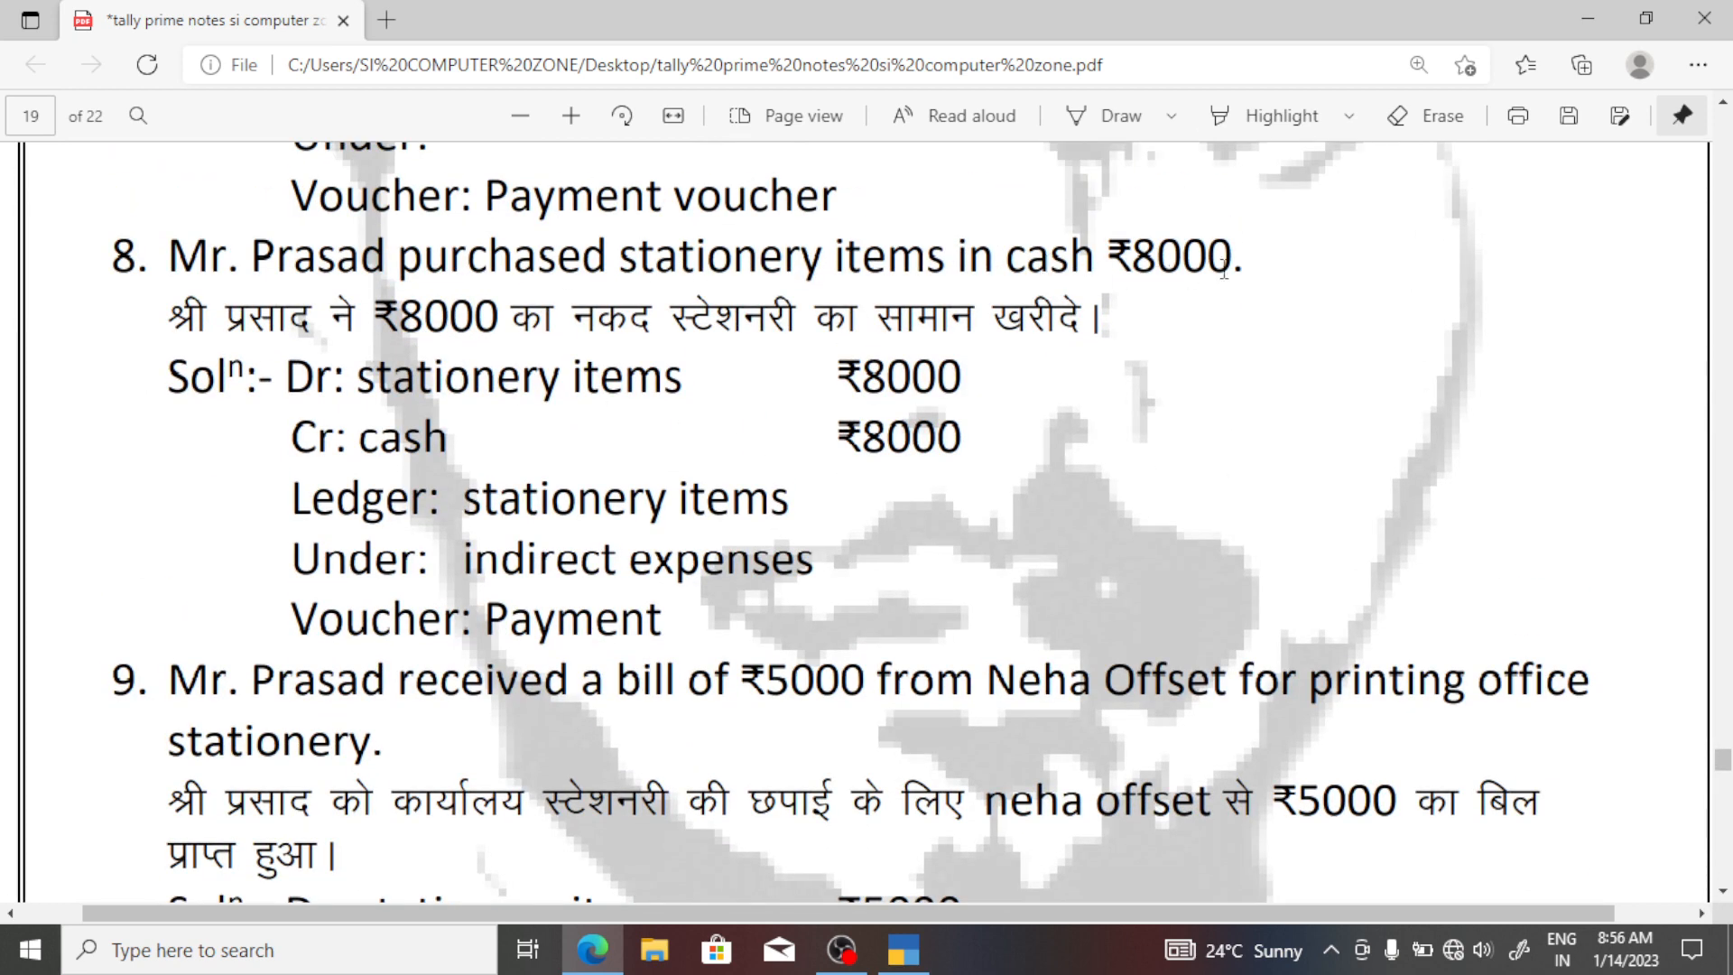
drag(1256, 262, 1049, 262)
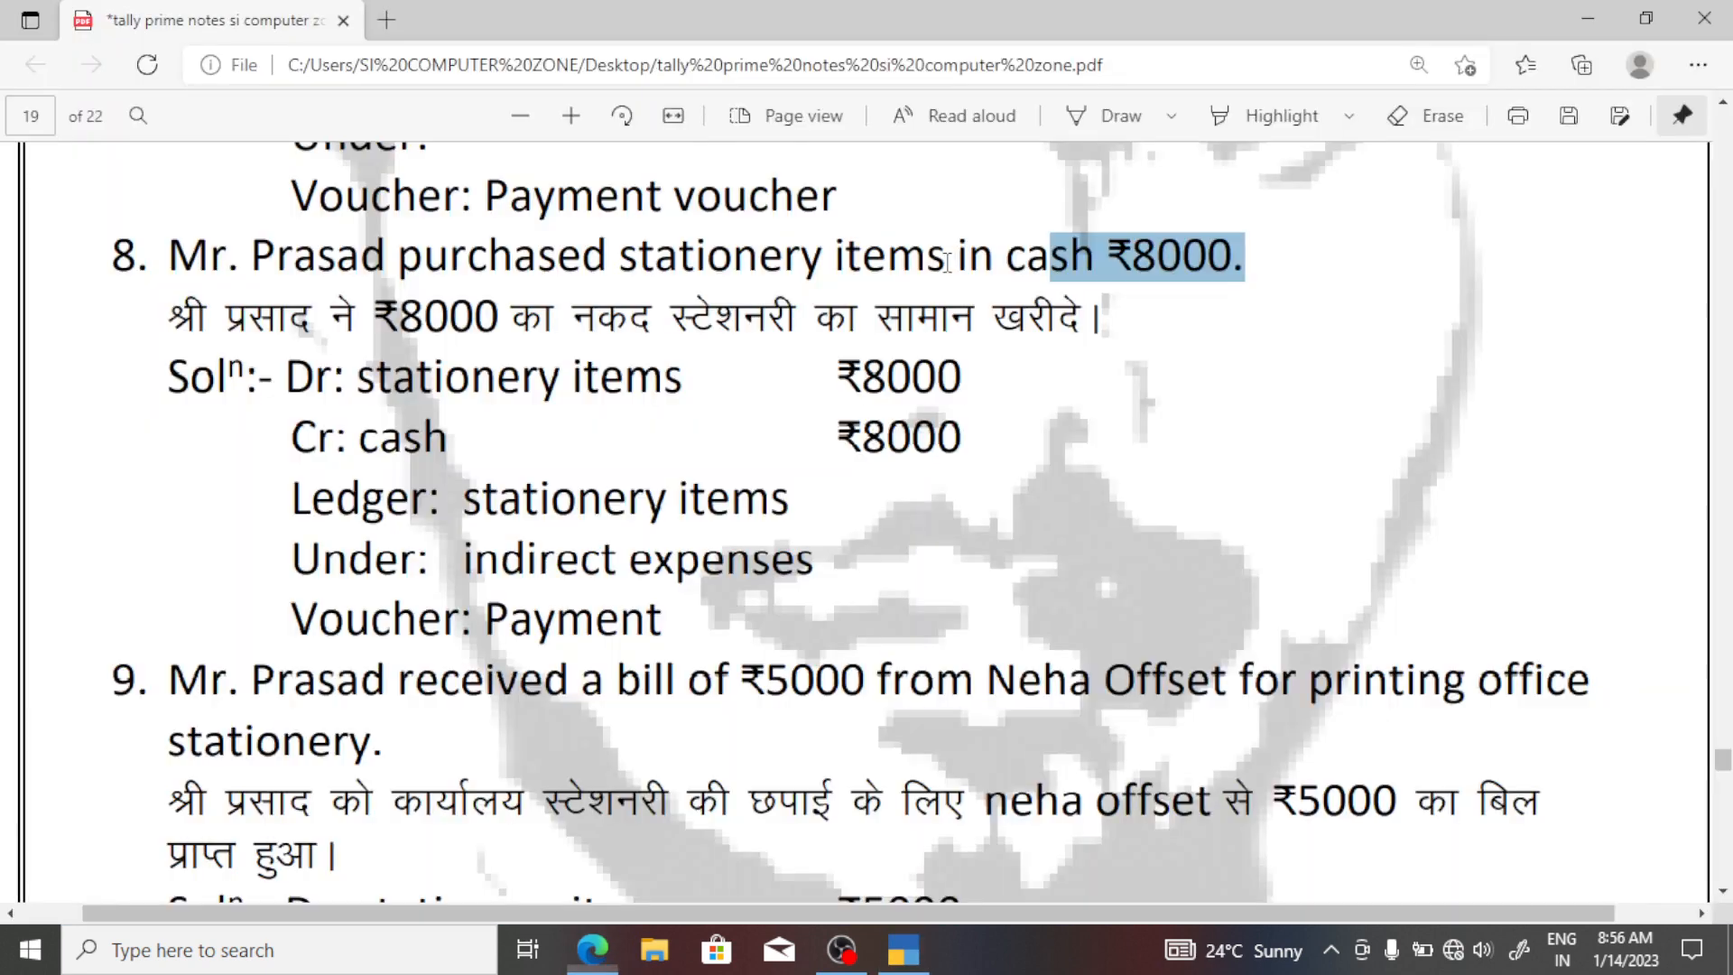
drag(791, 498, 441, 494)
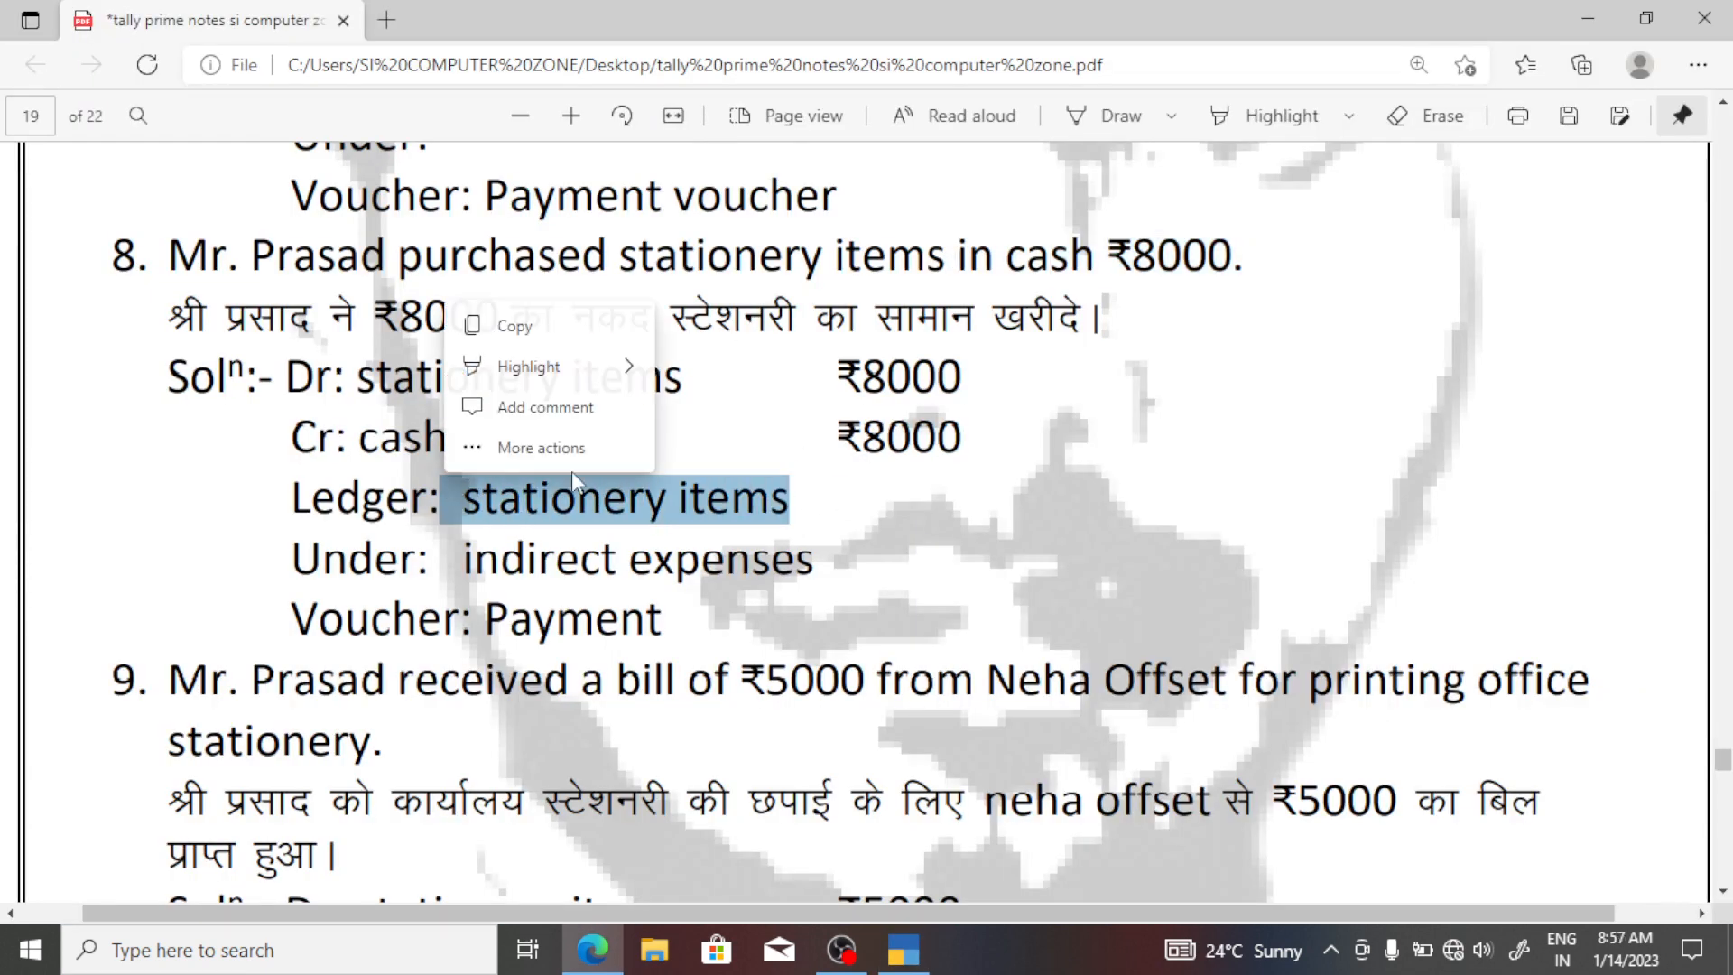
click(839, 513)
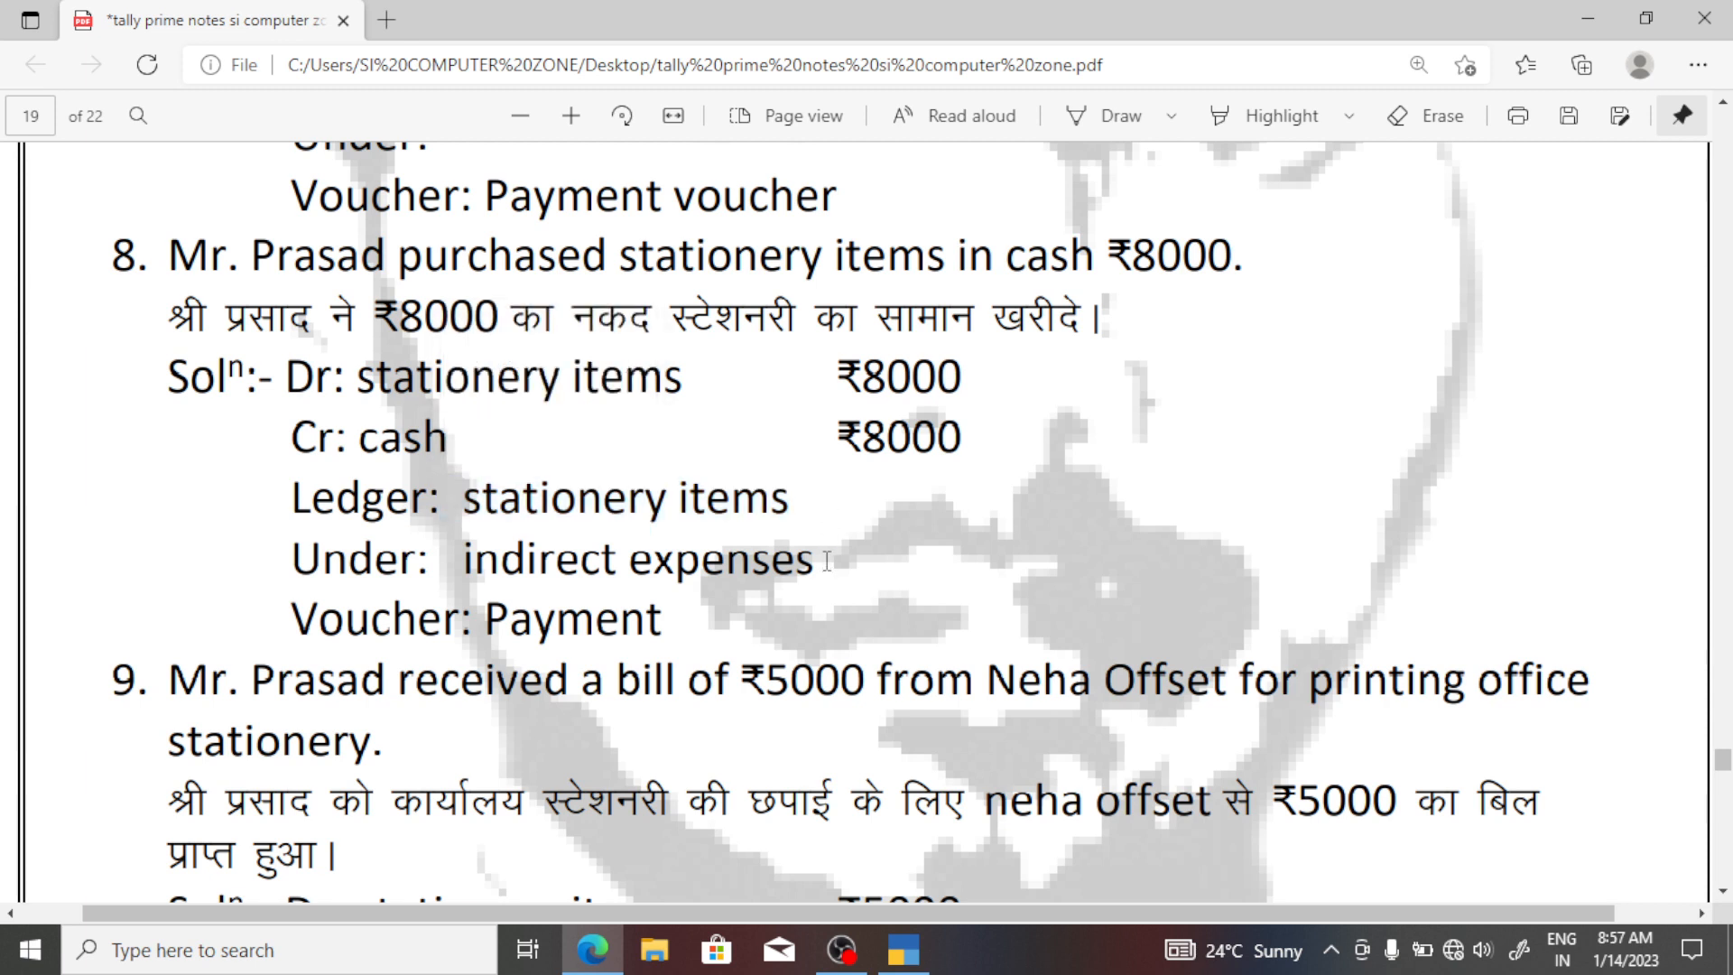
drag(827, 560, 475, 582)
click(692, 625)
drag(662, 608, 501, 621)
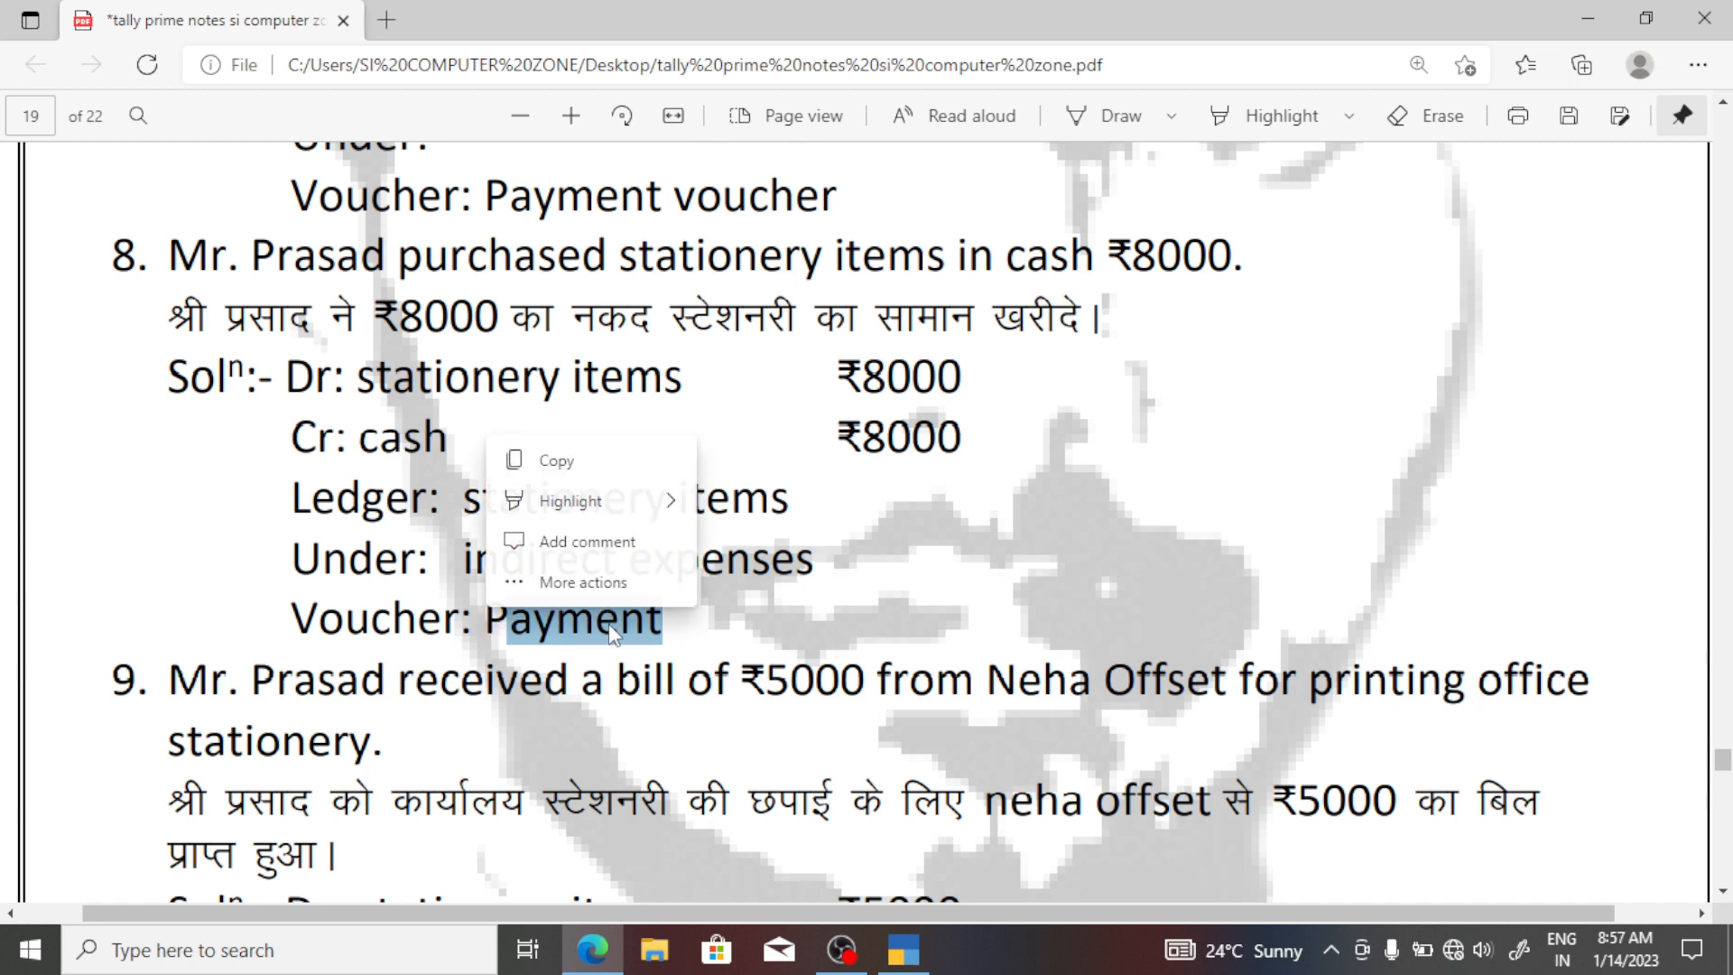
click(692, 626)
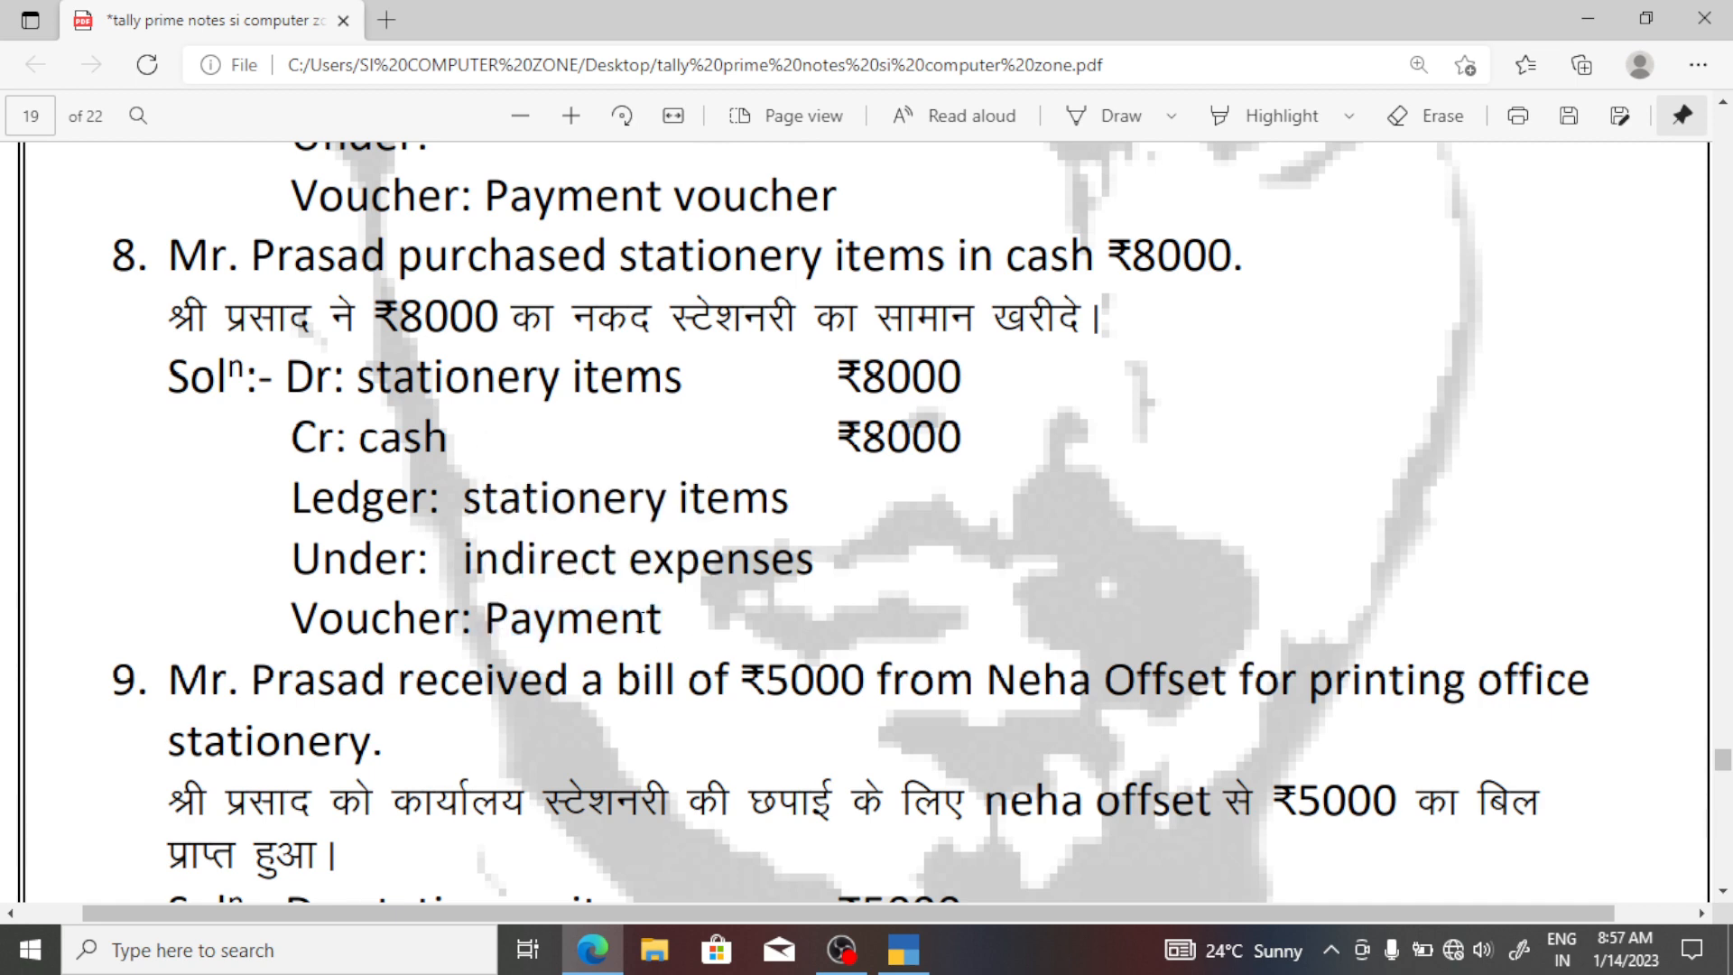
Begin a new ledger named Satationary Itmes from the TallyPrime payment voucher's debit line, checking the name in the Edge notes.
key(alt+Tab)
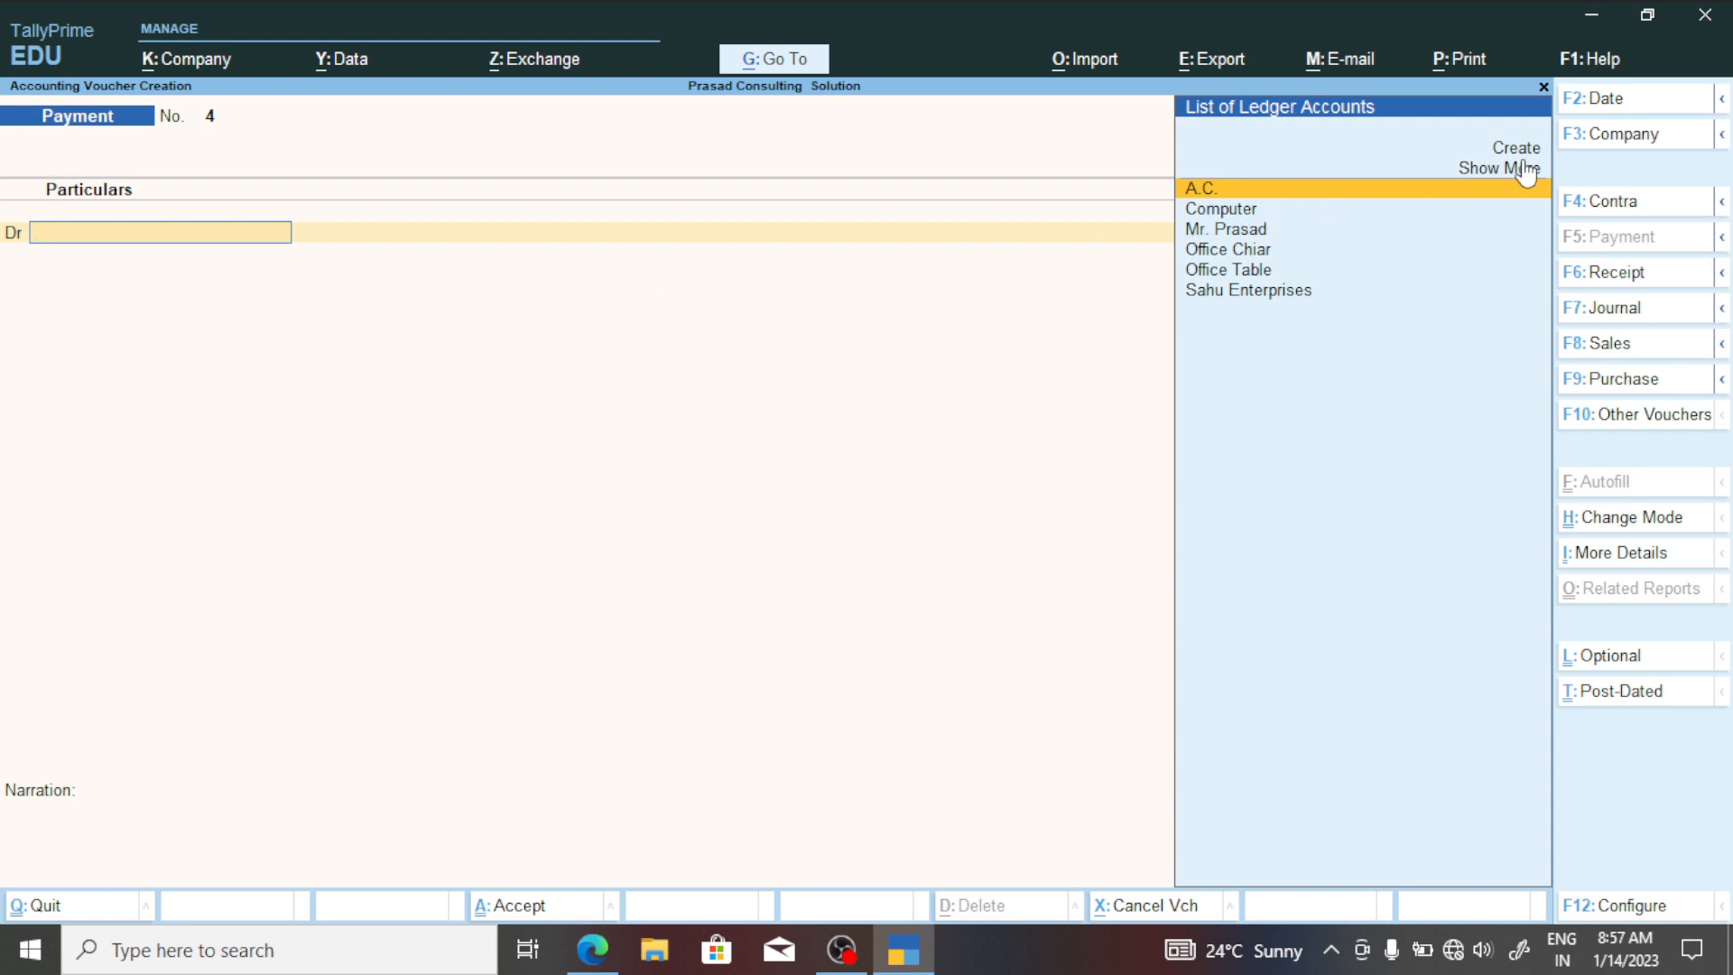
click(1444, 149)
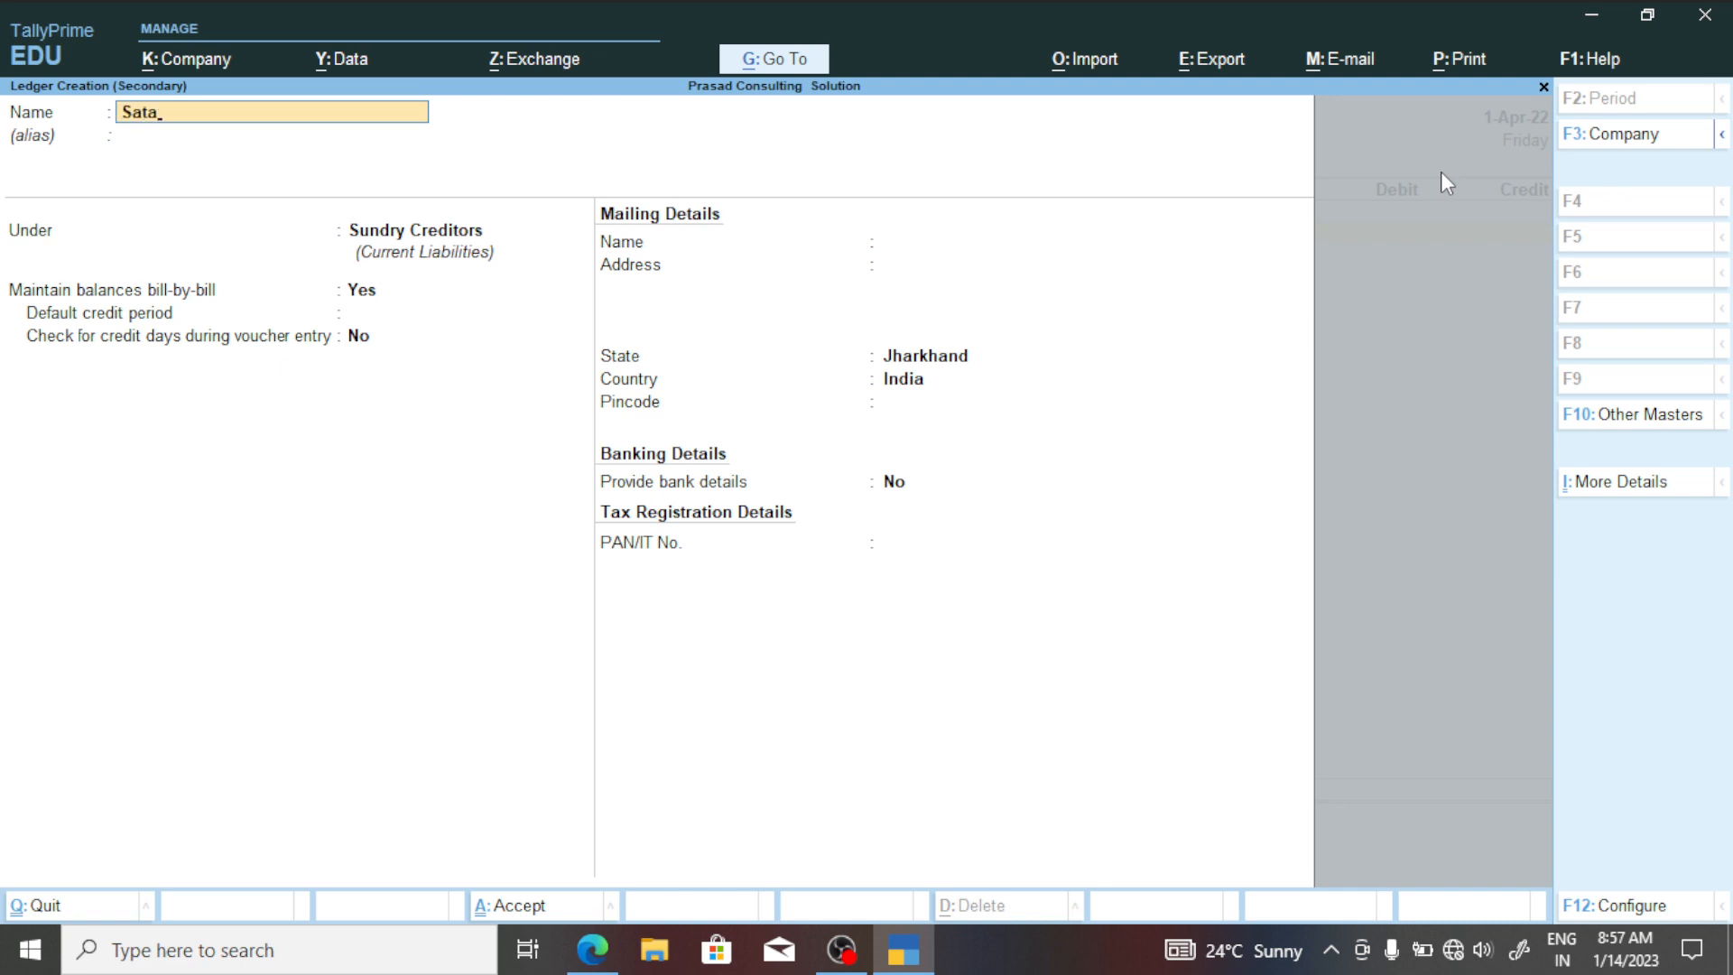
key(alt+Tab)
key(alt+Tab)
key(Return)
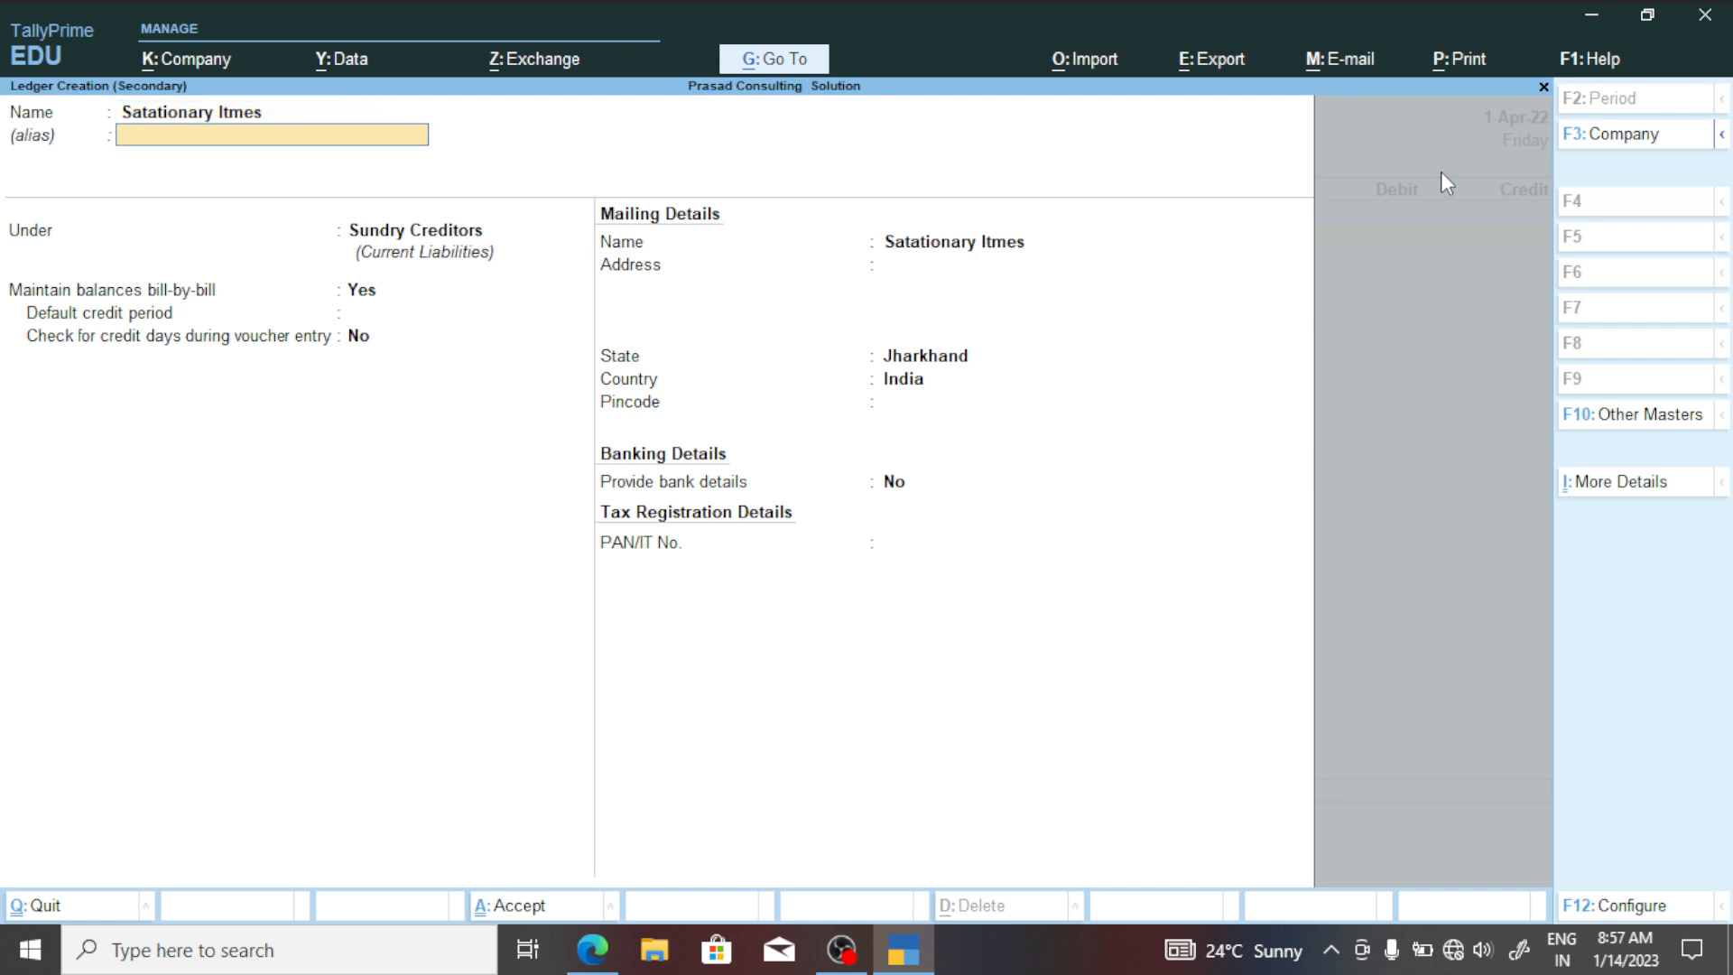
Place the Satationary Itmes ledger under Indirect Expenses with ledger type Not Applicable and save it.
key(Return)
text(i)
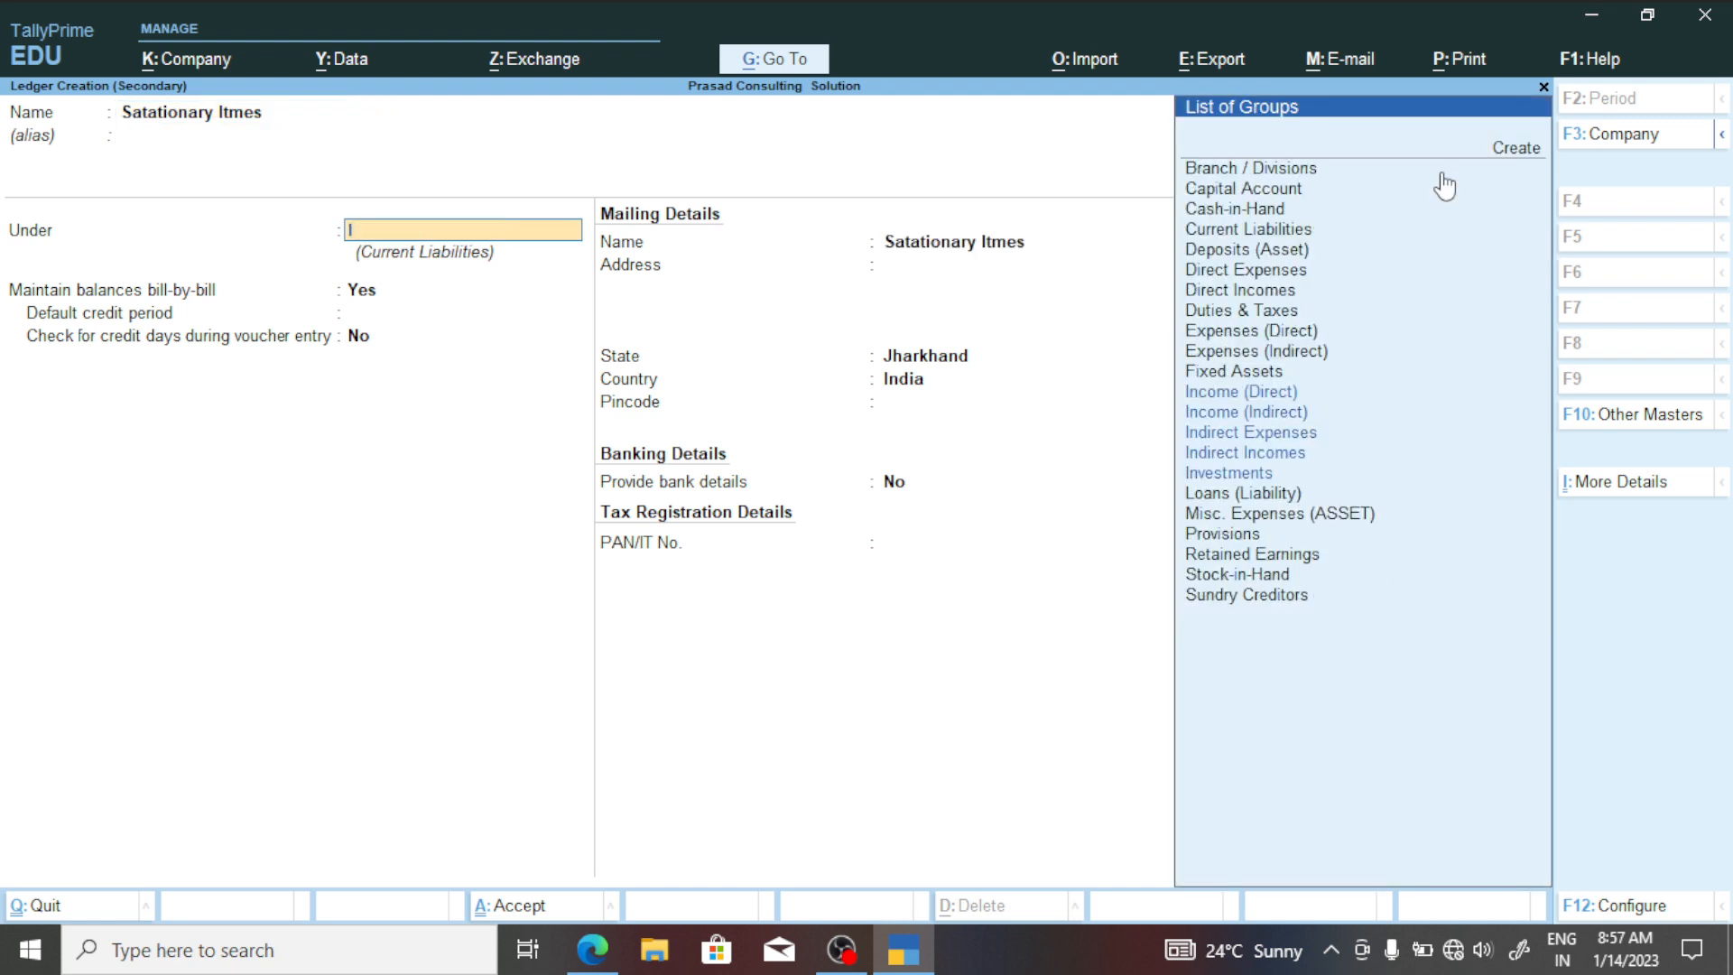
click(1289, 435)
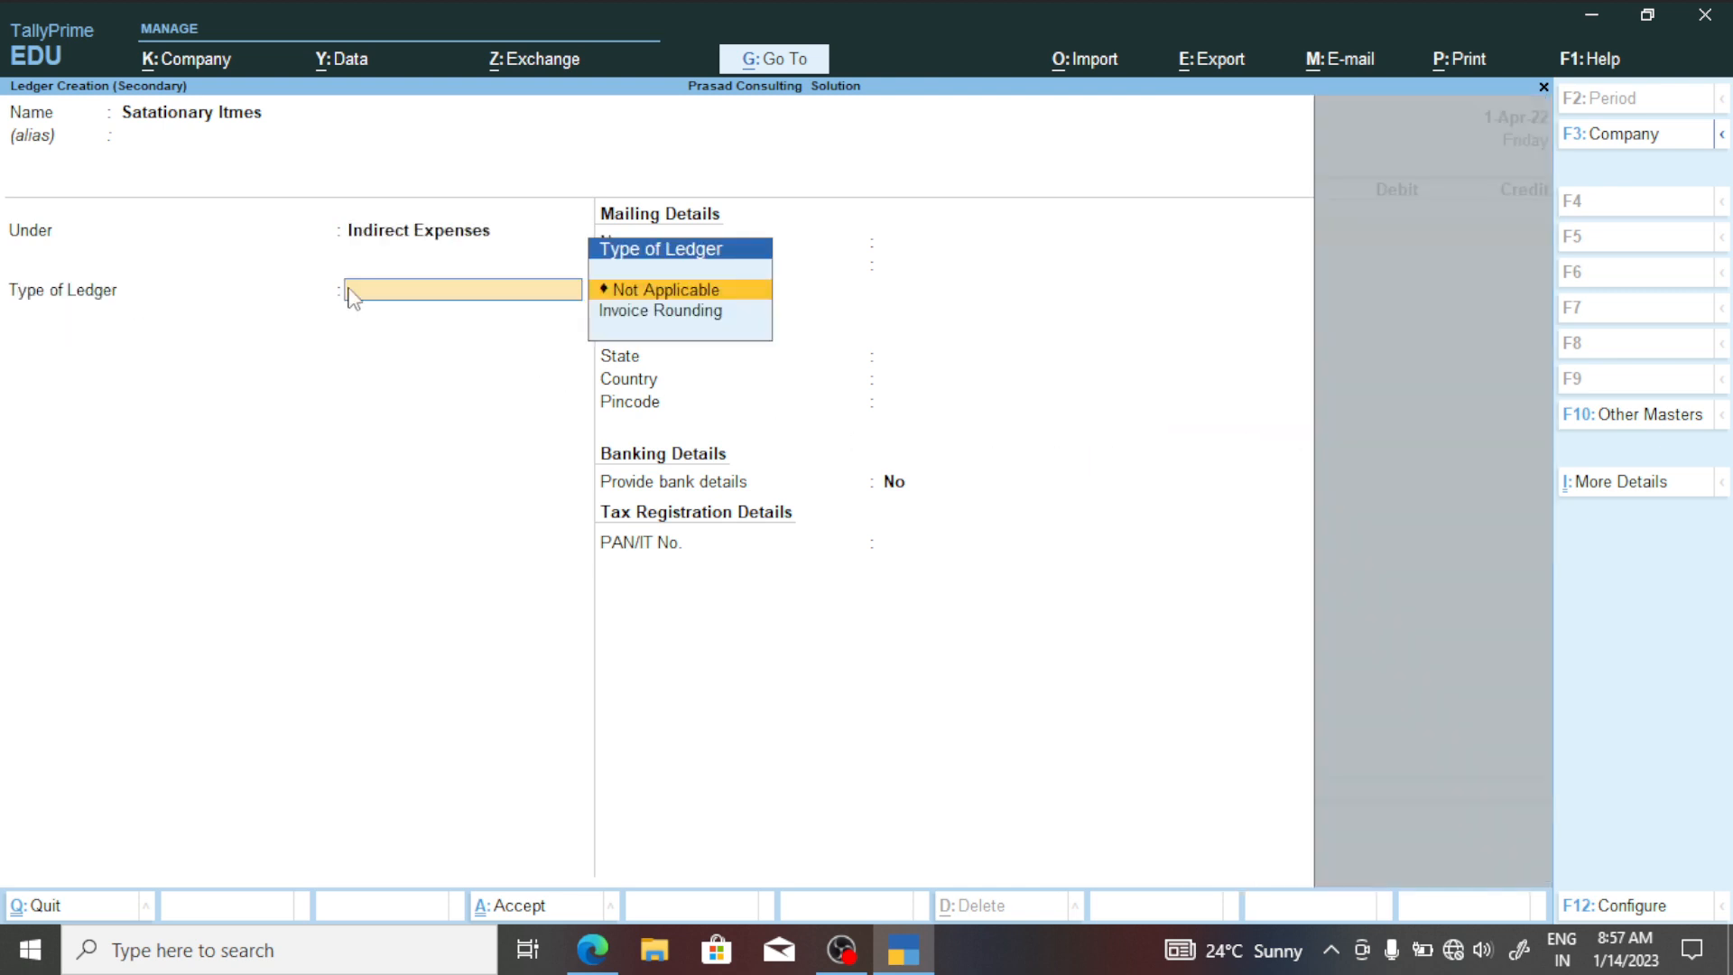
click(727, 293)
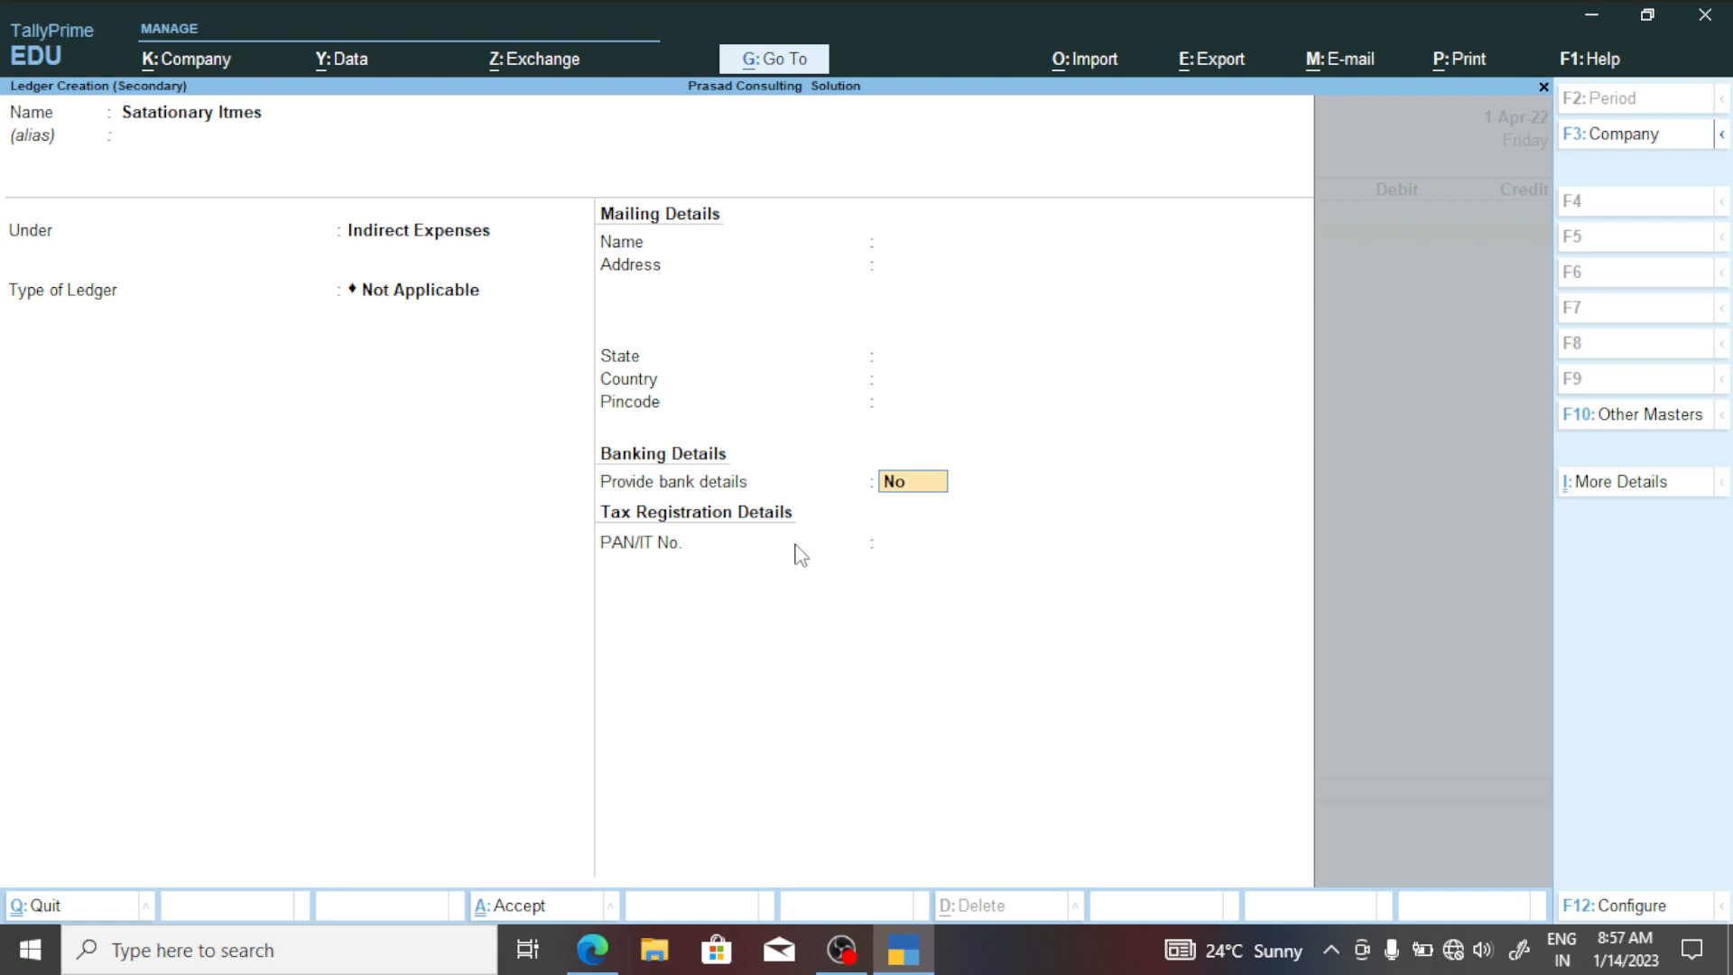
key(ctrl)
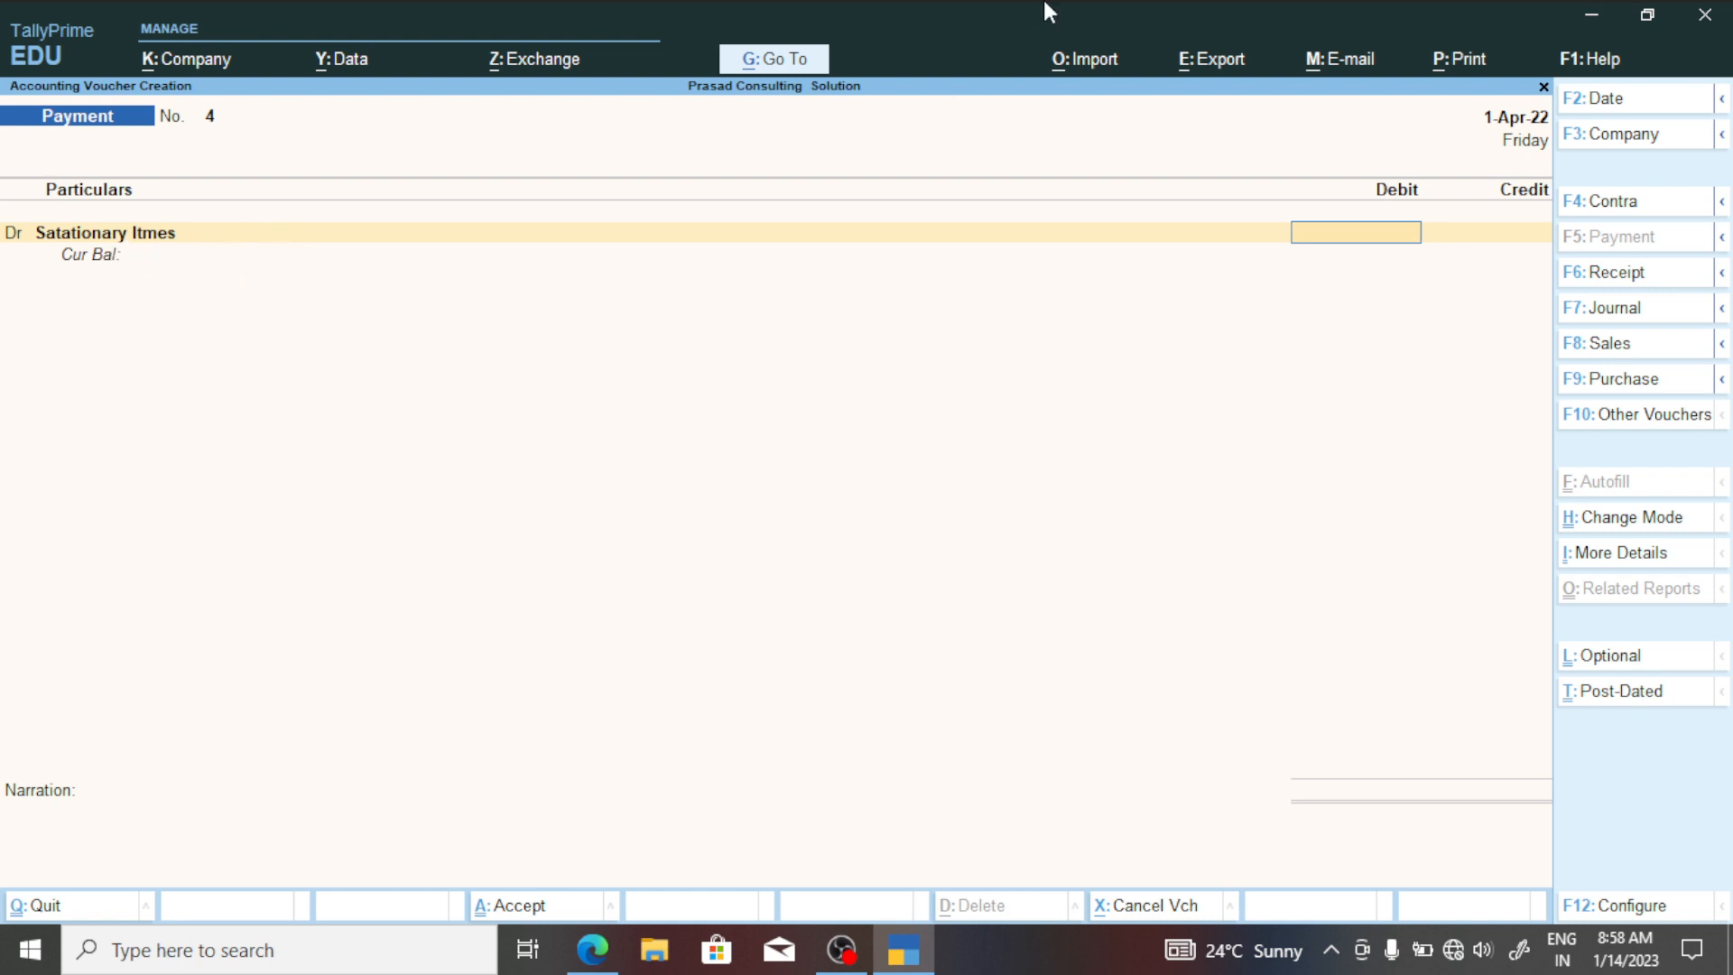
Debit Satationary Itmes and credit Cash with 8000 each, and save the payment voucher.
key(Return)
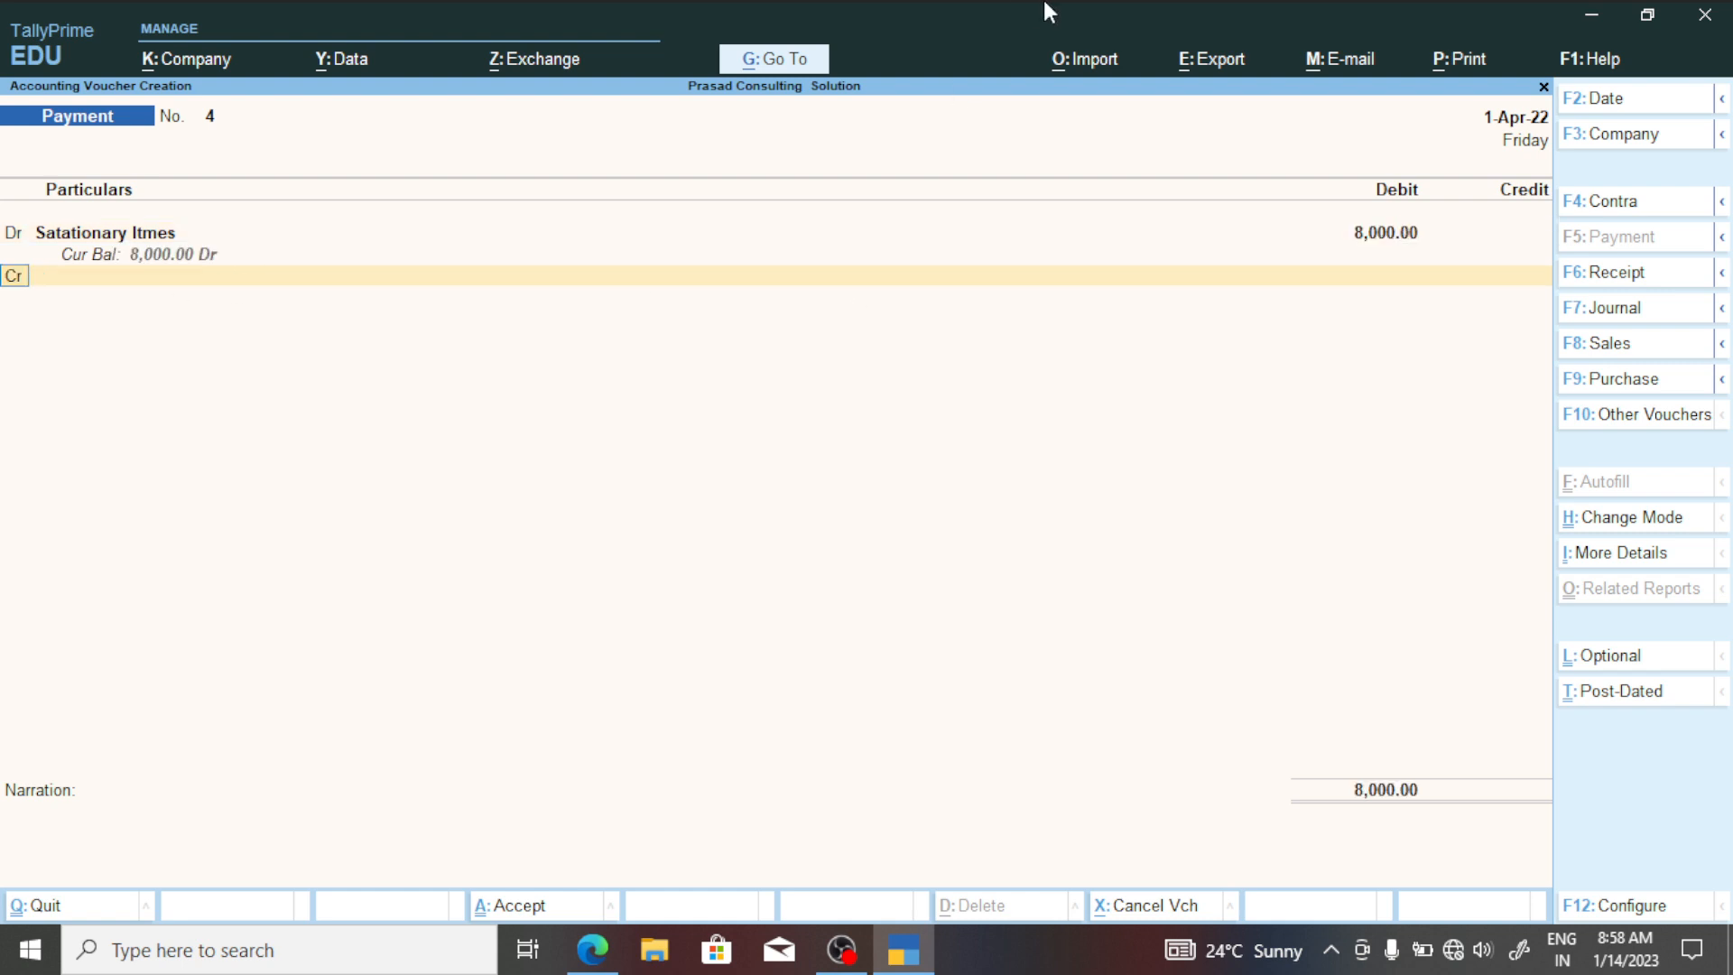
key(Return)
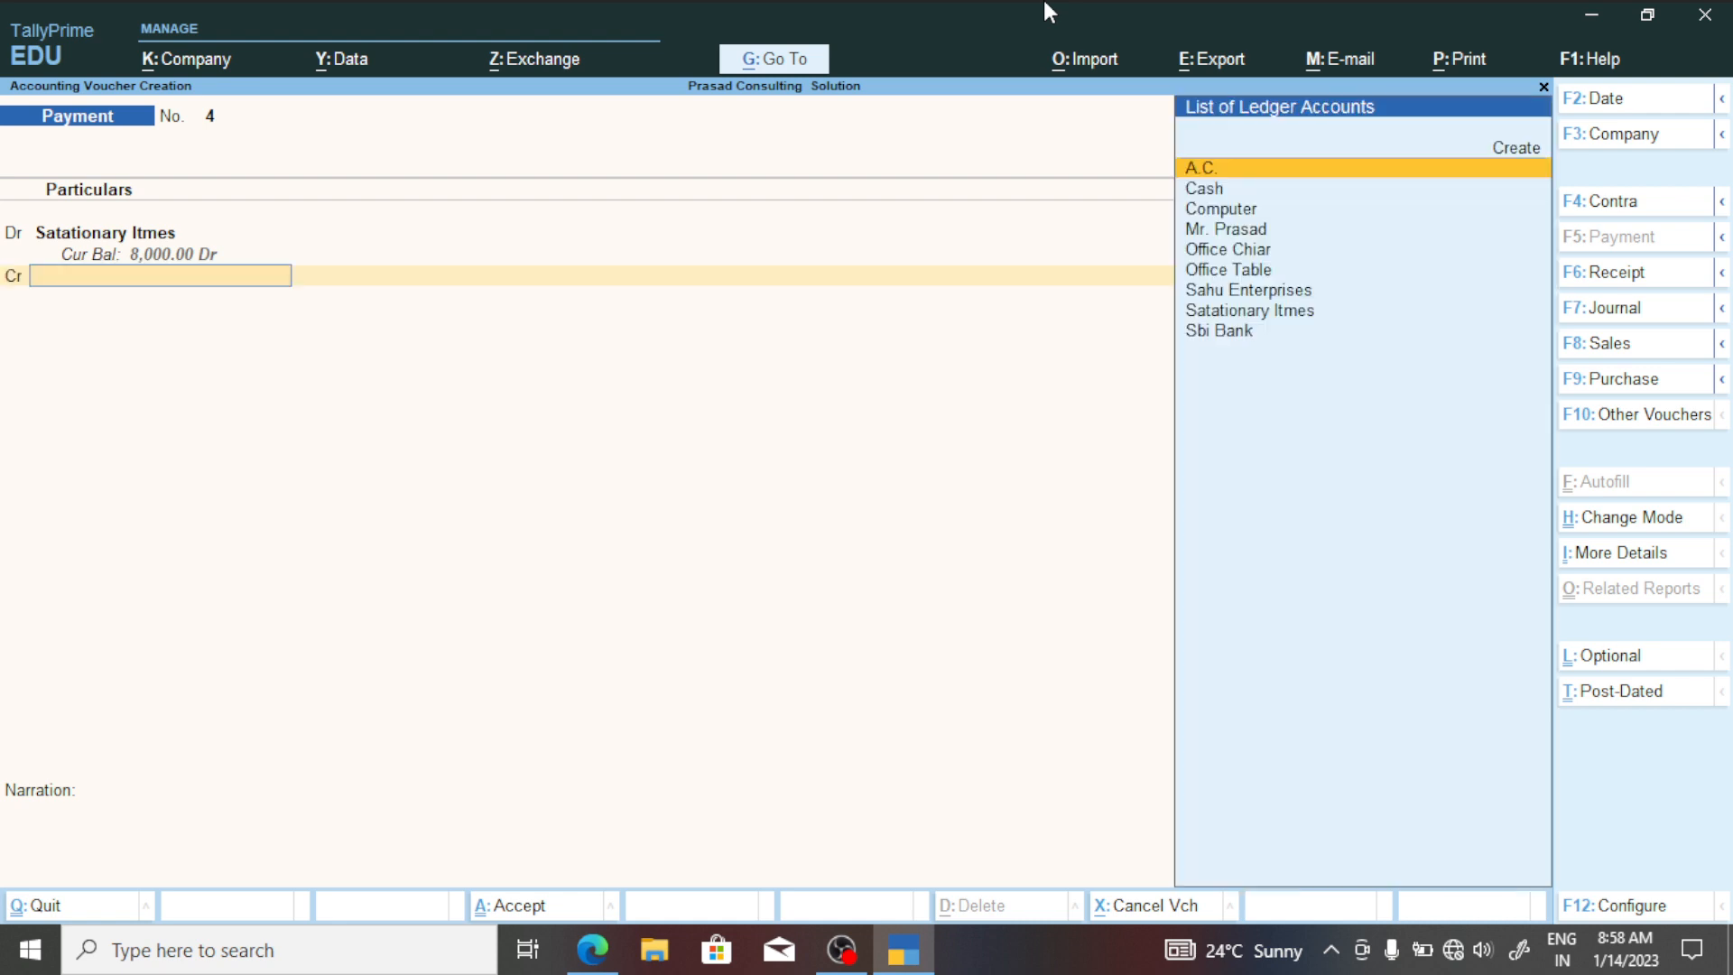
key(Down)
key(Return)
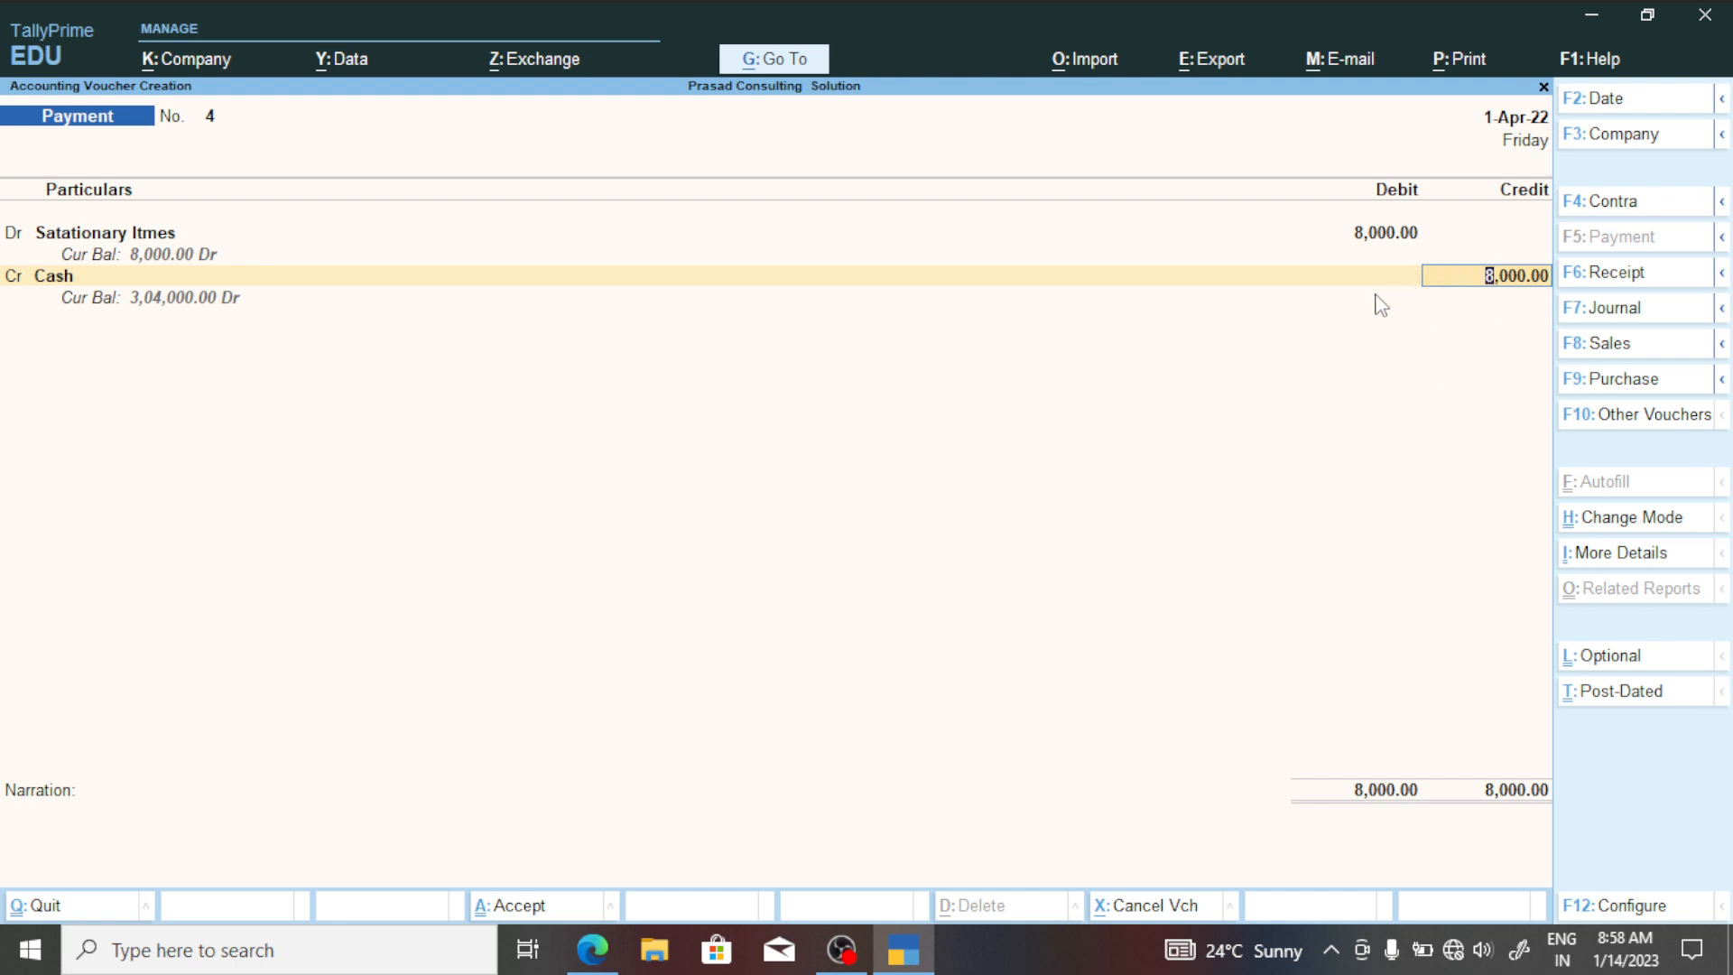
key(ctrl)
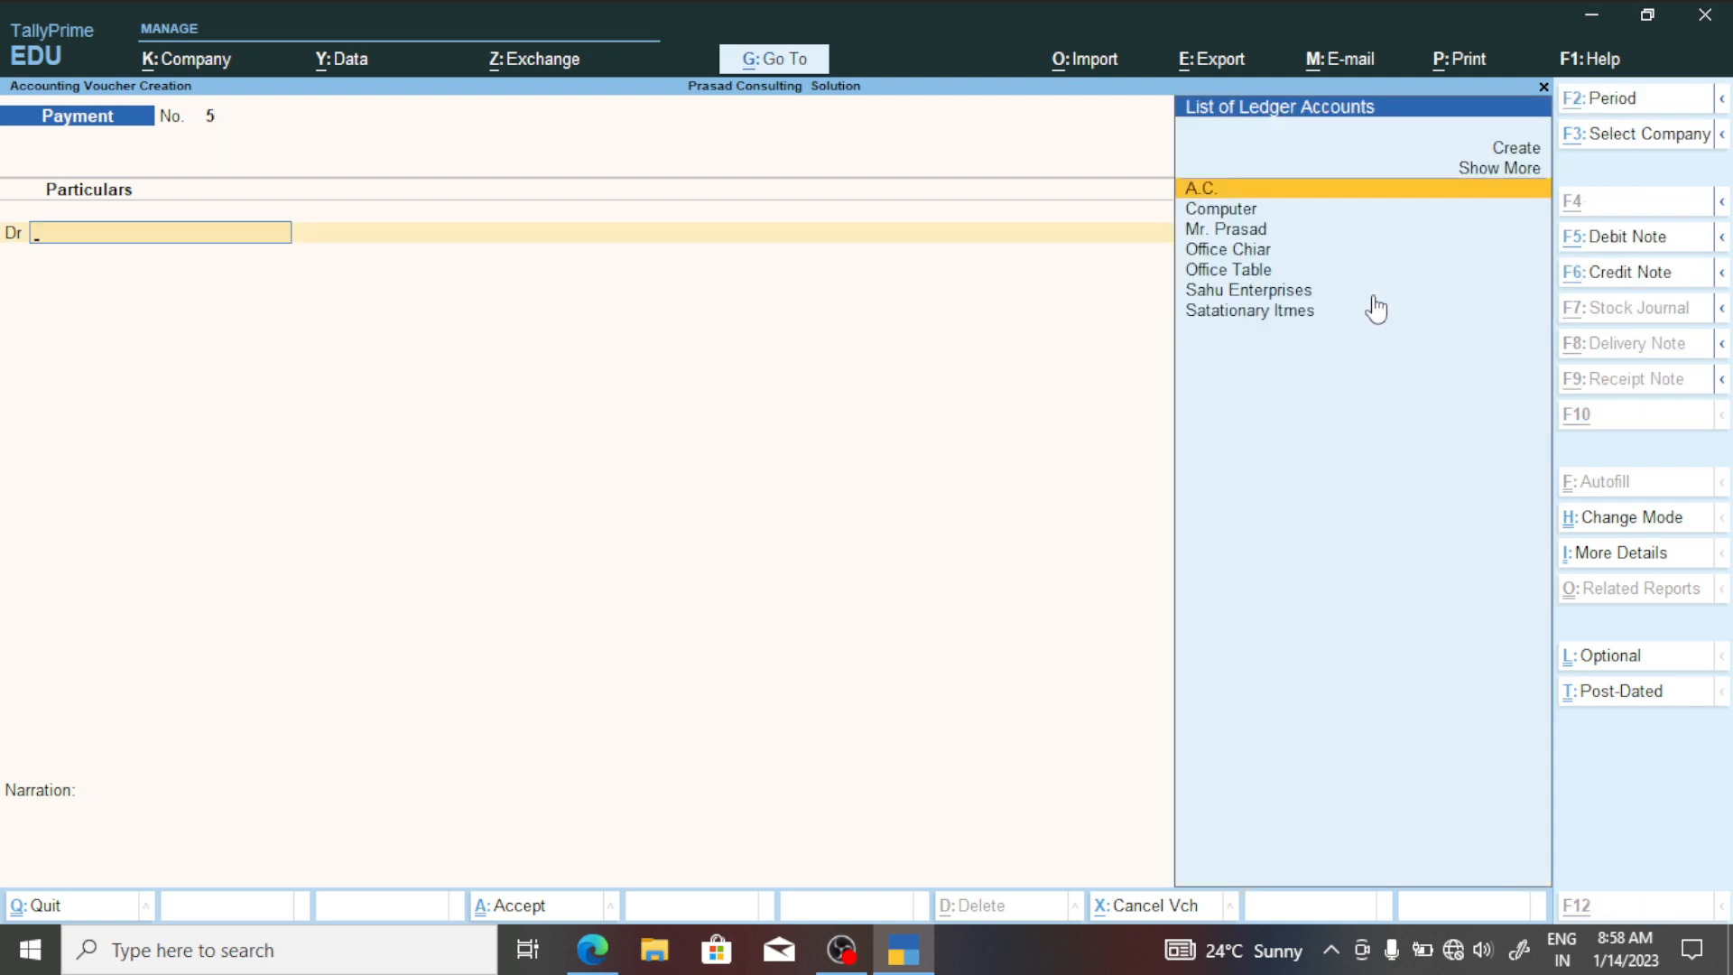
Read question 9's Neha Offset printing bill, including its amount, ledger, group and voucher type, in the PDF notes in Edge.
key(alt+Tab)
scroll(1160, 545, down, 1)
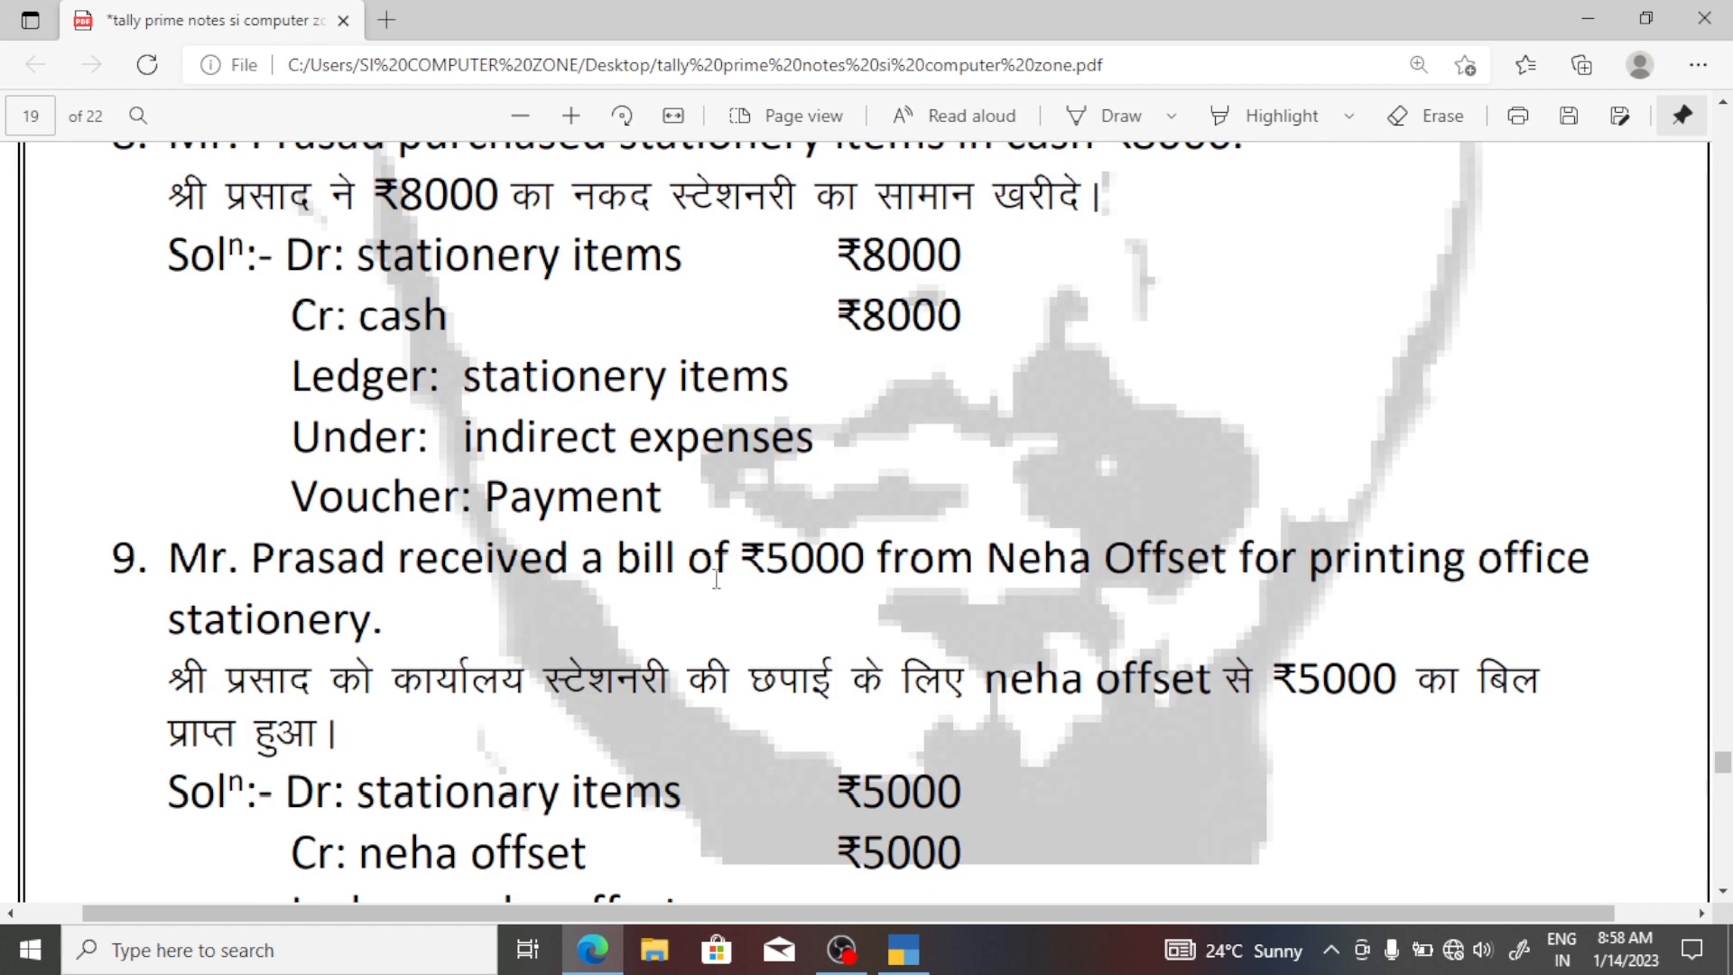
drag(753, 579, 1443, 567)
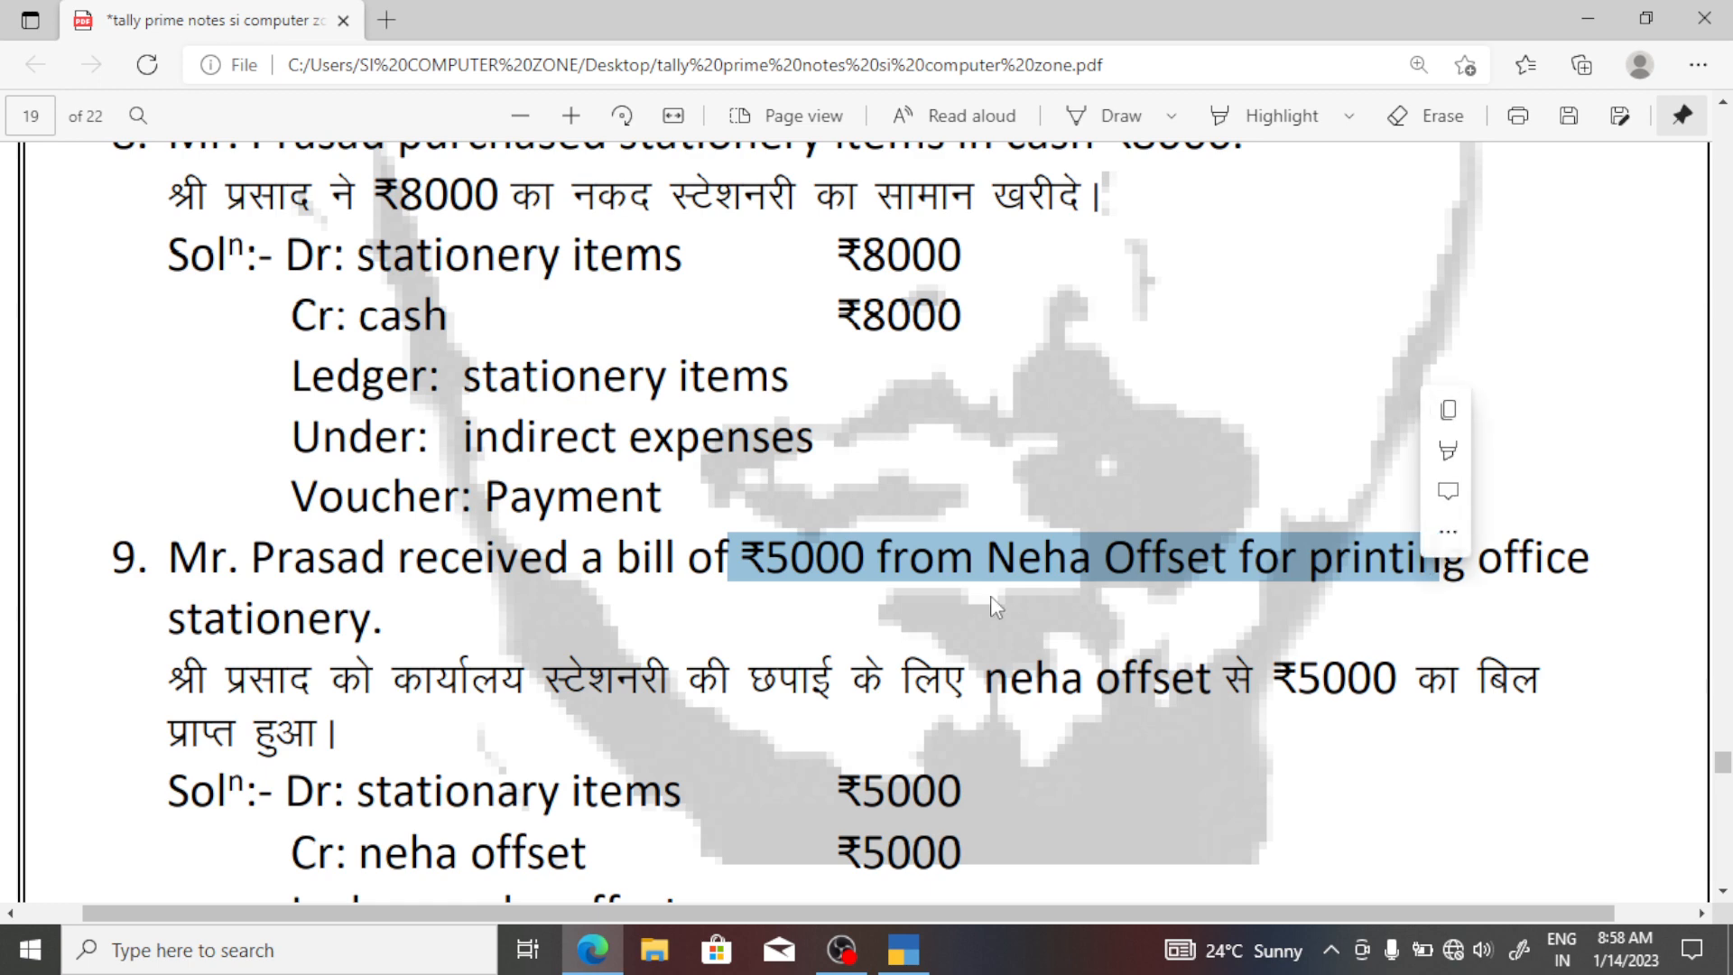
click(774, 642)
scroll(778, 646, down, 1)
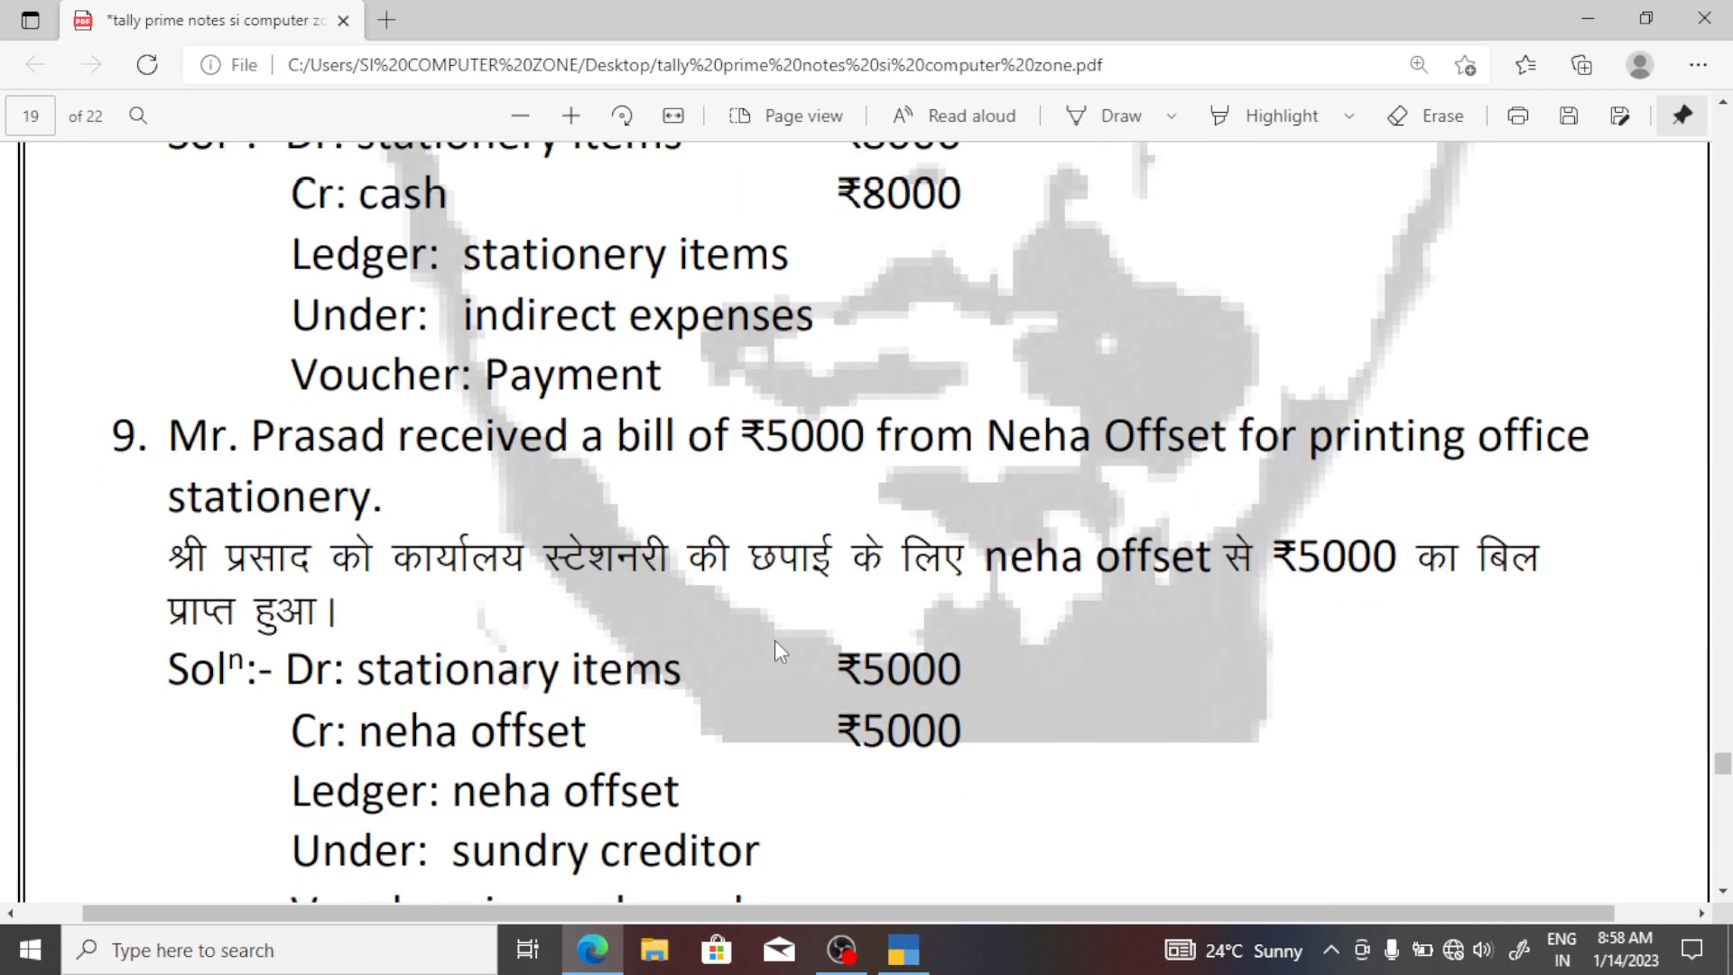
scroll(776, 637, down, 2)
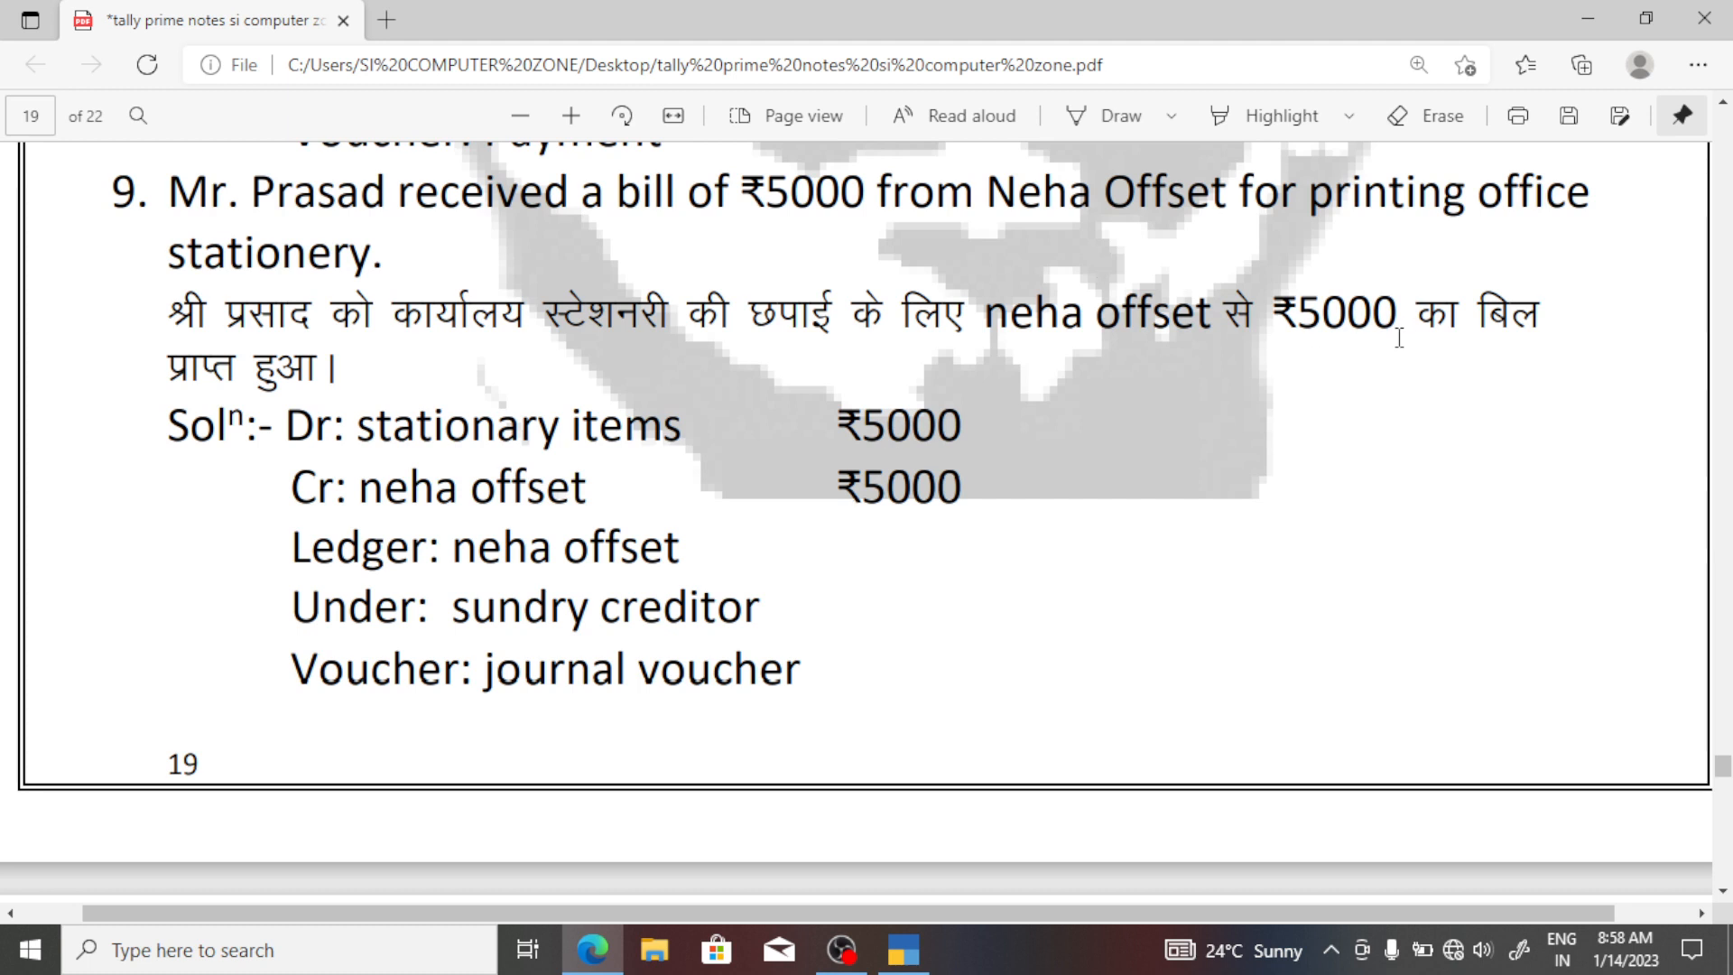
drag(1399, 337, 1268, 327)
click(1259, 437)
drag(759, 606, 495, 612)
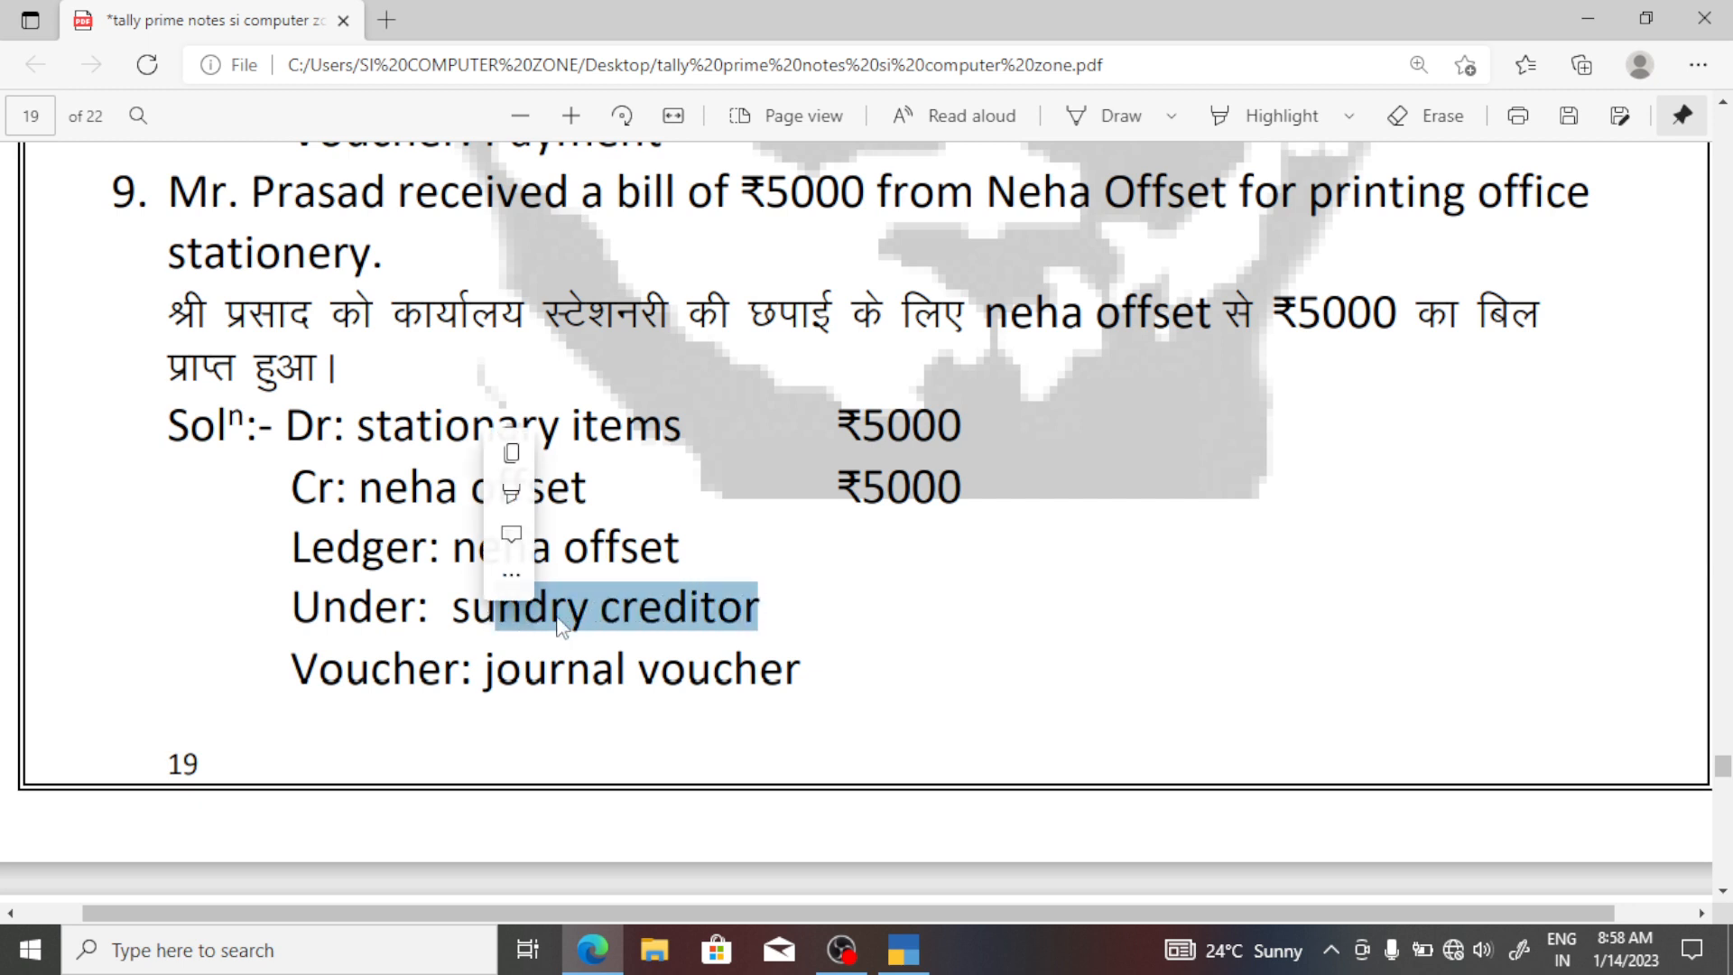
click(828, 666)
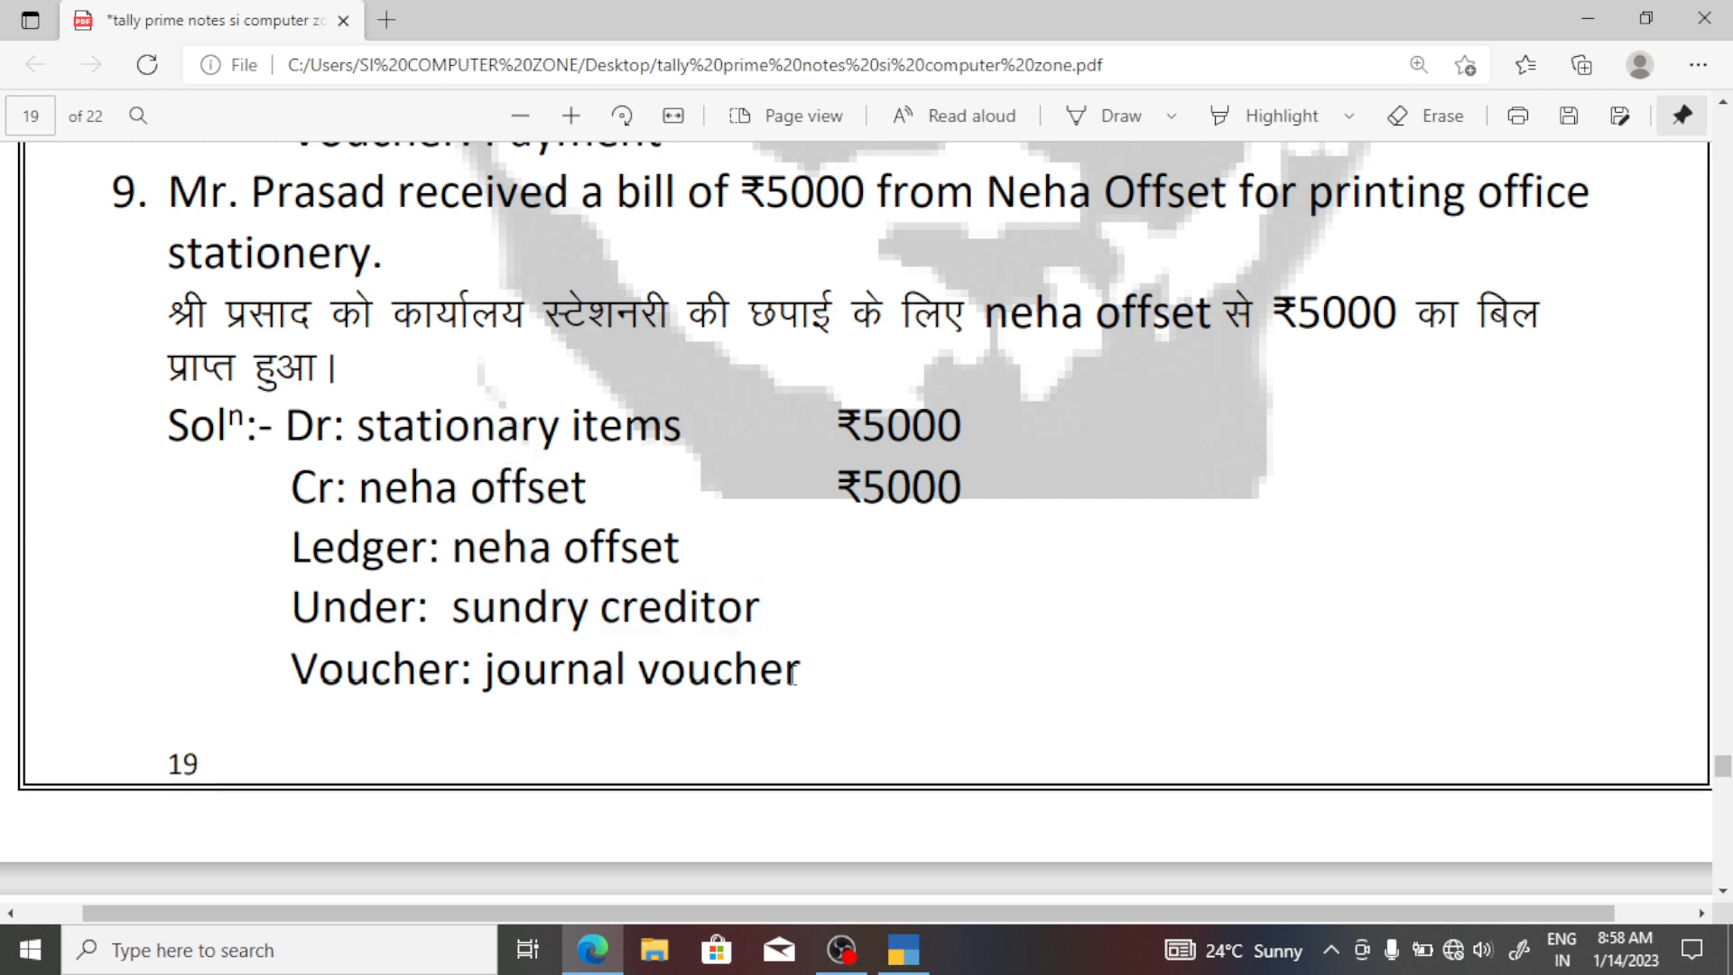
Switch to TallyPrime and debit Satationary Itmes with 5000 in the payment voucher, checking the entry against the Edge notes.
key(alt+Tab)
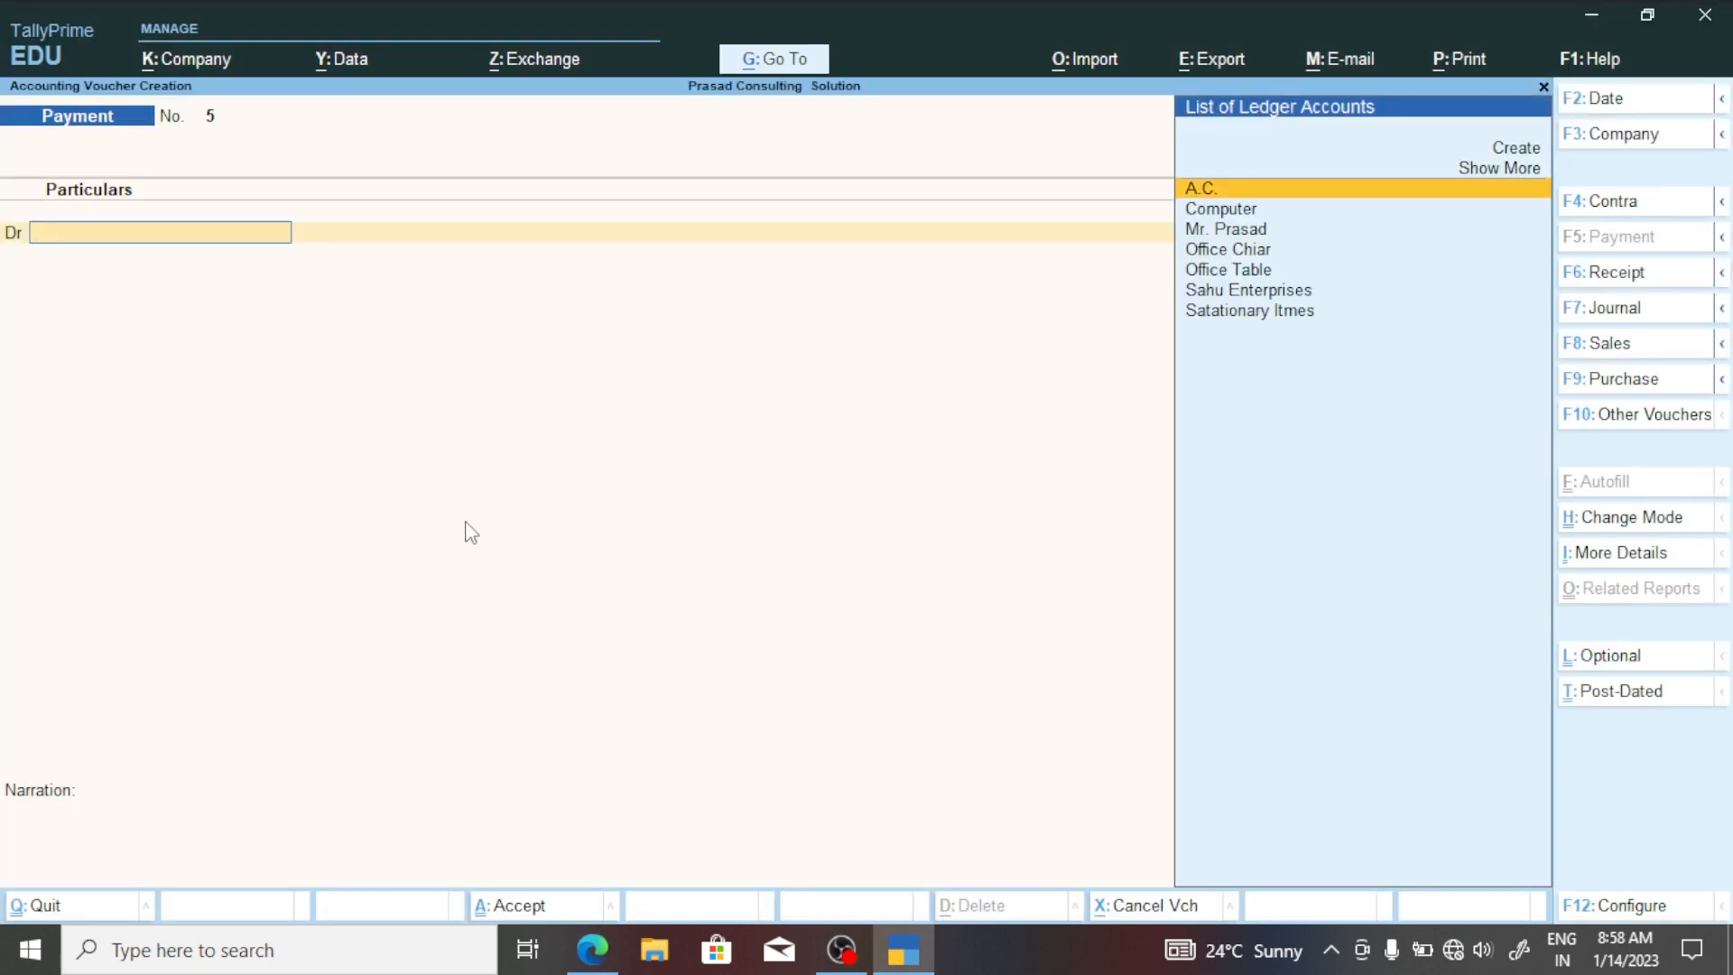
click(1293, 312)
key(alt+Tab)
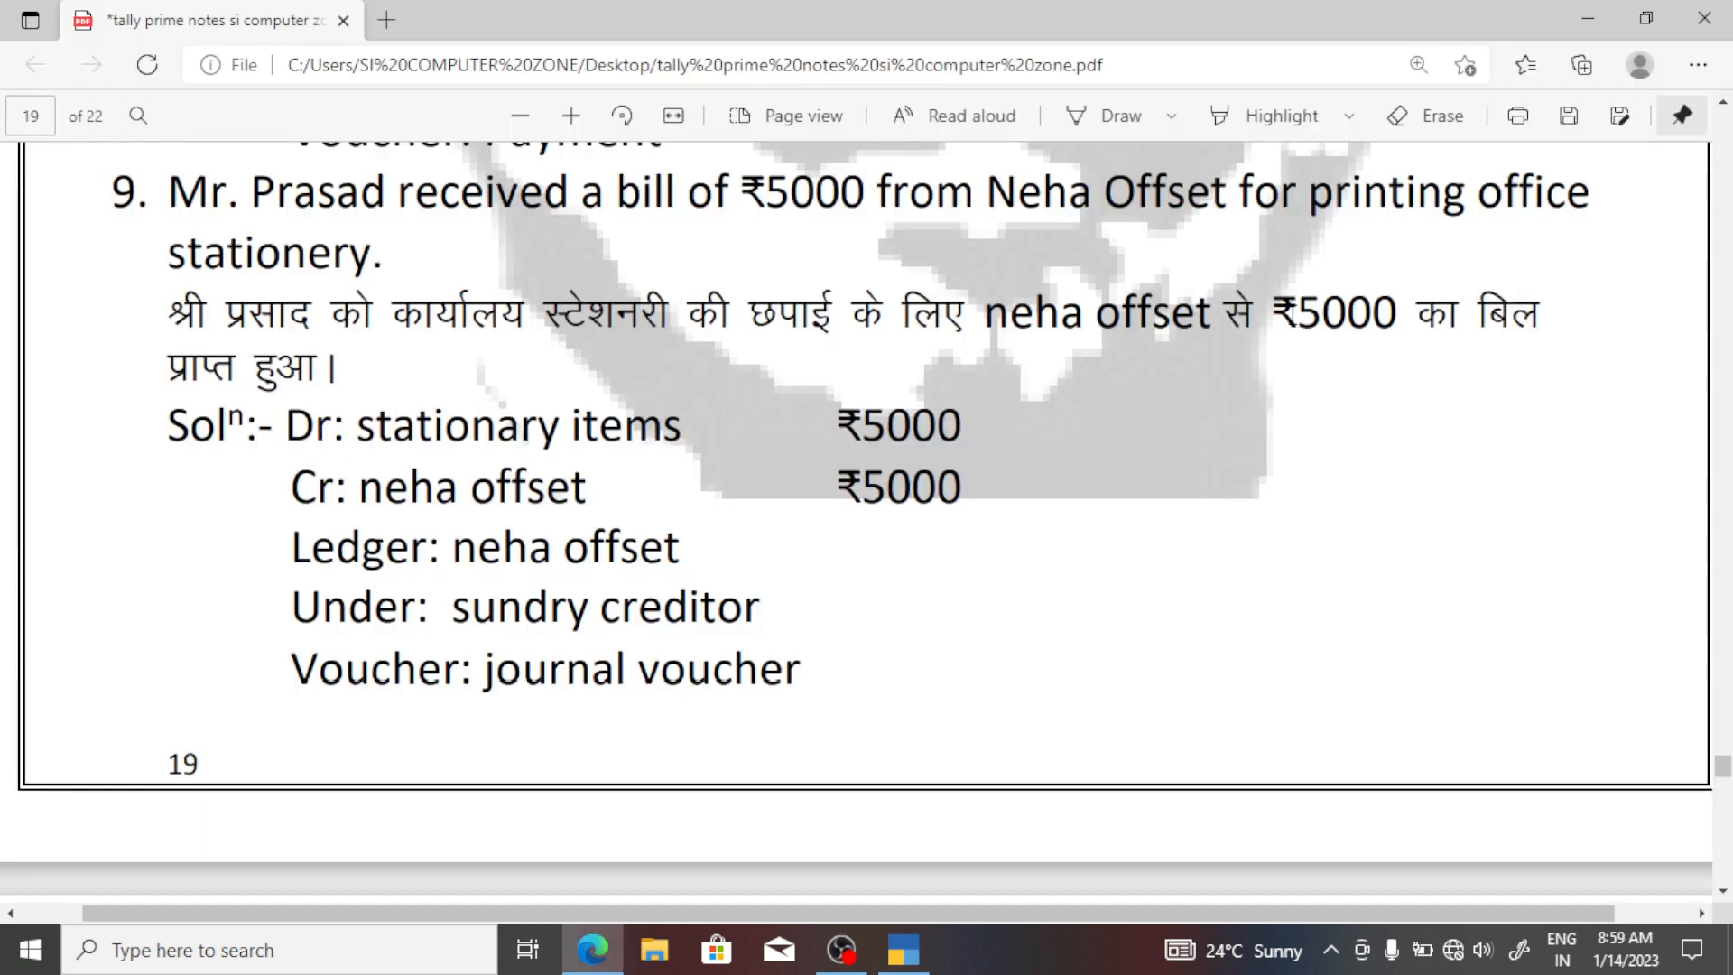
key(alt+Tab)
text(50)
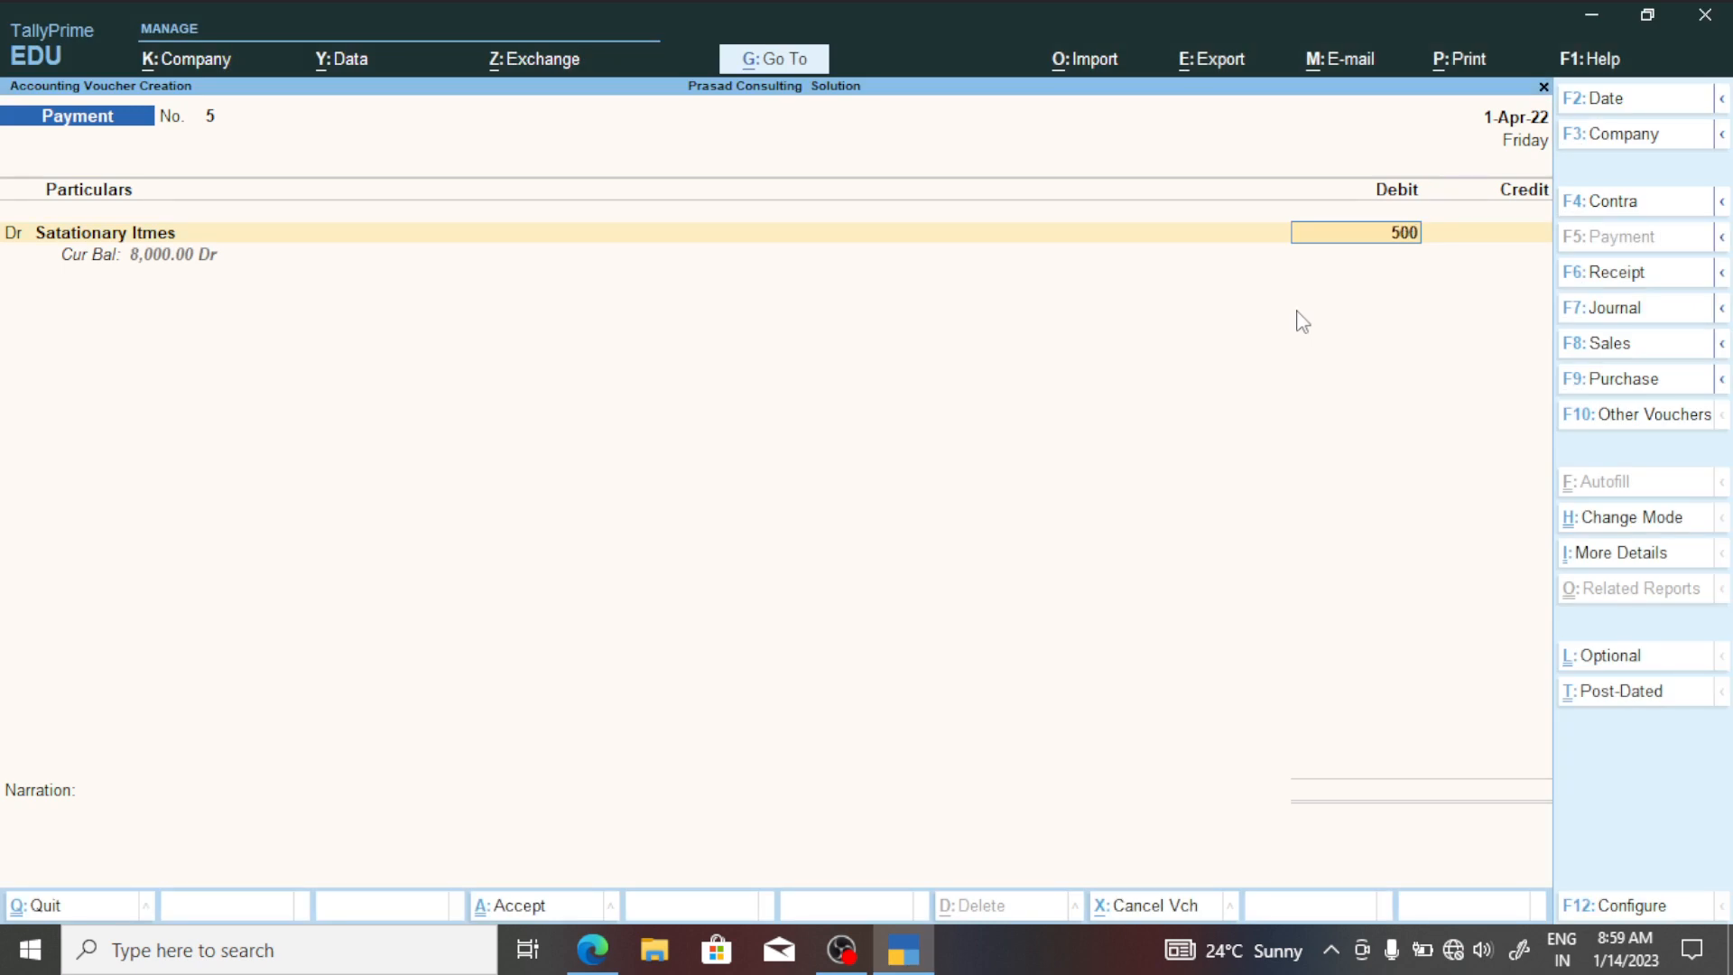
key(Return)
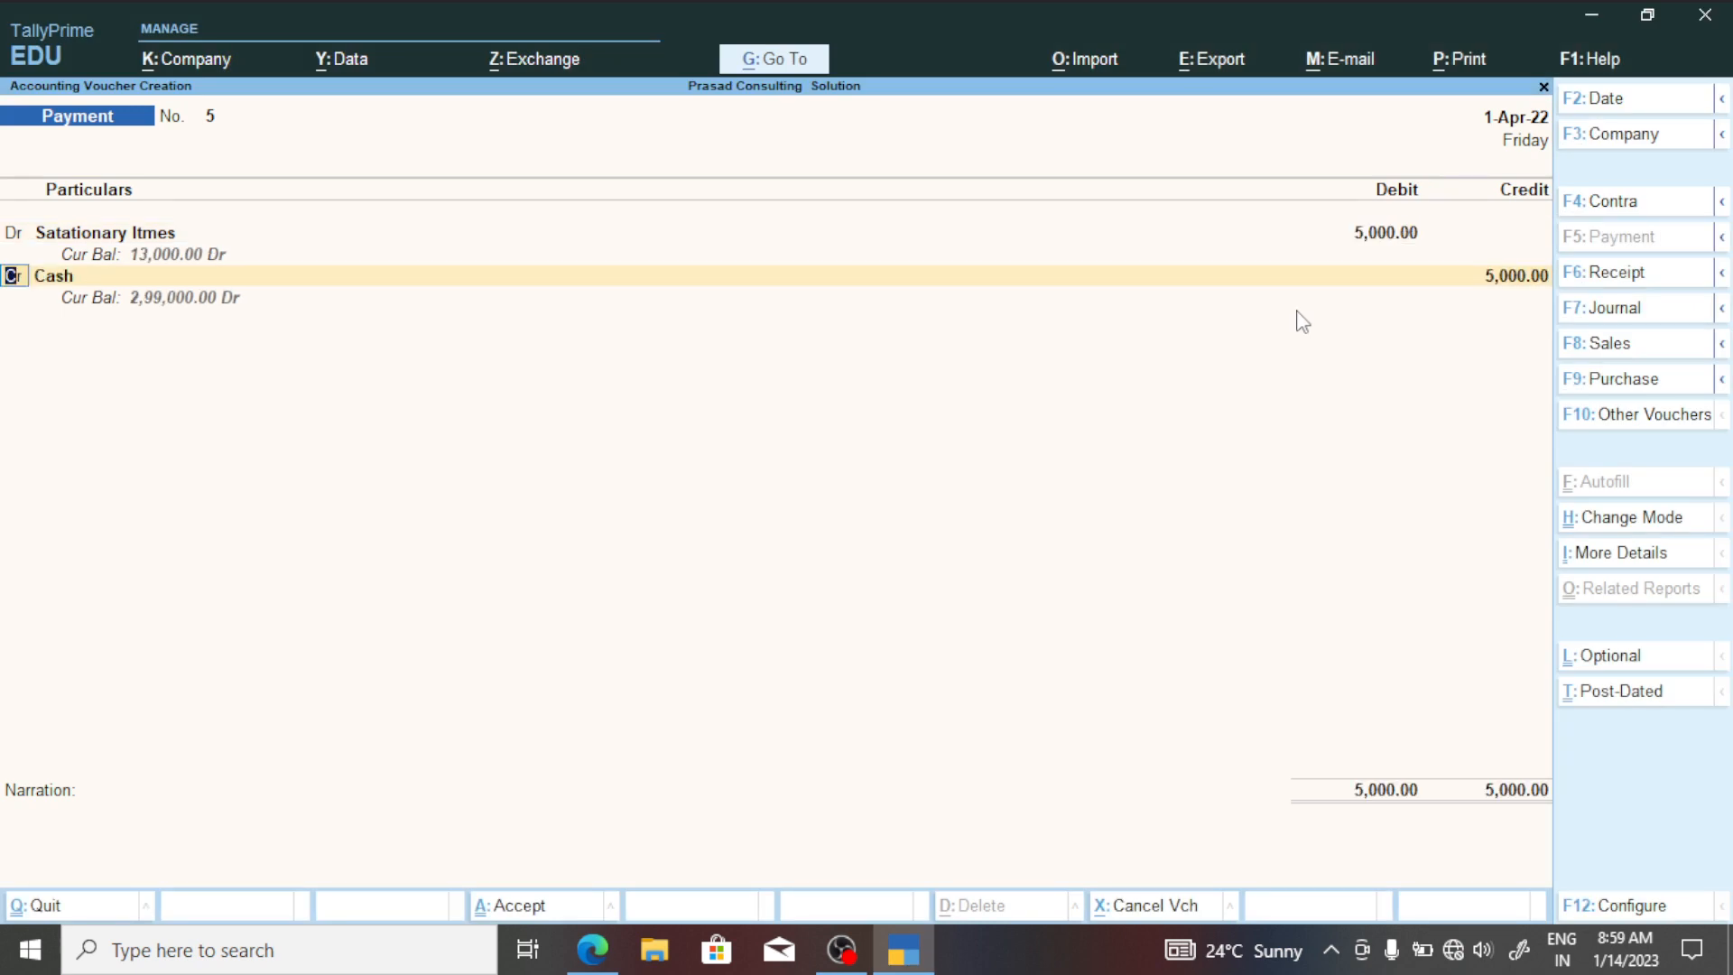
Create and save a ledger named Neha Offsets under Sundry Creditors from the voucher's credit line.
key(Return)
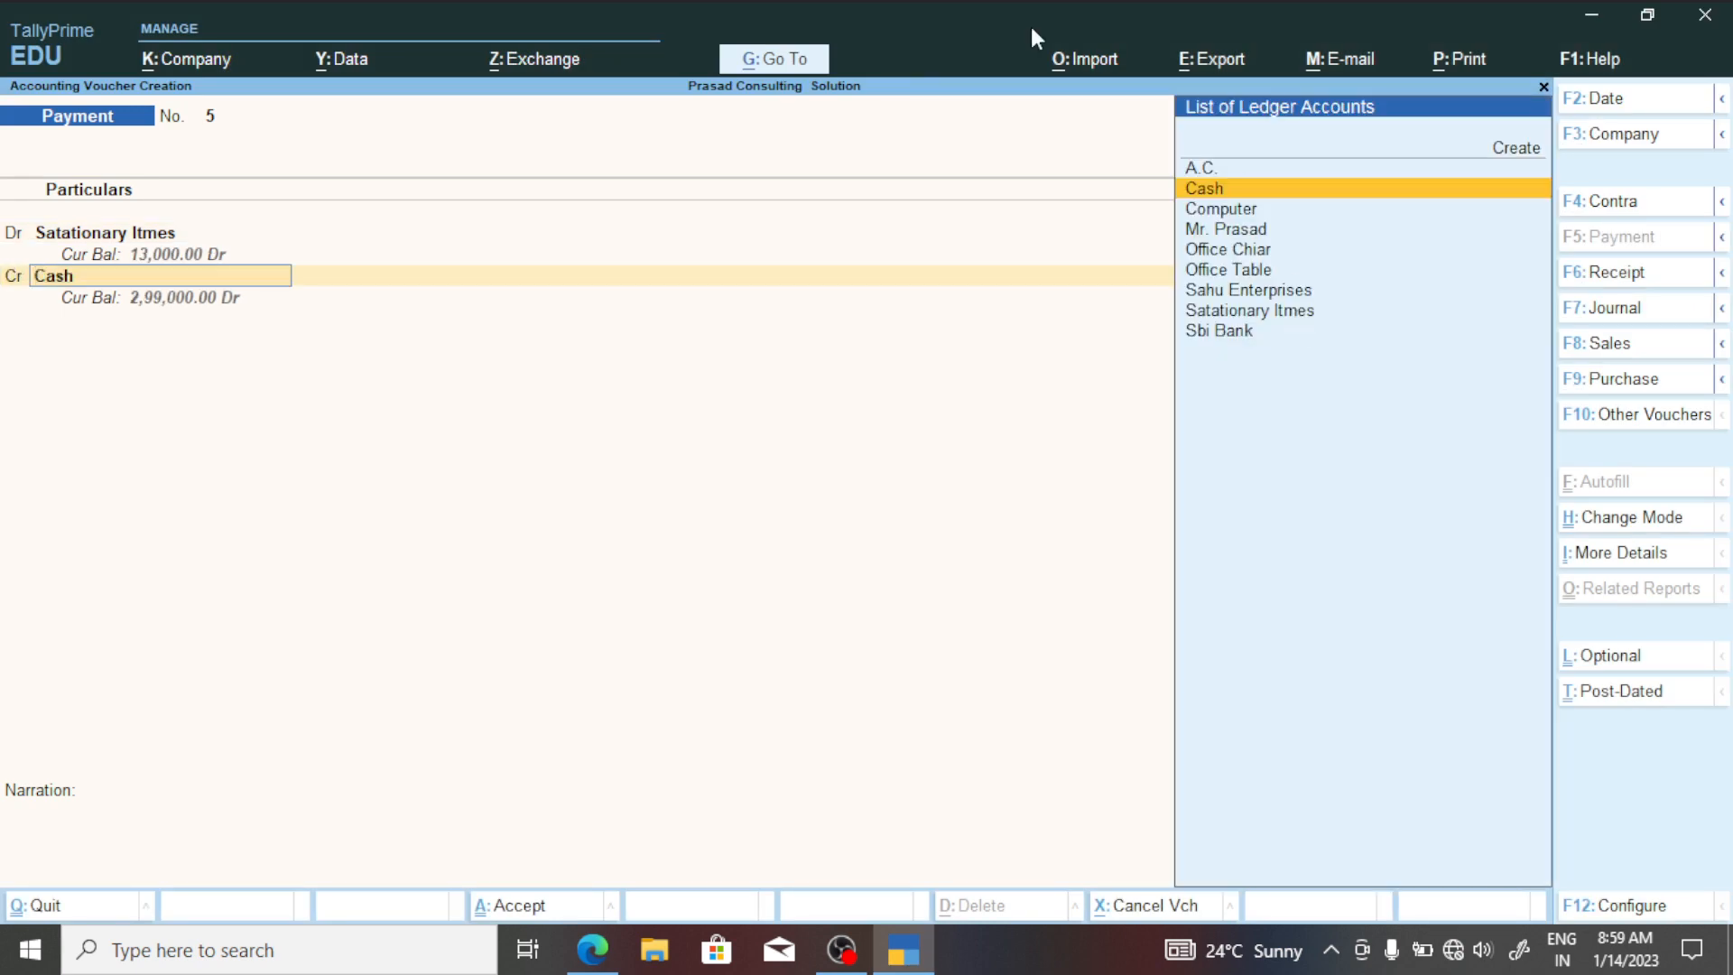
click(1518, 150)
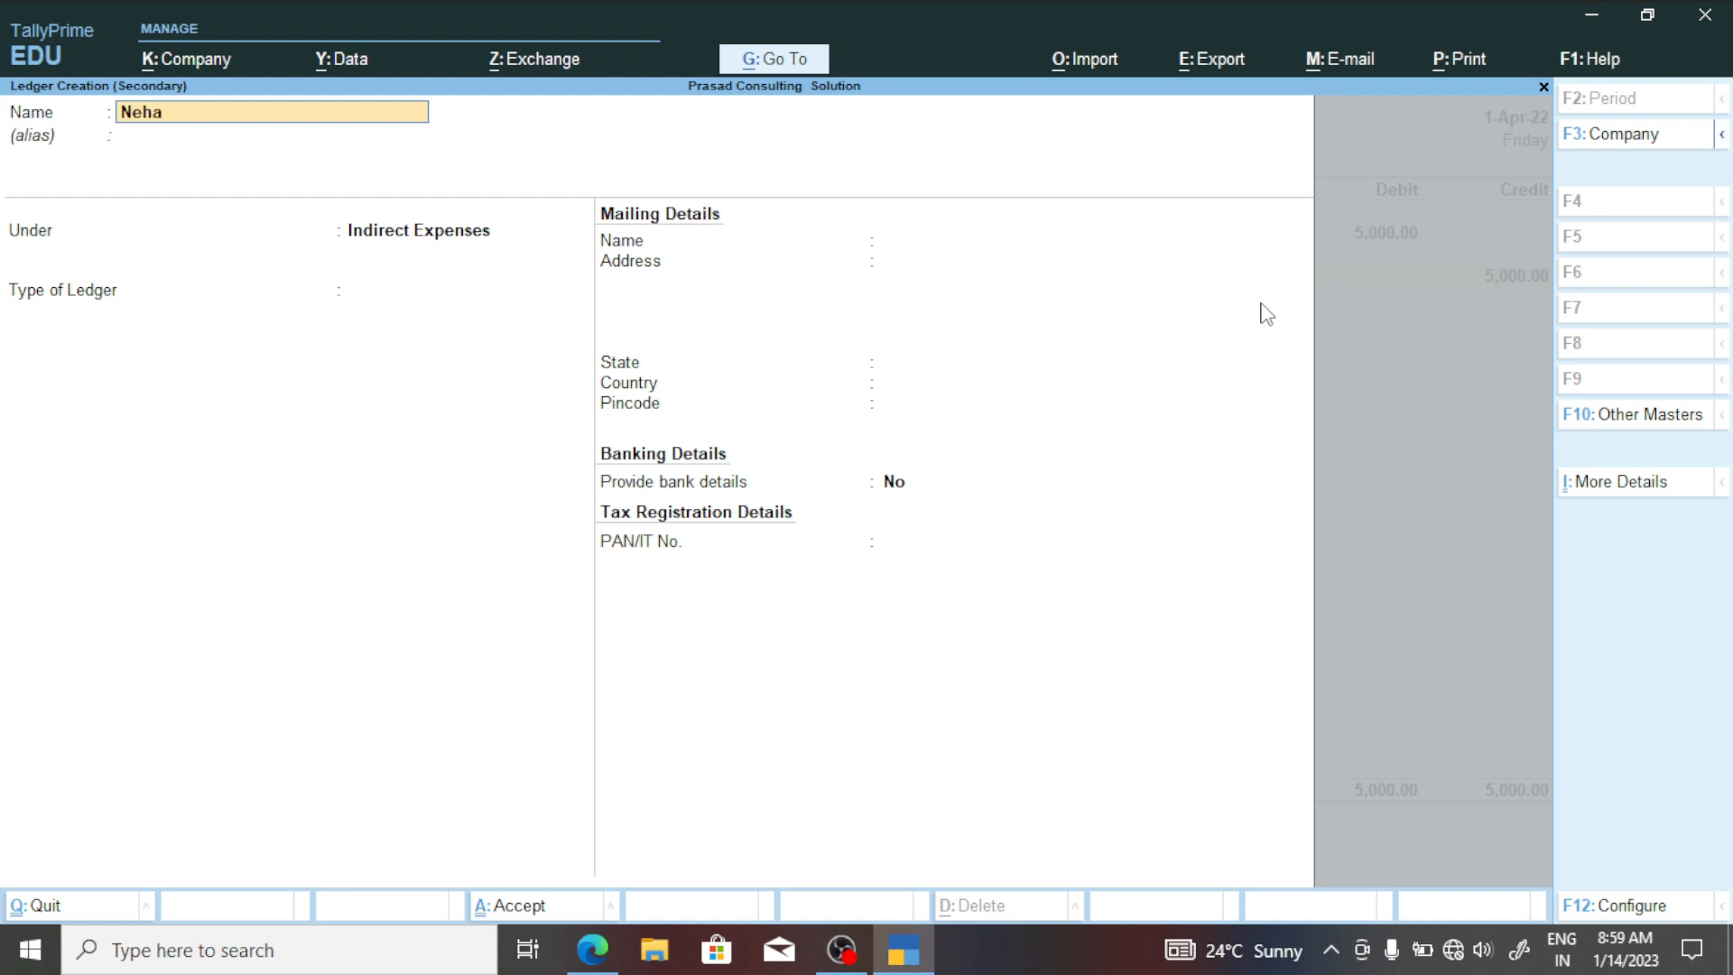
text(Neha Off)
key(Return)
key(Return)
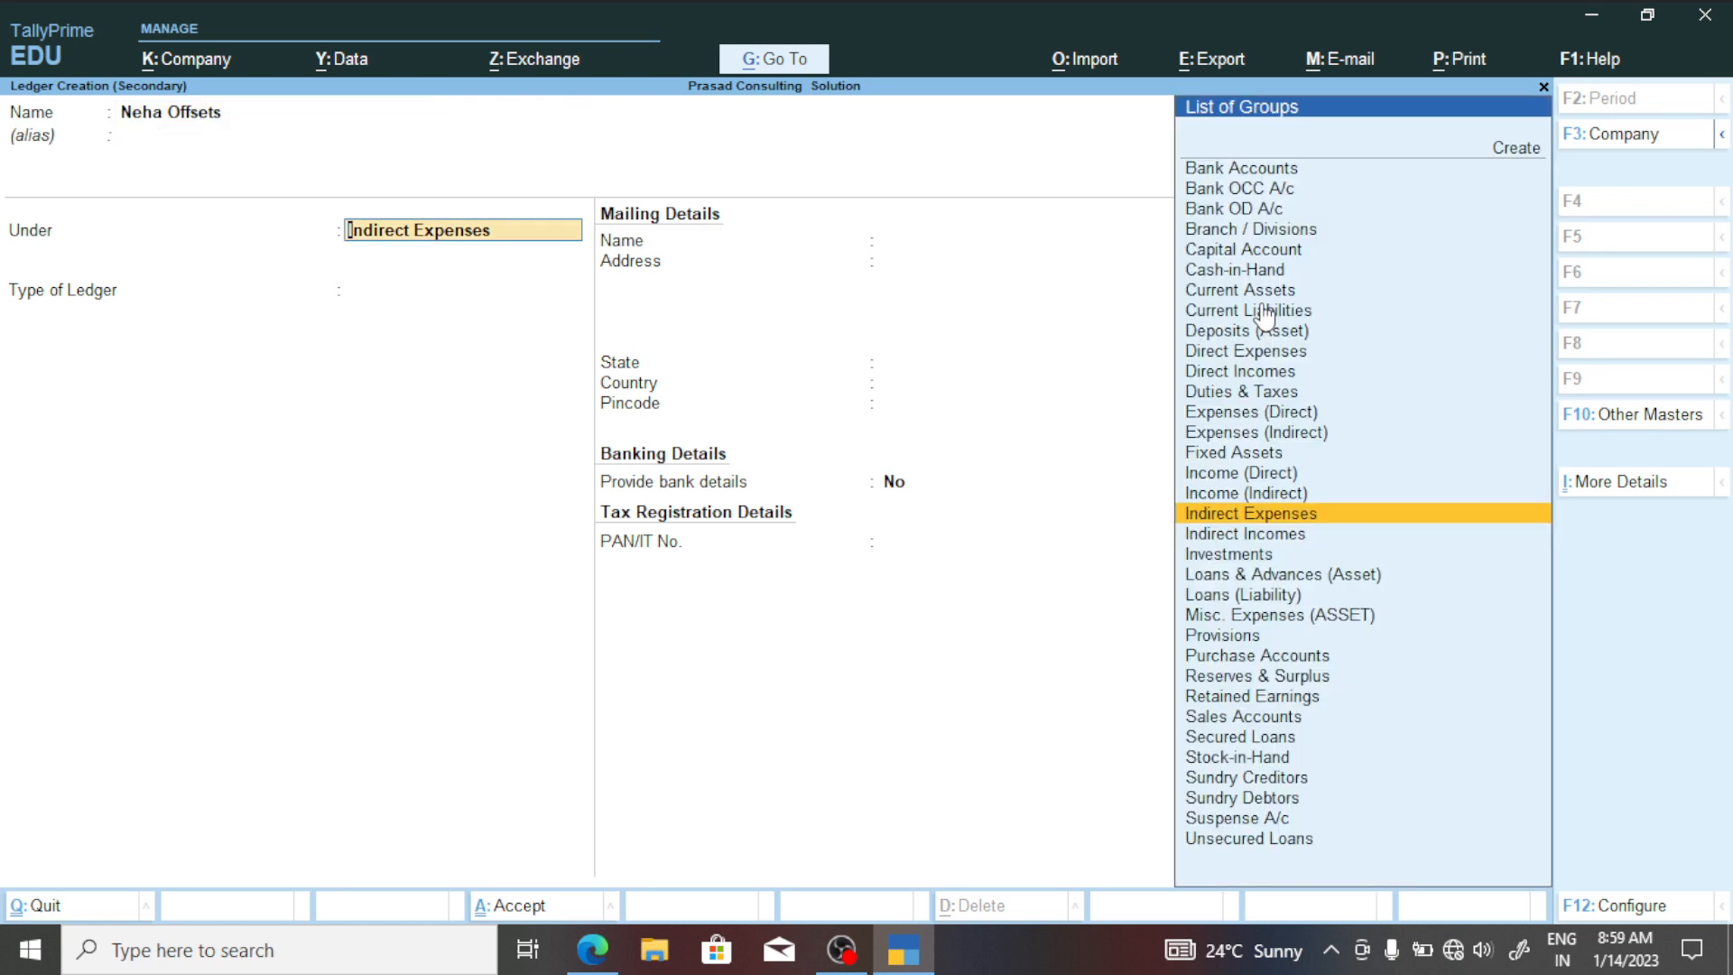
text(S)
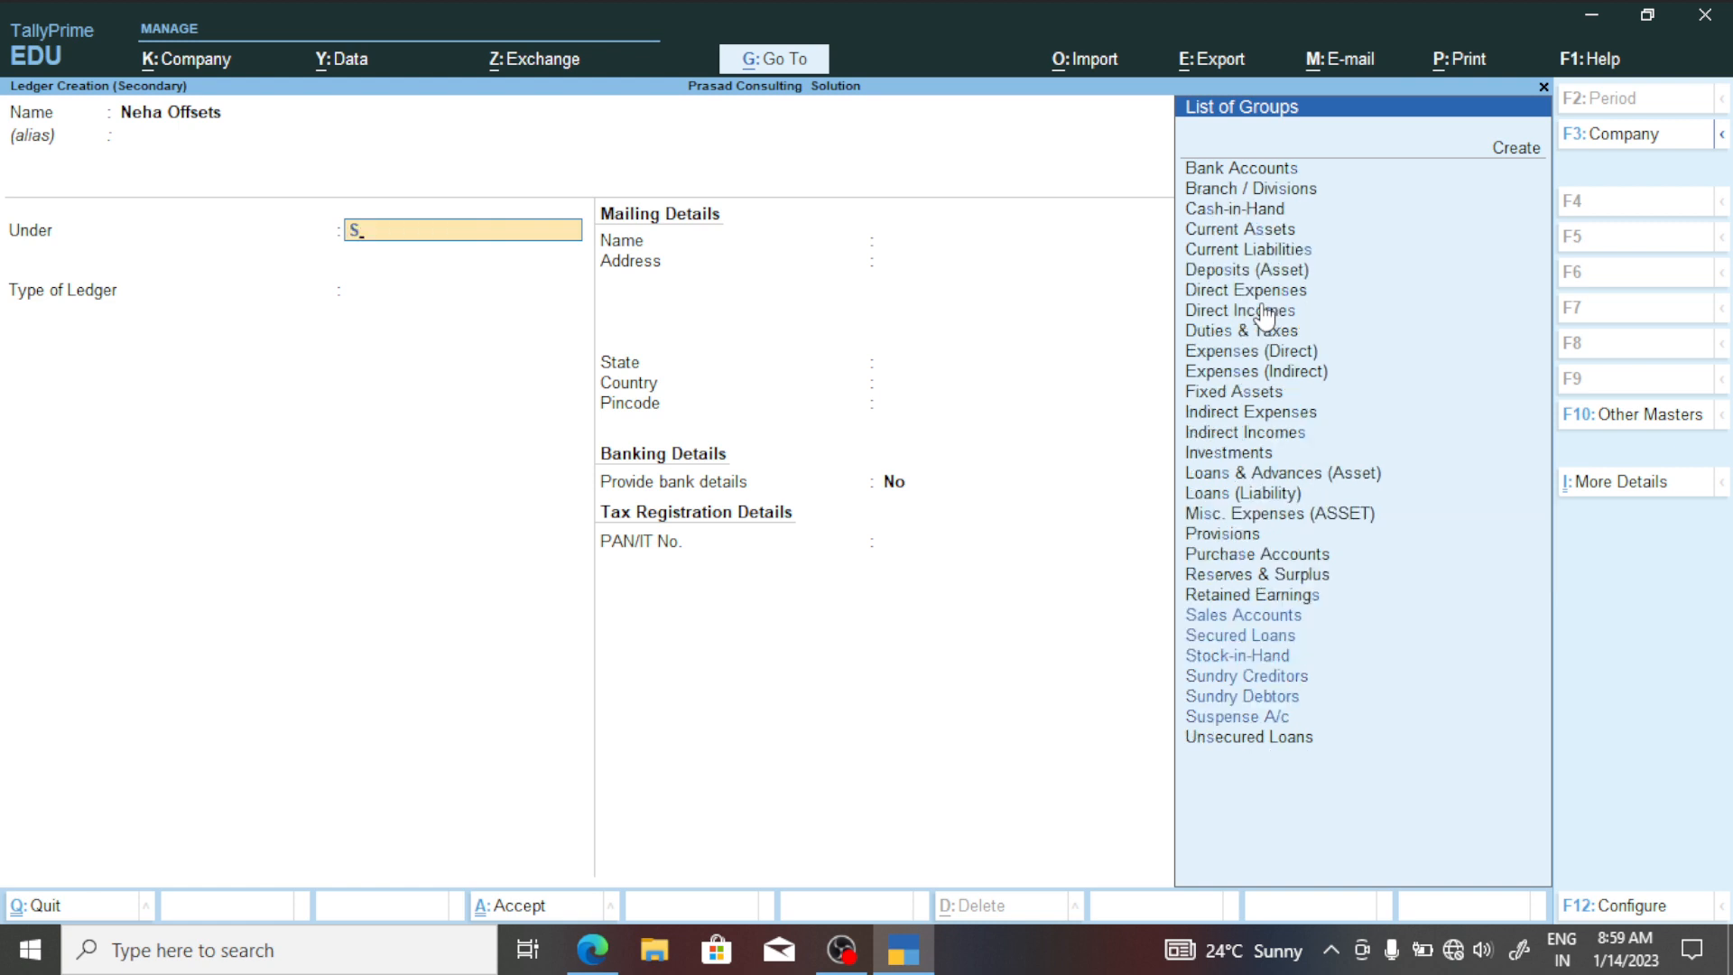
click(1304, 686)
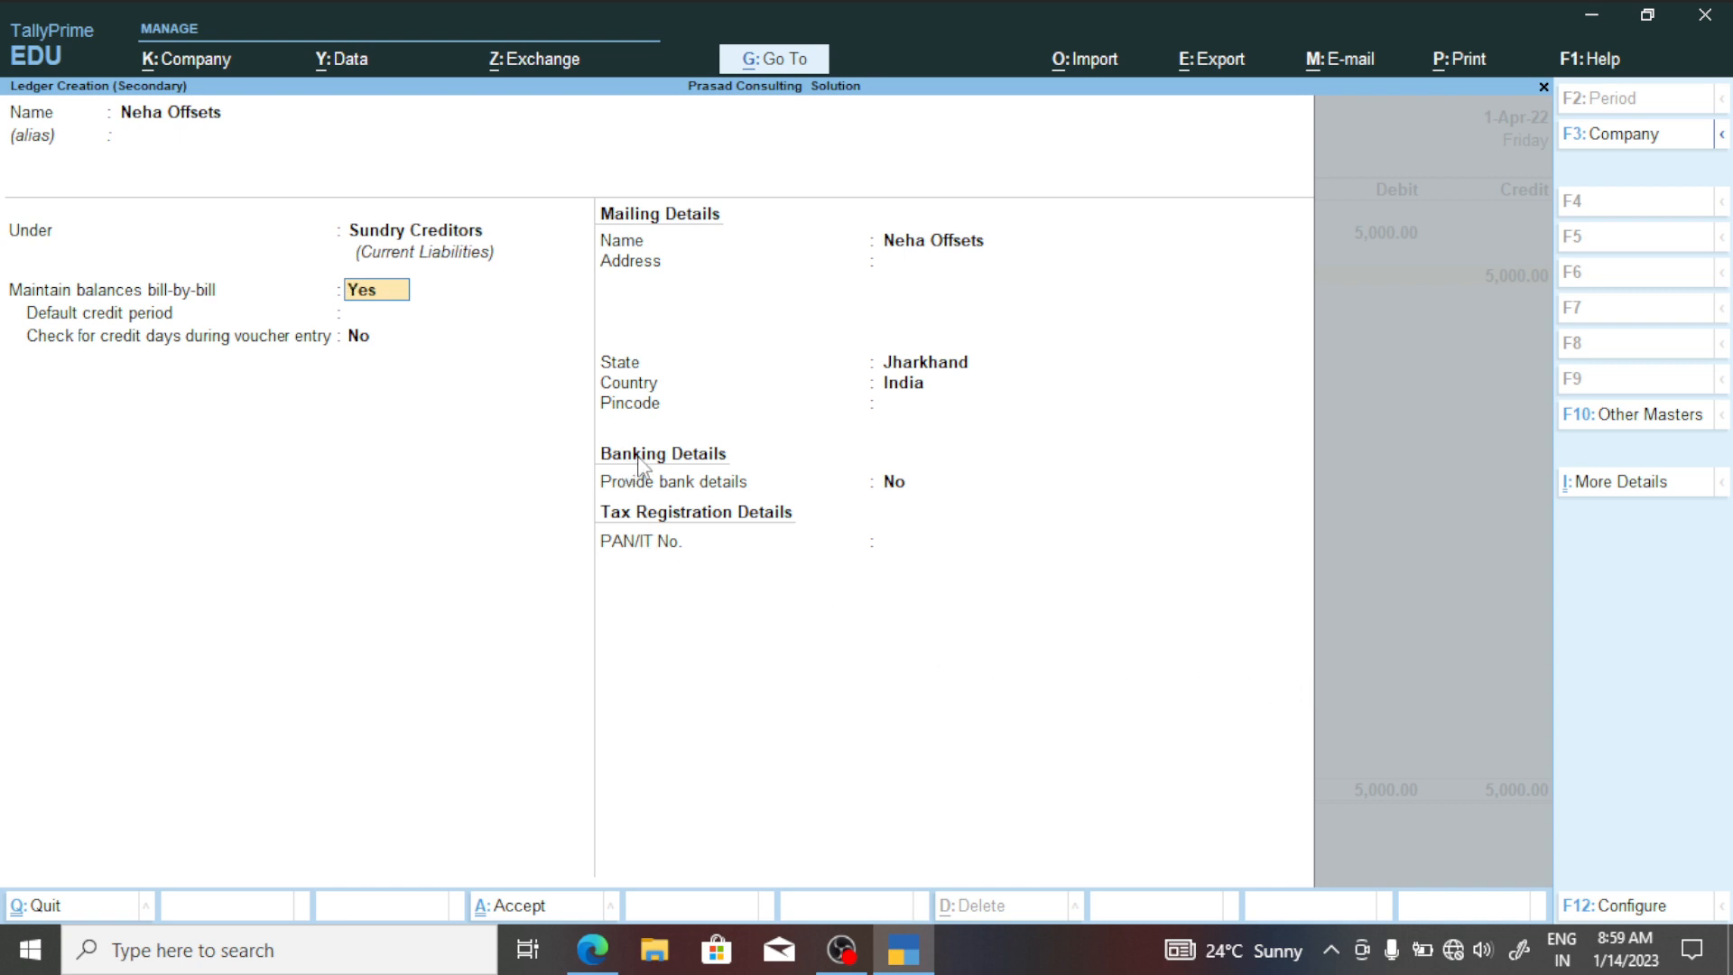
key(ctrl)
key(ctrl+a)
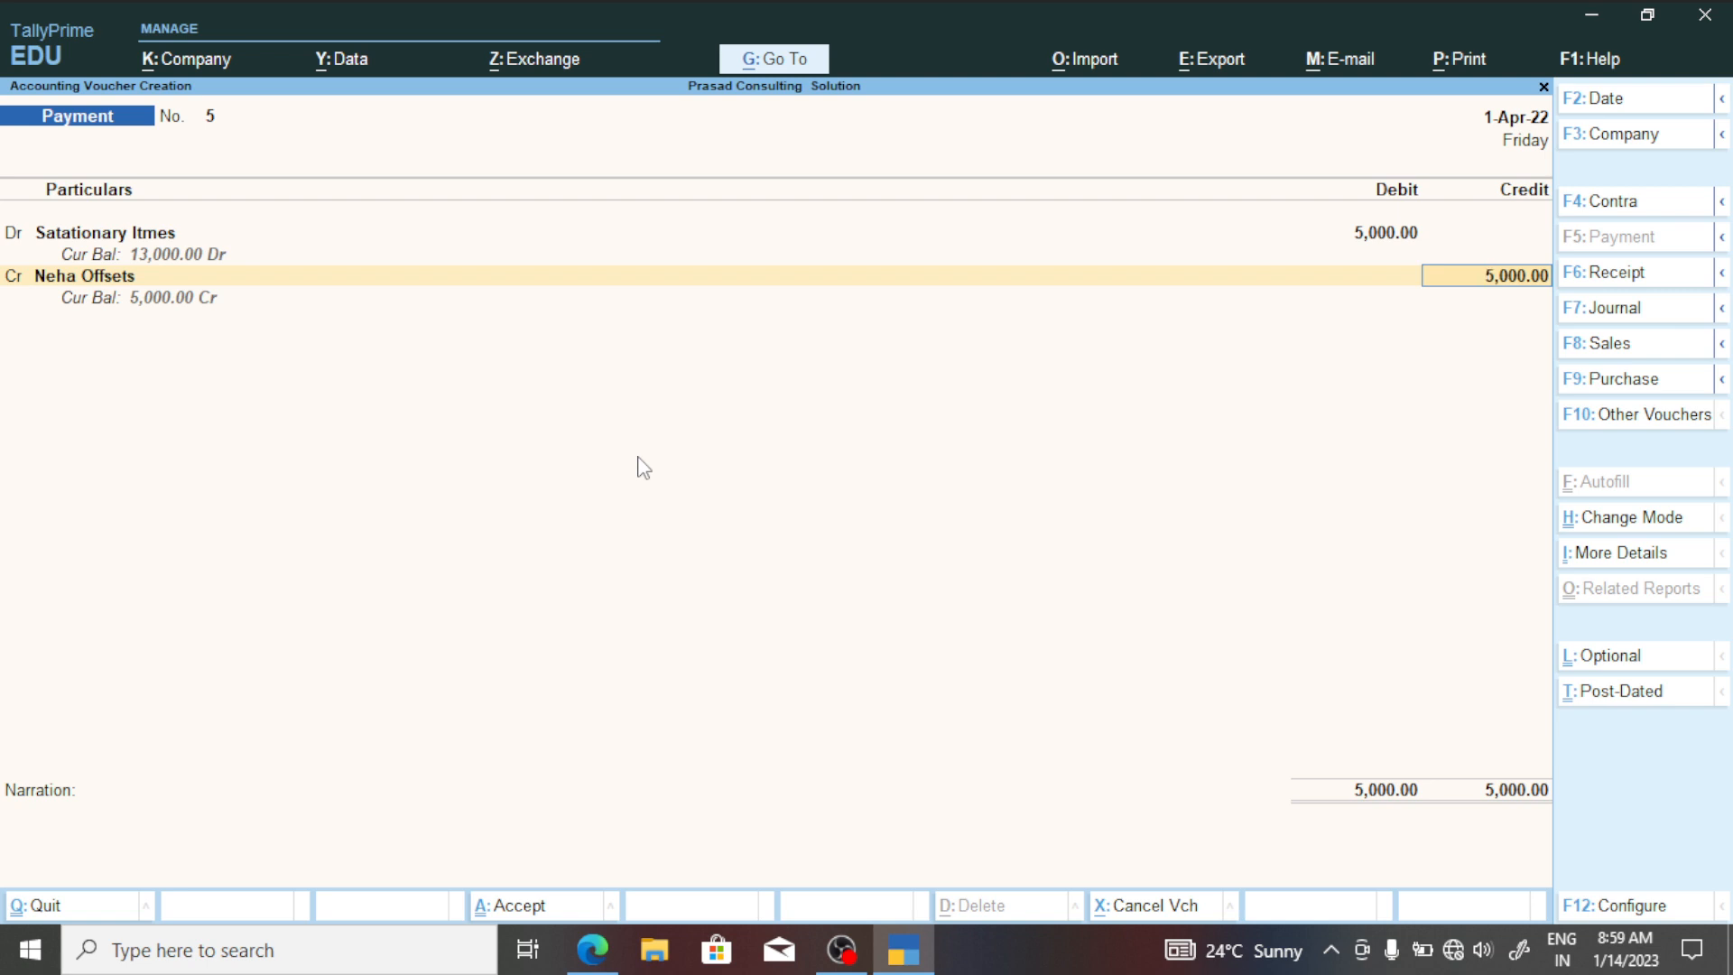
Try to save the payment voucher with Neha Offsets credited 5000 On Account, and step back through its entries.
key(ctrl)
key(ctrl+a)
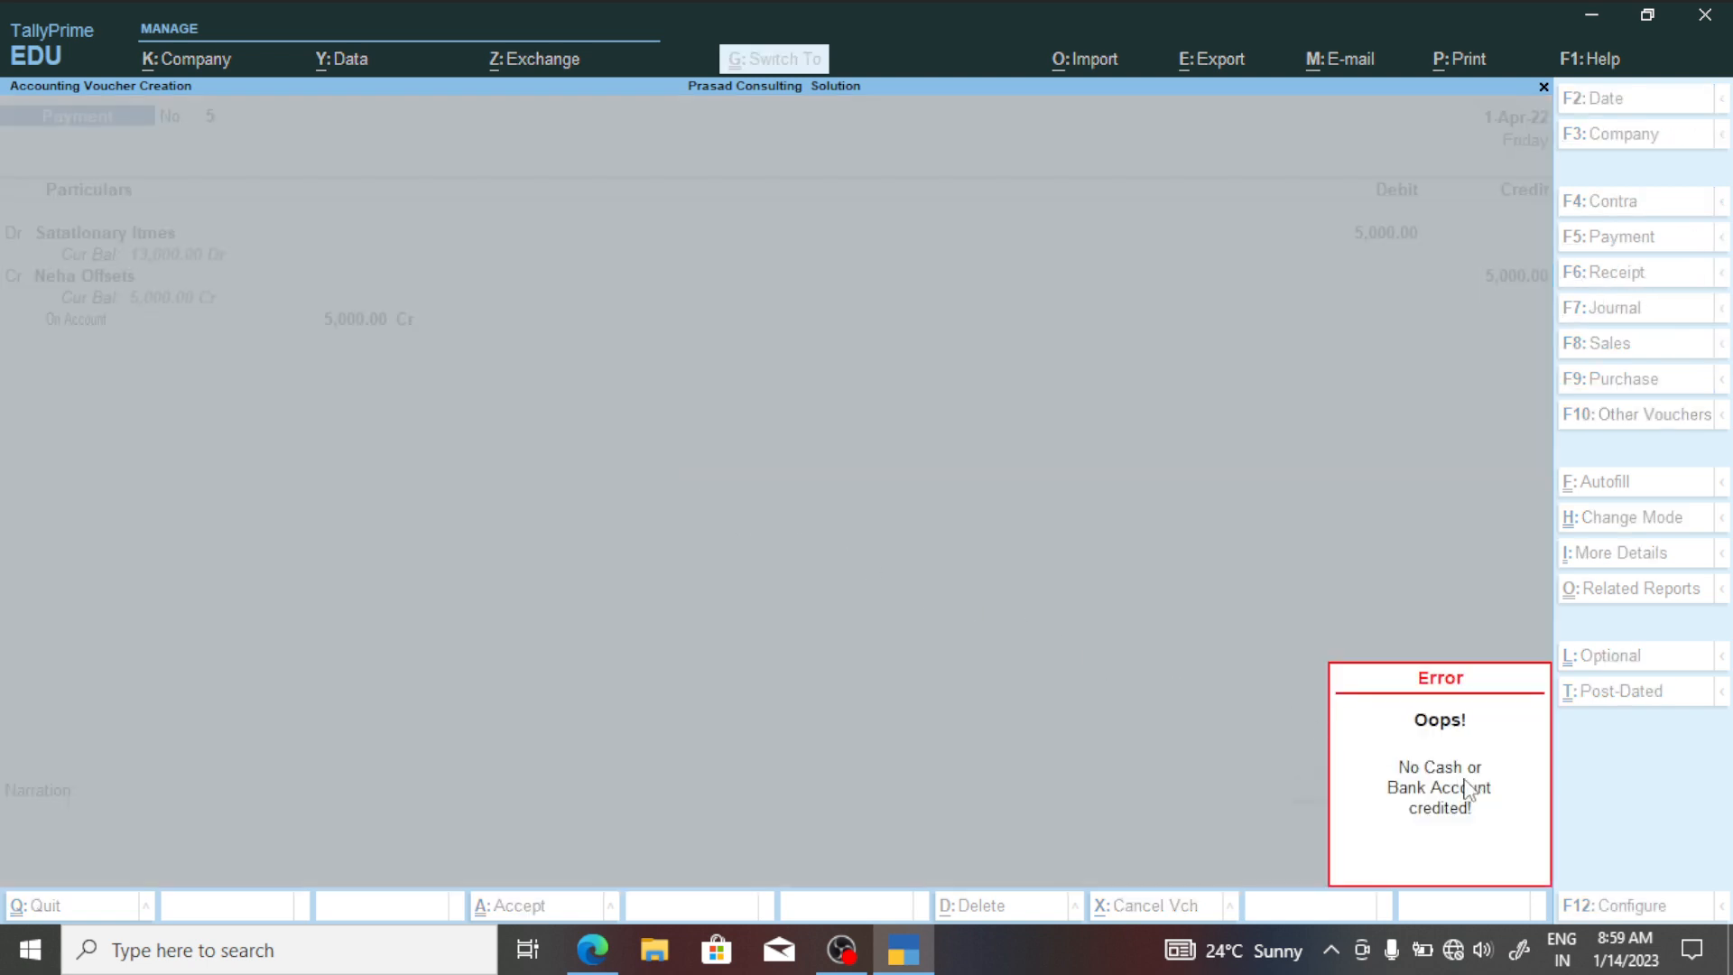
key(Escape)
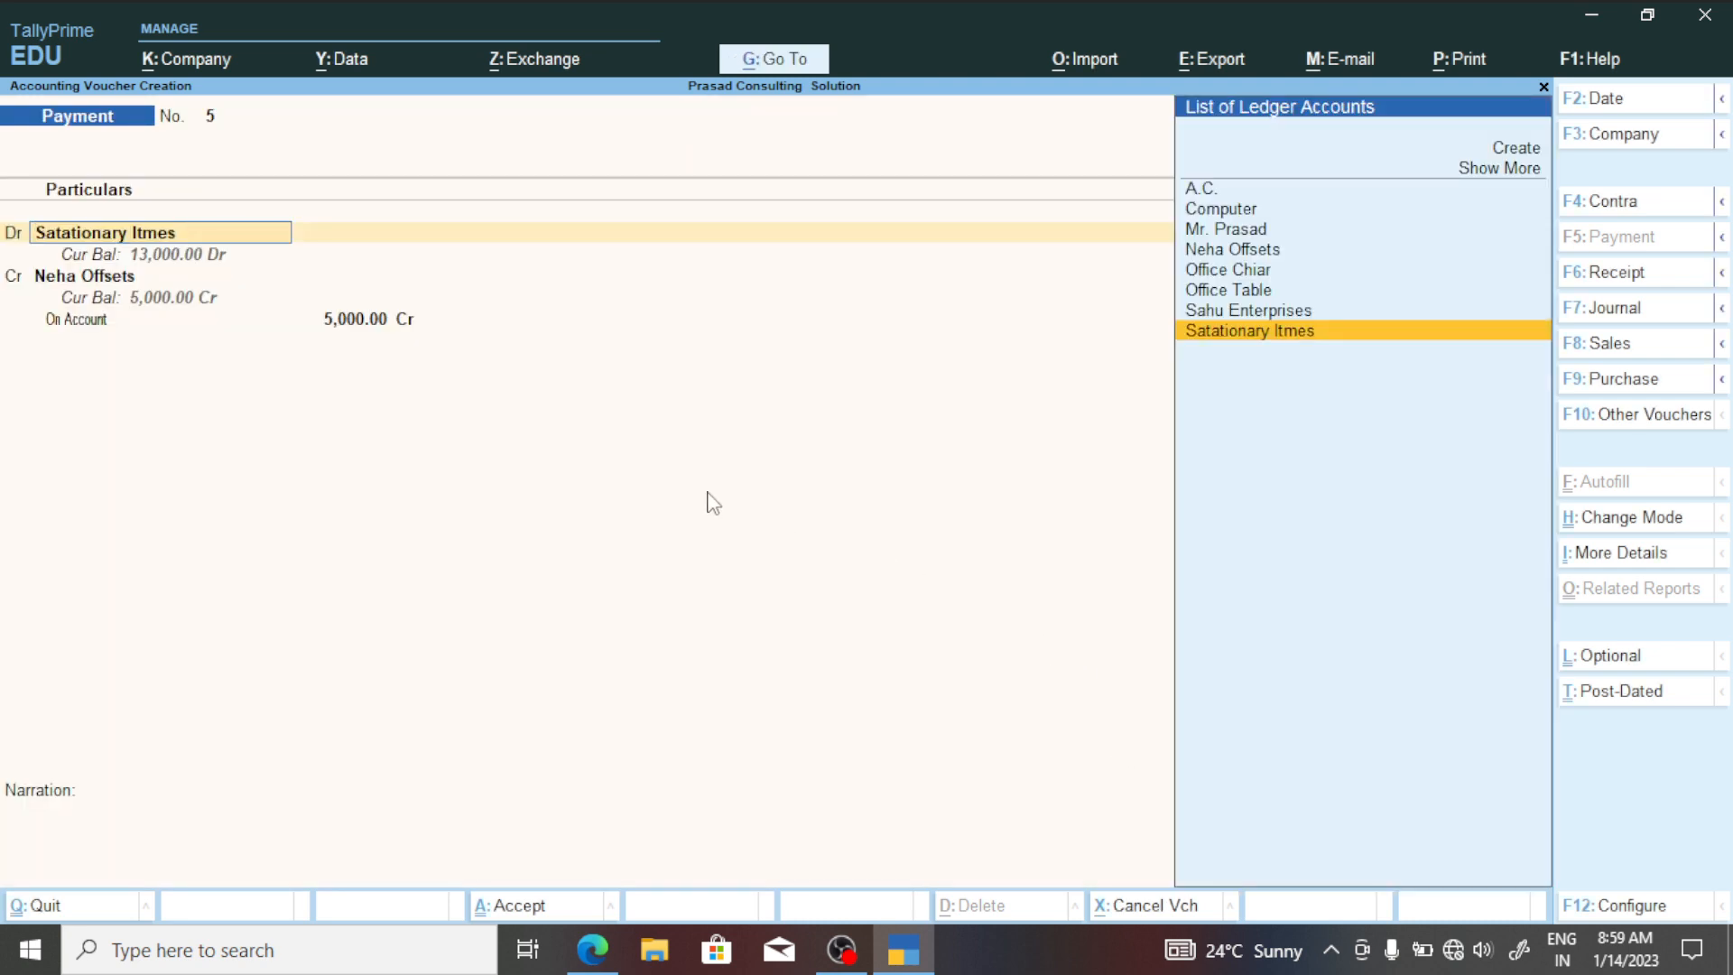
key(Up)
key(Up)
key(Down)
key(Down)
key(Return)
key(Return)
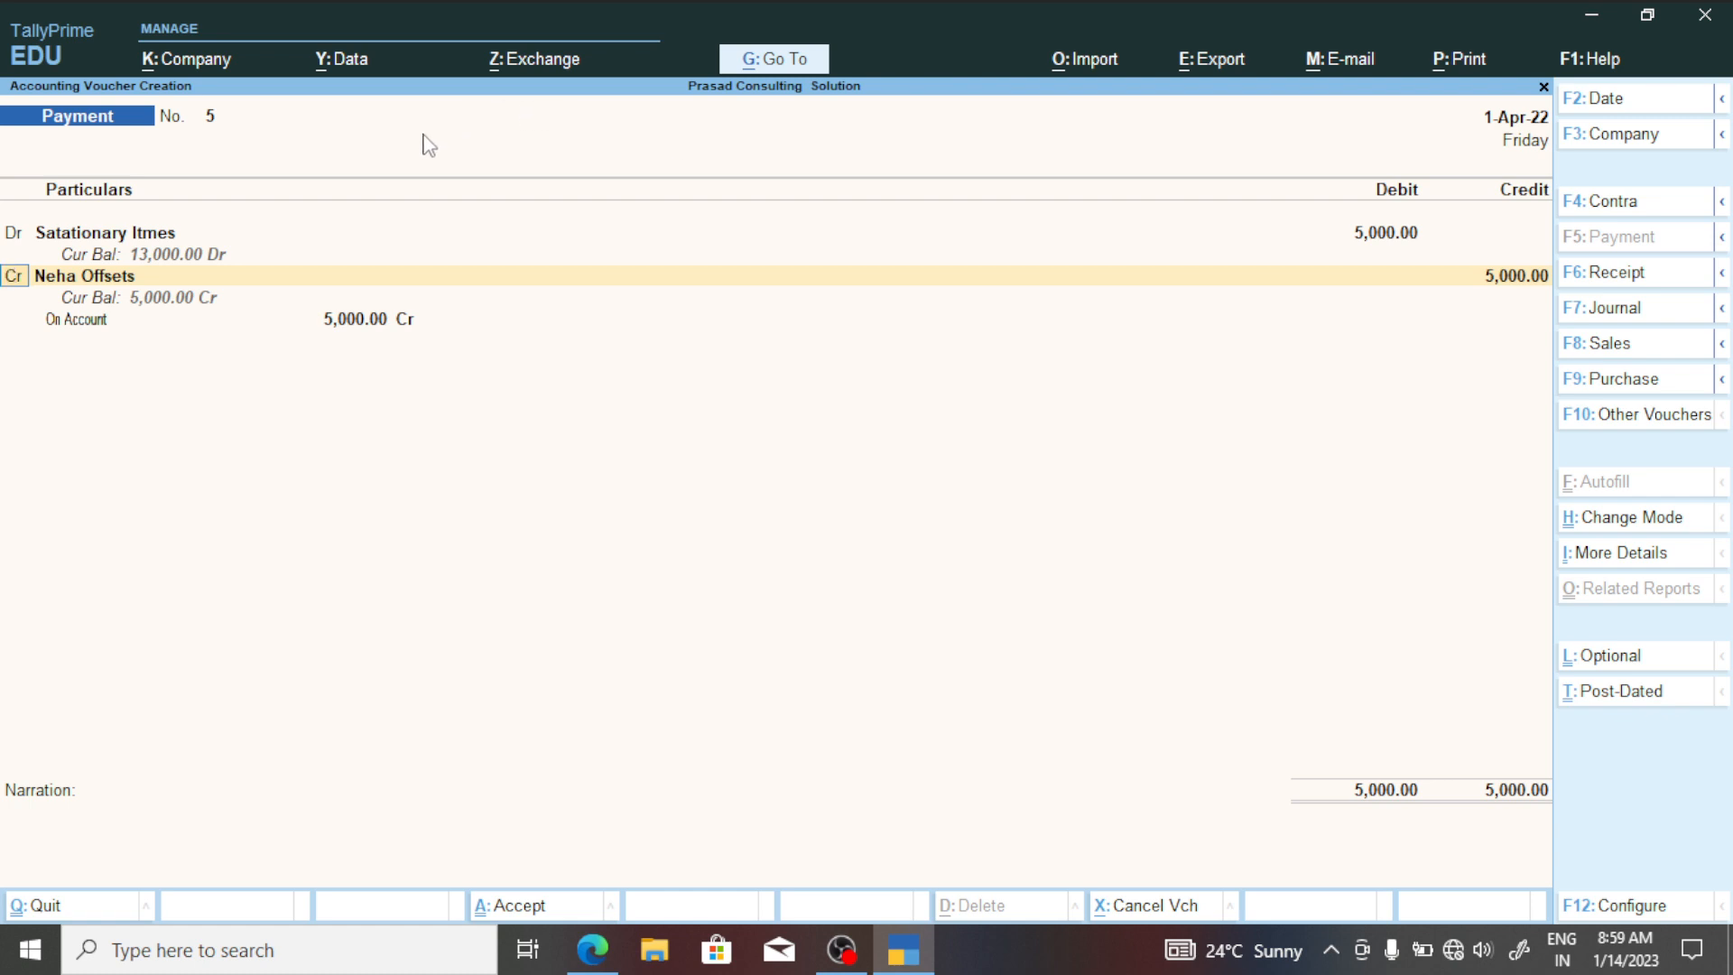
key(ctrl)
Change the voucher type to Journal, discard the filled-in entry and open a blank journal voucher.
click(1644, 308)
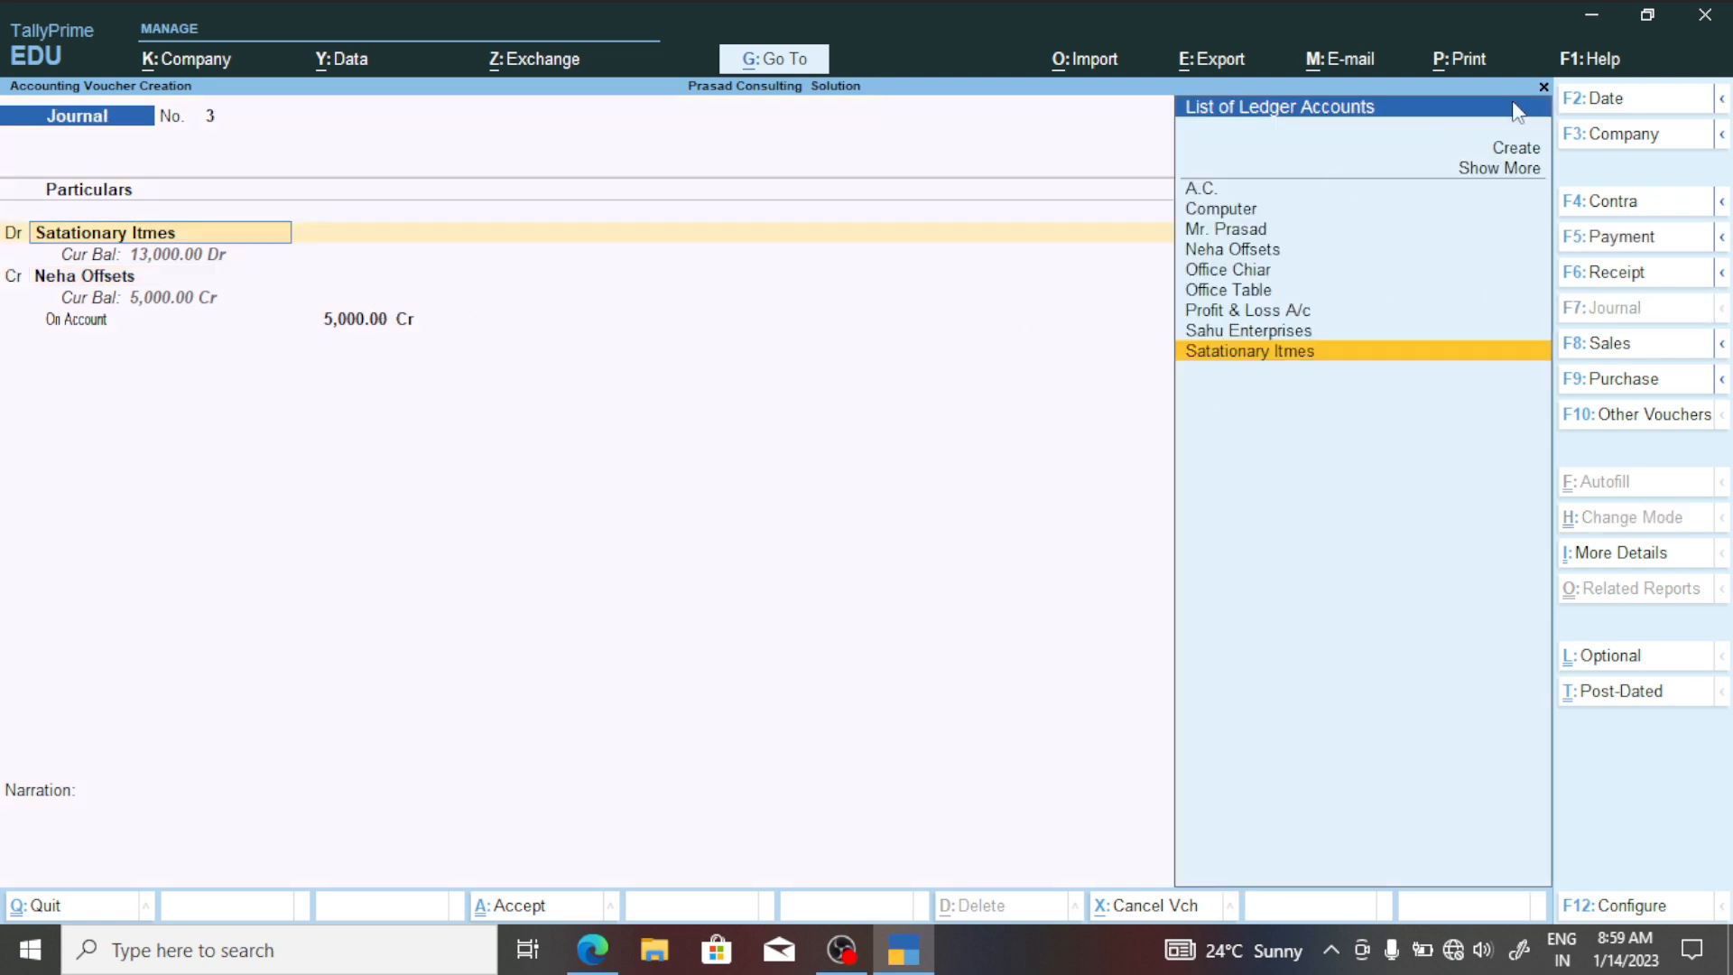
click(1545, 90)
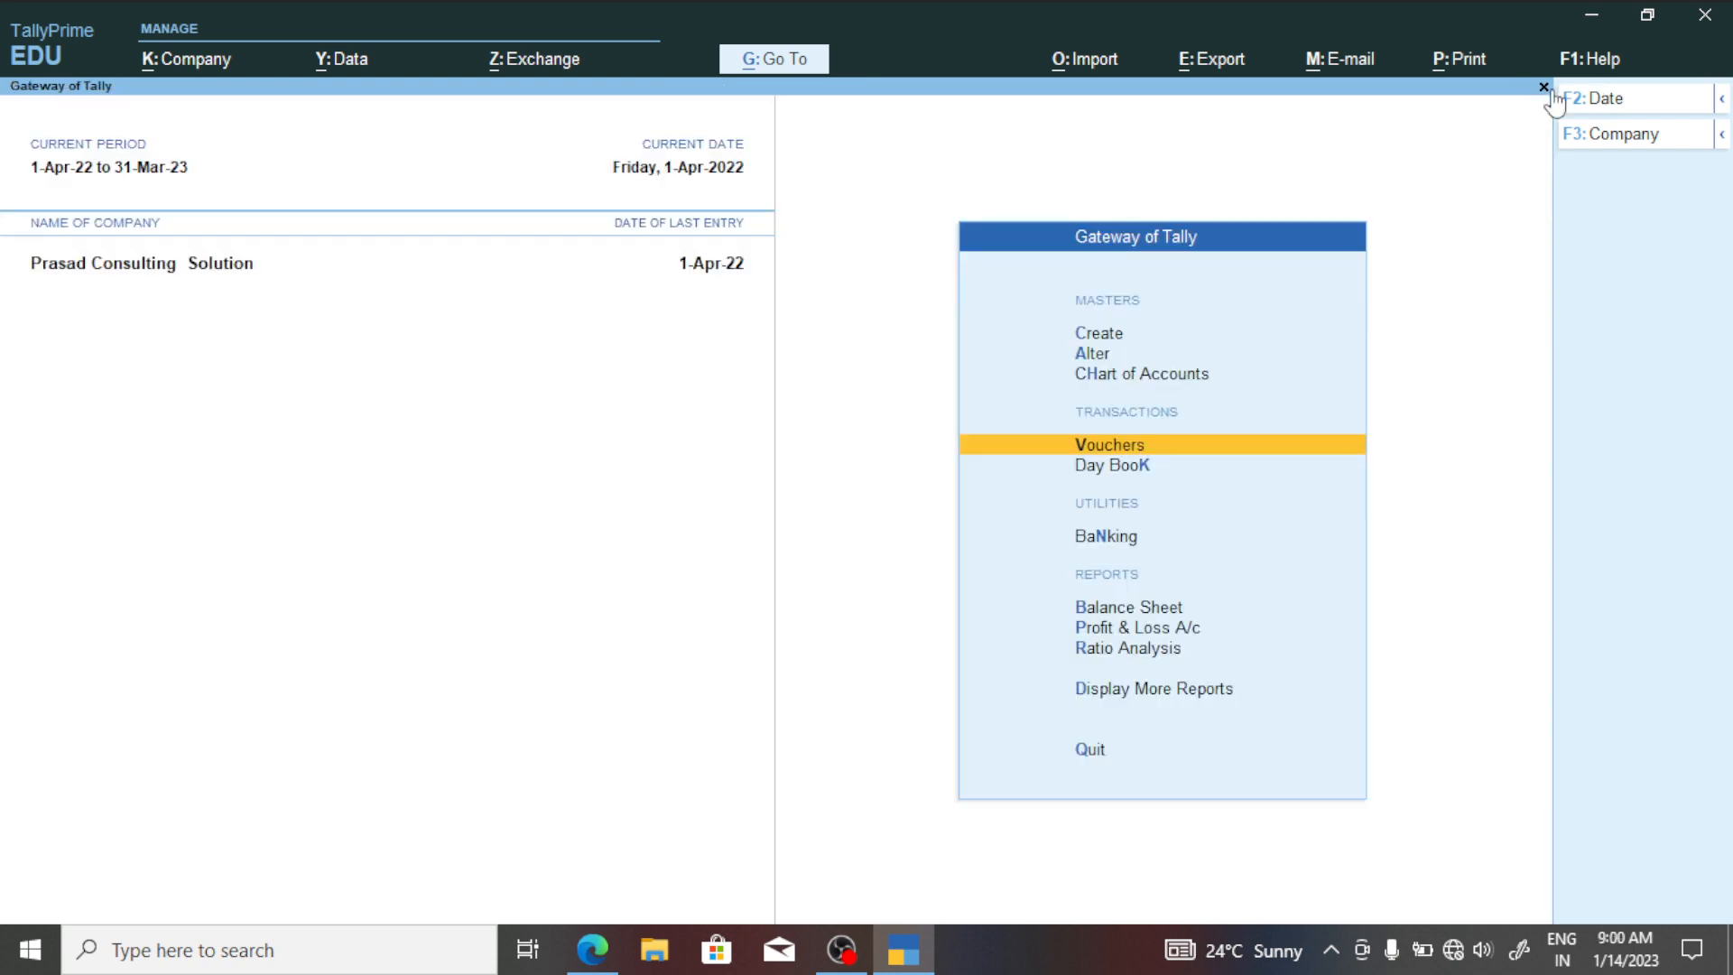
click(1125, 442)
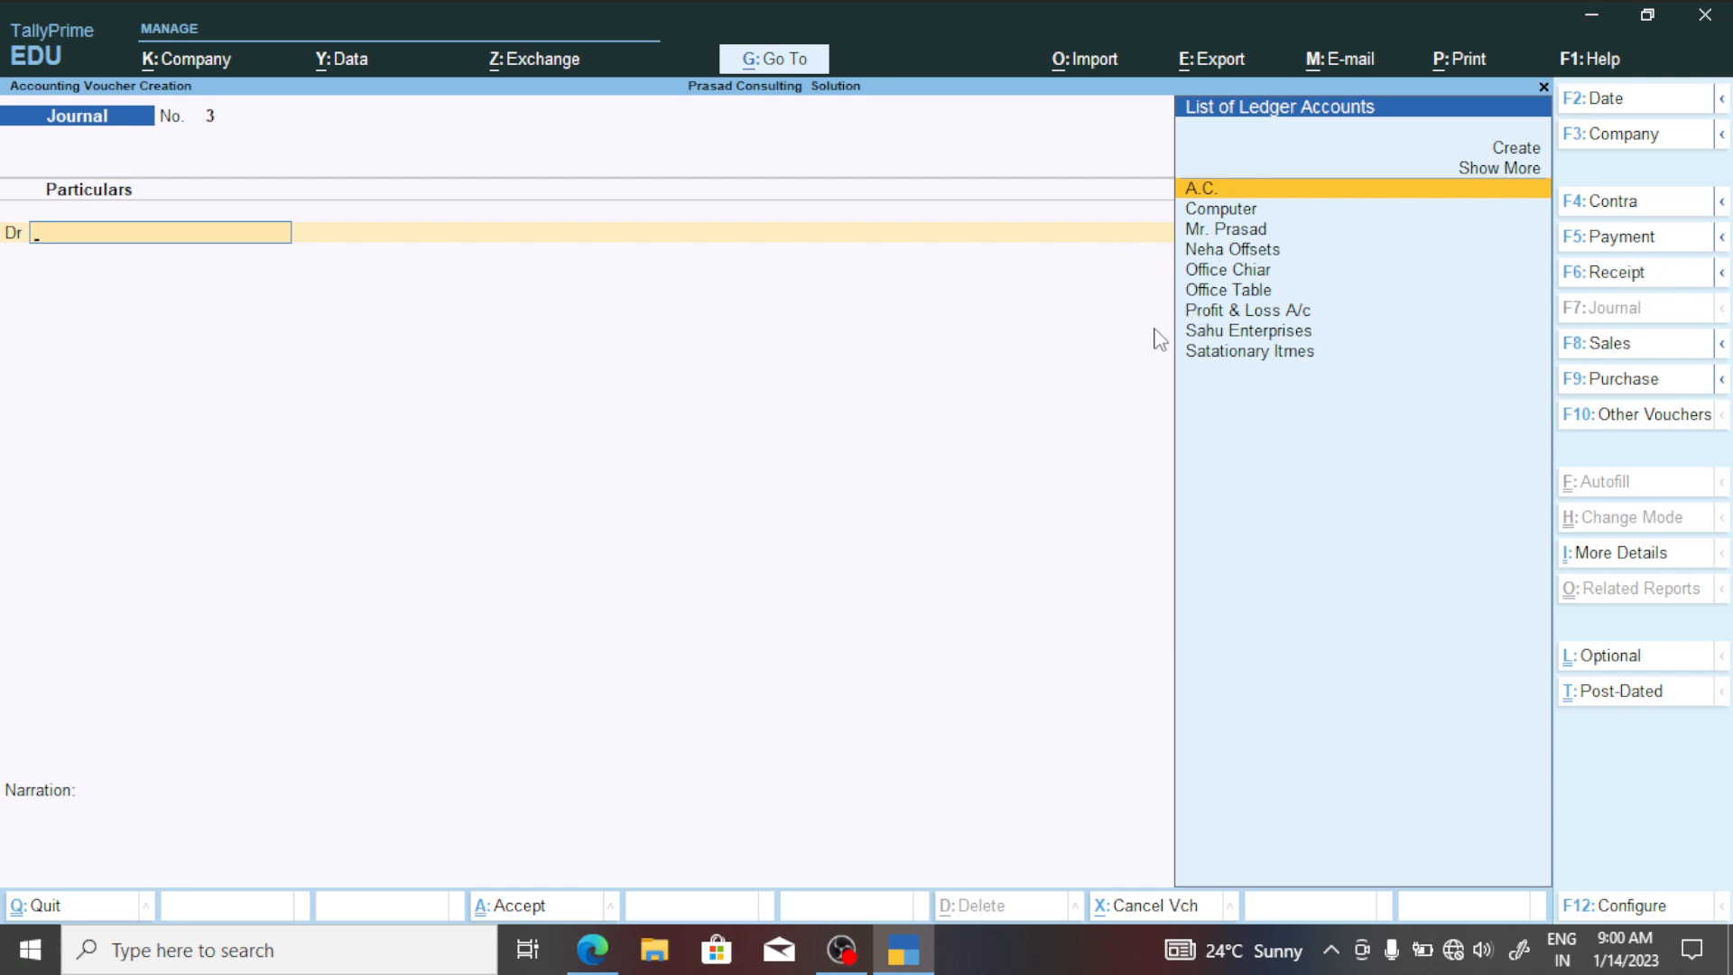
Debit Satationary Itmes with 5000 and credit Neha Offsets with 5000 in the journal voucher.
click(1283, 350)
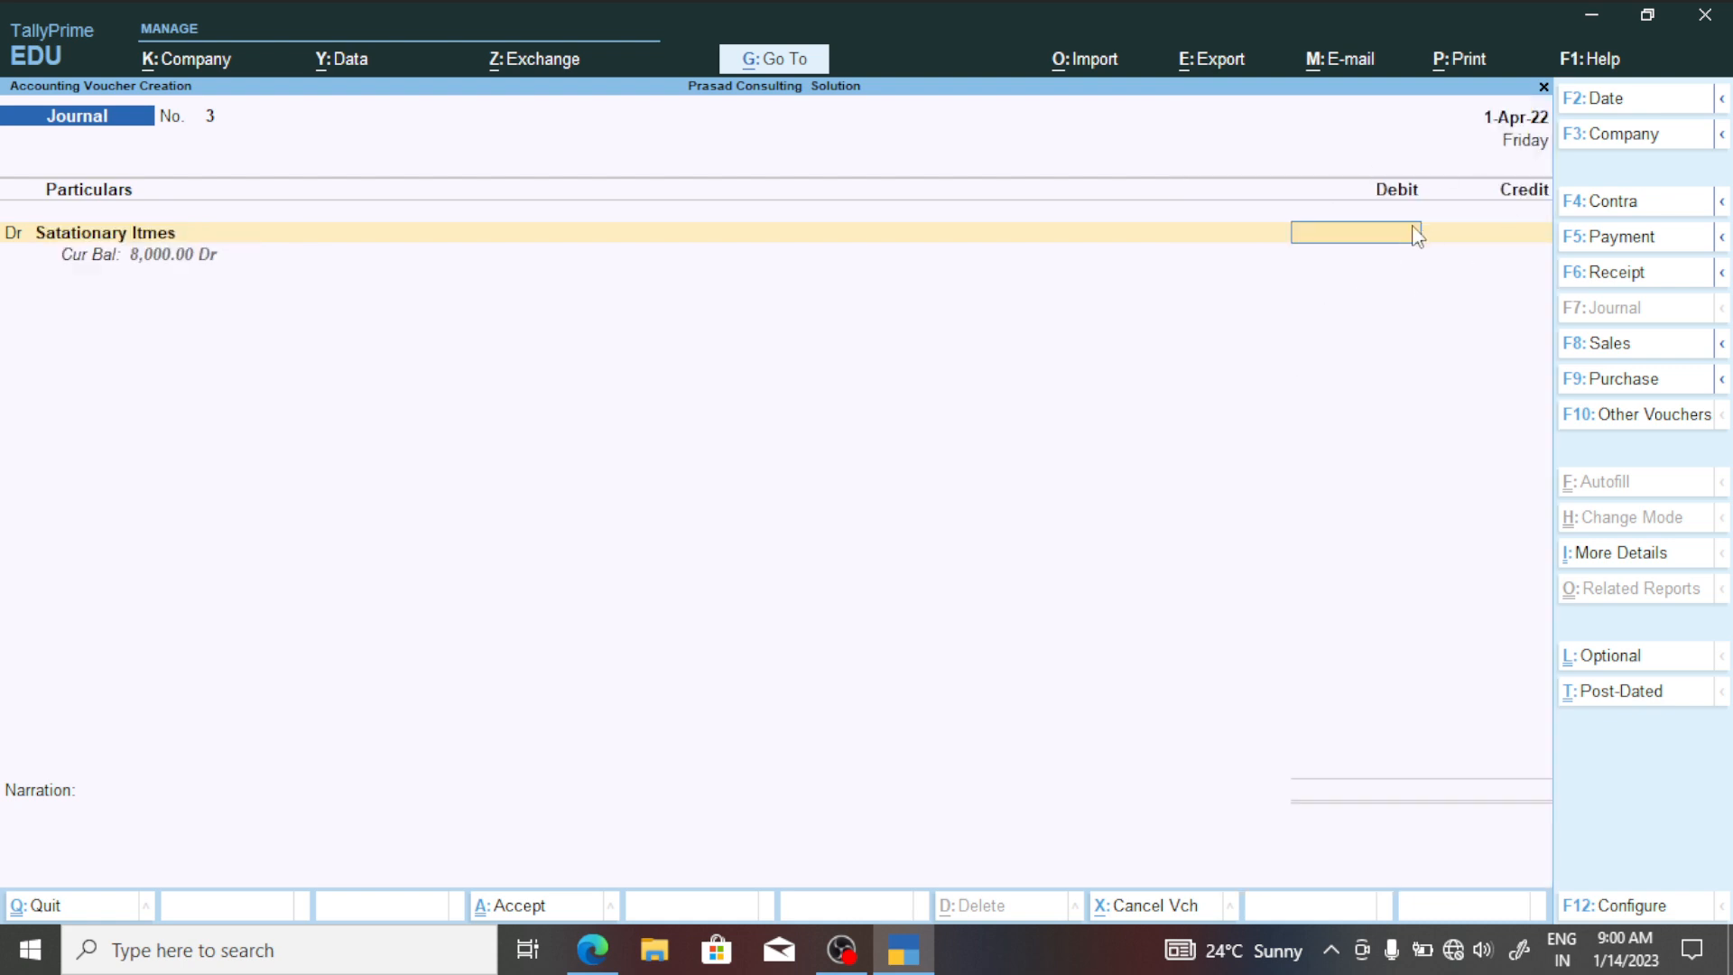
text(5000)
key(Return)
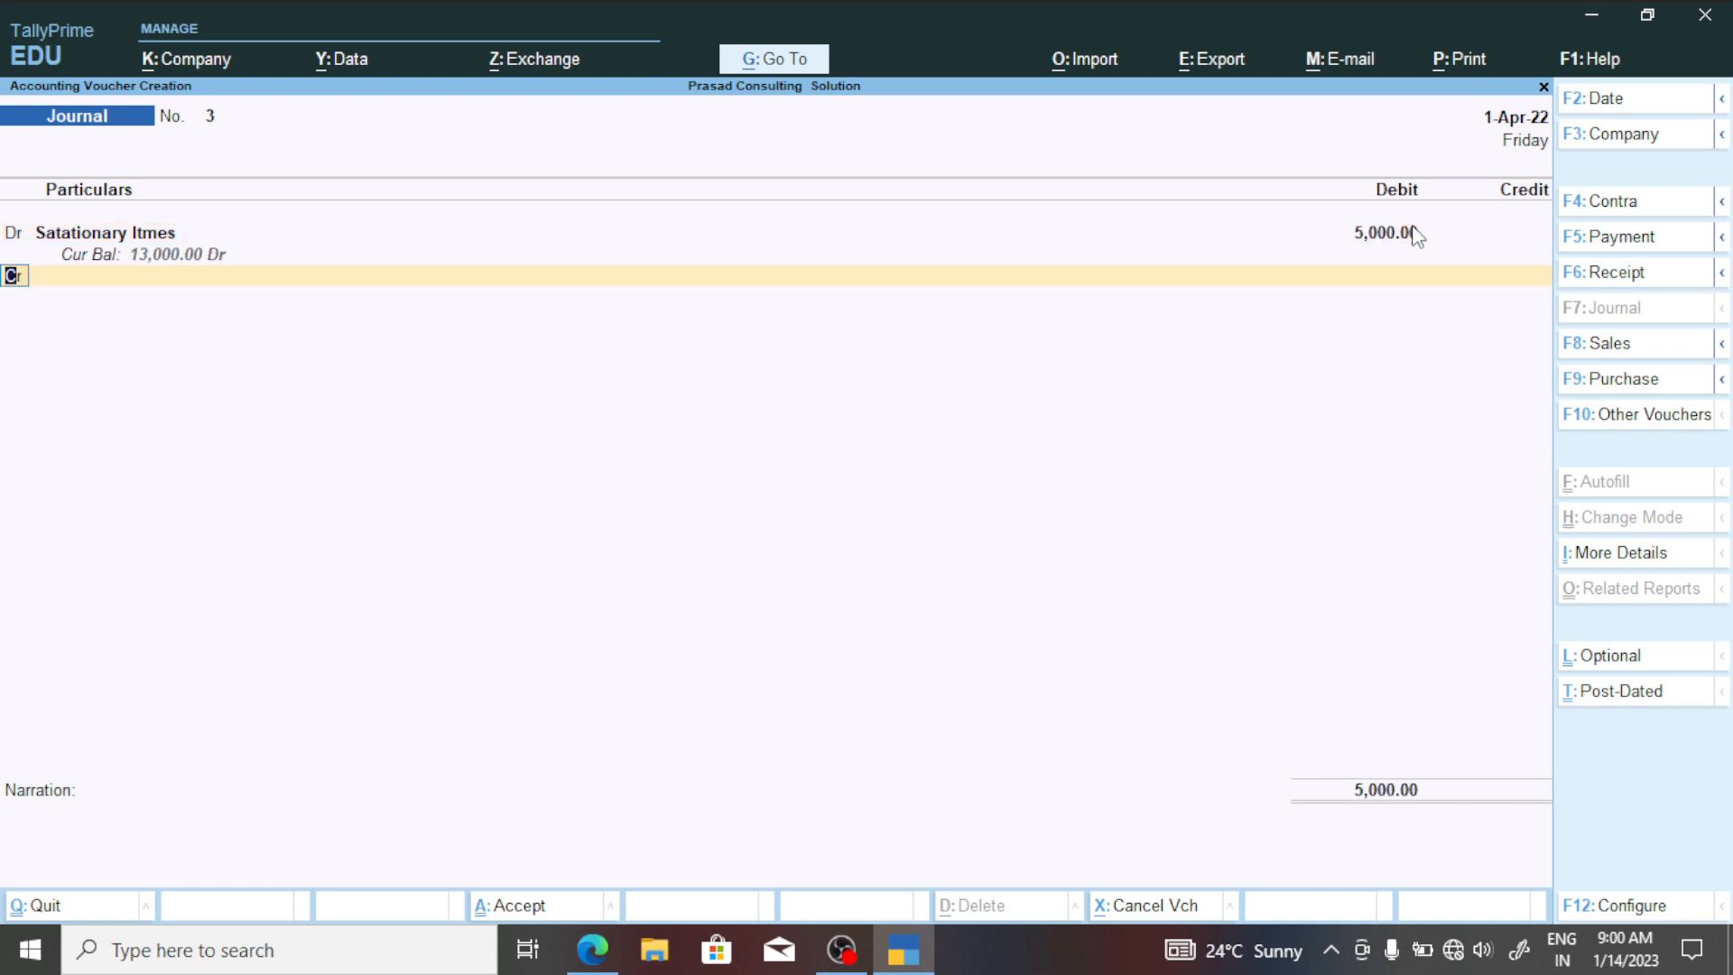
key(Return)
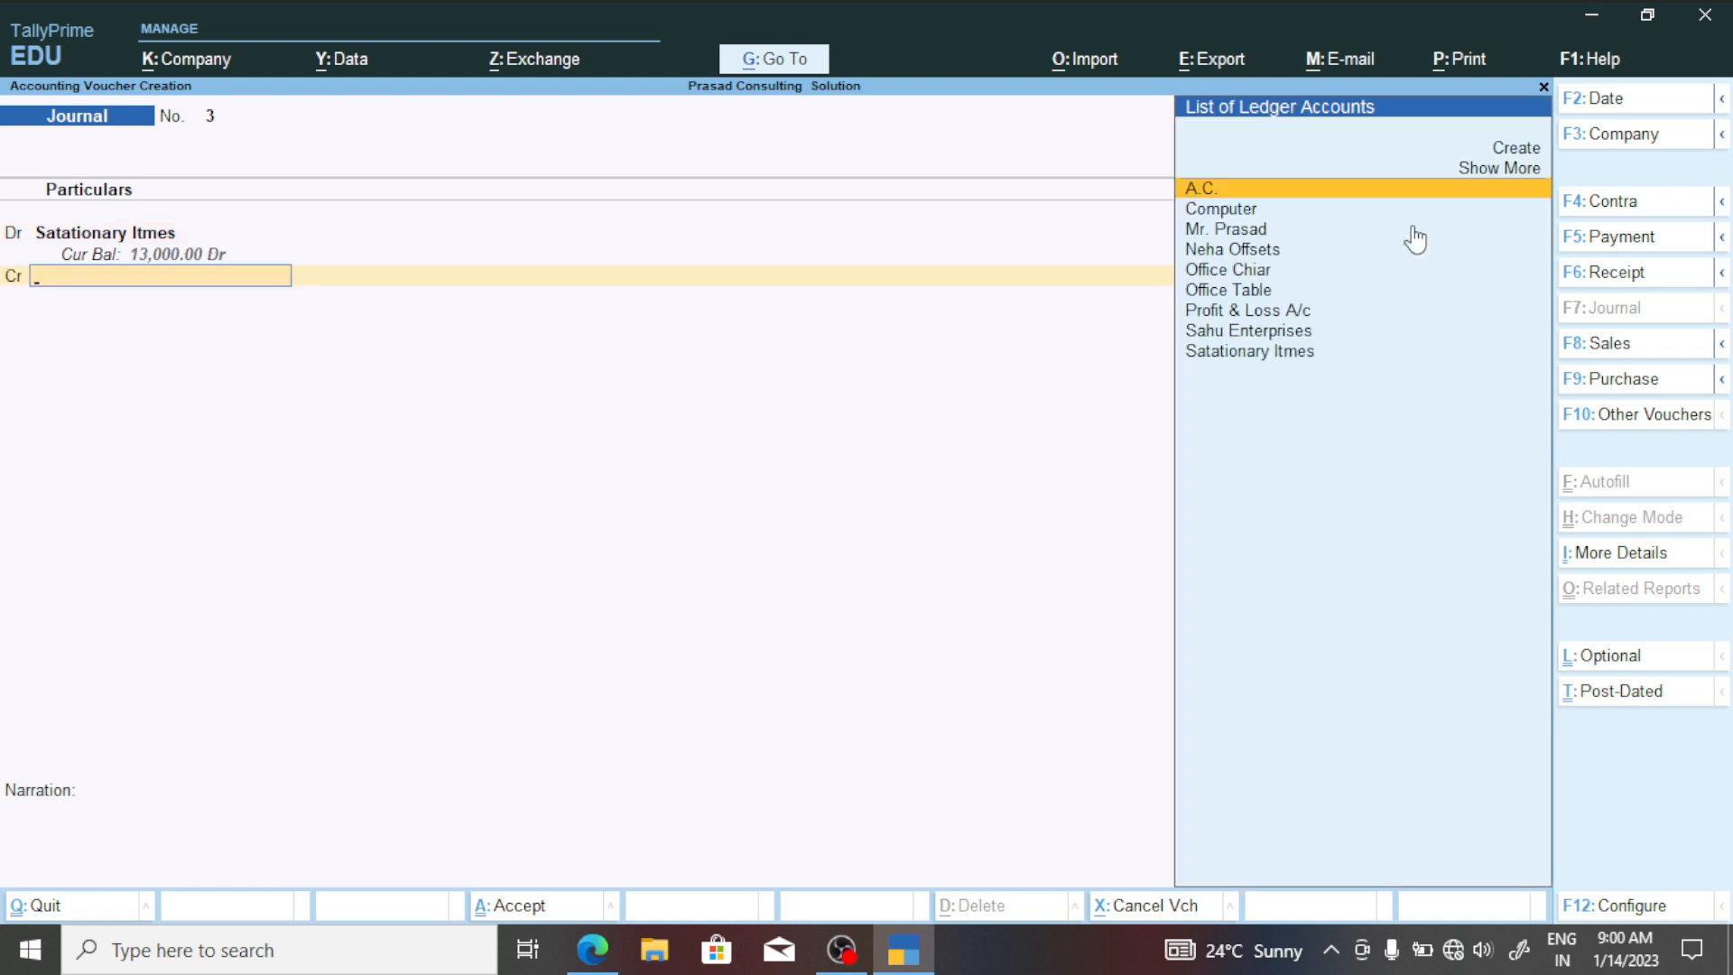
key(Down)
key(Down)
key(Down)
key(Down)
key(Down)
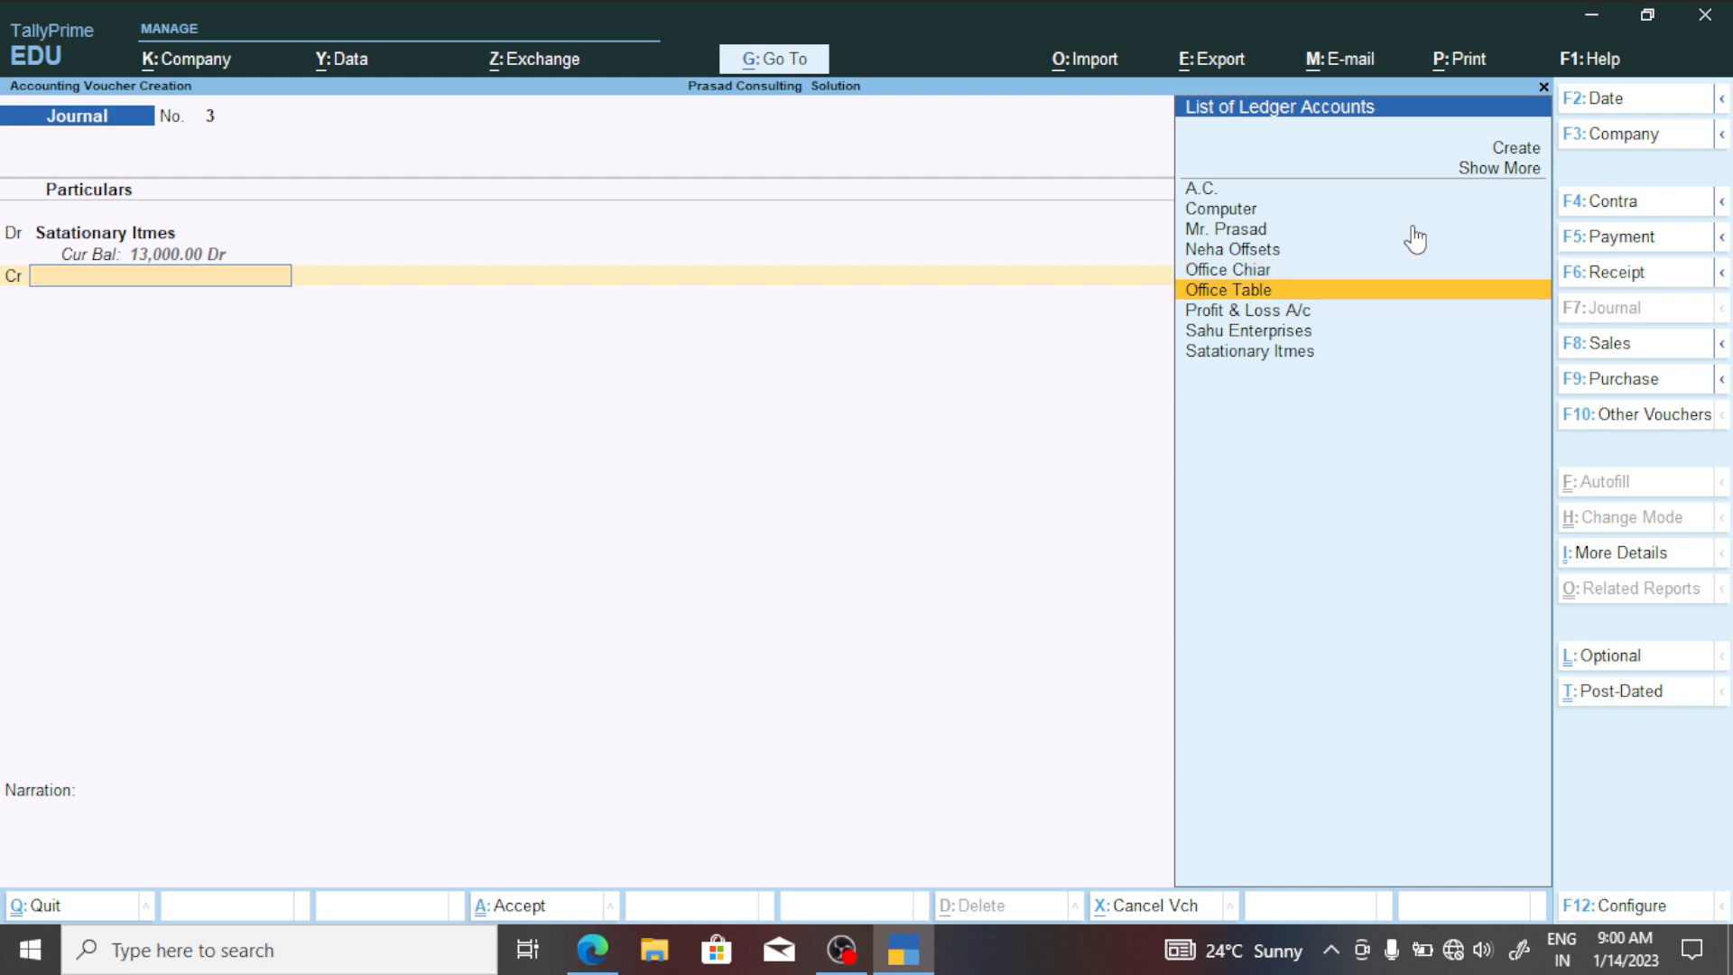
key(Up)
key(Up)
key(Return)
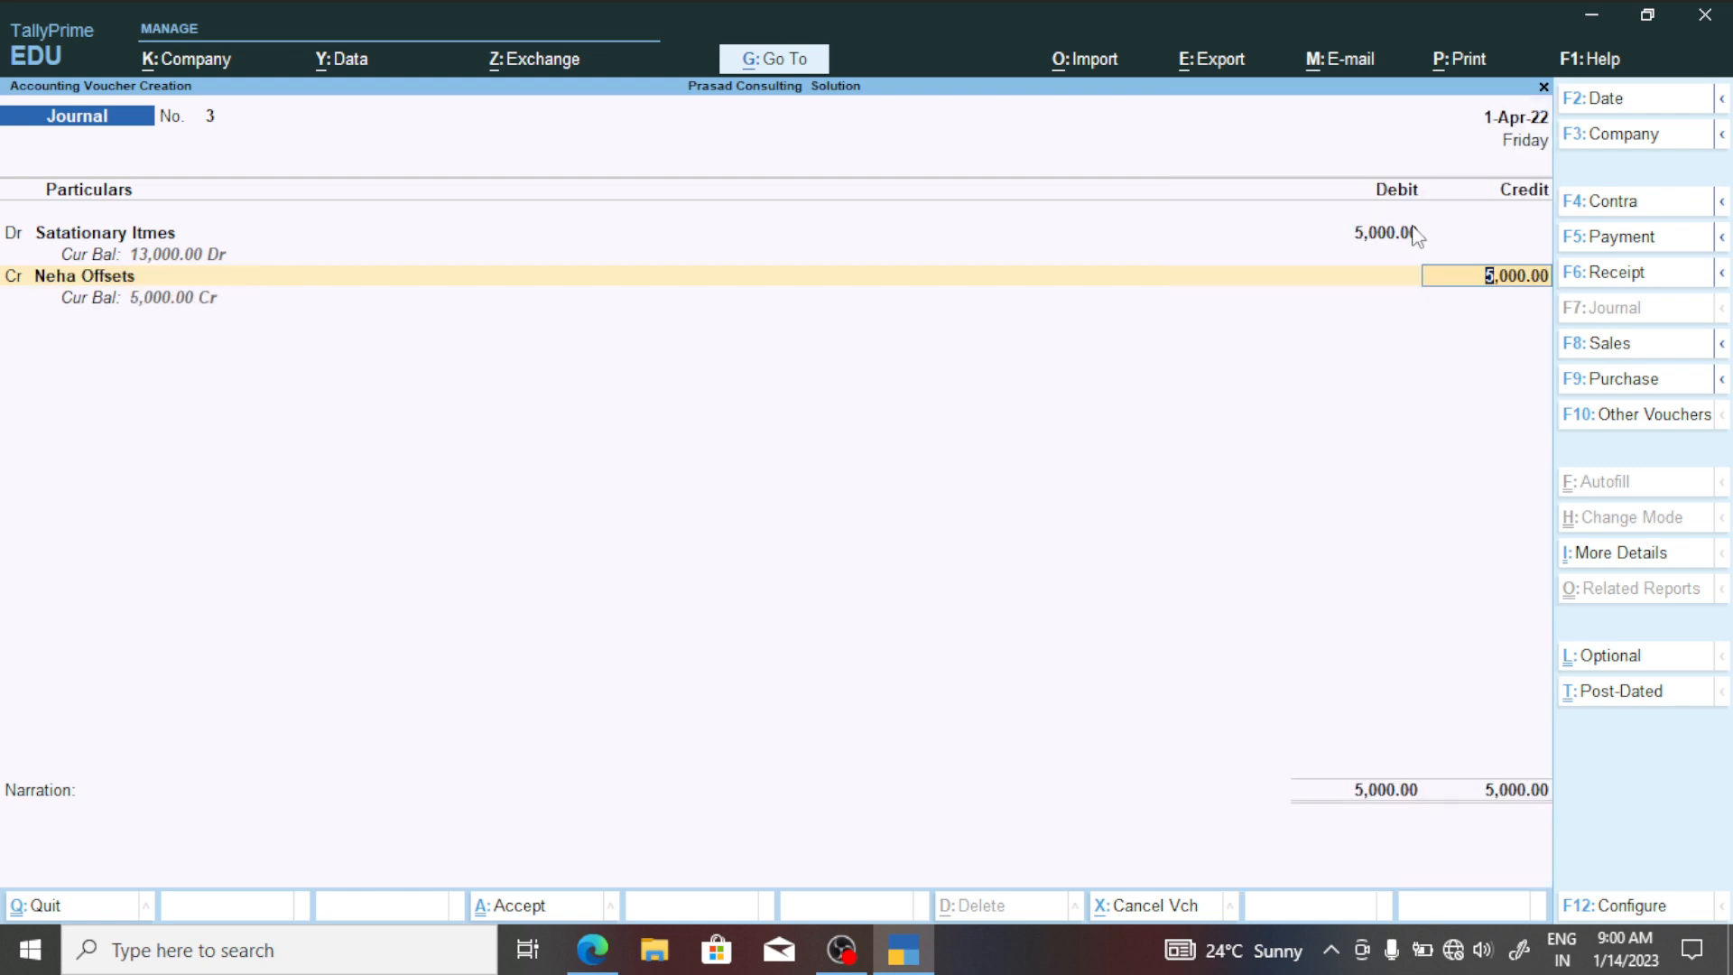
Allocate Neha Offsets' 5000 credit as On Account, leave the narration empty and save the journal voucher.
key(Return)
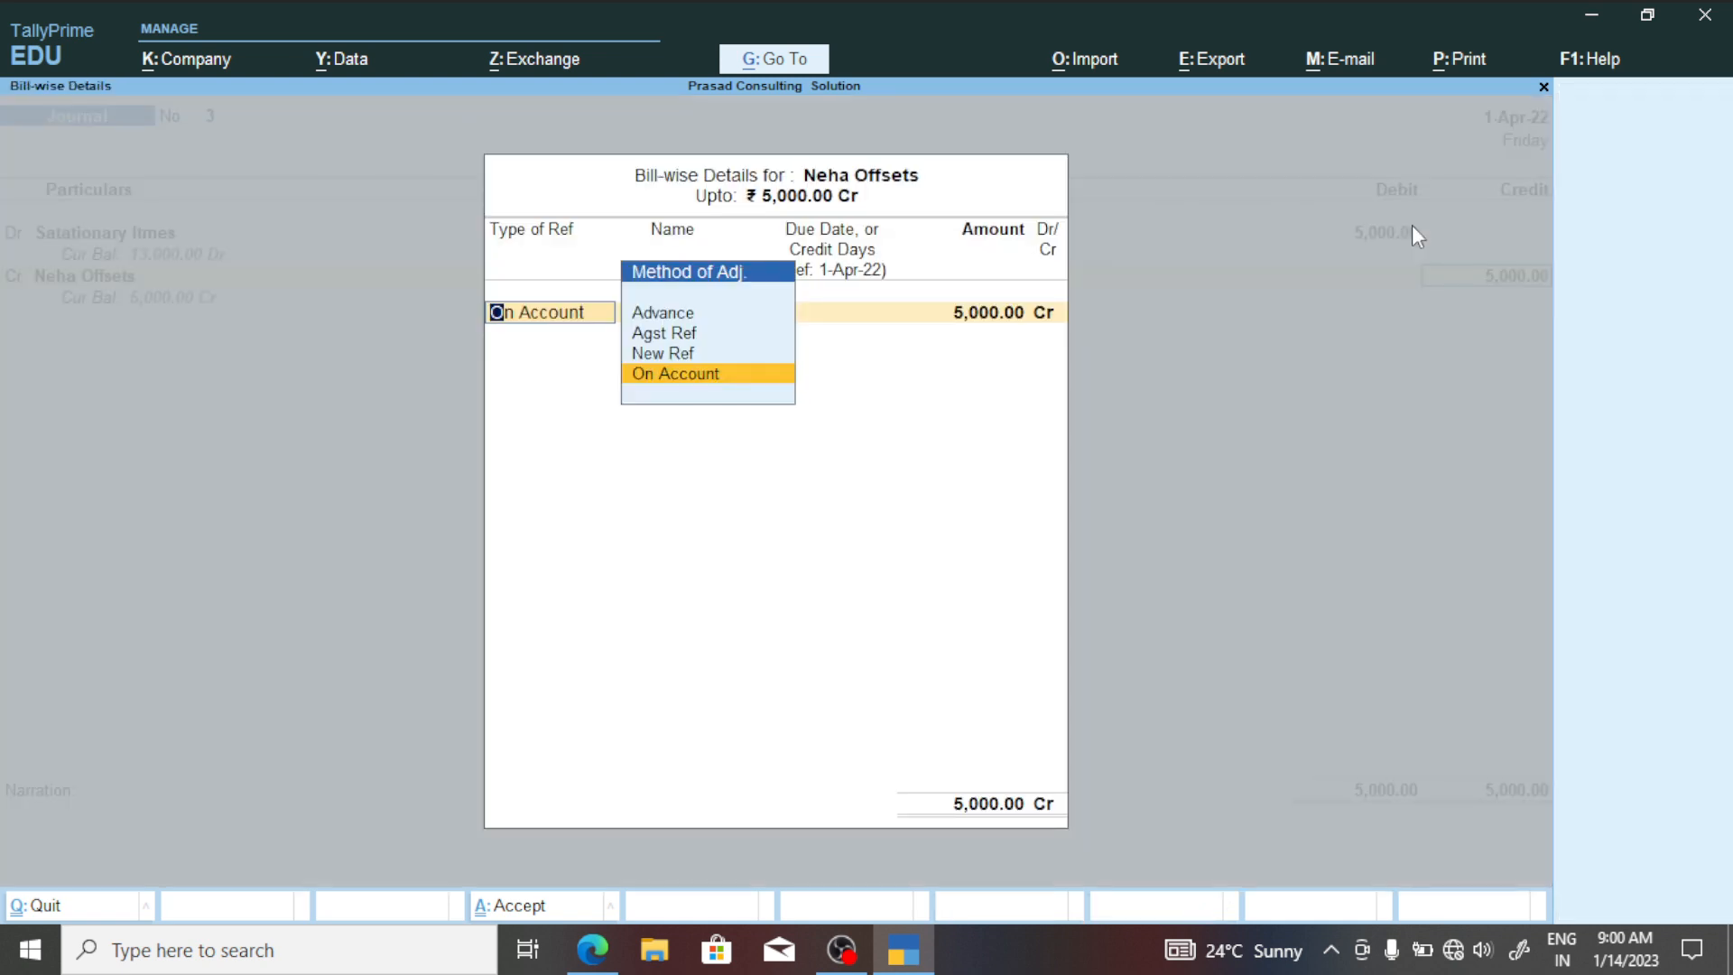
key(Return)
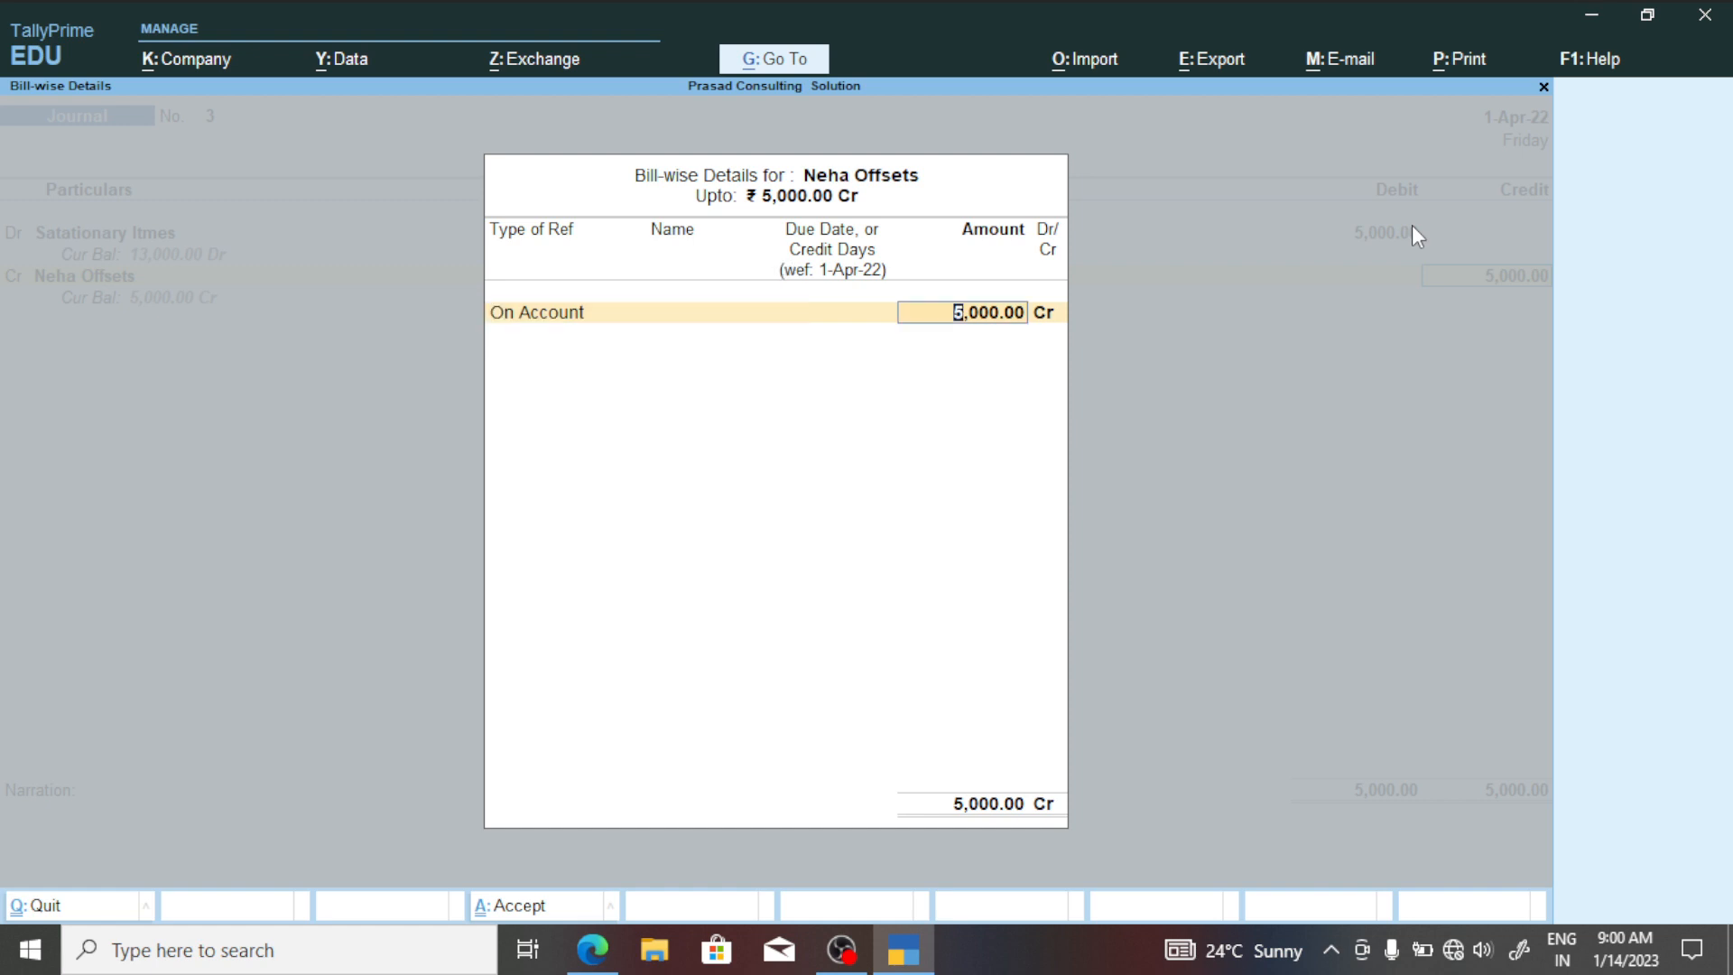
key(Return)
key(Return)
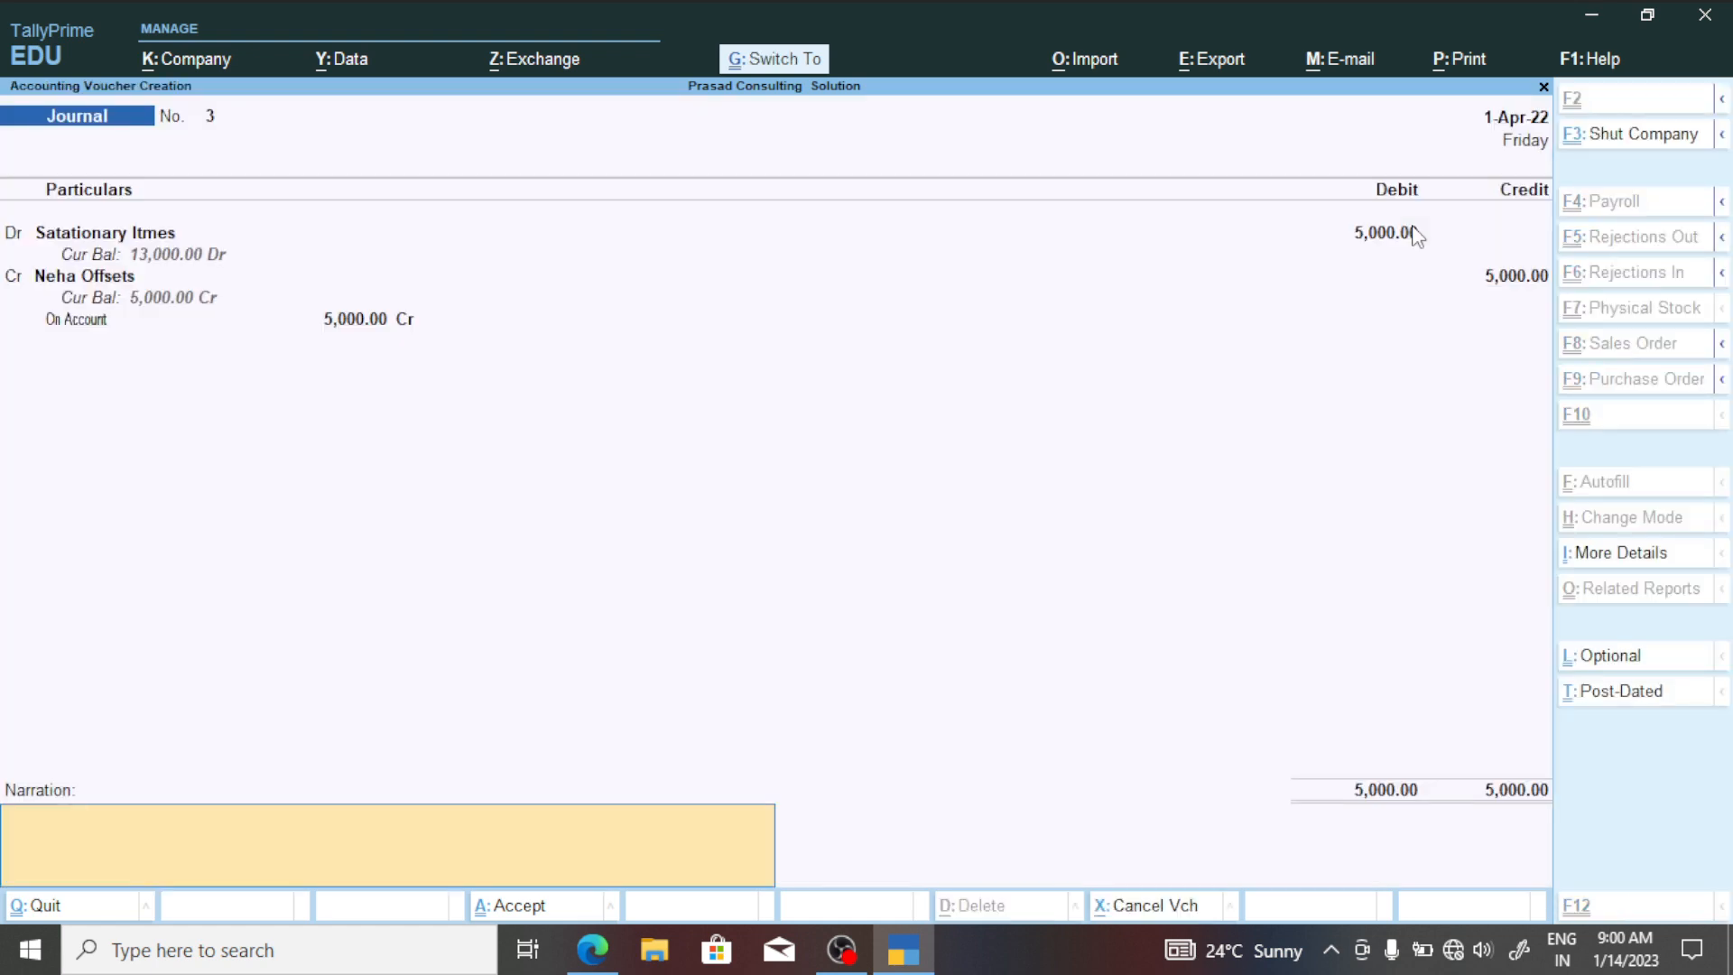
key(ctrl+a)
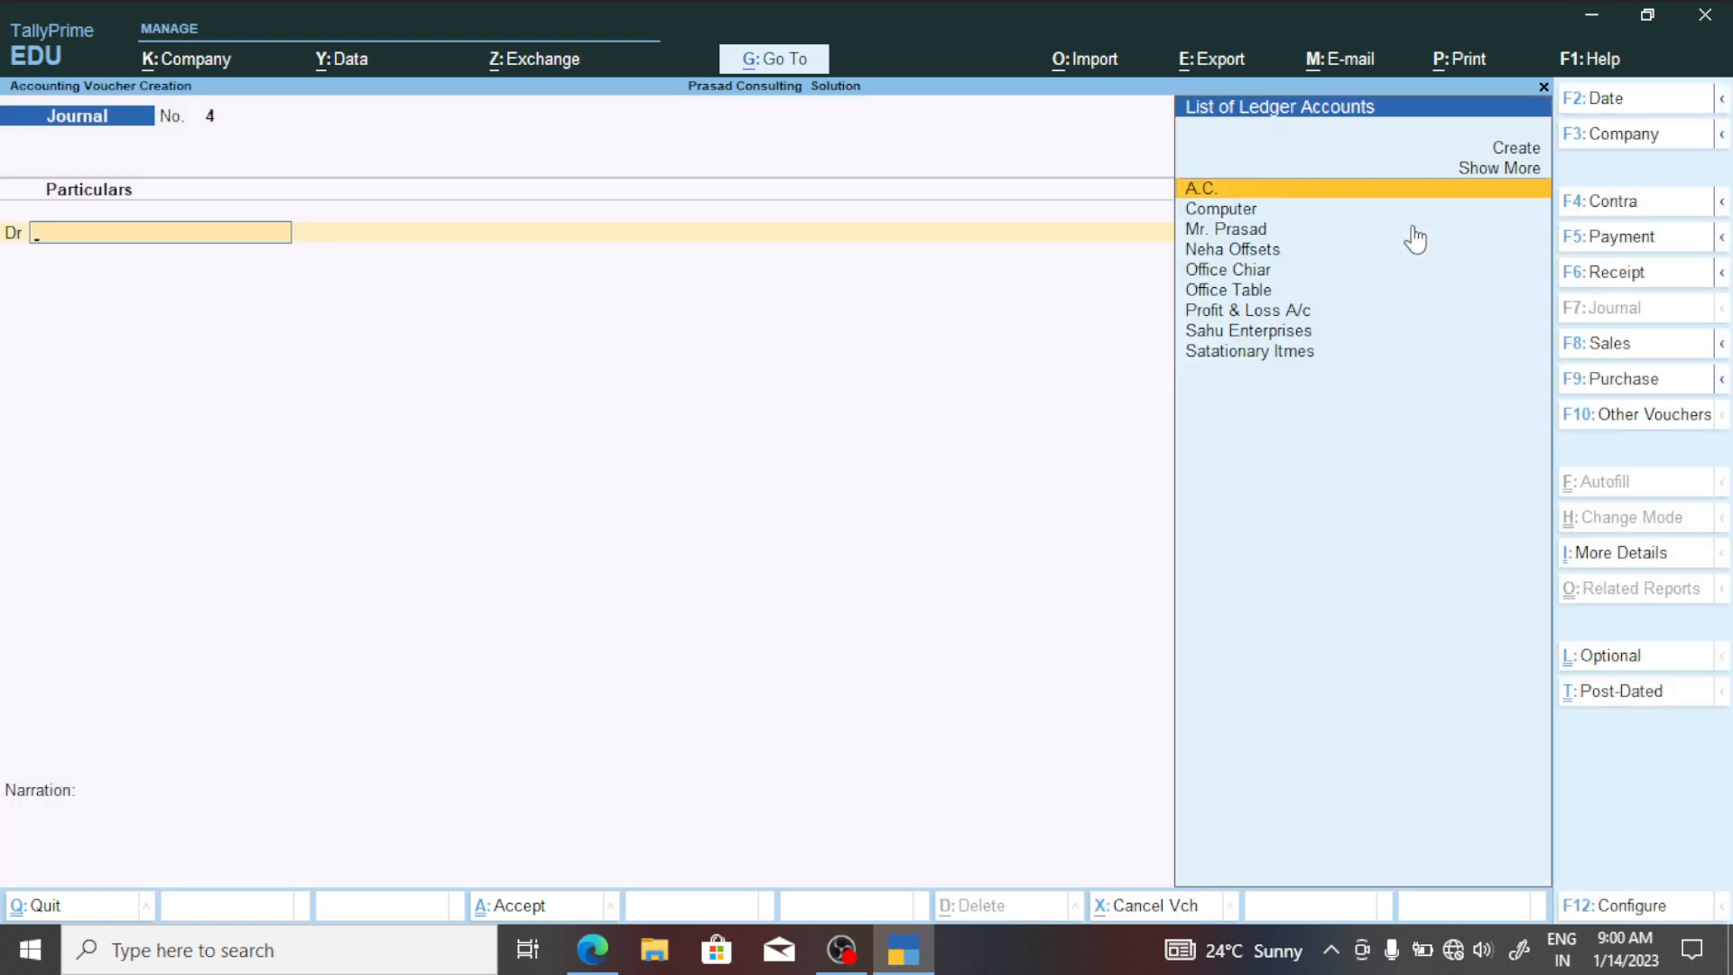
Switch to the PDF notes in Edge and examine transaction 10, the office rent cheque payment, including its entries, ledger and group.
key(alt+Tab)
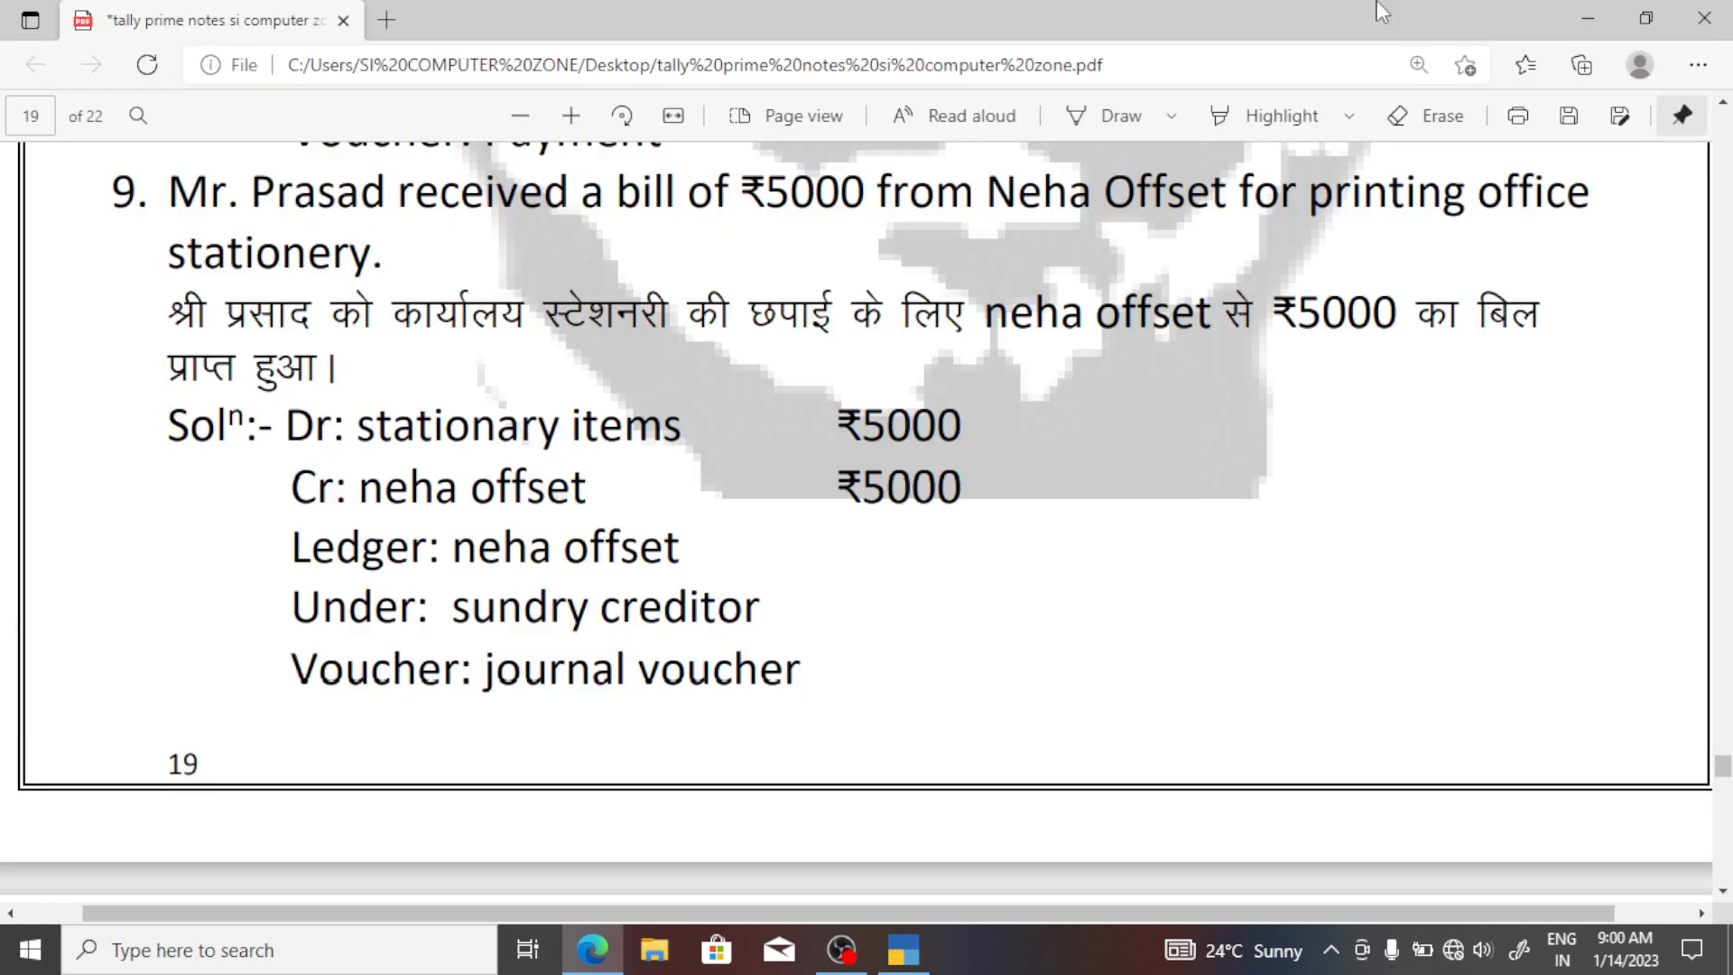
scroll(1520, 383, down, 3)
scroll(1550, 403, down, 20)
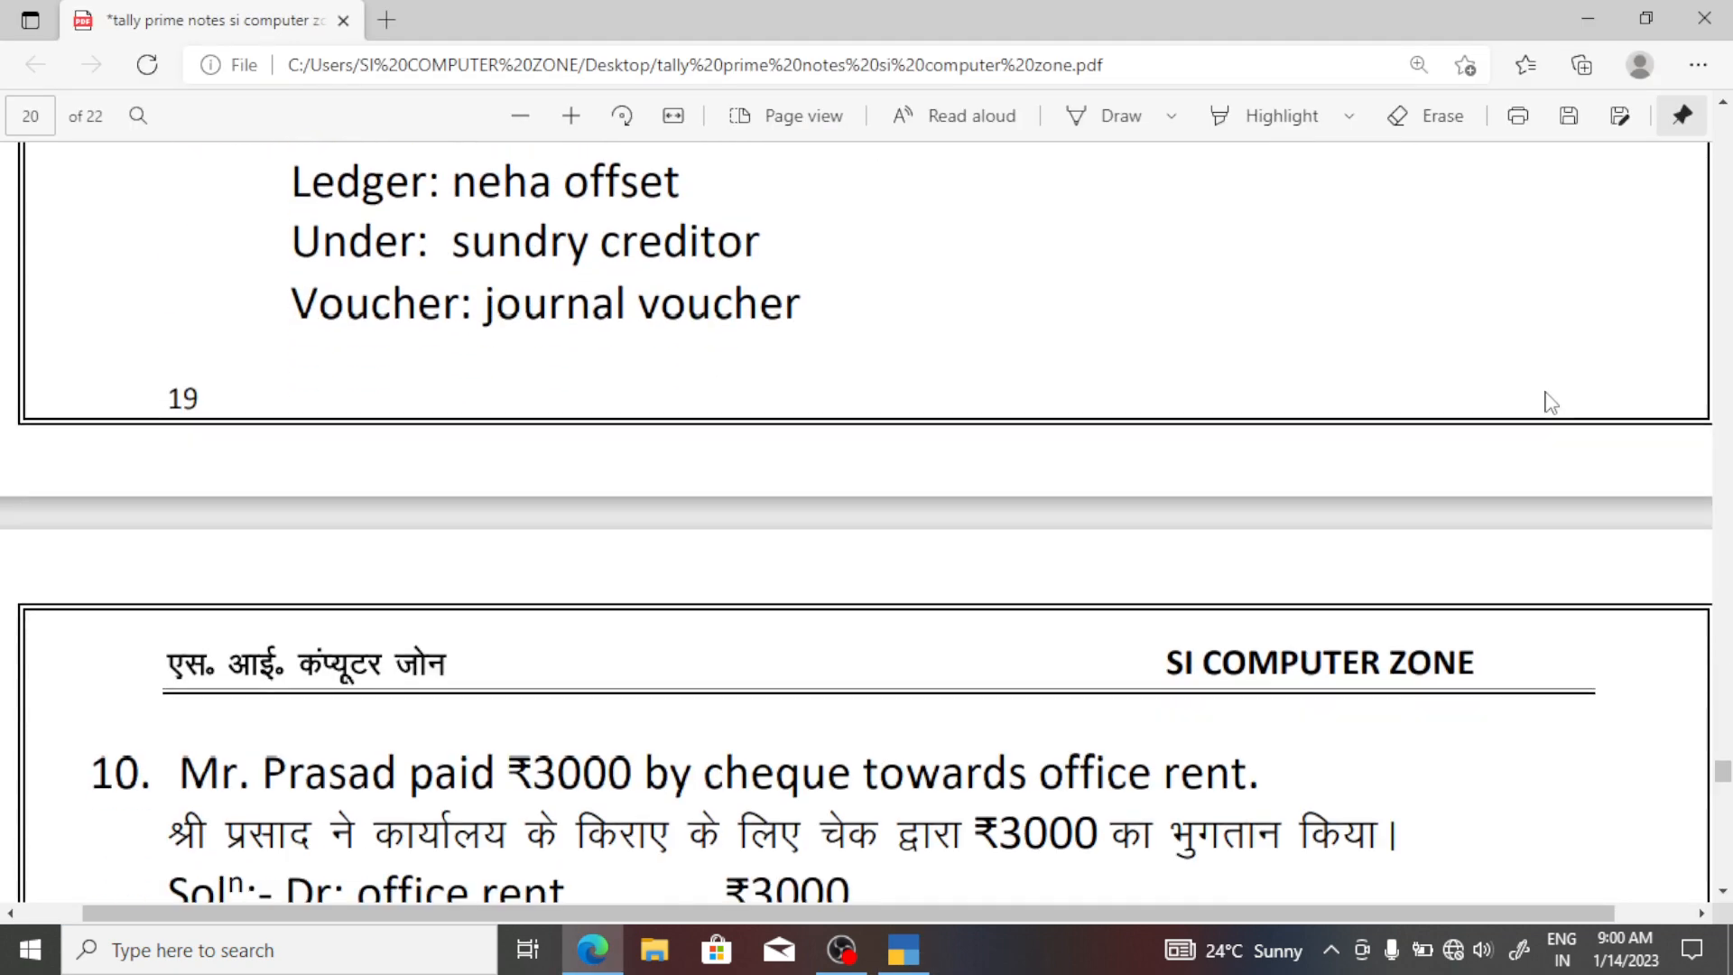
scroll(1554, 415, down, 10)
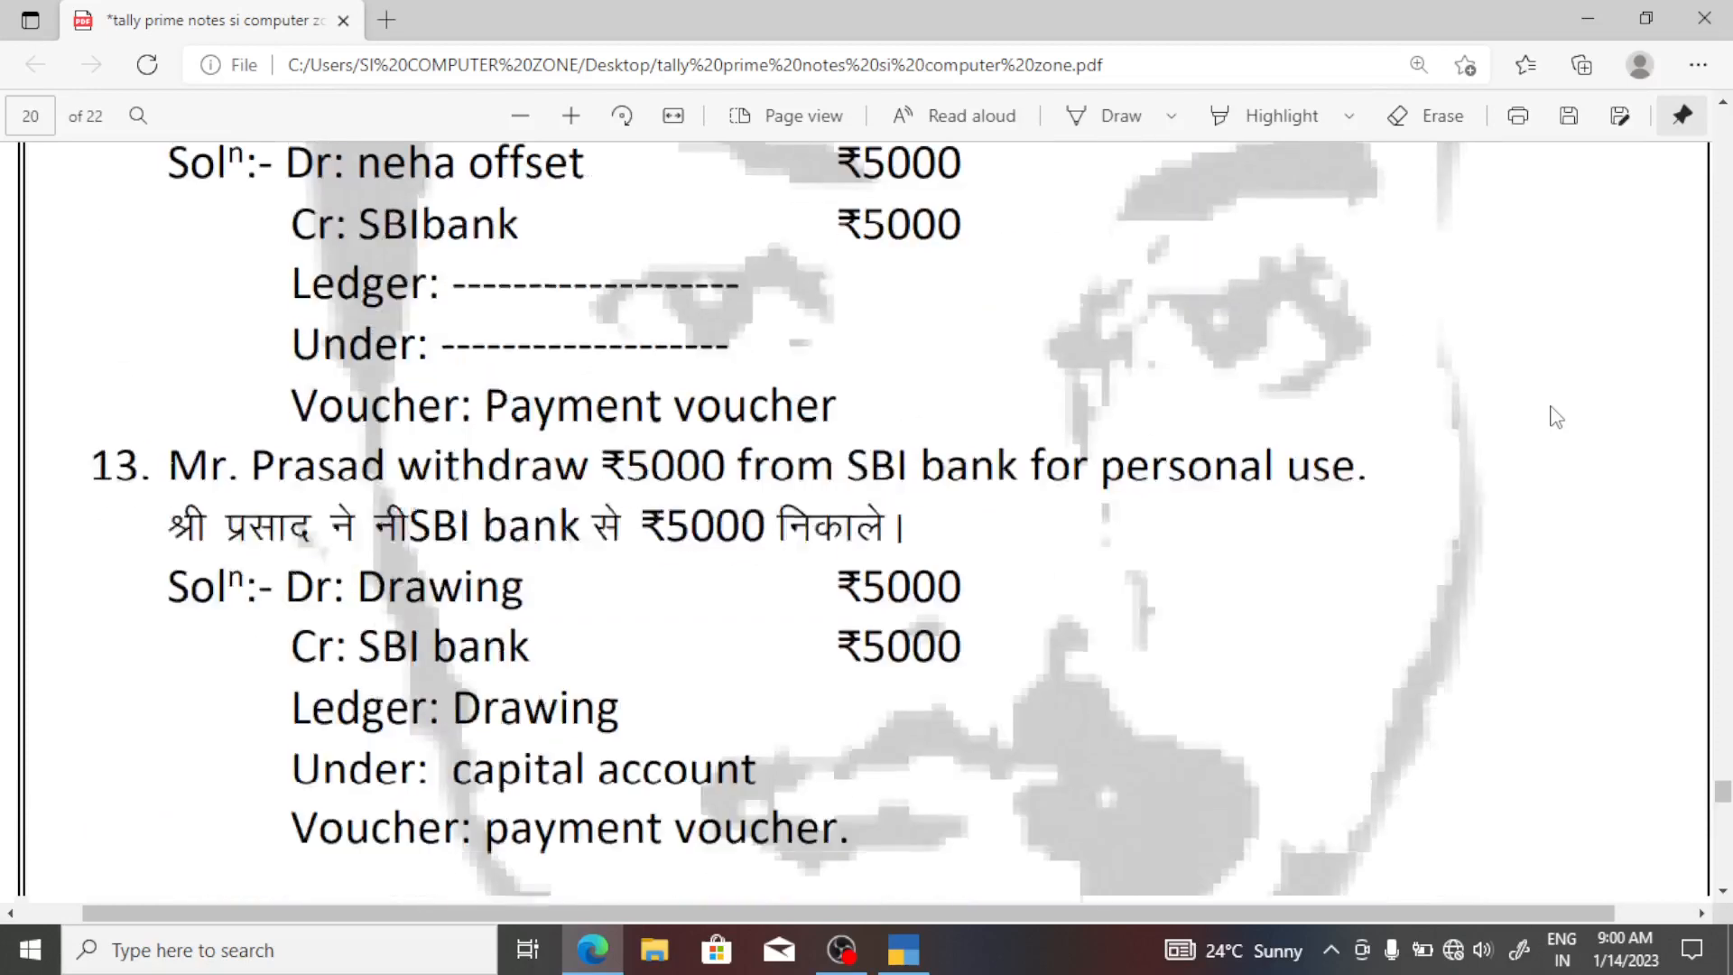
scroll(1561, 415, up, 11)
scroll(1579, 420, up, 15)
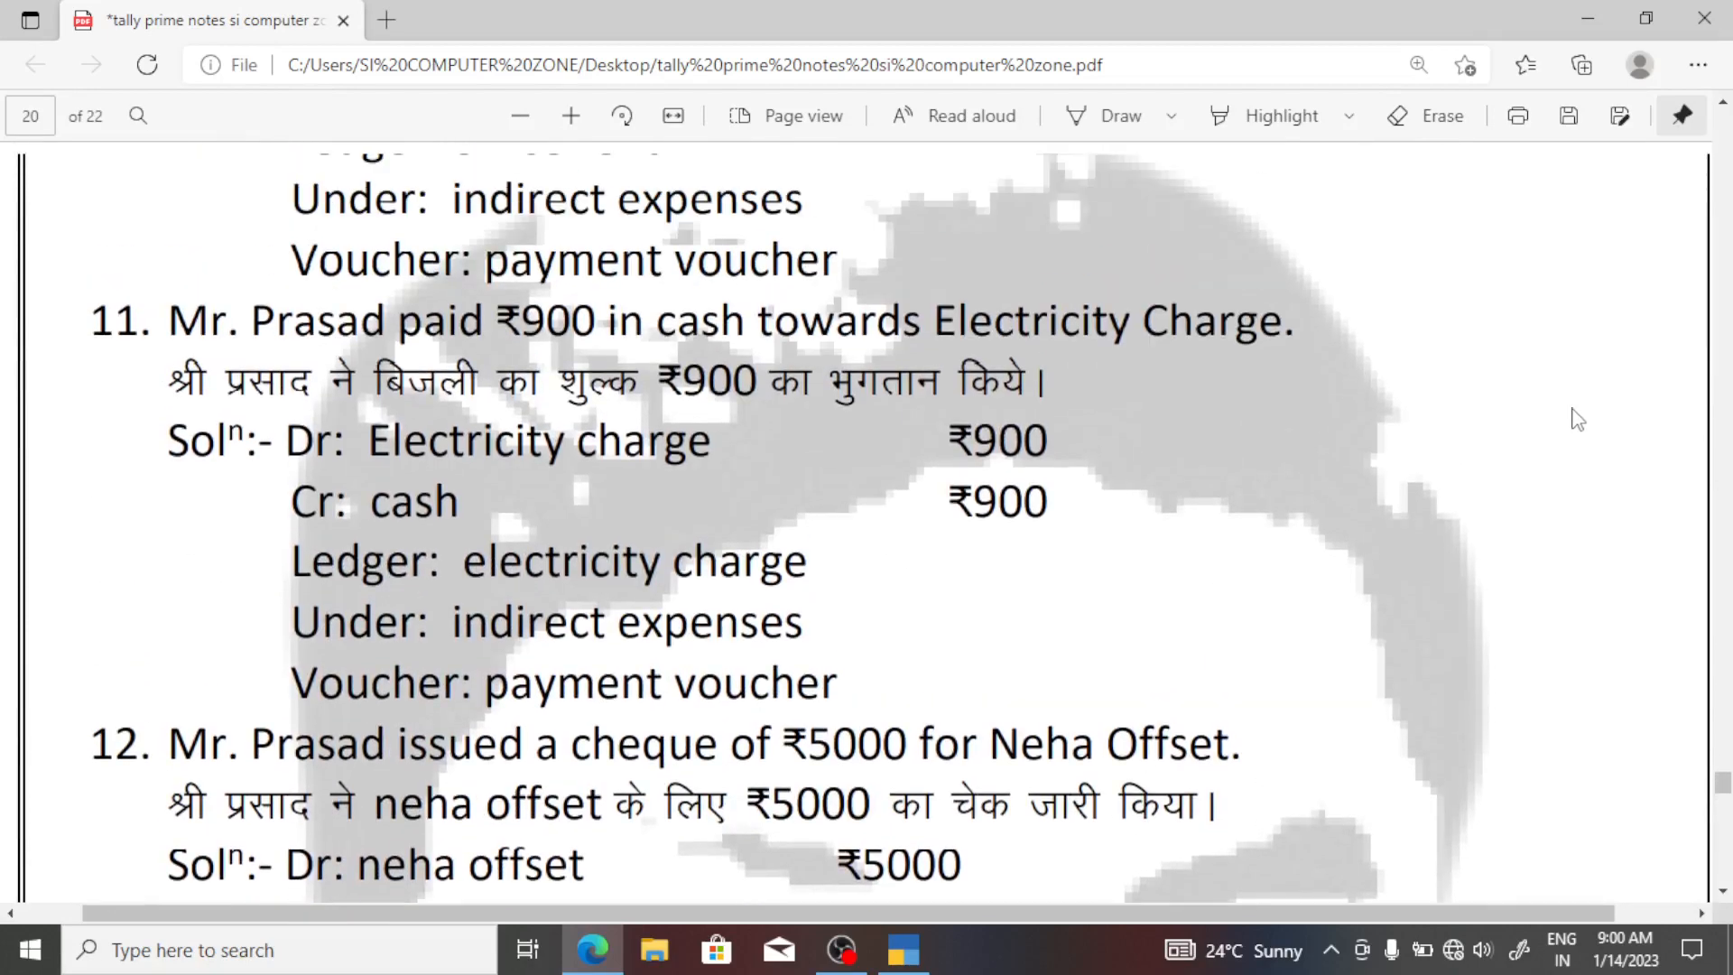
scroll(1602, 415, up, 1)
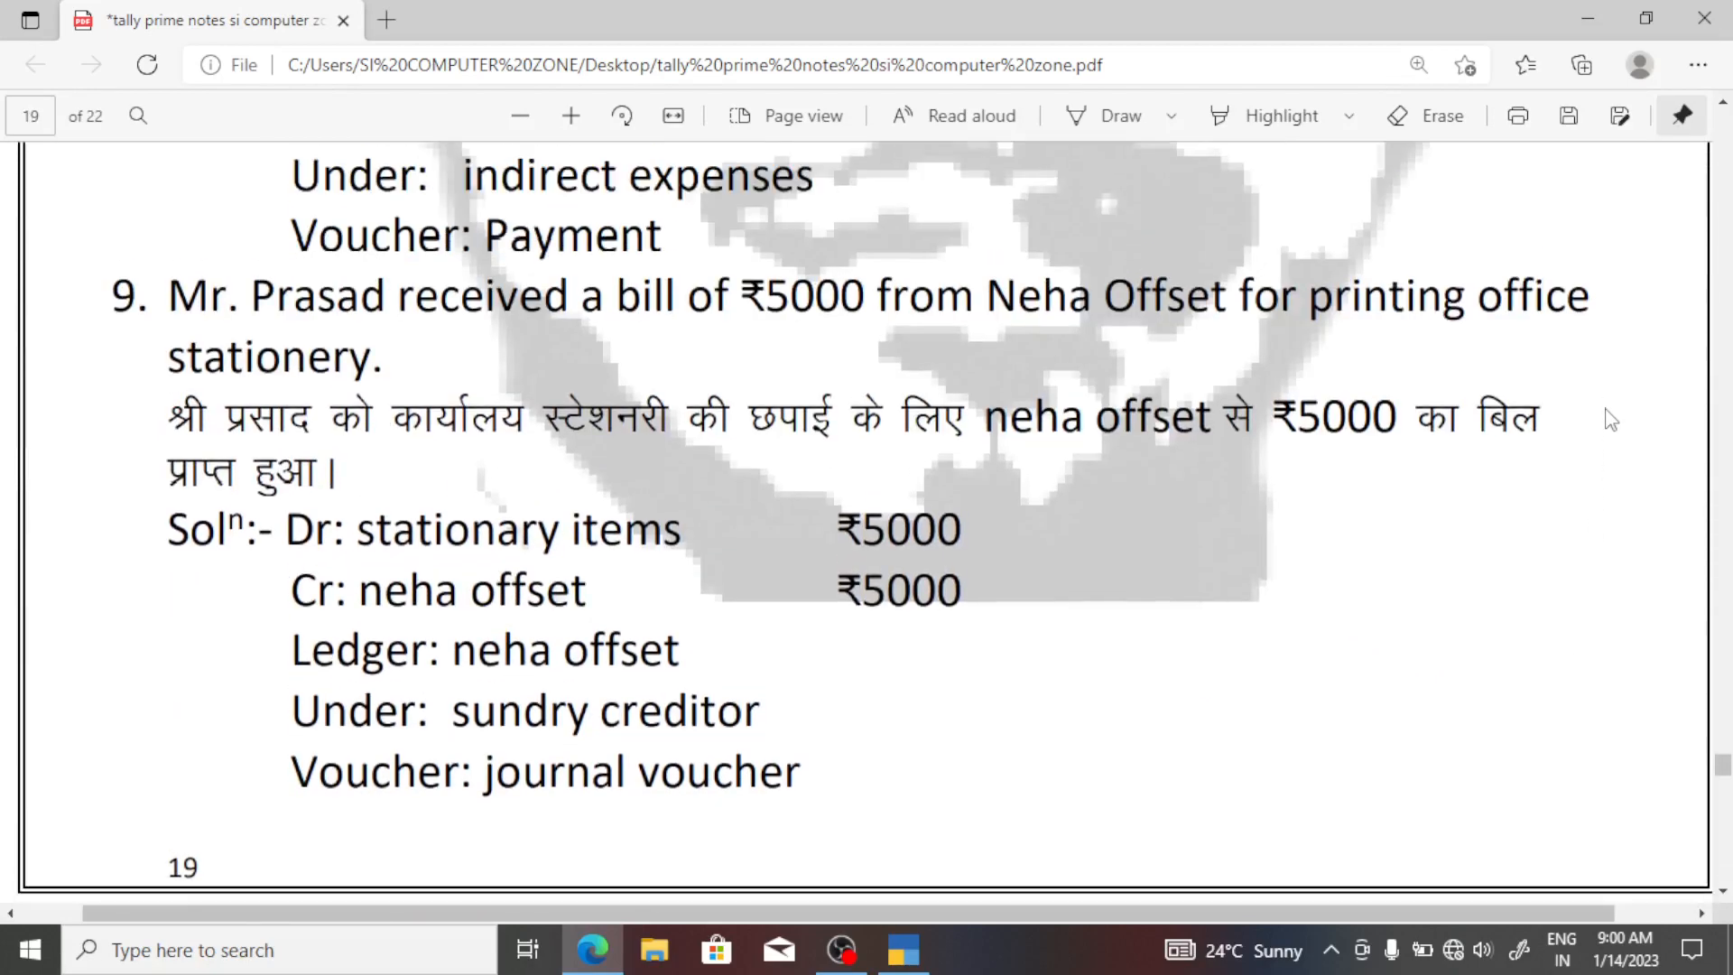
scroll(1606, 416, down, 7)
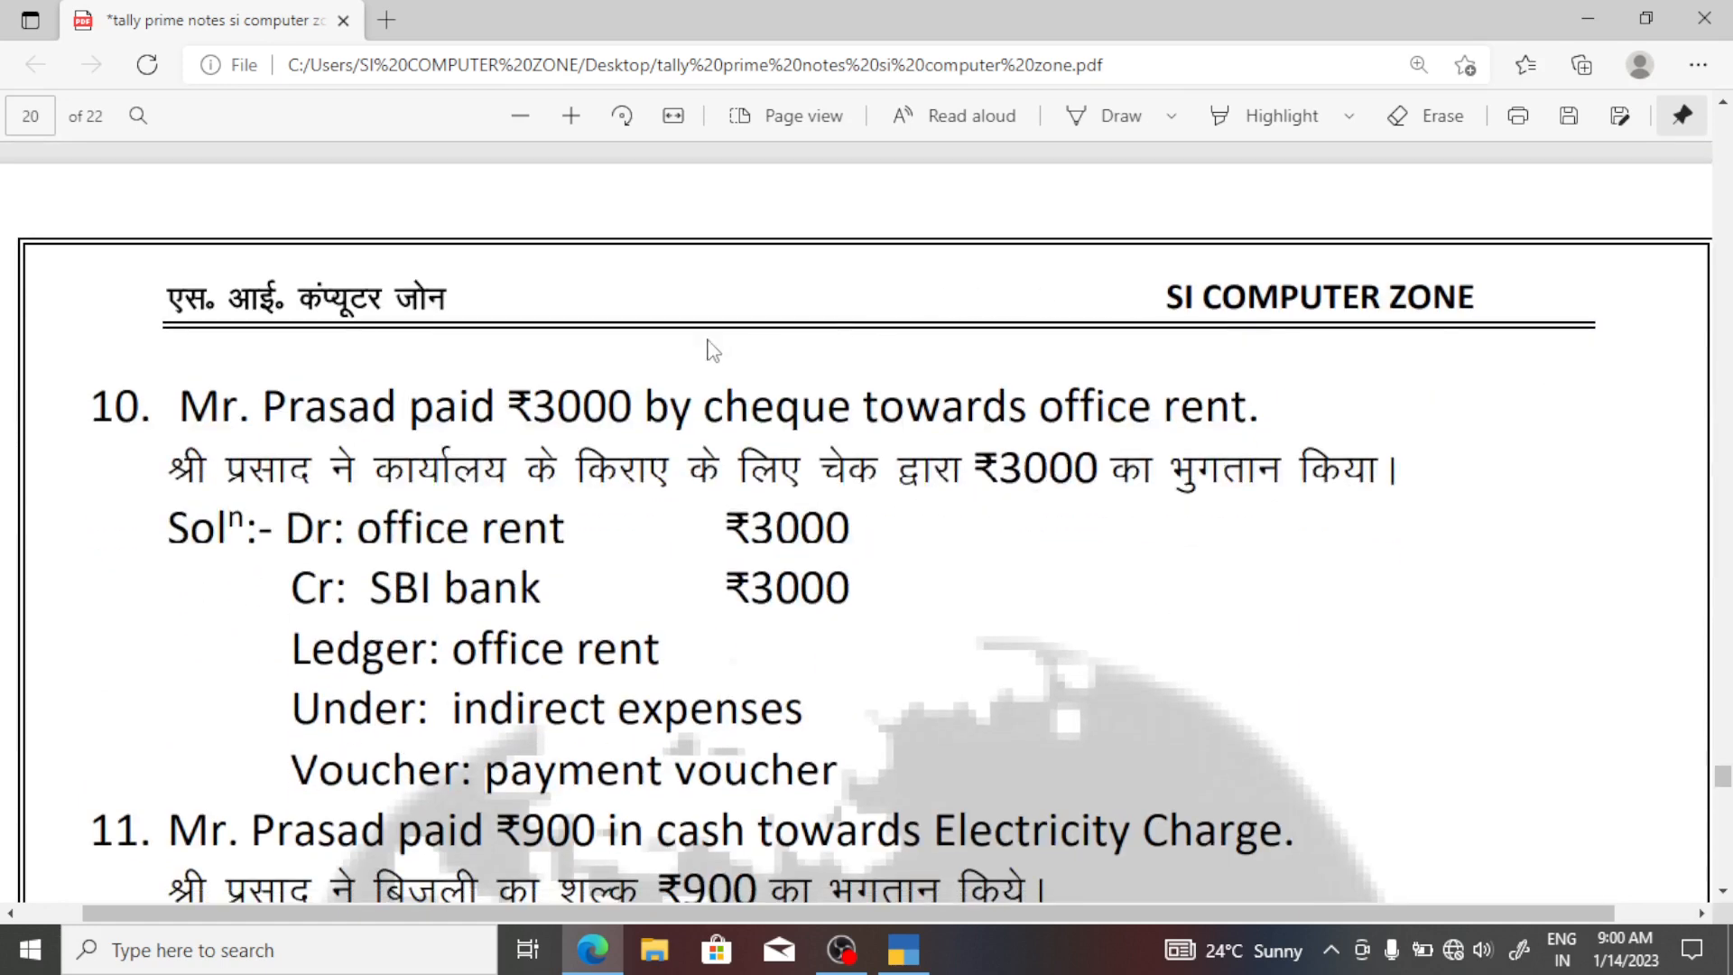
drag(497, 424, 1220, 417)
click(1229, 549)
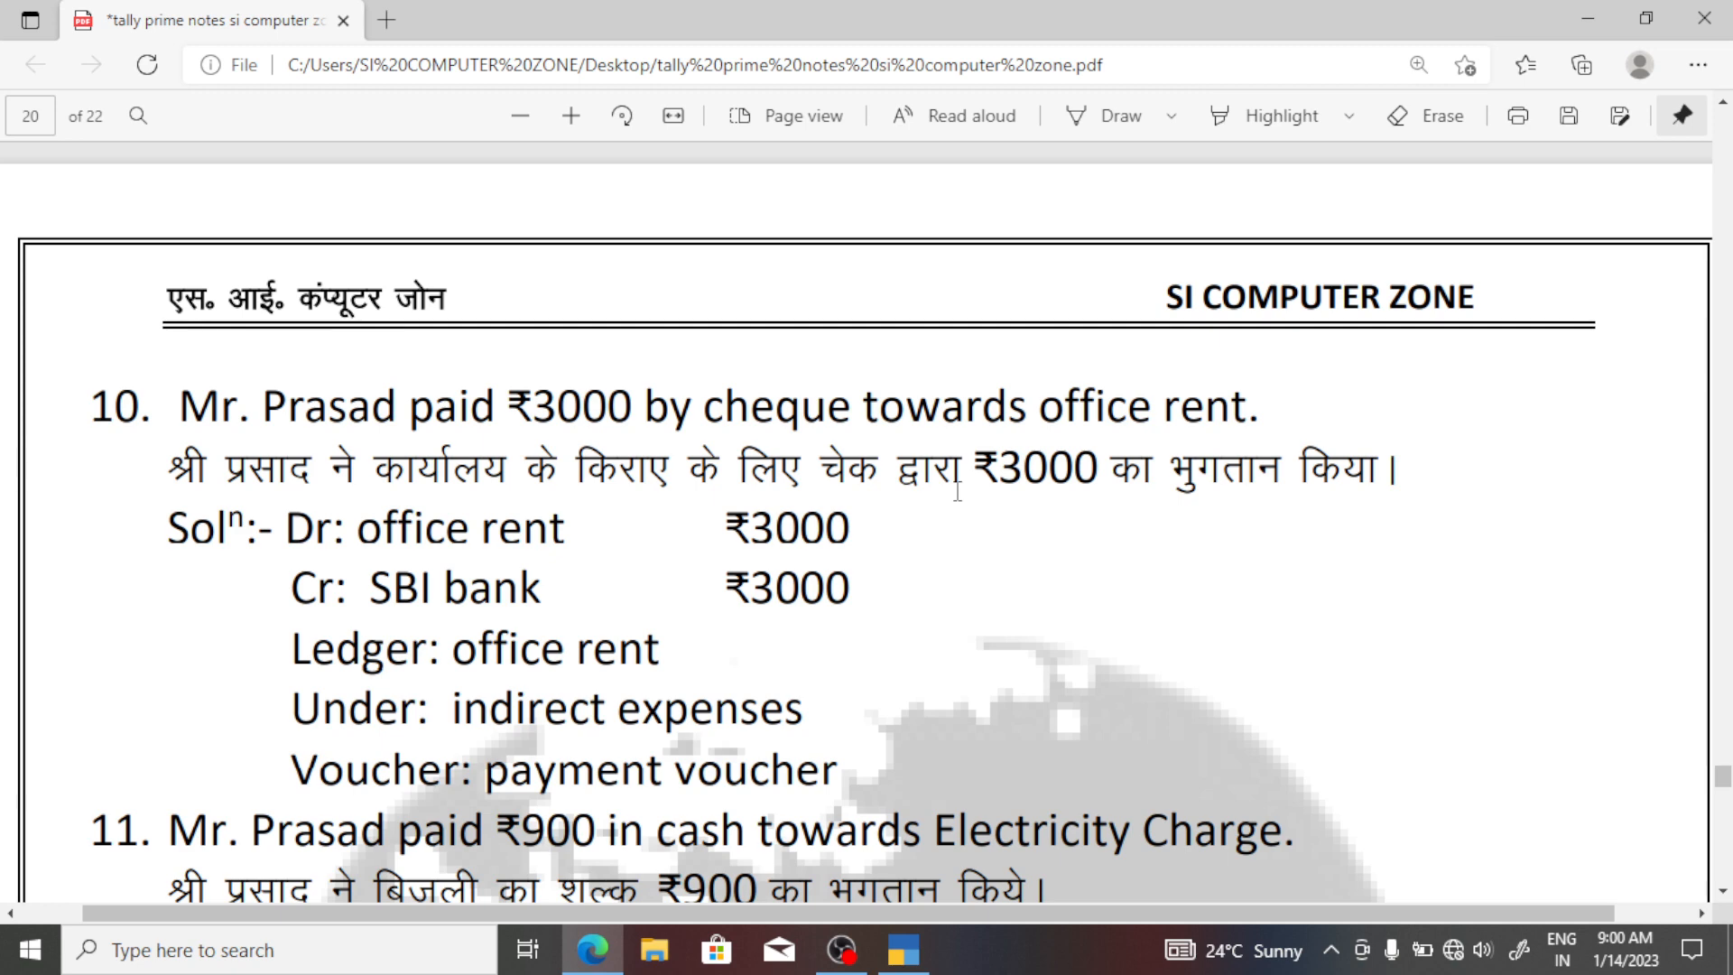
key(alt+Tab)
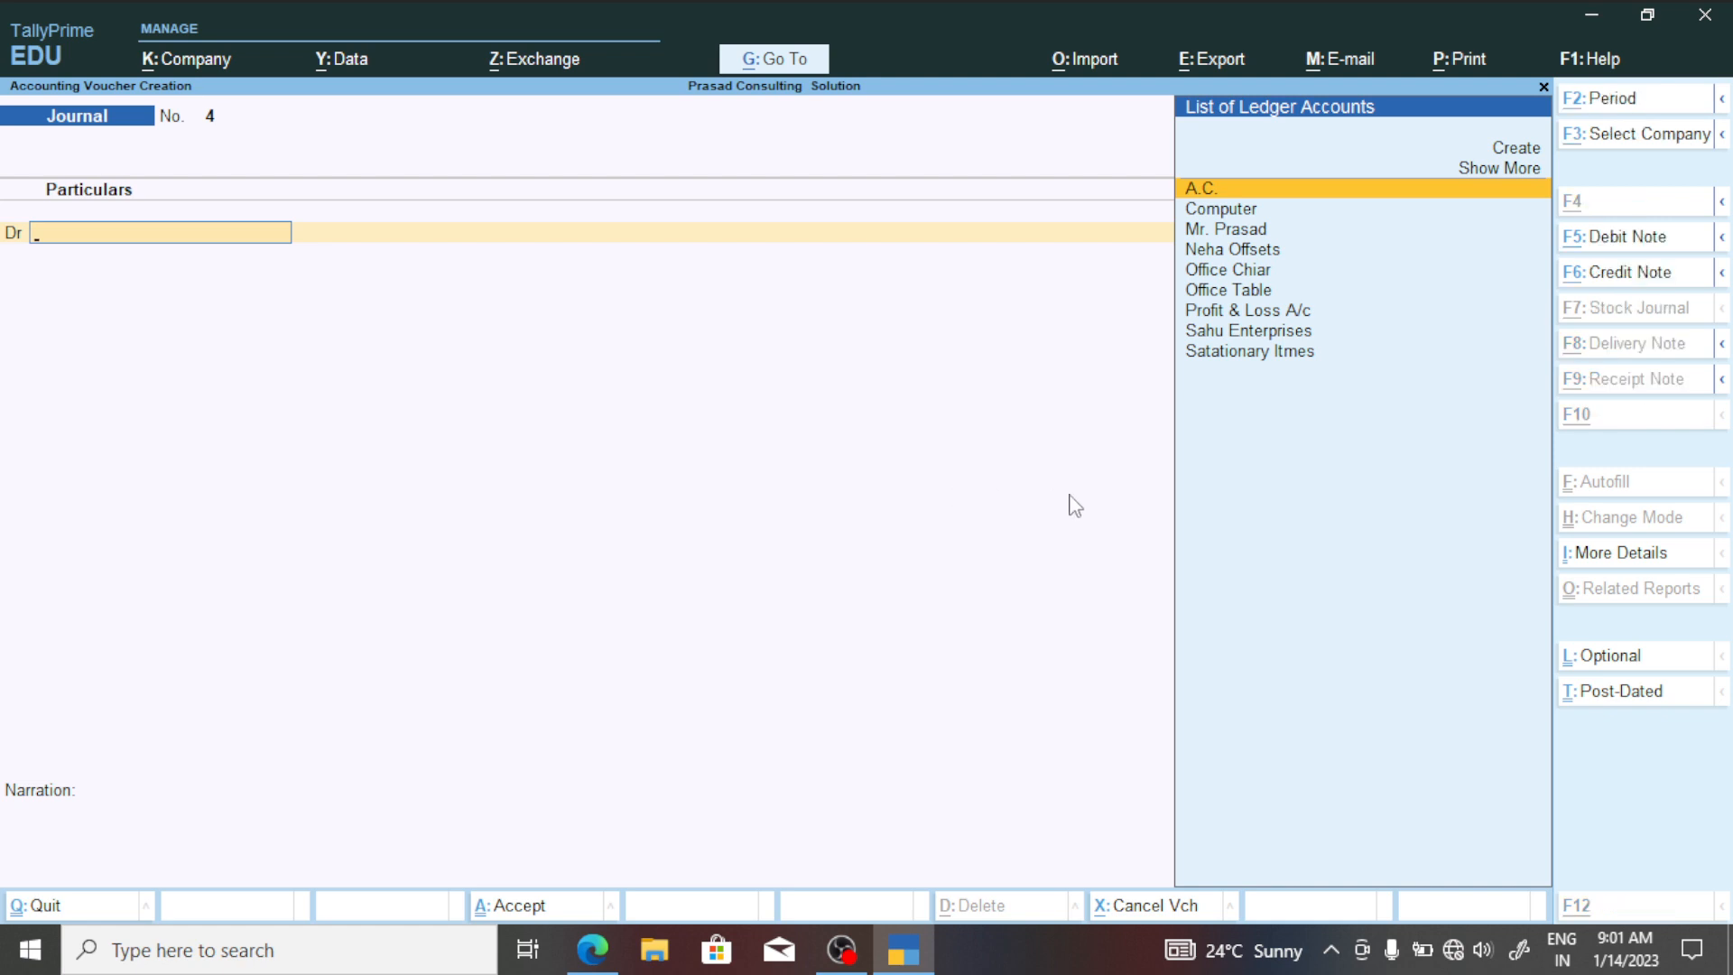
key(alt+Tab)
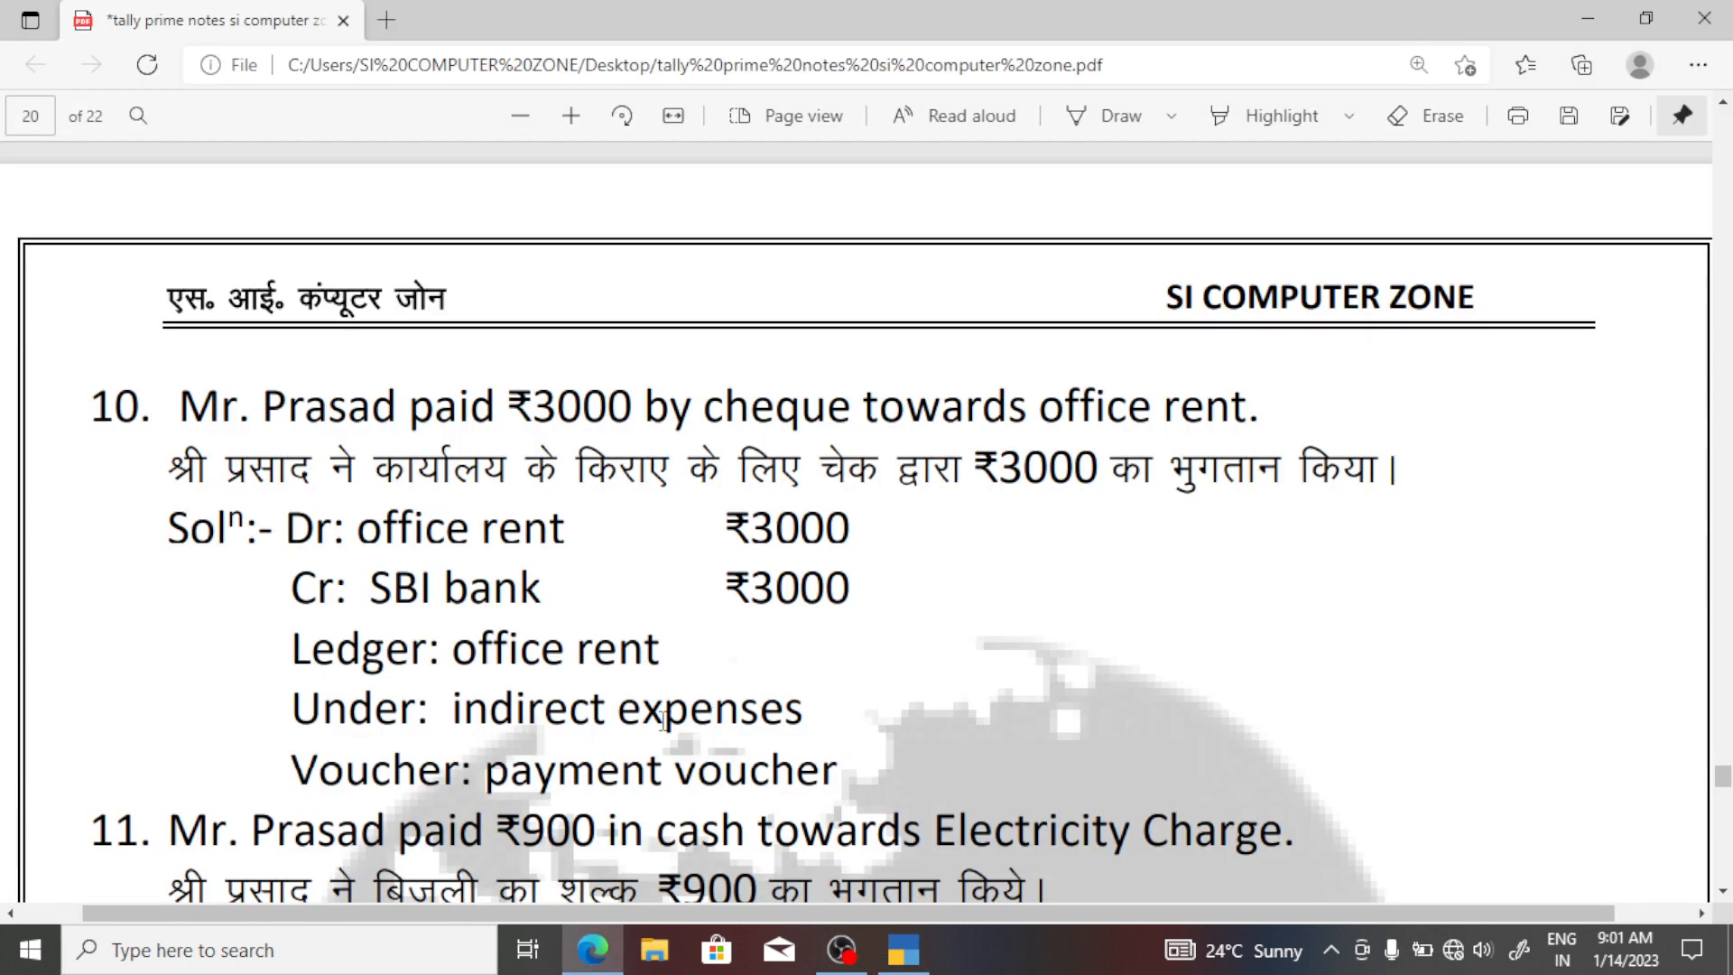
drag(738, 717, 454, 646)
click(844, 695)
key(alt+Tab)
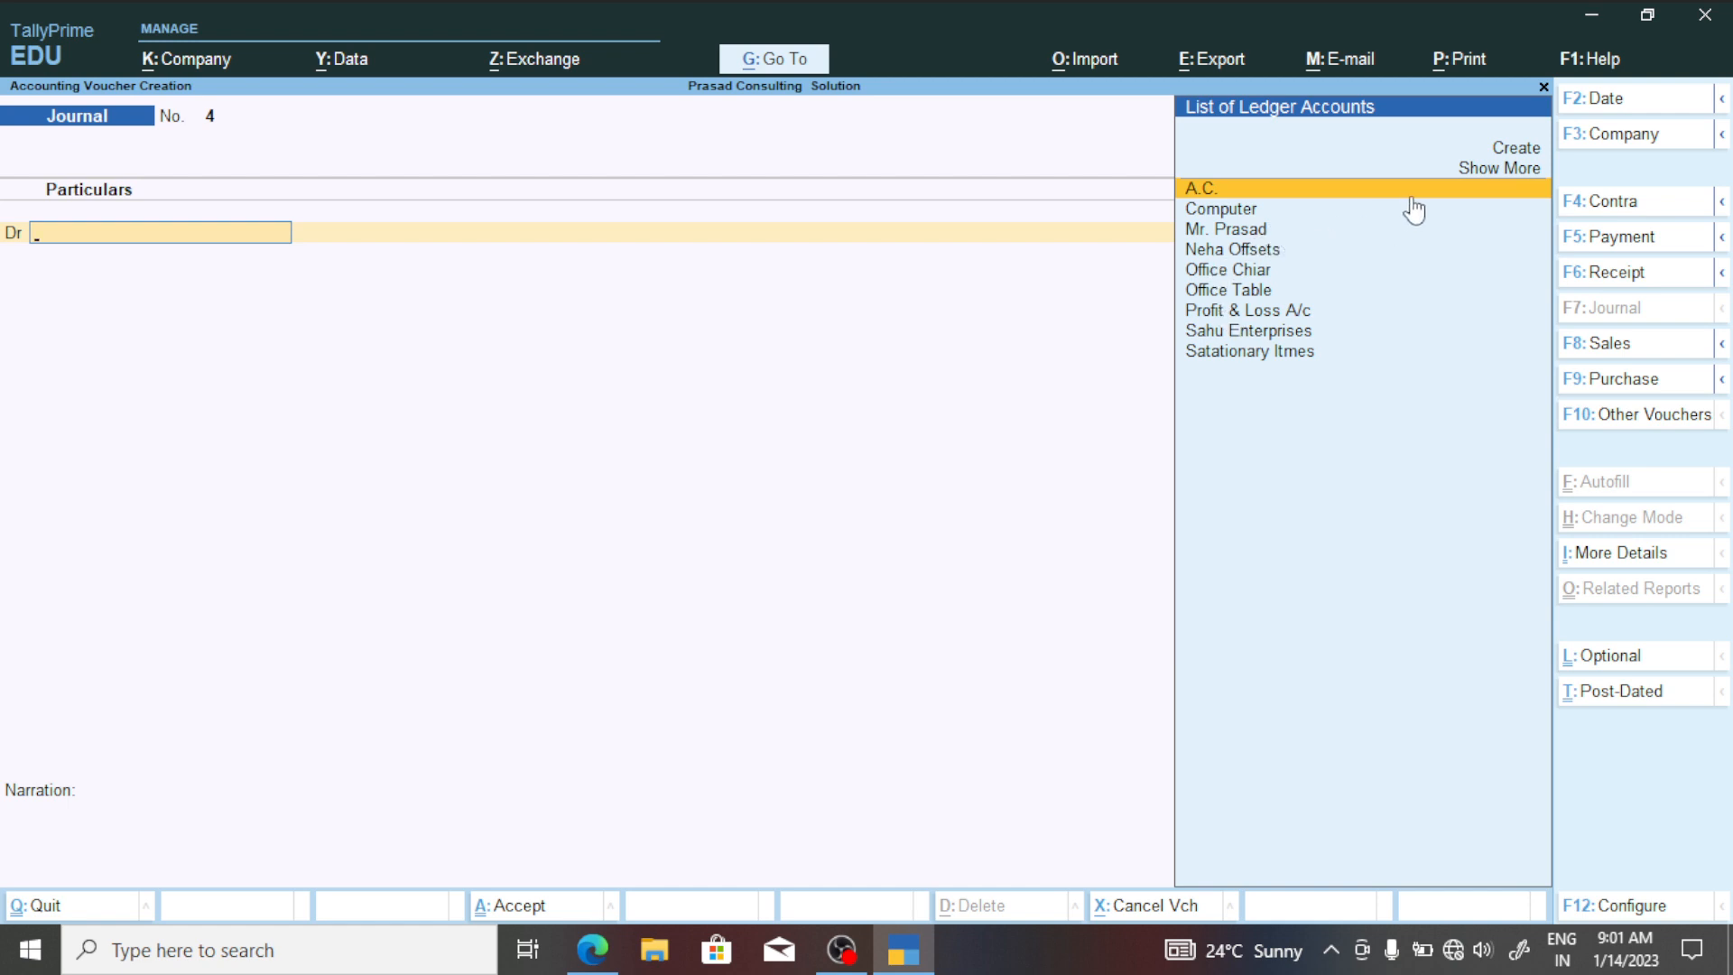
Change the voucher type to Payment in TallyPrime and check it against the voucher type given for transaction 10 in the PDF notes.
click(1596, 242)
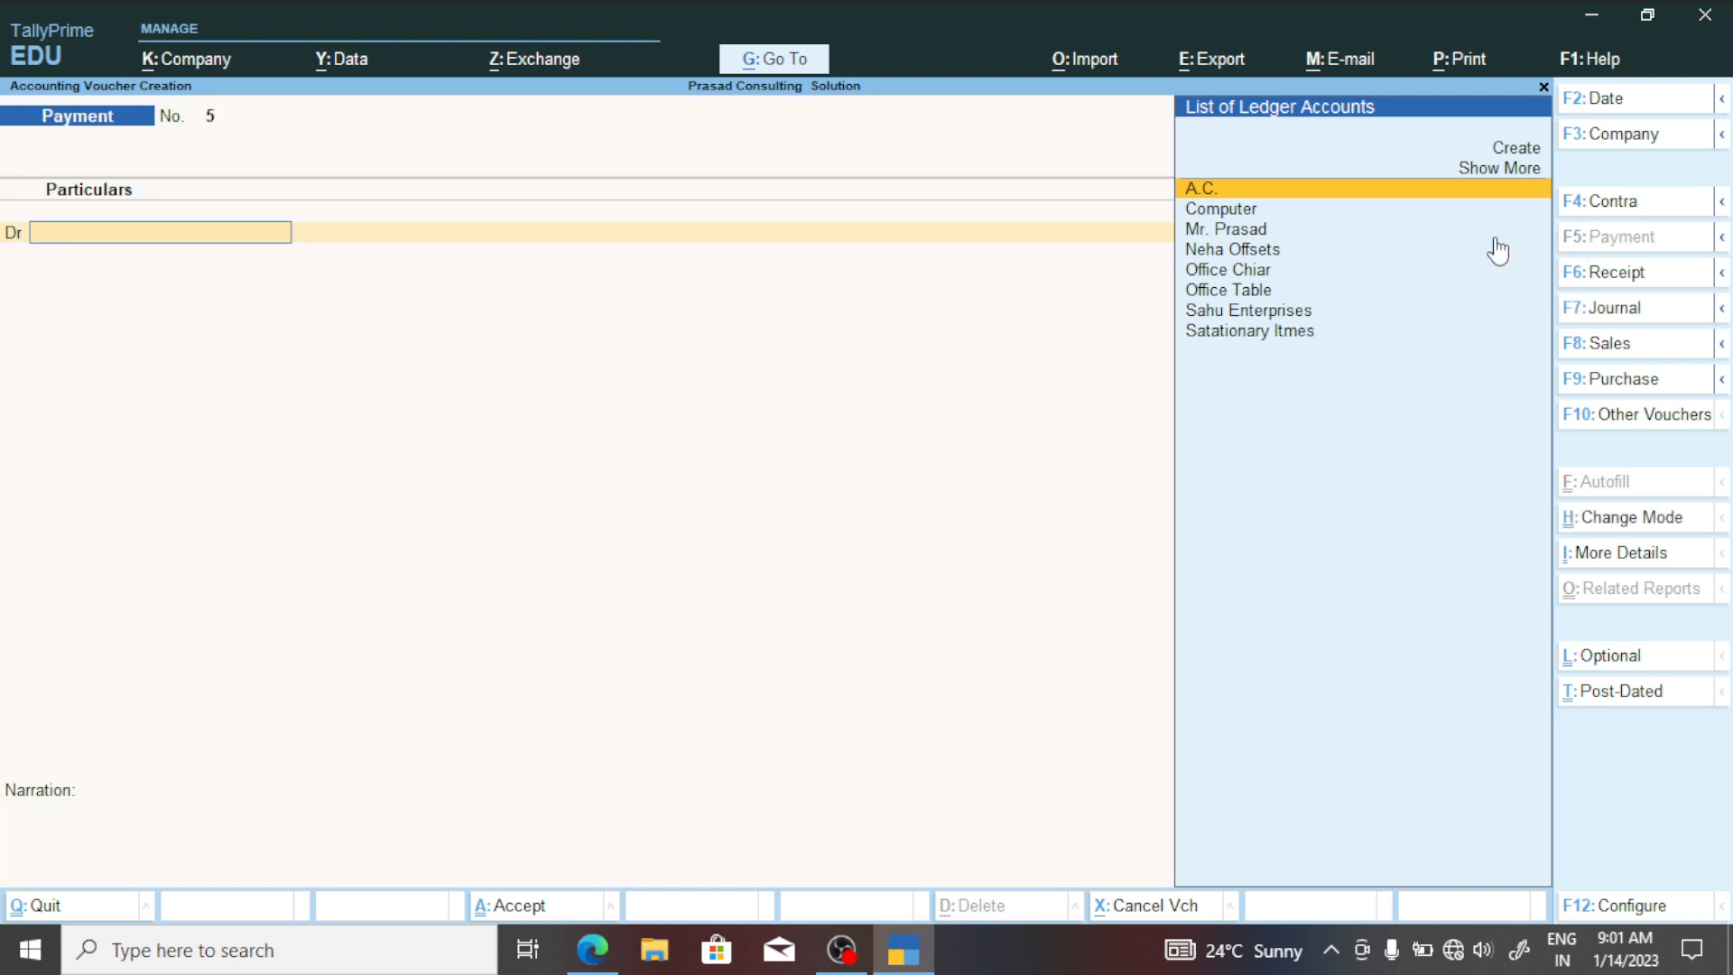
click(1513, 155)
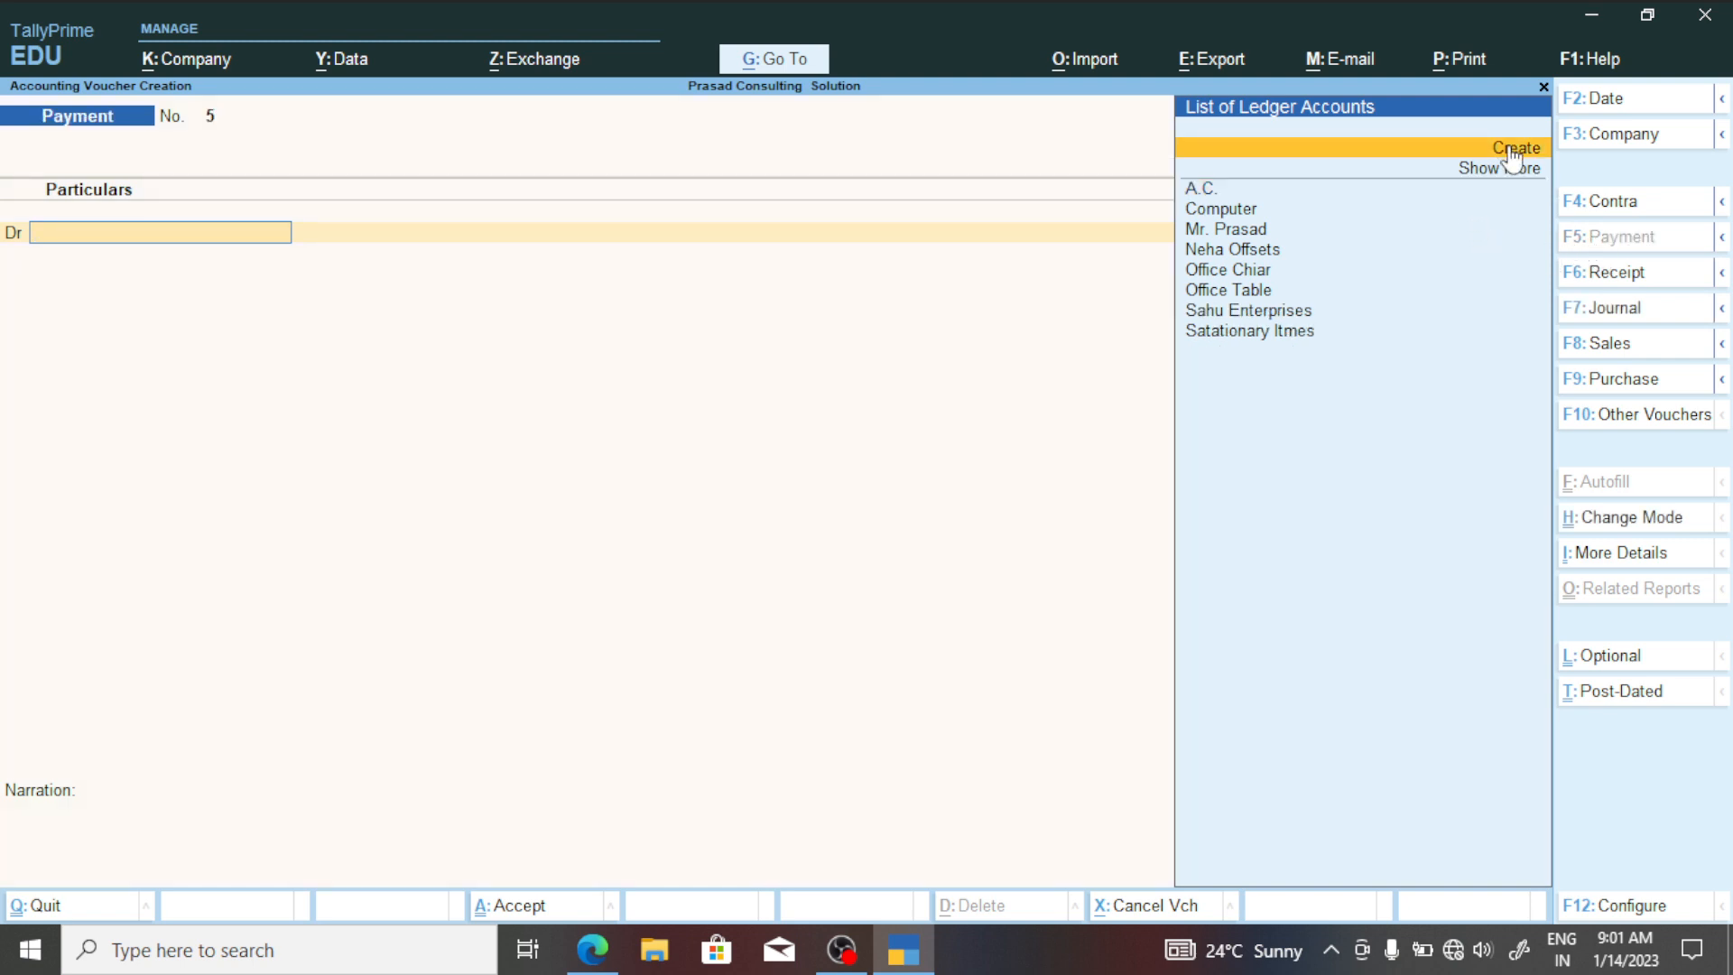
key(alt+Tab)
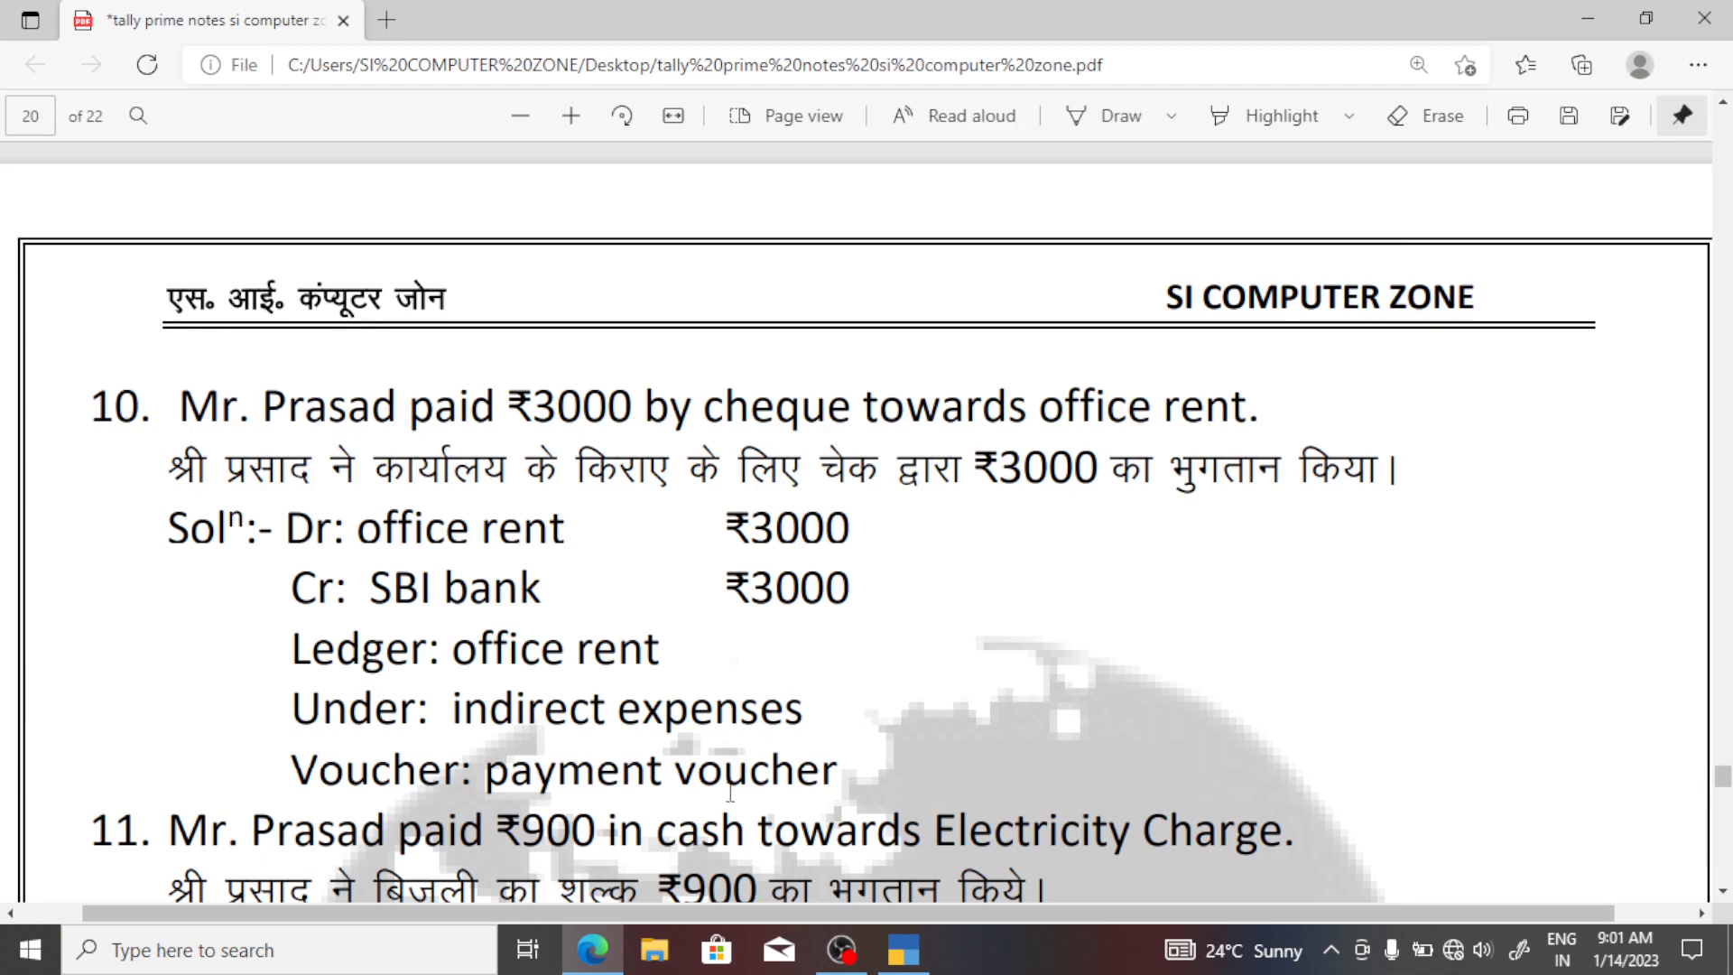
drag(858, 775, 490, 771)
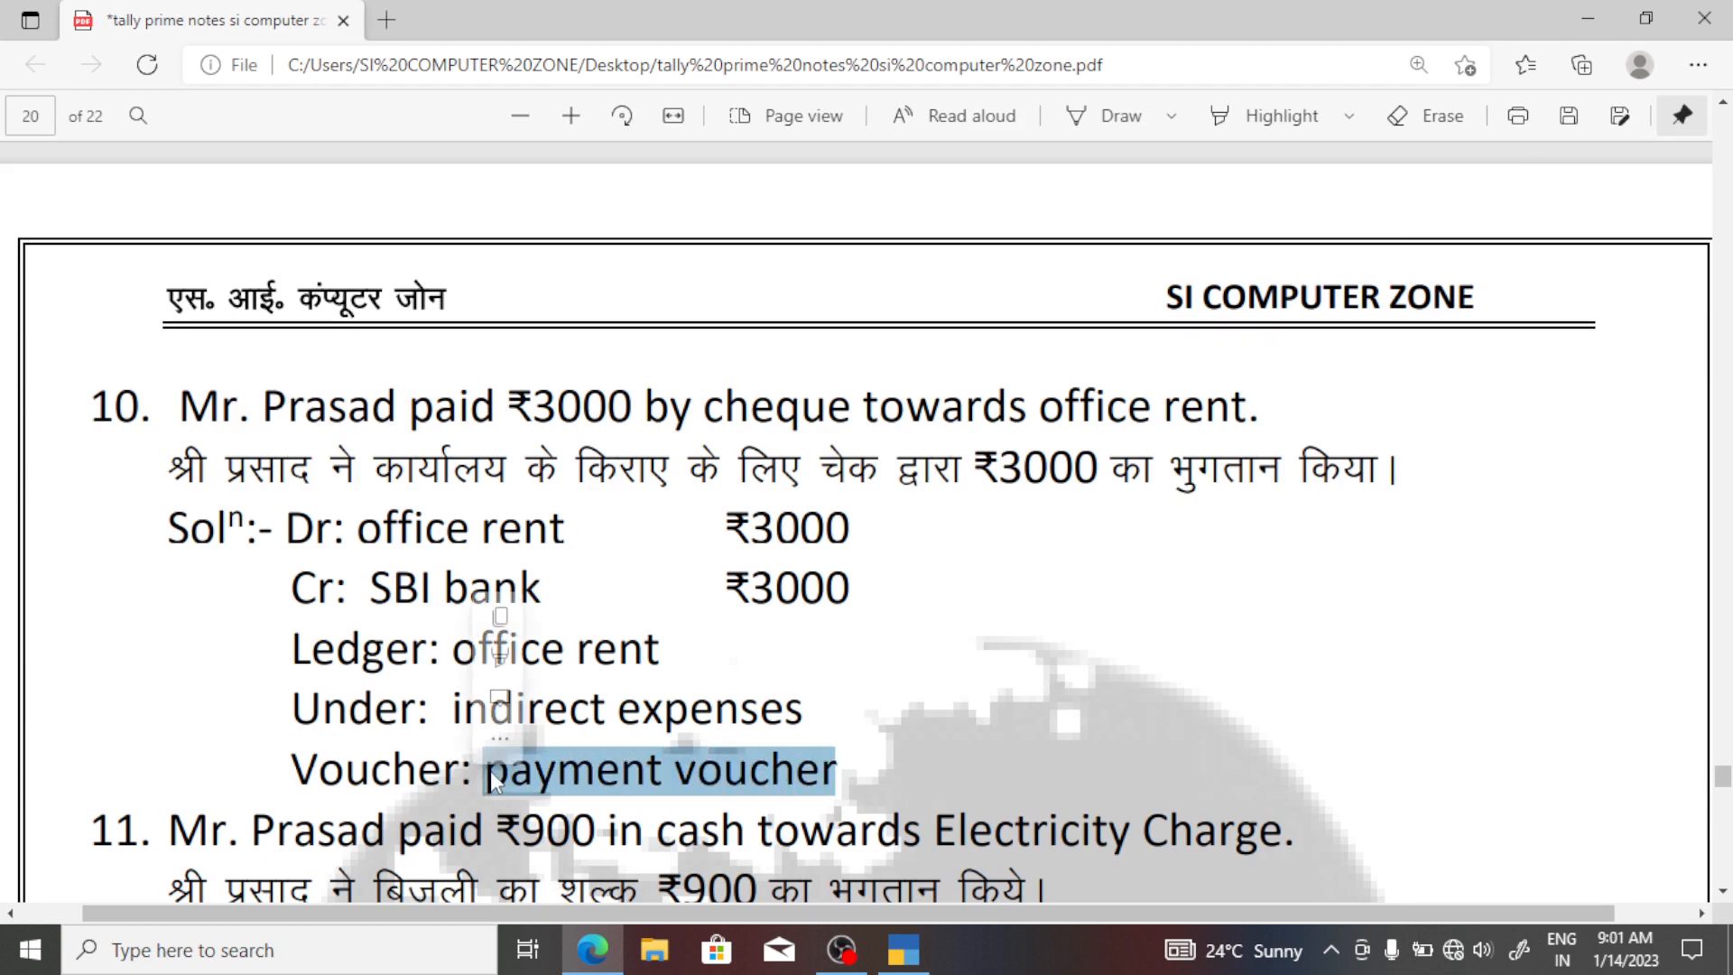
key(alt+Tab)
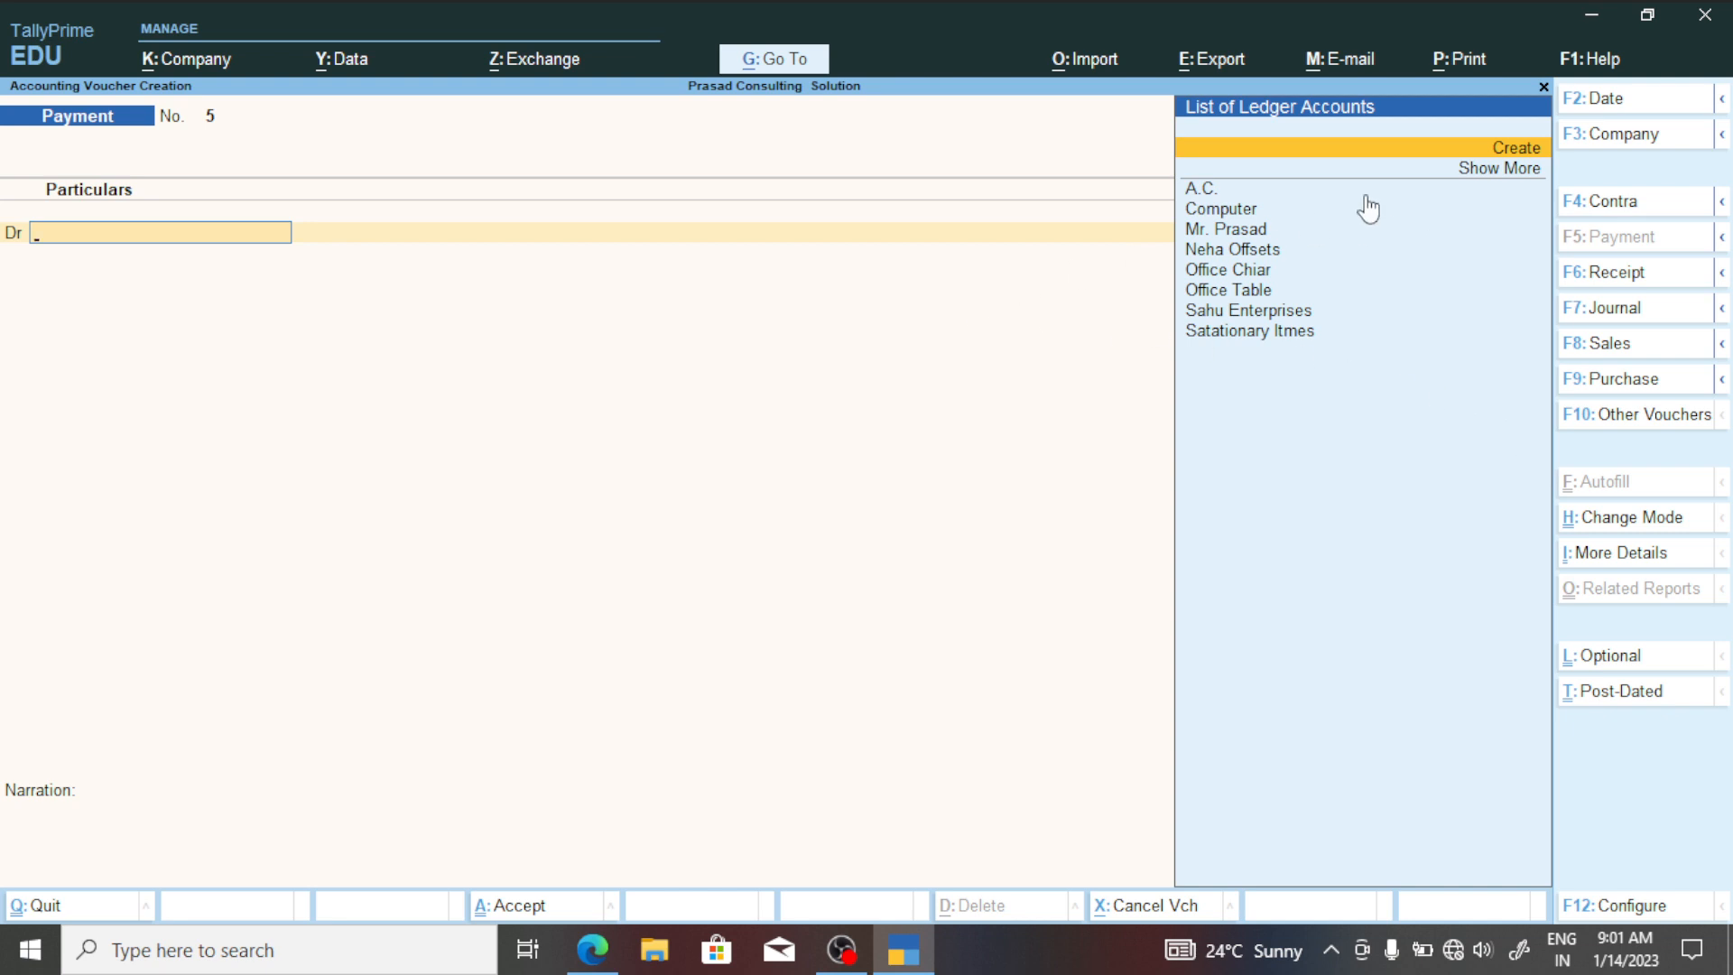
Start a new ledger from the payment voucher's debit entry and name it Office Rent.
click(1474, 150)
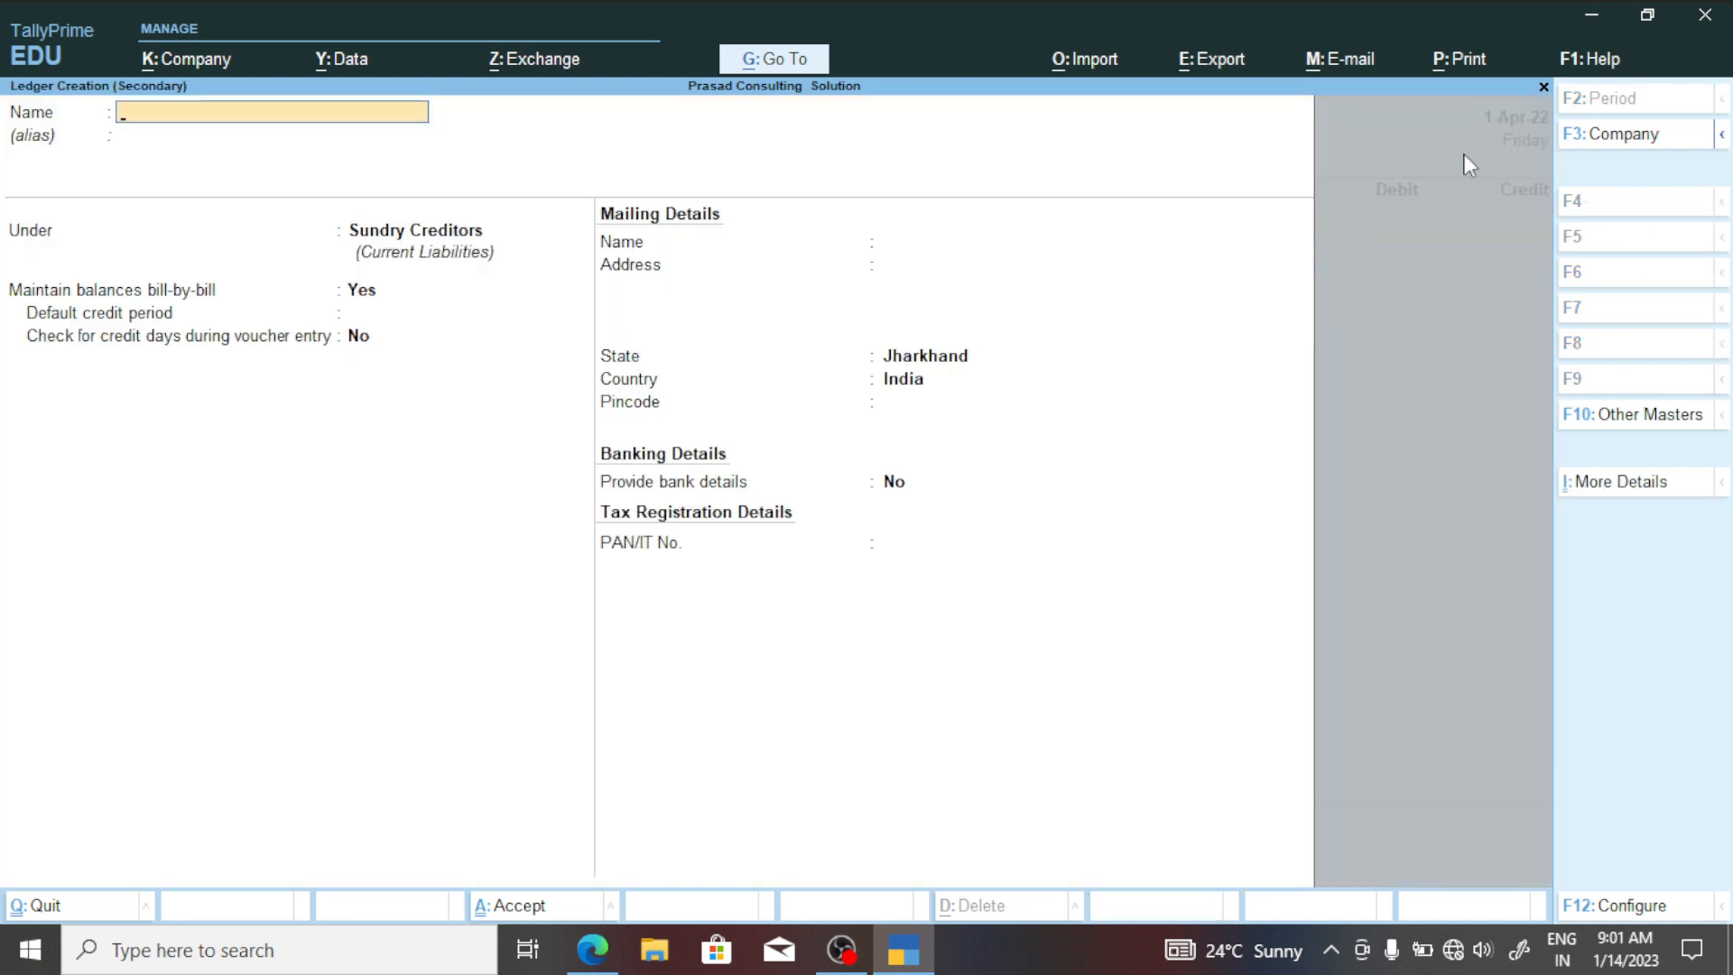
text(Office Ra)
text(n)
key(BackSpace)
key(BackSpace)
key(BackSpace)
text(ent)
key(Return)
key(Return)
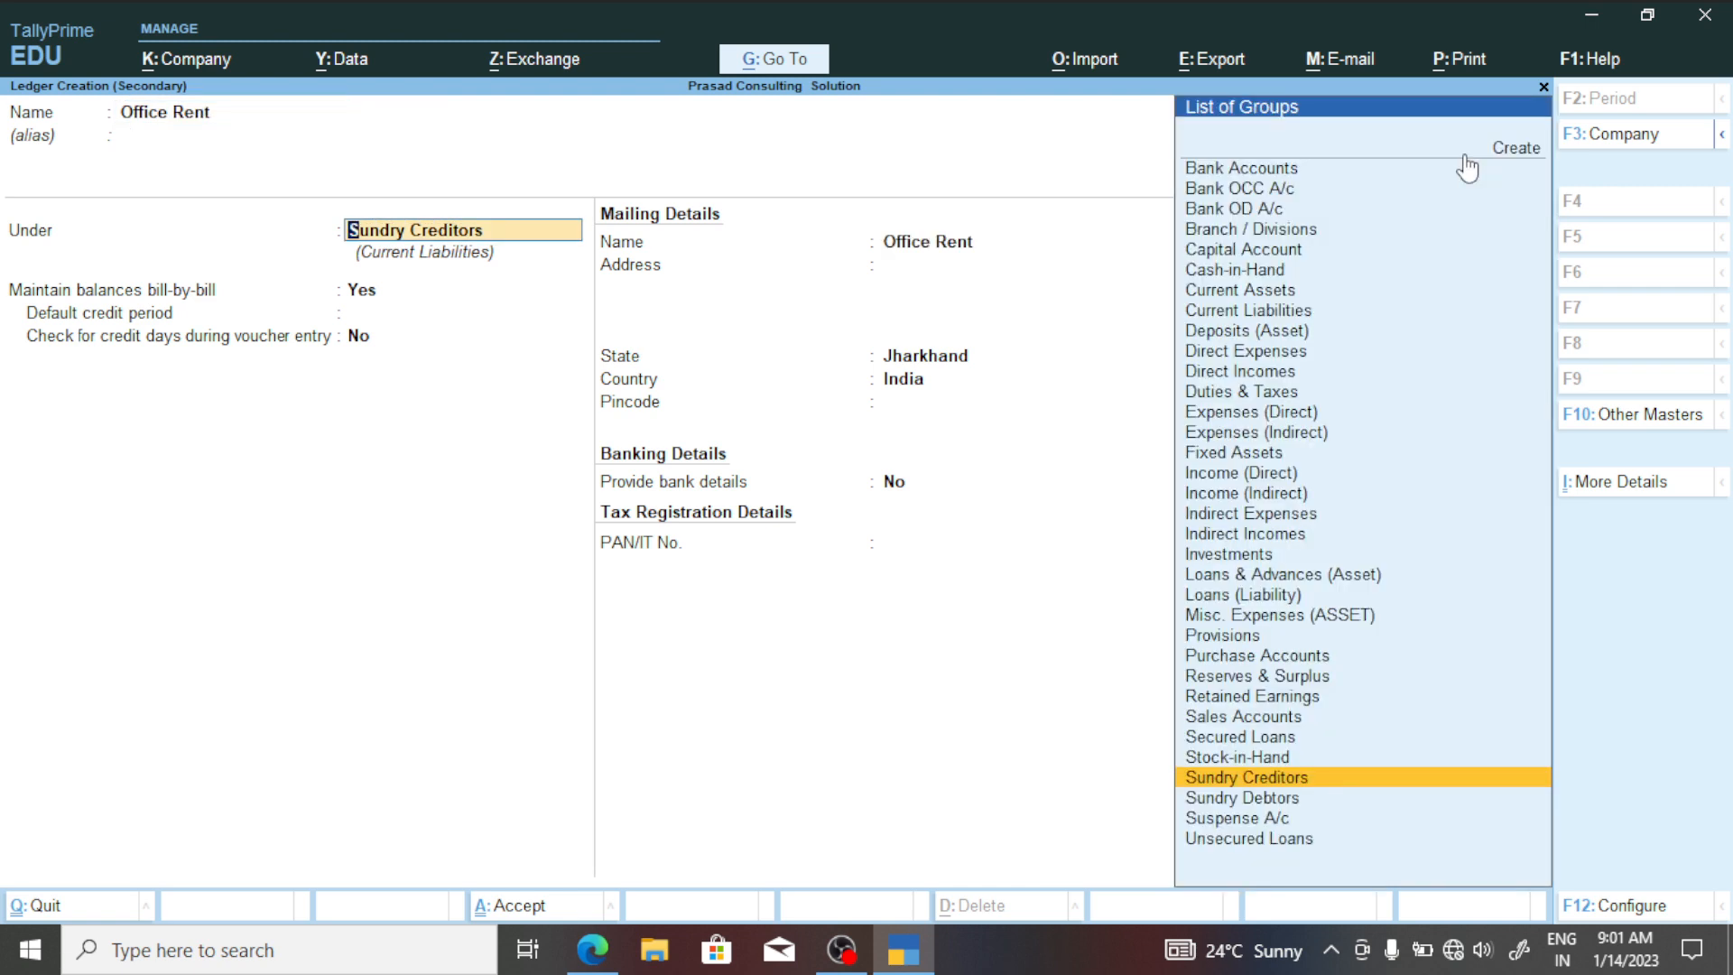
Place the Office Rent ledger under Indirect Expenses with ledger type Not Applicable and save it.
text(i)
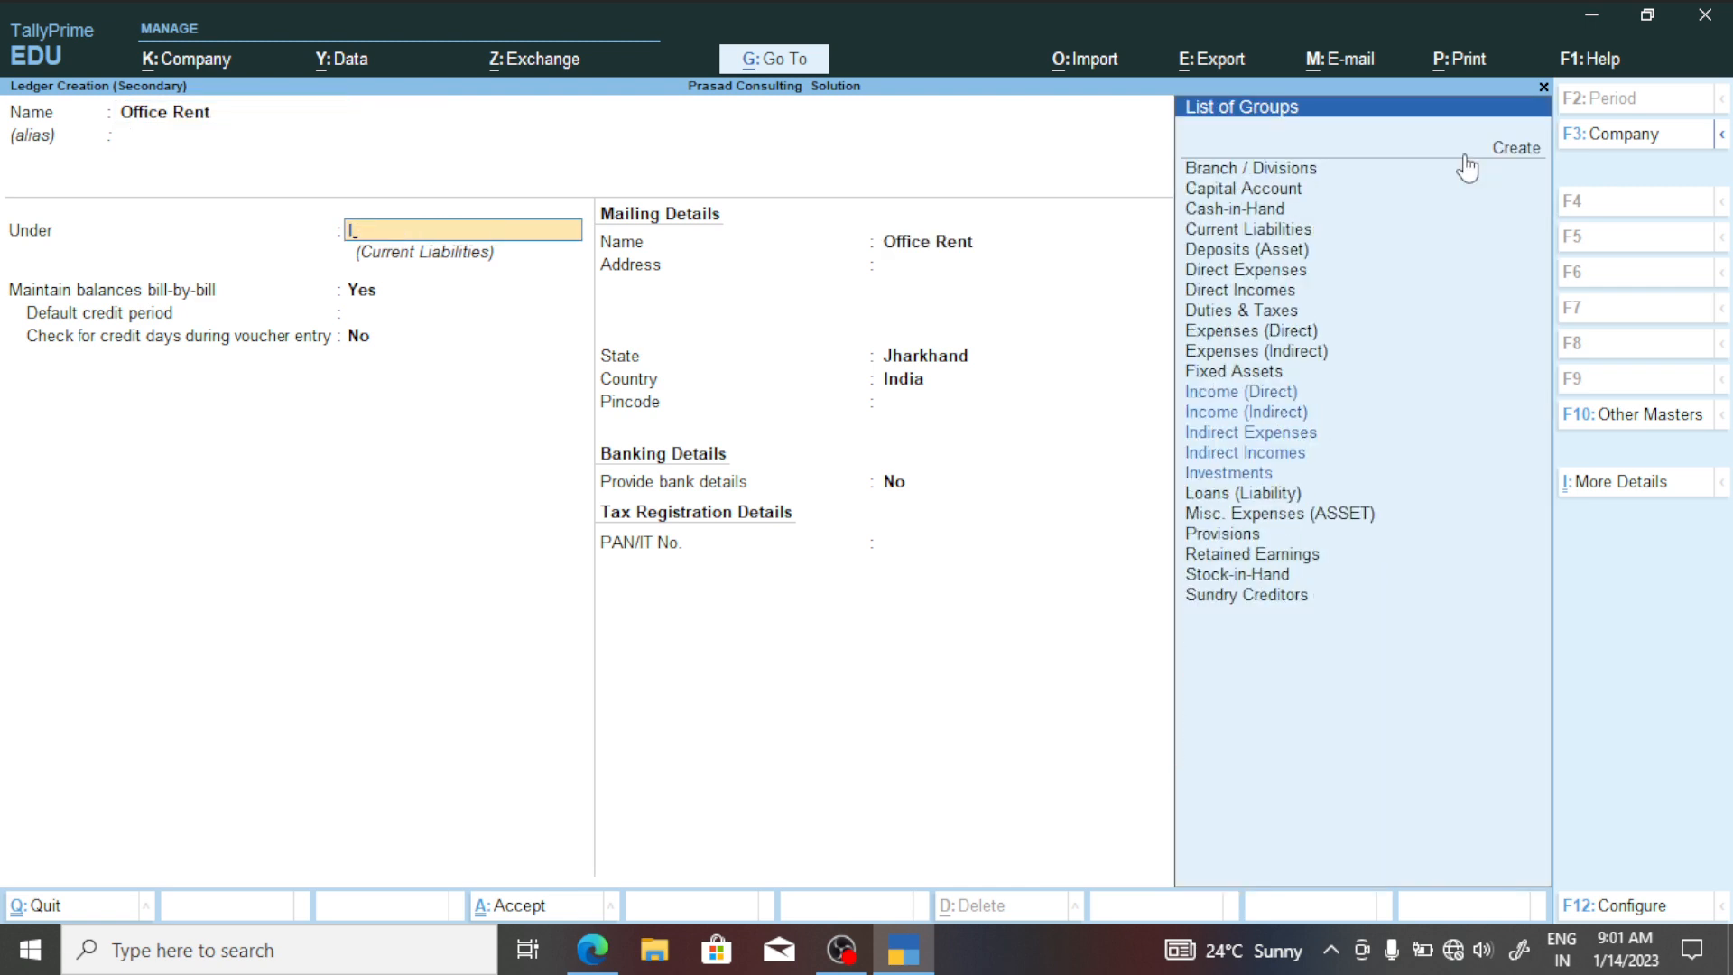
key(Down)
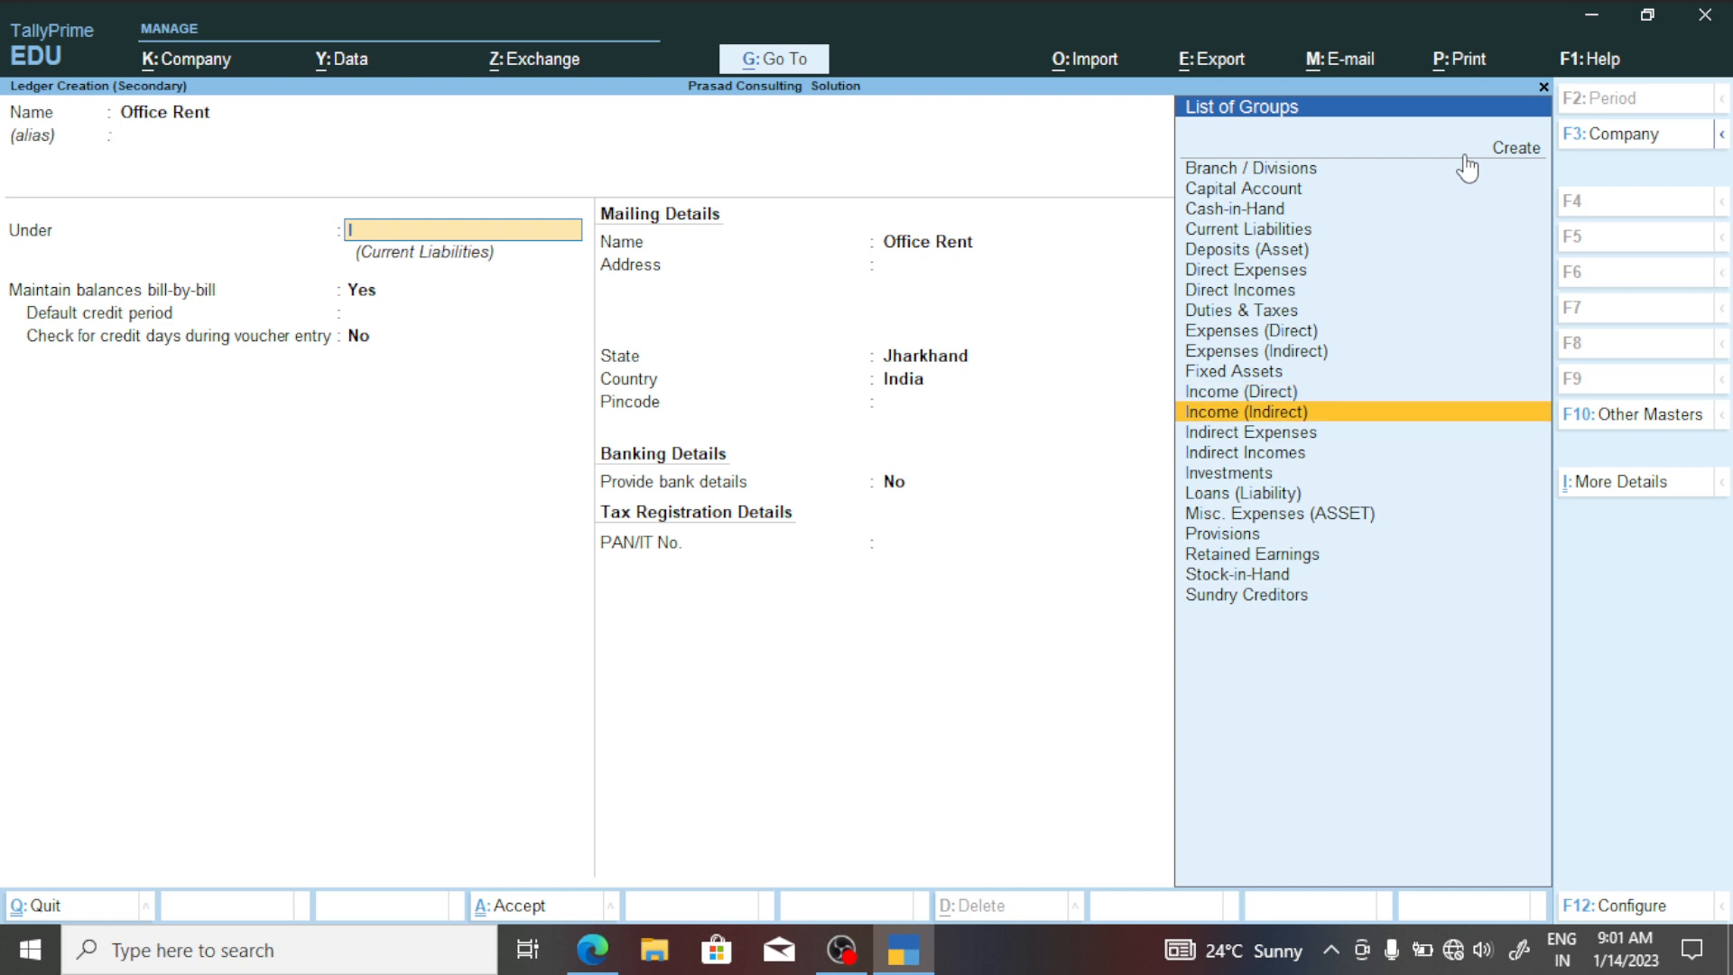
key(Down)
key(Down)
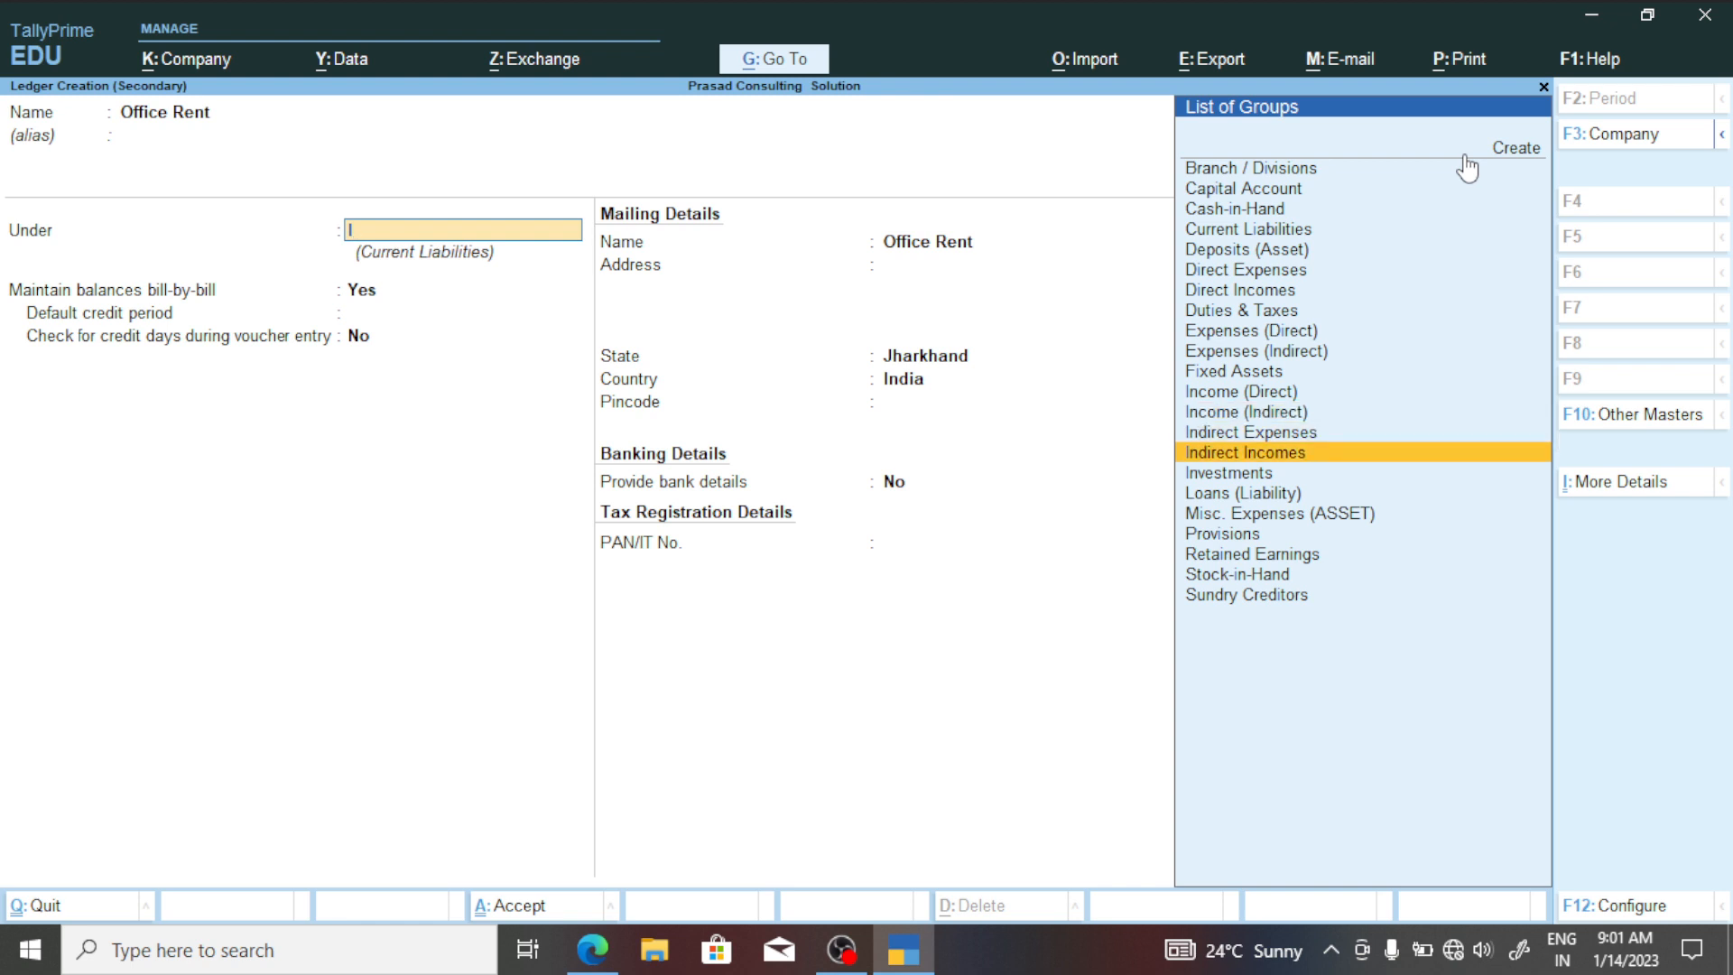
key(Up)
key(Up)
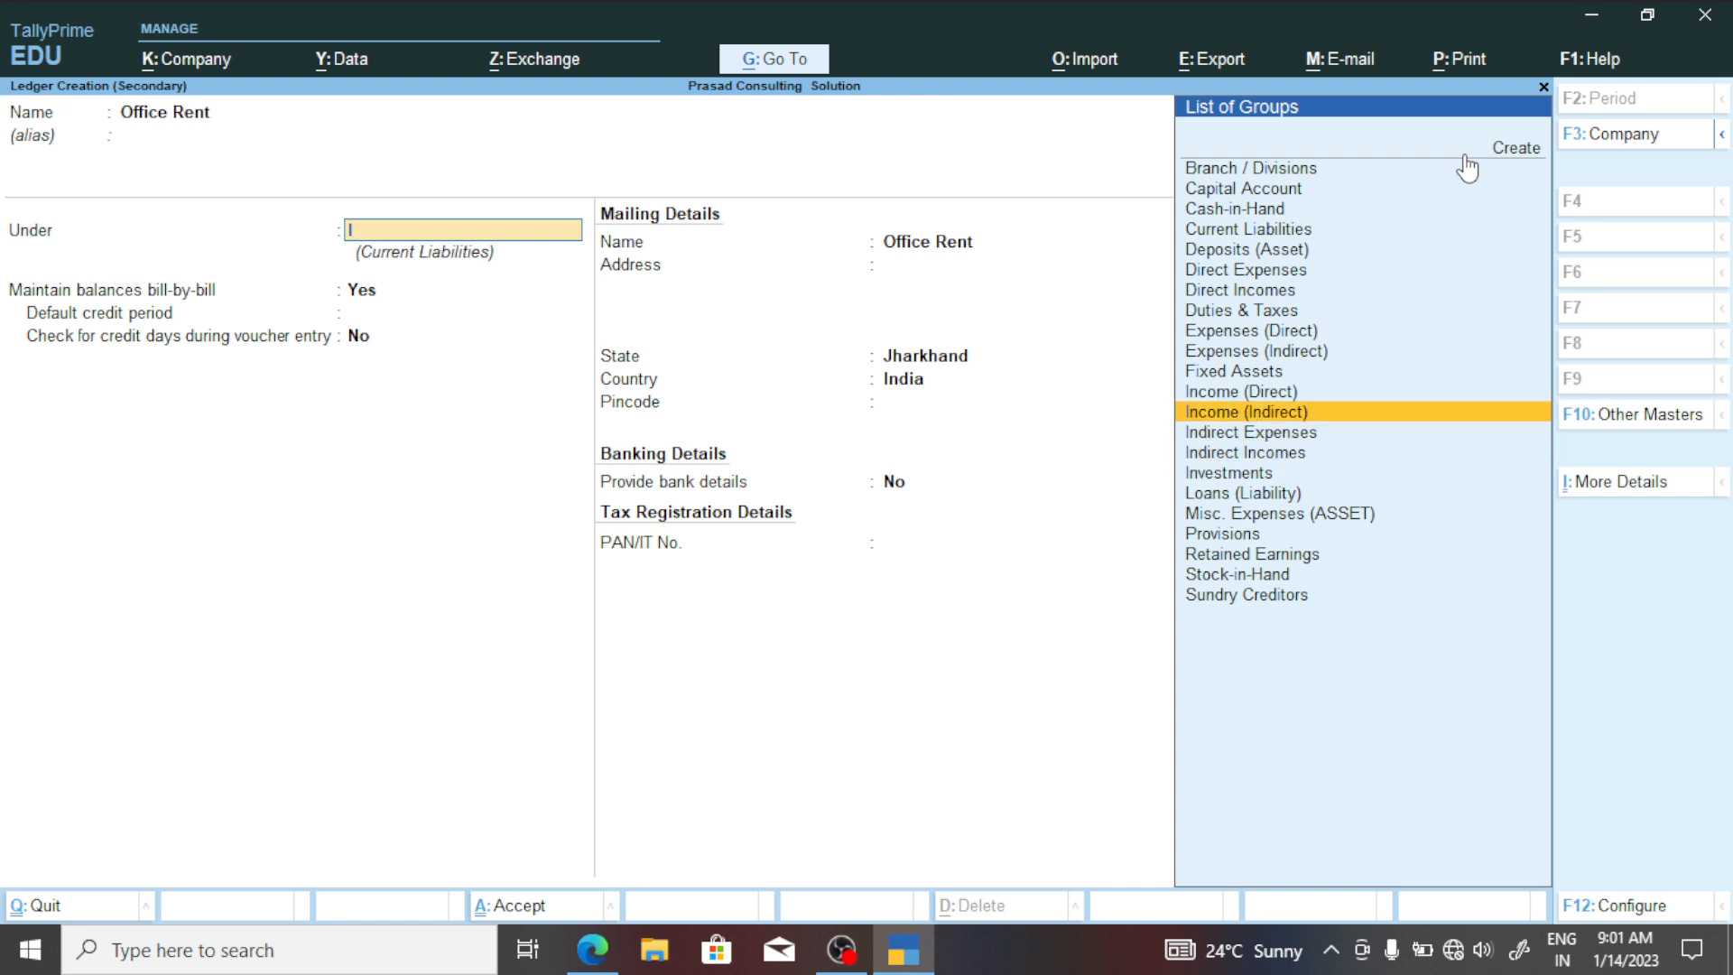
key(Up)
key(Down)
key(Down)
key(Return)
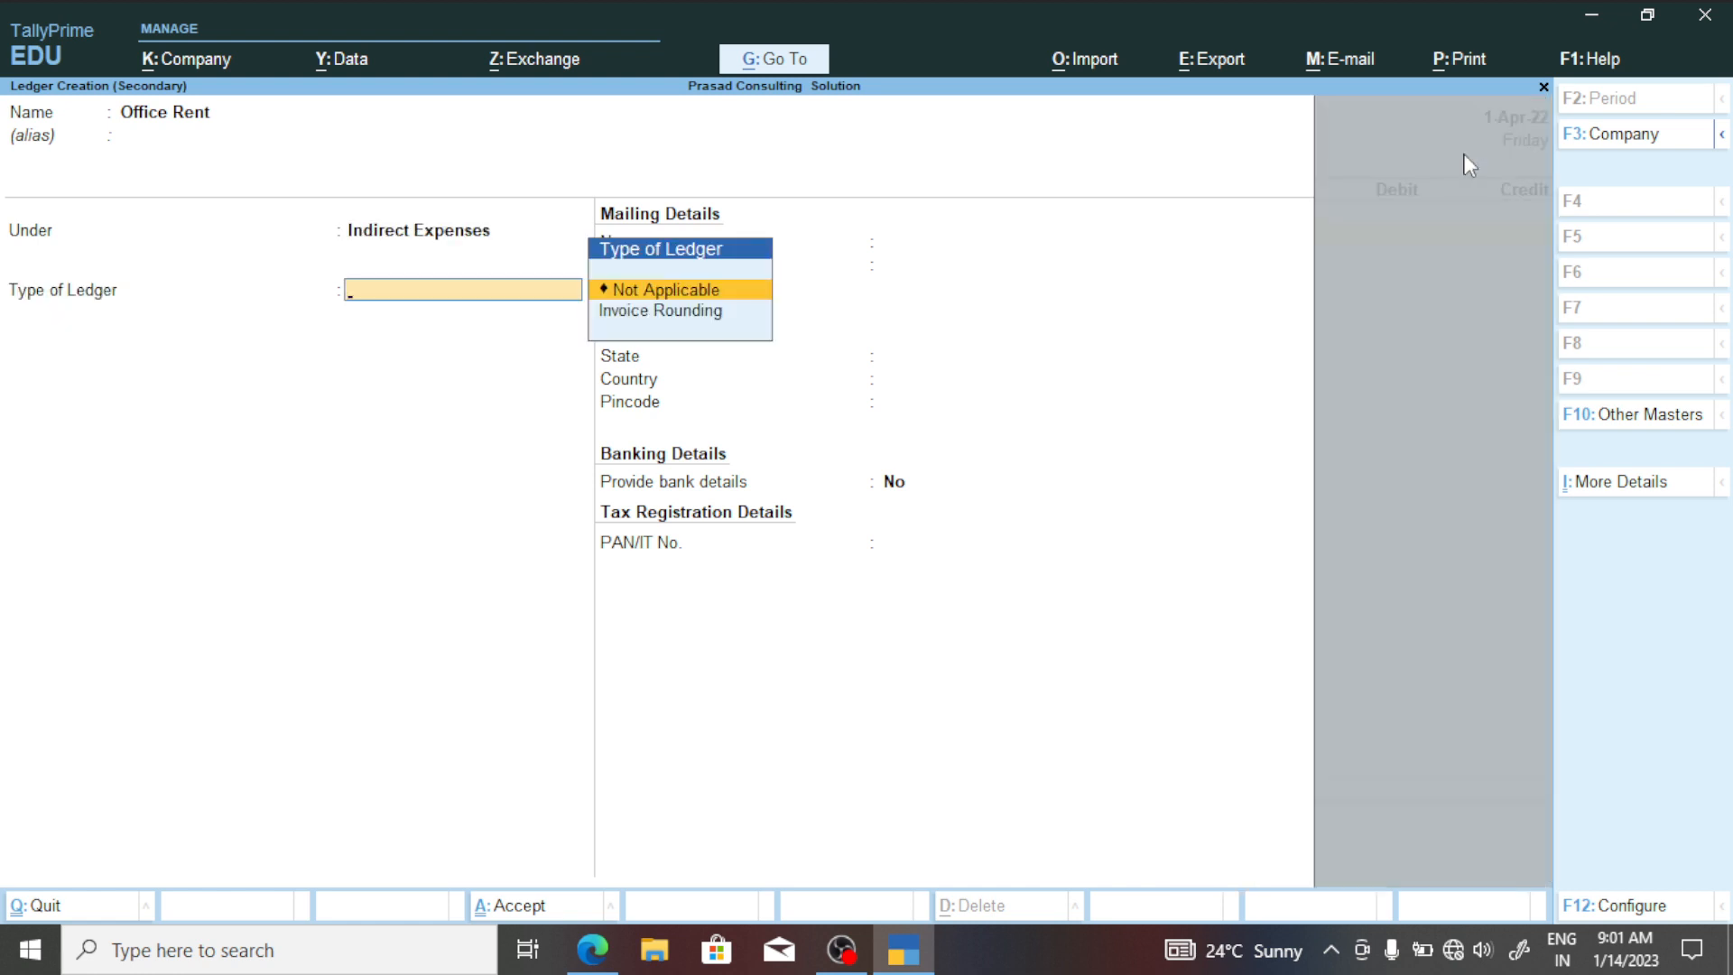
key(Return)
key(ctrl)
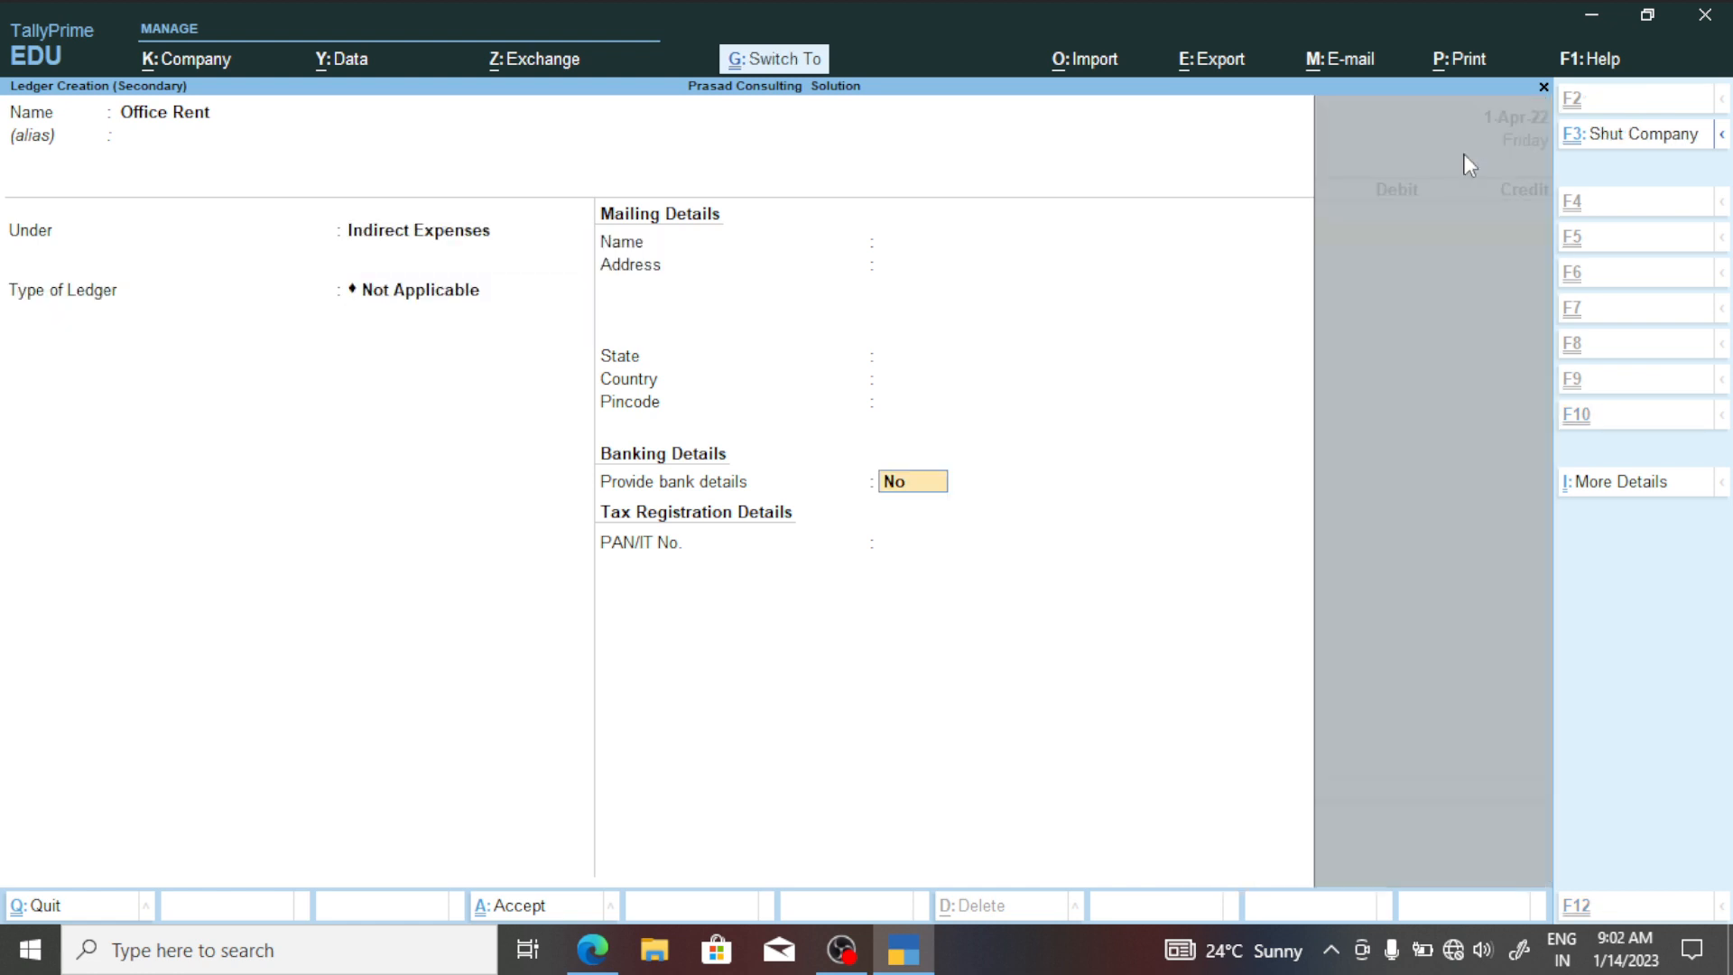
key(ctrl+a)
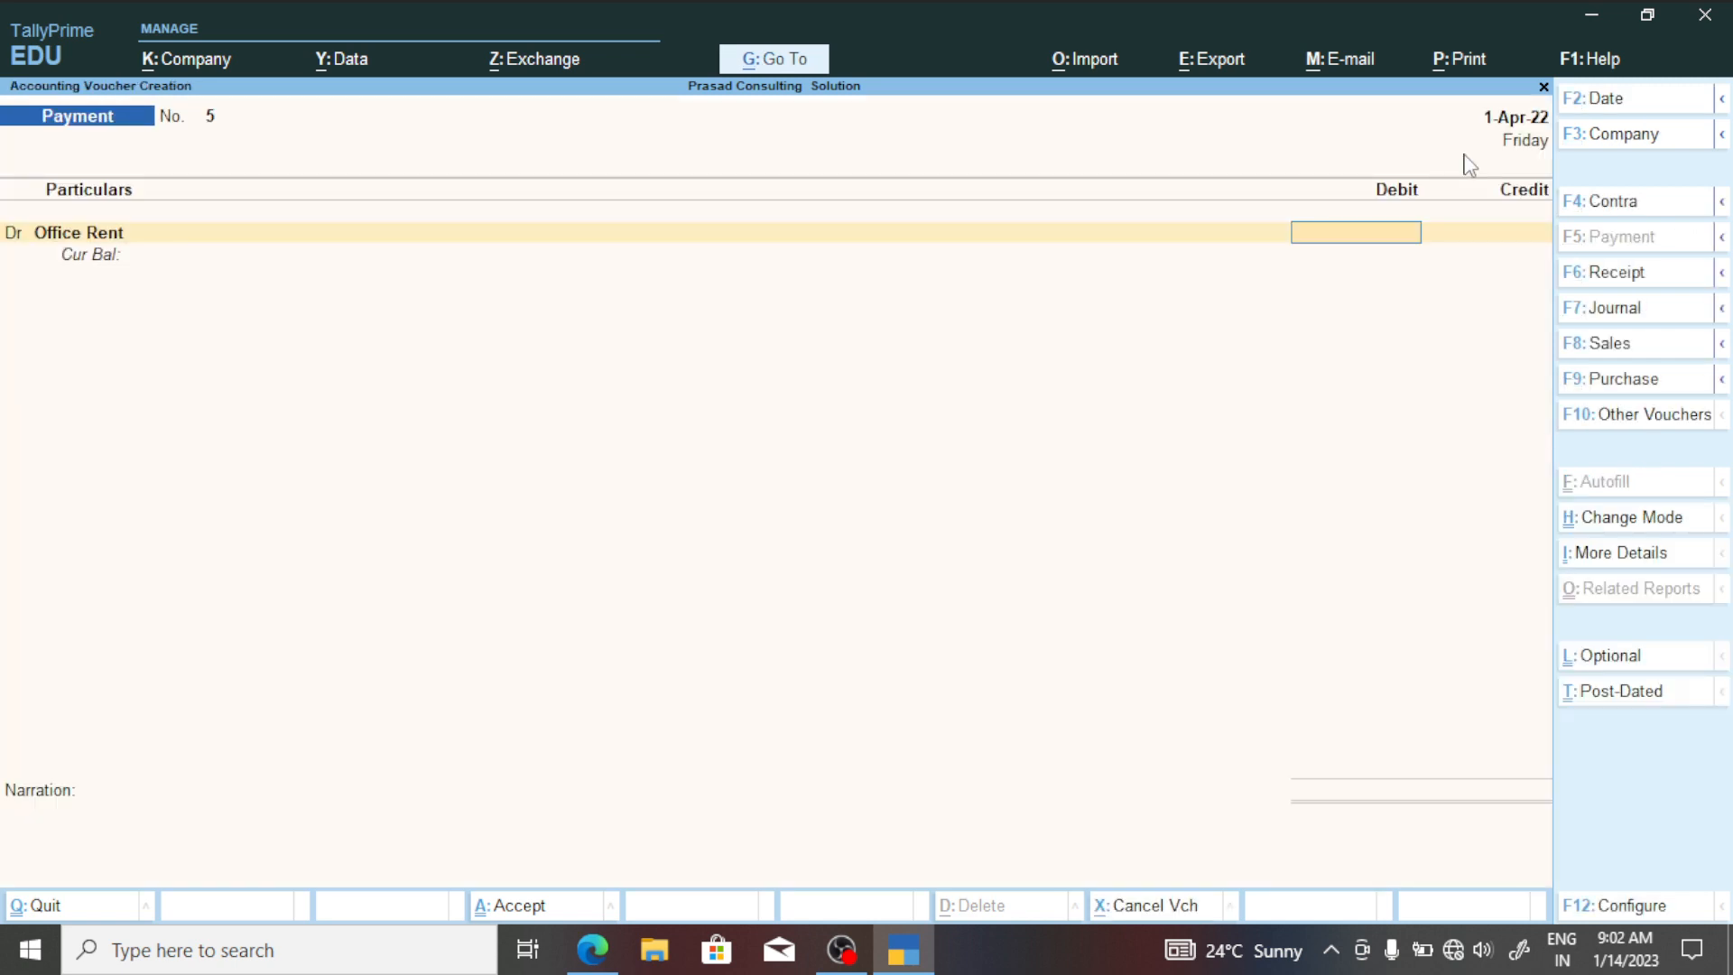
Debit Office Rent with 3000, credit Sbi Bank with 3000 and save the payment voucher.
text(3000)
key(Return)
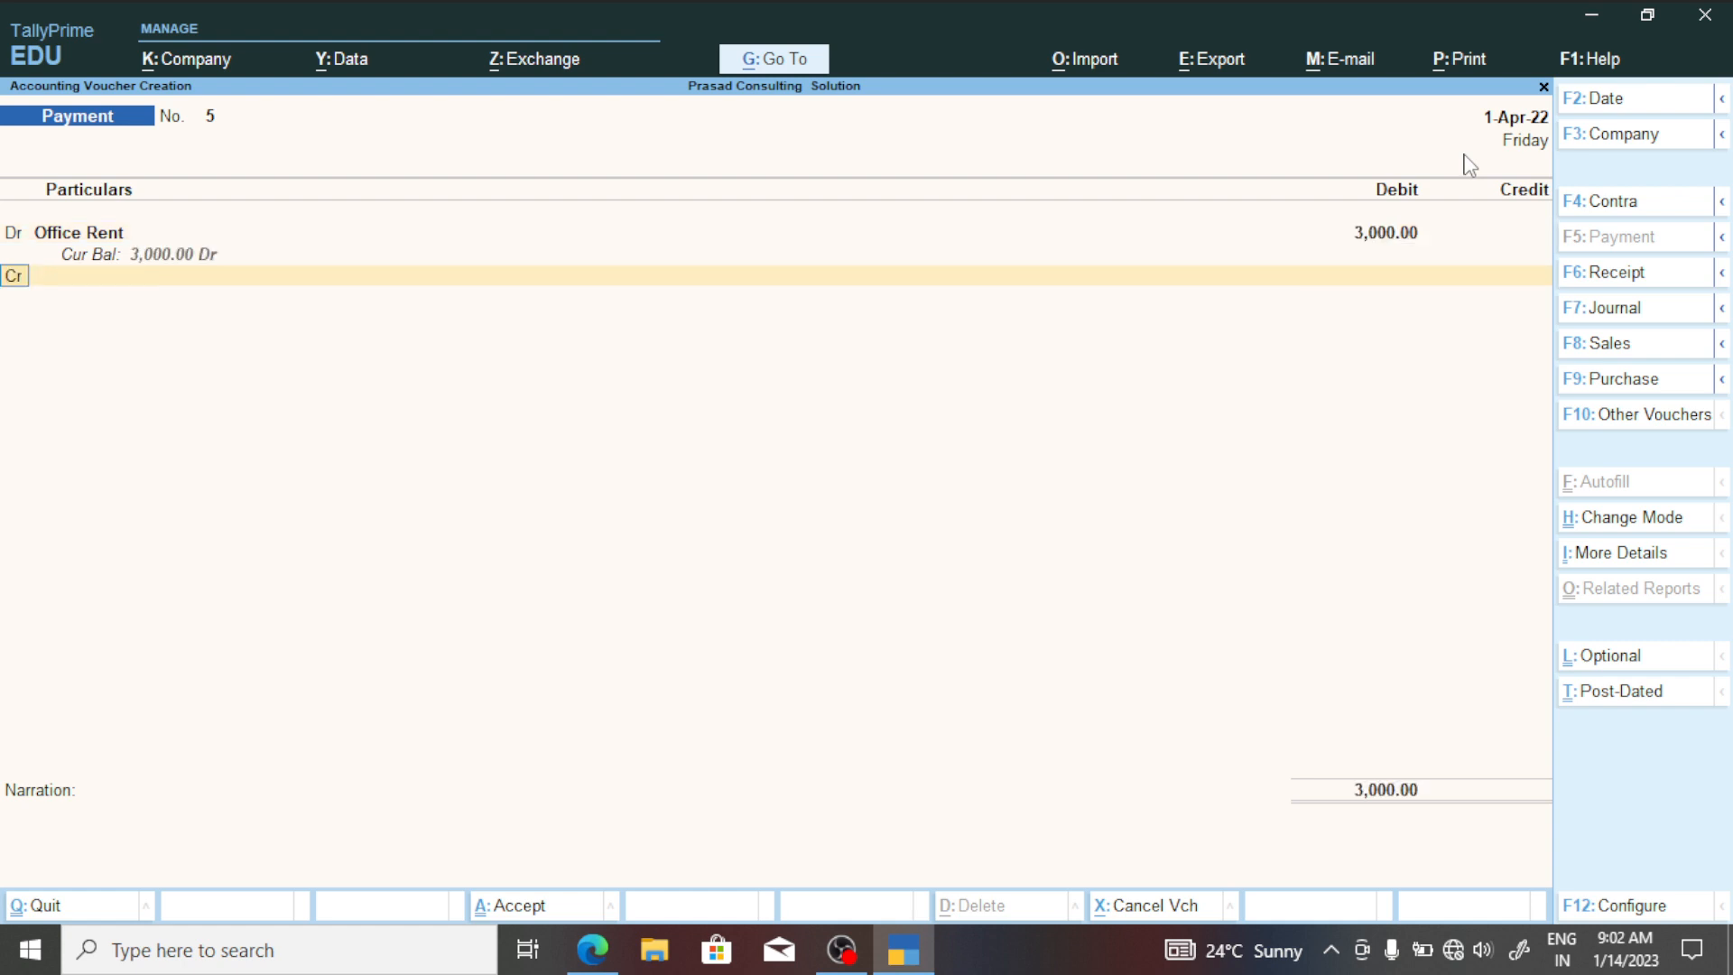
key(Return)
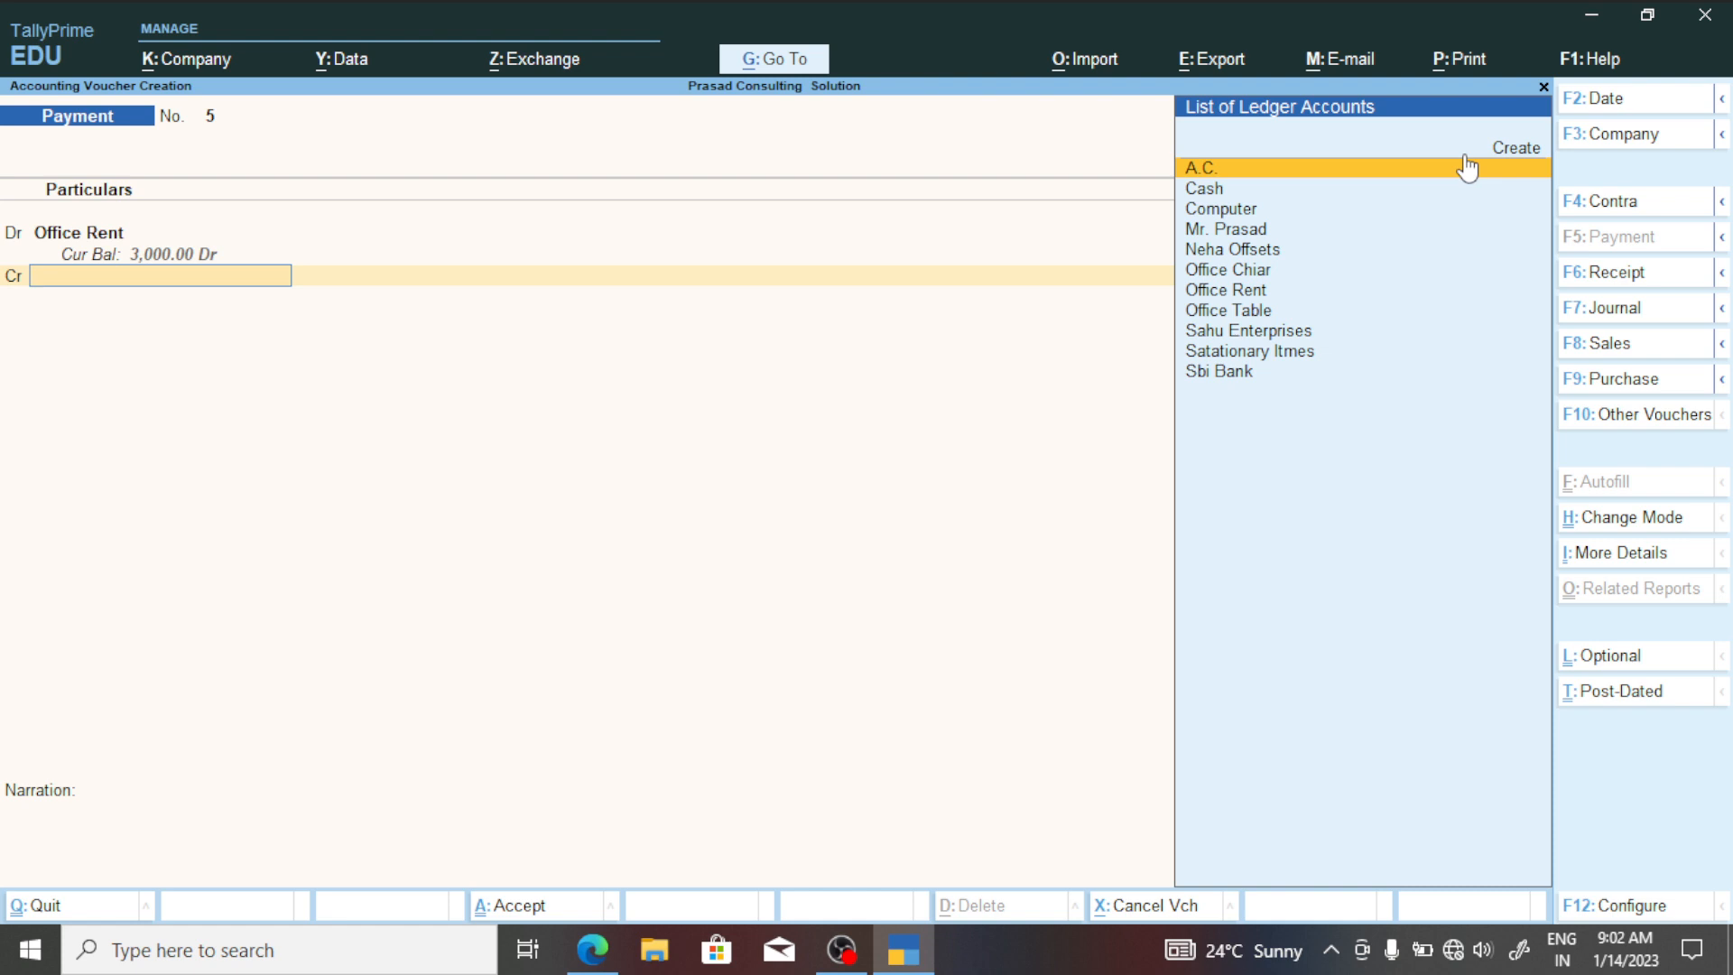
click(1283, 376)
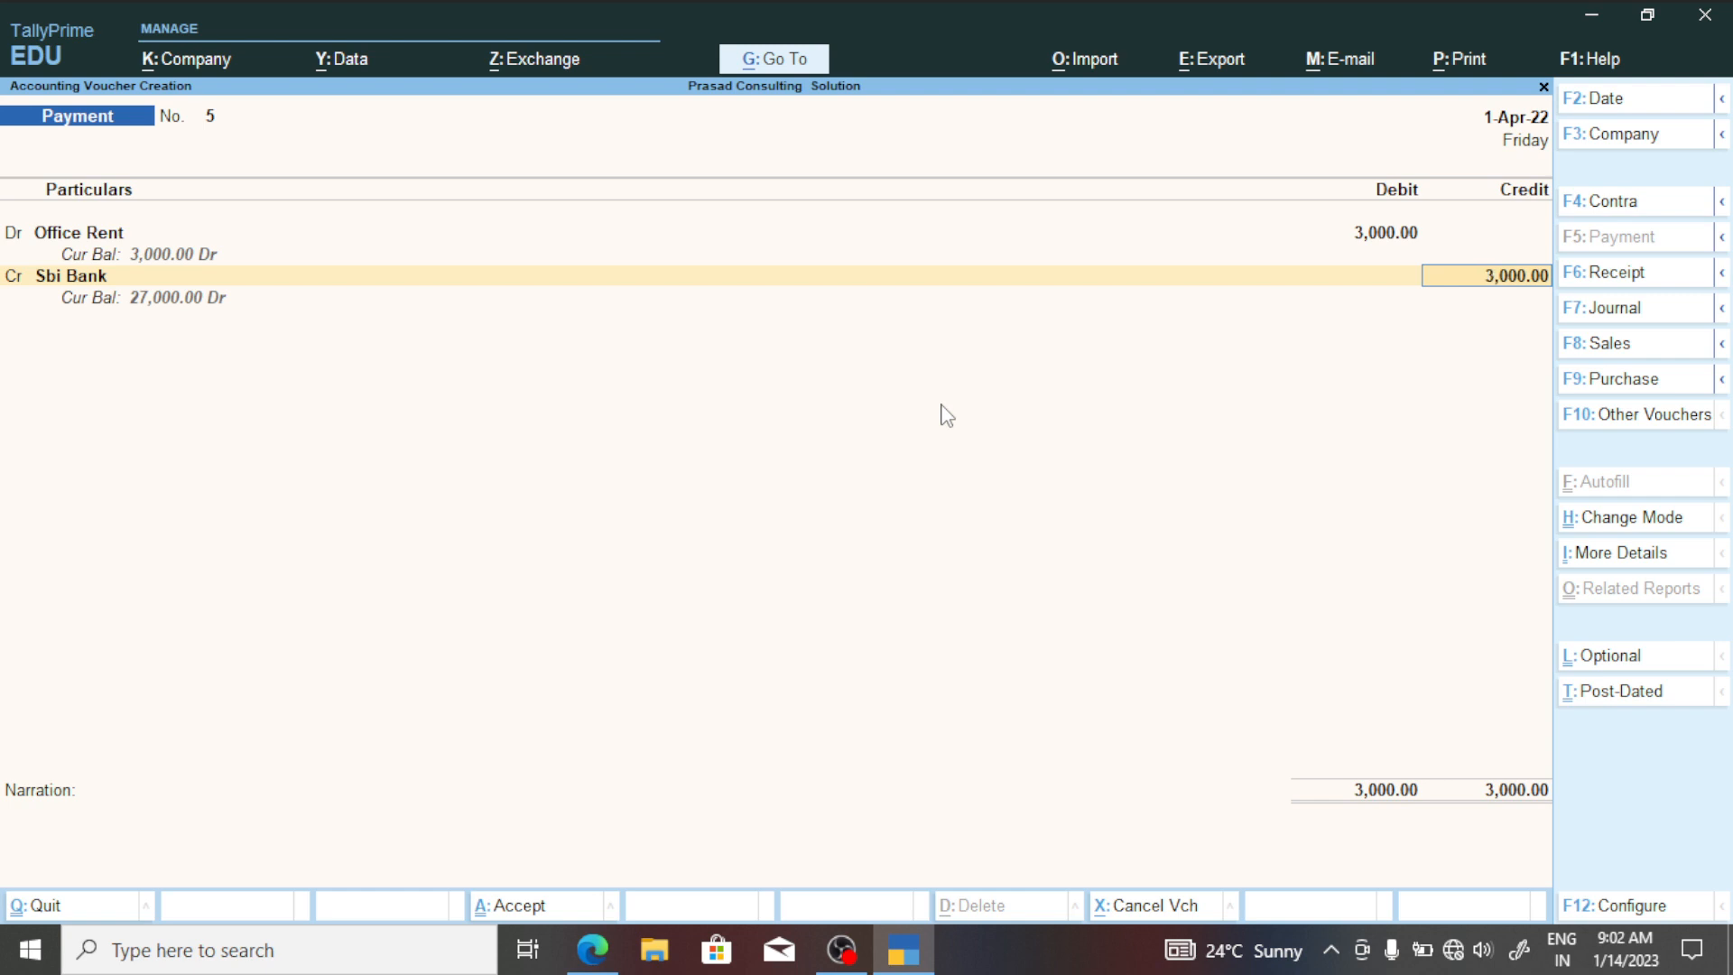
key(ctrl)
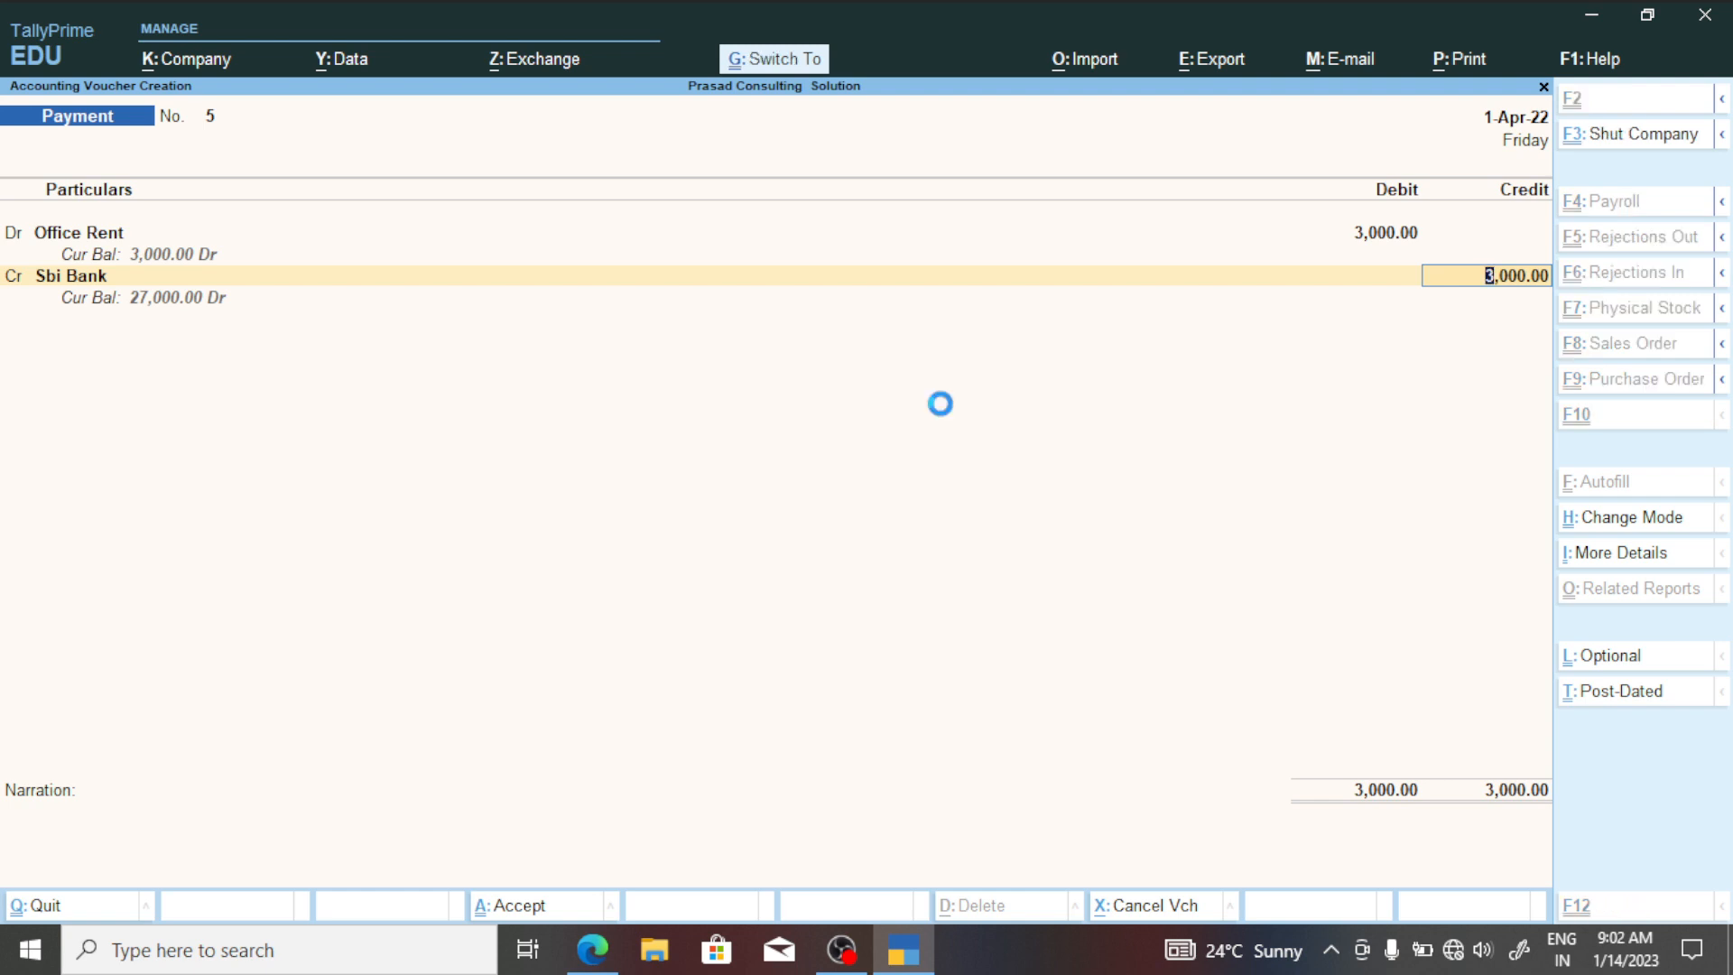
key(ctrl+a)
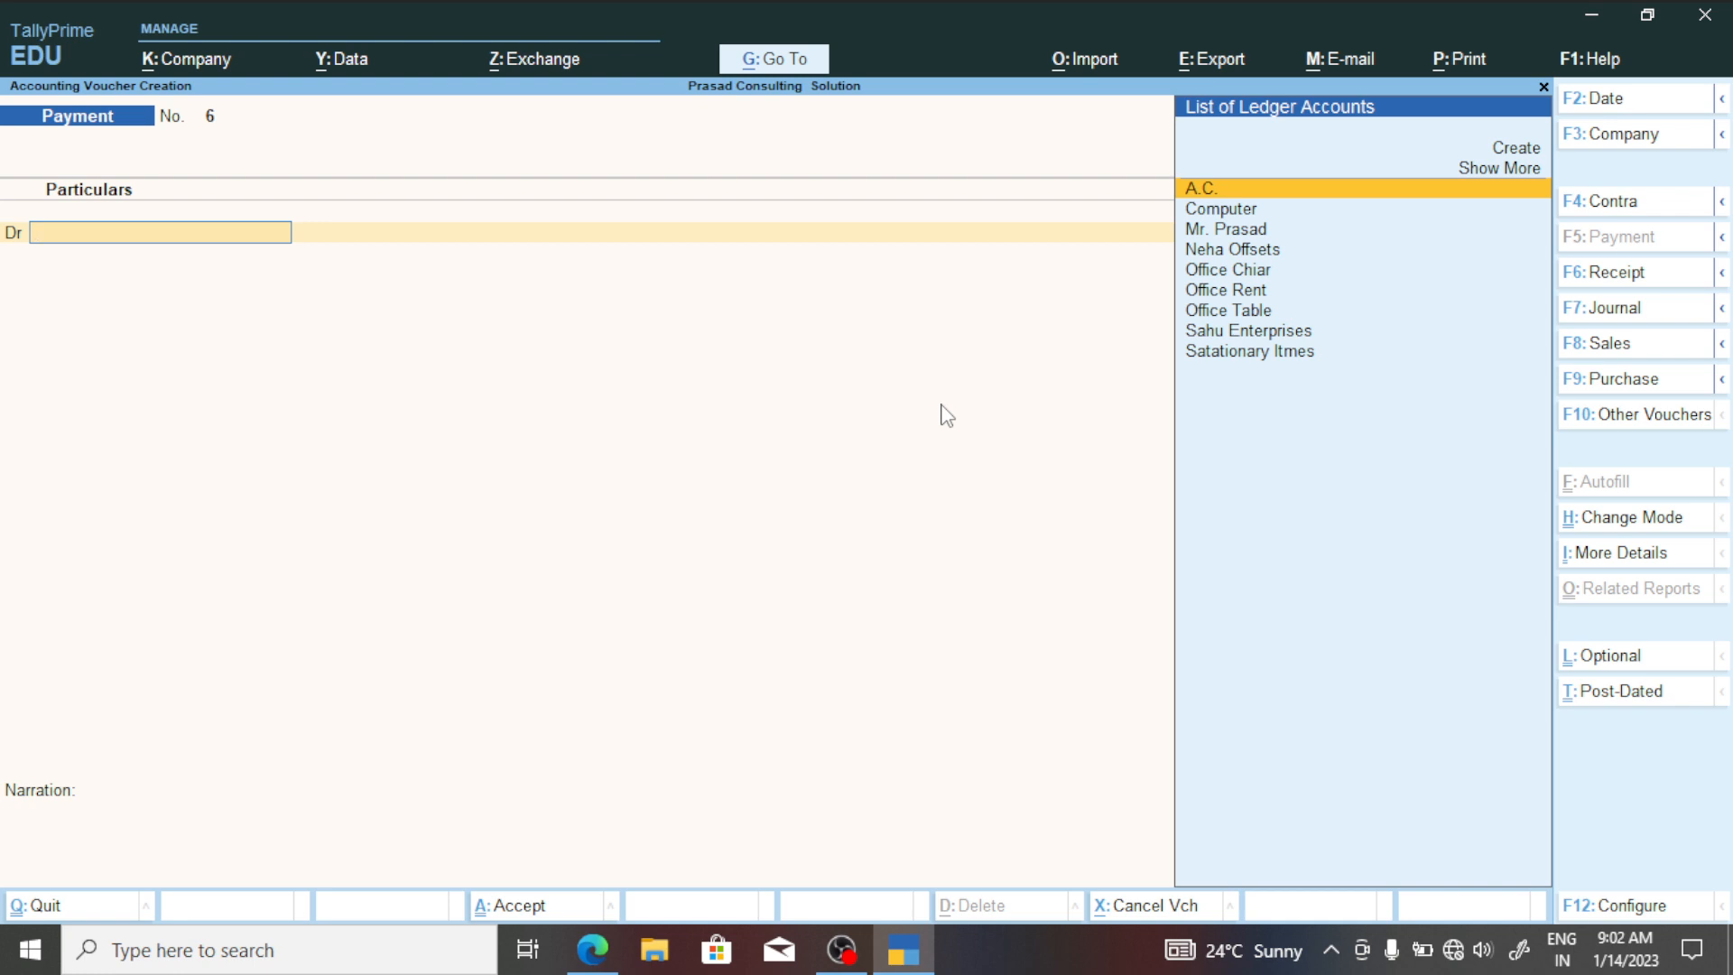
Switch to the PDF notes, read transaction 11 about the electricity charge, and return to the payment voucher in TallyPrime.
key(alt+Tab)
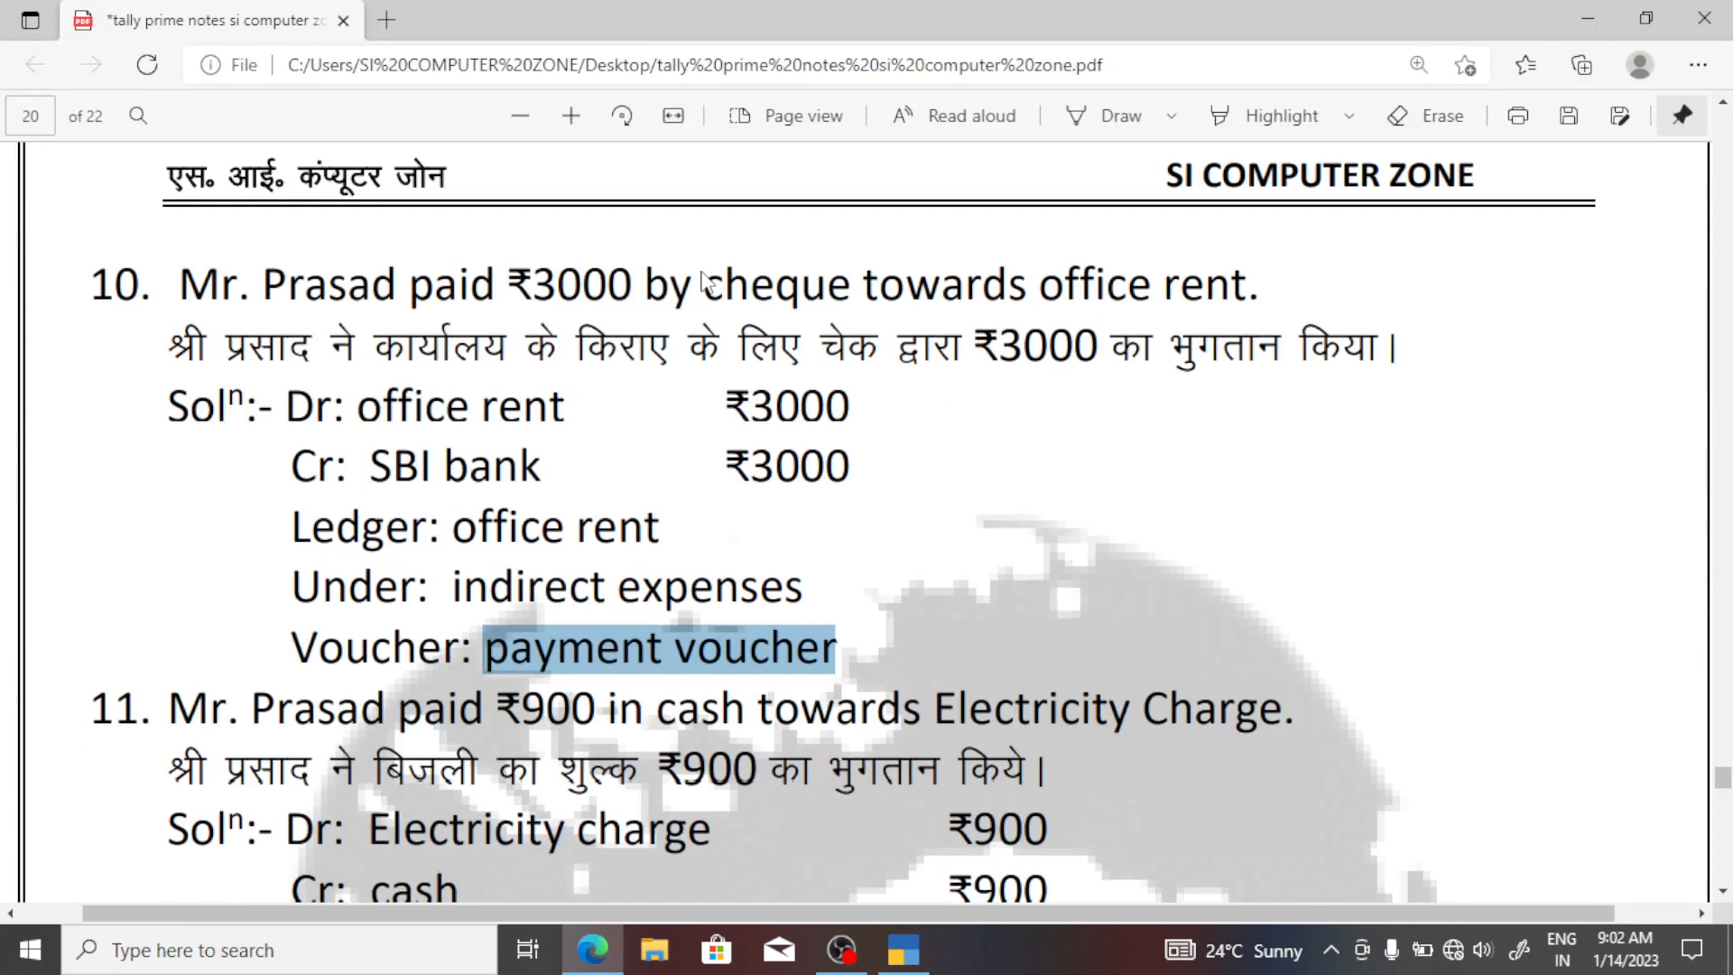
scroll(704, 279, down, 2)
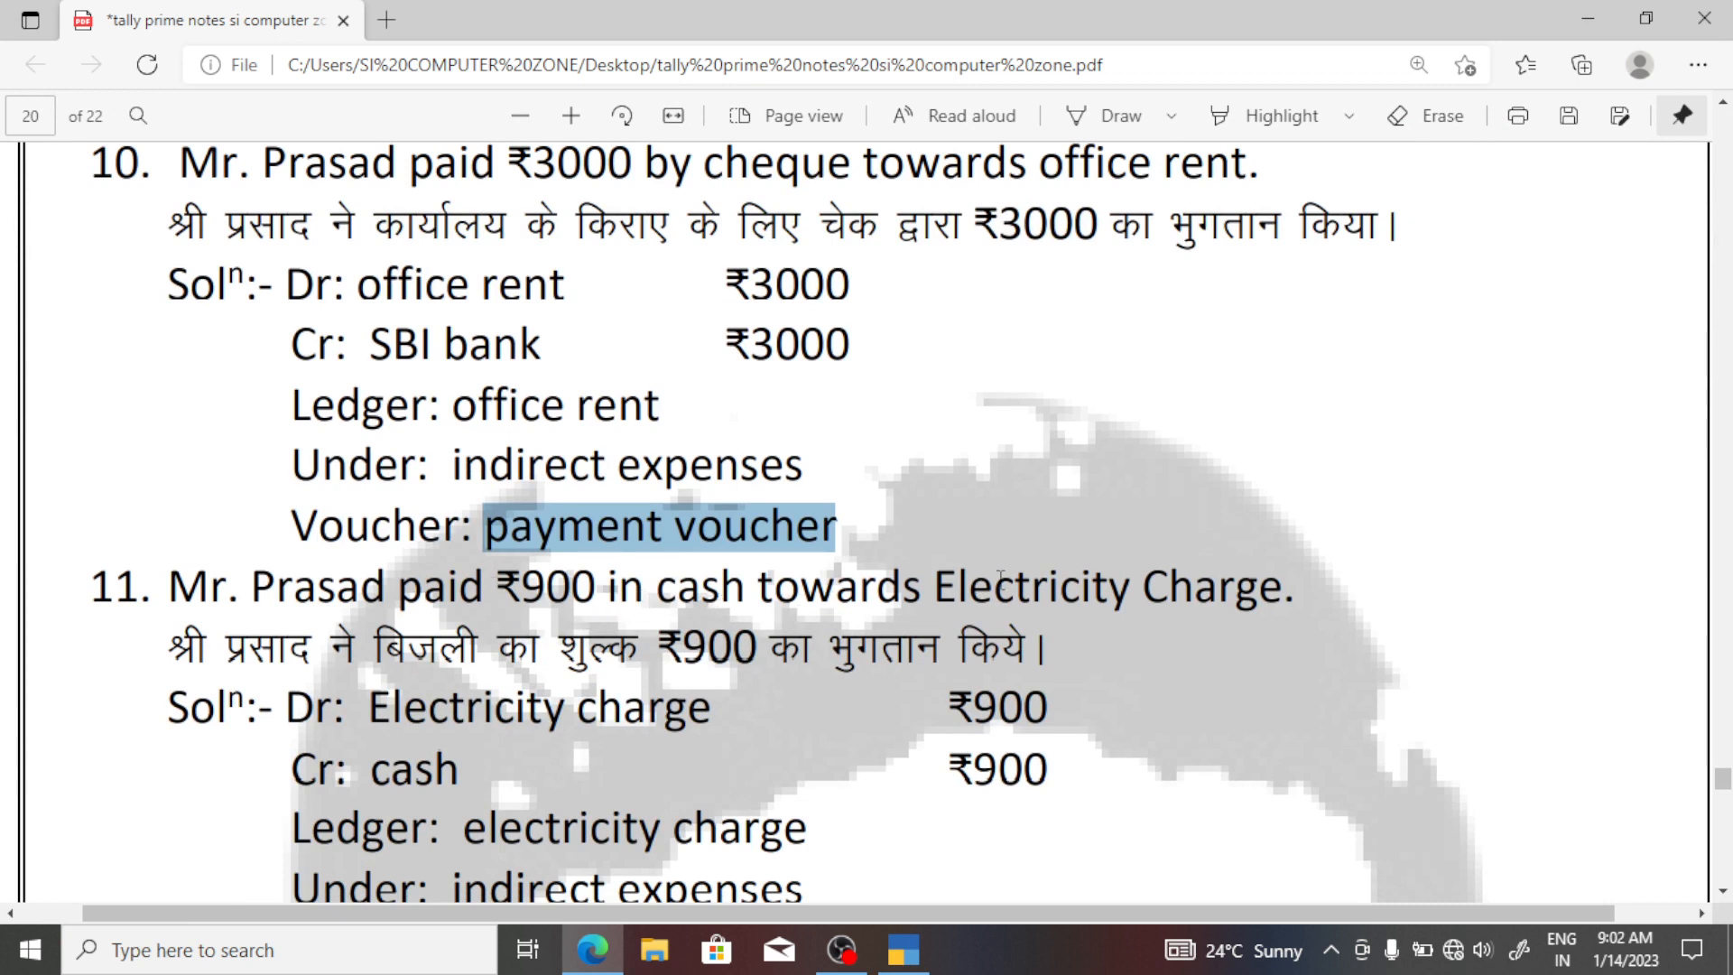
drag(1285, 589, 552, 606)
key(alt+Tab)
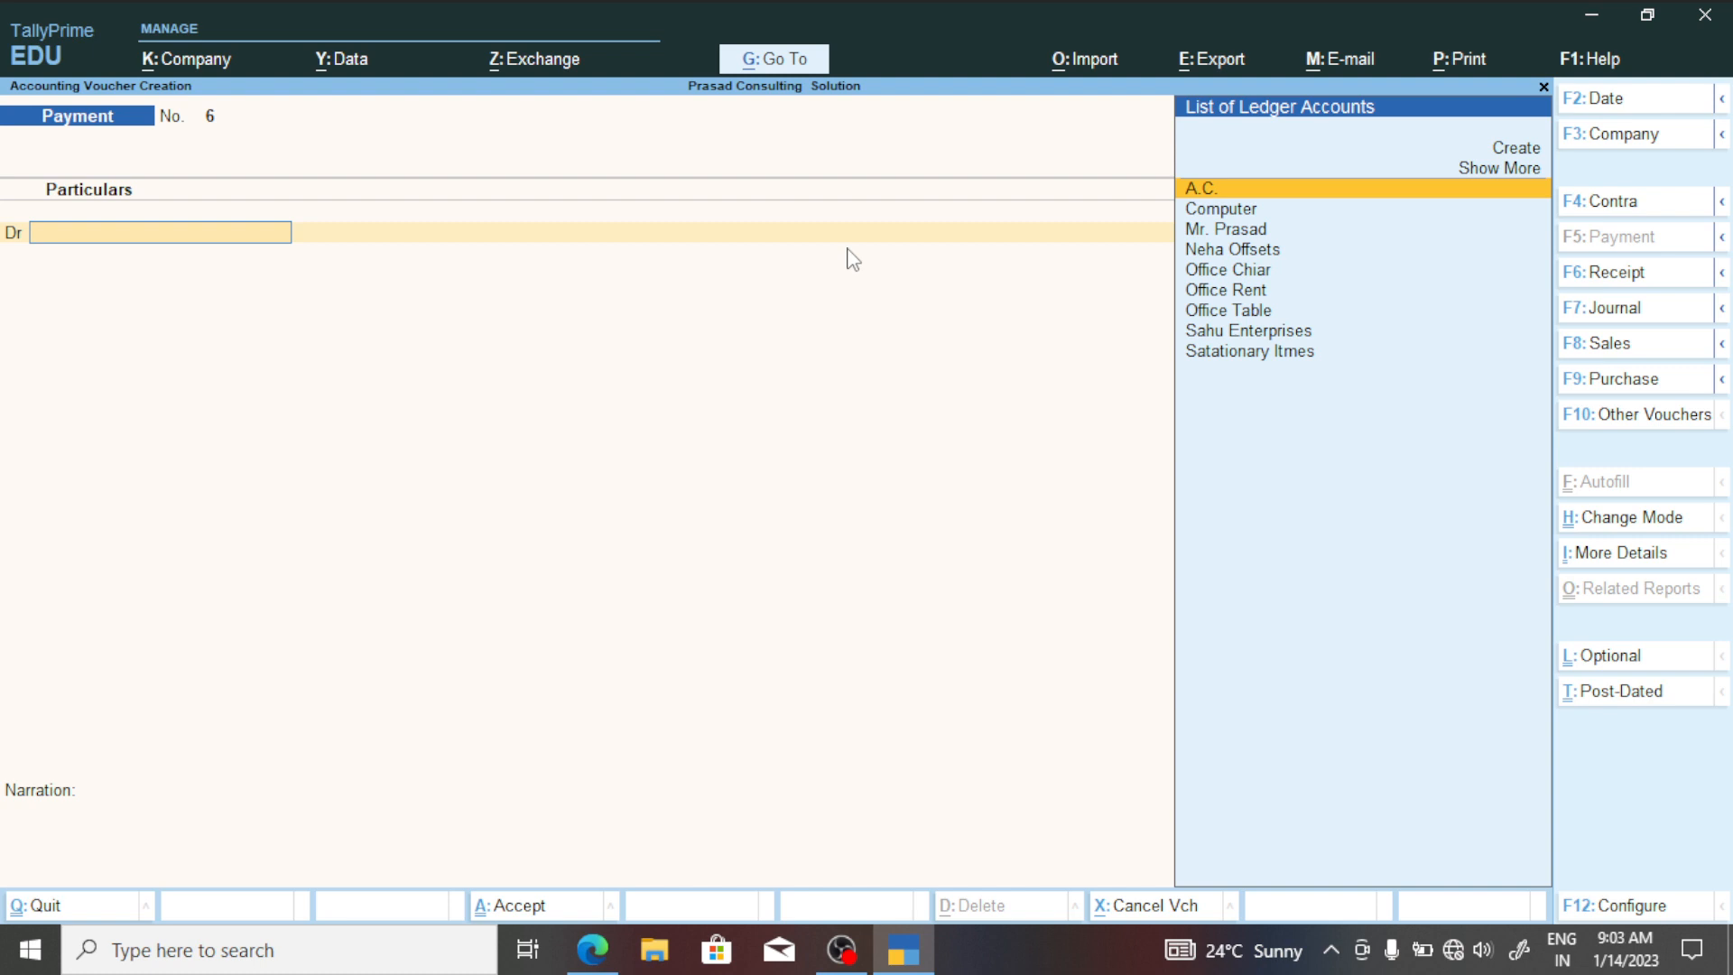
key(alt+Tab)
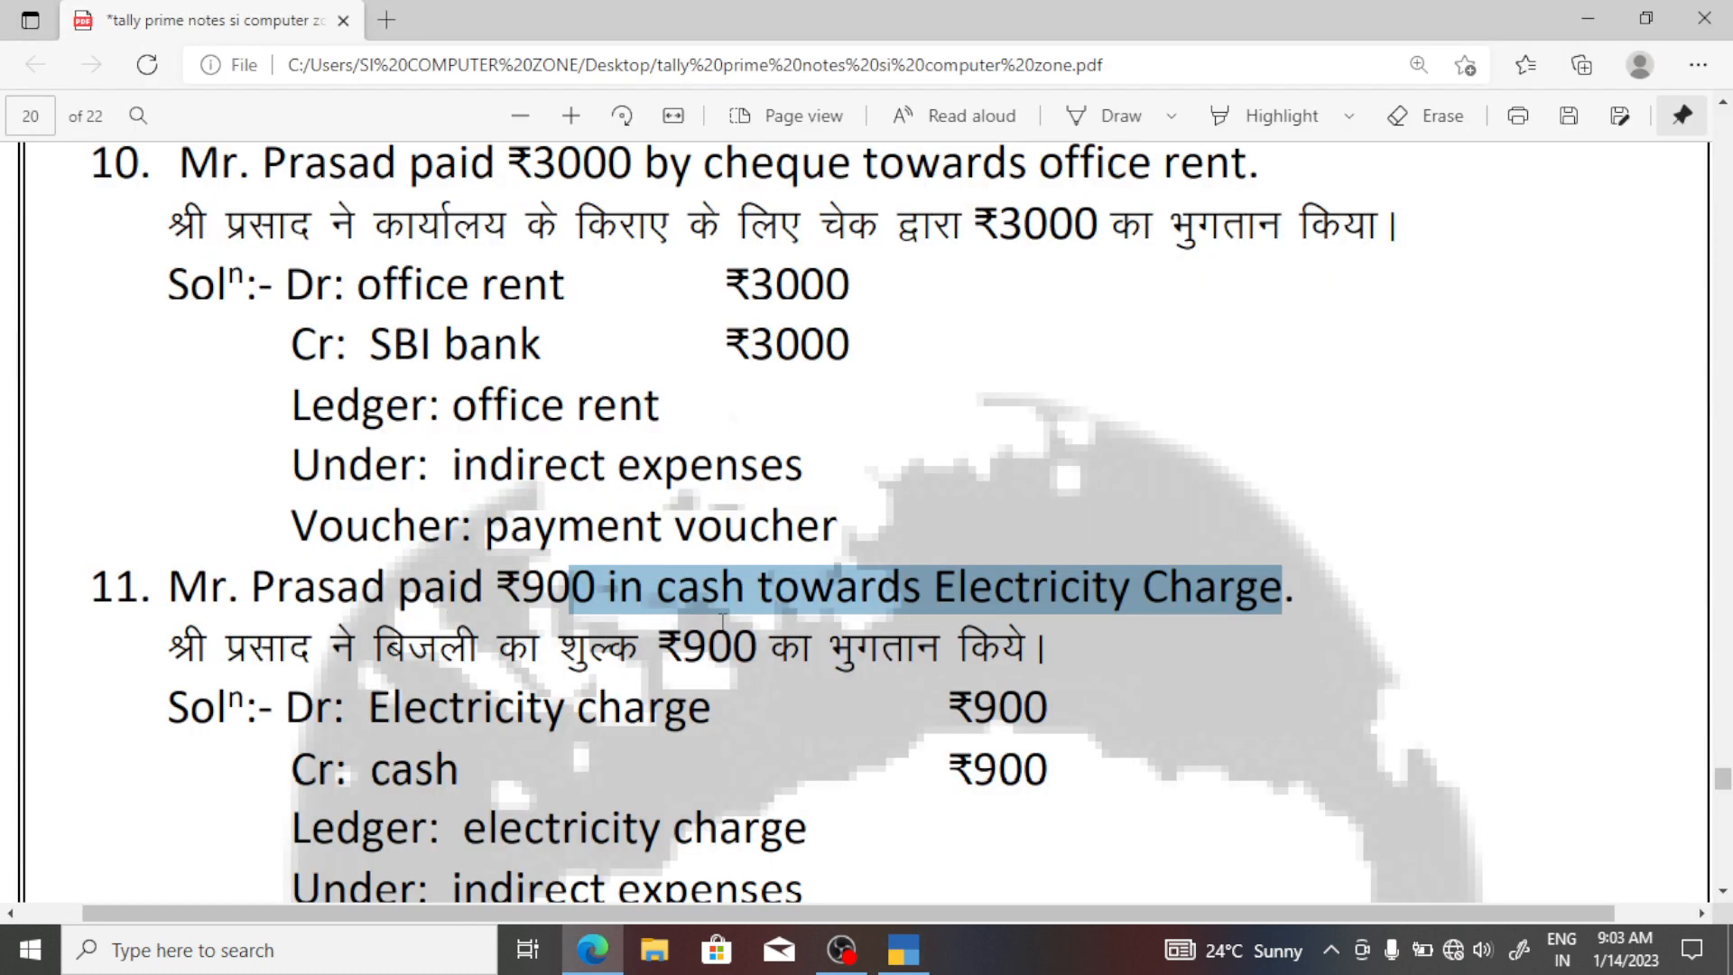
key(alt+Tab)
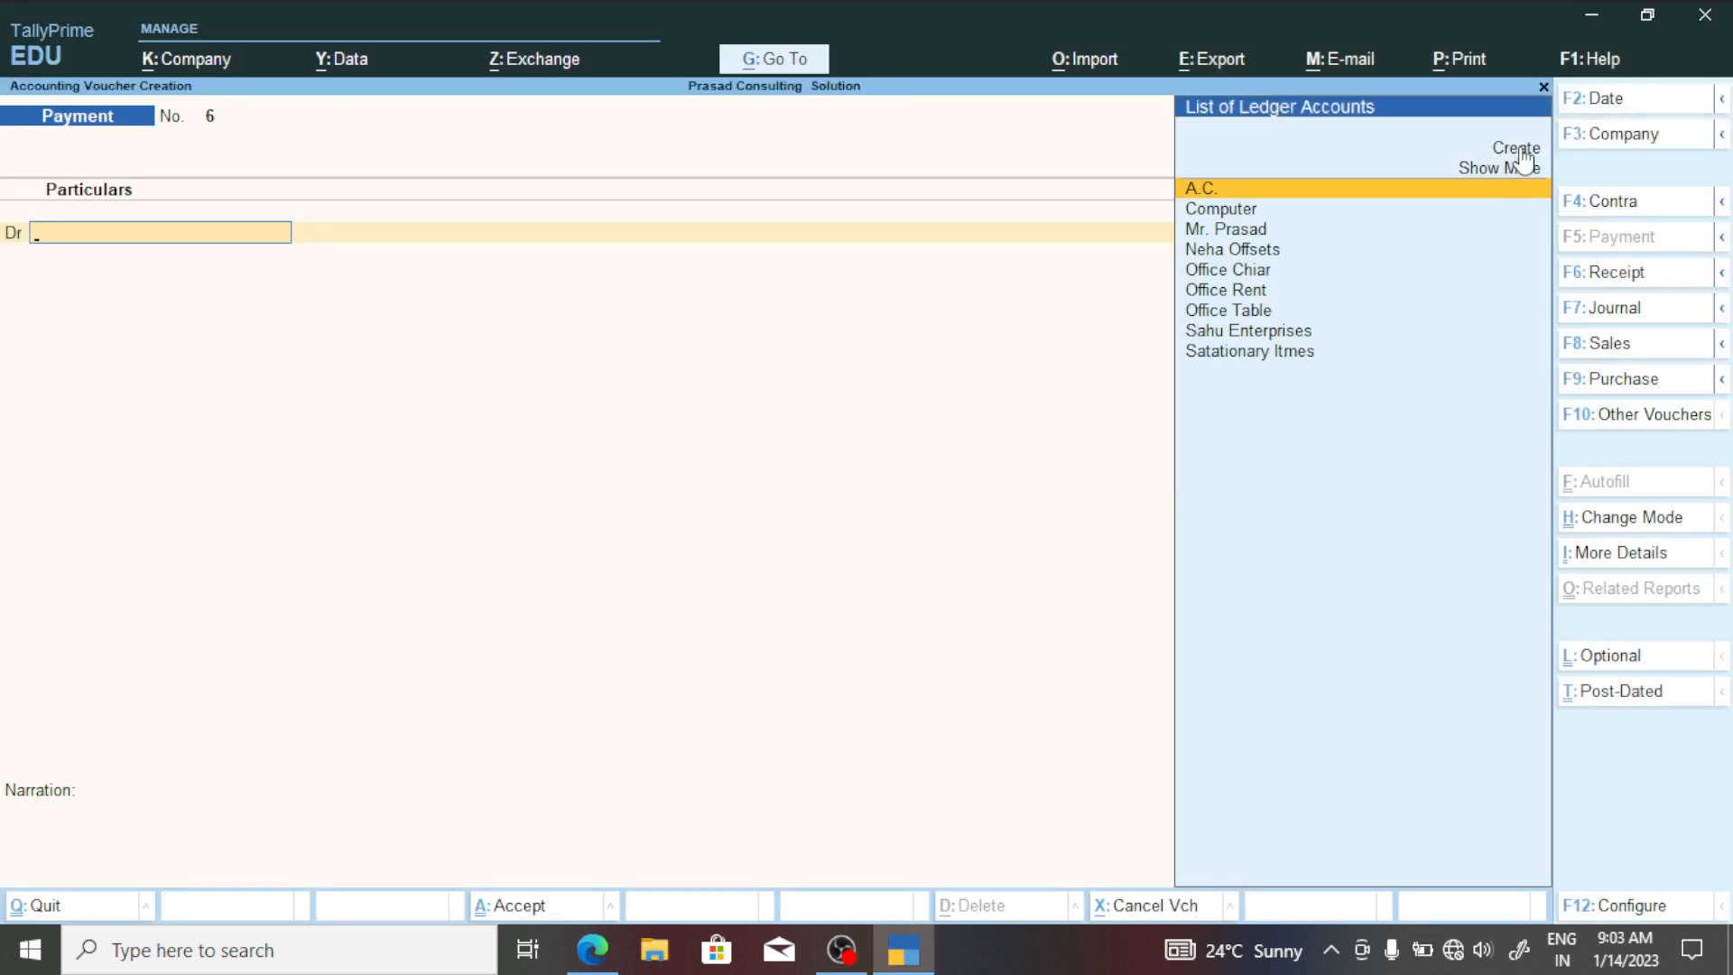
Create a ledger named Electricity Charge under Indirect Expenses from the payment voucher's debit entry and save it.
click(1489, 147)
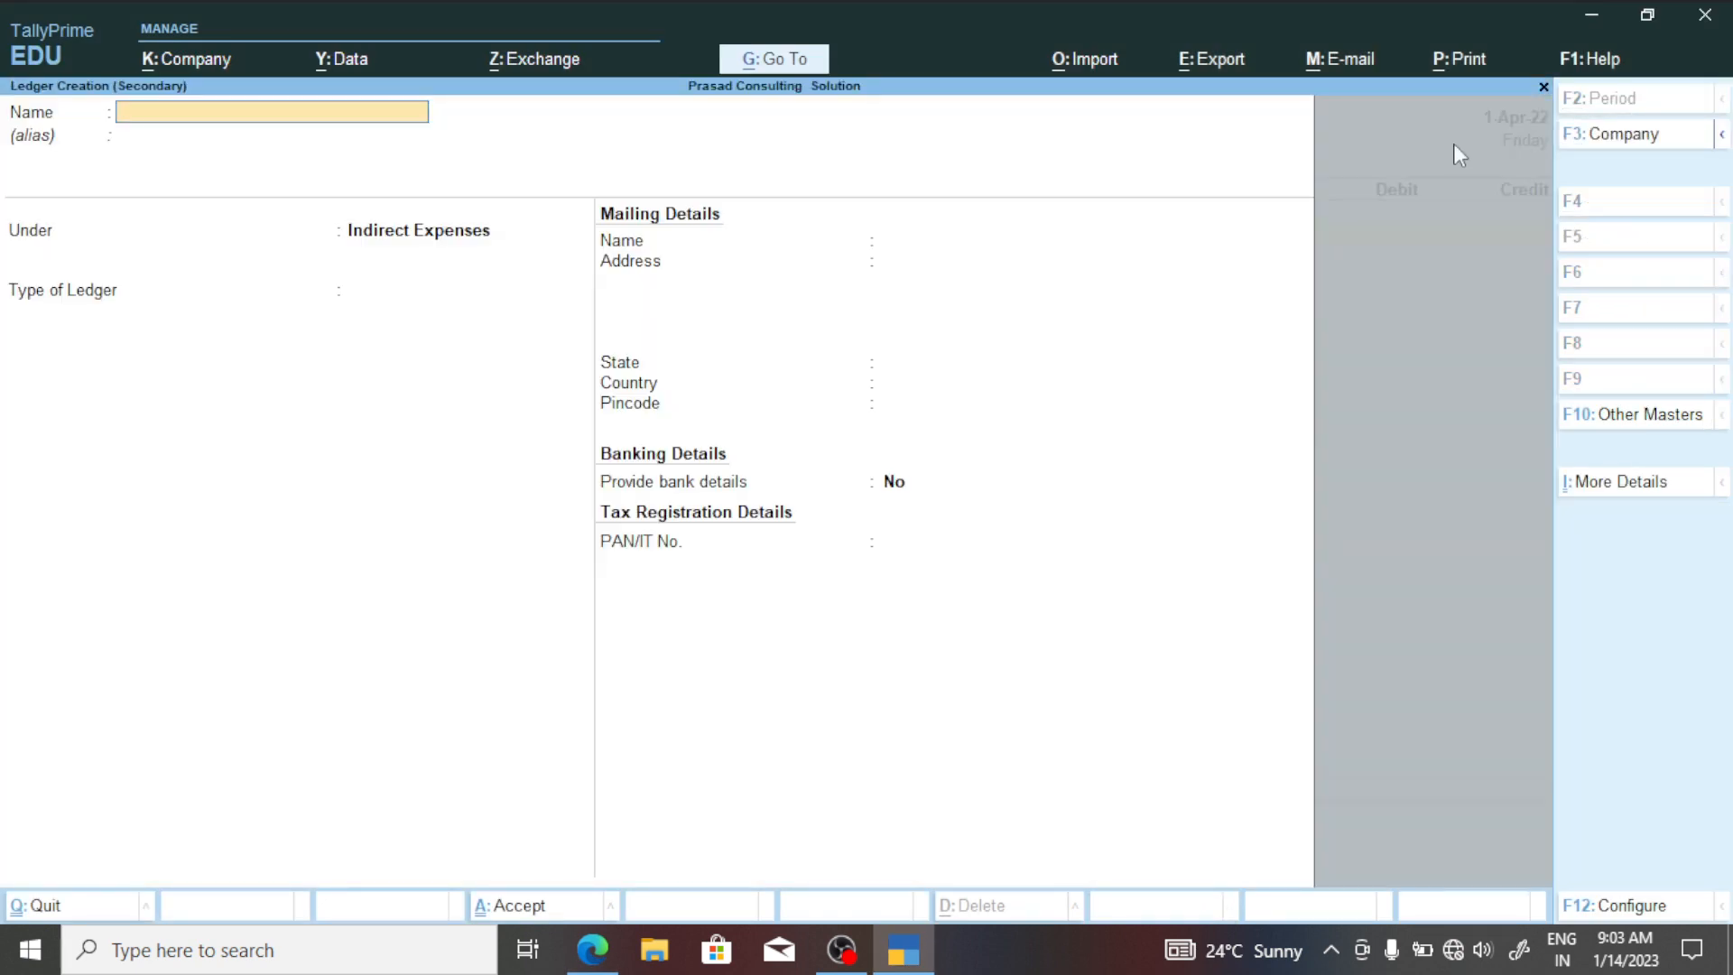
text(Electricity Charge)
key(Return)
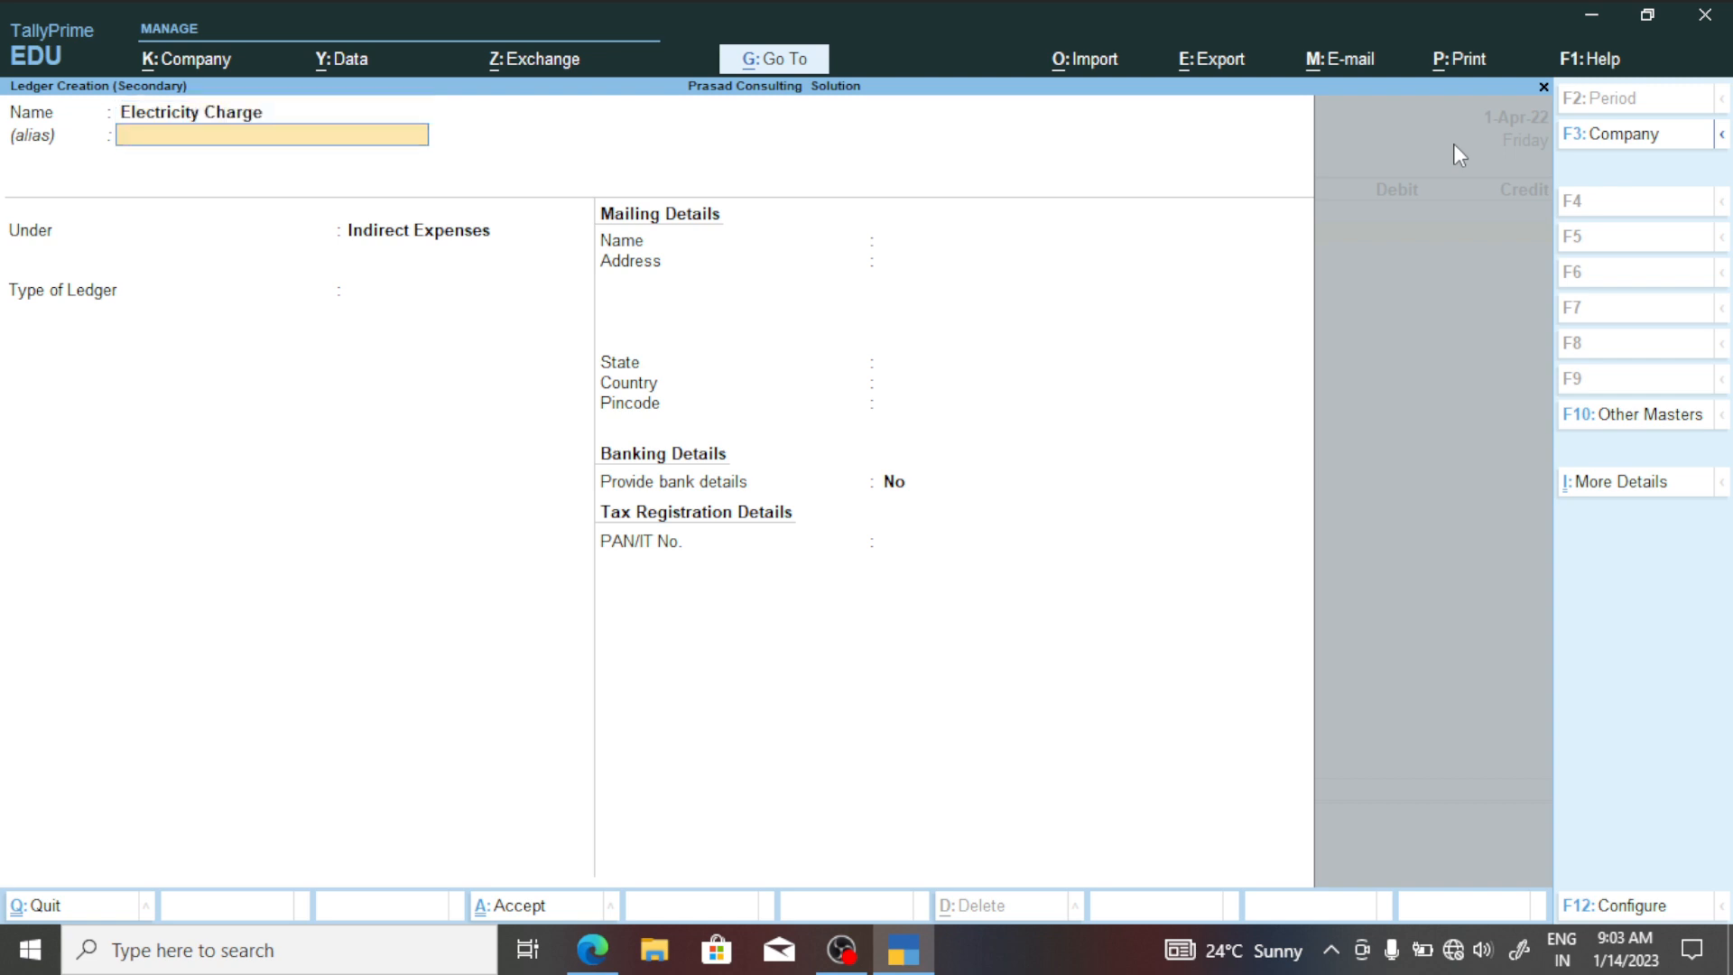
key(Return)
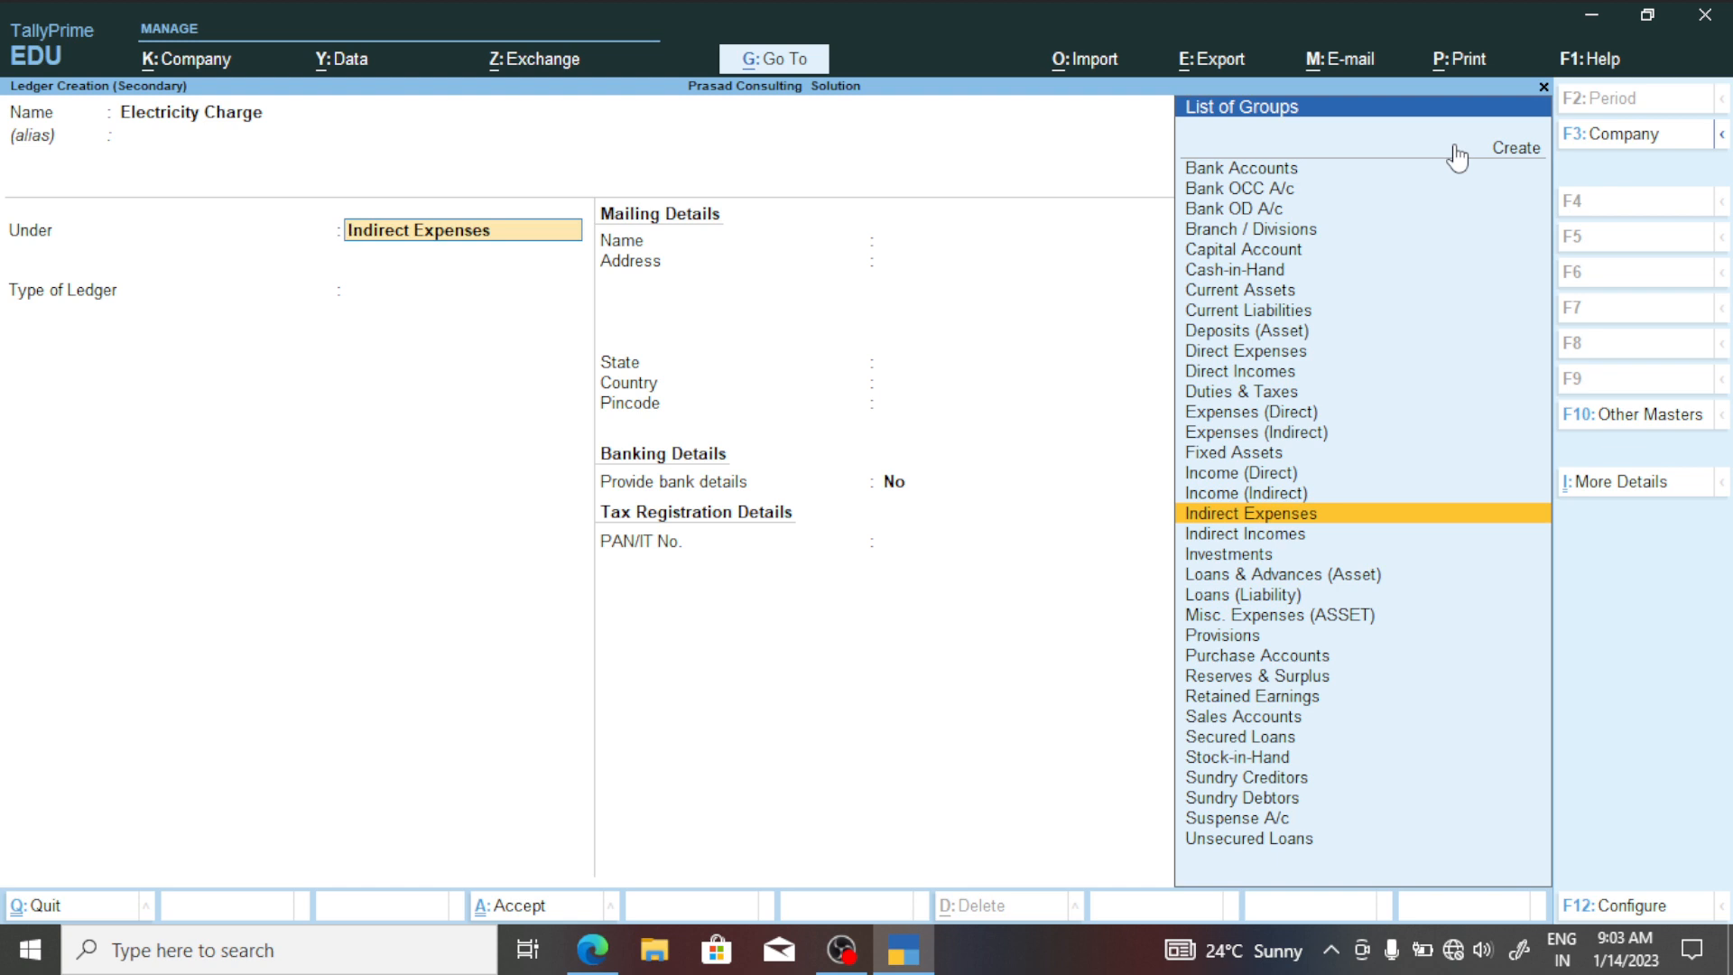
key(ctrl+a)
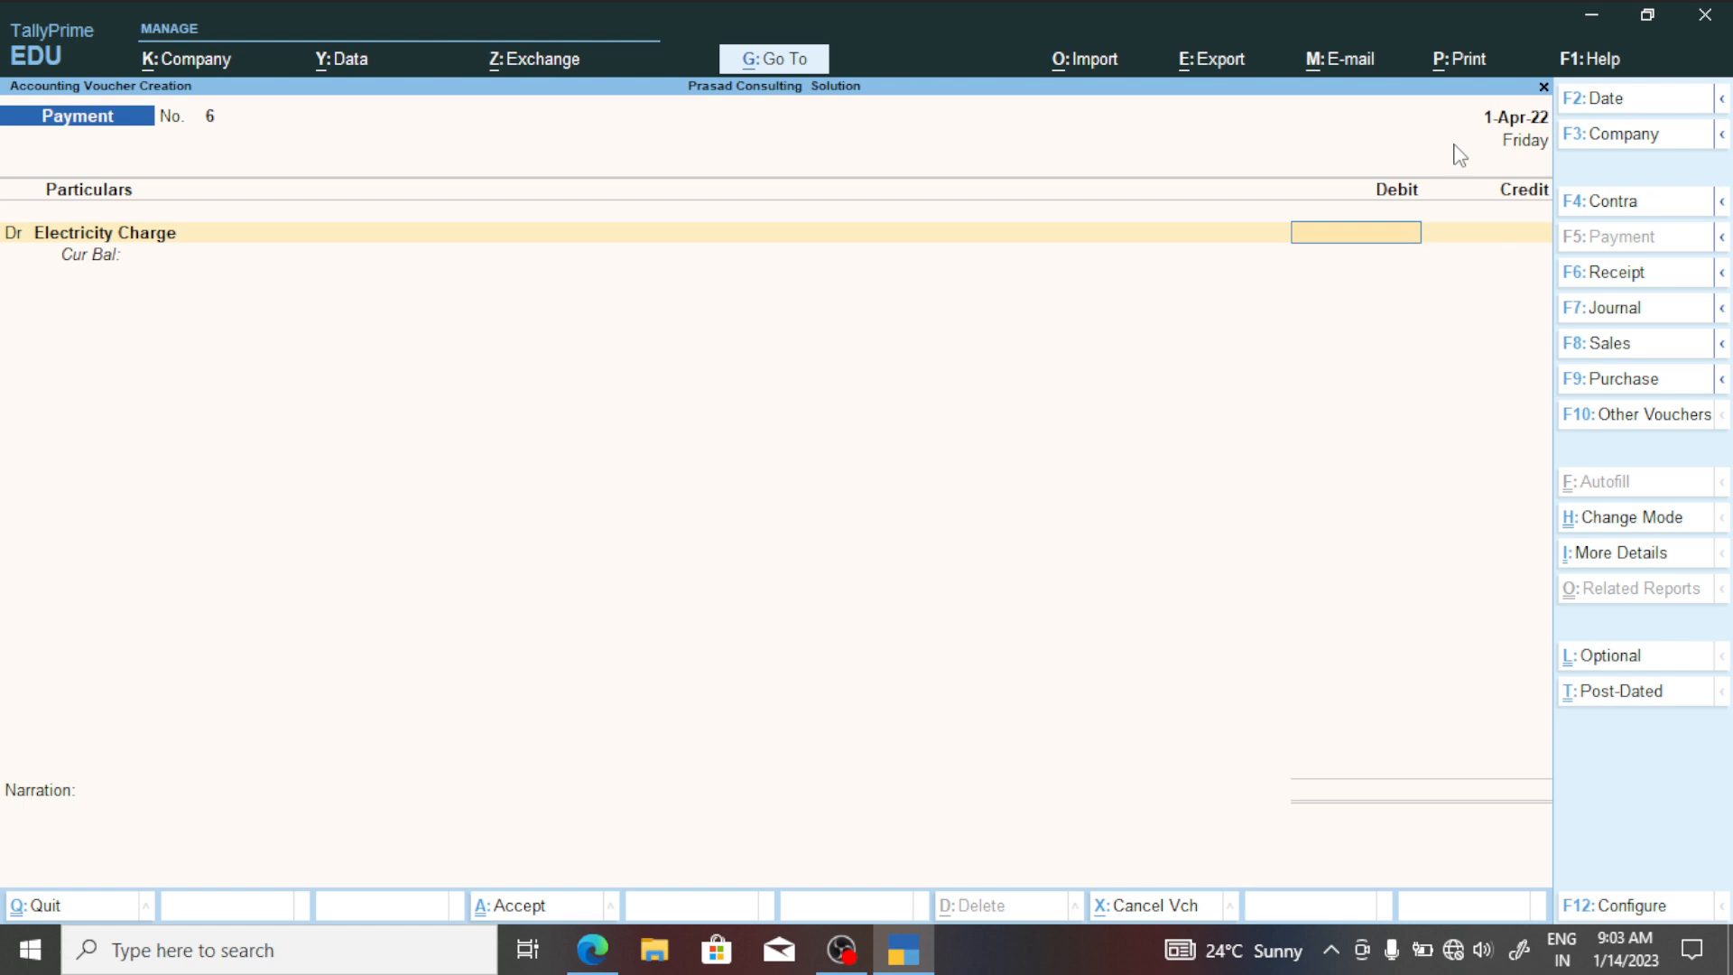
Debit Electricity Charge with 900, credit Cash with 900 and save the payment voucher.
text(9000)
key(BackSpace)
key(Return)
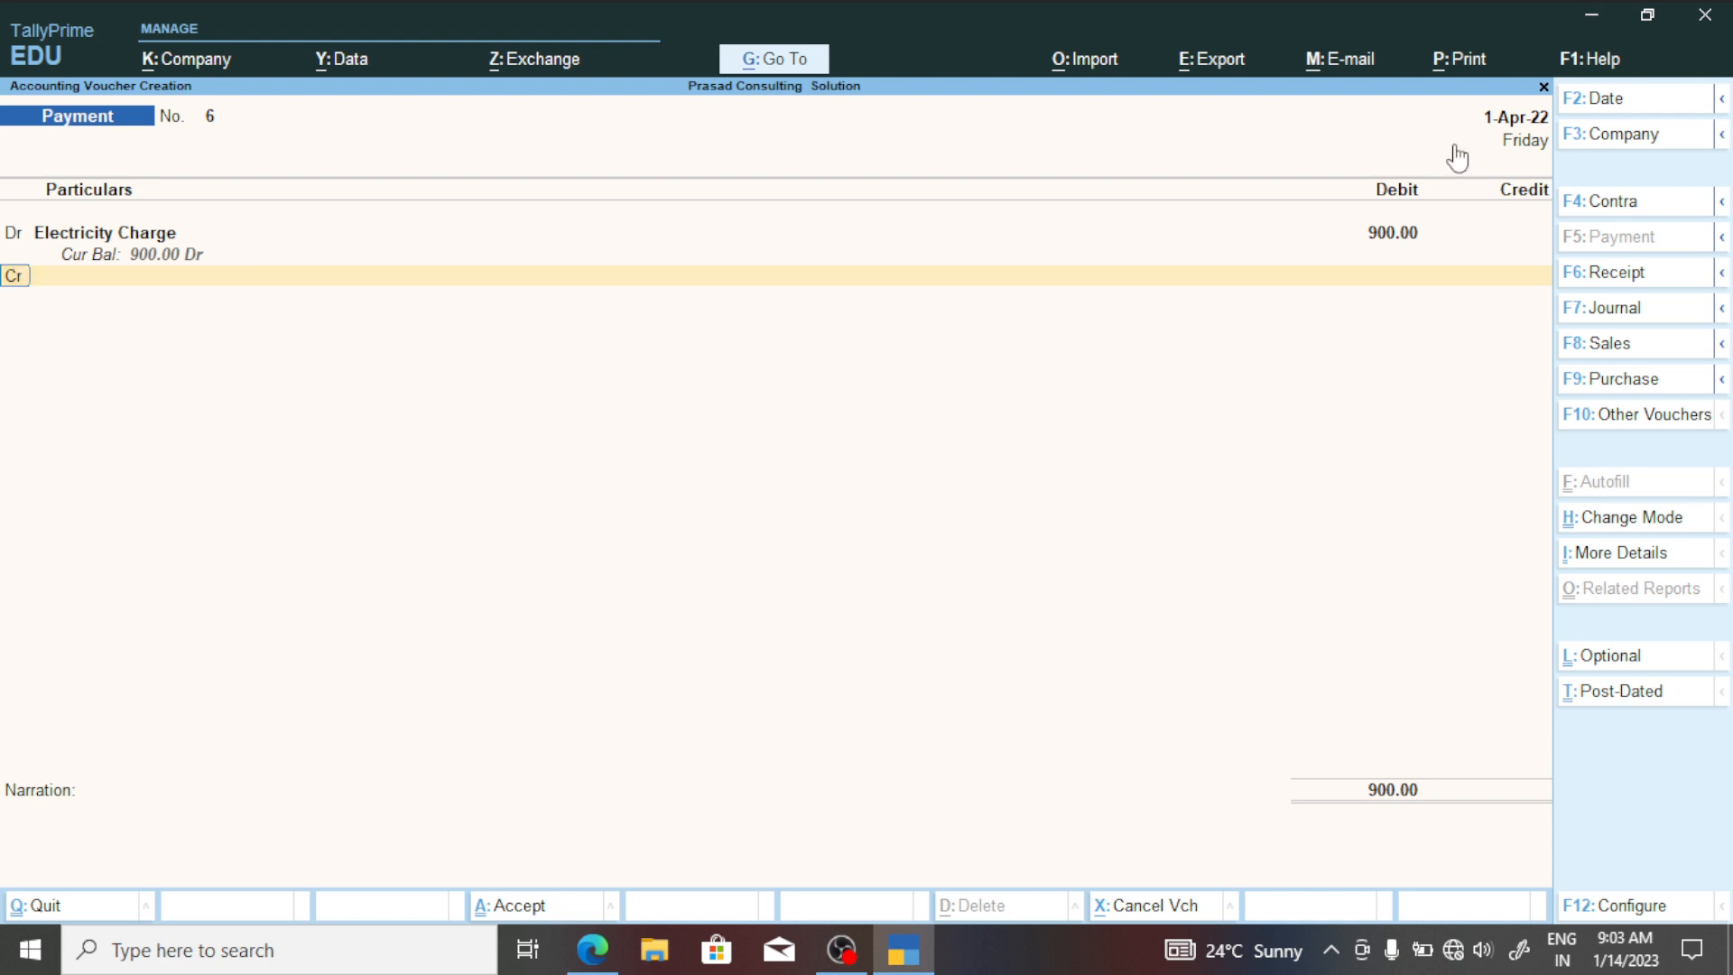
key(Return)
key(Return)
key(alt+Tab)
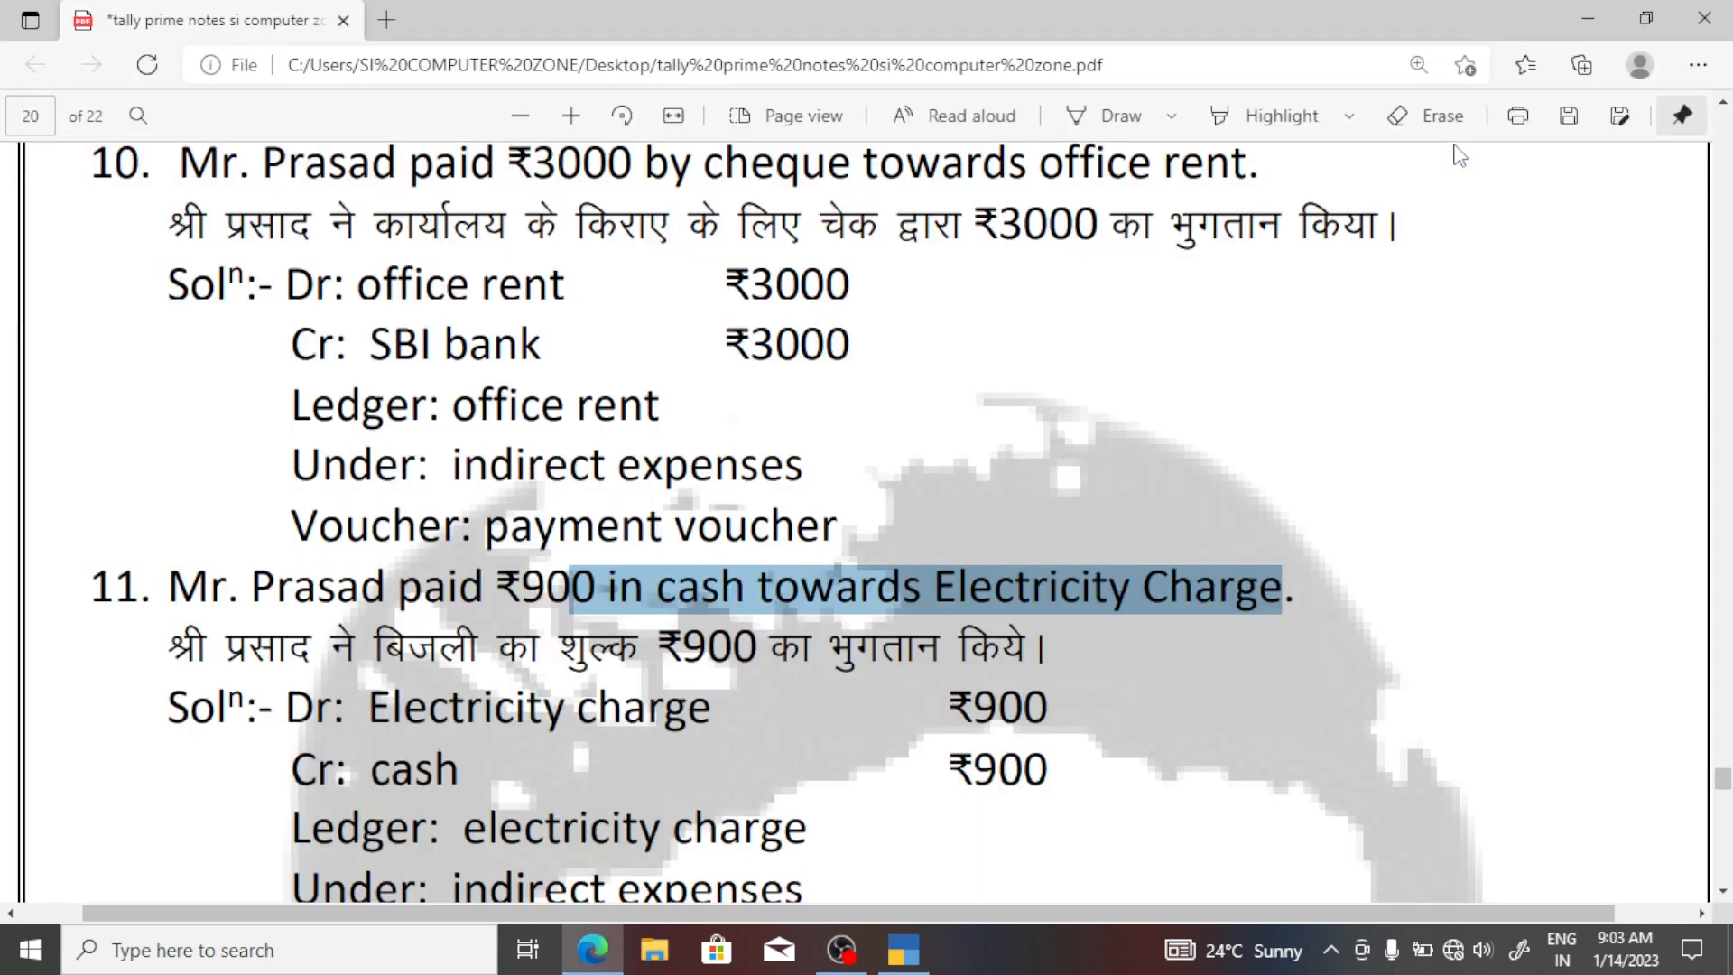
key(alt+Tab)
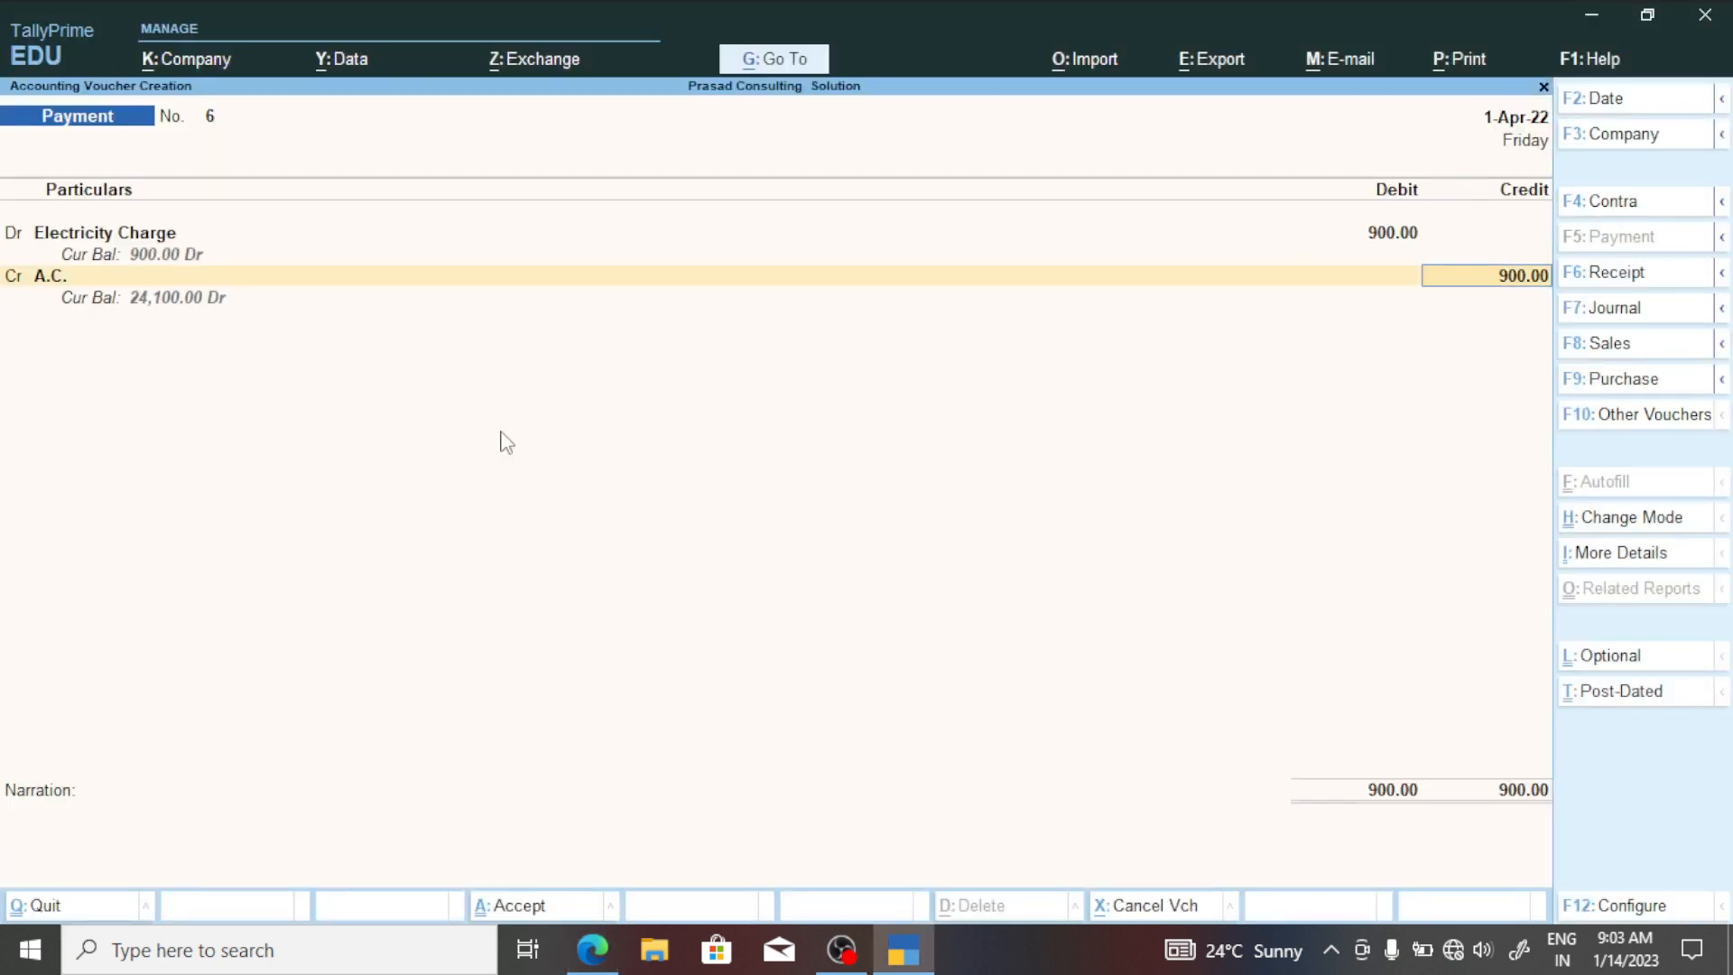
click(67, 275)
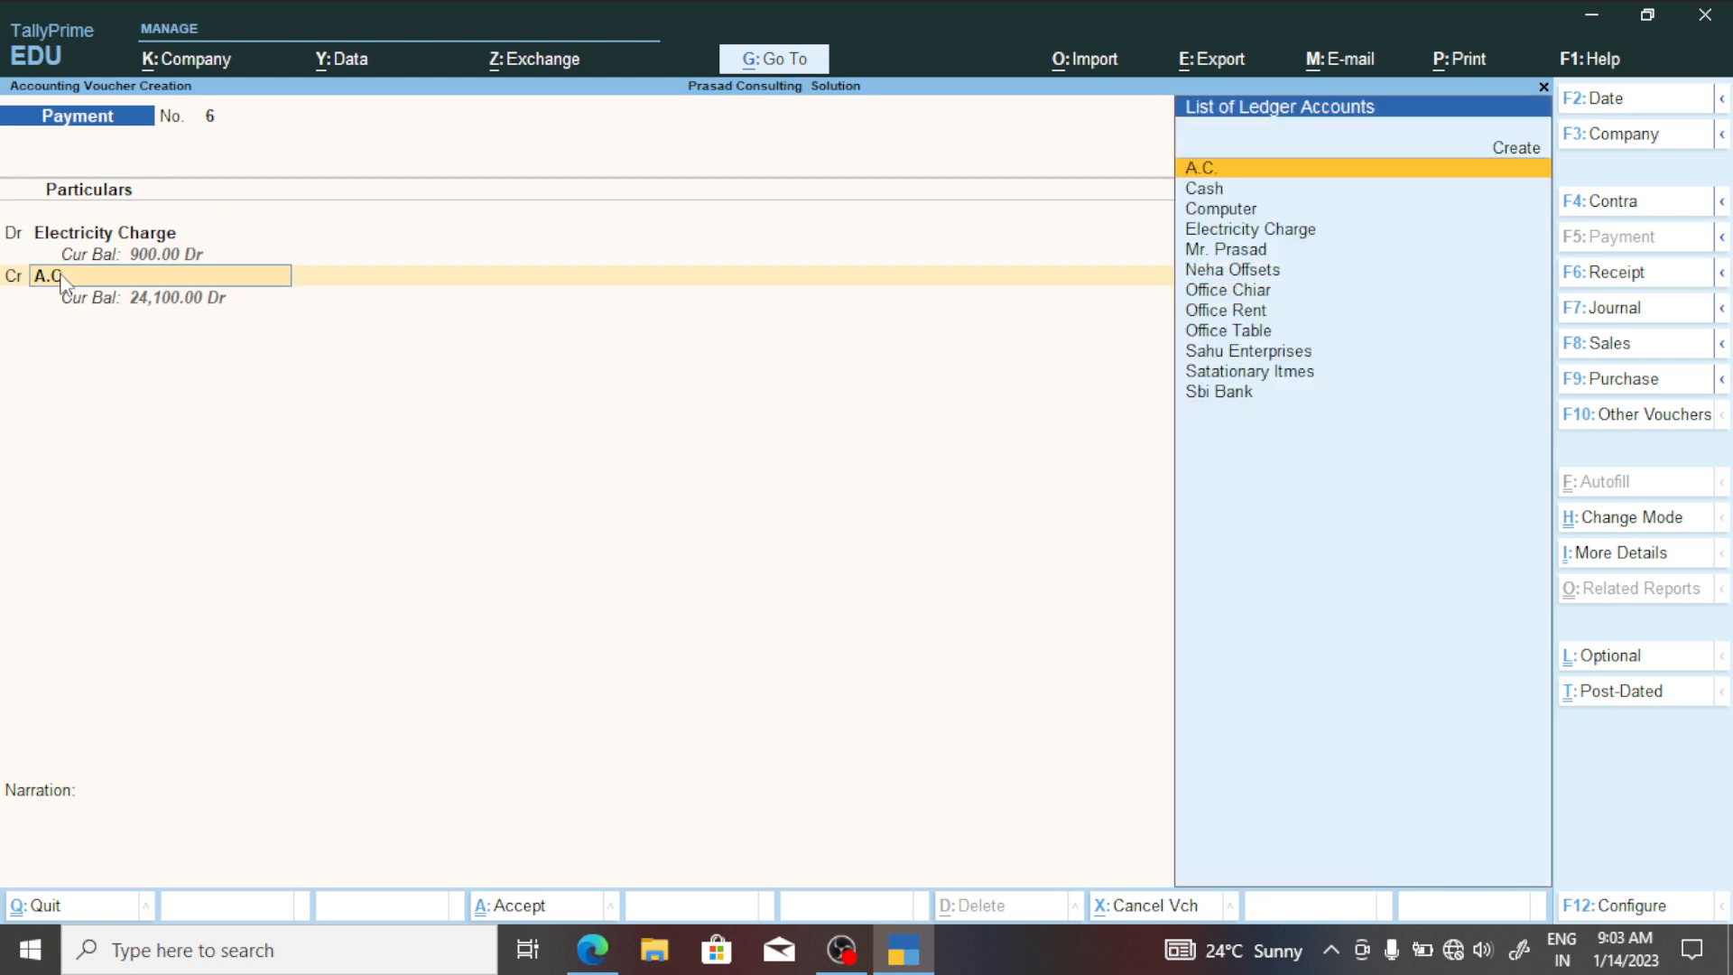
click(1220, 190)
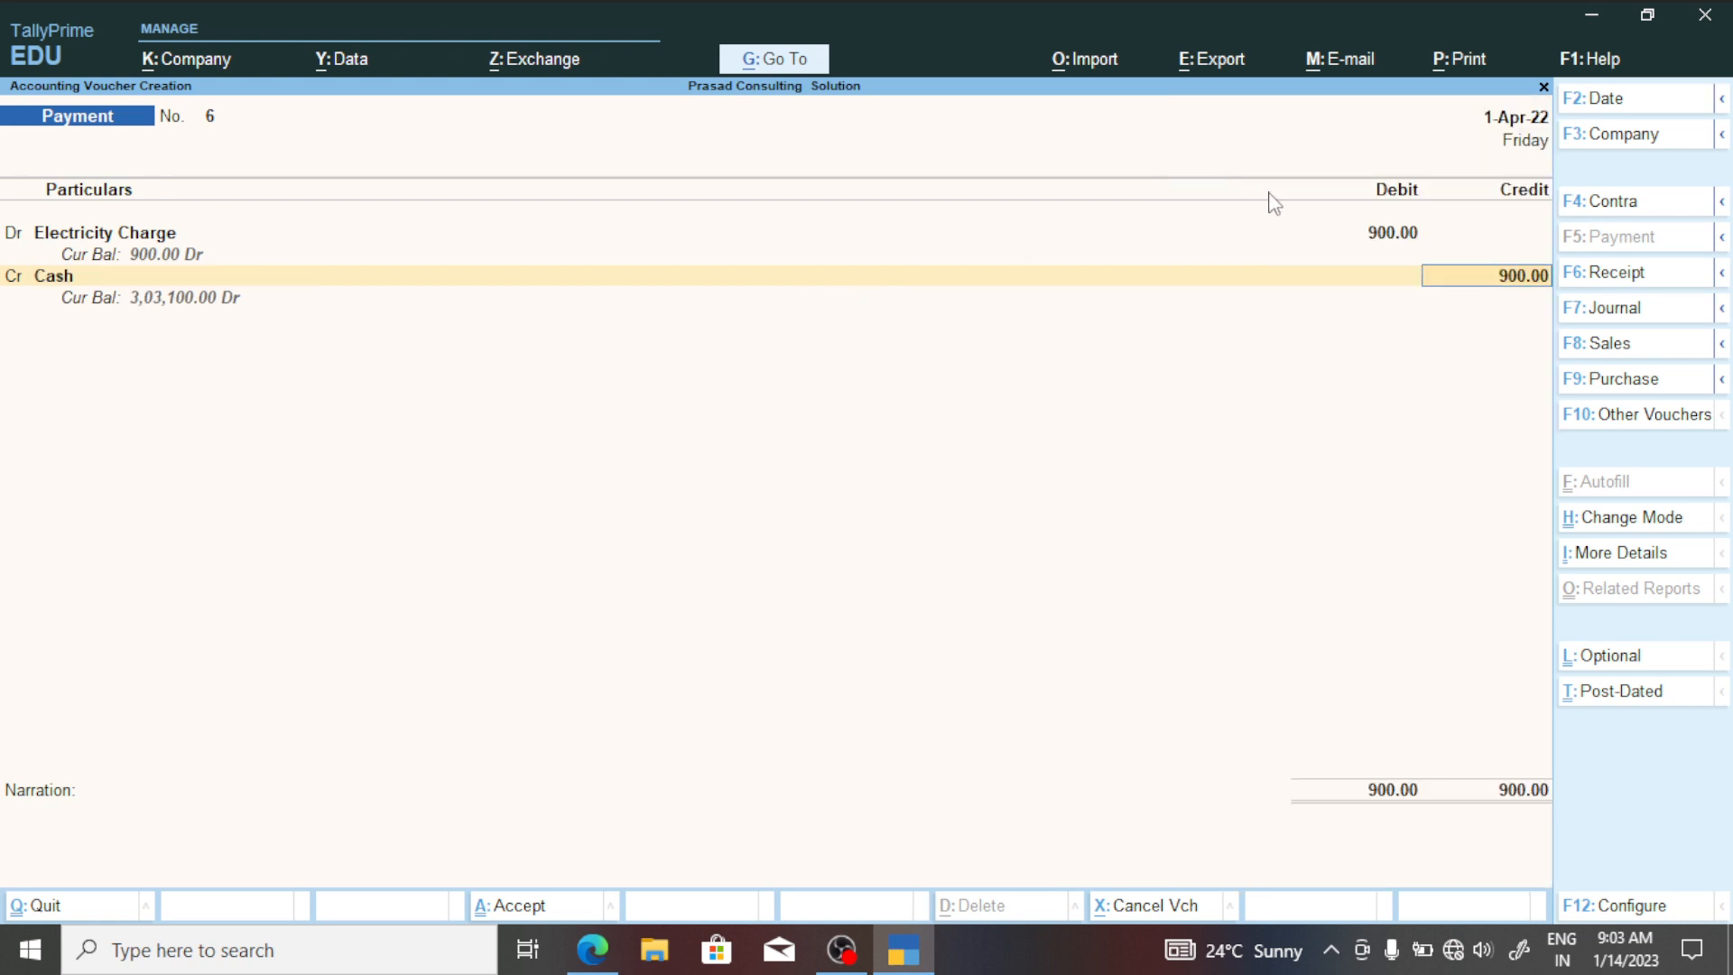
key(Return)
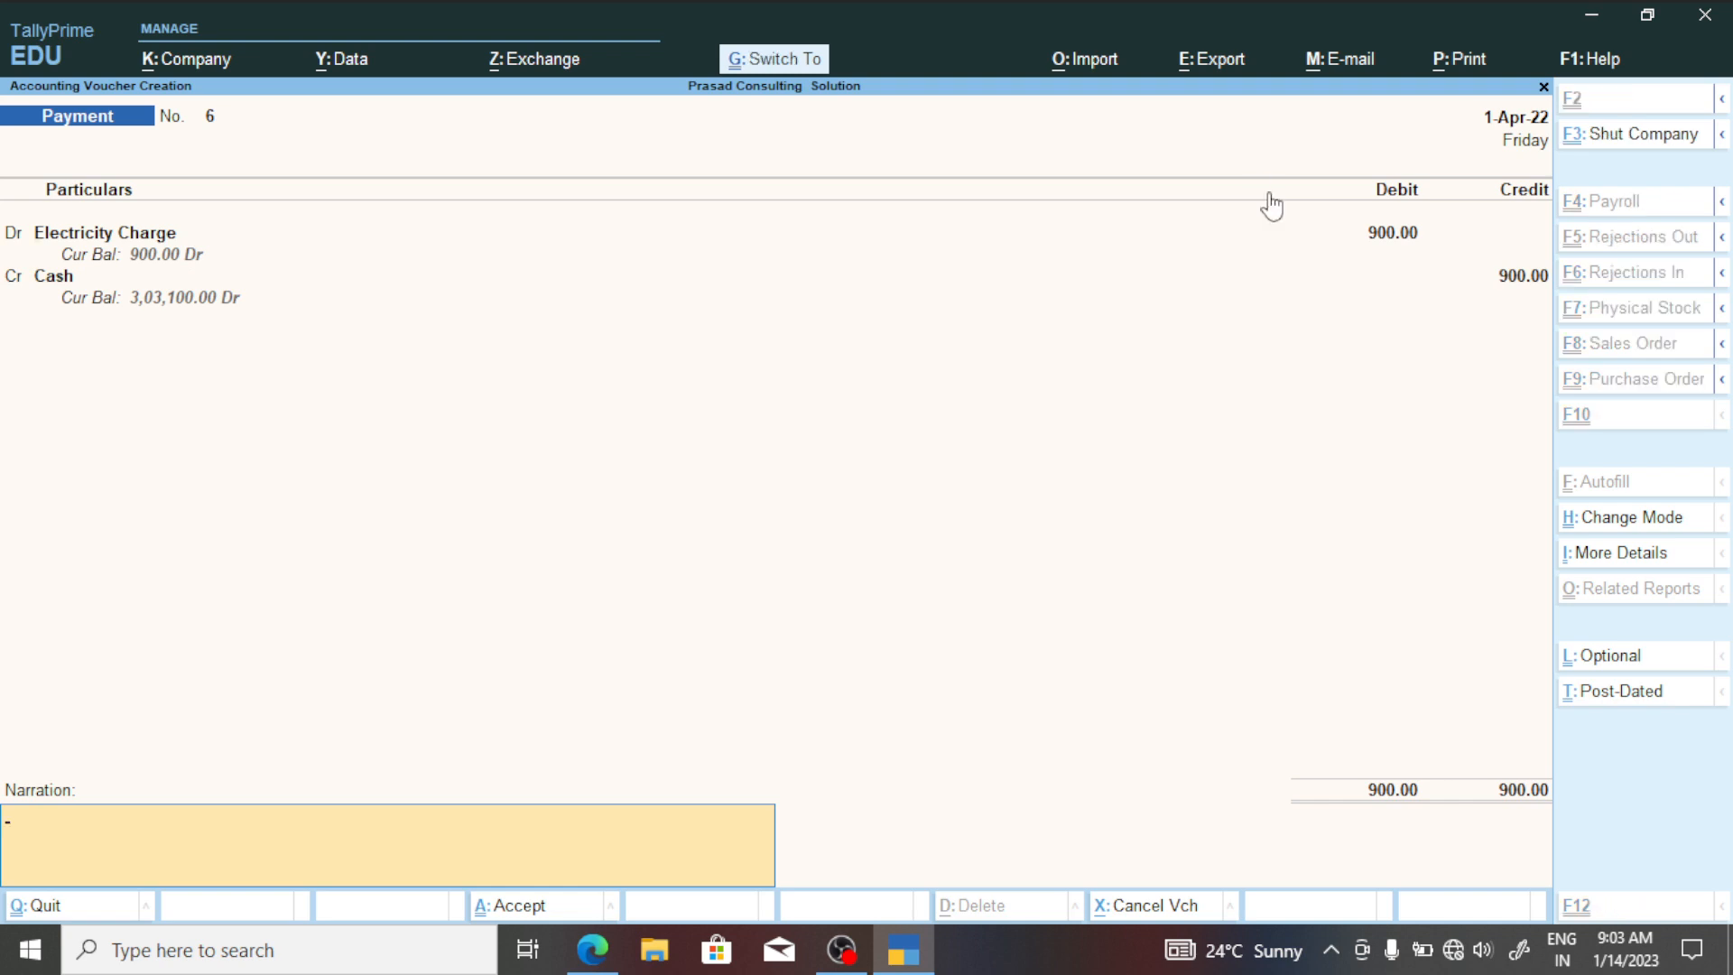
key(ctrl+a)
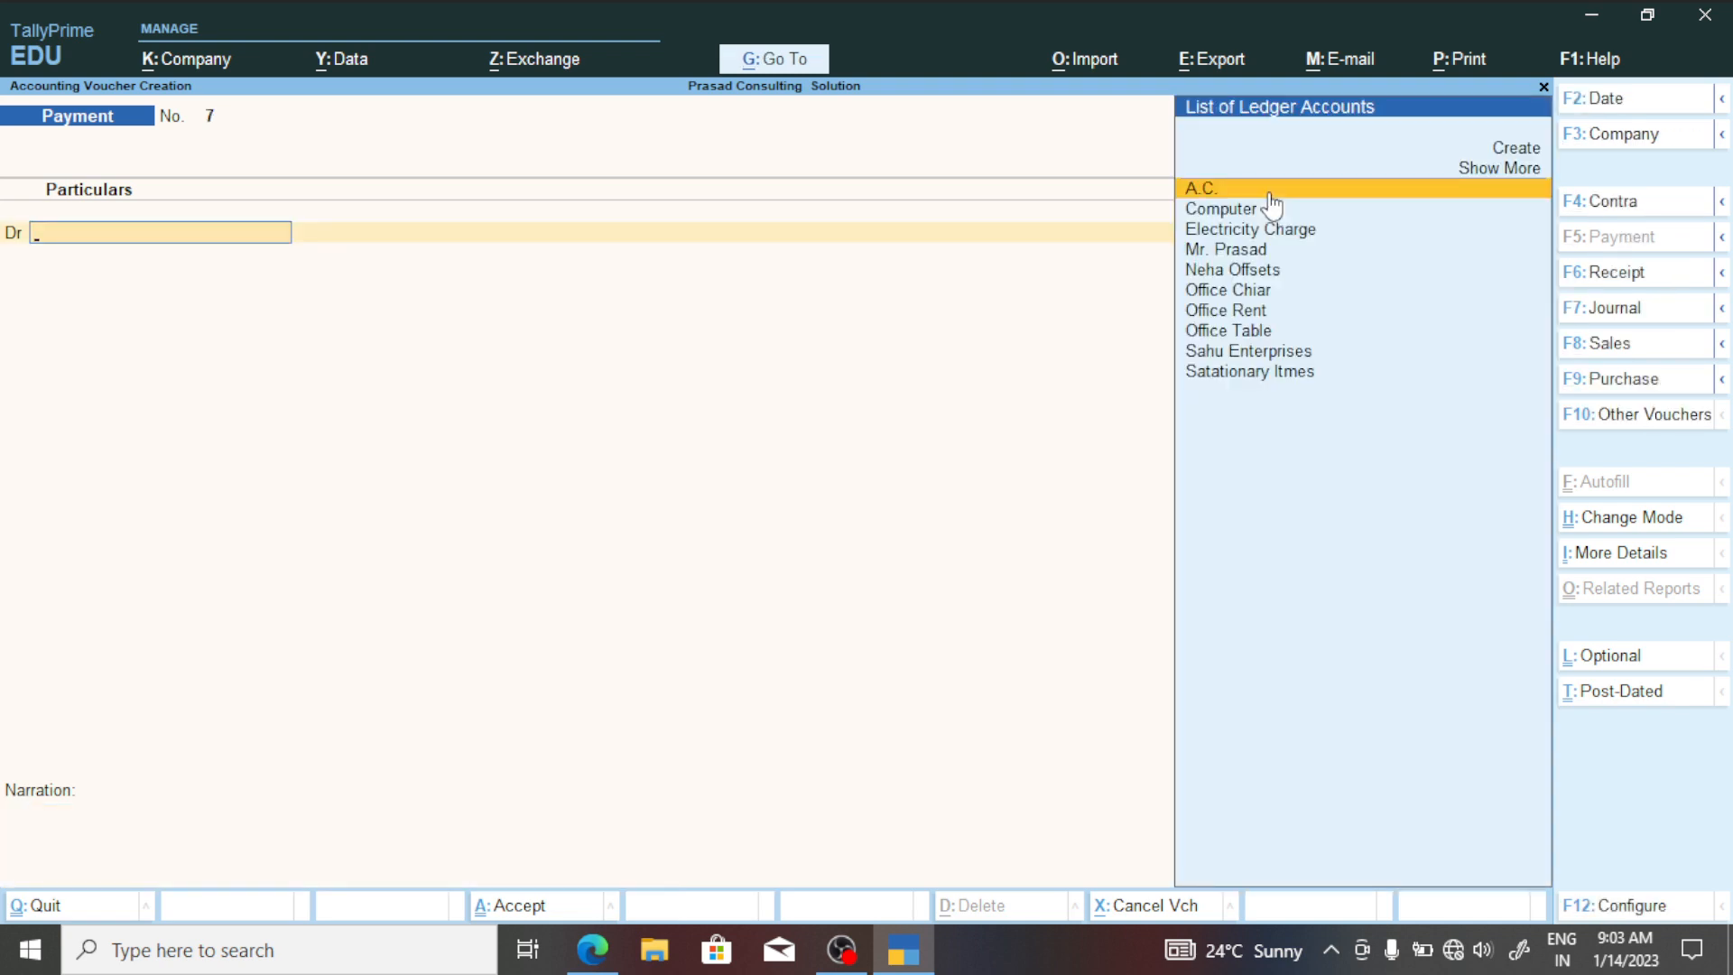
Read transaction 12 about the Neha Offset cheque in the PDF notes and return to TallyPrime.
key(alt+Tab)
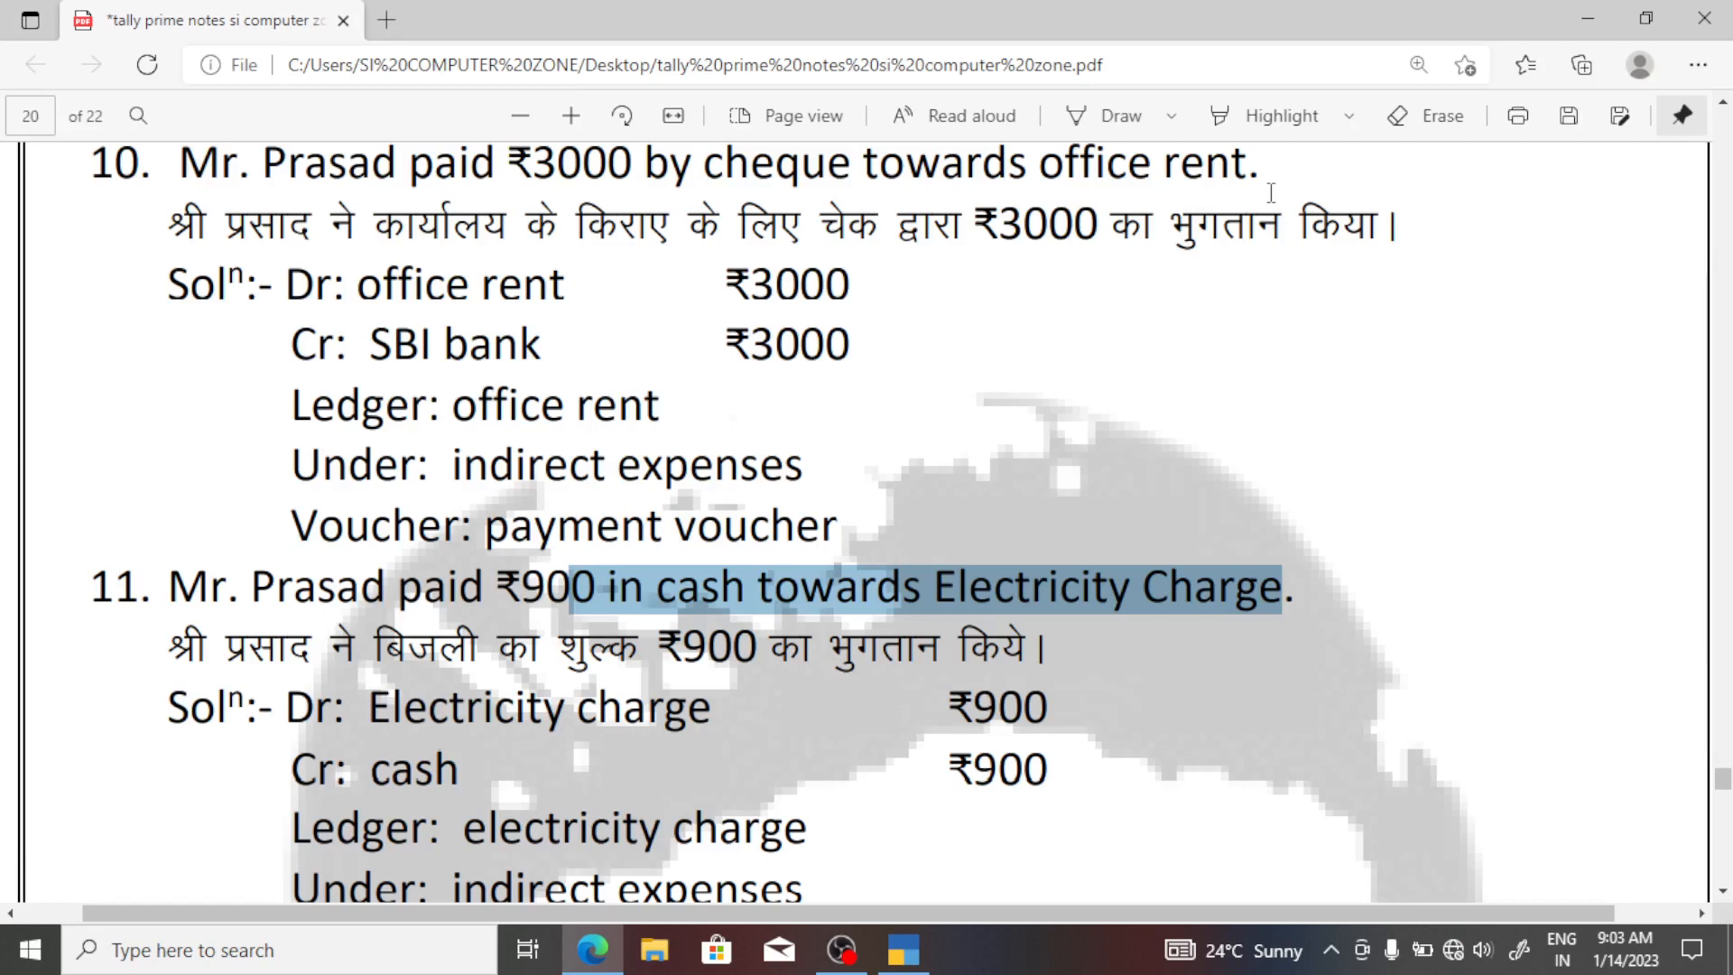
scroll(1271, 192, down, 7)
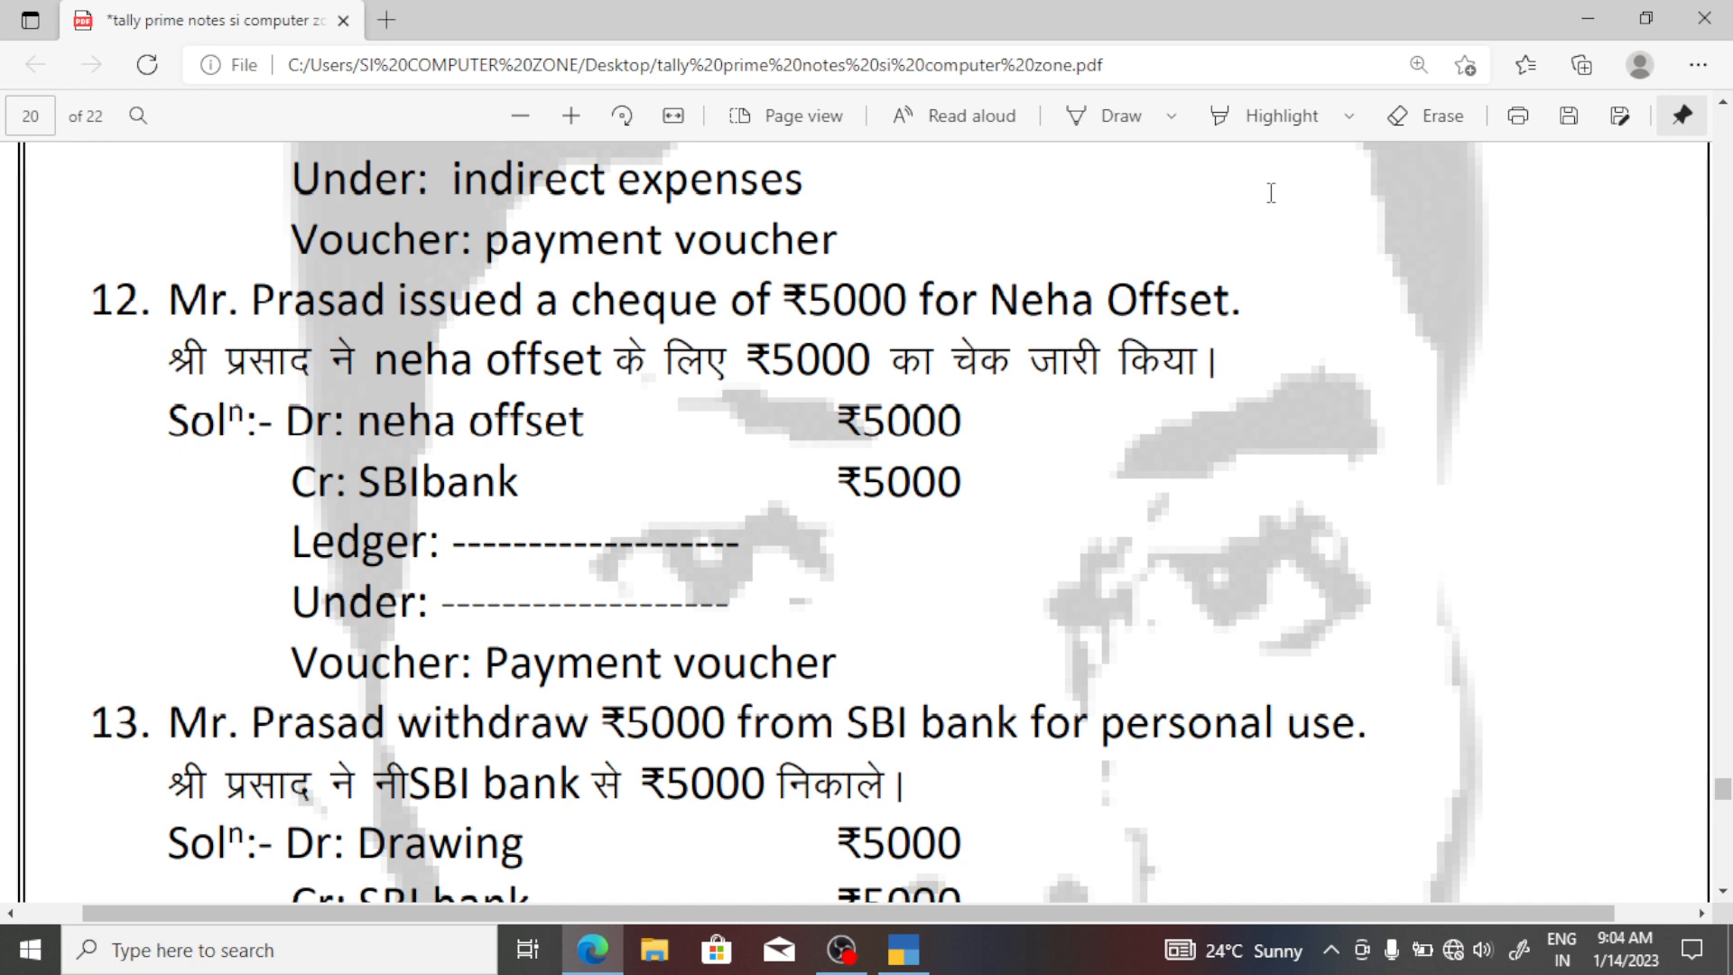
key(alt+Tab)
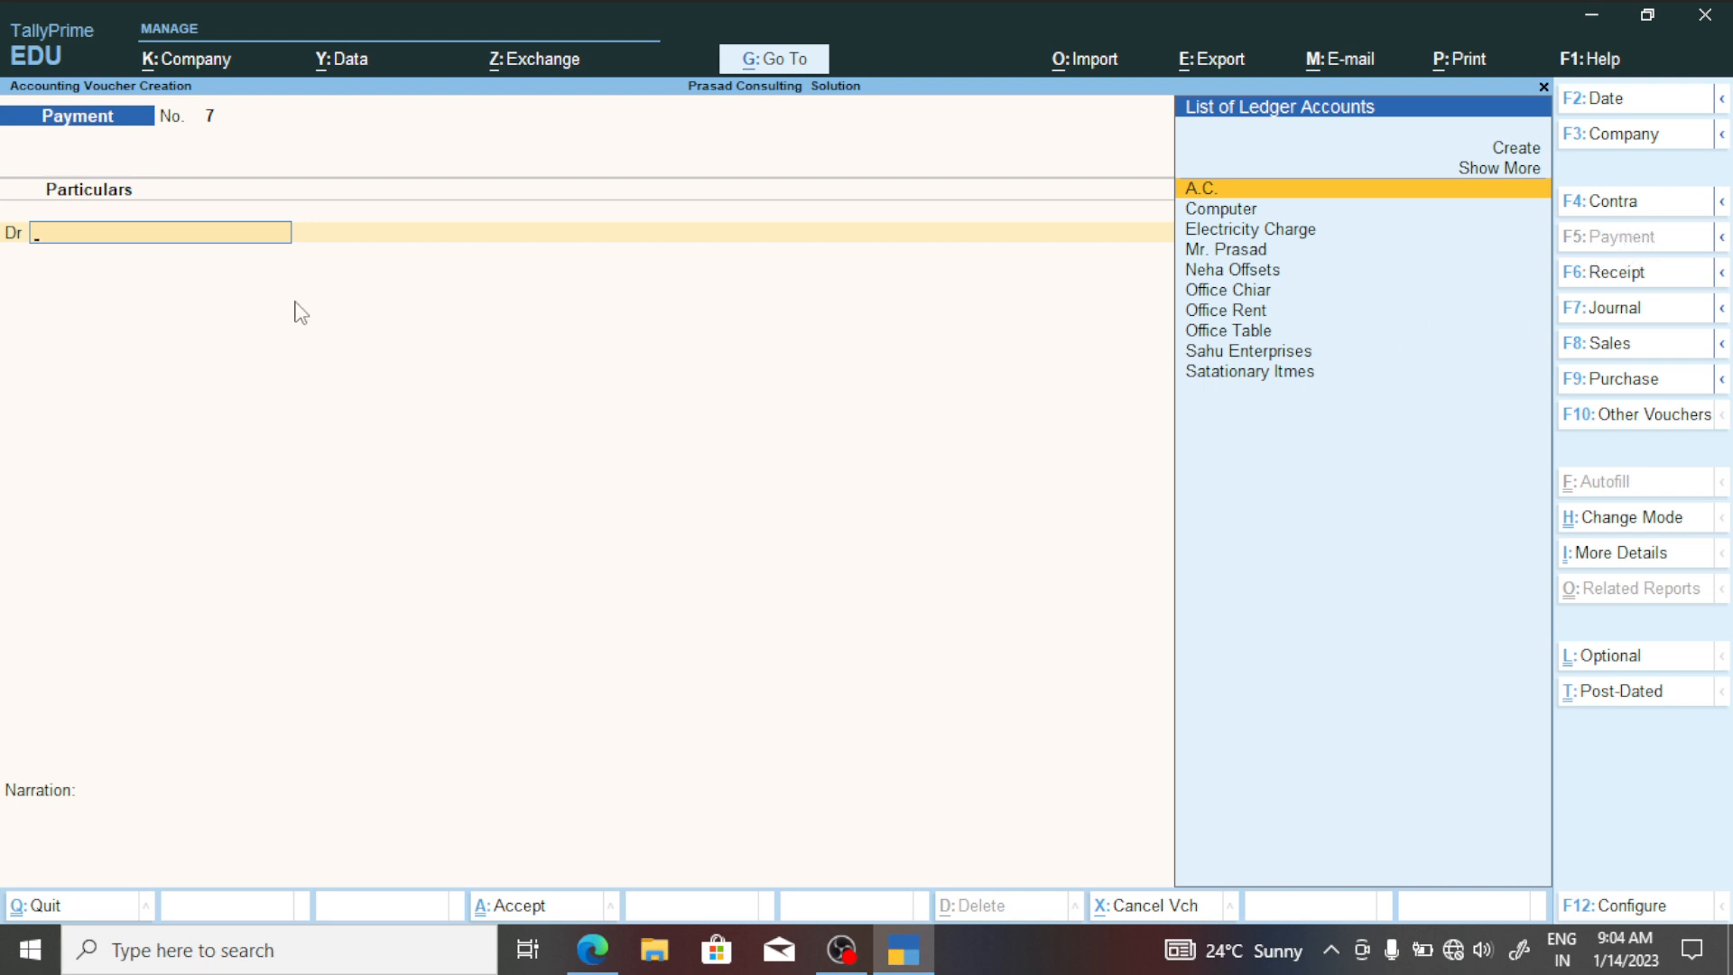
Debit Neha Offsets with 5000 in the new payment voucher and allocate the full amount On Account in the bill-wise details.
click(1251, 270)
click(1250, 271)
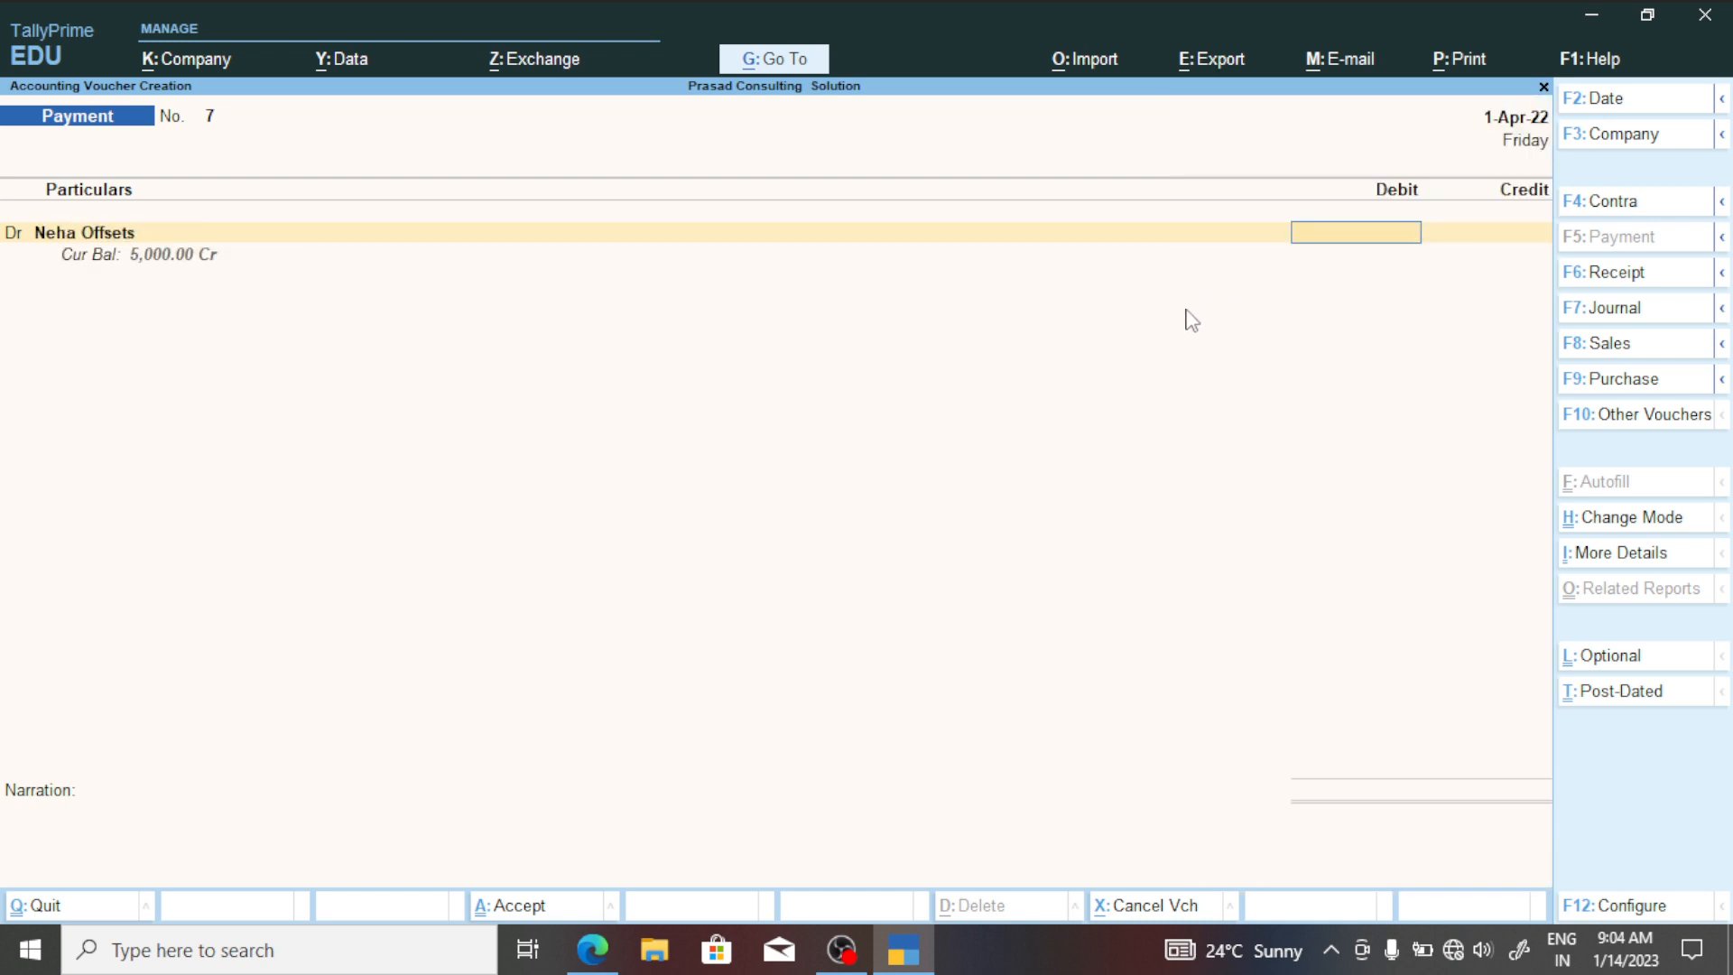
text(5000)
key(Return)
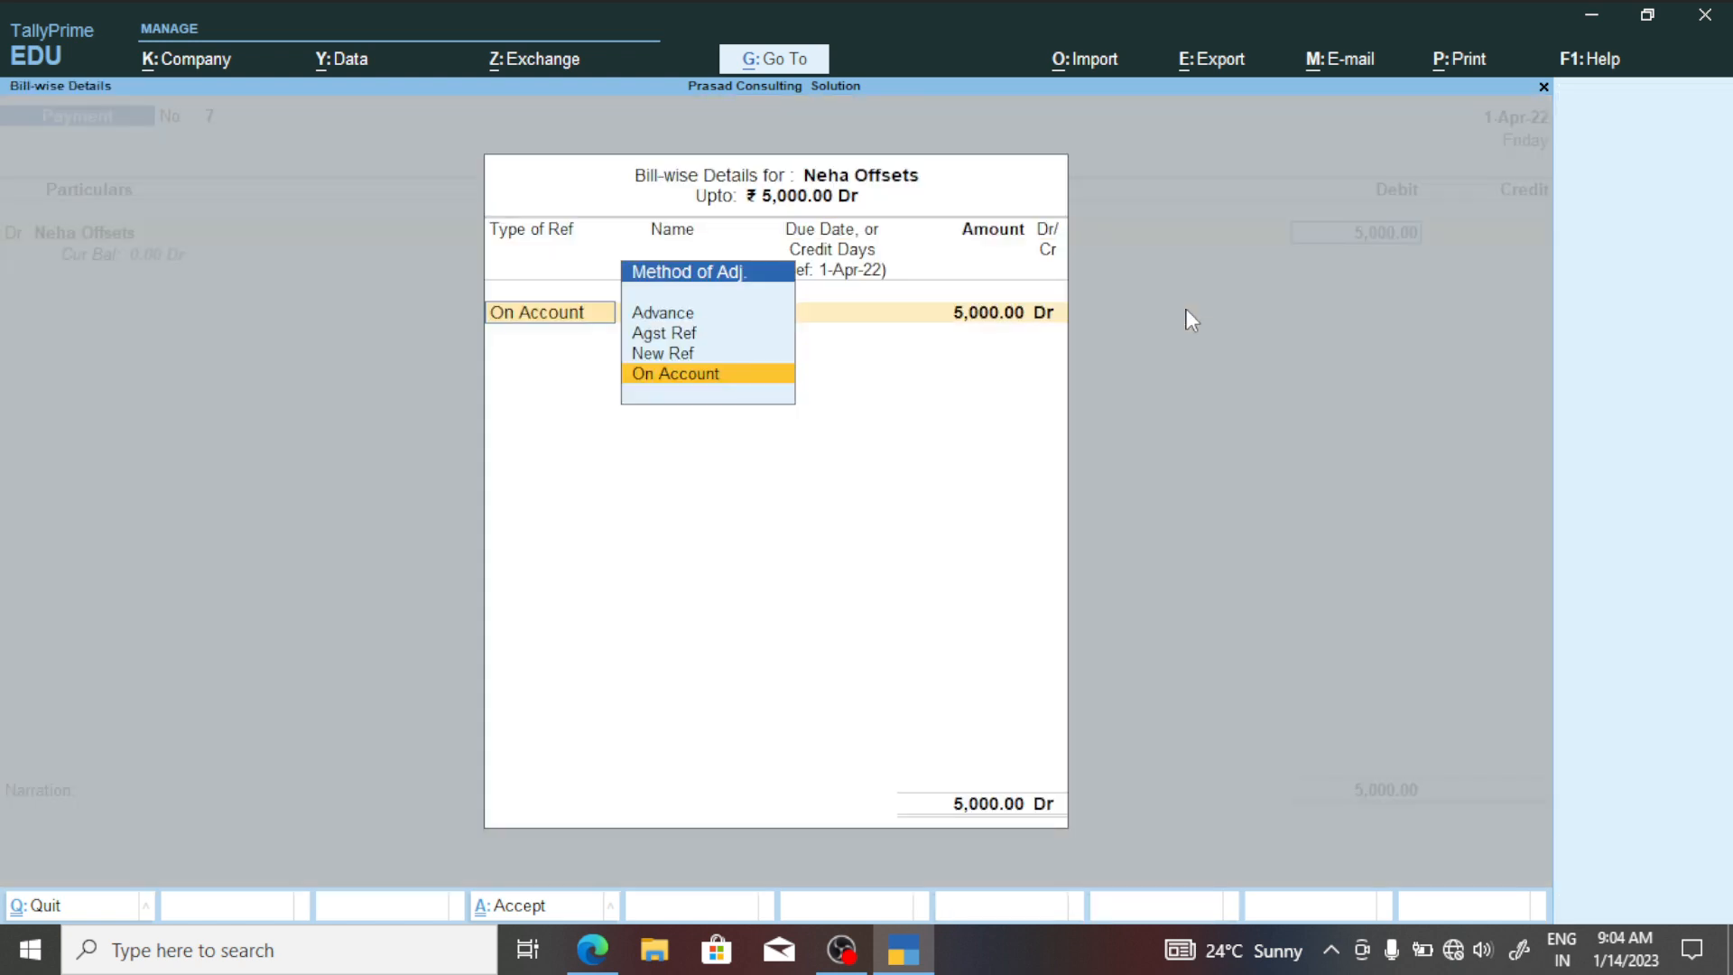
key(Return)
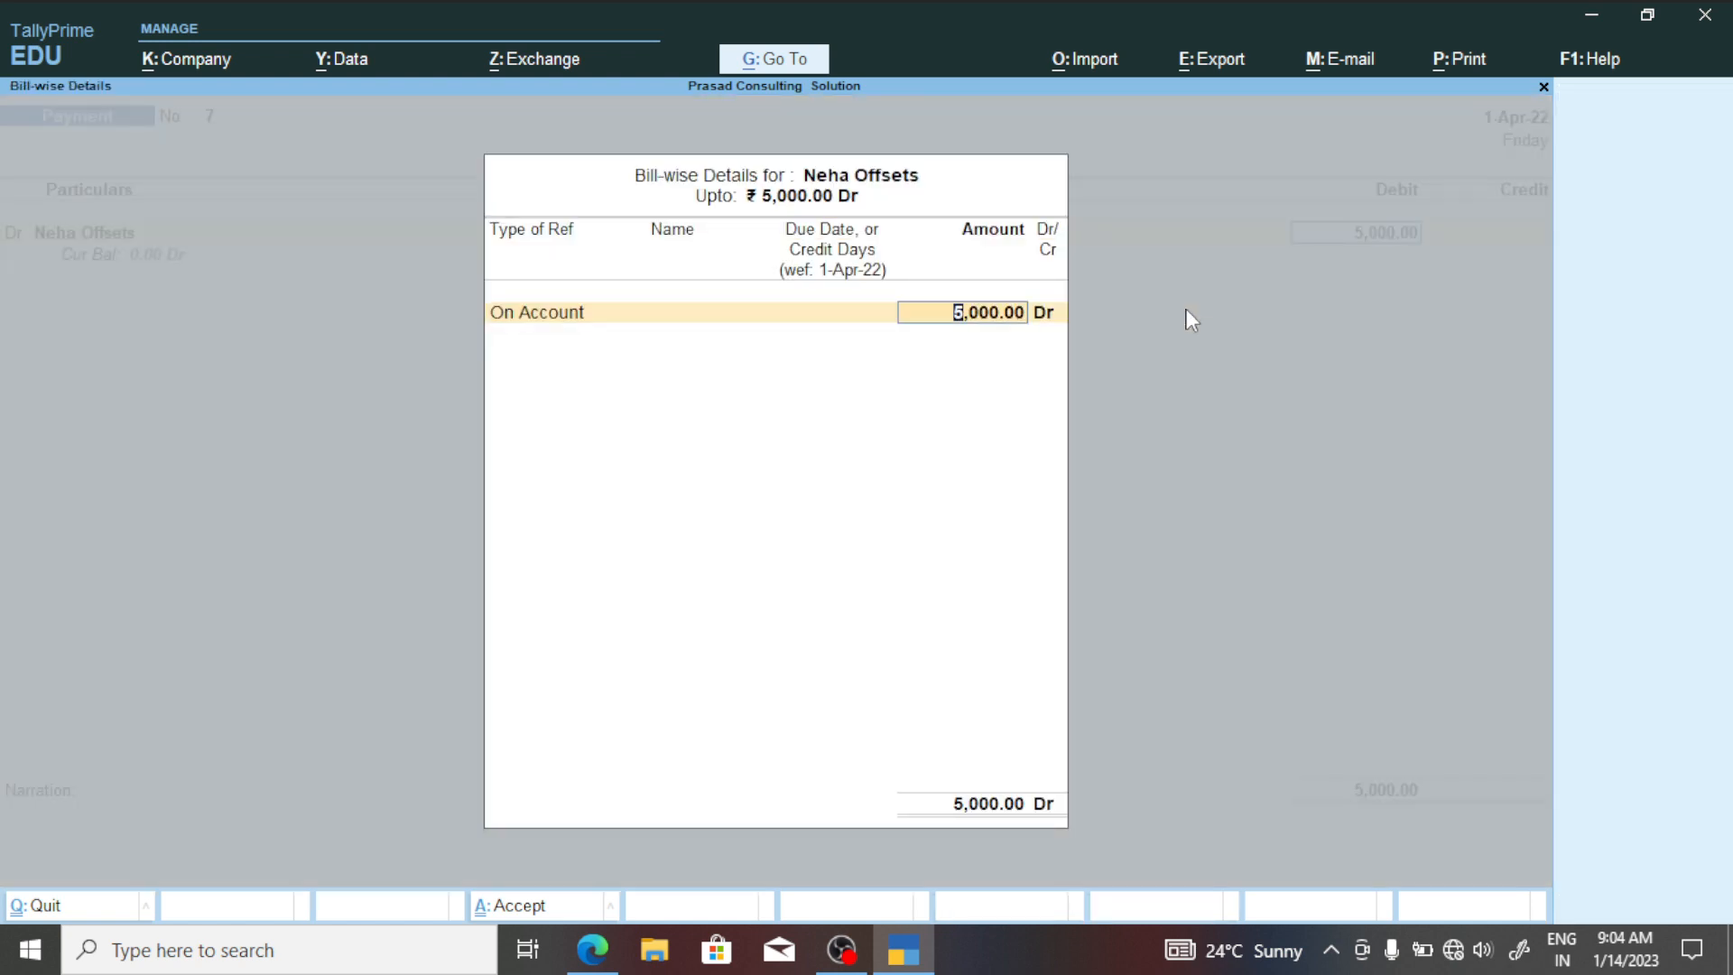
key(Return)
key(Return)
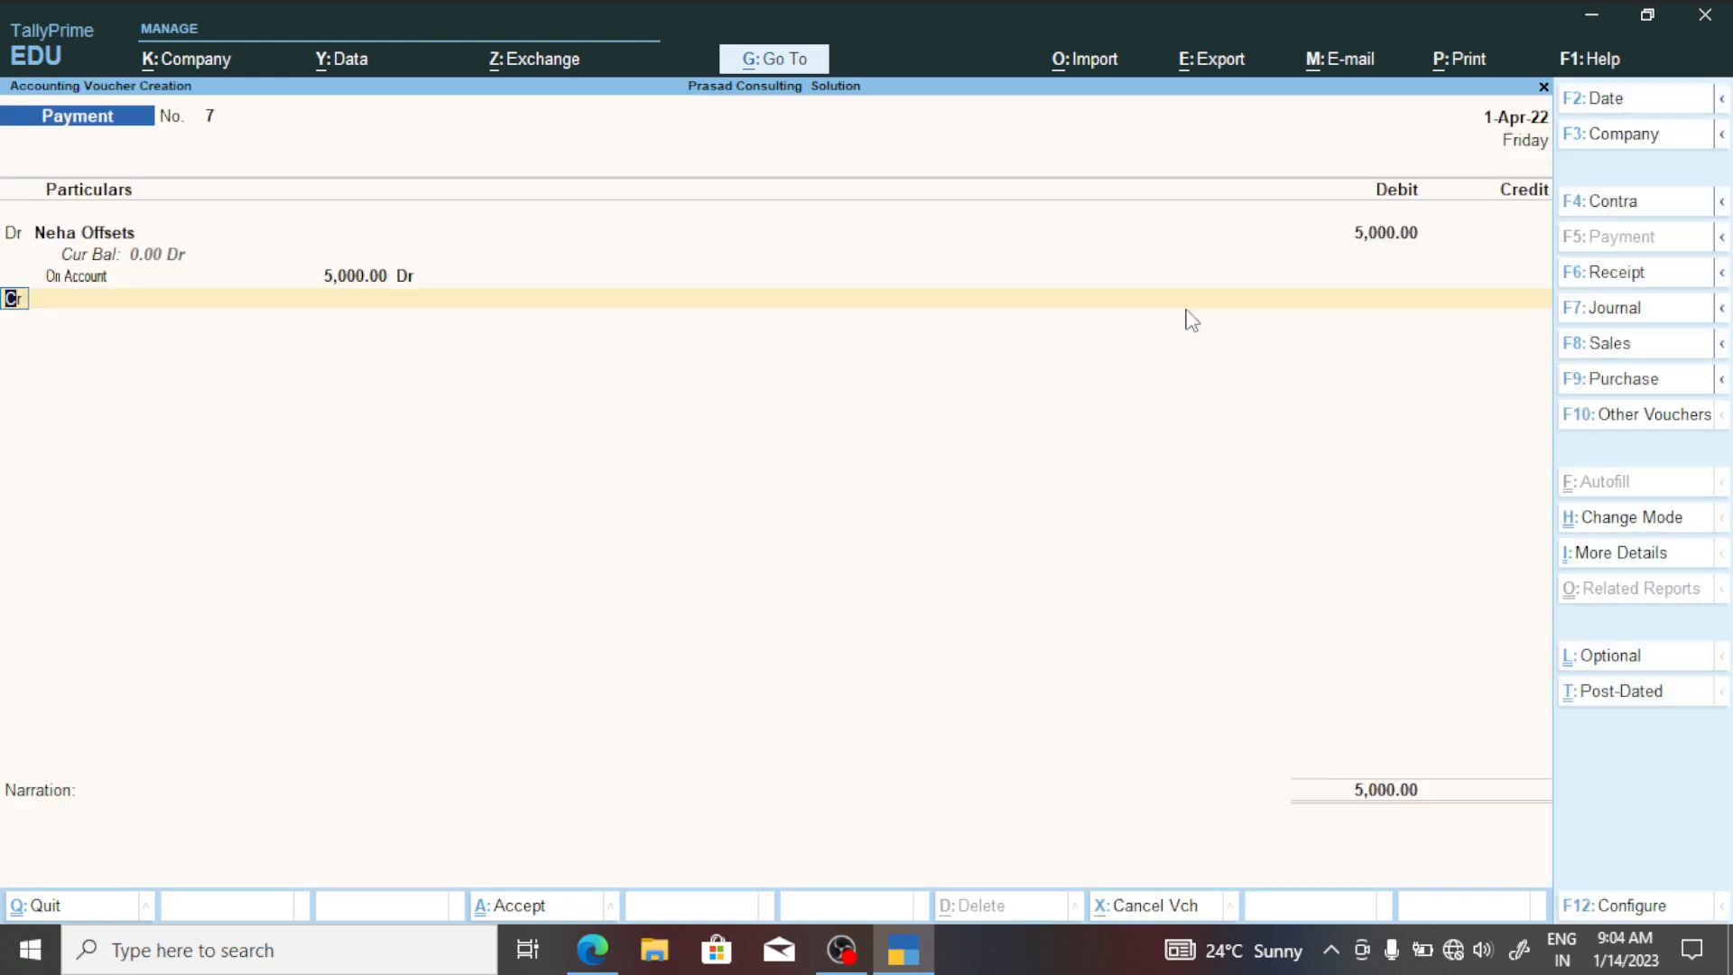
Credit Sbi Bank with 5000 against Neha Offsets and save the payment voucher.
key(Return)
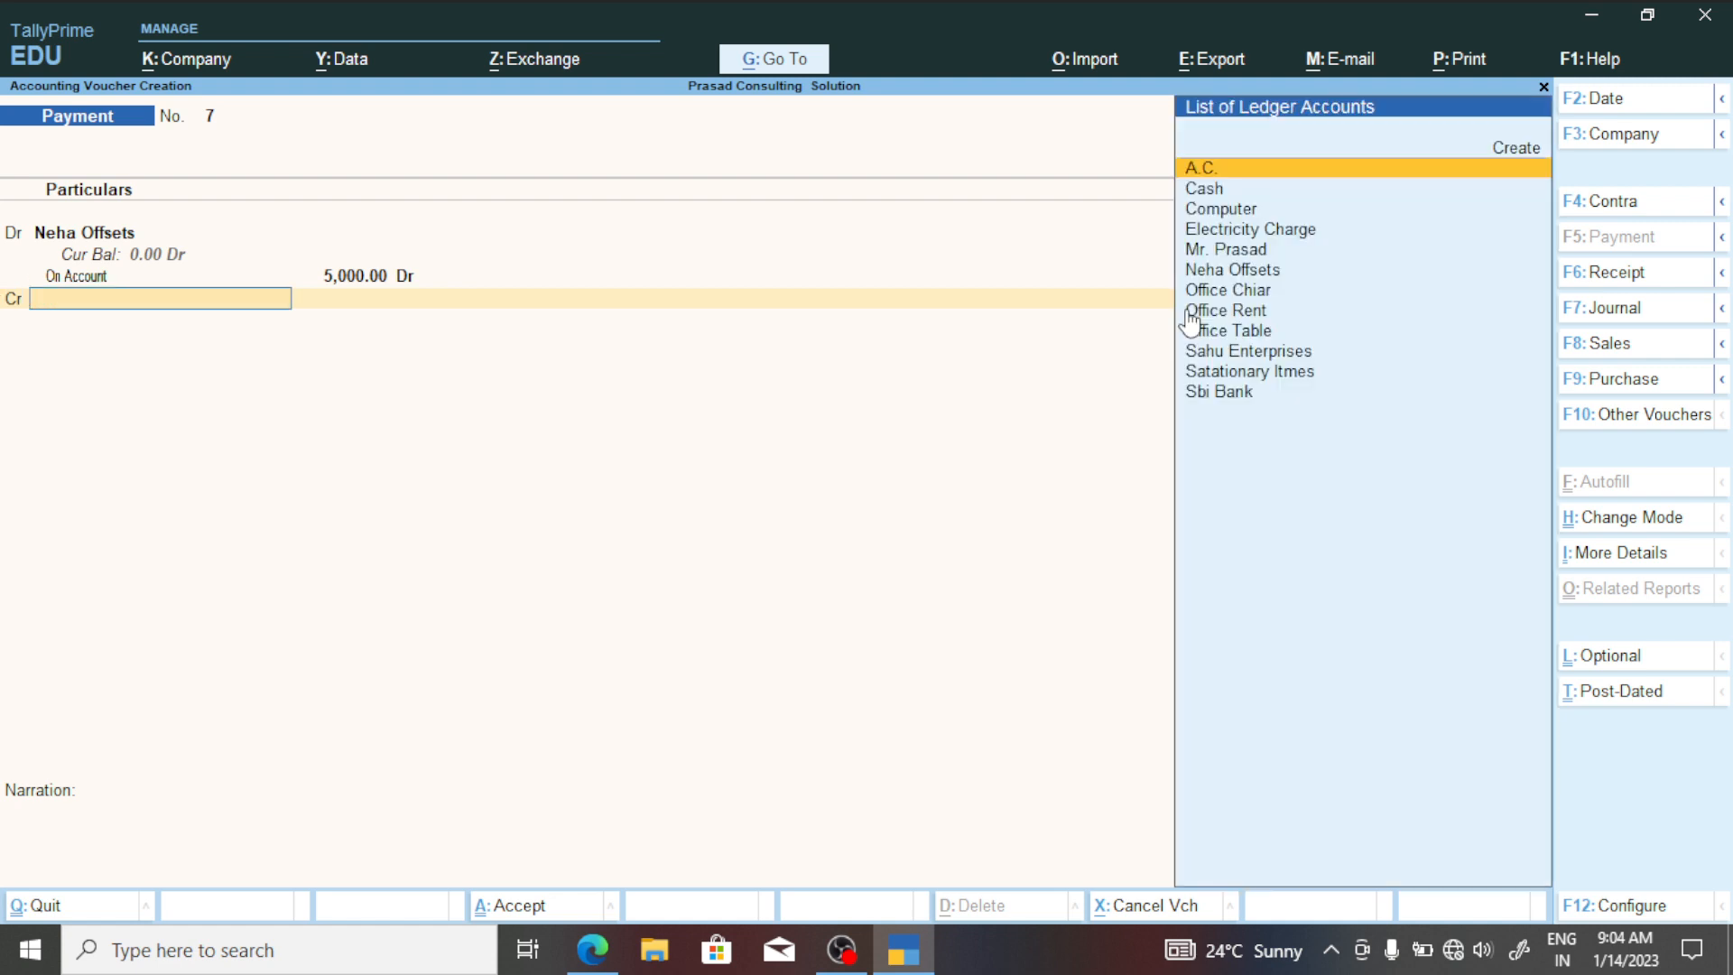
key(Up)
key(Down)
key(Down)
key(Down)
key(Down)
key(Down)
key(Down)
key(Down)
key(Down)
key(Down)
key(Down)
key(Down)
key(Down)
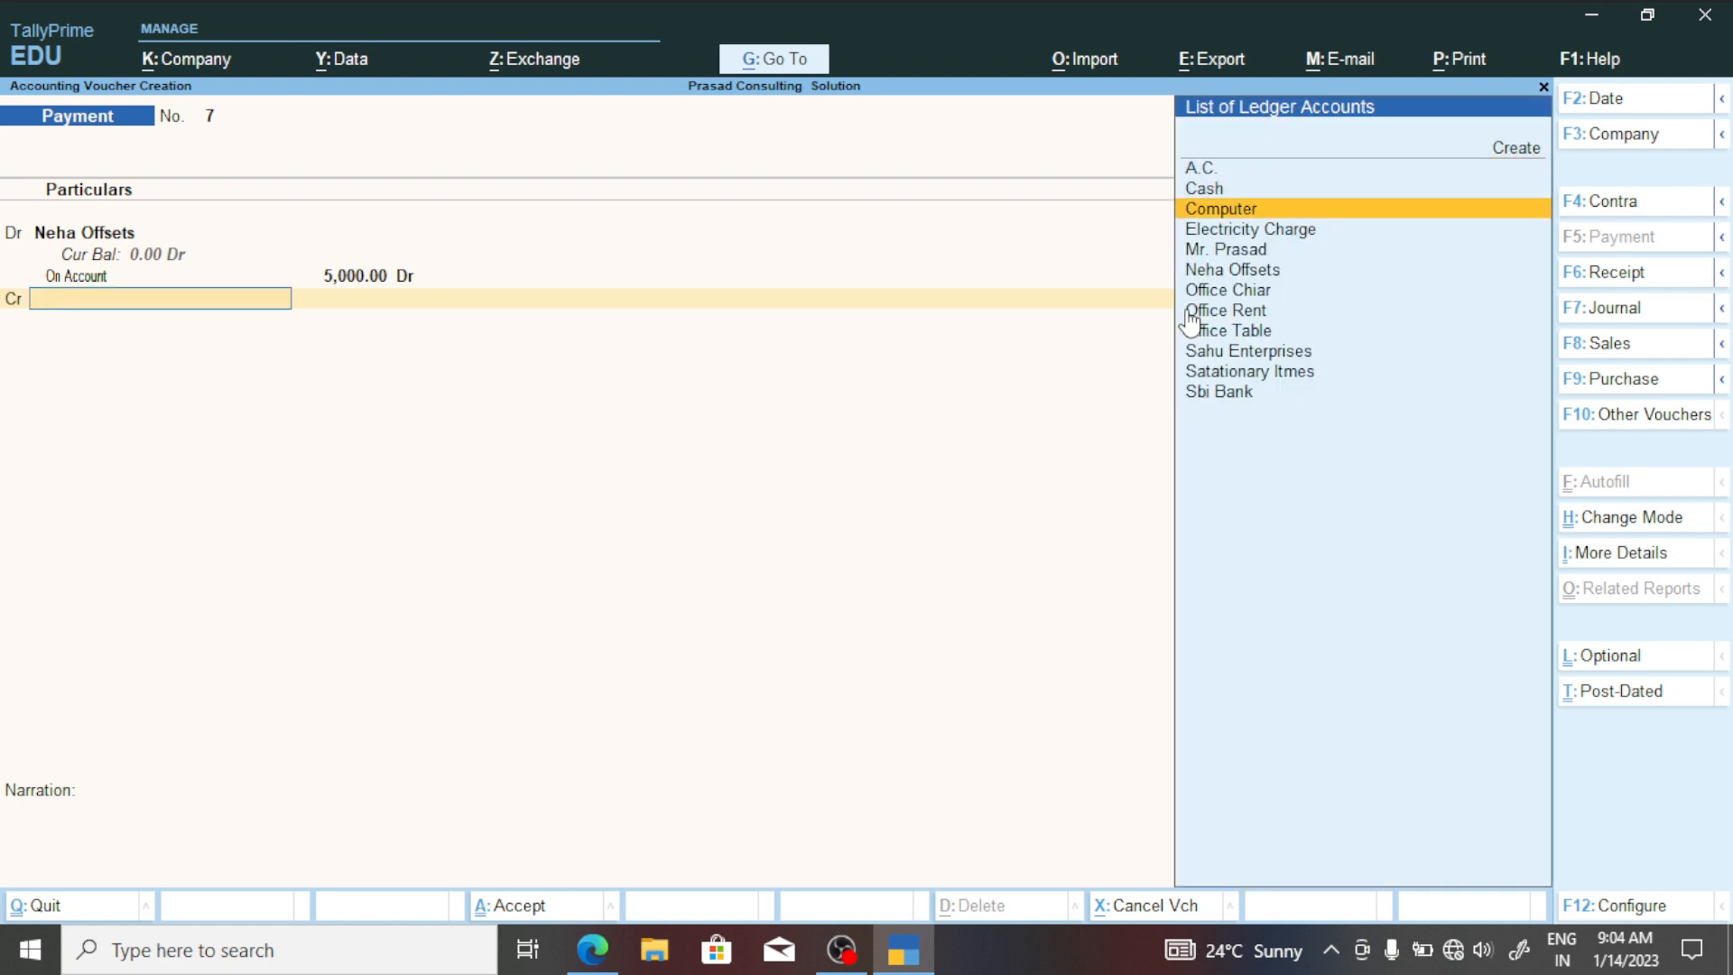
key(Return)
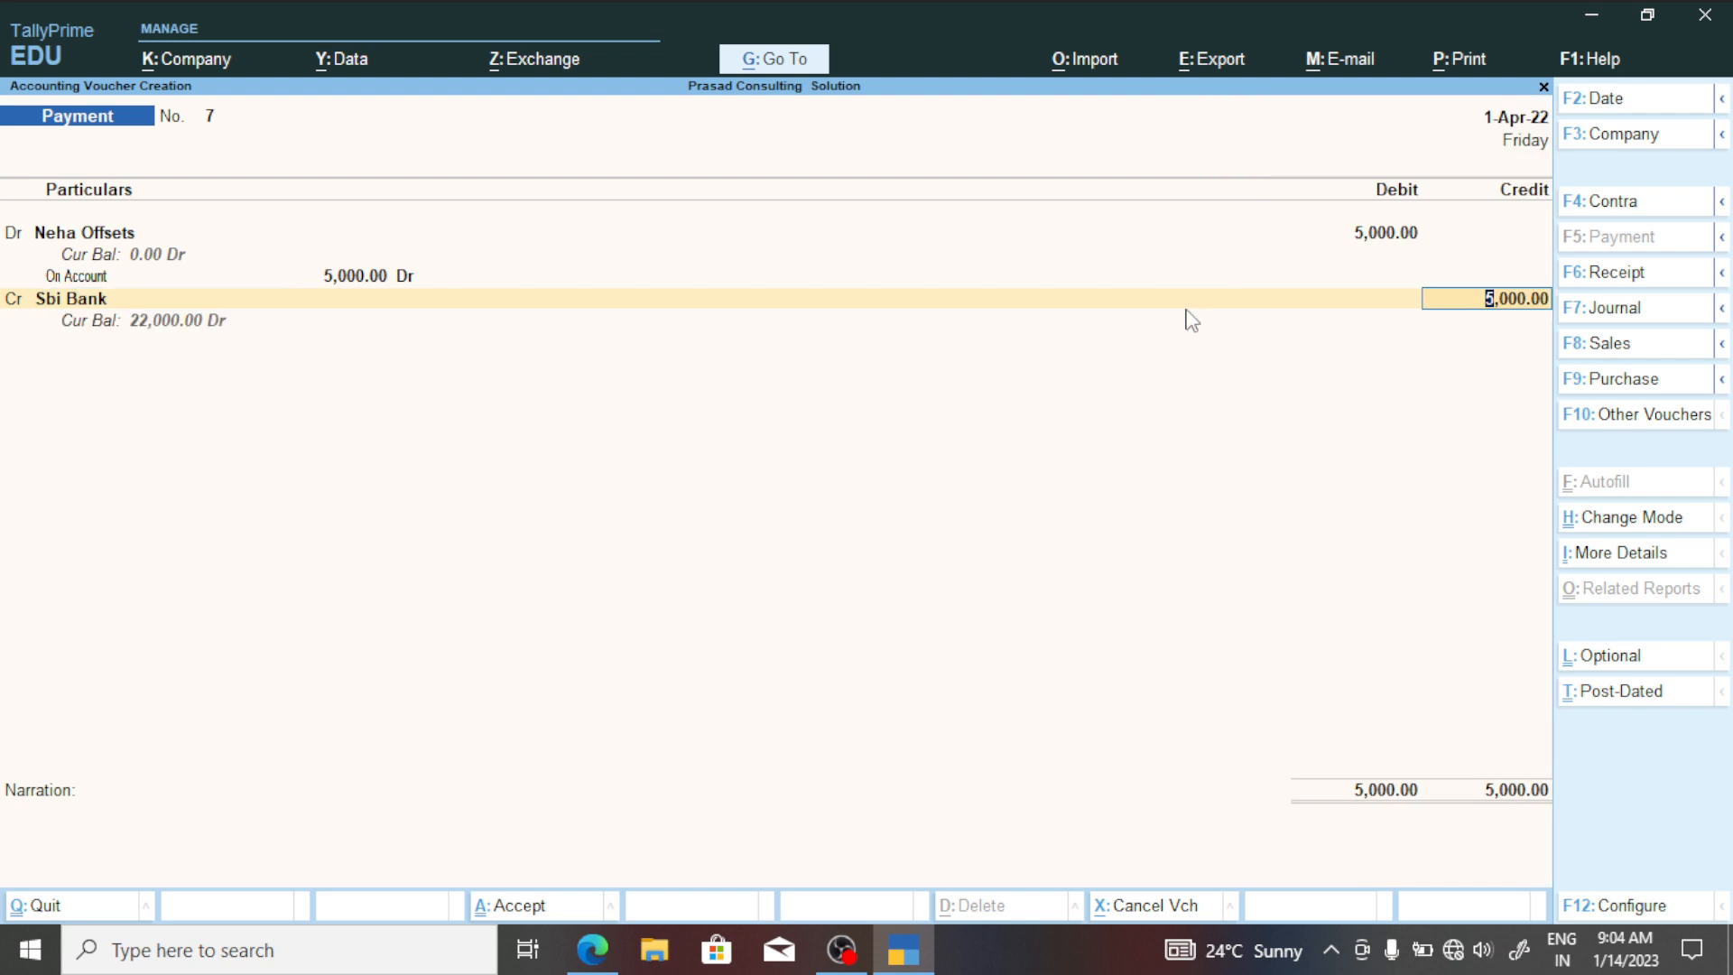
key(ctrl+a)
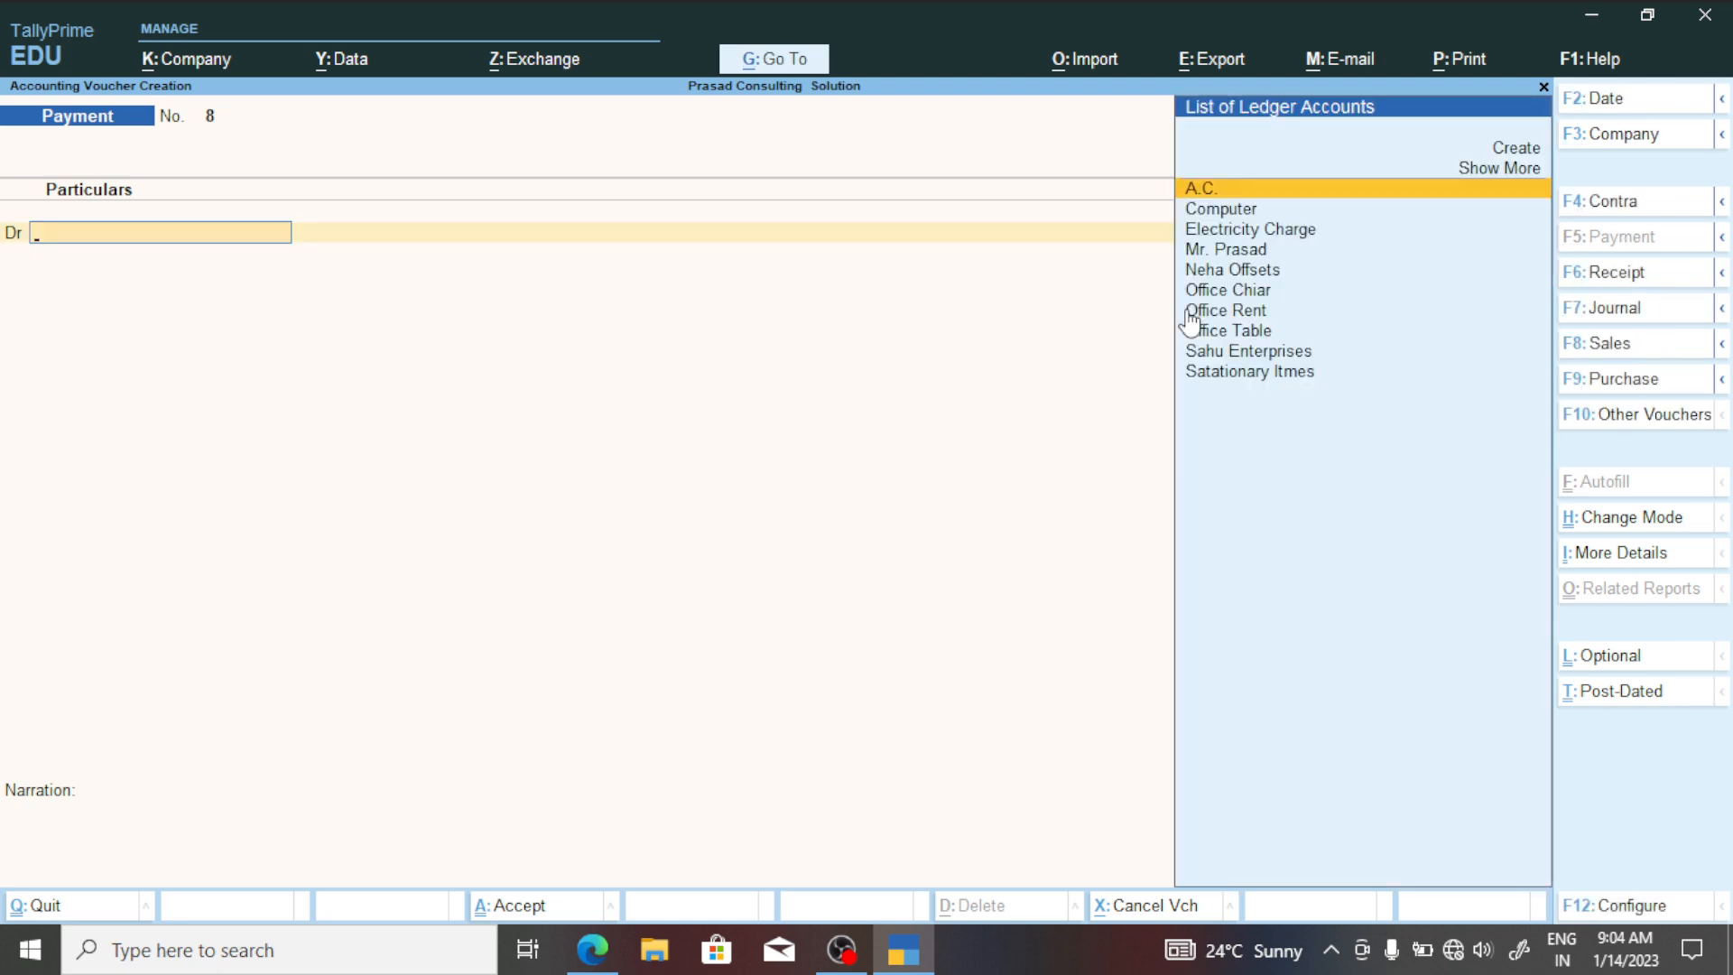
Switch to the PDF notes and read transaction 13 about the bank withdrawal for personal use.
key(alt+Tab)
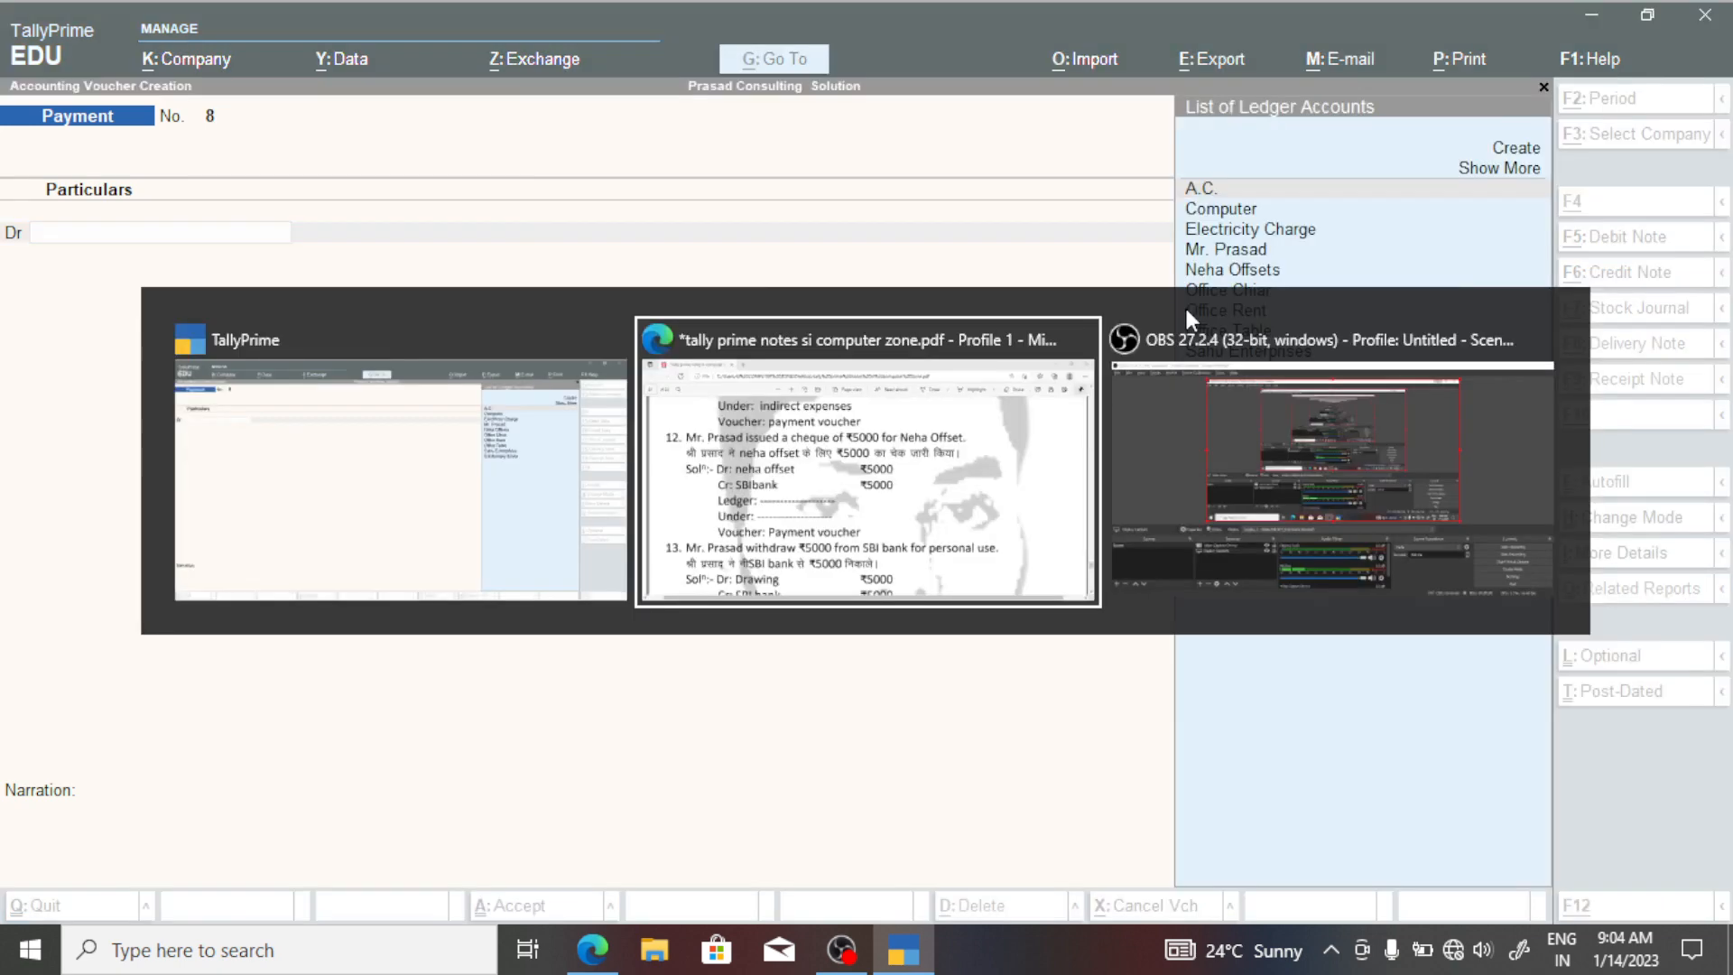
scroll(1261, 463, down, 3)
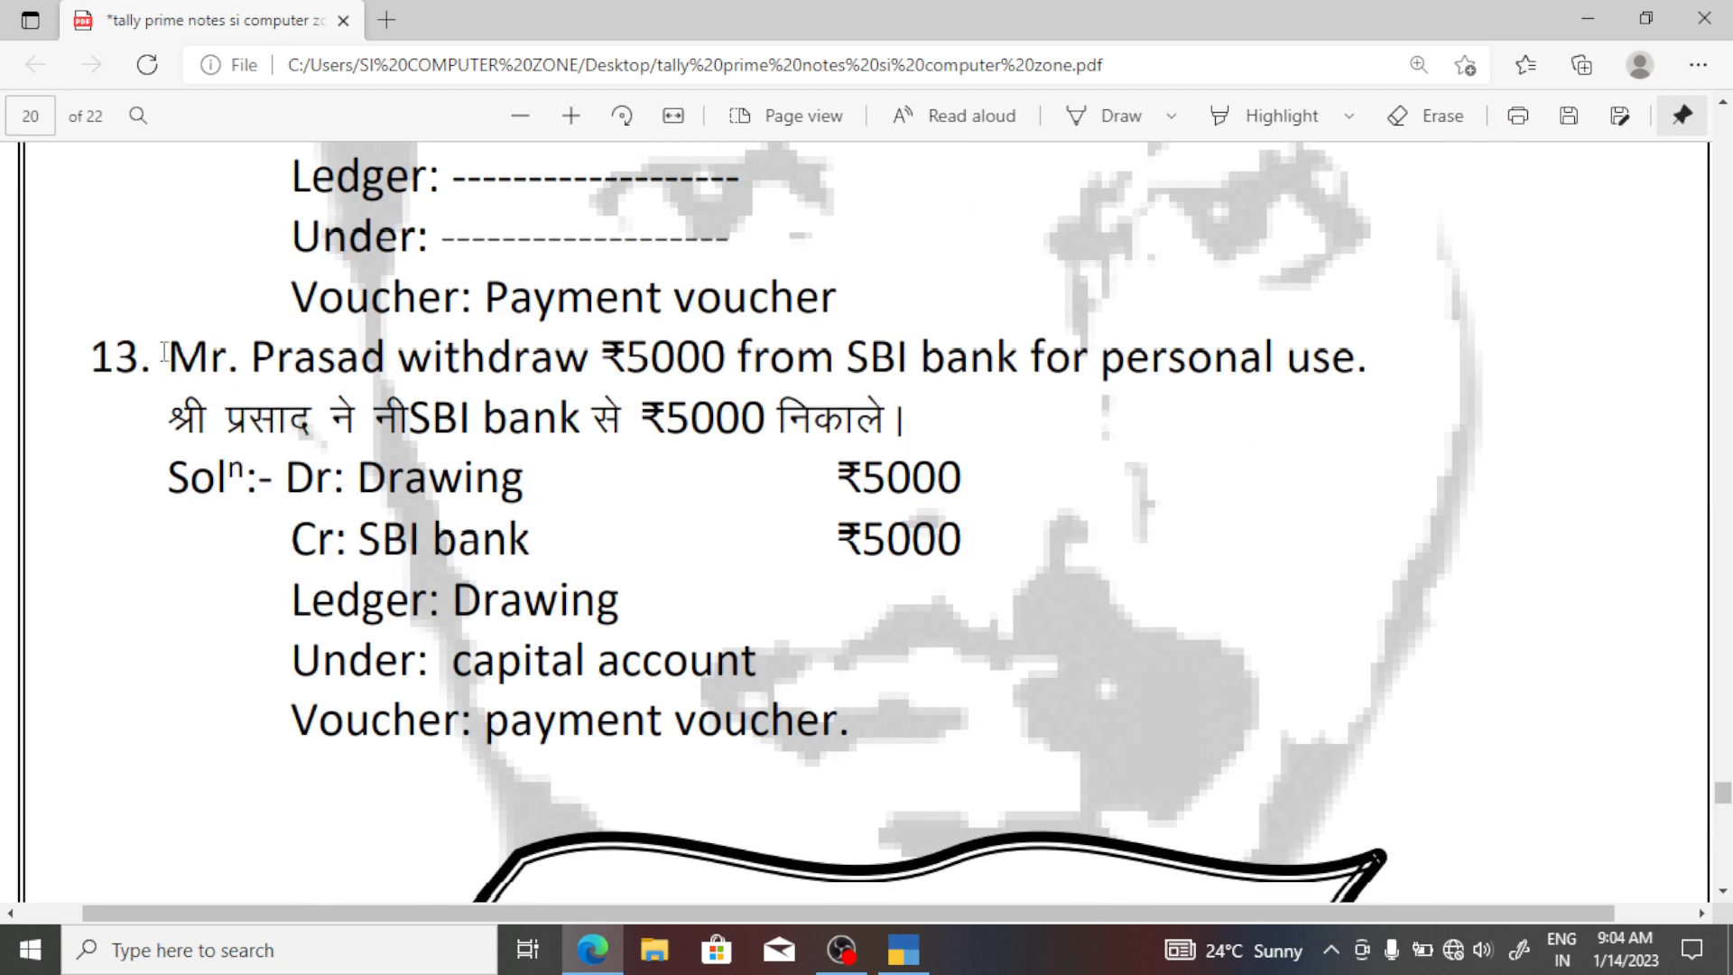
drag(163, 356, 765, 405)
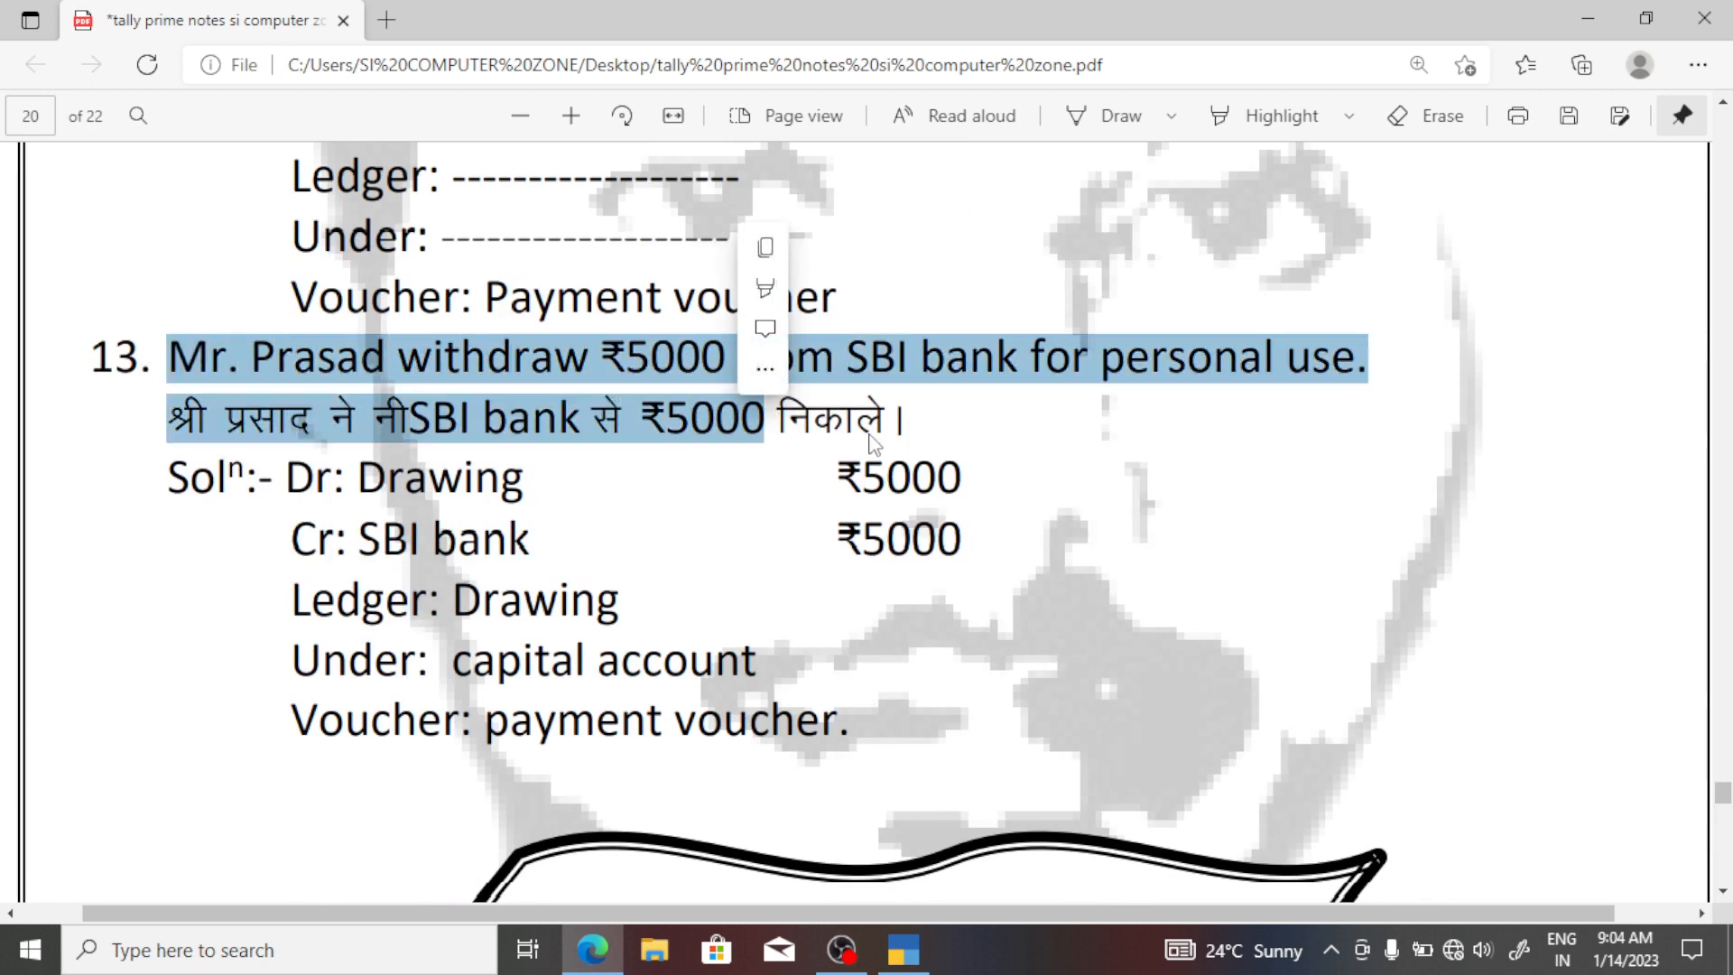
click(912, 433)
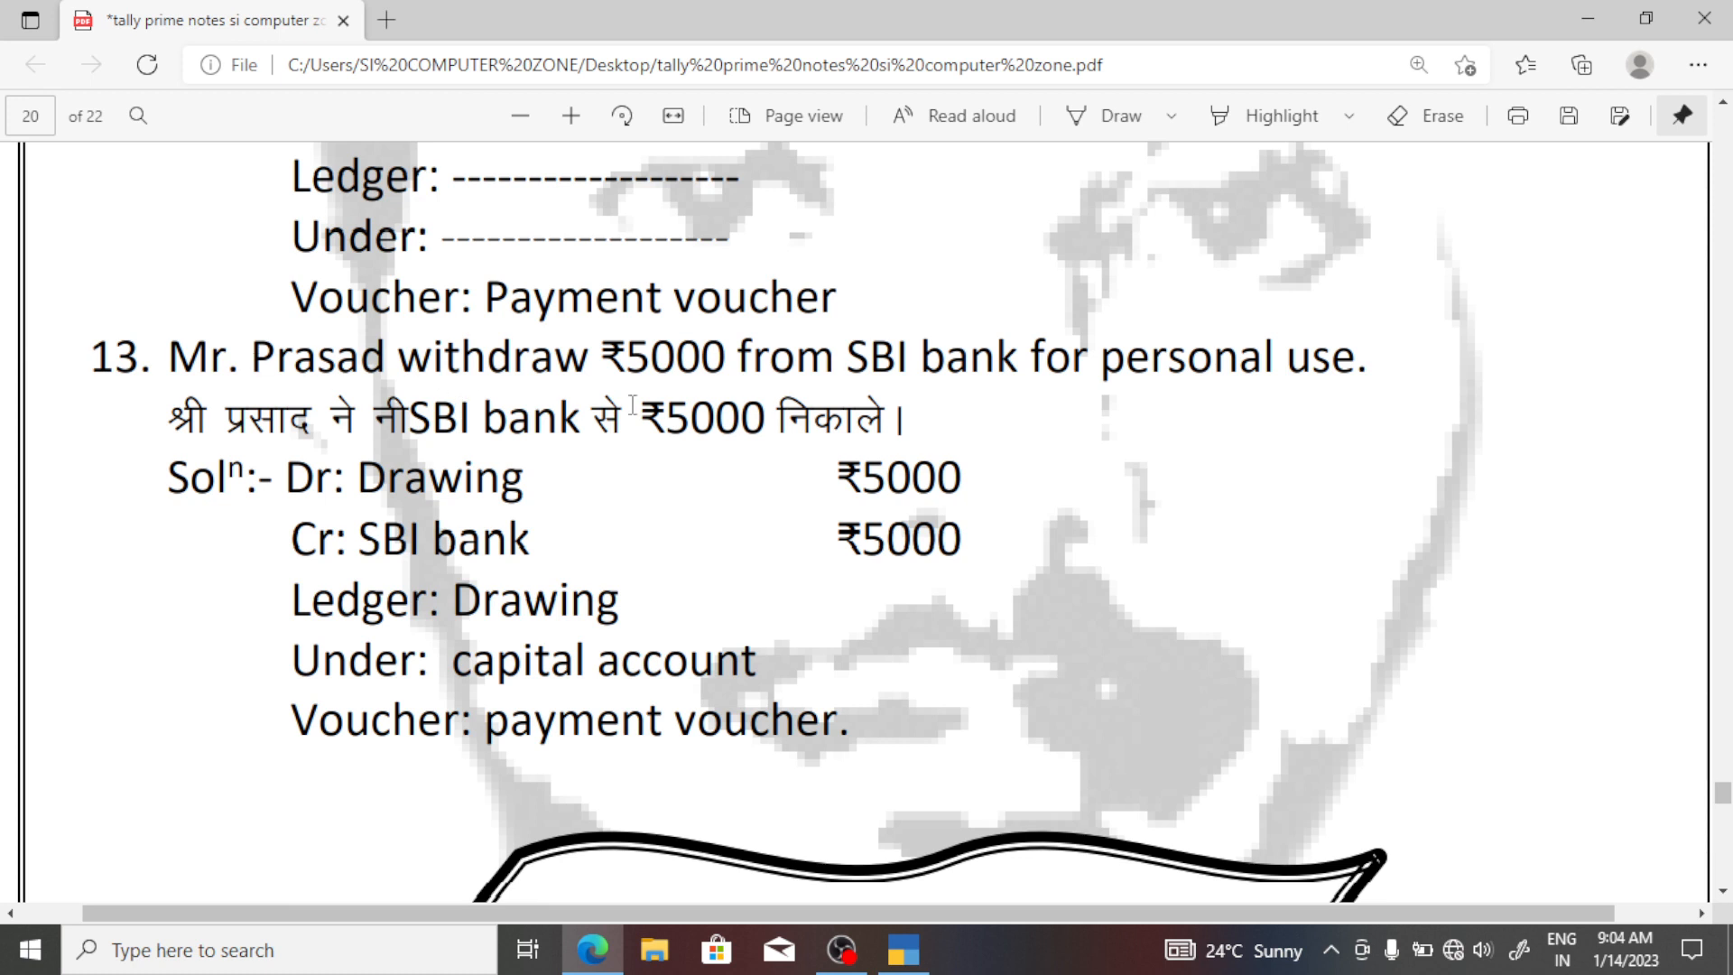